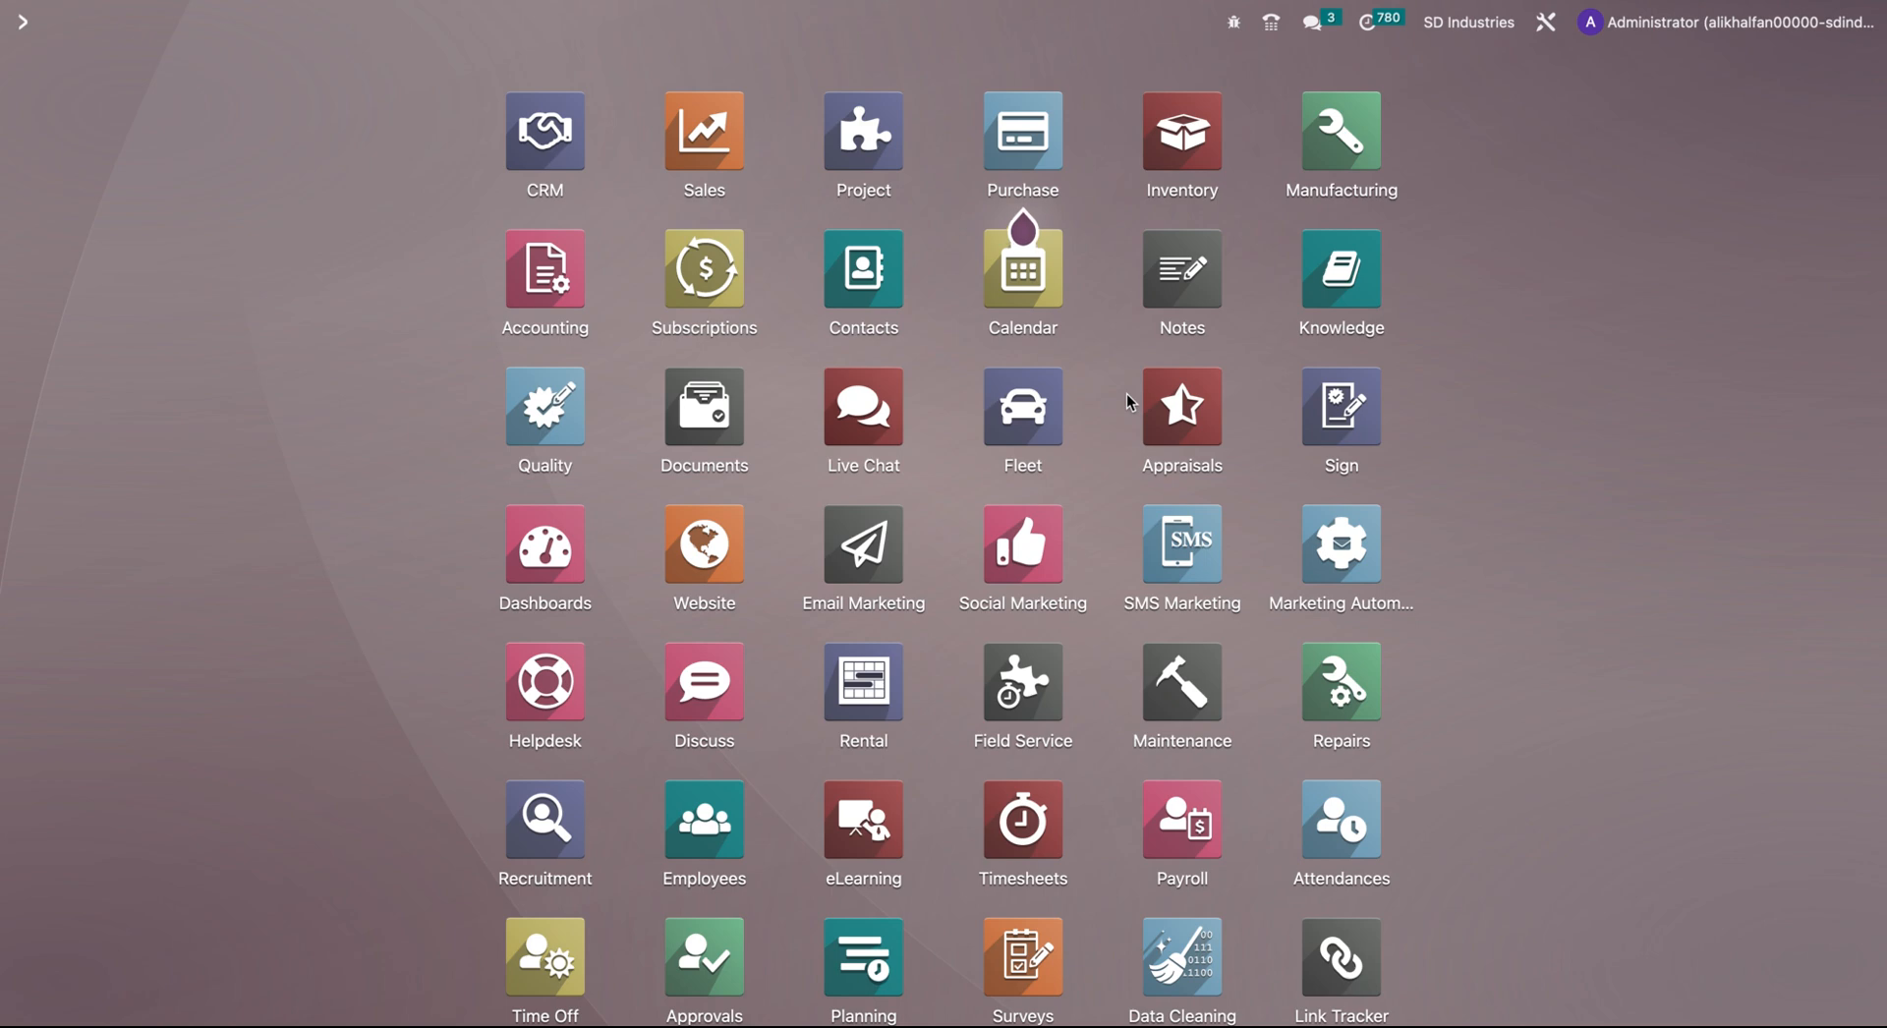
- Open the CRM module and show the list of opportunities
{"action": "left_click", "coordinate": [534, 148]}
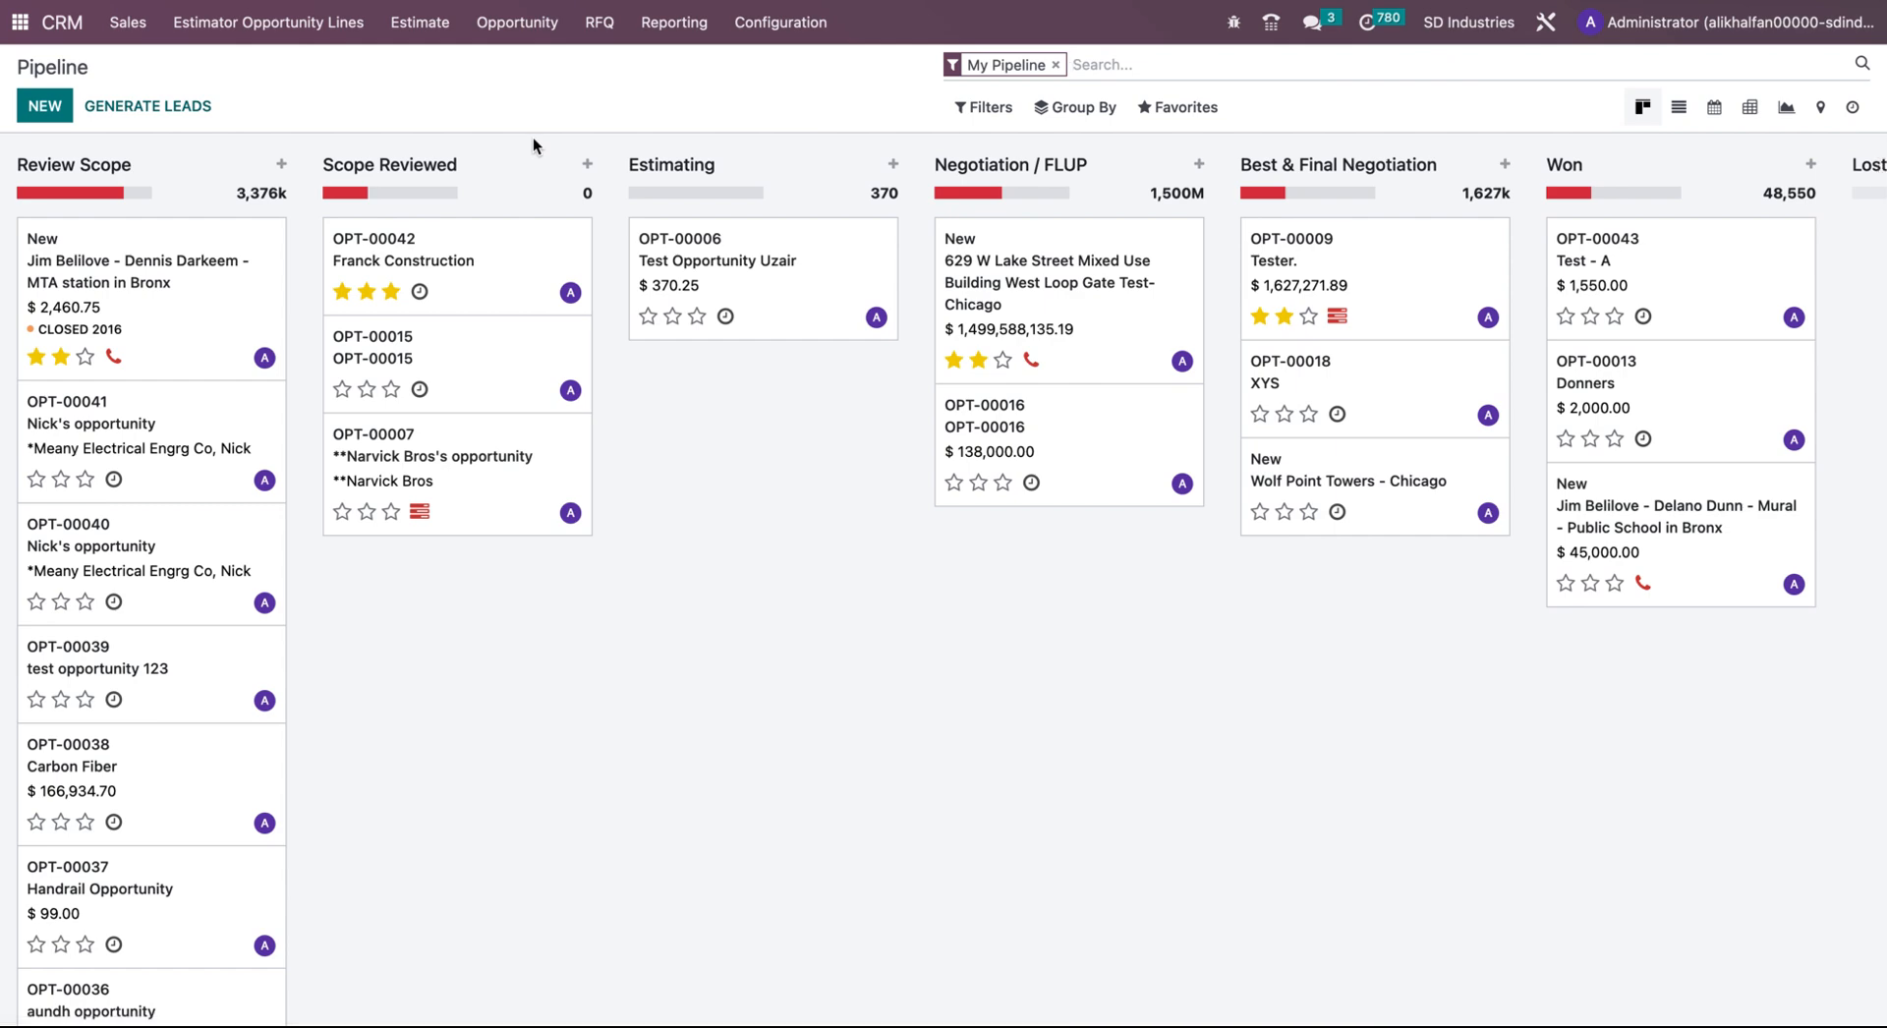
{"action": "left_click", "coordinate": [532, 26]}
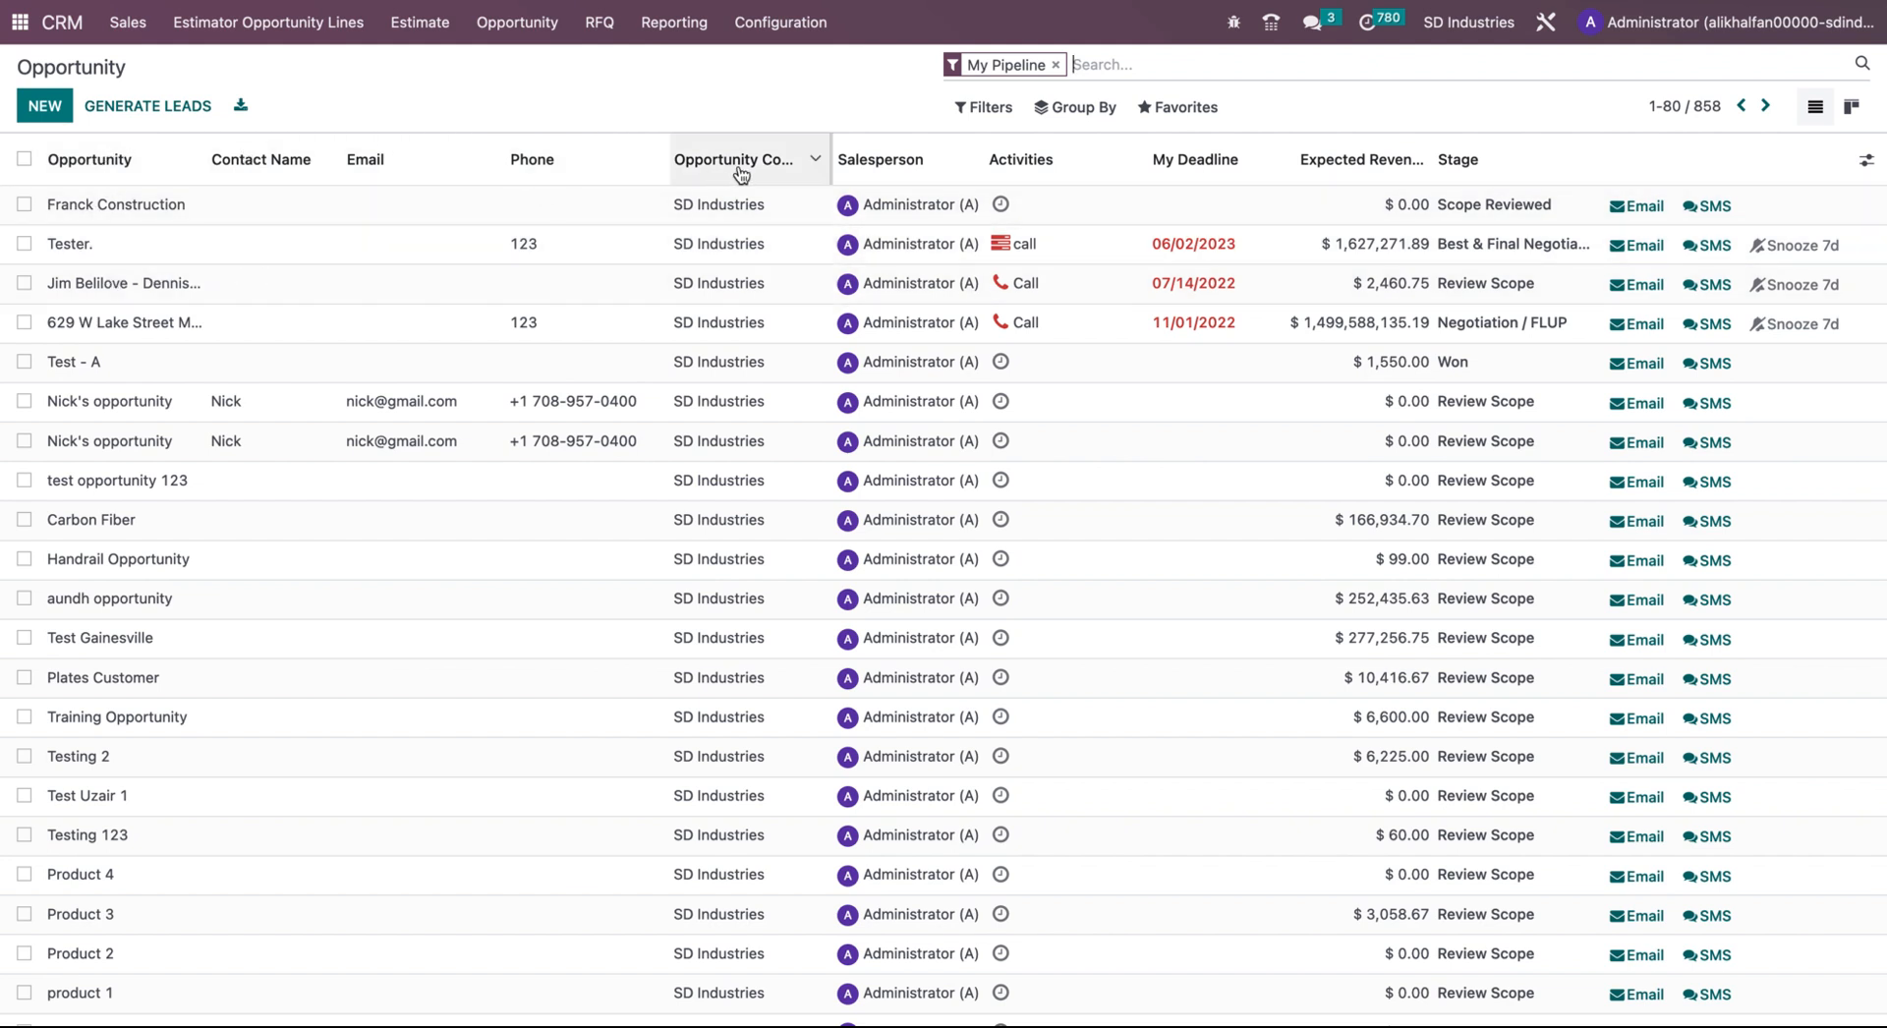
{"action": "mouse_move", "coordinate": [756, 175]}
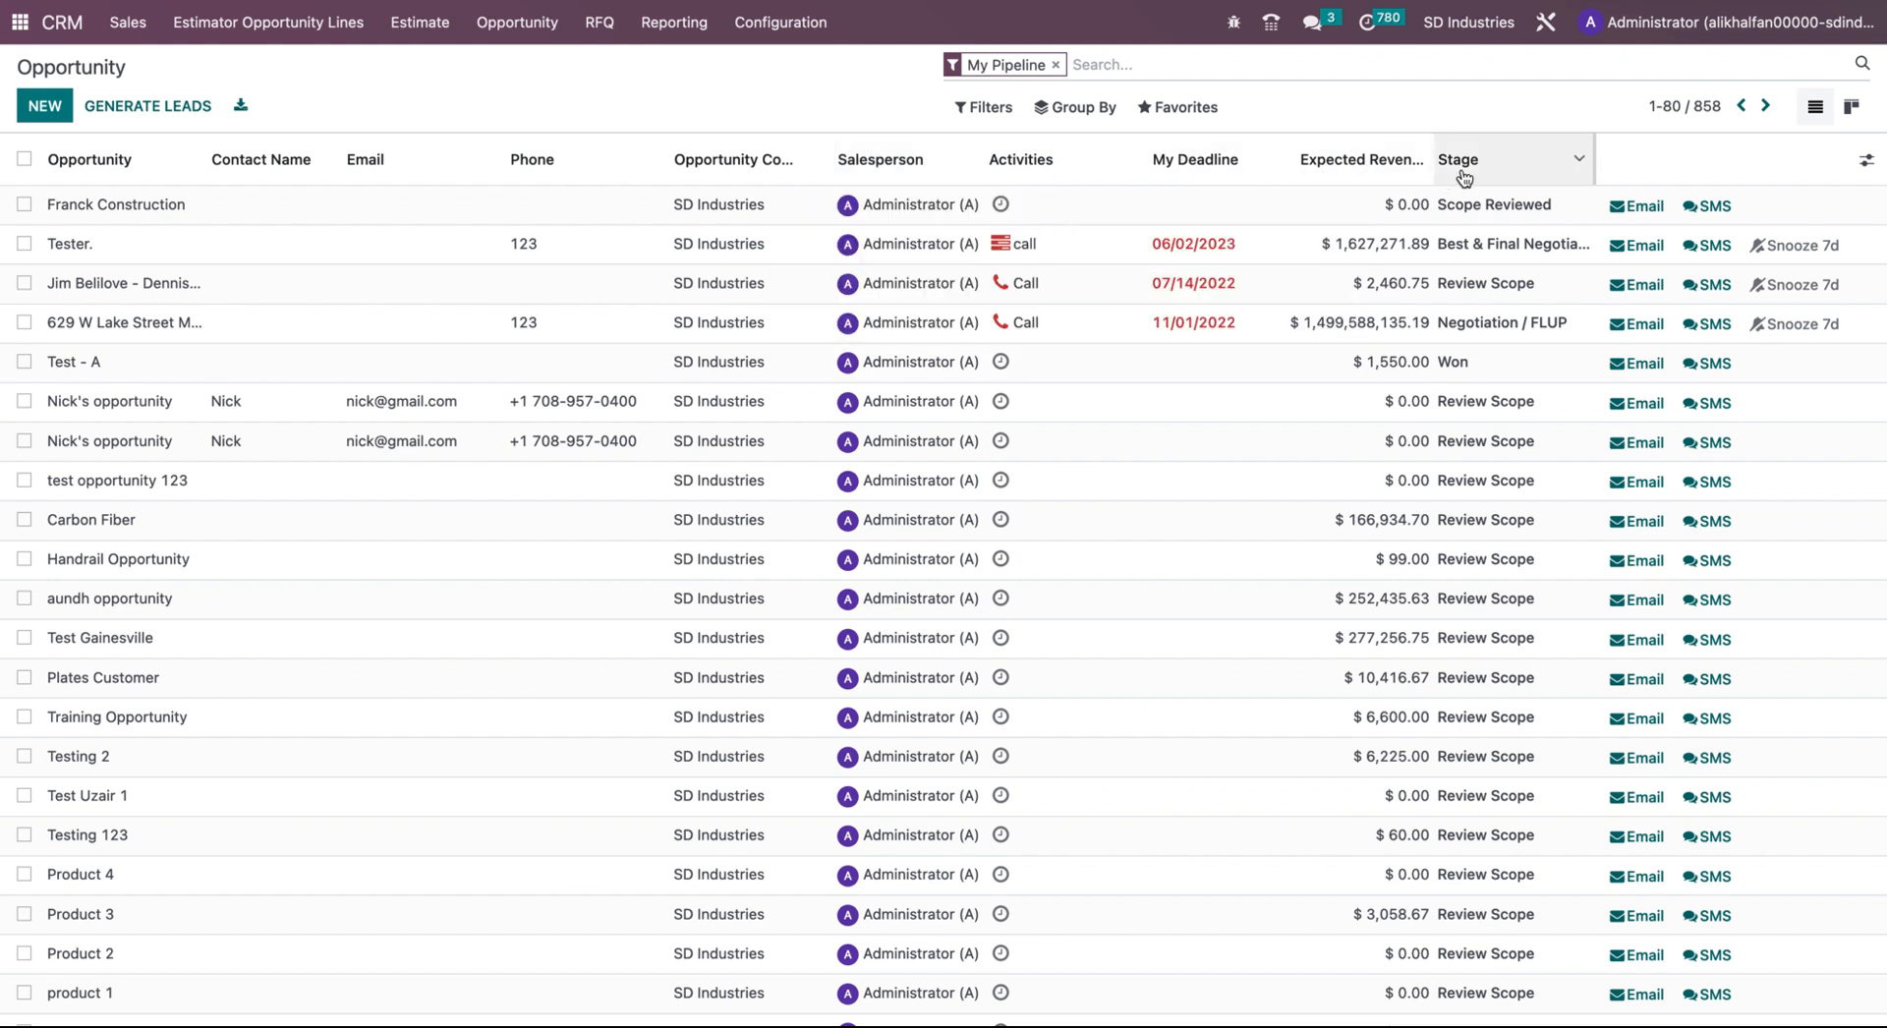
- Review the opportunity cards across the pipeline stages in kanban view, and return to the list view
{"action": "left_click", "coordinate": [1851, 116]}
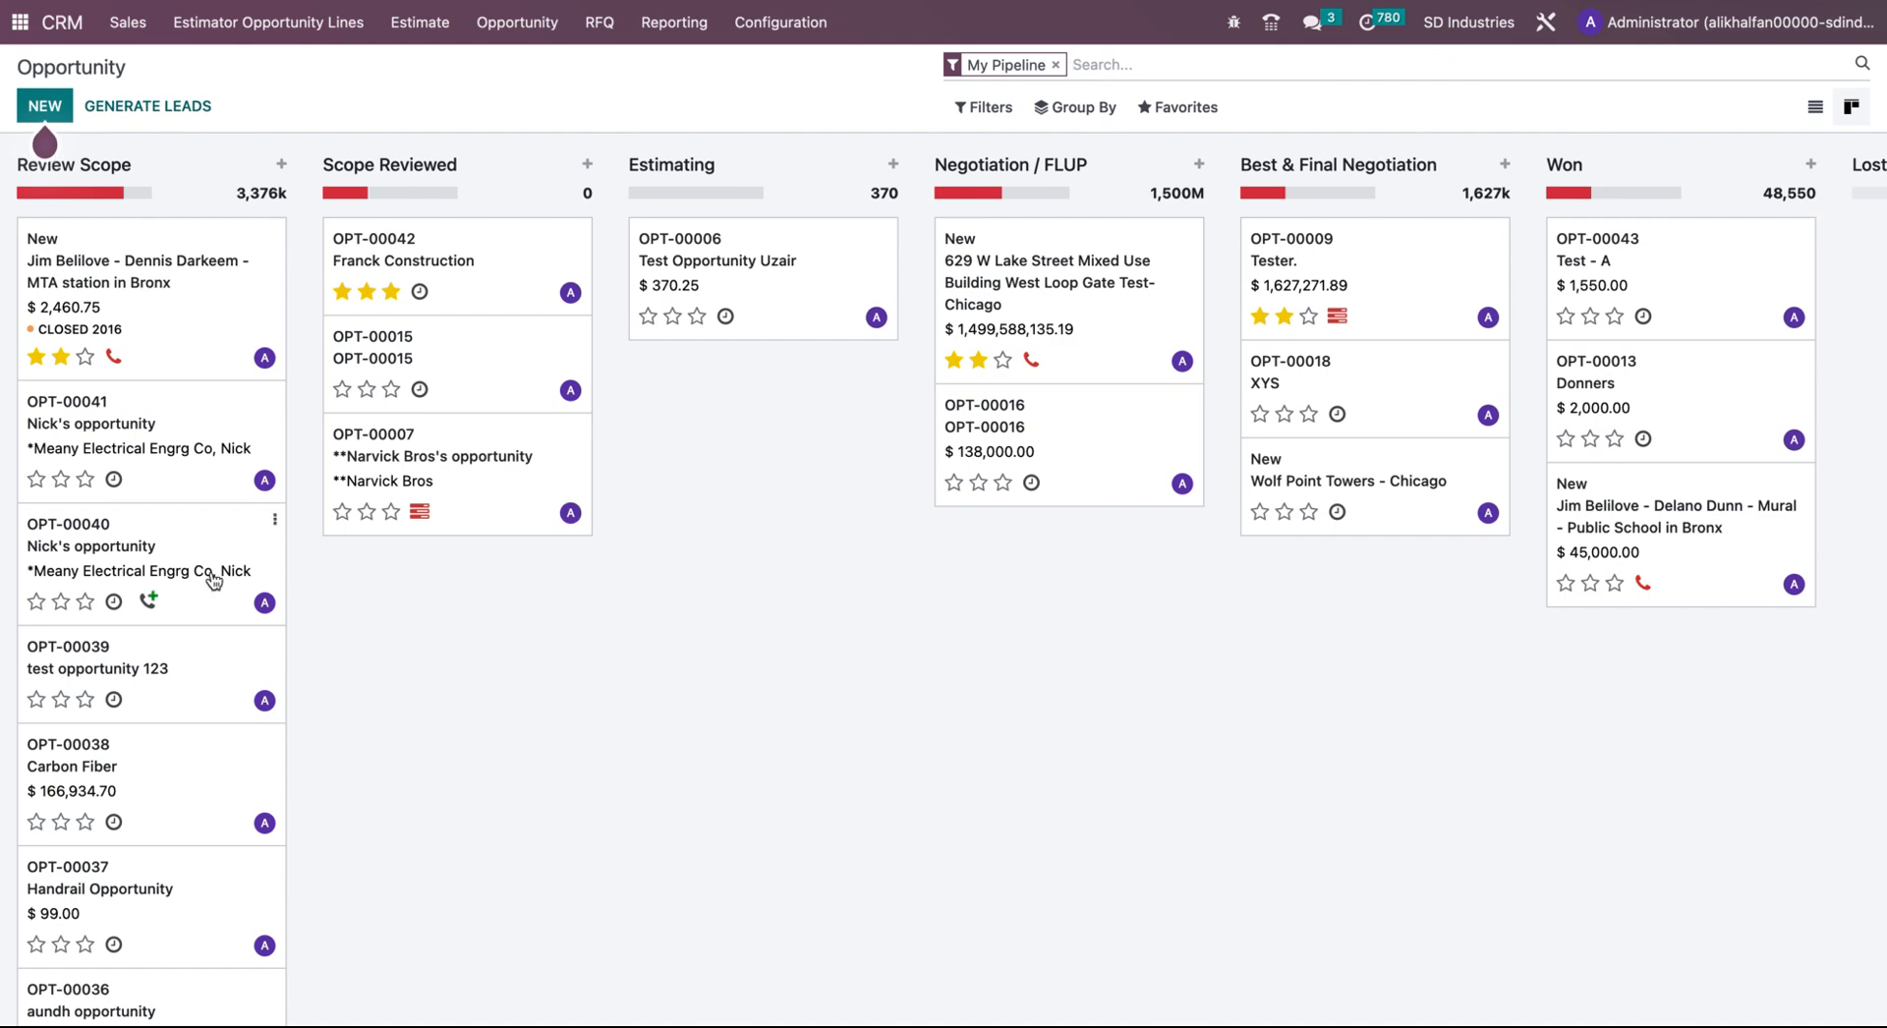
{"action": "scroll", "coordinate": [1174, 433], "scroll_direction": "right", "scroll_amount": 3}
{"action": "scroll", "coordinate": [1174, 433], "scroll_direction": "right", "scroll_amount": 6}
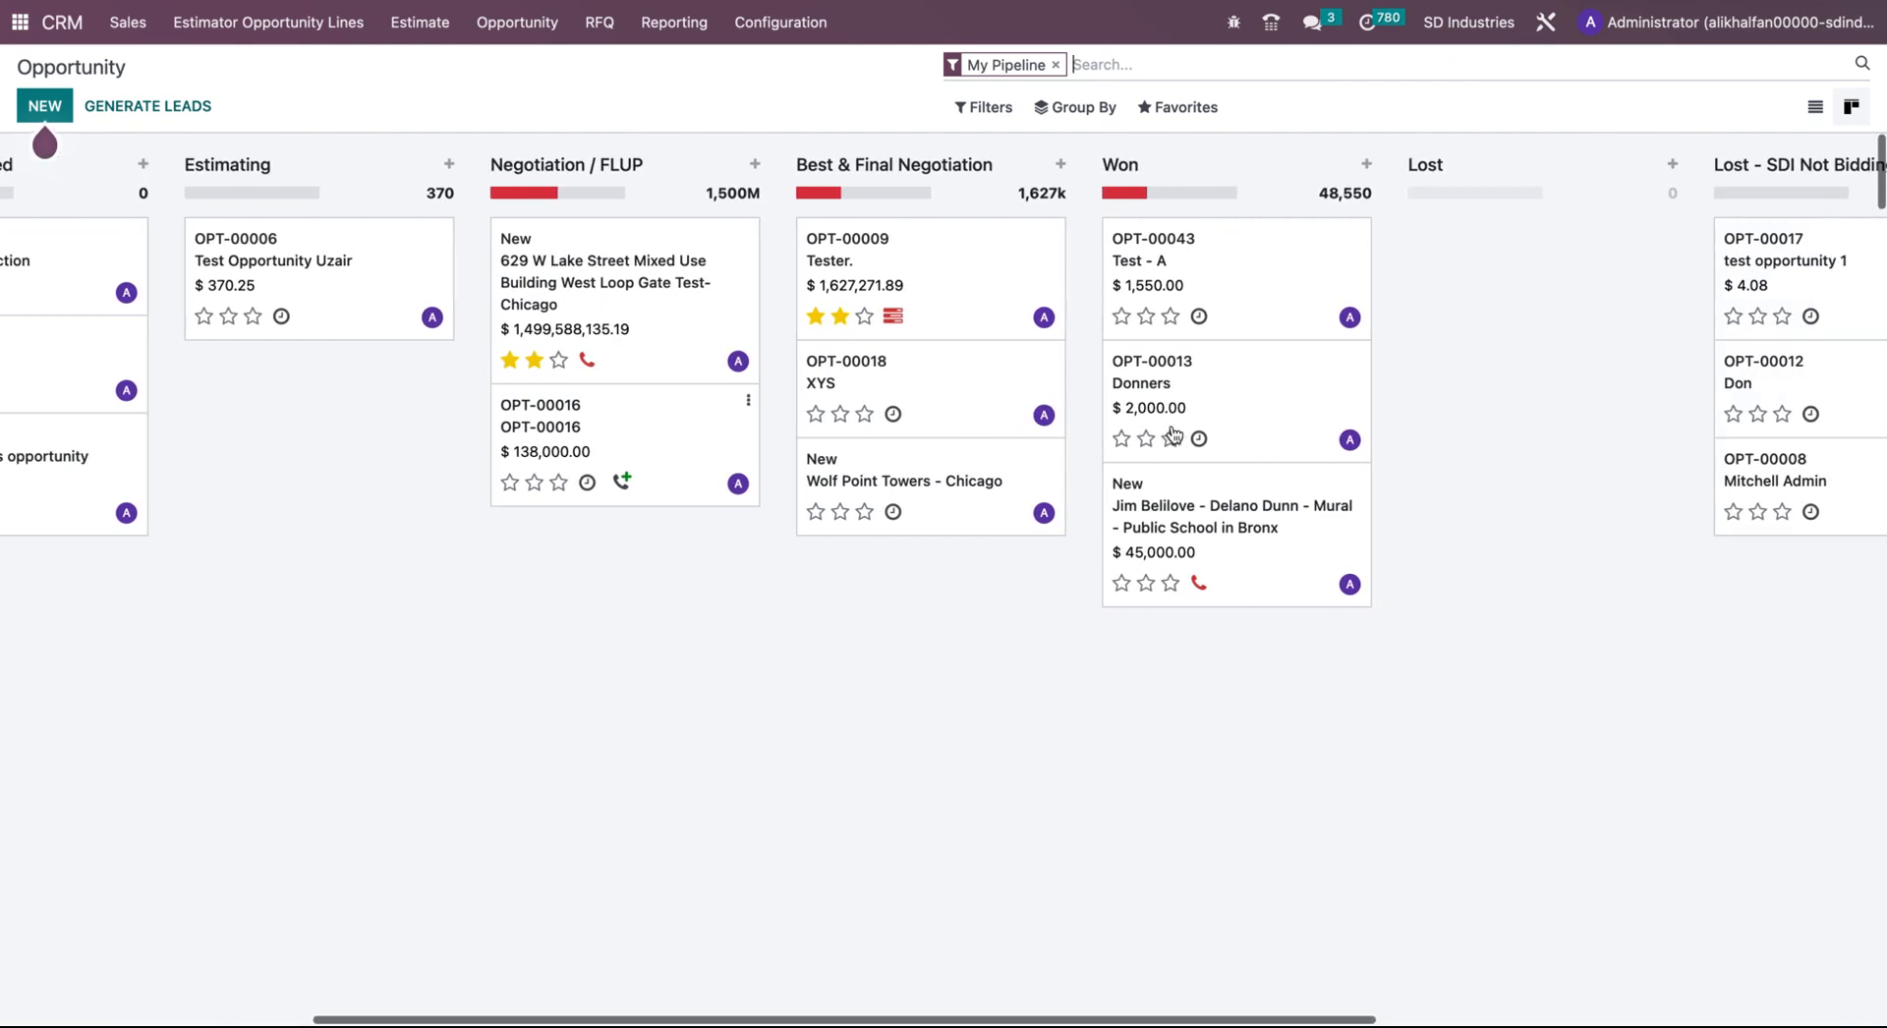
{"action": "scroll", "coordinate": [1175, 433], "scroll_direction": "left", "scroll_amount": 8}
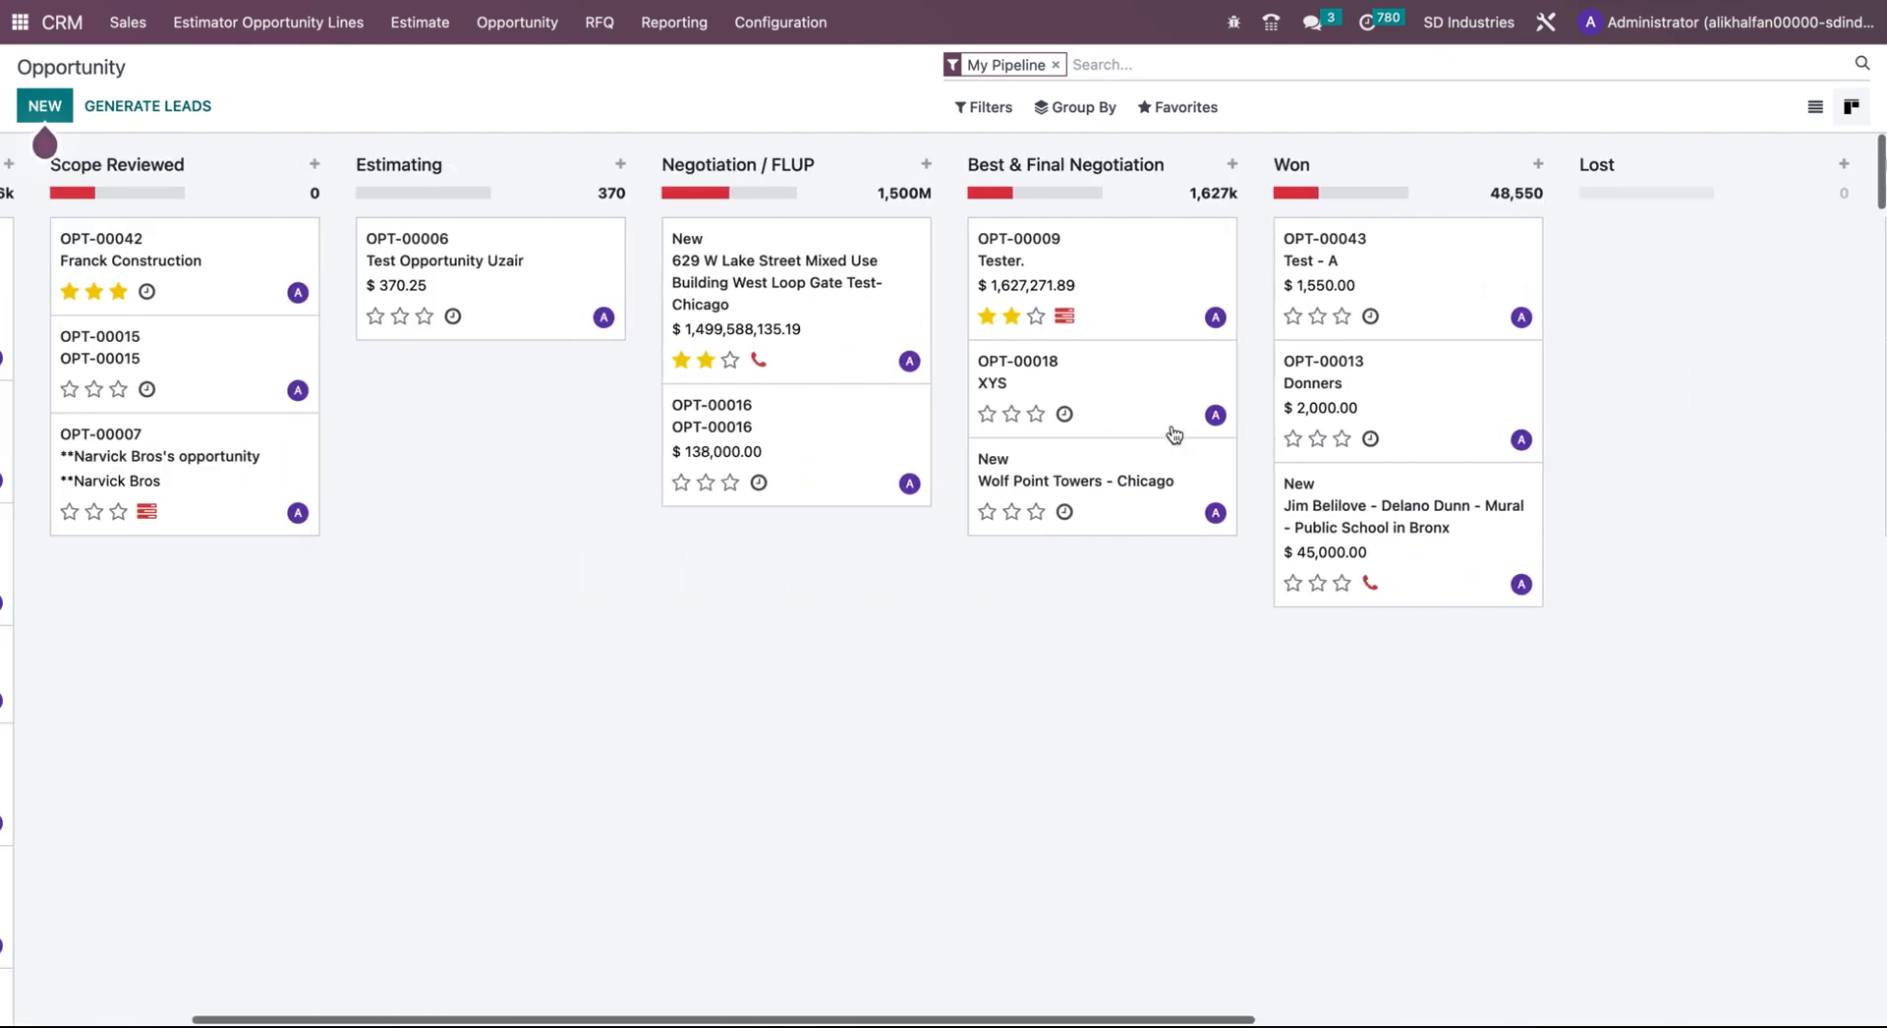
{"action": "scroll", "coordinate": [108, 503], "scroll_direction": "down", "scroll_amount": 2}
{"action": "scroll", "coordinate": [108, 504], "scroll_direction": "down", "scroll_amount": 12}
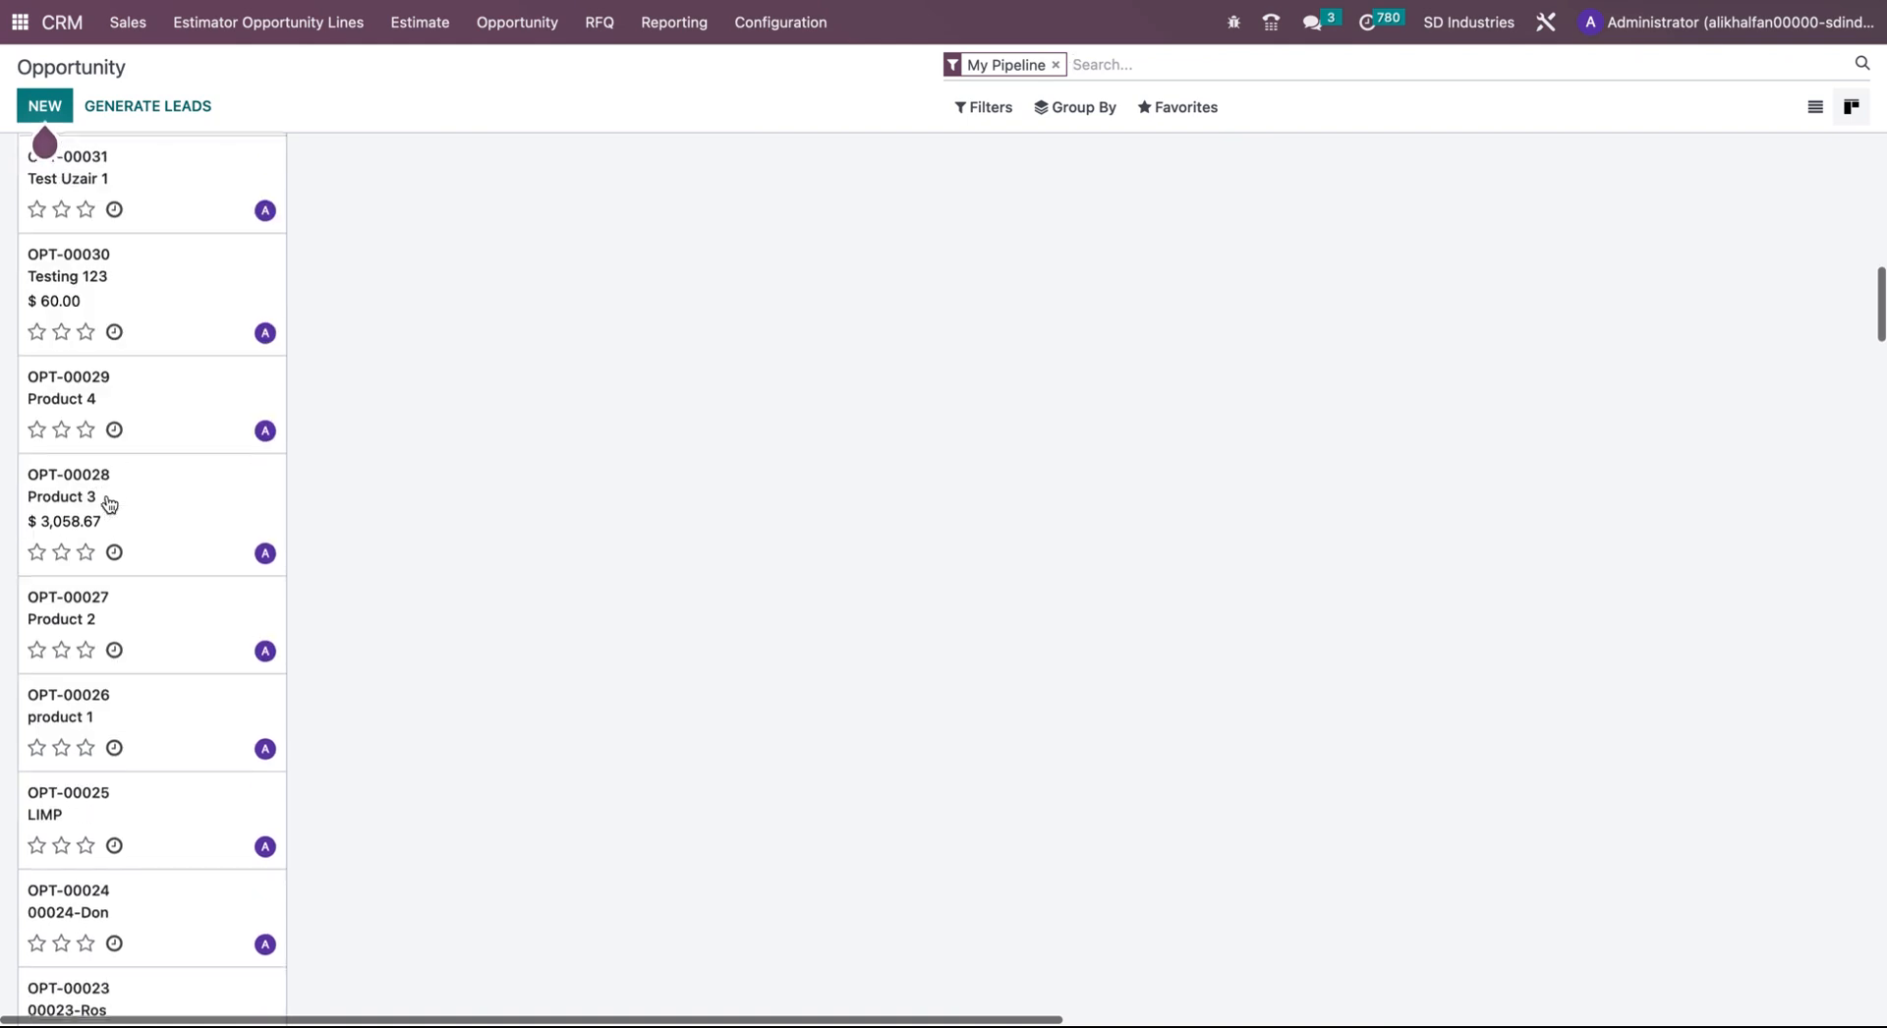
{"action": "scroll", "coordinate": [112, 500], "scroll_direction": "up", "scroll_amount": 11}
{"action": "scroll", "coordinate": [491, 557], "scroll_direction": "up", "scroll_amount": 3}
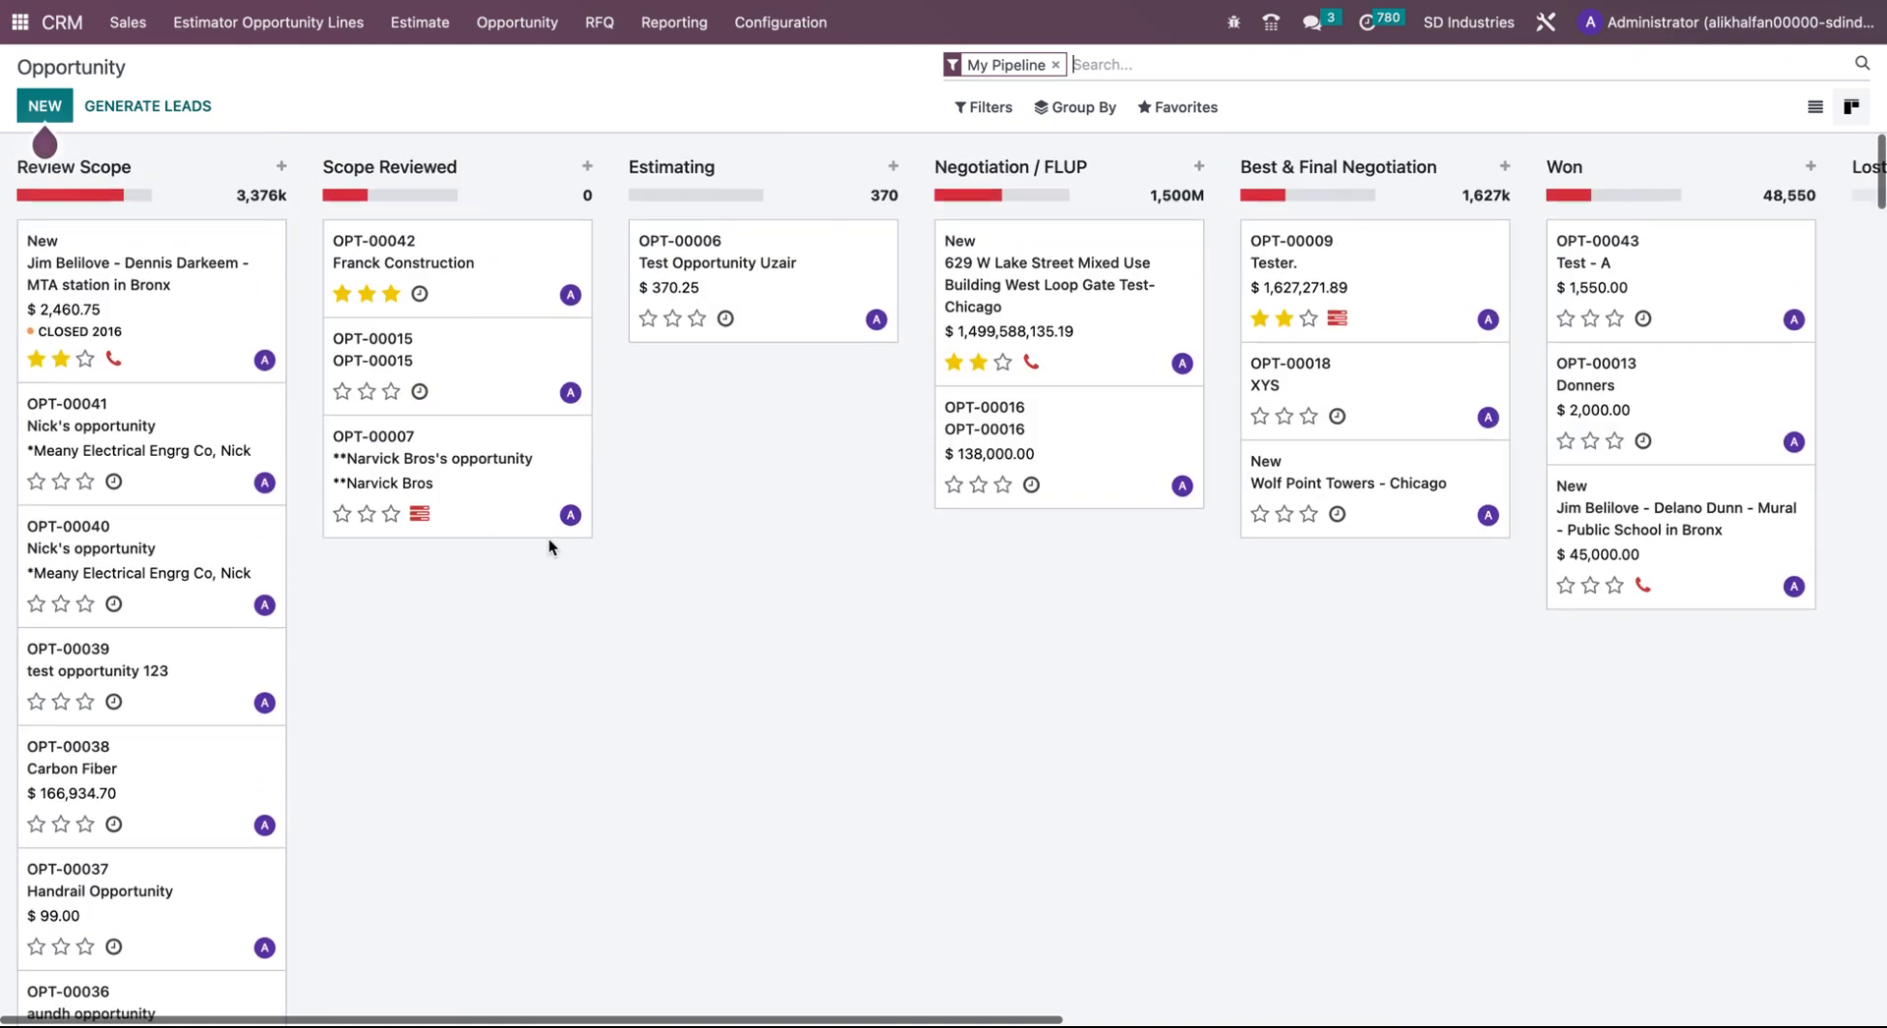
{"action": "left_click", "coordinate": [1814, 106]}
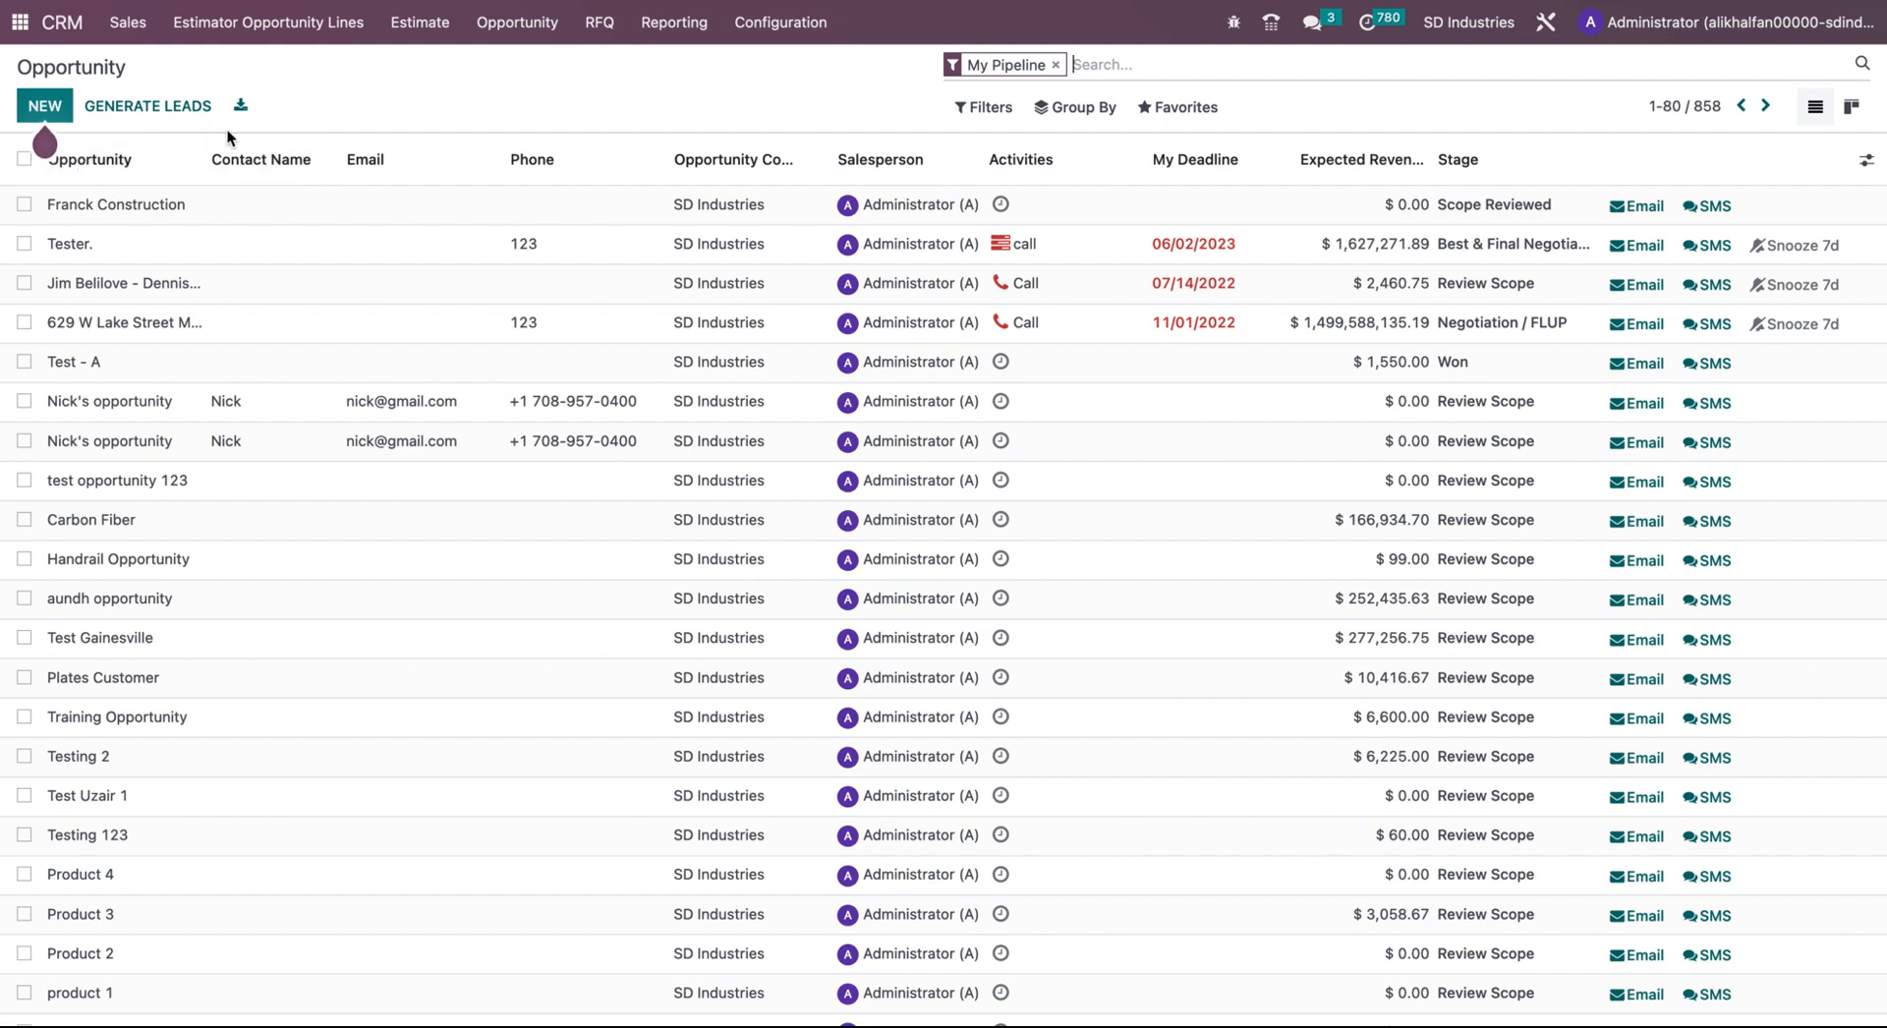
- Filter the opportunity list by Won and by Lost, clearing each filter after viewing it
{"action": "left_click", "coordinate": [984, 111]}
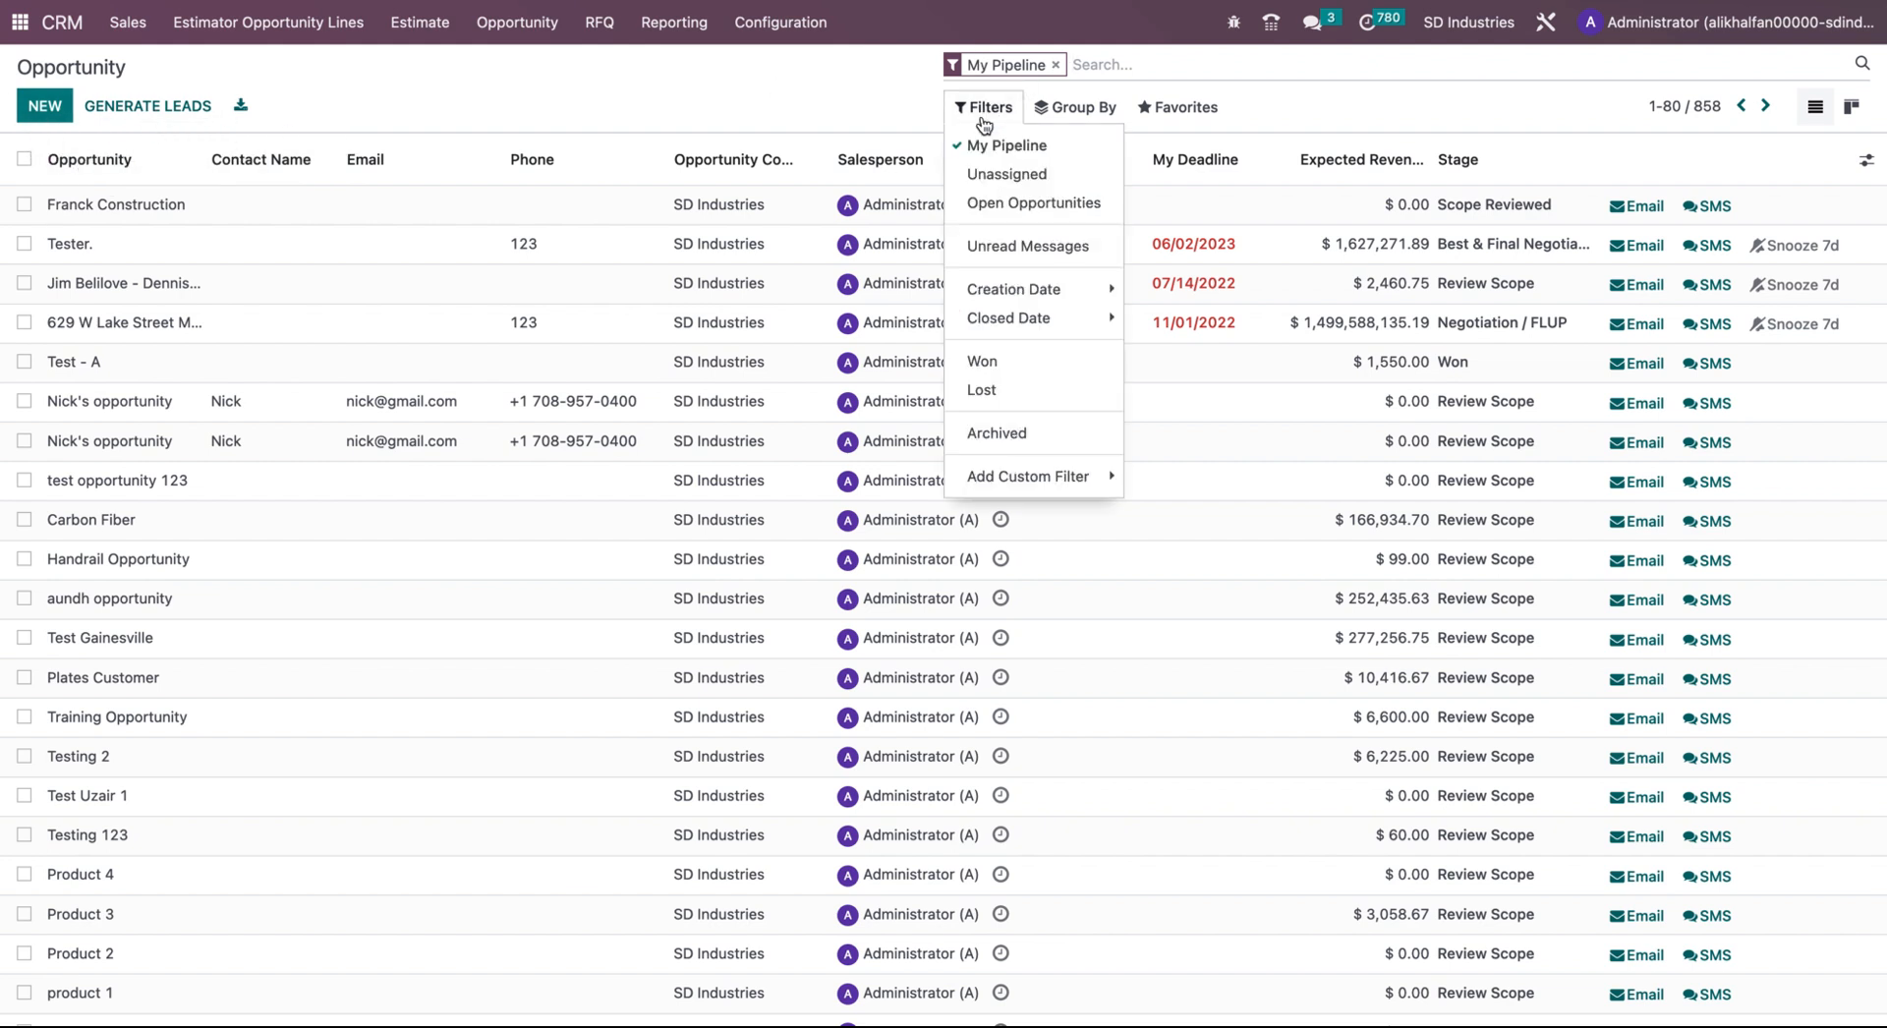
{"action": "left_click", "coordinate": [1071, 295]}
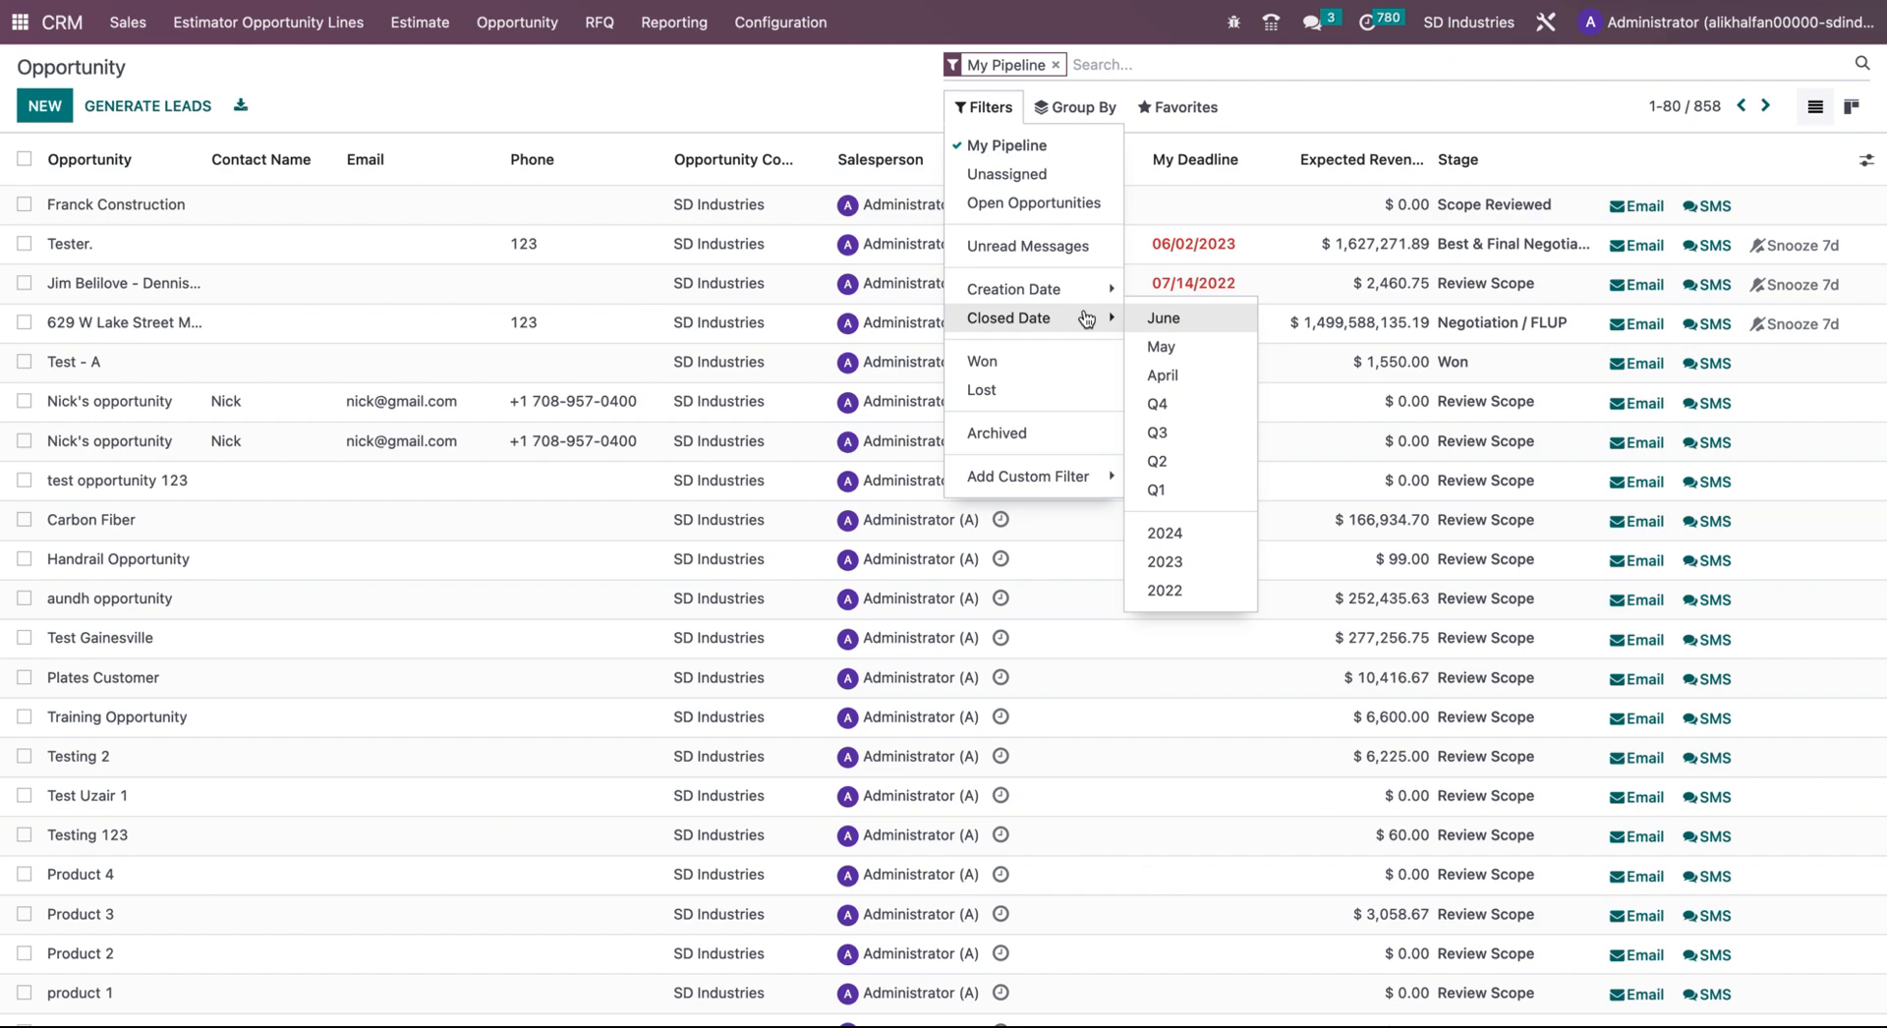
{"action": "left_click", "coordinate": [1054, 363]}
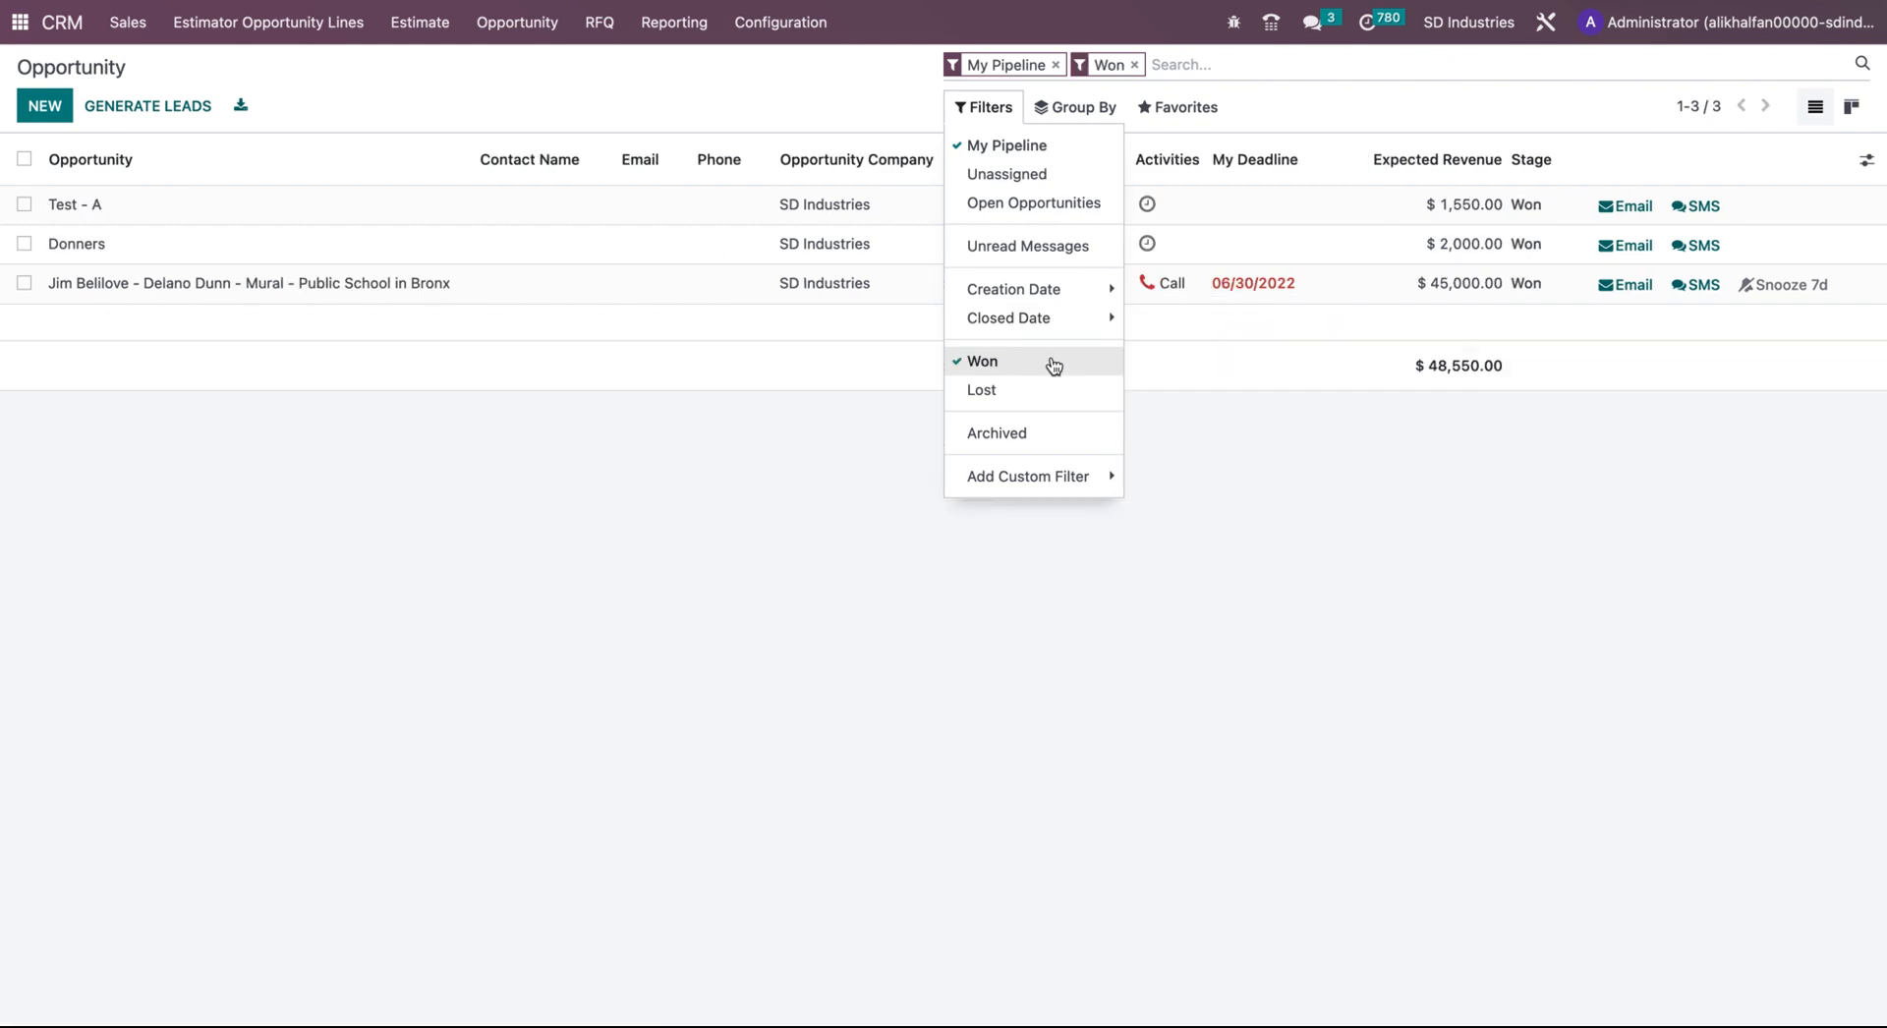
{"action": "left_click", "coordinate": [1052, 363]}
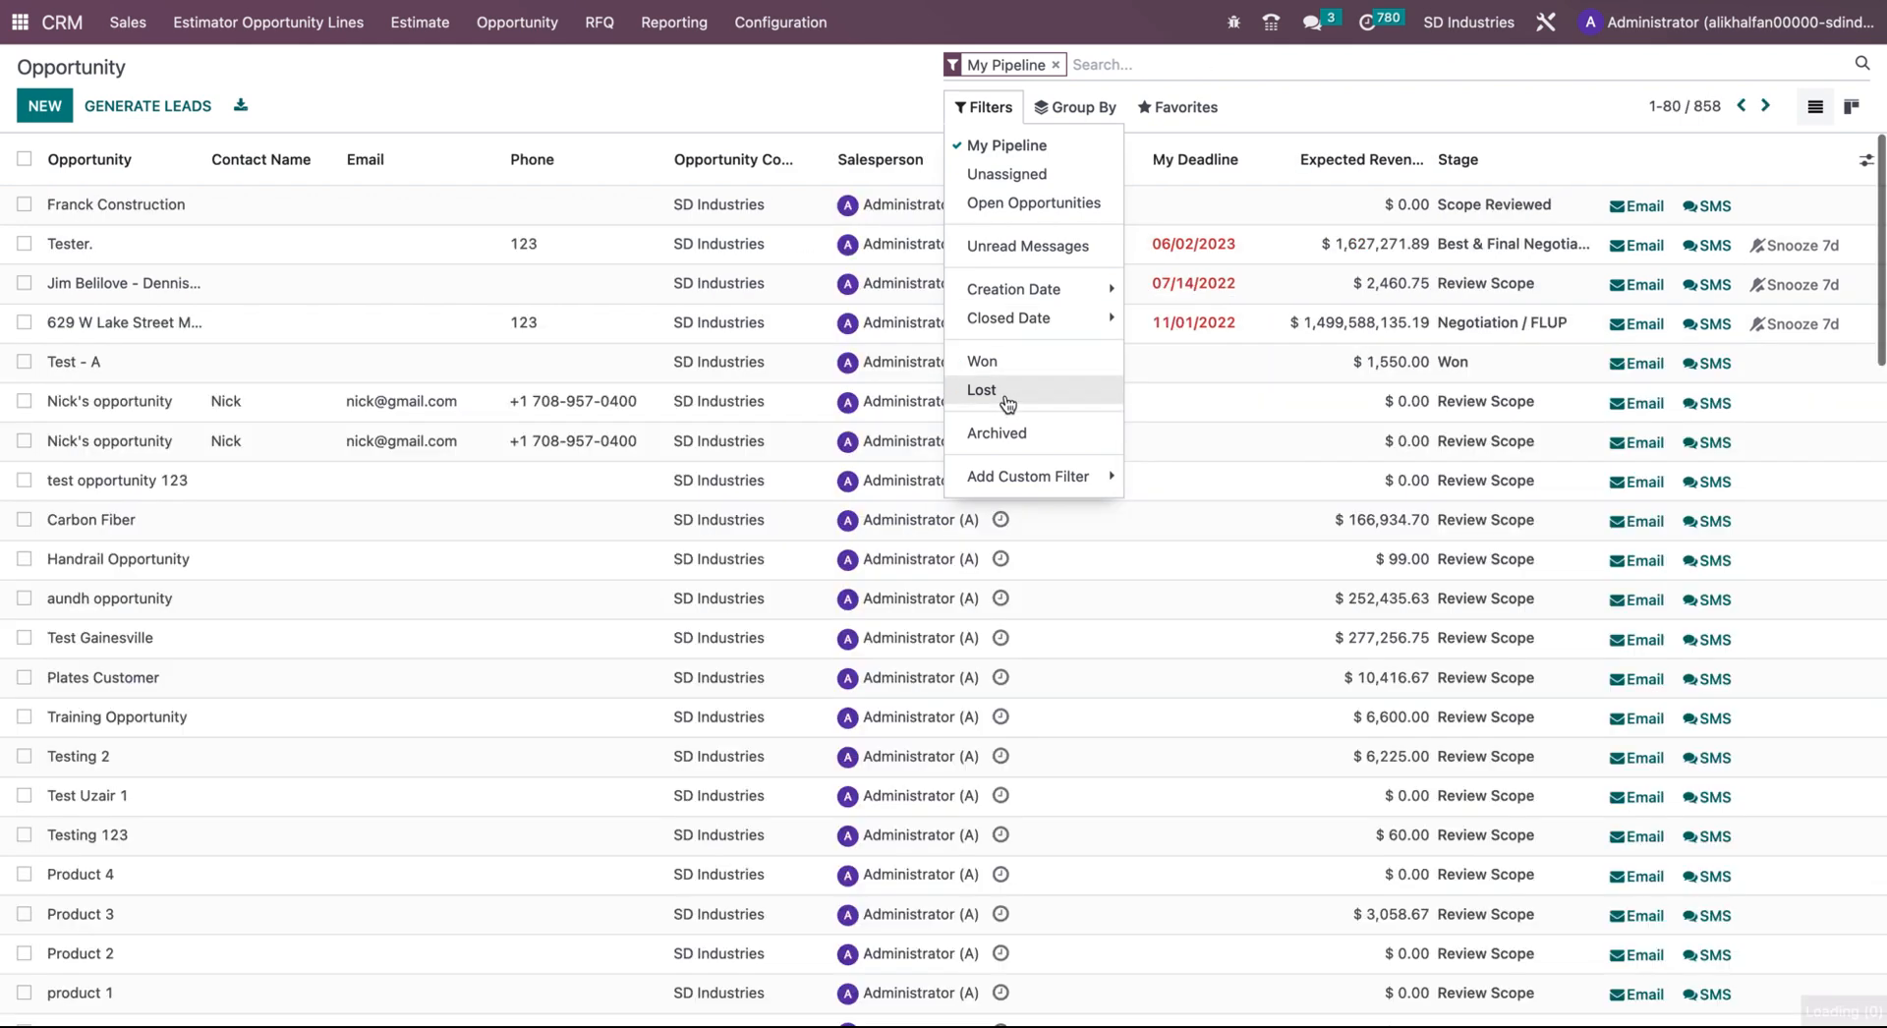
{"action": "left_click", "coordinate": [1007, 398]}
{"action": "left_click", "coordinate": [1019, 389]}
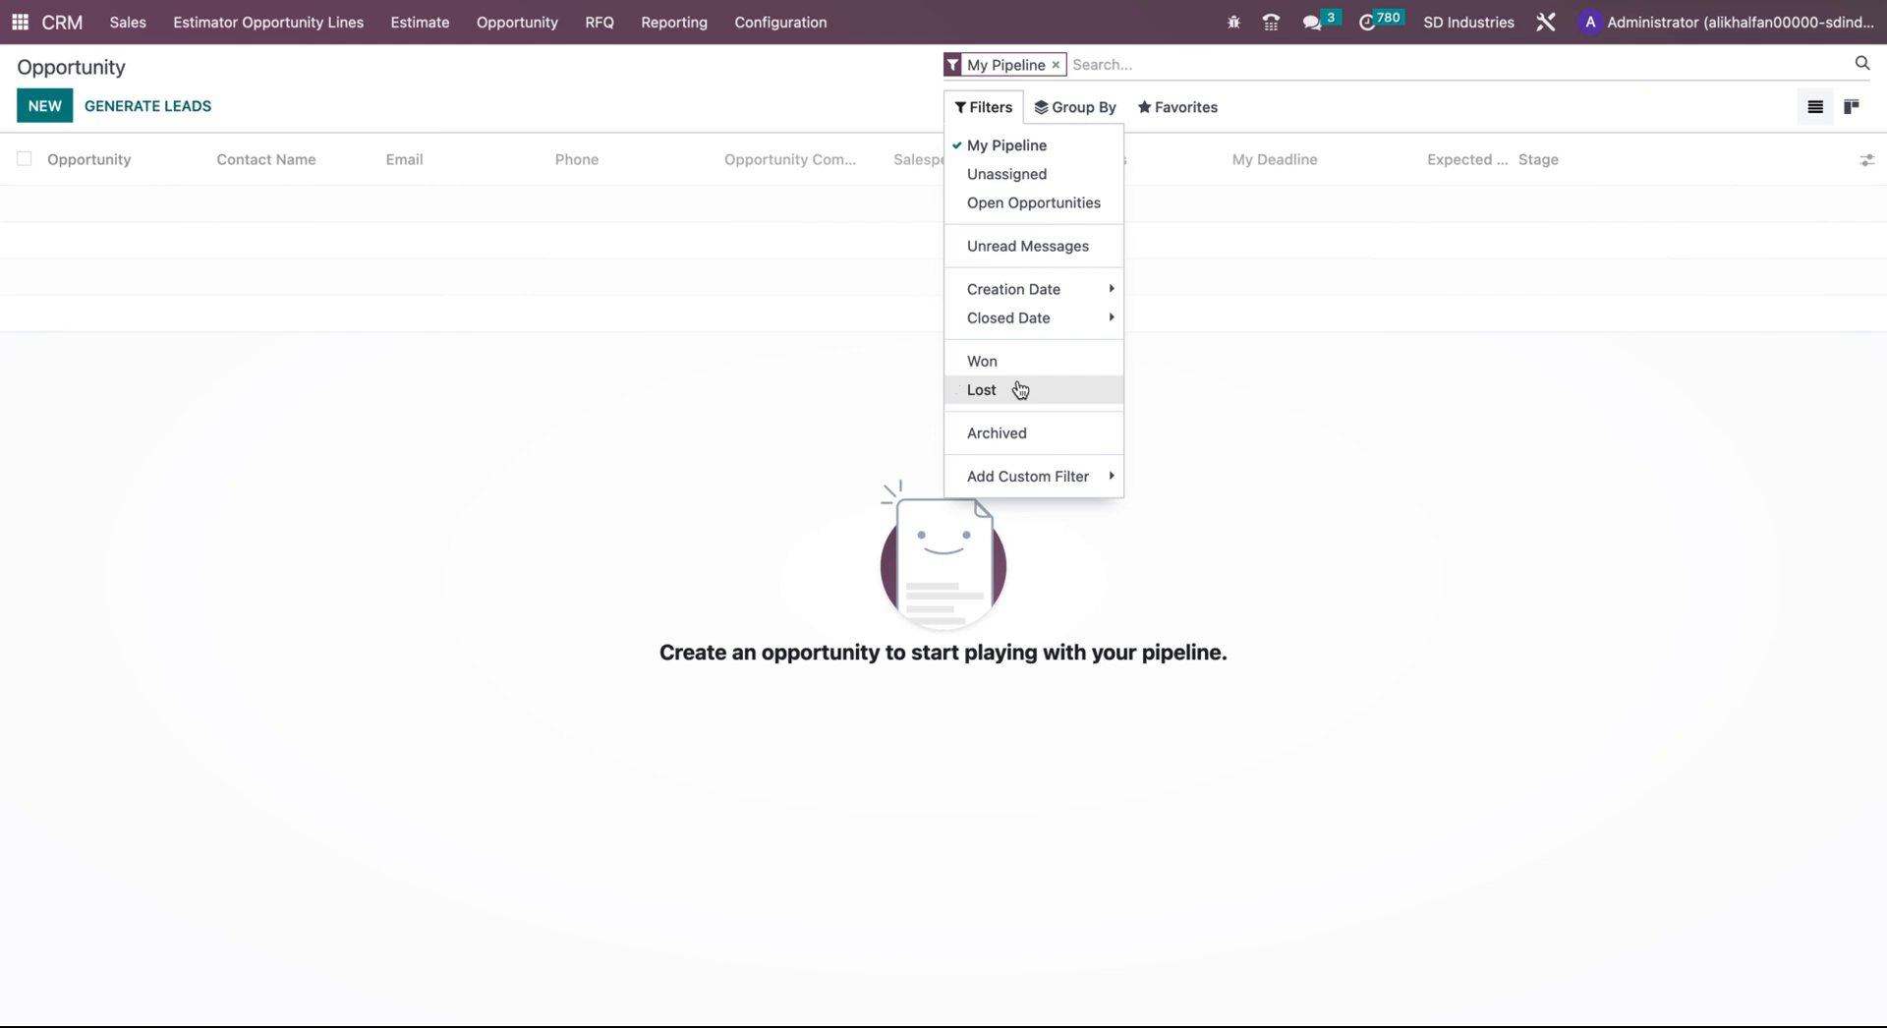
- Group the opportunity list by City and by Country, and remove both groupings
{"action": "left_click", "coordinate": [1081, 113]}
{"action": "left_click", "coordinate": [1080, 117]}
{"action": "left_click", "coordinate": [1083, 120]}
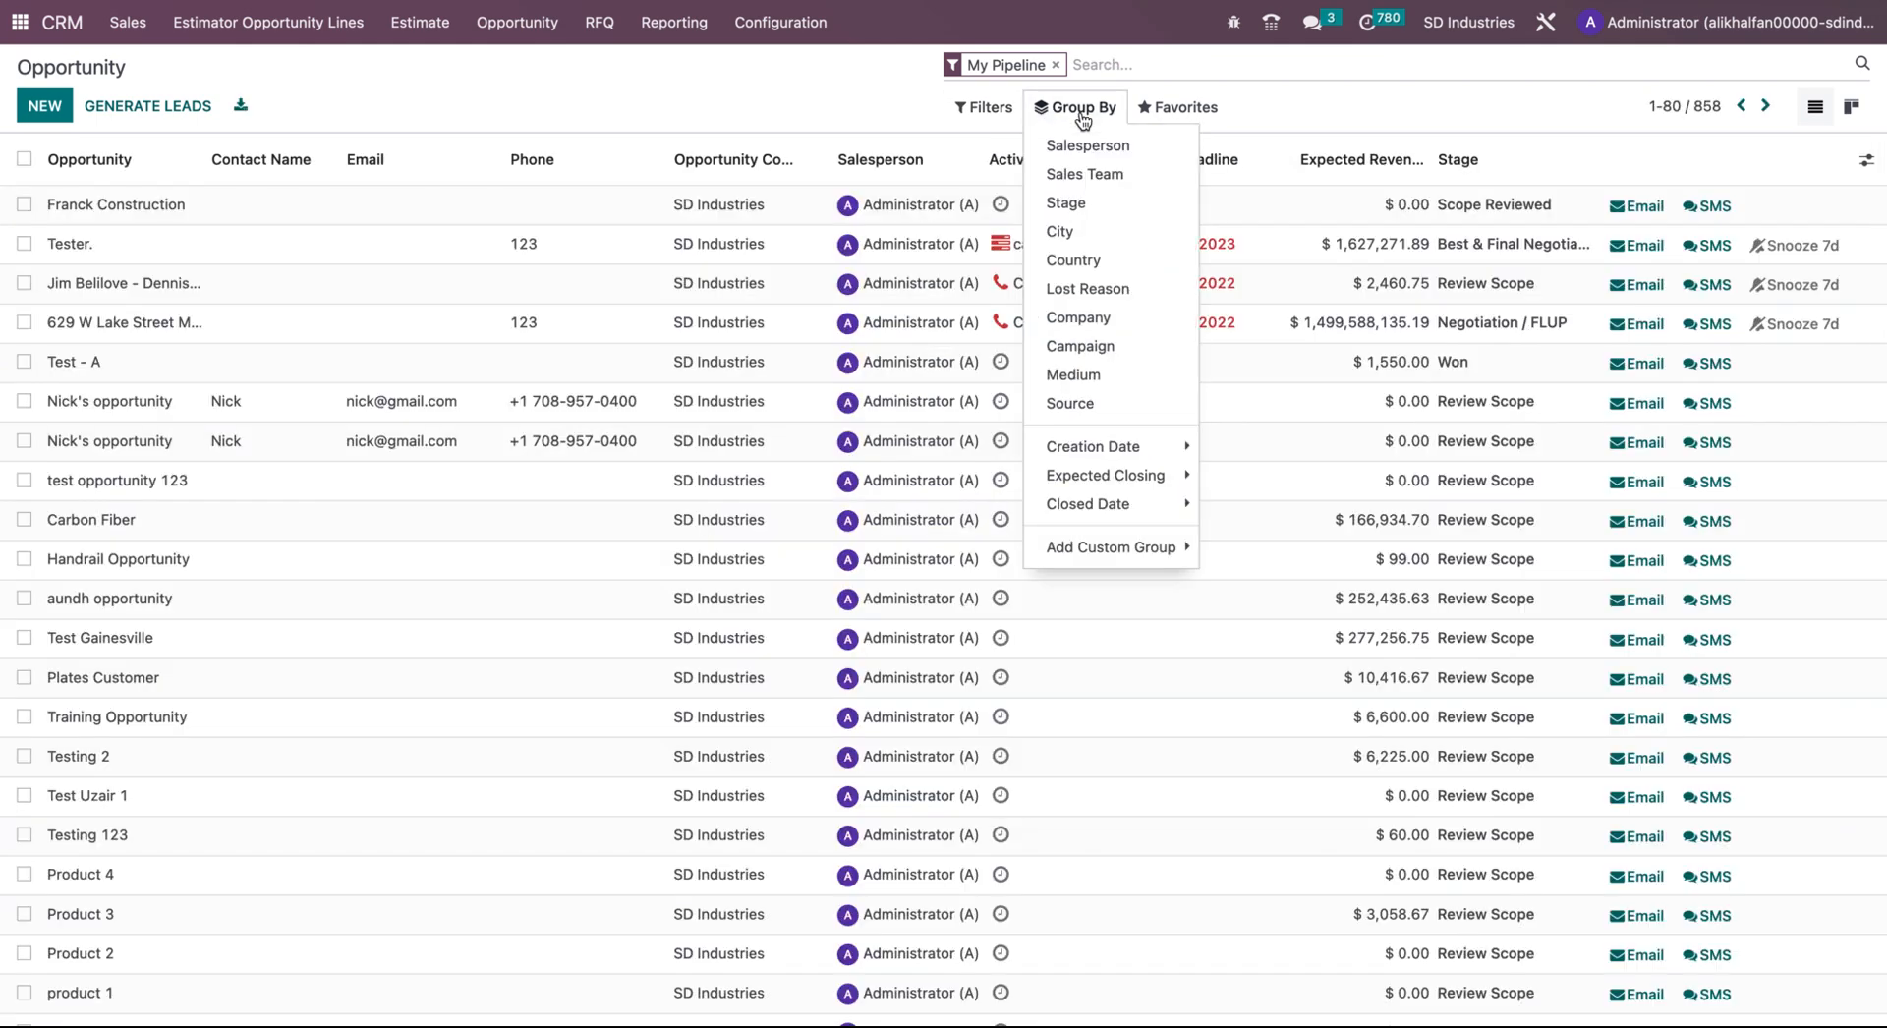
{"action": "left_click", "coordinate": [1109, 234]}
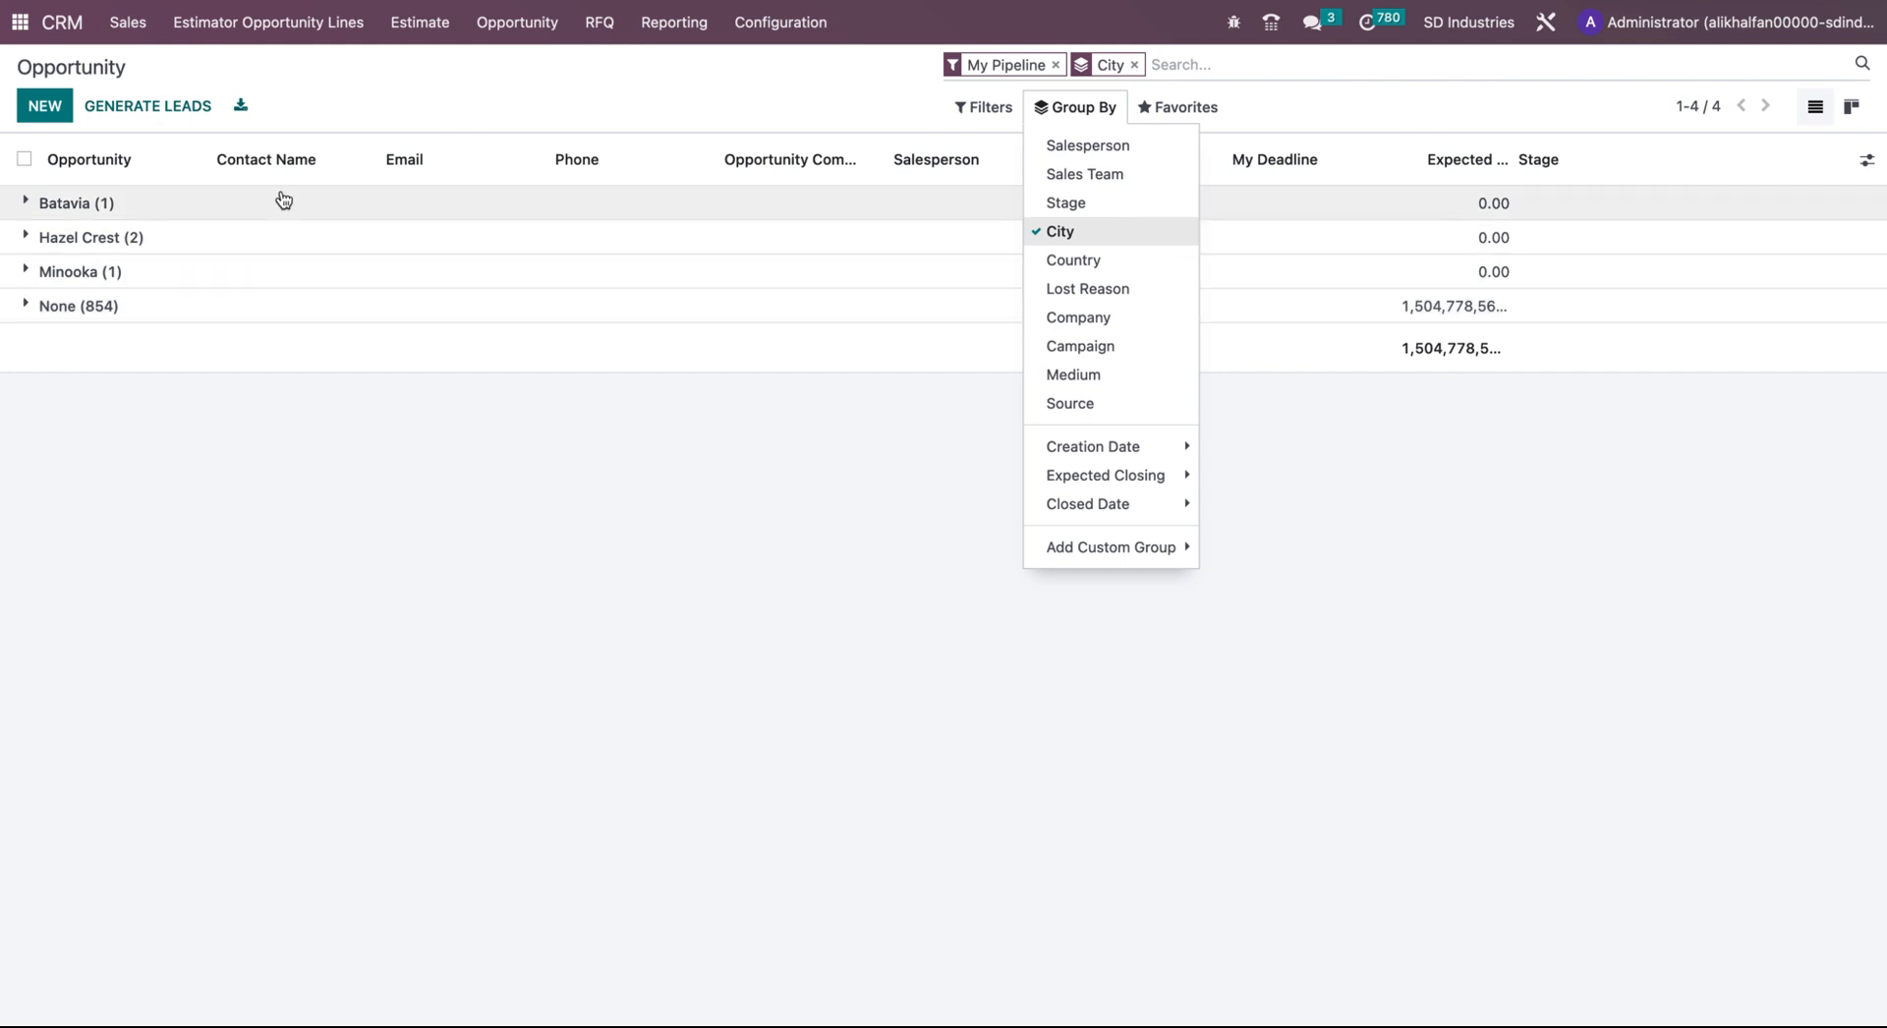
{"action": "left_click", "coordinate": [1101, 262]}
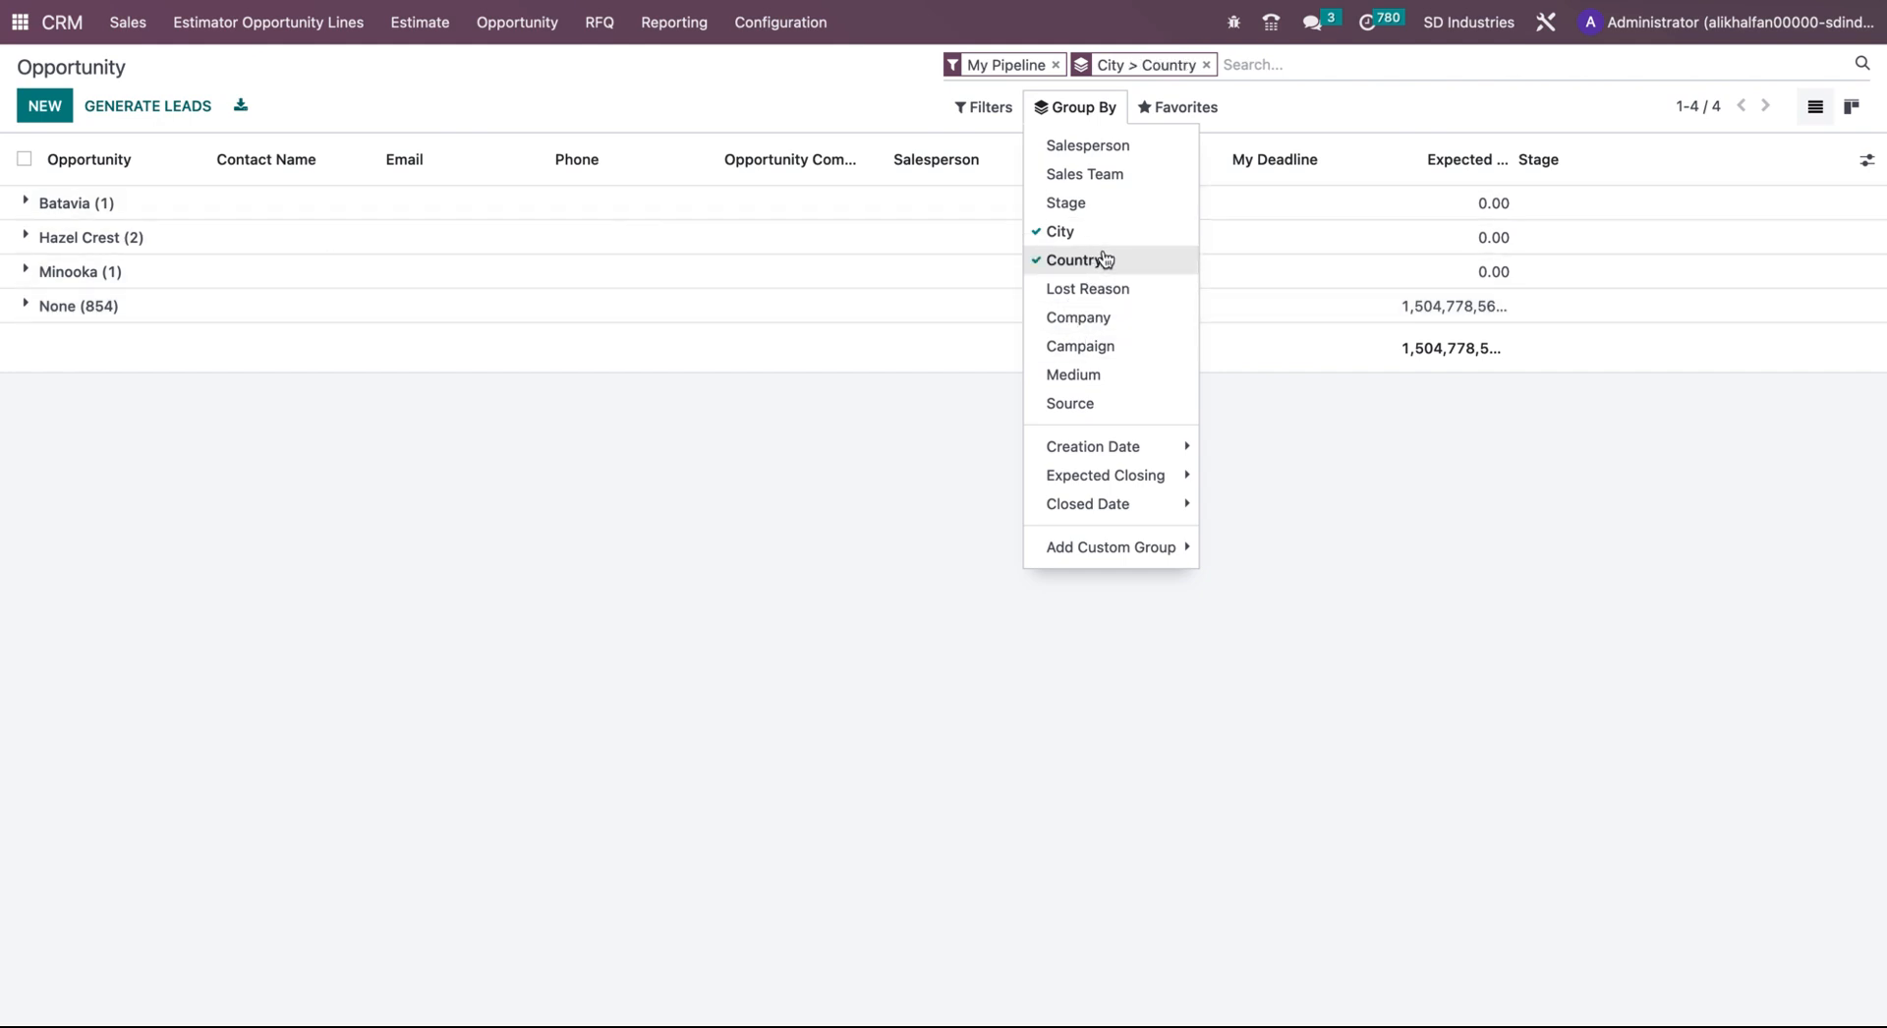
{"action": "left_click", "coordinate": [1102, 234]}
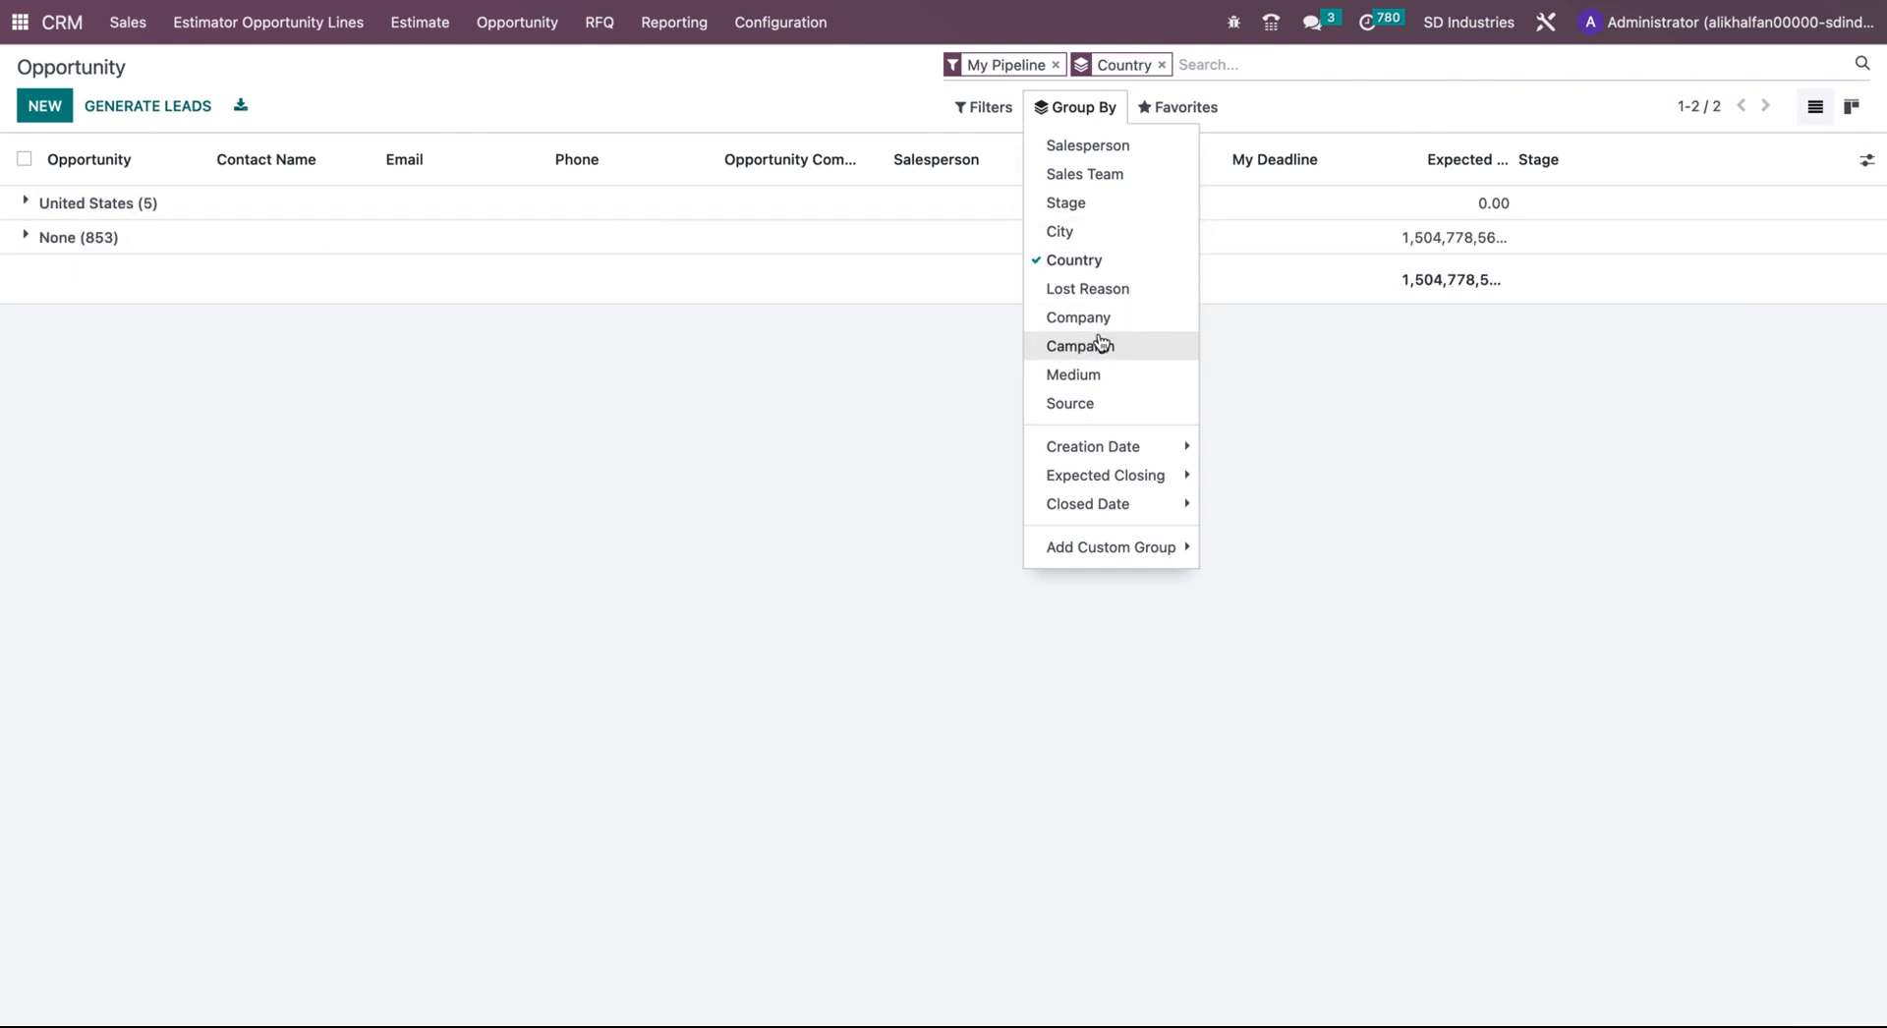
{"action": "left_click", "coordinate": [1104, 260]}
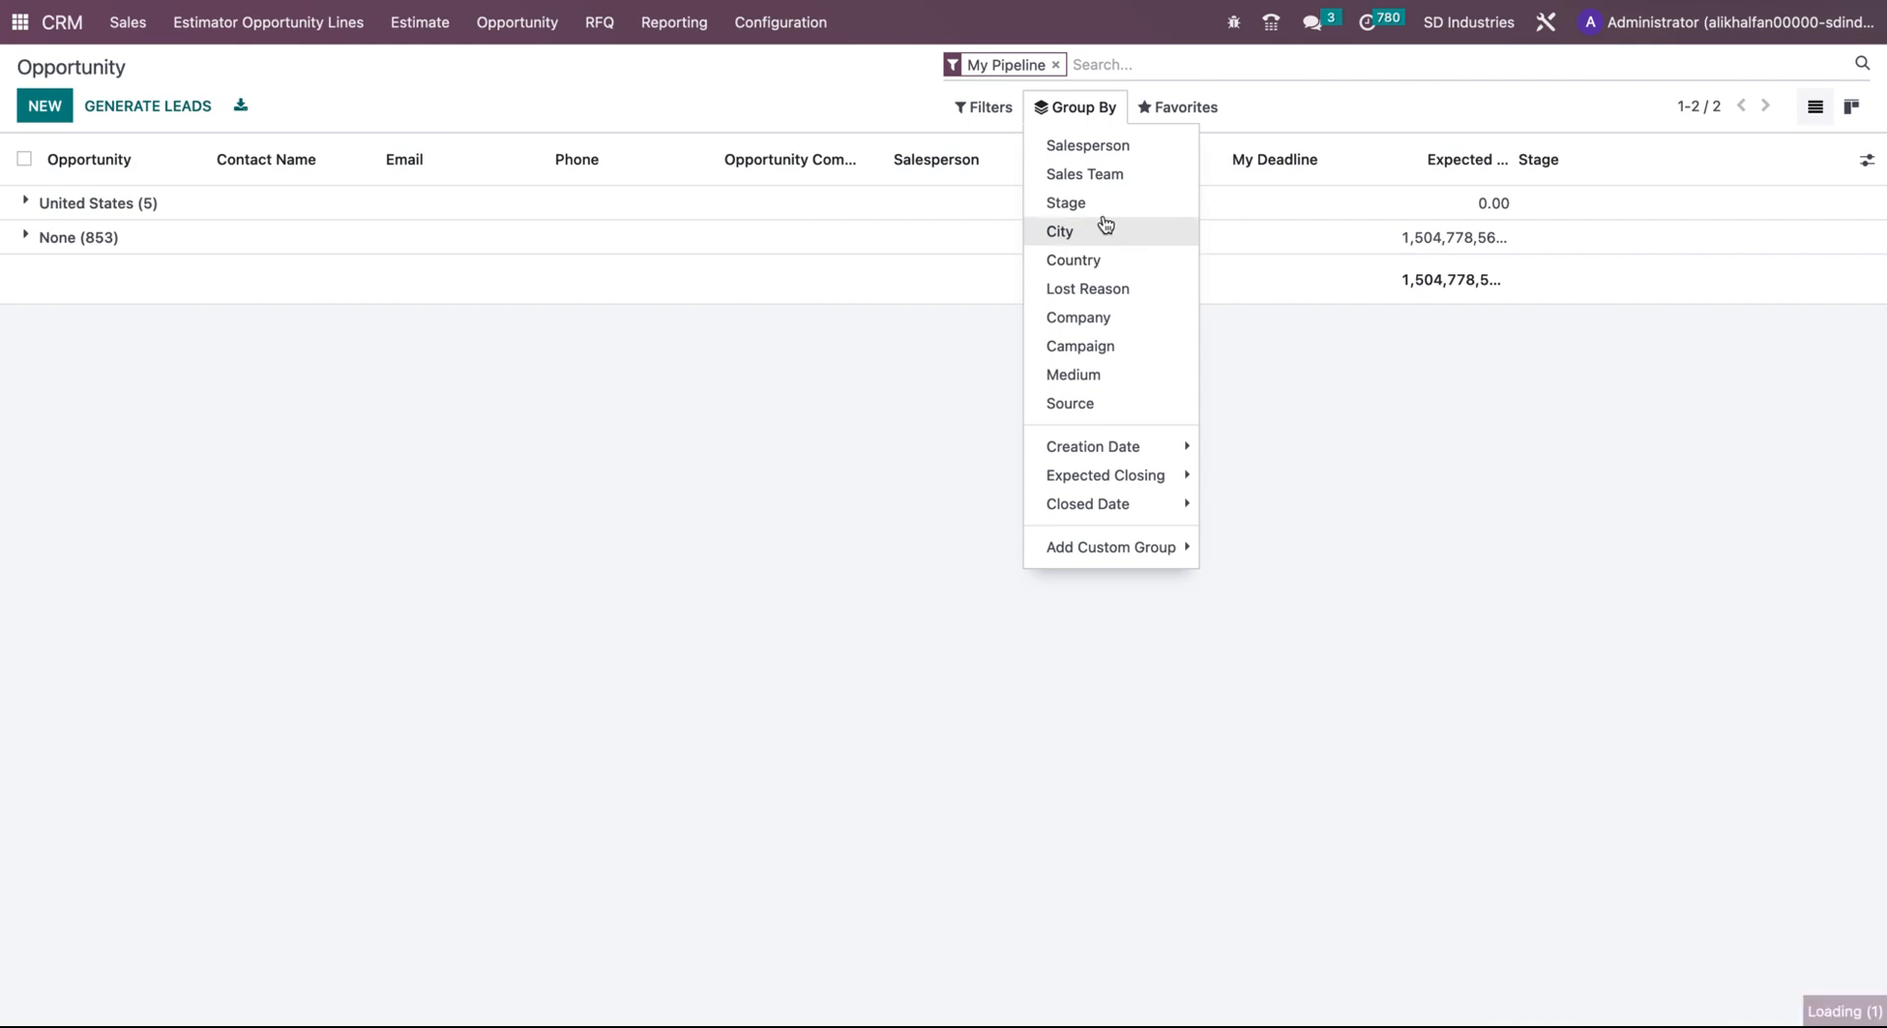
- Group the opportunities by Stage, collapse the Review Scope group to examine the other stages, and clear the grouping
{"action": "left_click", "coordinate": [1105, 210]}
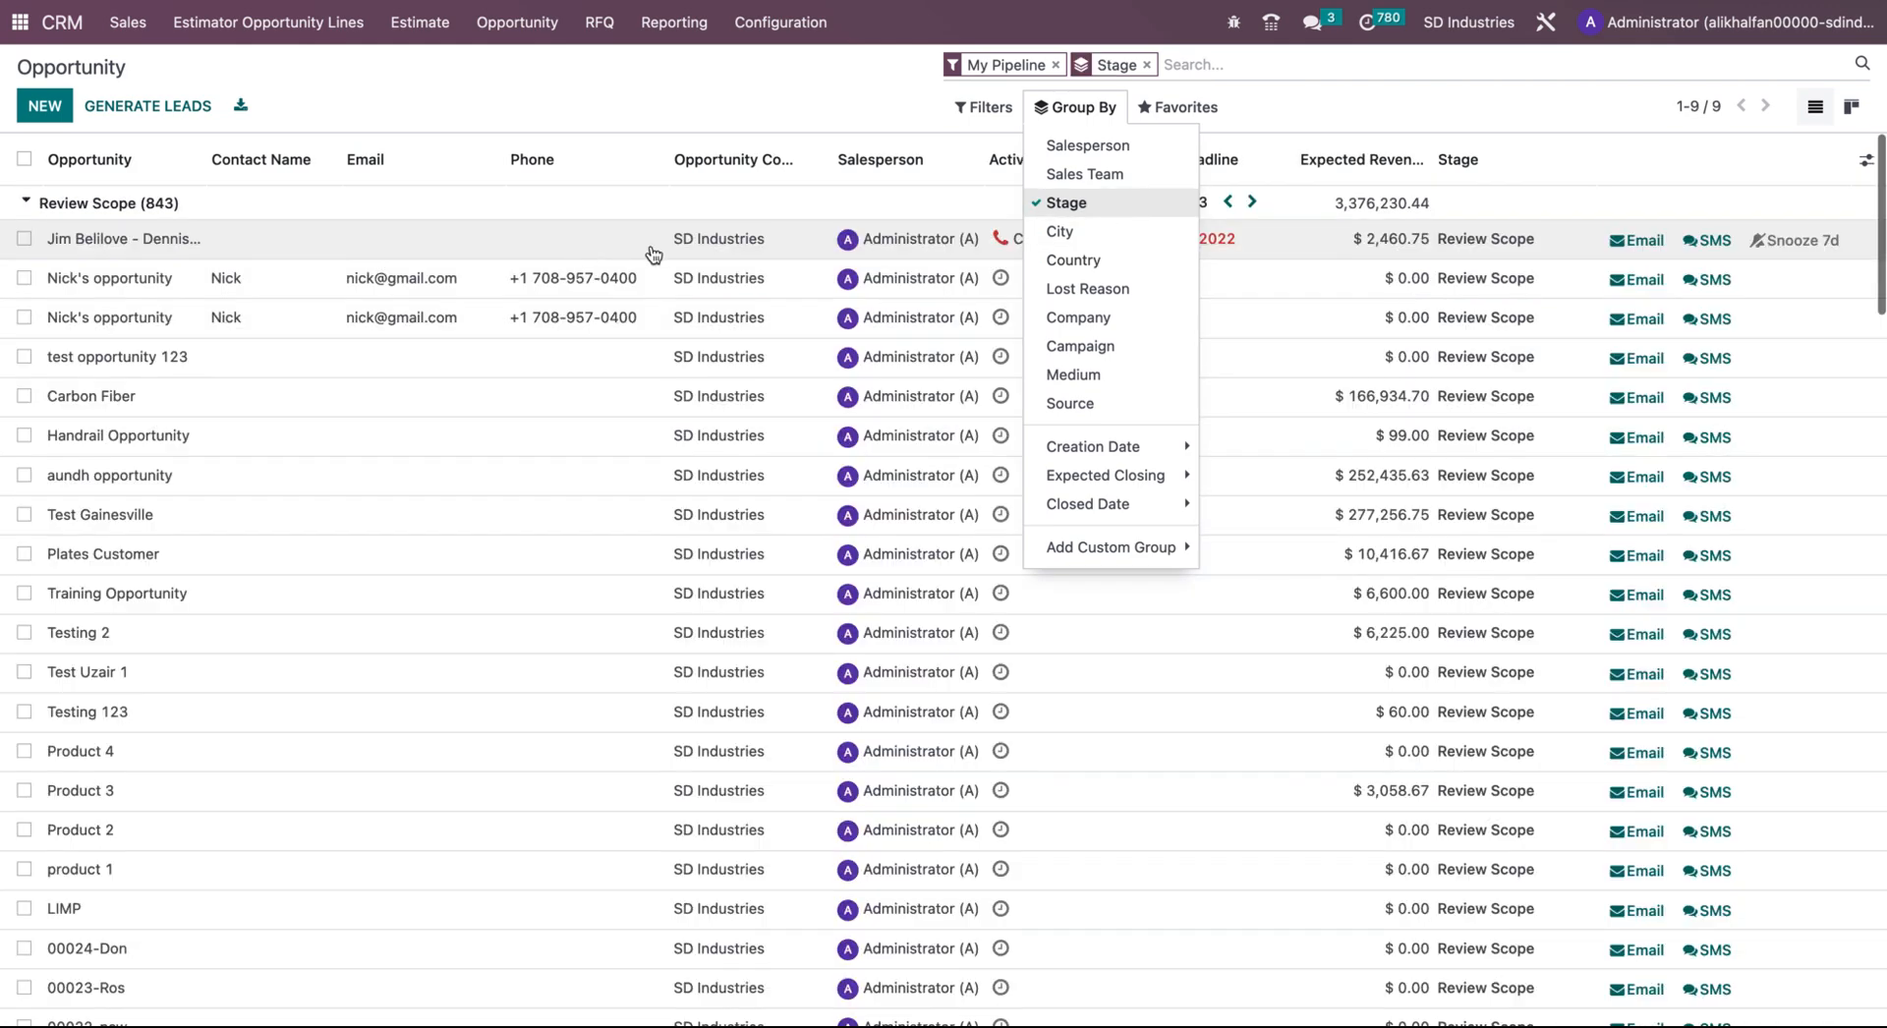
{"action": "left_click", "coordinate": [35, 200]}
{"action": "scroll", "coordinate": [313, 482], "scroll_direction": "down", "scroll_amount": 3}
{"action": "scroll", "coordinate": [314, 483], "scroll_direction": "up", "scroll_amount": 3}
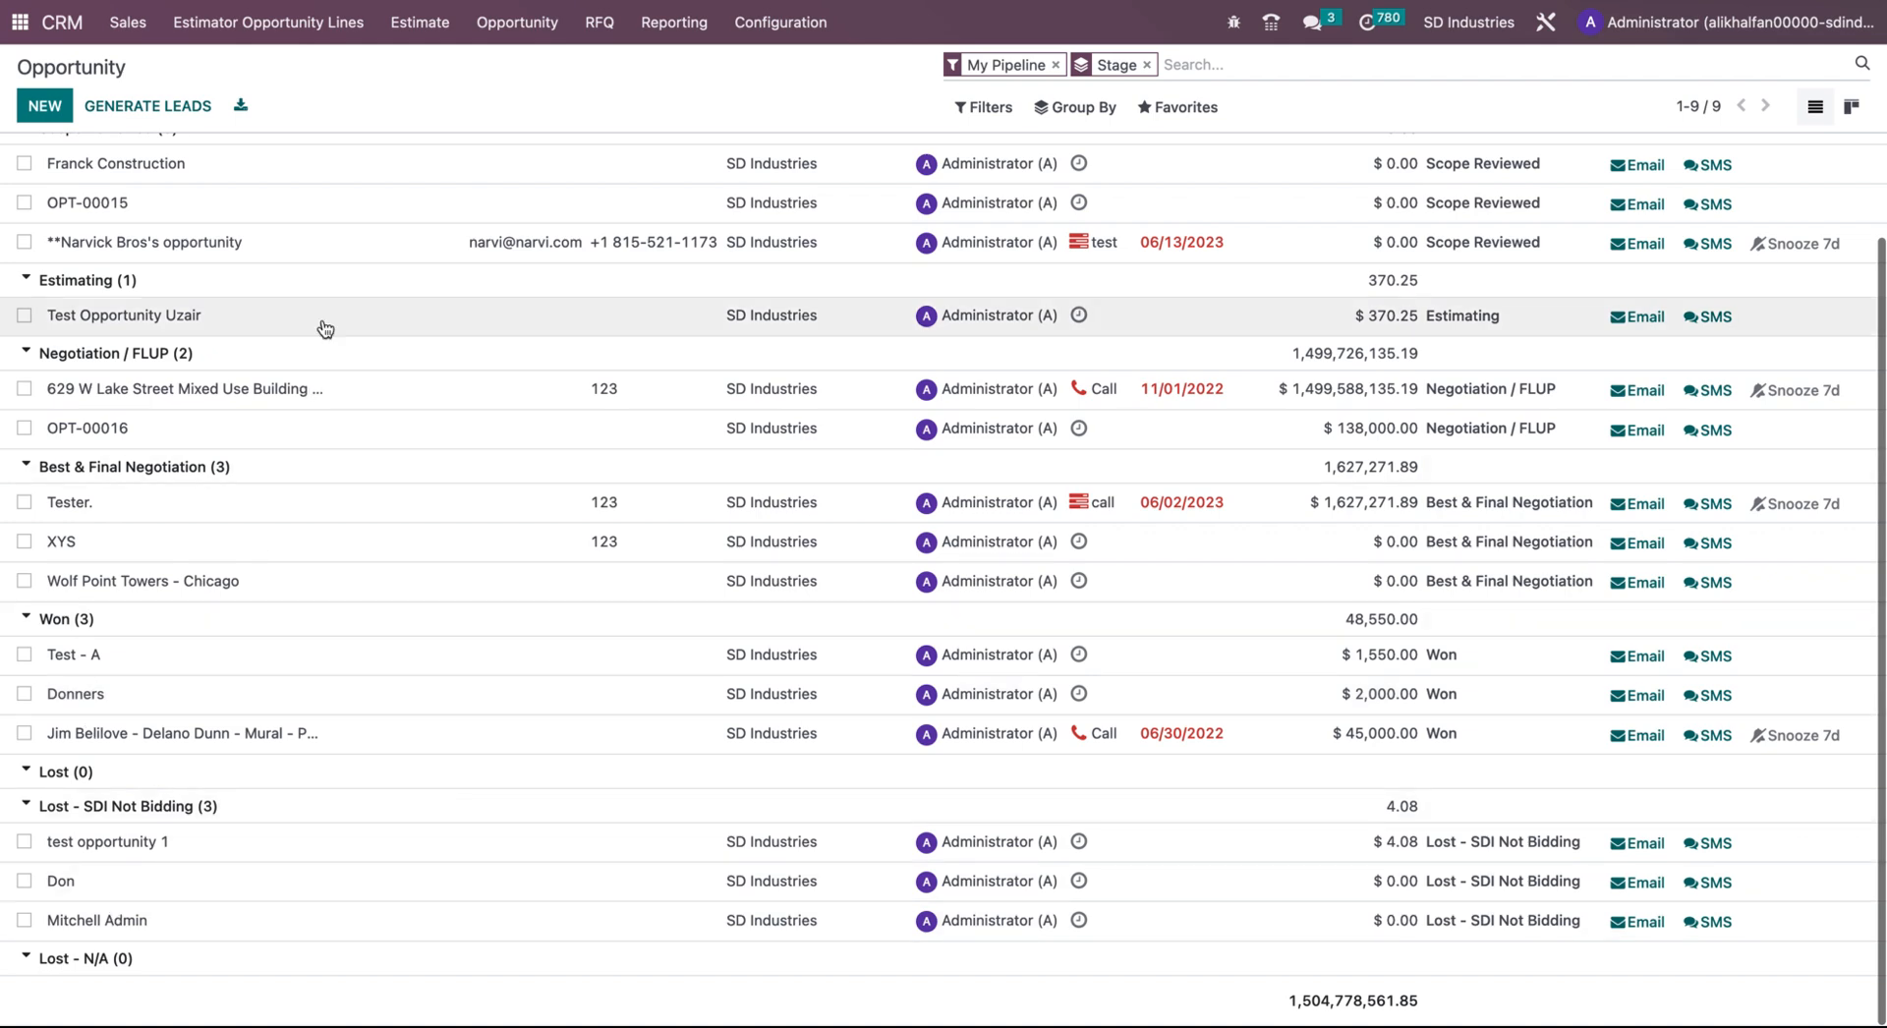
{"action": "left_click", "coordinate": [1147, 65]}
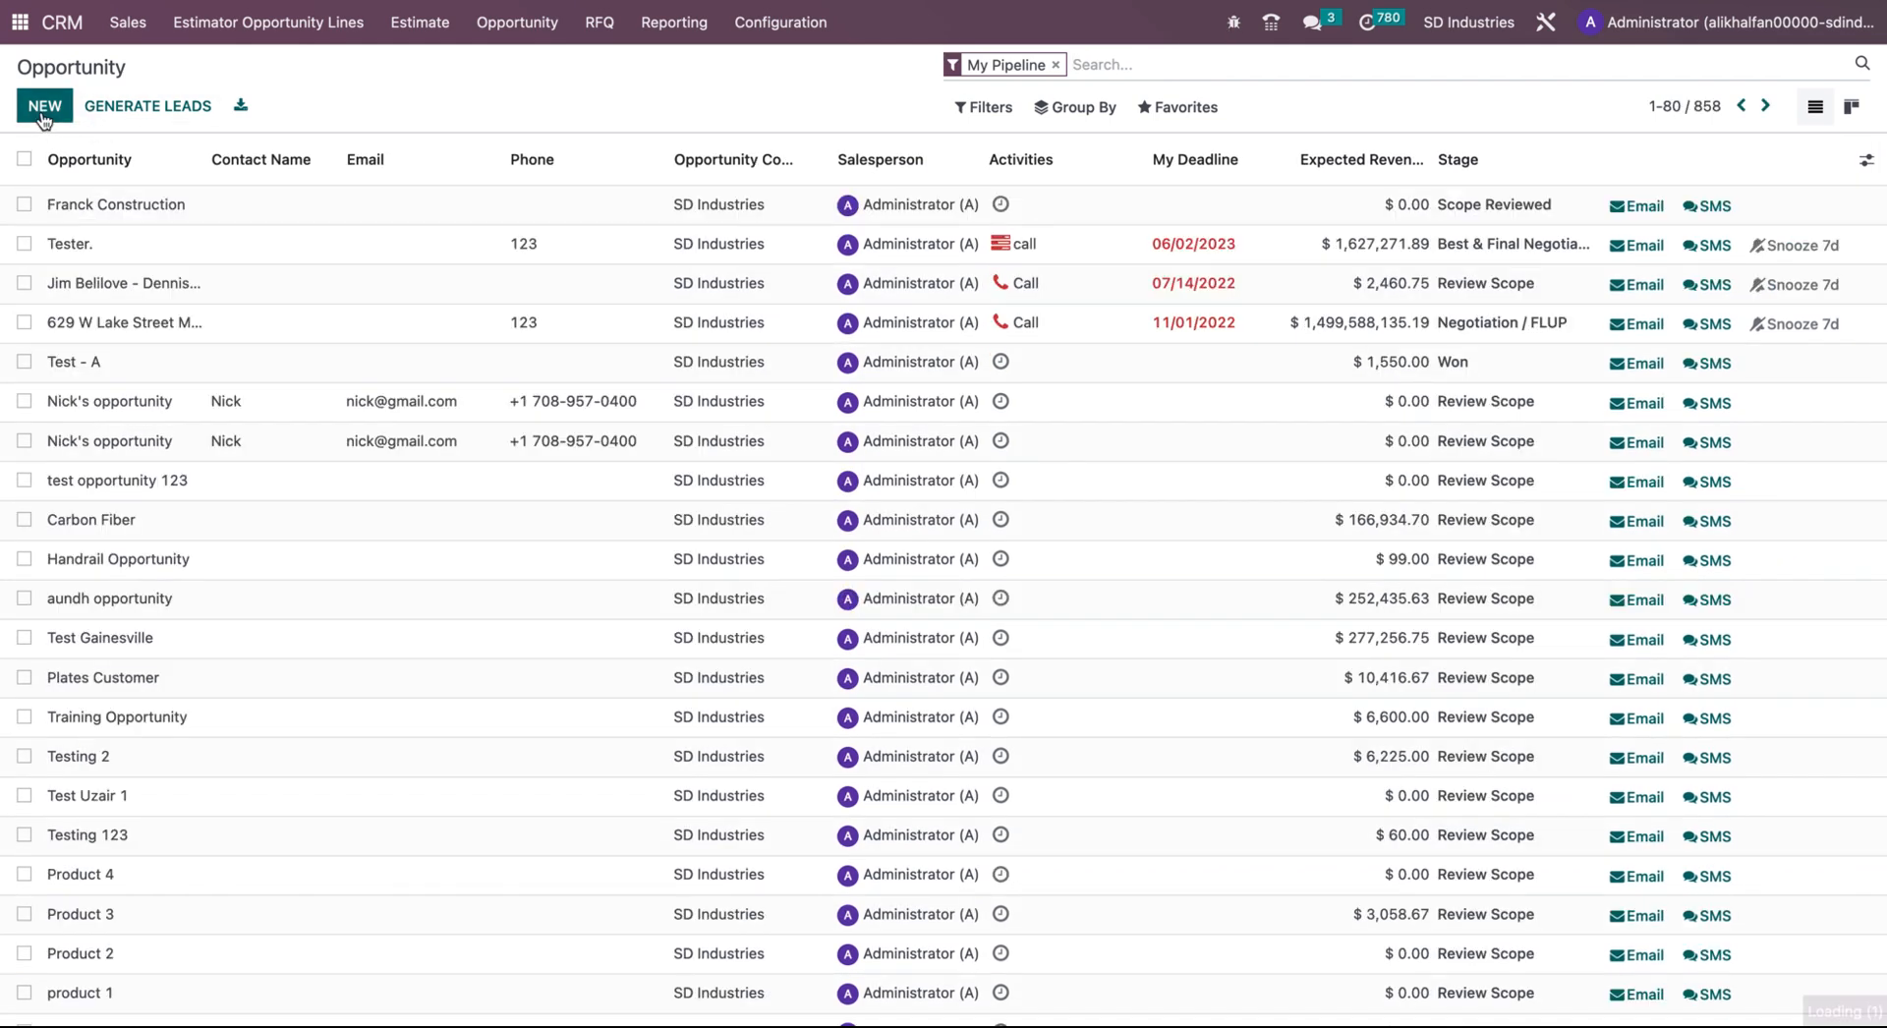
- Create a new opportunity named Schlumberger with *Granite Construction as the customer
{"action": "left_click", "coordinate": [43, 106]}
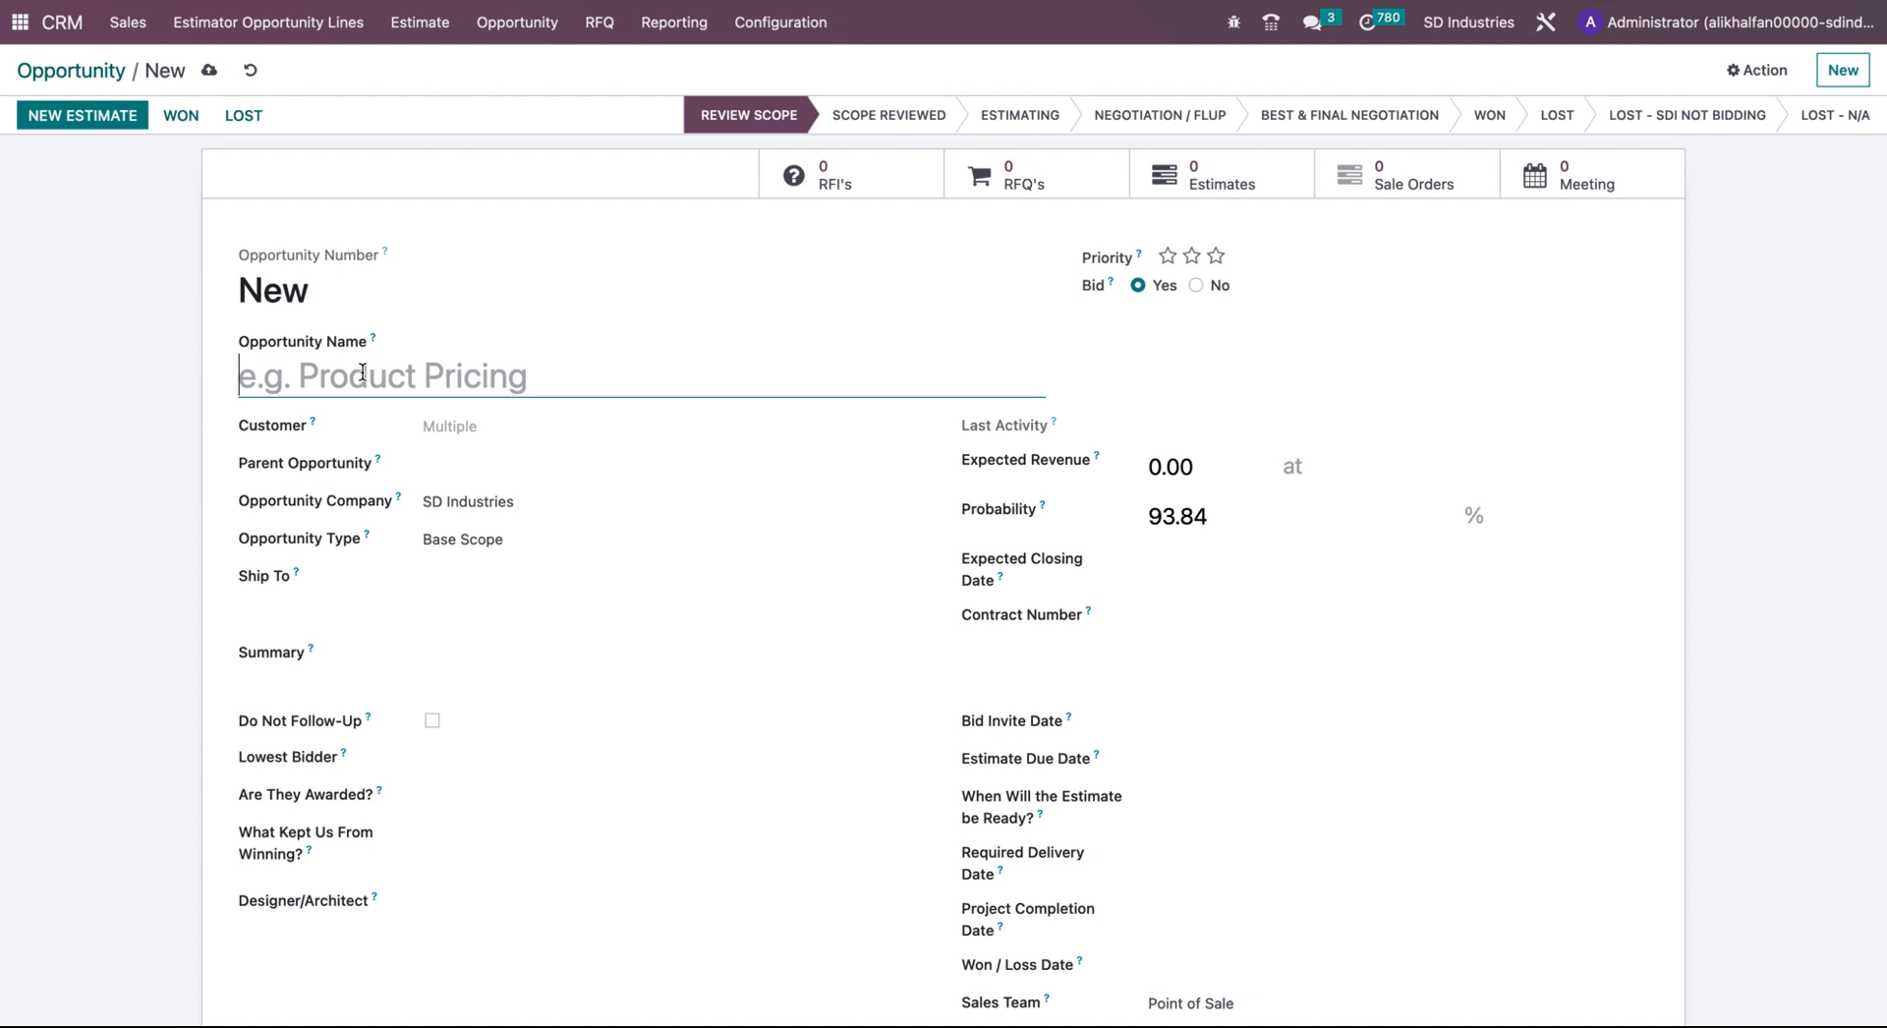
{"action": "type", "text": "Schlumberger"}
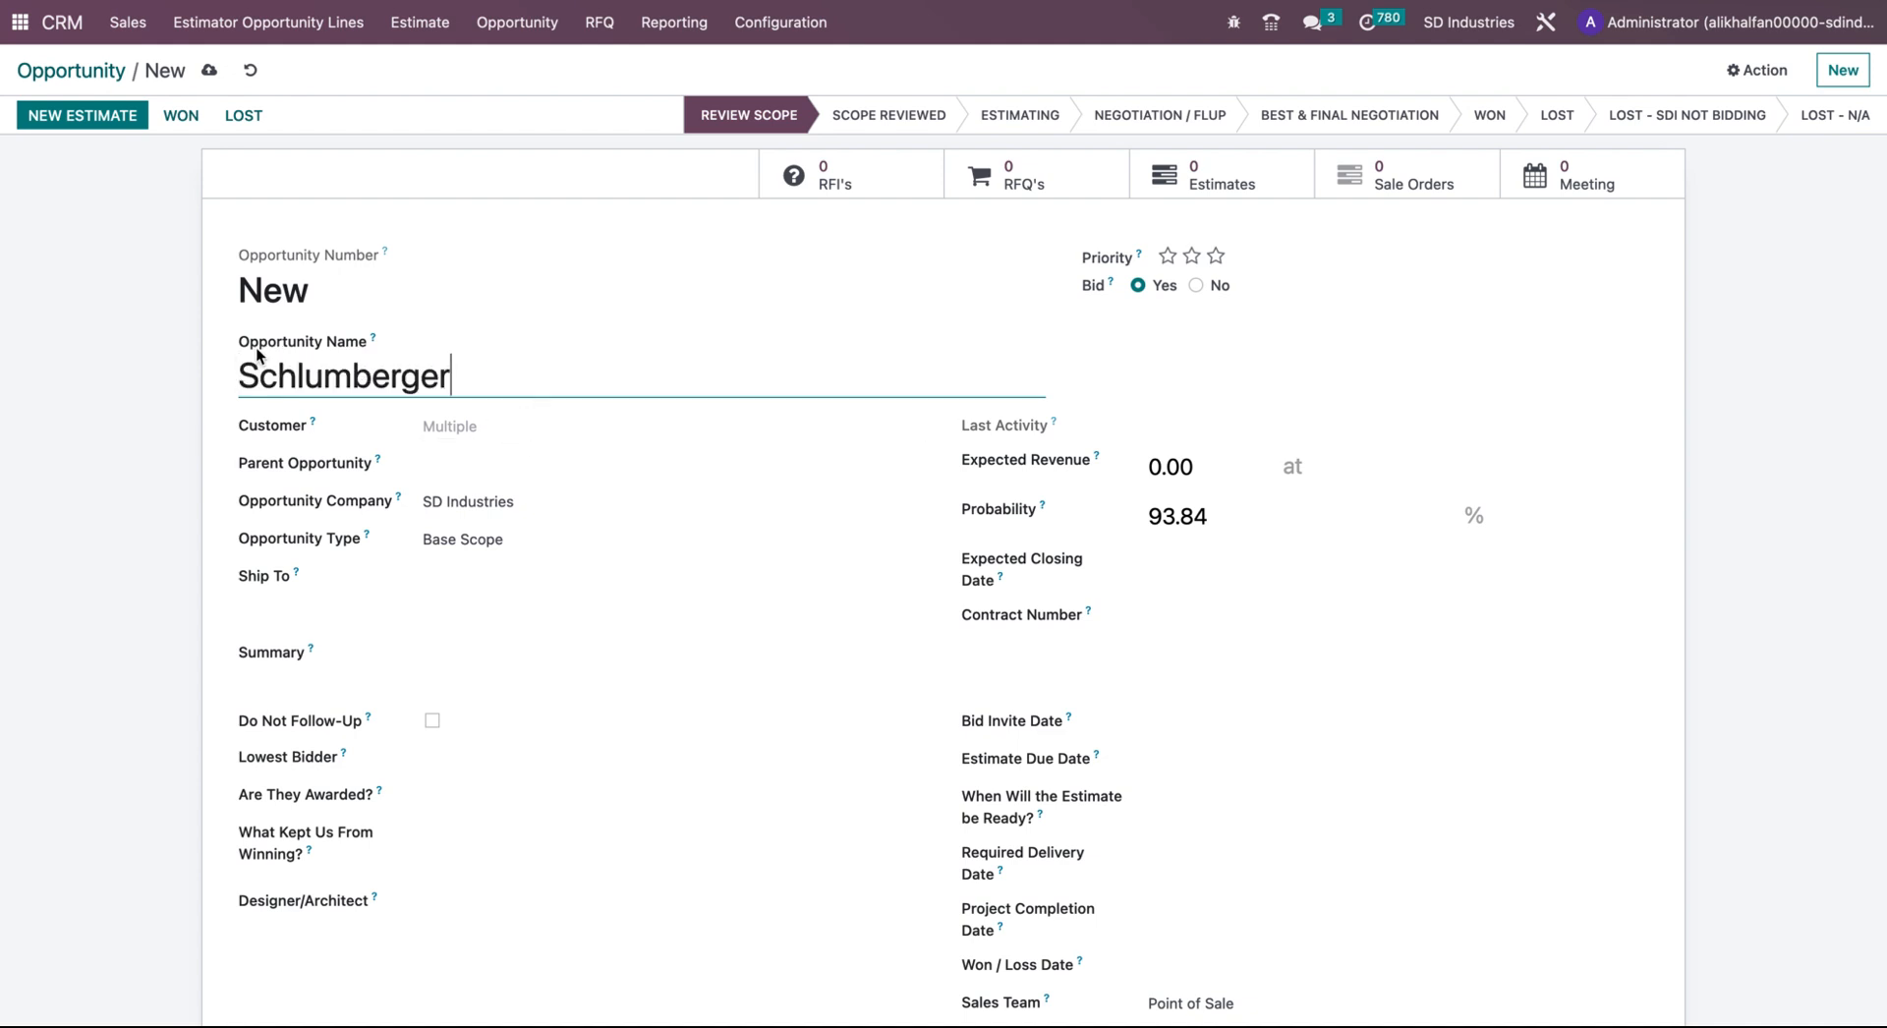
{"action": "left_click", "coordinate": [578, 427]}
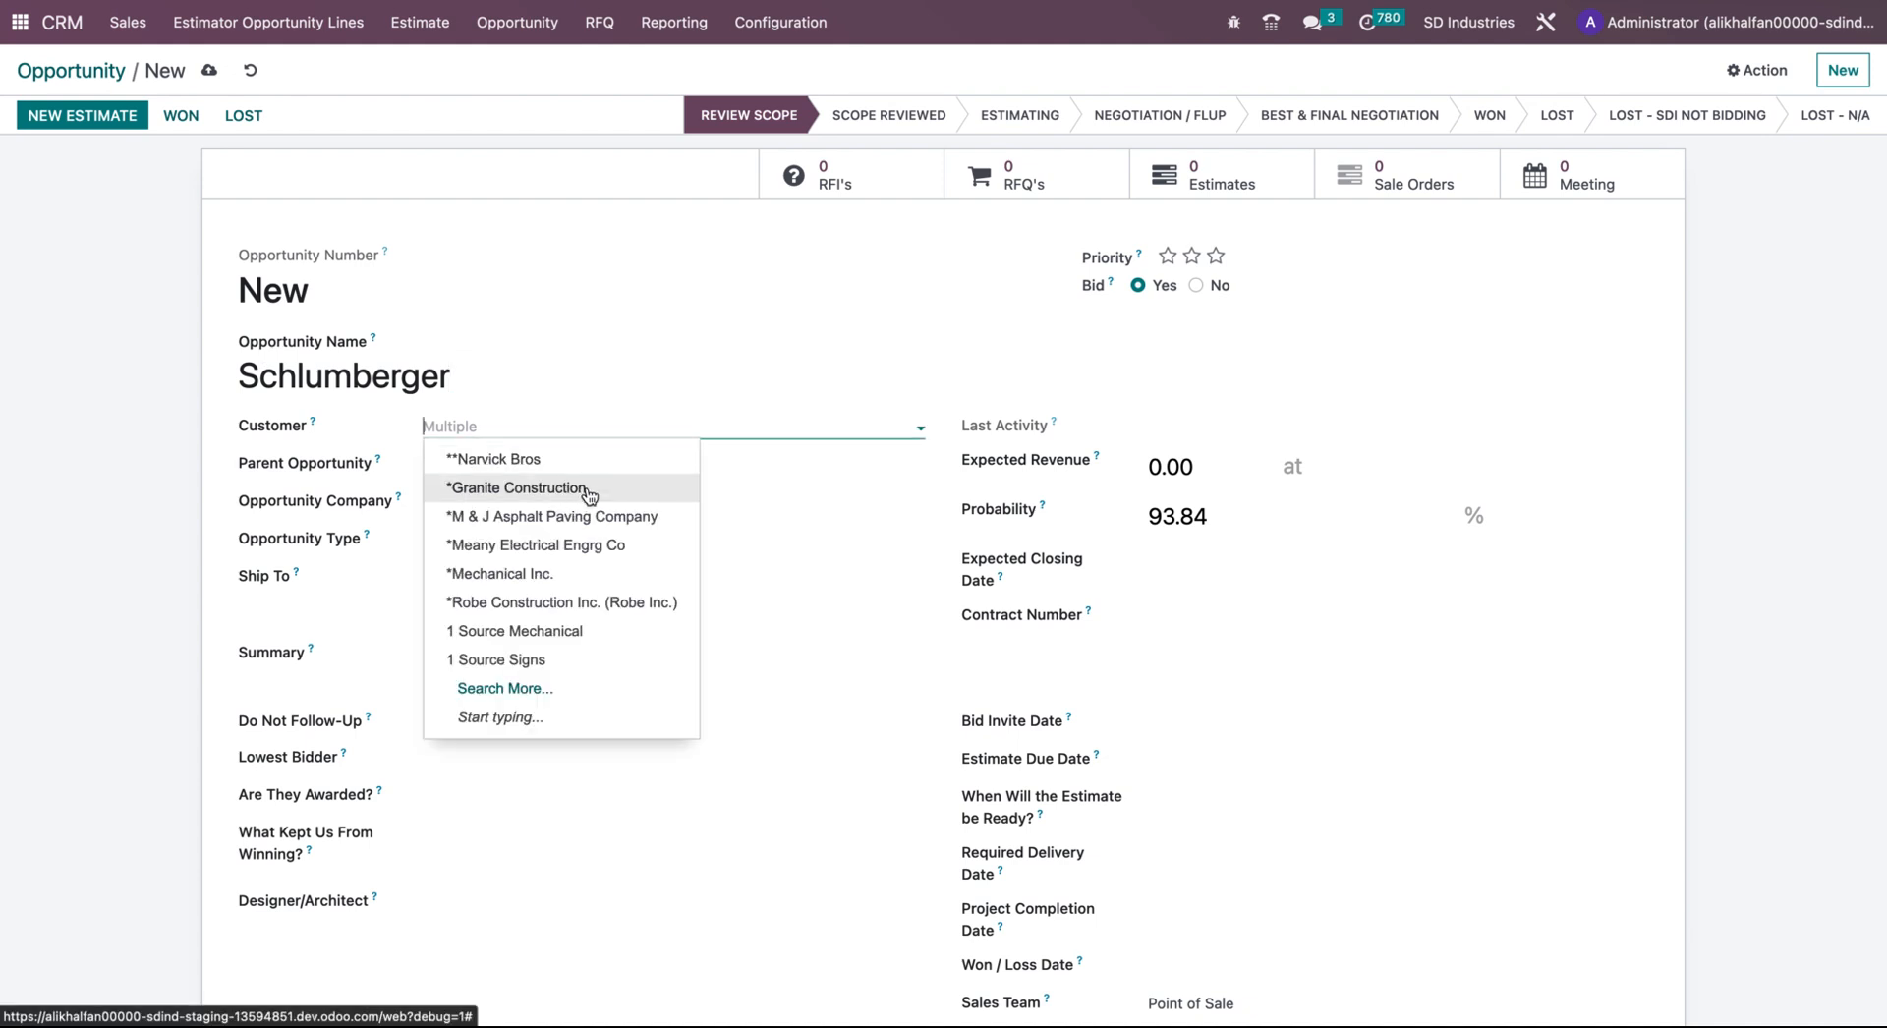
{"action": "left_click", "coordinate": [593, 494]}
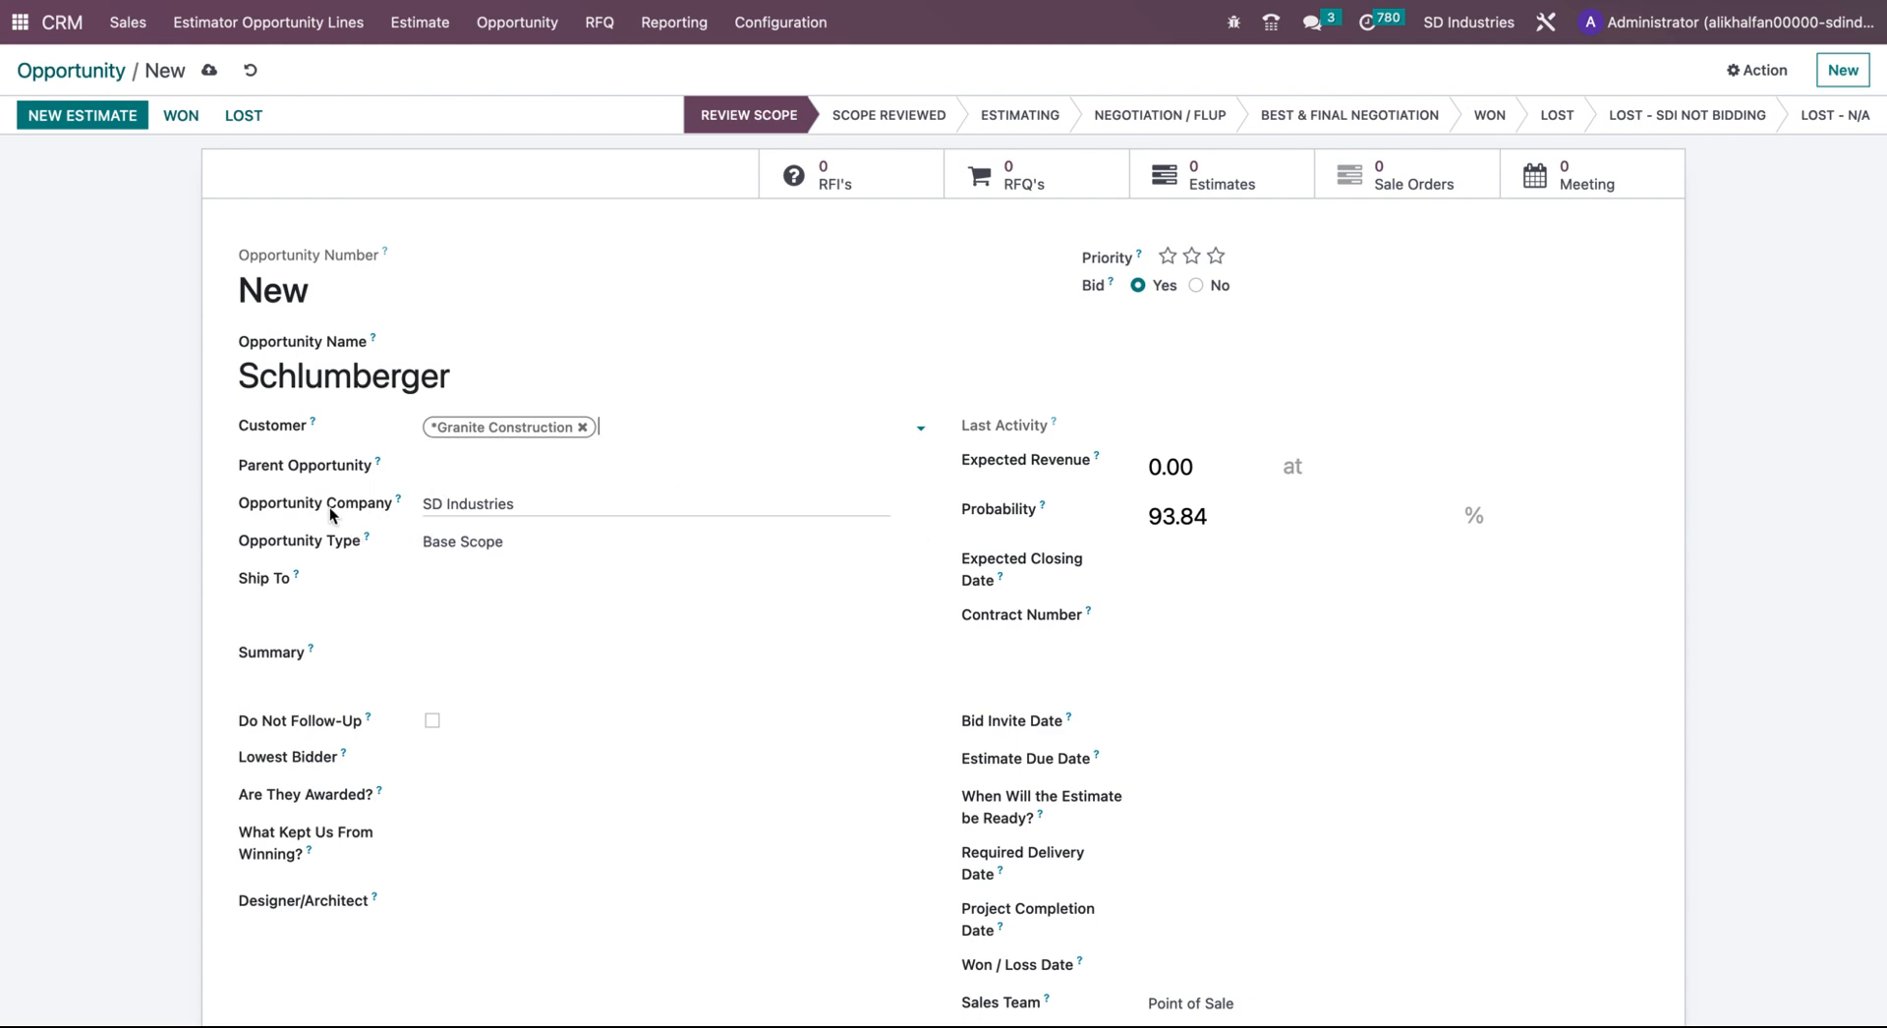
- Choose SD Industries as the opportunity company and Base Scope as the opportunity type
{"action": "left_click", "coordinate": [598, 507]}
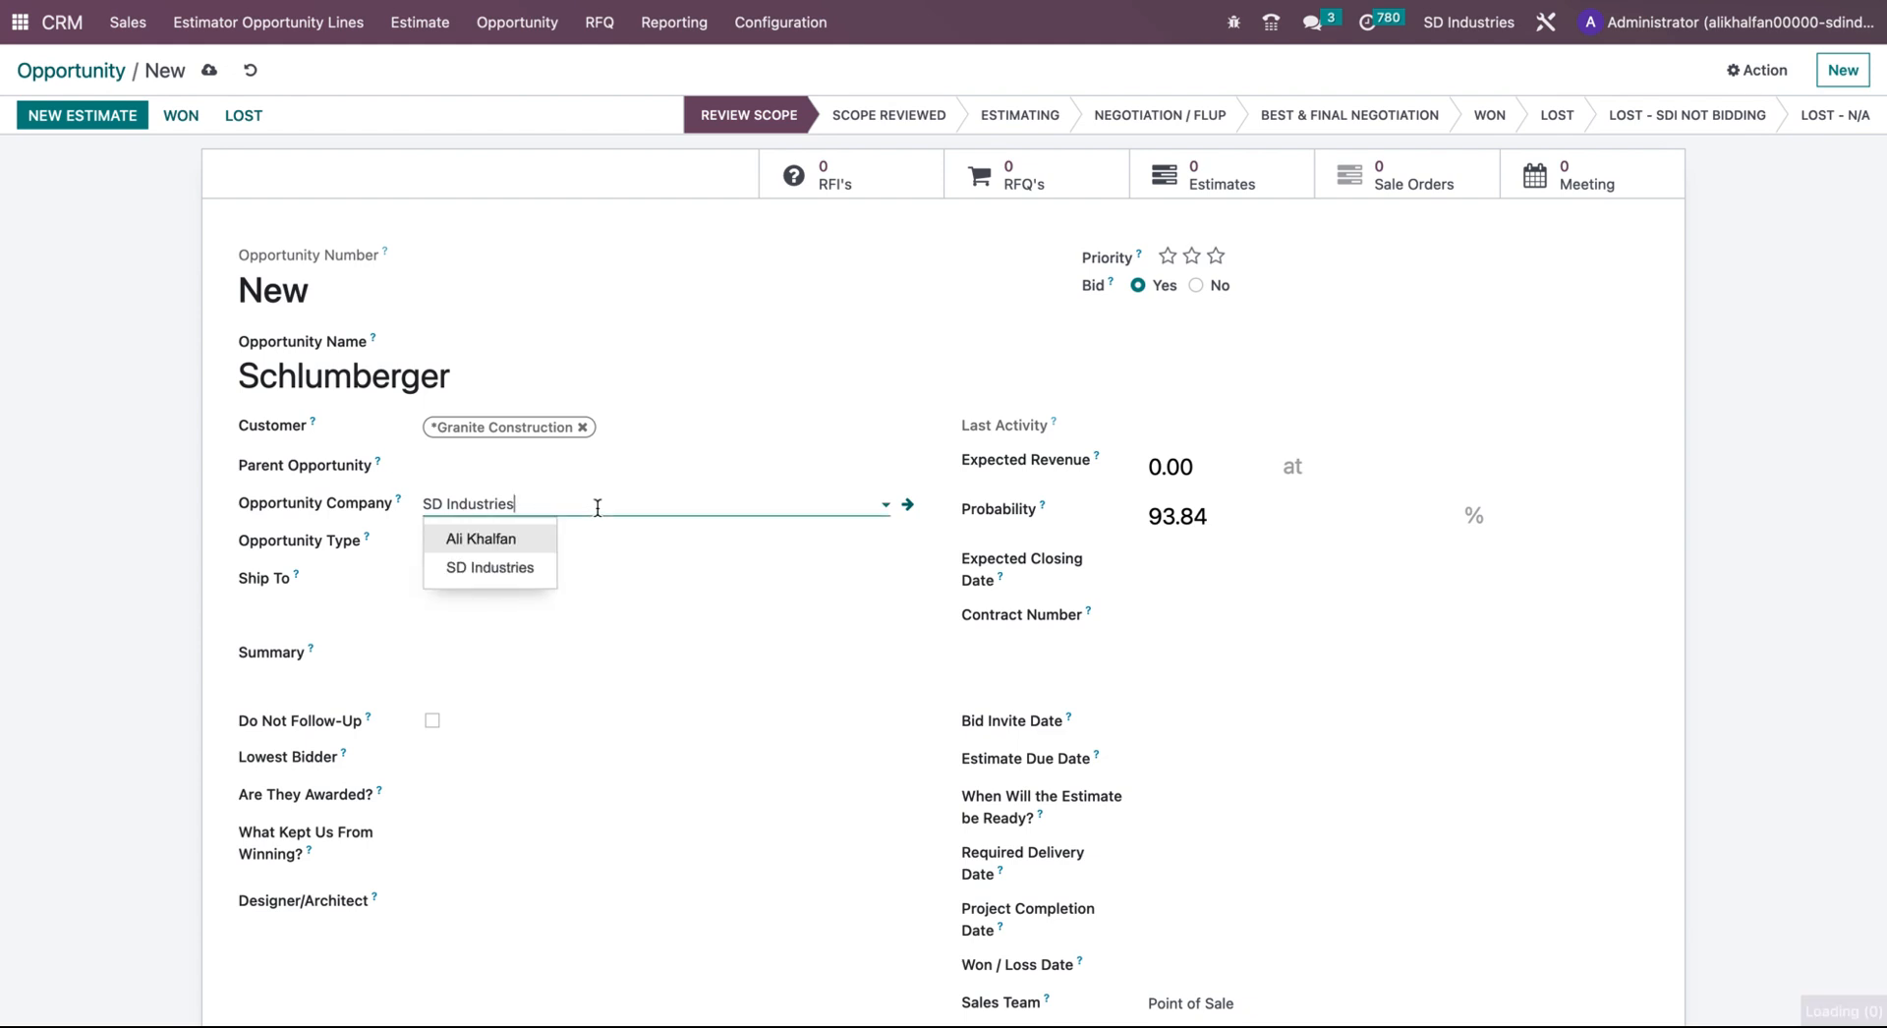
{"action": "left_click", "coordinate": [529, 578]}
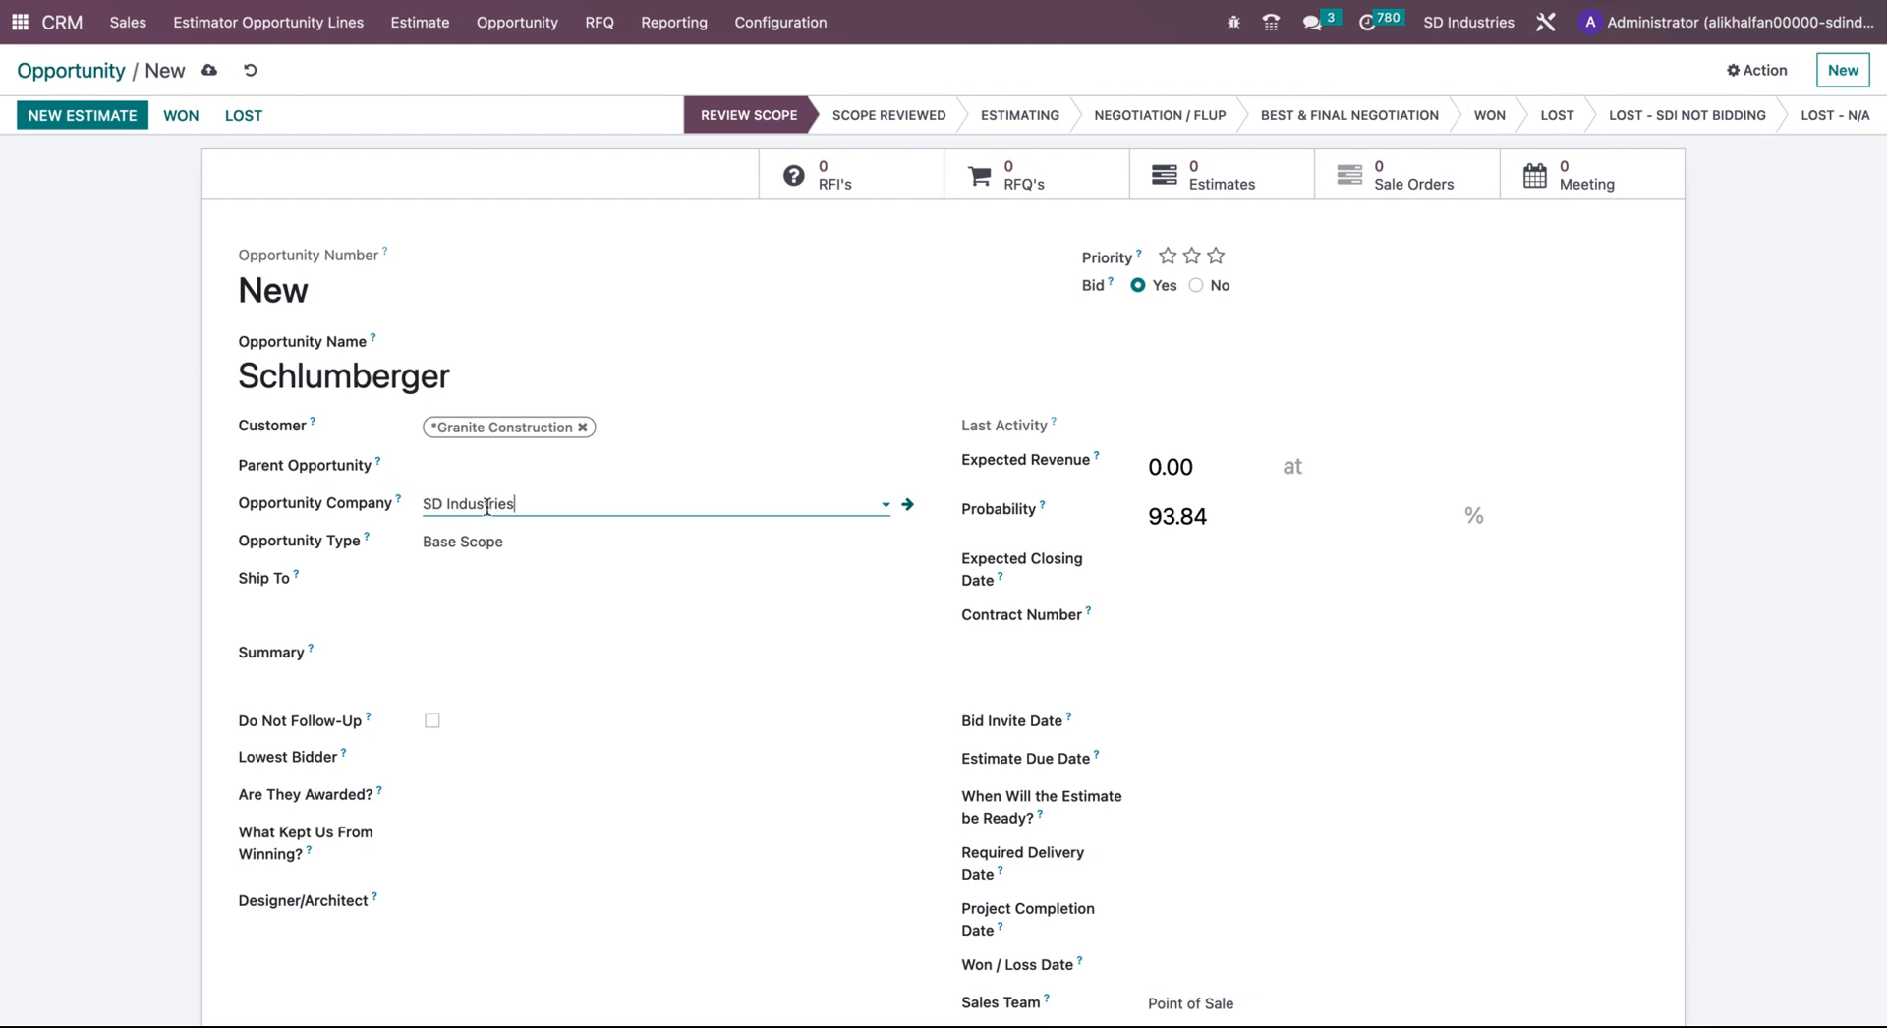
{"action": "left_click", "coordinate": [555, 547]}
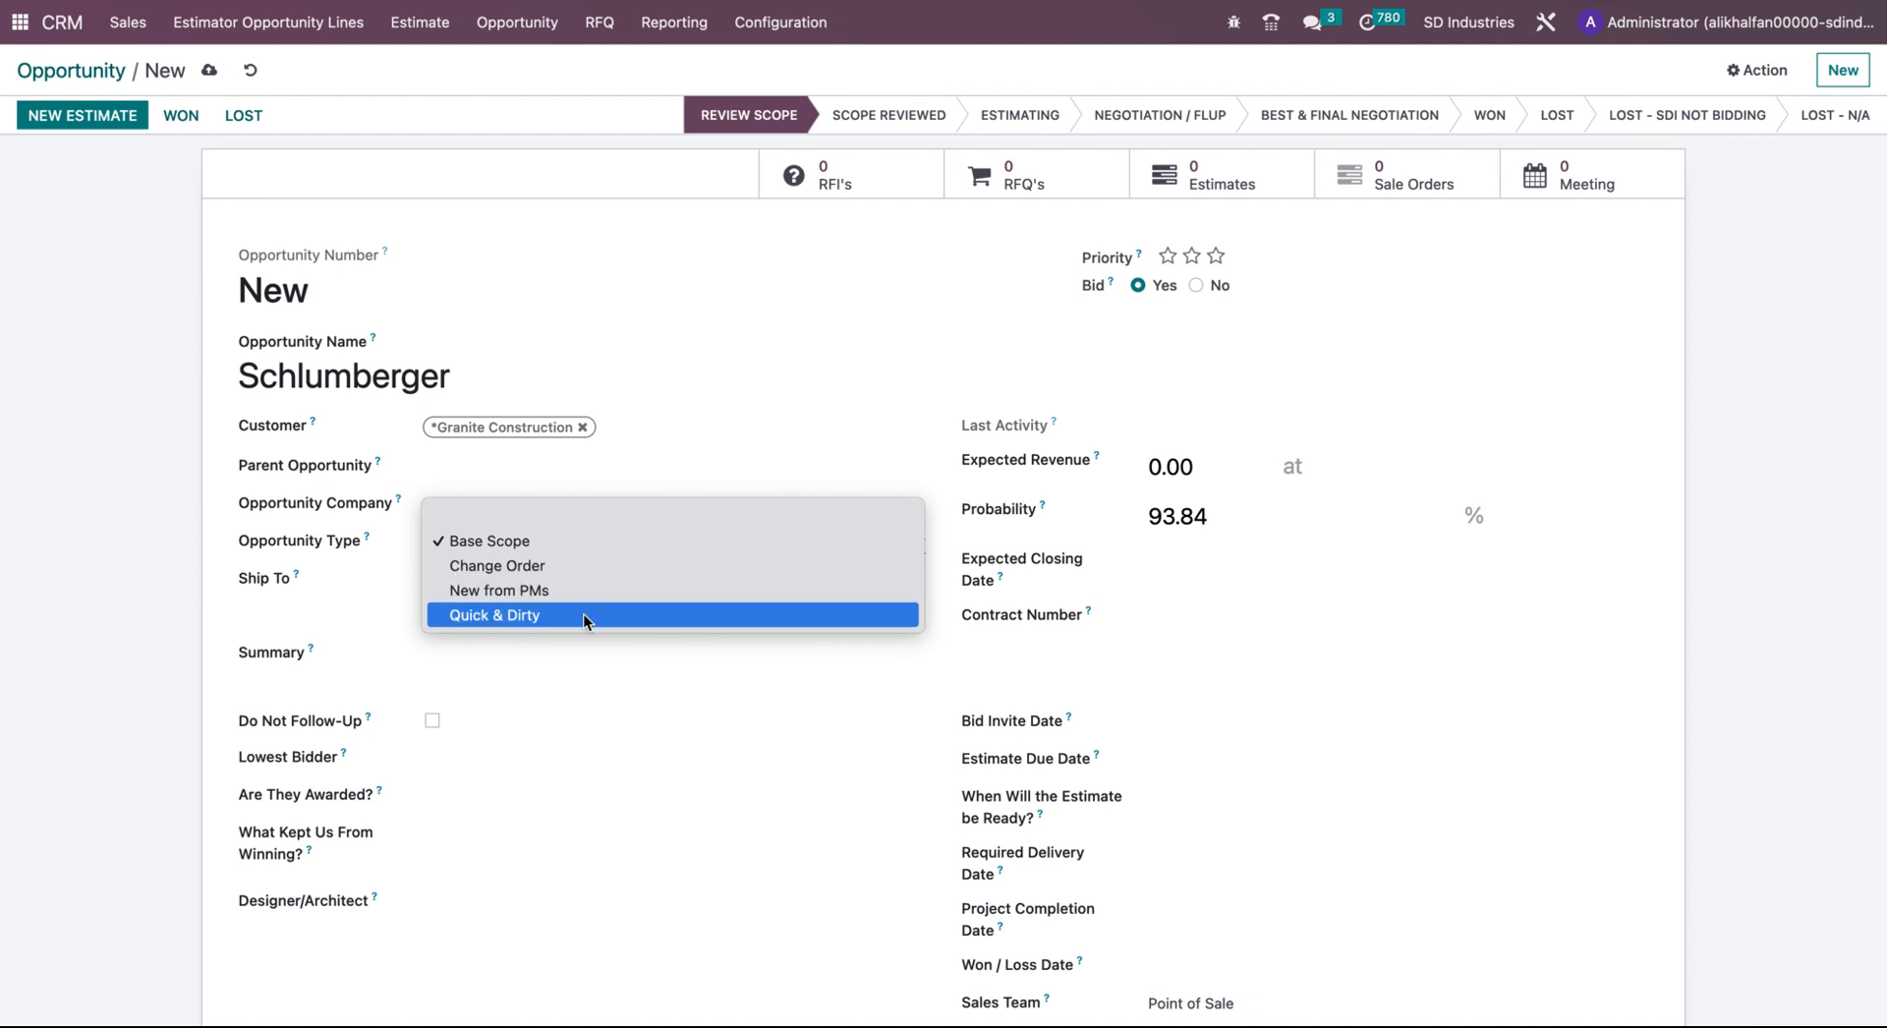
{"action": "left_click", "coordinate": [608, 549]}
- Enter the street address and city in the opportunity's Ship To field
{"action": "left_click", "coordinate": [478, 590]}
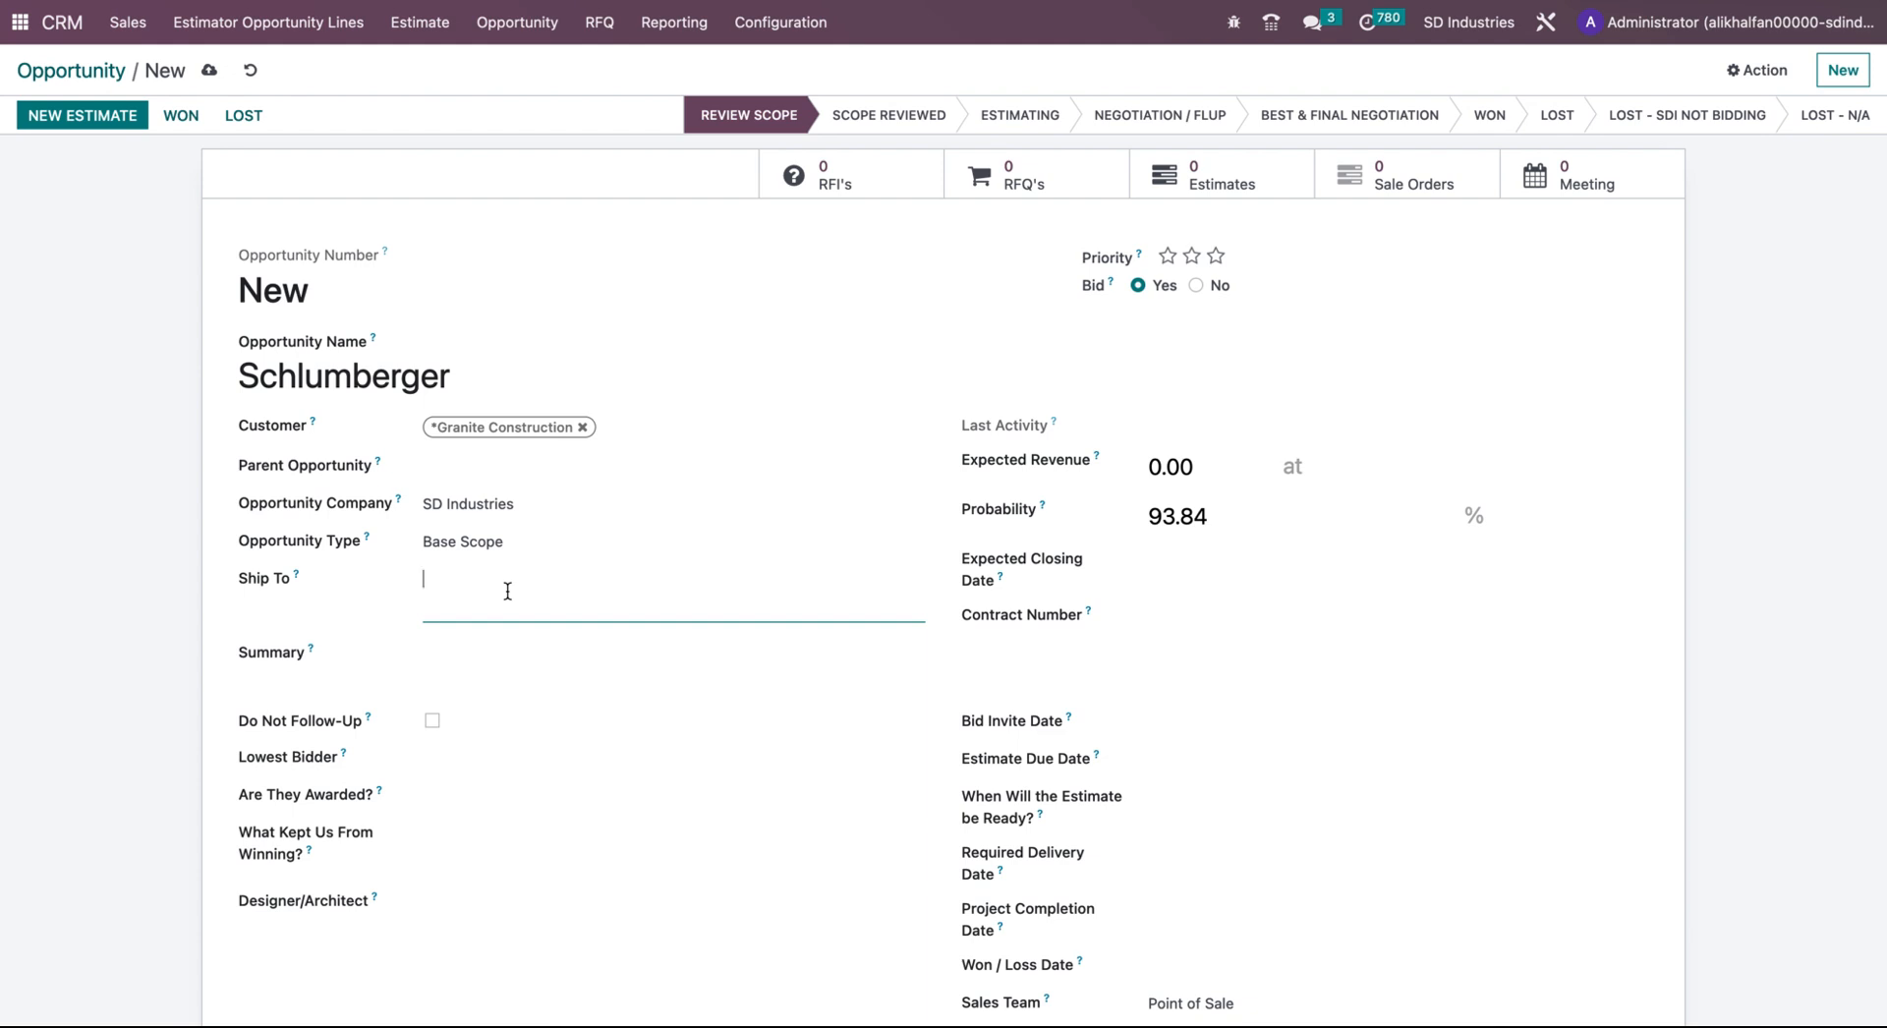
{"action": "type", "text": "9"}
{"action": "key", "text": "BackSpace"}
{"action": "key", "text": "BackSpace"}
{"action": "key", "text": "BackSpace"}
{"action": "key", "text": "Return"}
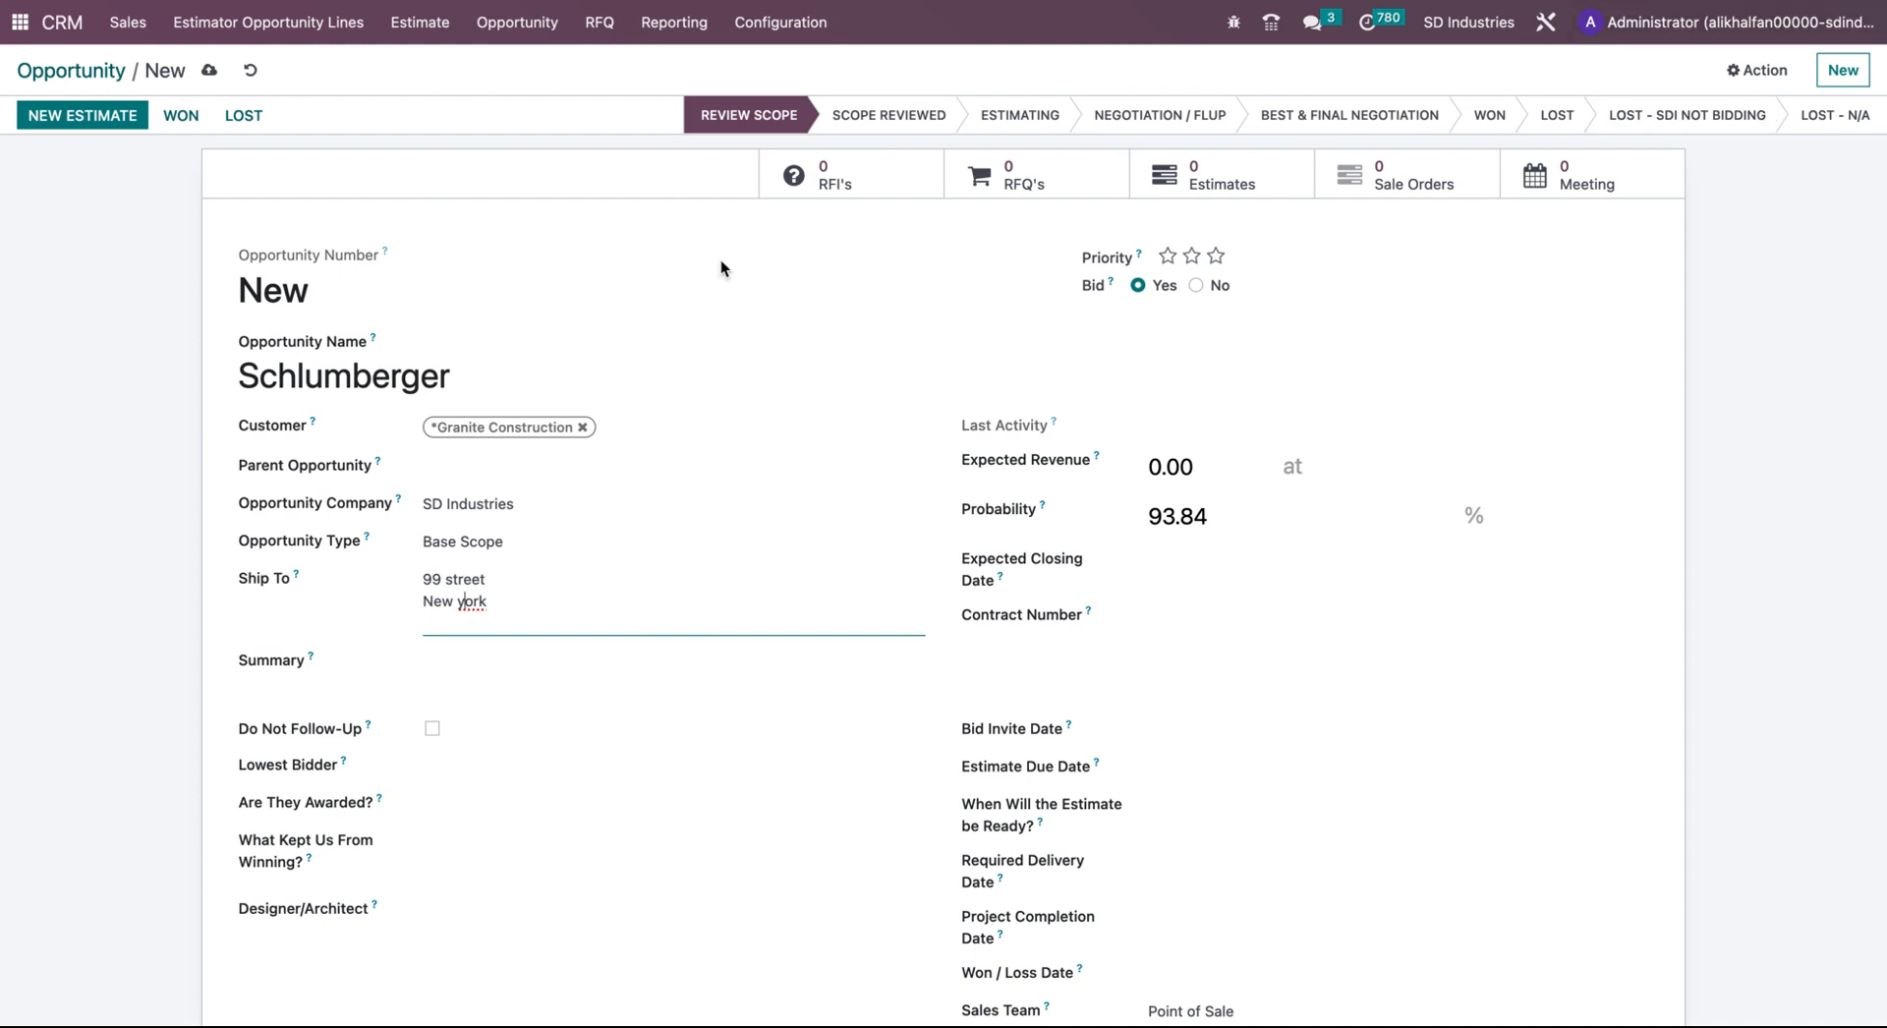
{"action": "key", "text": "BackSpace"}
{"action": "left_click", "coordinate": [543, 669]}
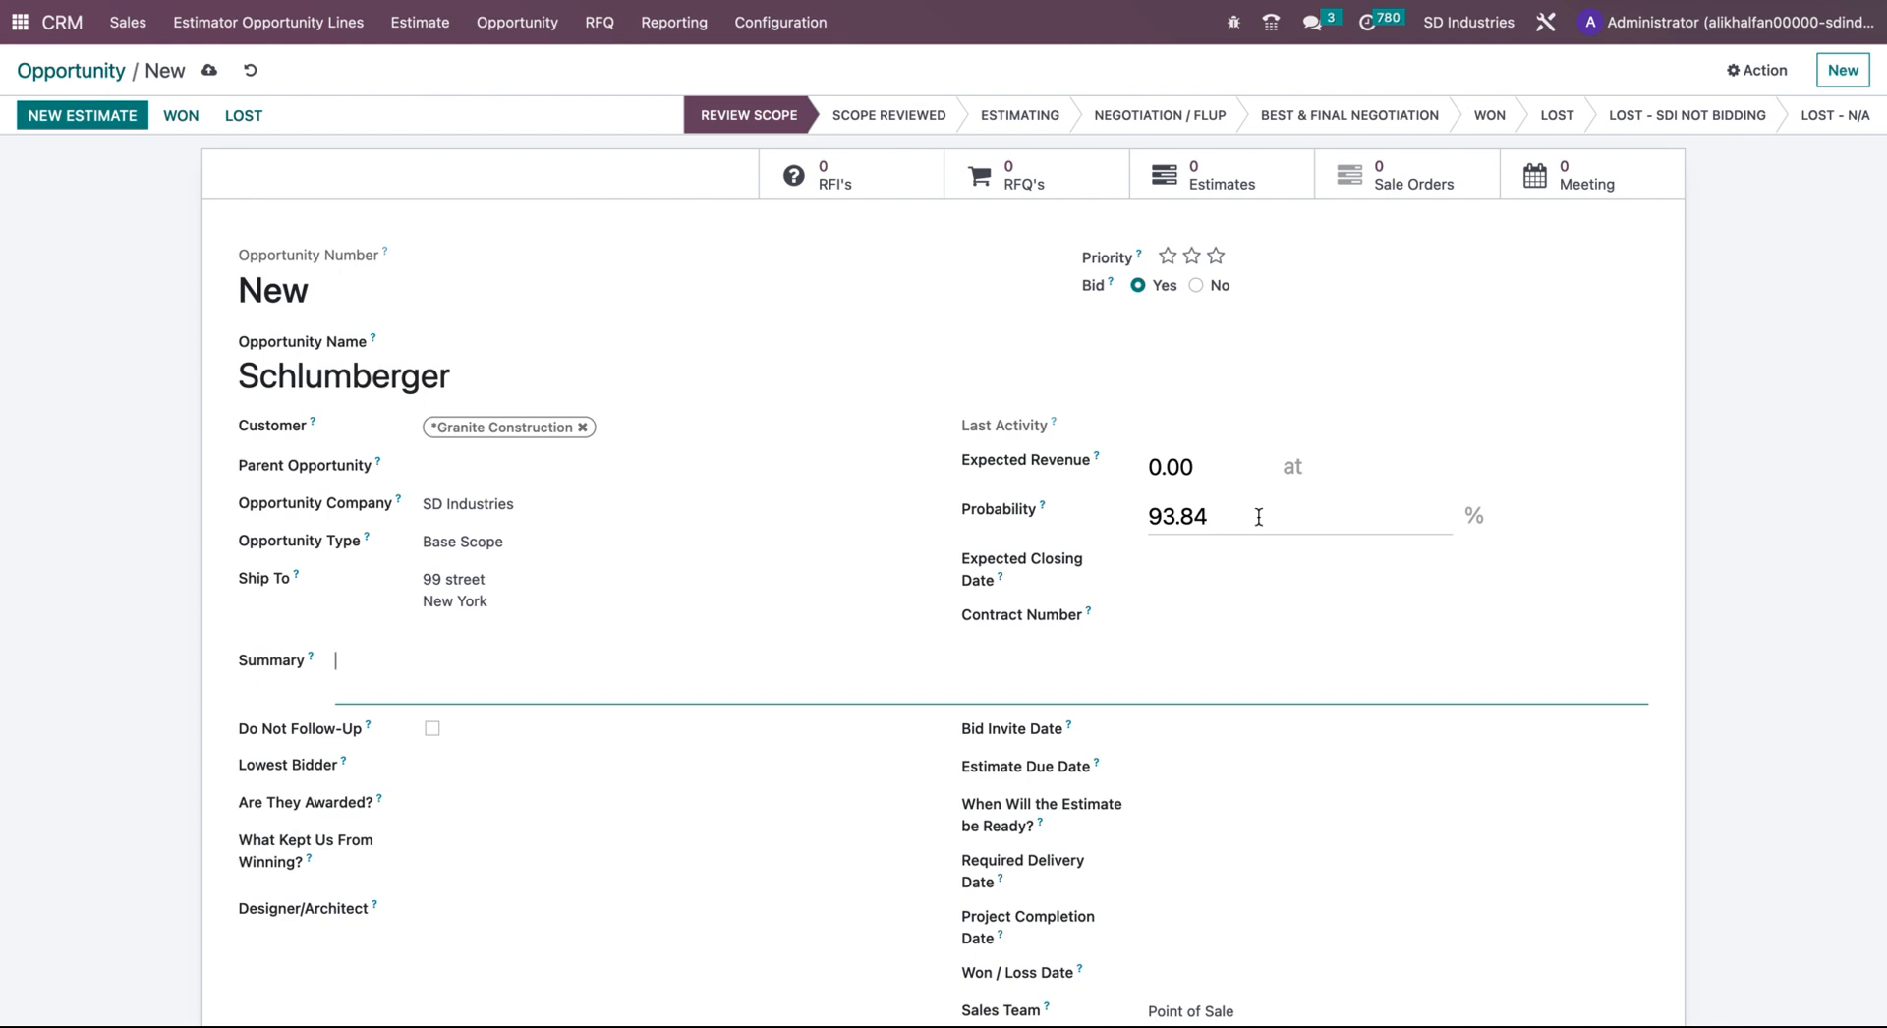
- Advance the opportunity through Scope Reviewed and Estimating to Negotiation / FLUP, and select its probability value
{"action": "left_click", "coordinate": [900, 121]}
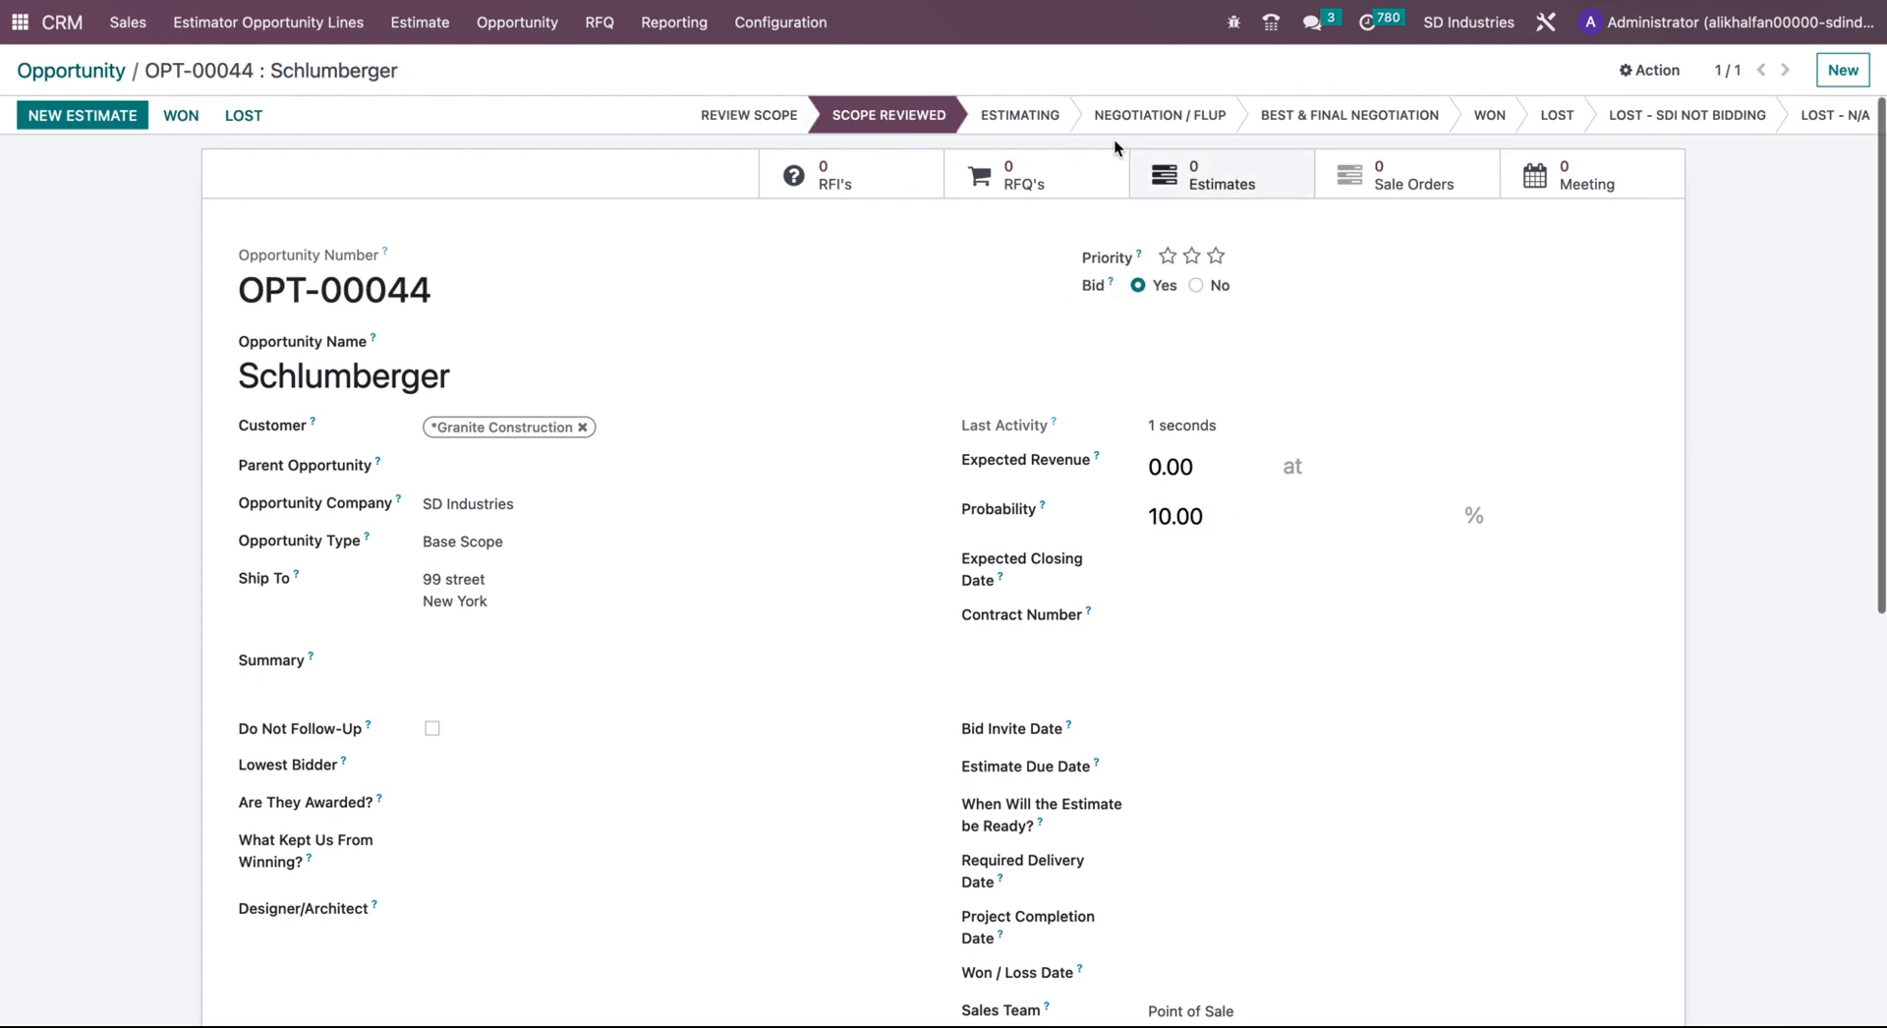
{"action": "left_click", "coordinate": [1026, 128]}
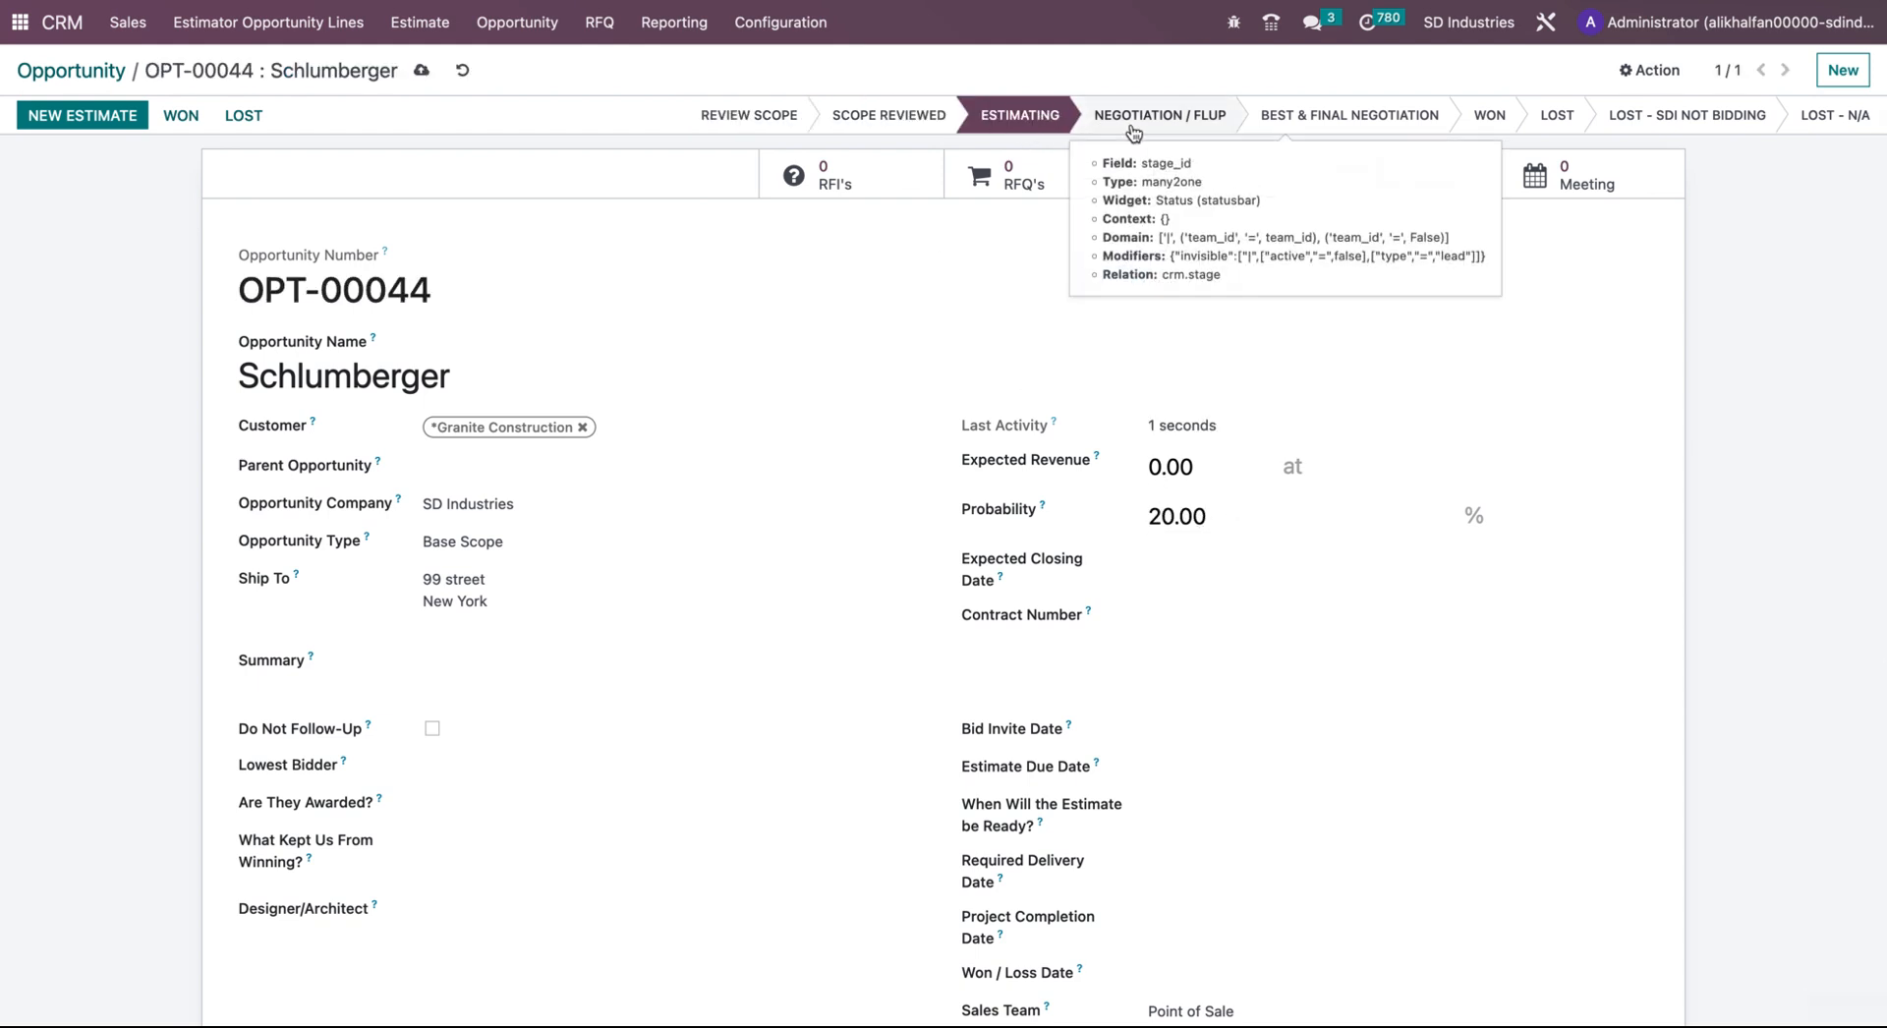
{"action": "left_click", "coordinate": [1175, 119]}
{"action": "left_click", "coordinate": [1246, 531]}
{"action": "left_click_drag", "start_coordinate": [1228, 517], "coordinate": [1061, 515]}
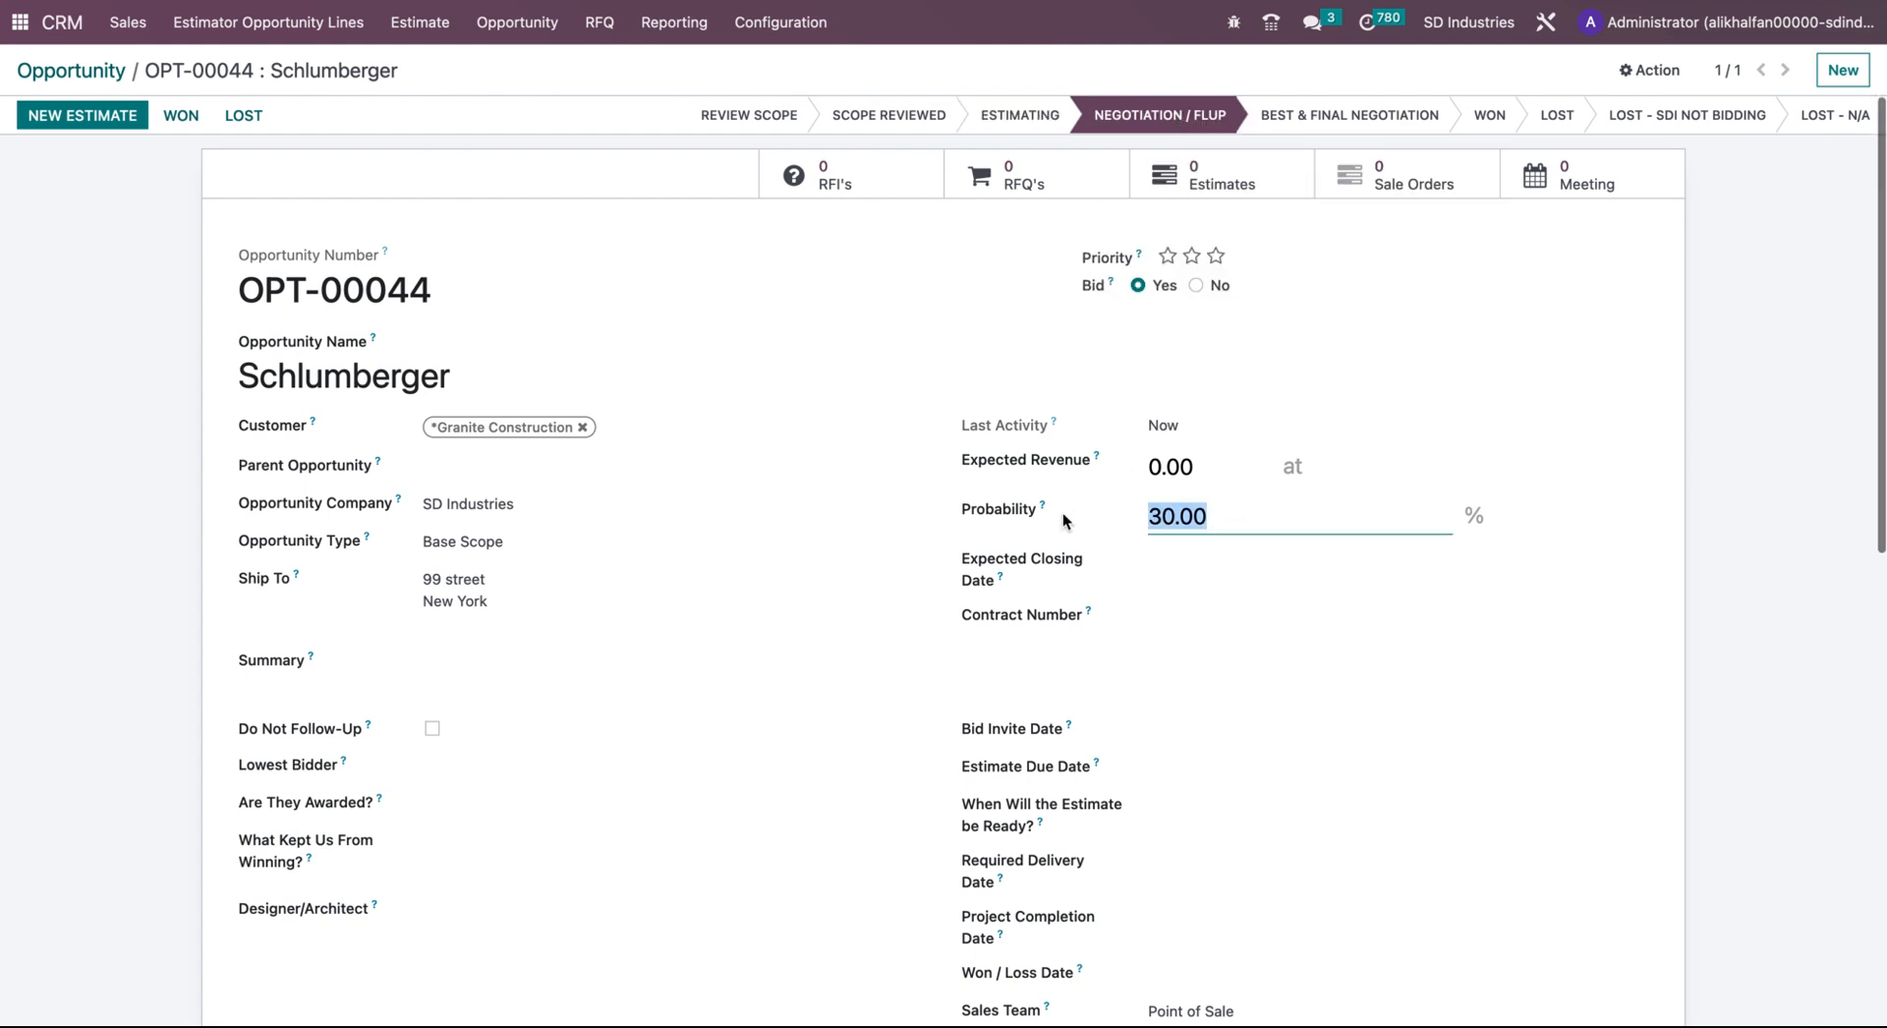
- Set the opportunity's expected closing date to 06/27/2024
{"action": "left_click", "coordinate": [1240, 526]}
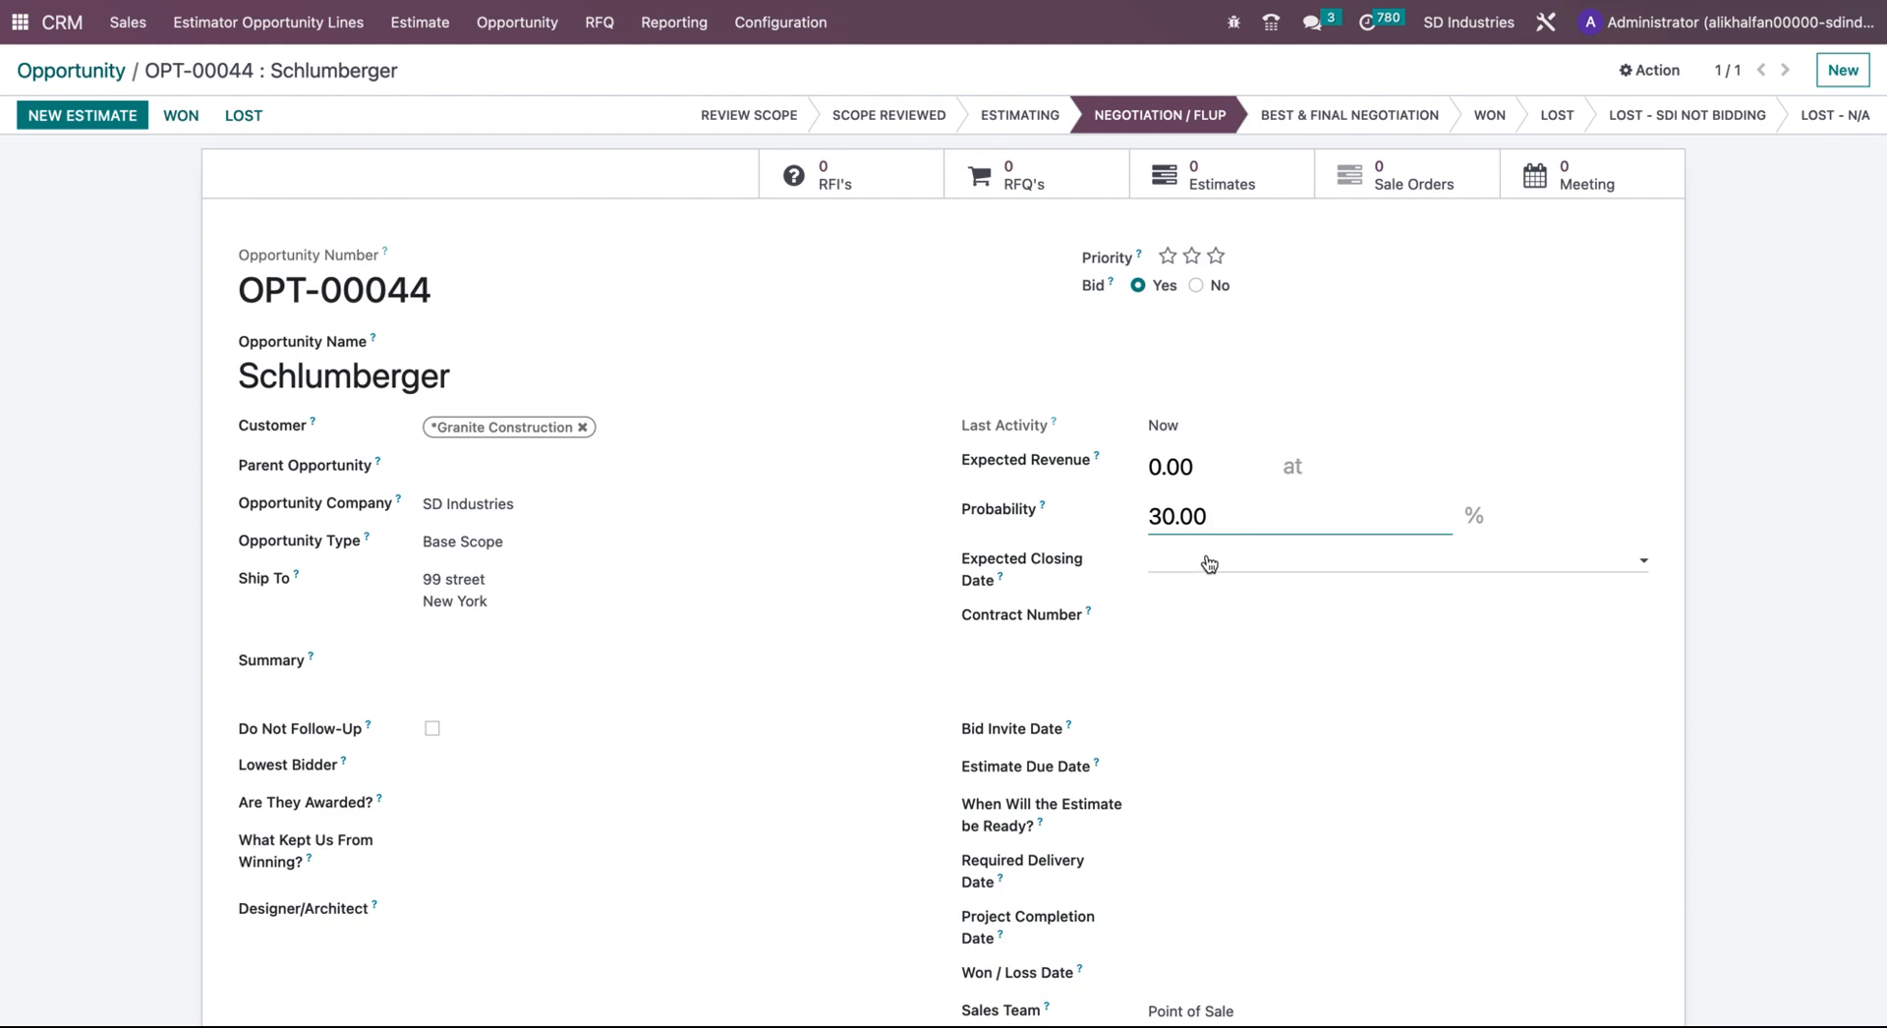
{"action": "left_click", "coordinate": [1210, 563]}
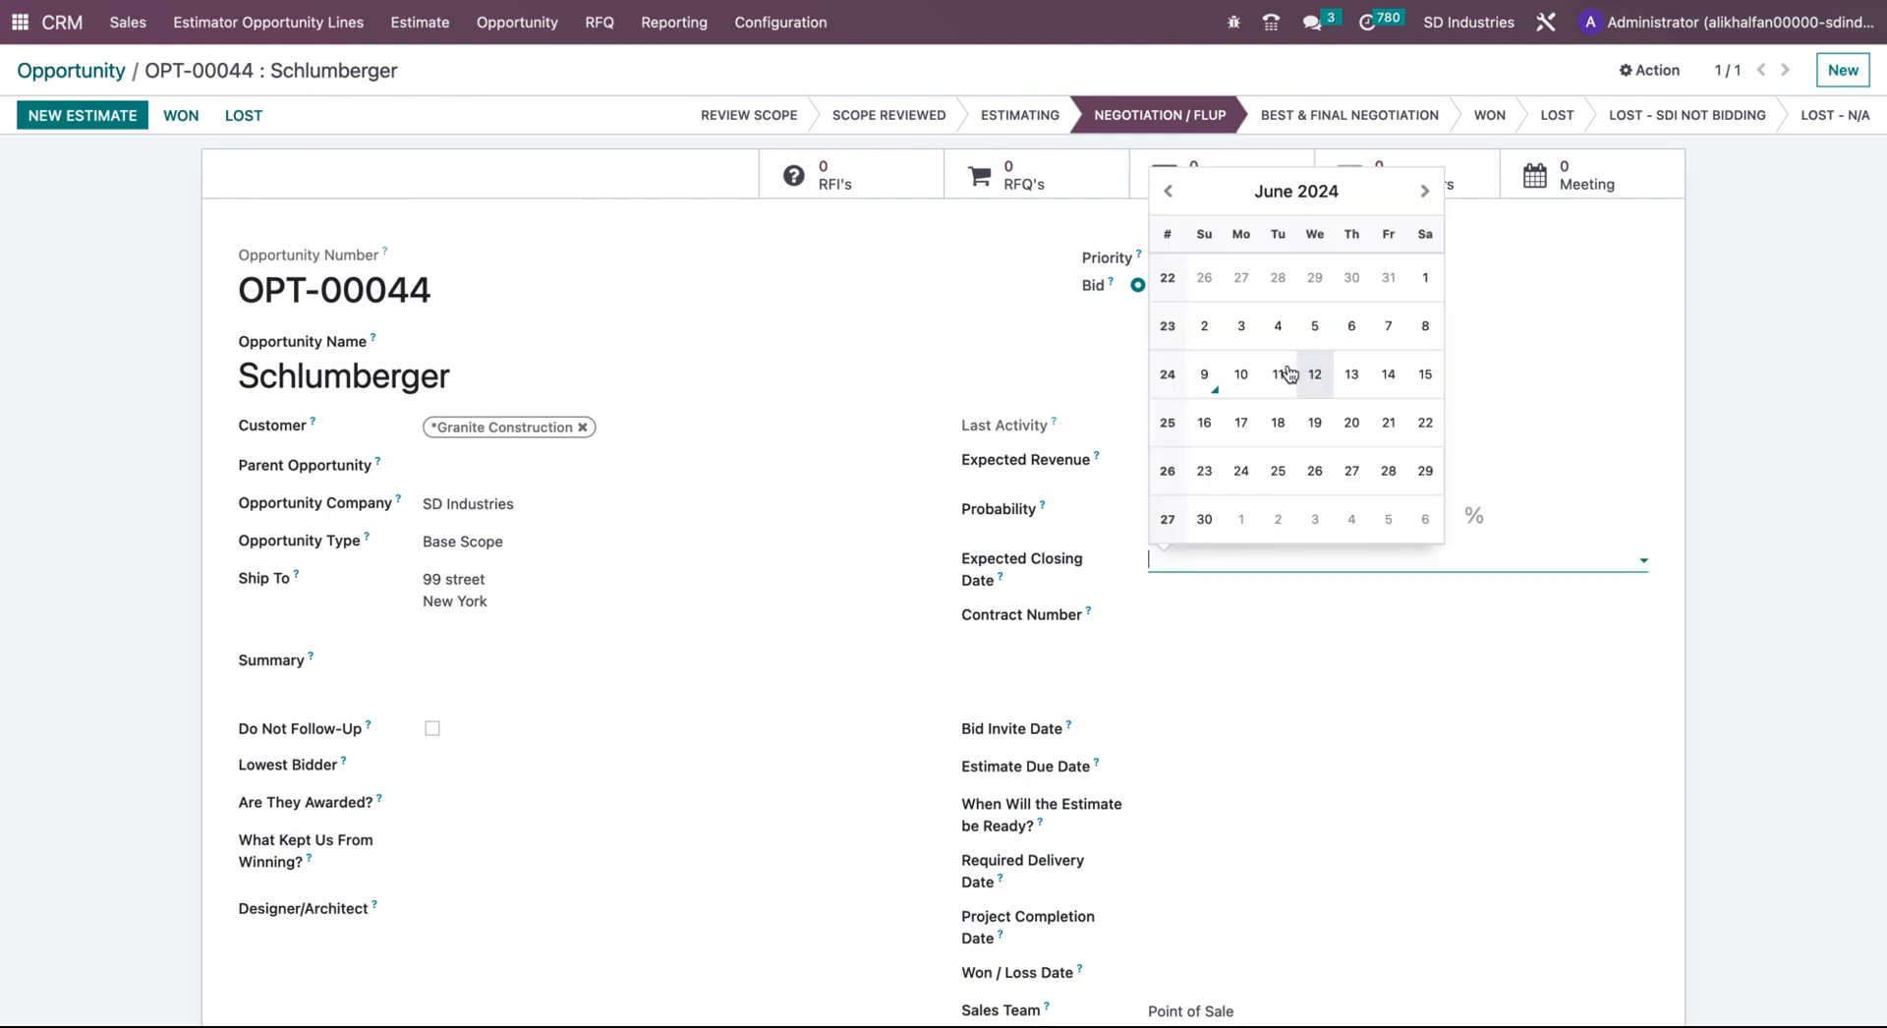
{"action": "left_click", "coordinate": [1361, 476]}
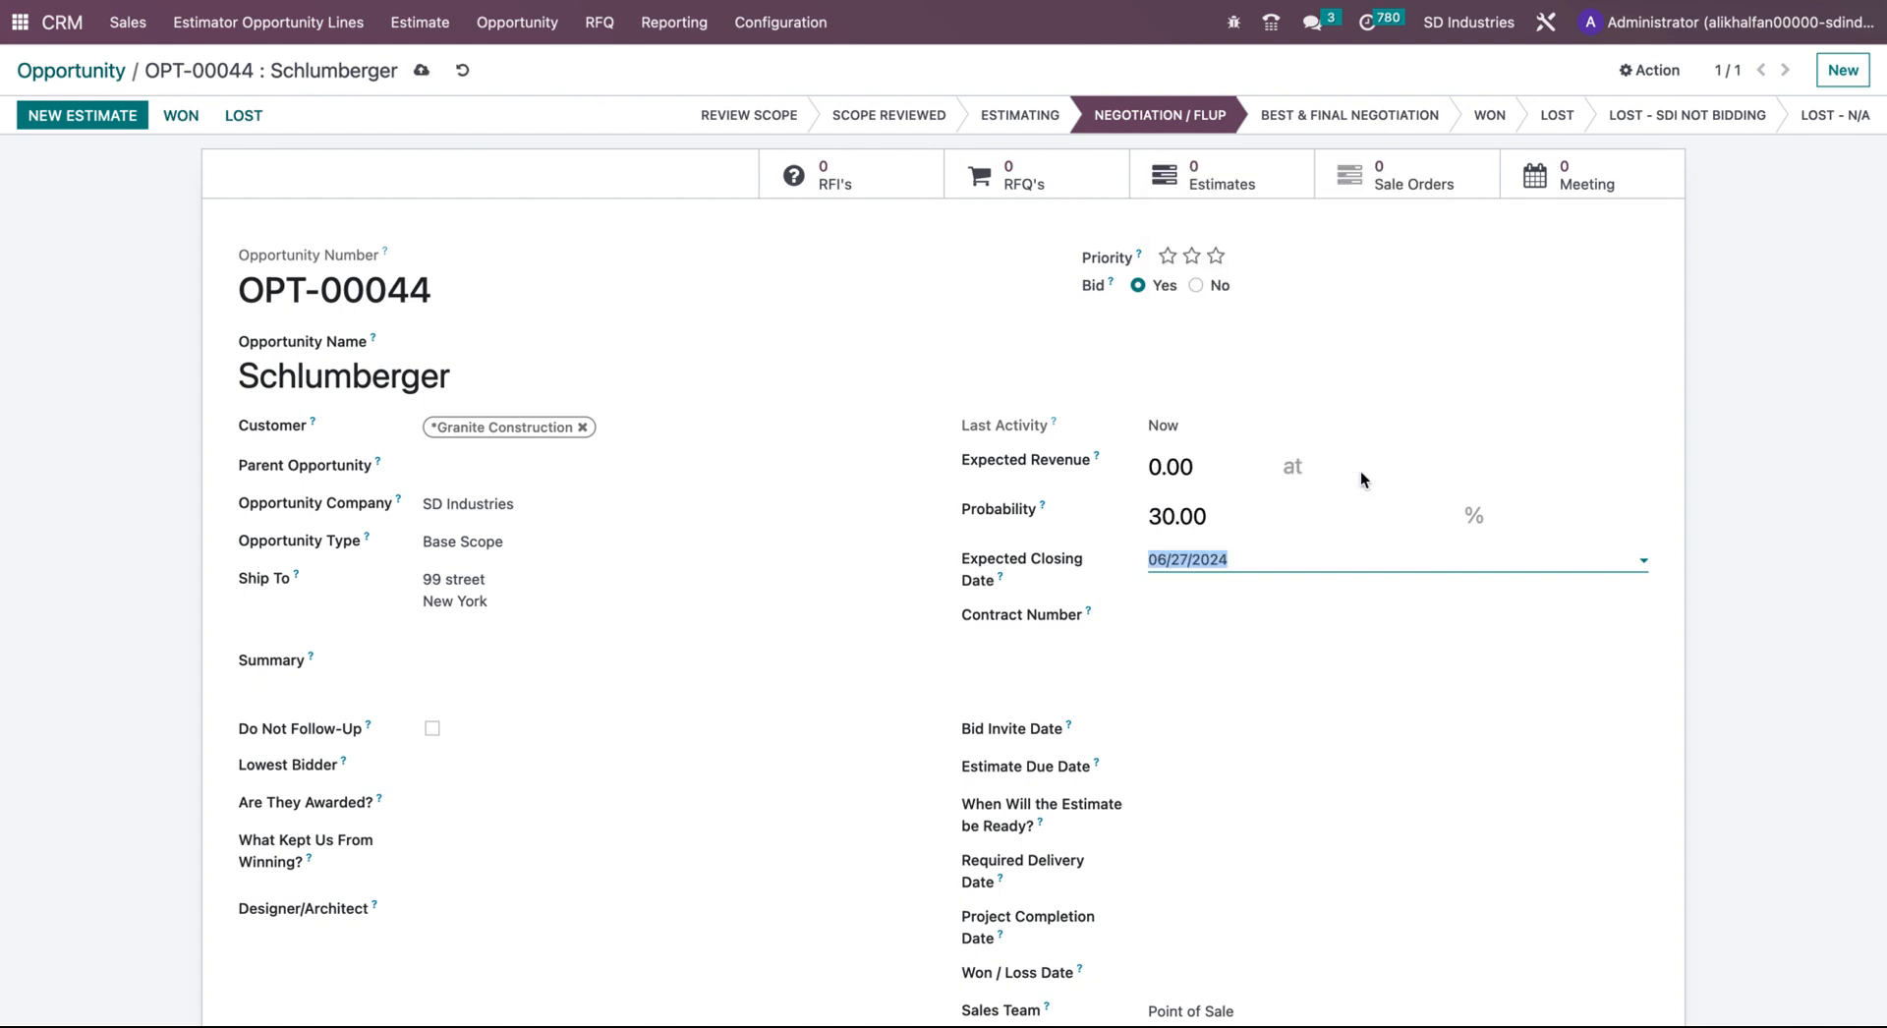
{"action": "left_click", "coordinate": [1193, 612]}
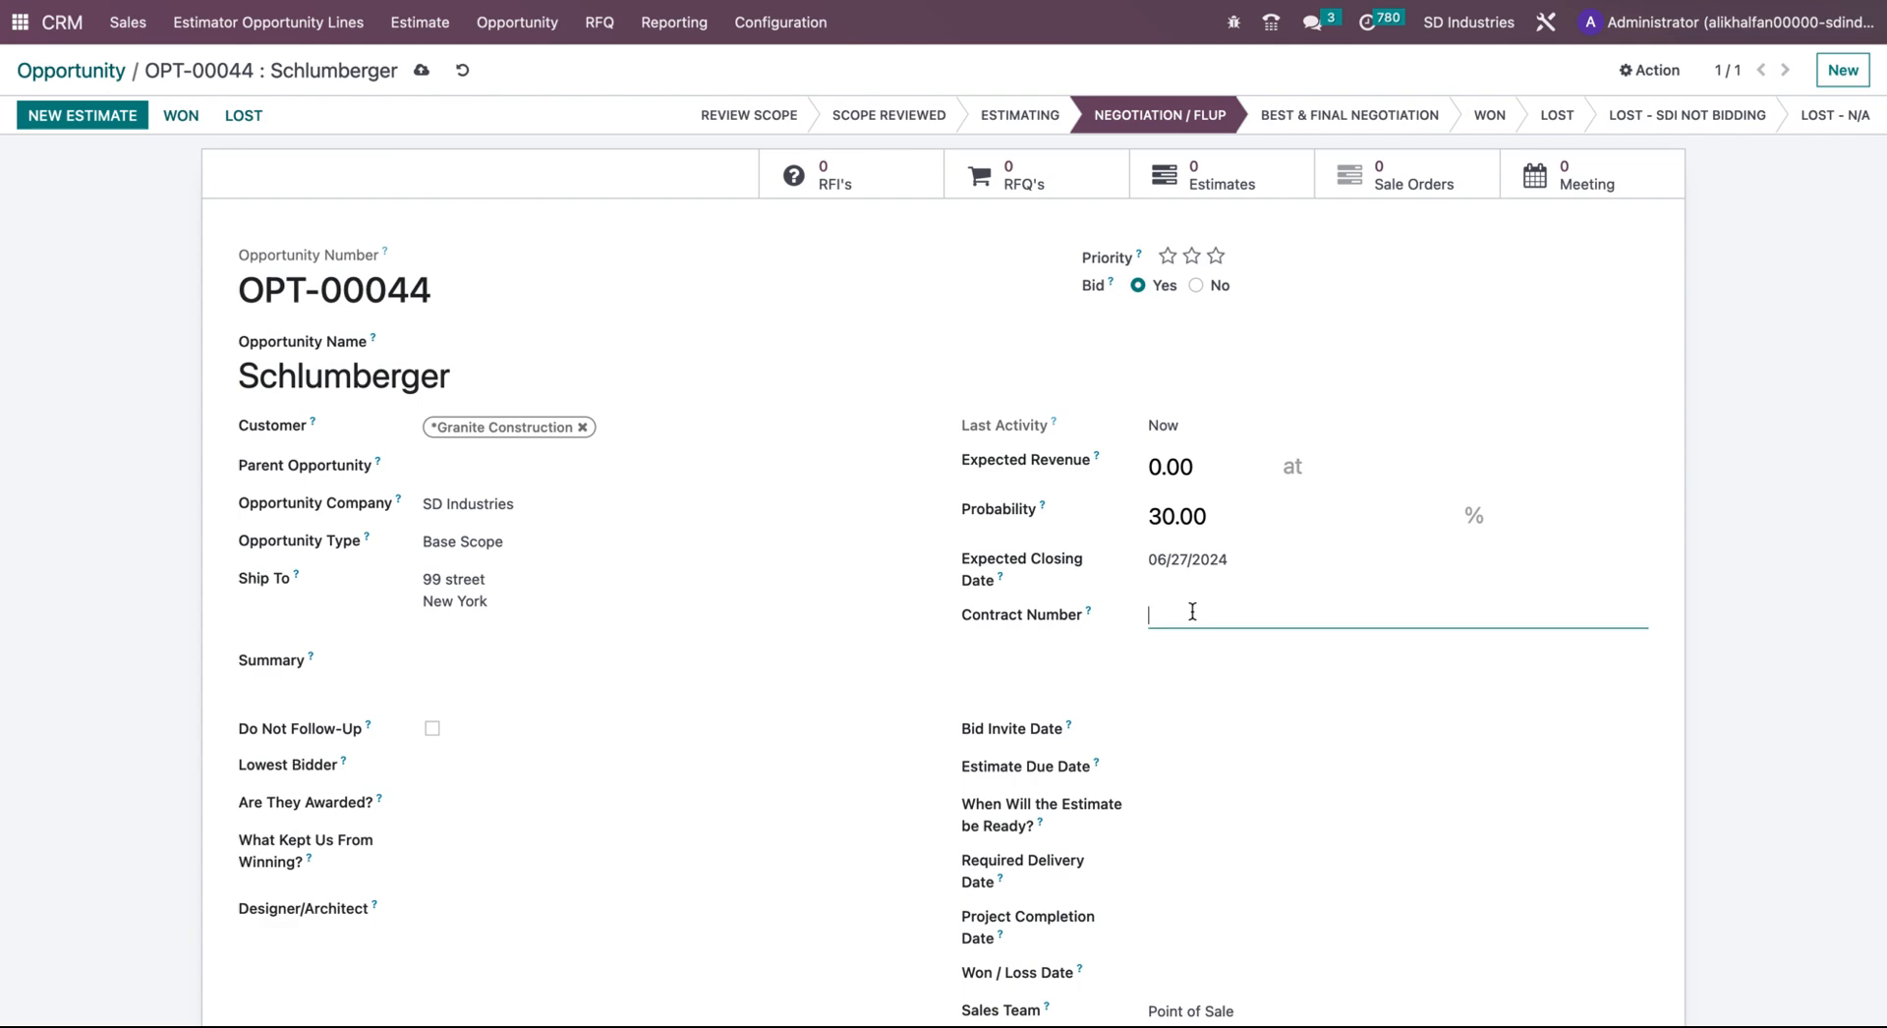
- Mark the opportunity as Do Not Follow-Up until 06/25/2024 and save the record
{"action": "scroll", "coordinate": [733, 588], "scroll_direction": "down", "scroll_amount": 3}
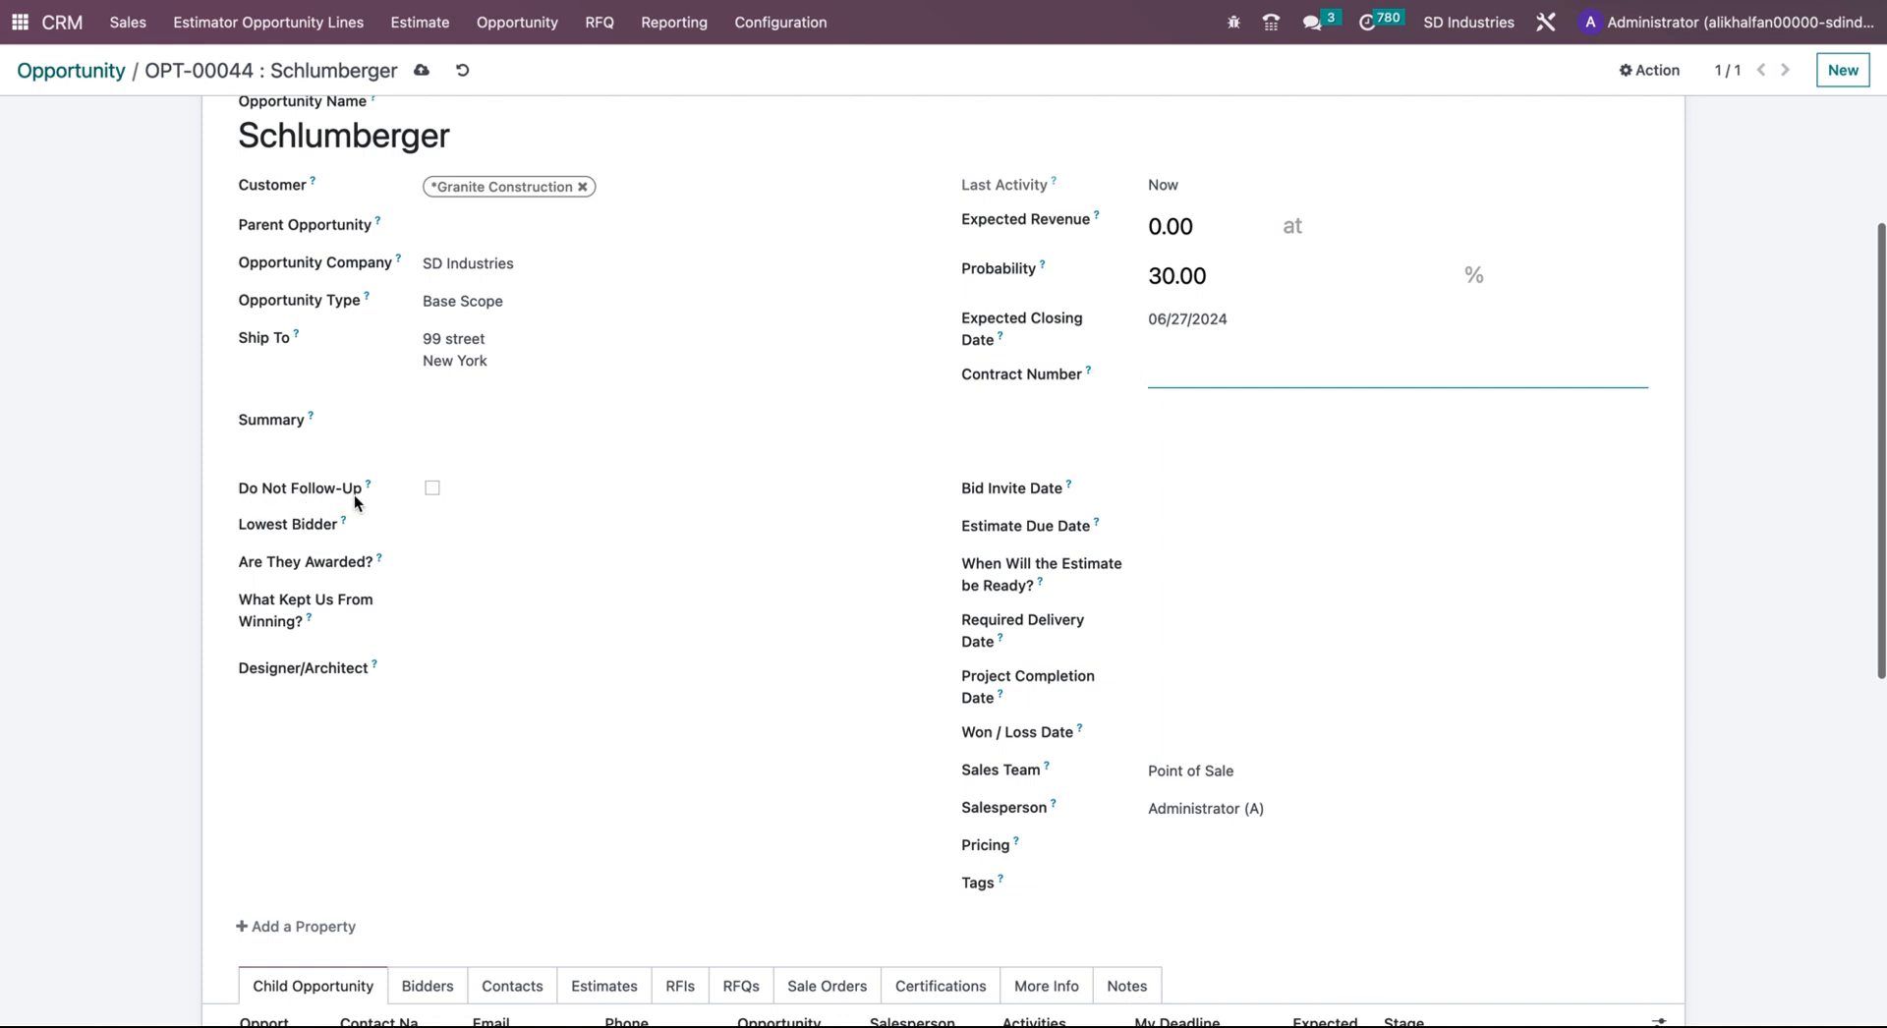
{"action": "left_click", "coordinate": [433, 489]}
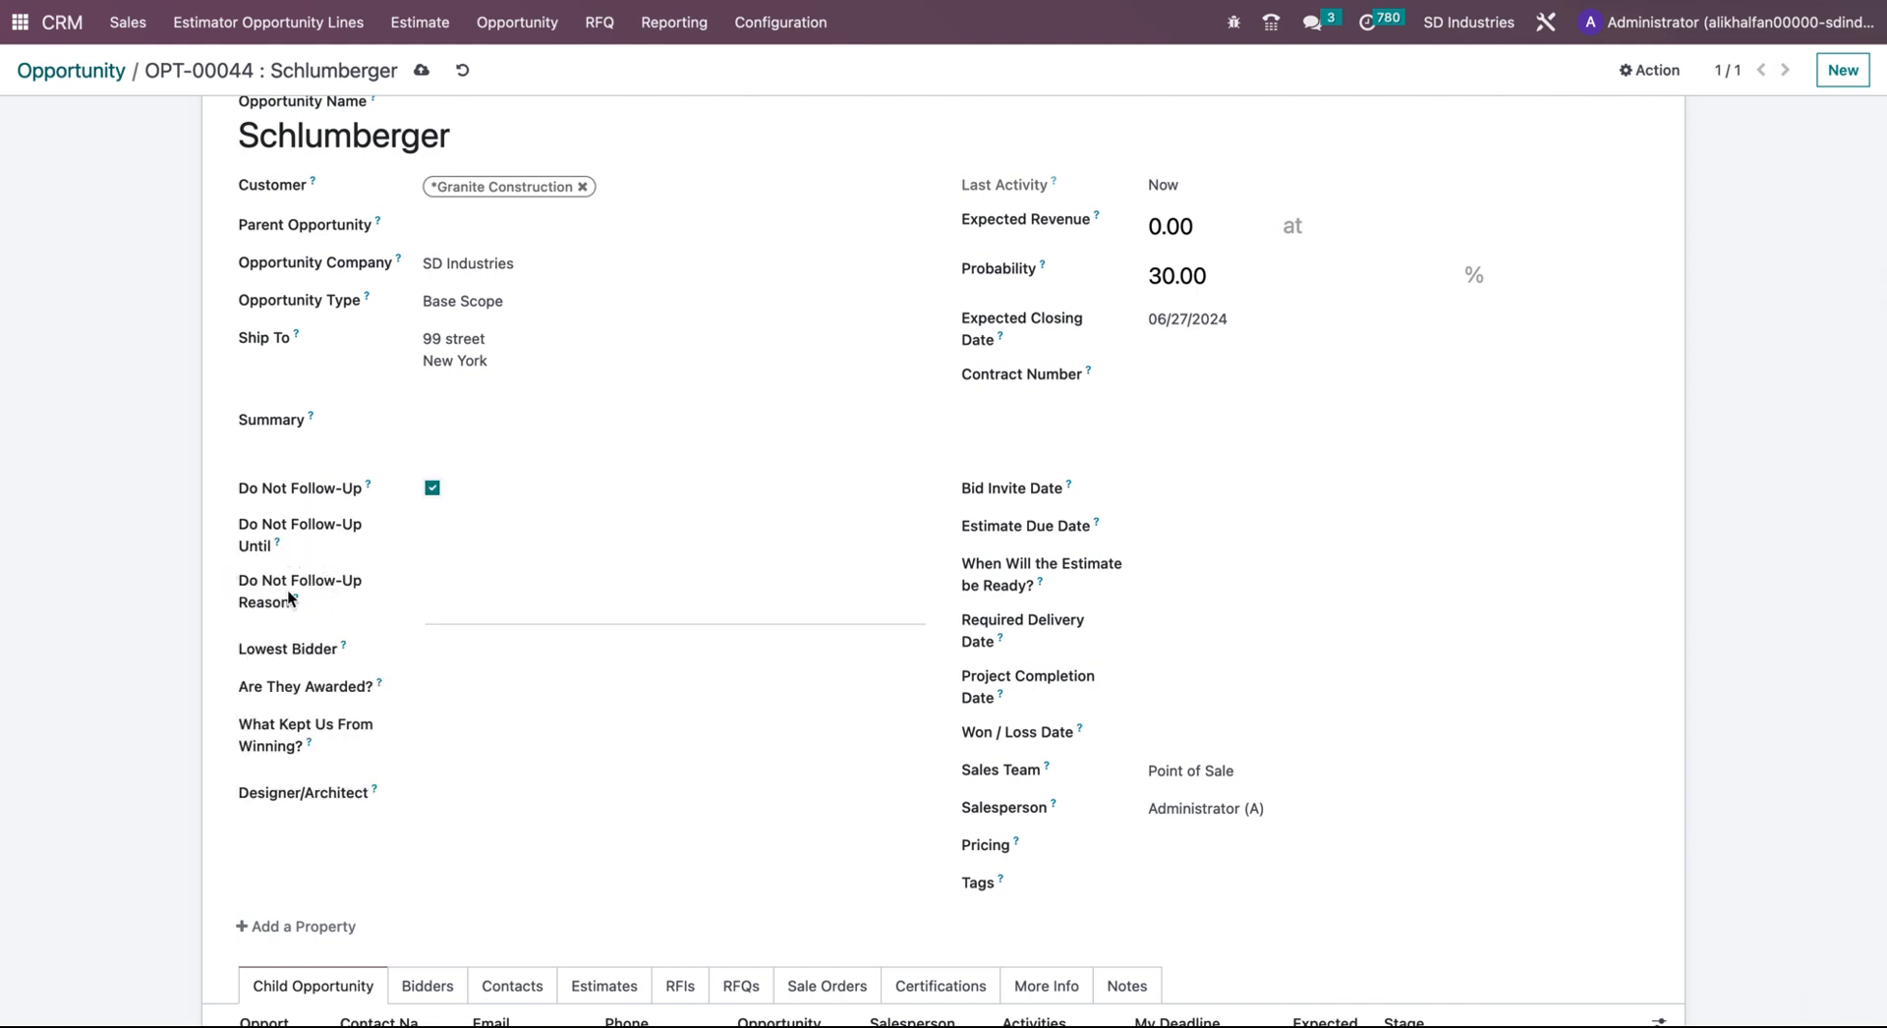
{"action": "left_click", "coordinate": [507, 596]}
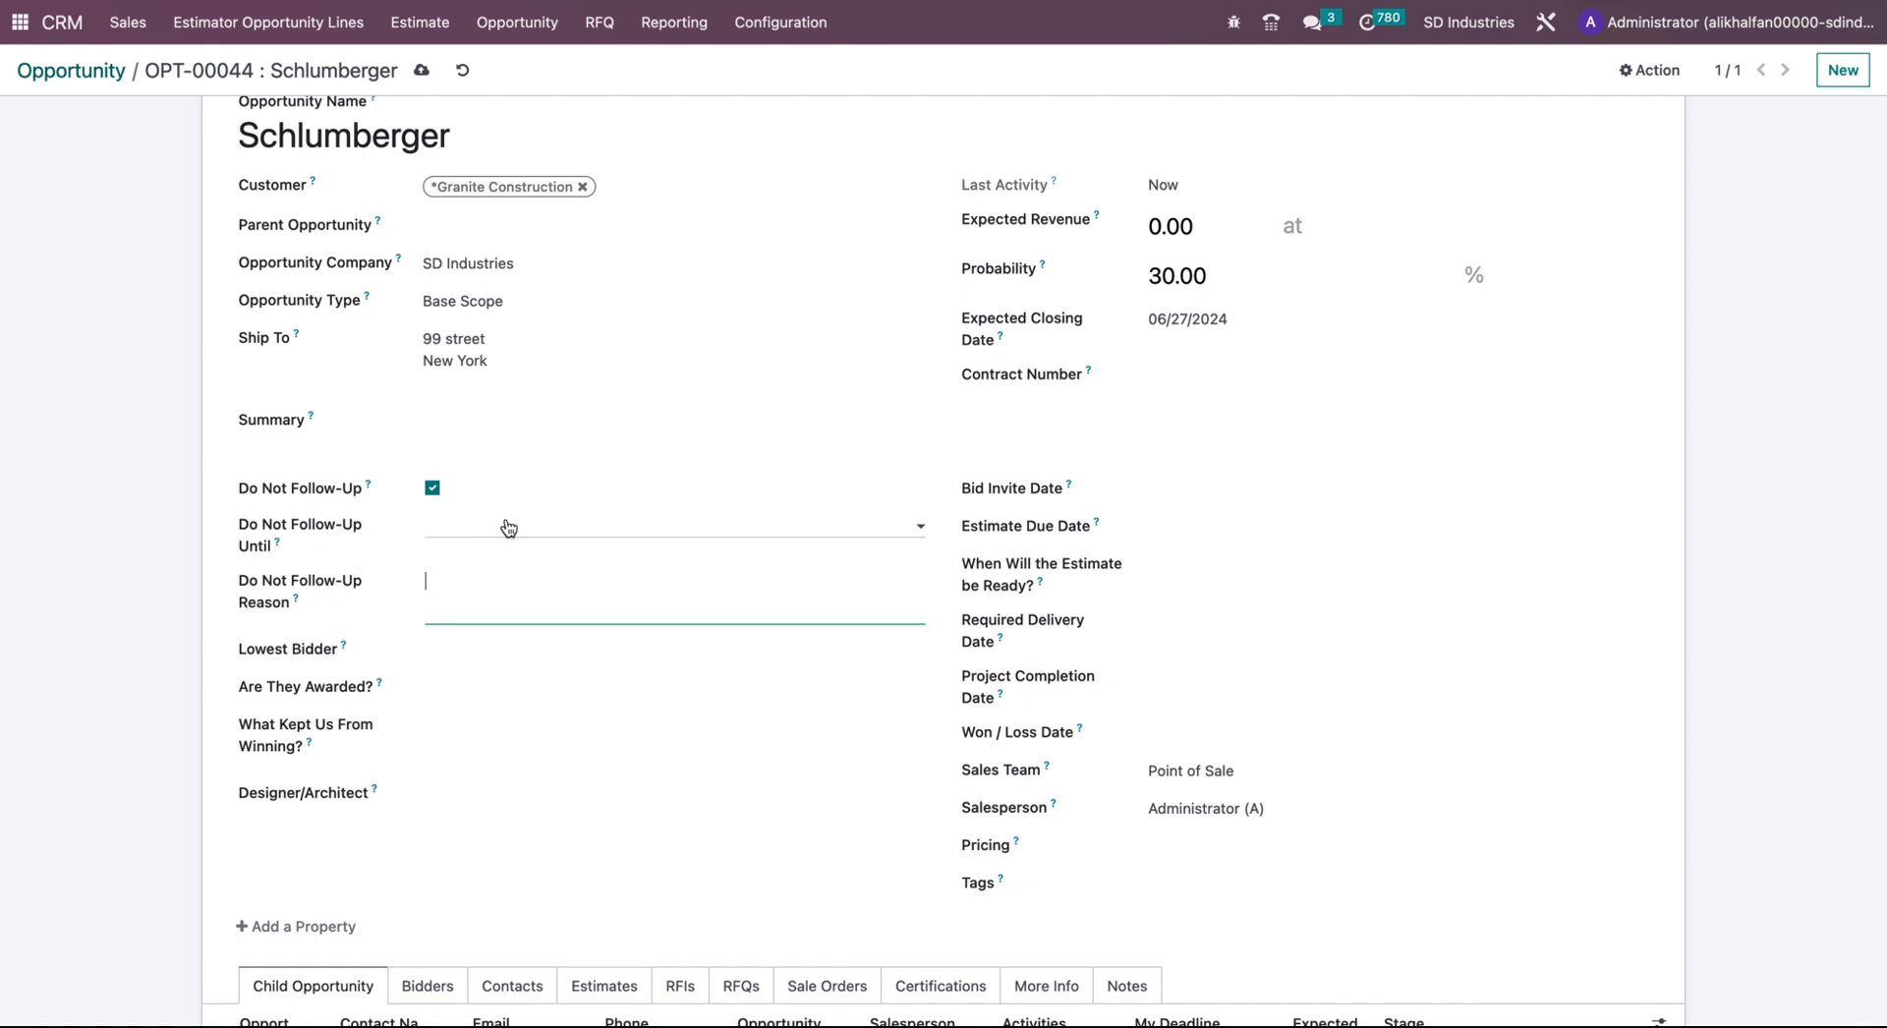
{"action": "left_click", "coordinate": [520, 526]}
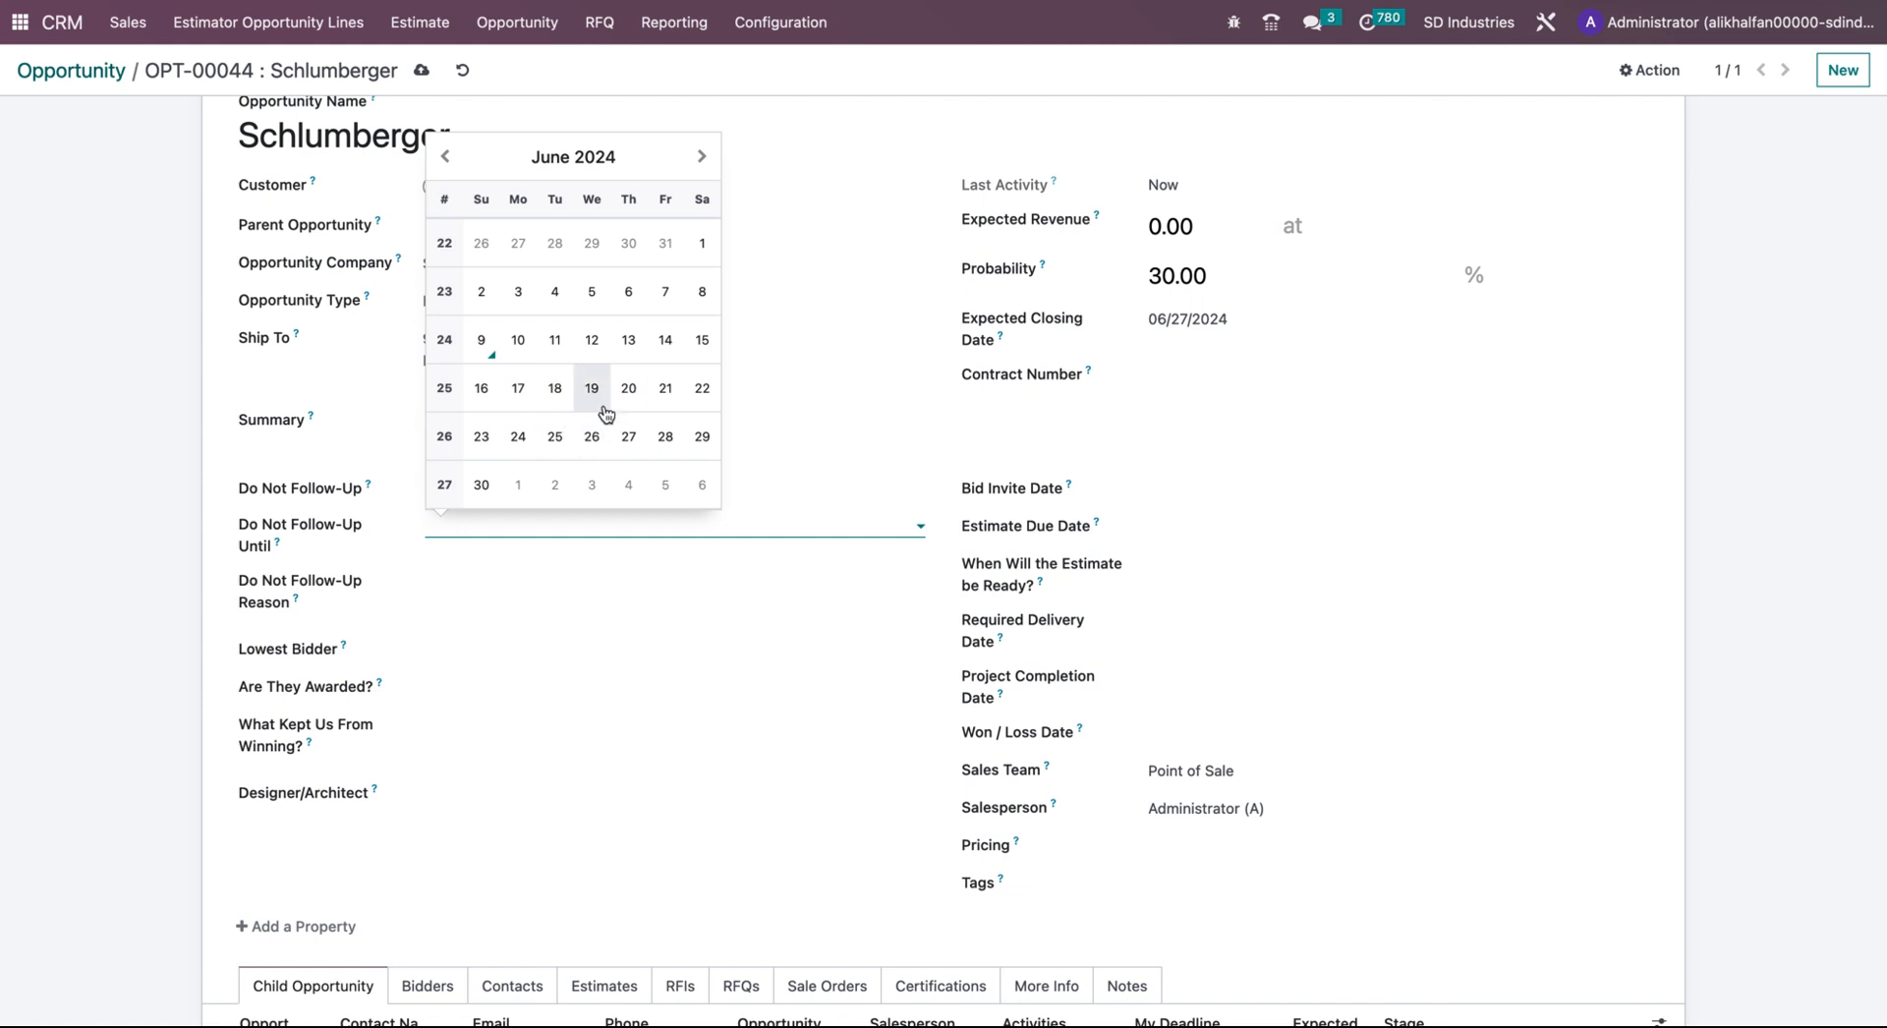
{"action": "left_click", "coordinate": [554, 437]}
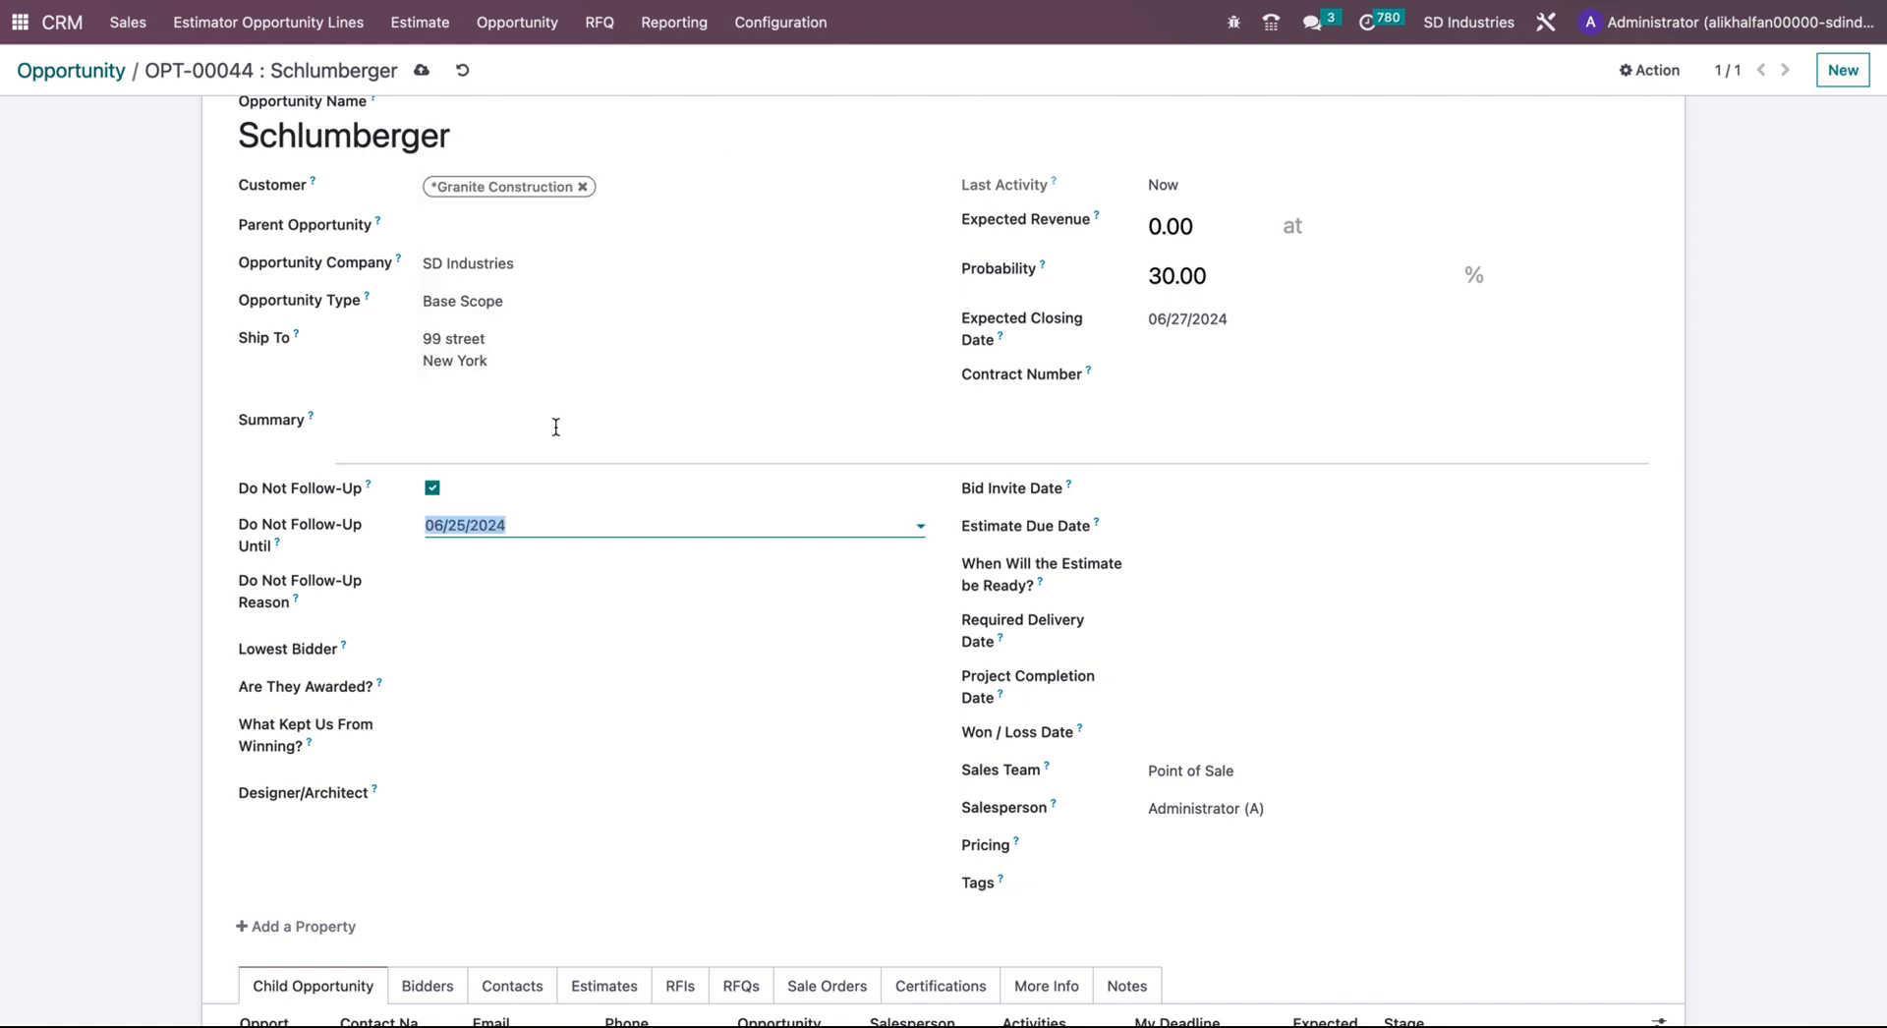
{"action": "left_click", "coordinate": [421, 80]}
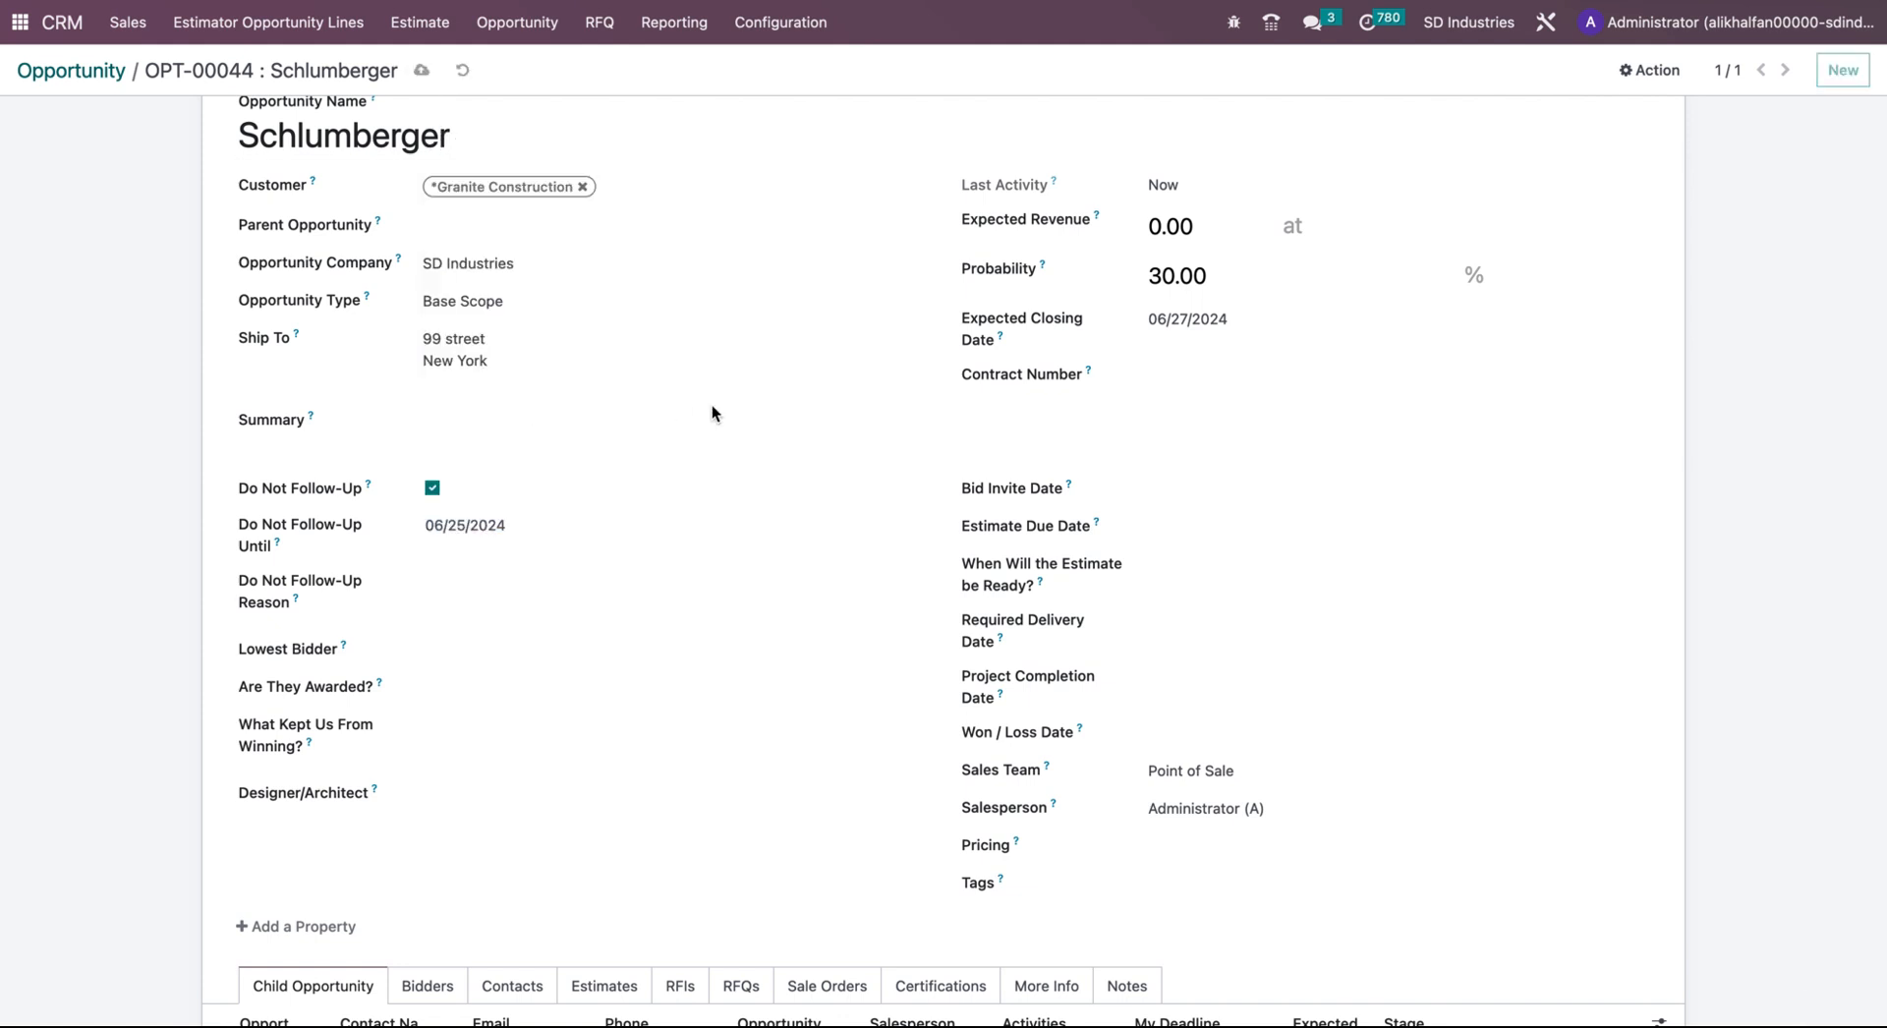
{"action": "scroll", "coordinate": [712, 408], "scroll_direction": "up", "scroll_amount": 2}
{"action": "scroll", "coordinate": [713, 411], "scroll_direction": "up", "scroll_amount": 3}
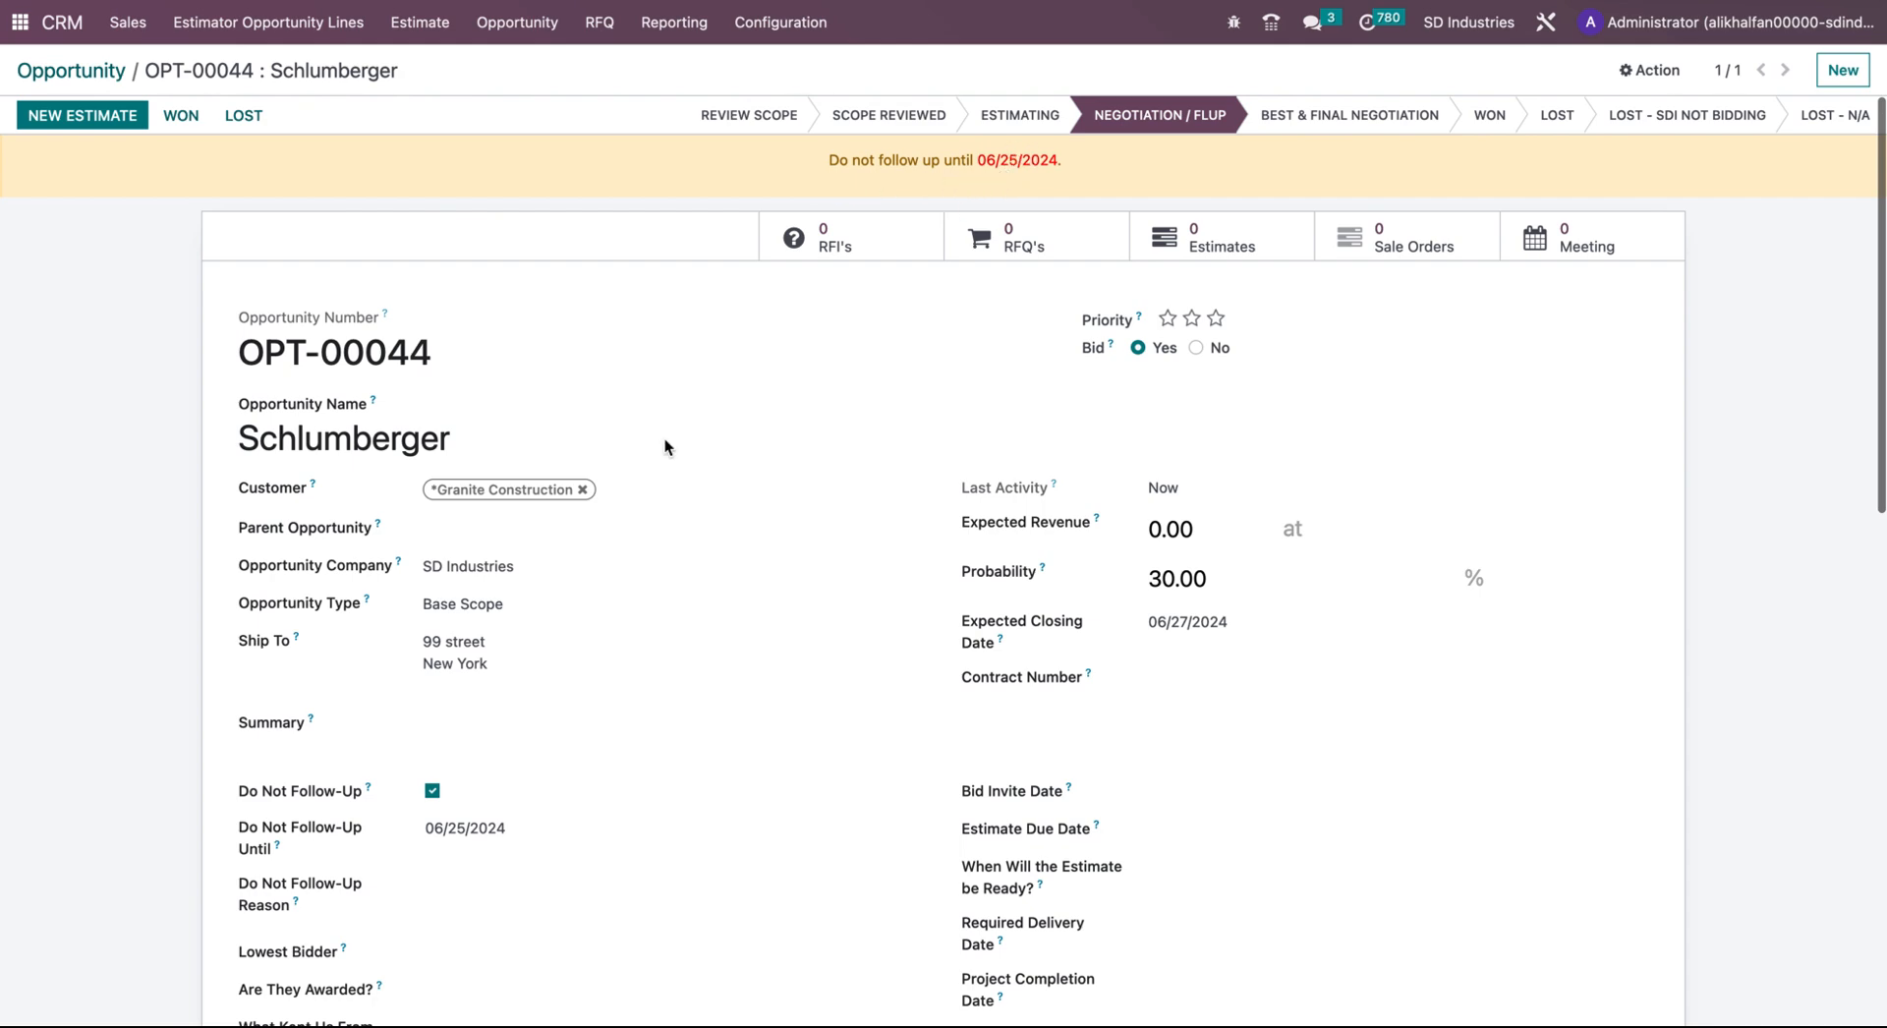
- Clear the Do Not Follow-Up Until date and turn off Do Not Follow-Up
{"action": "scroll", "coordinate": [562, 521], "scroll_direction": "down", "scroll_amount": 5}
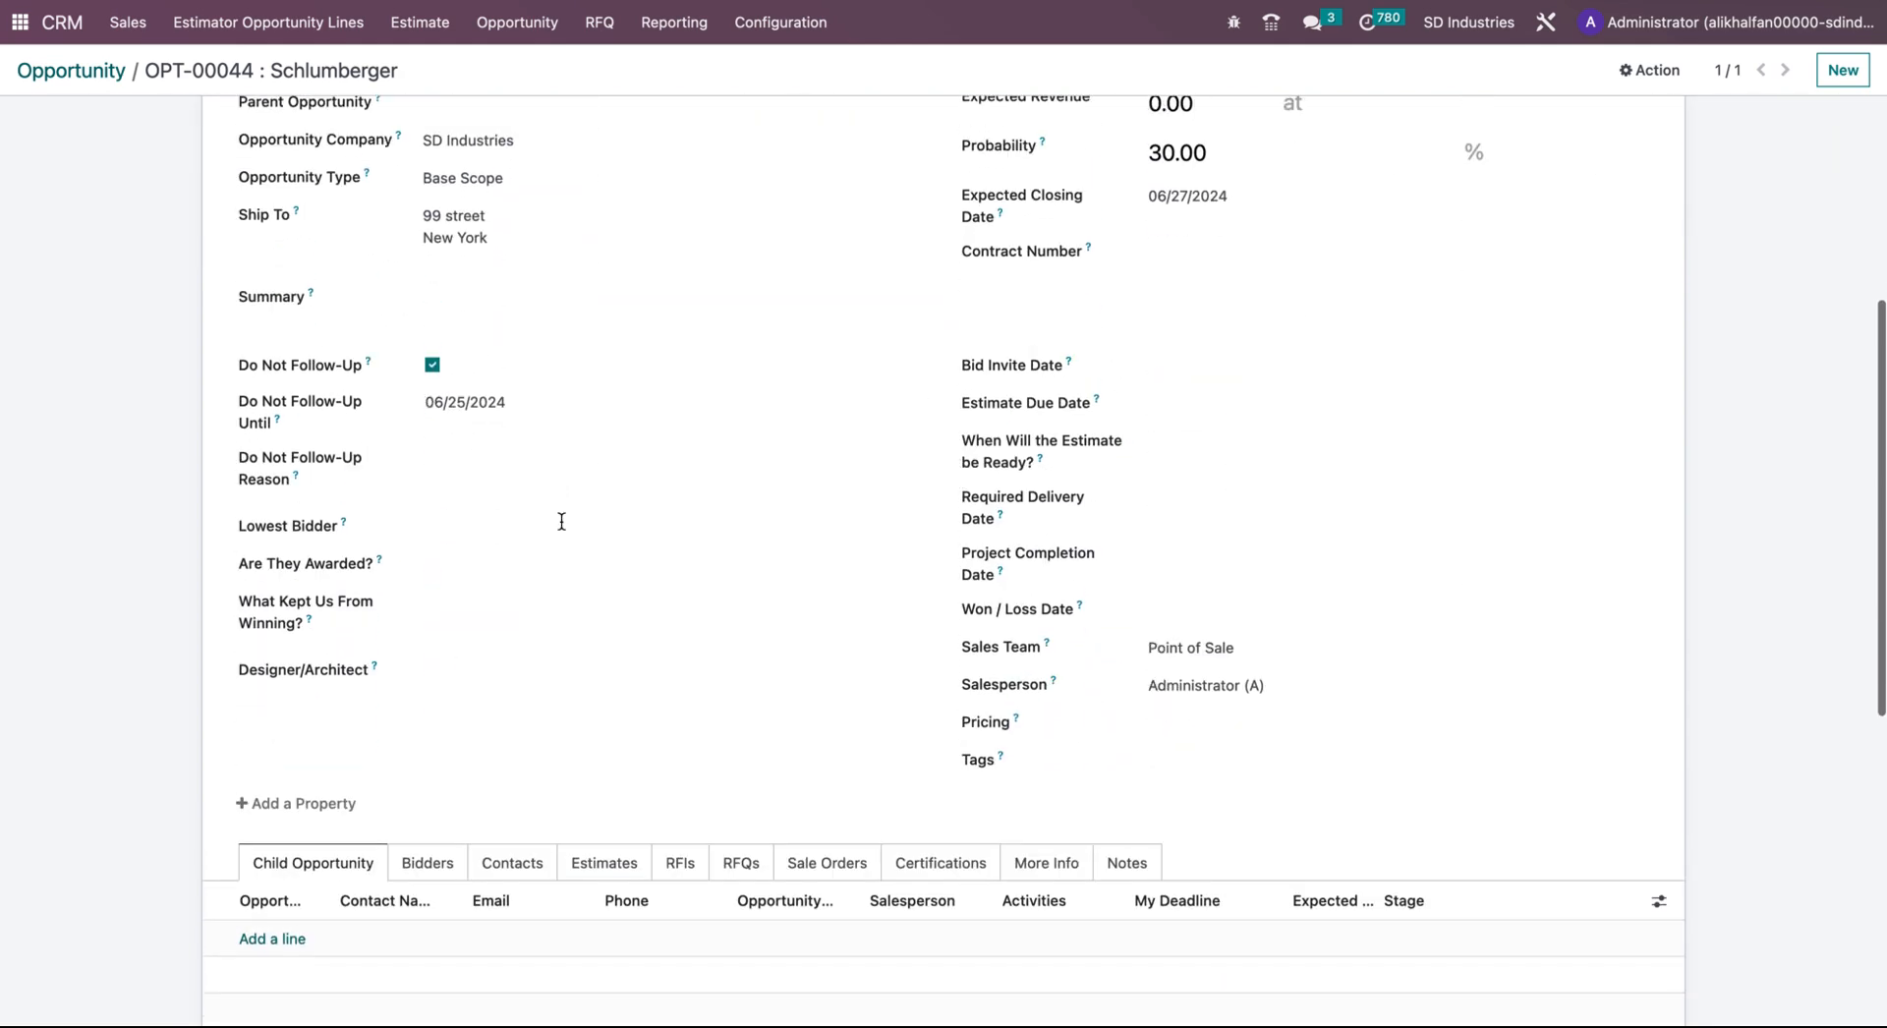
{"action": "left_click", "coordinate": [519, 406]}
{"action": "key", "text": "BackSpace"}
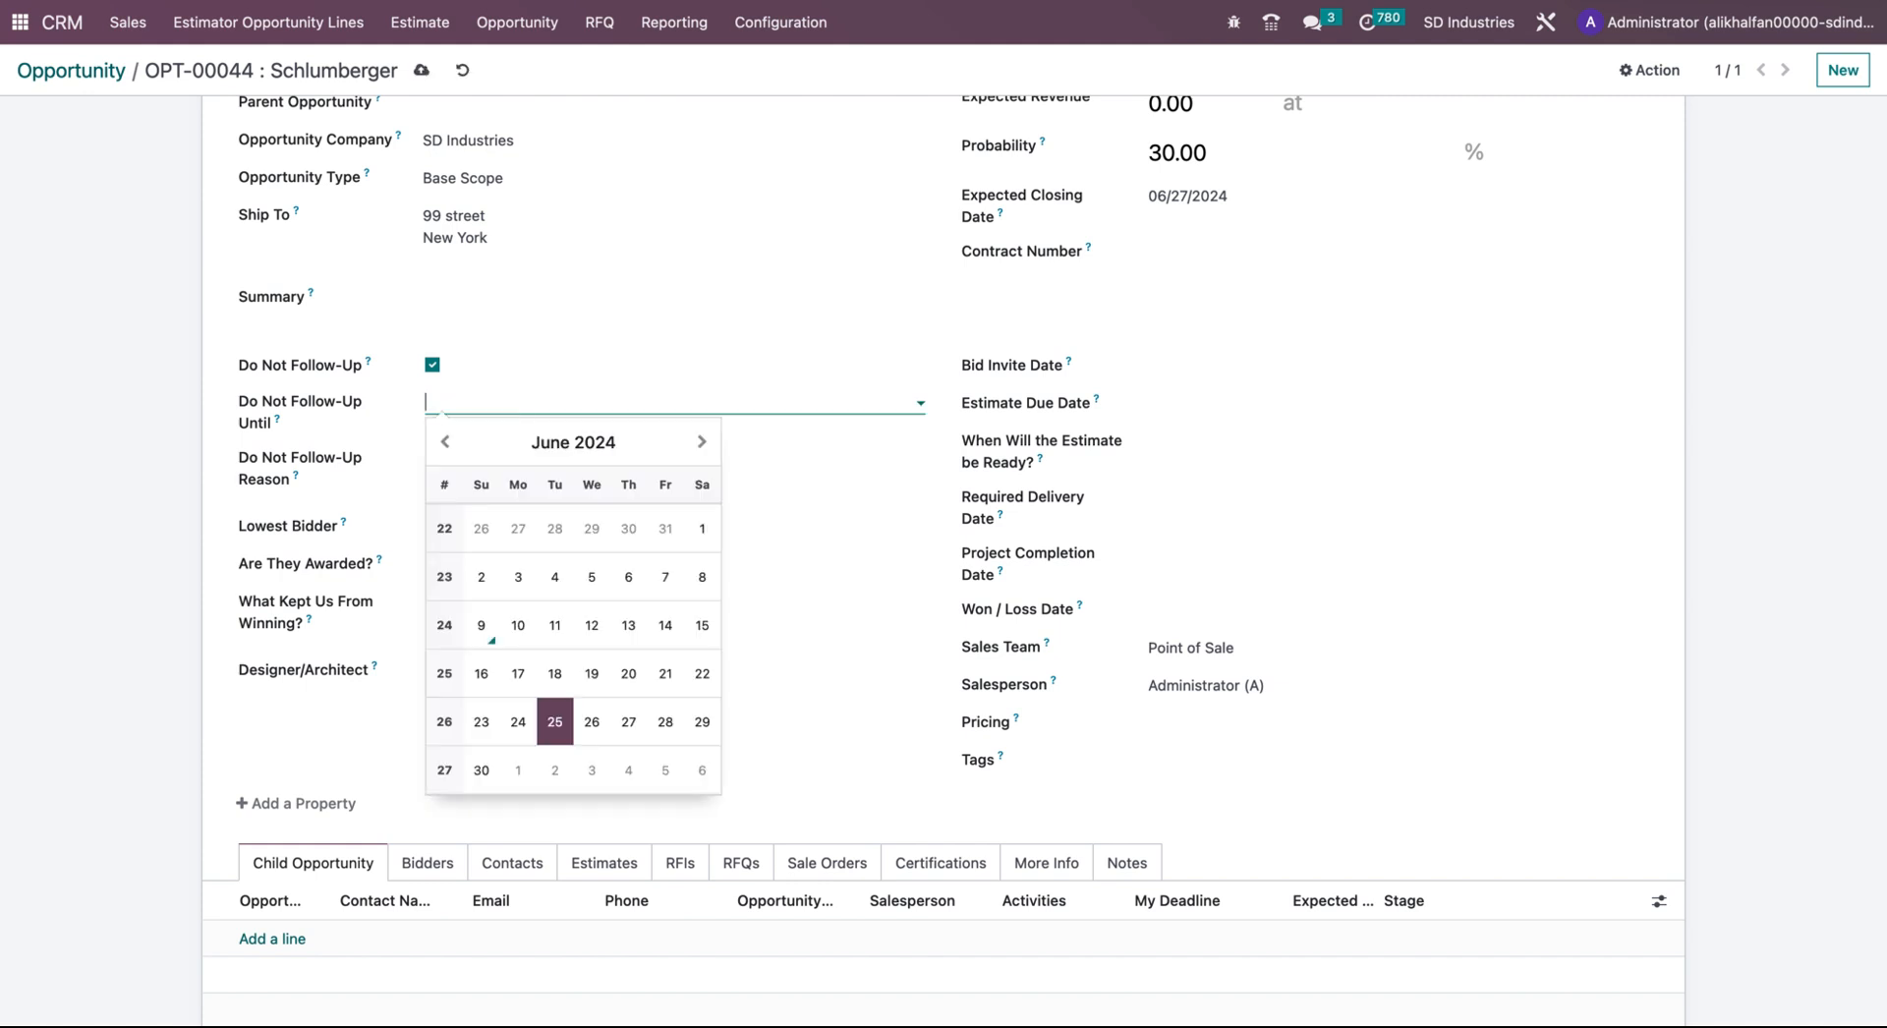
{"action": "left_click", "coordinate": [434, 369]}
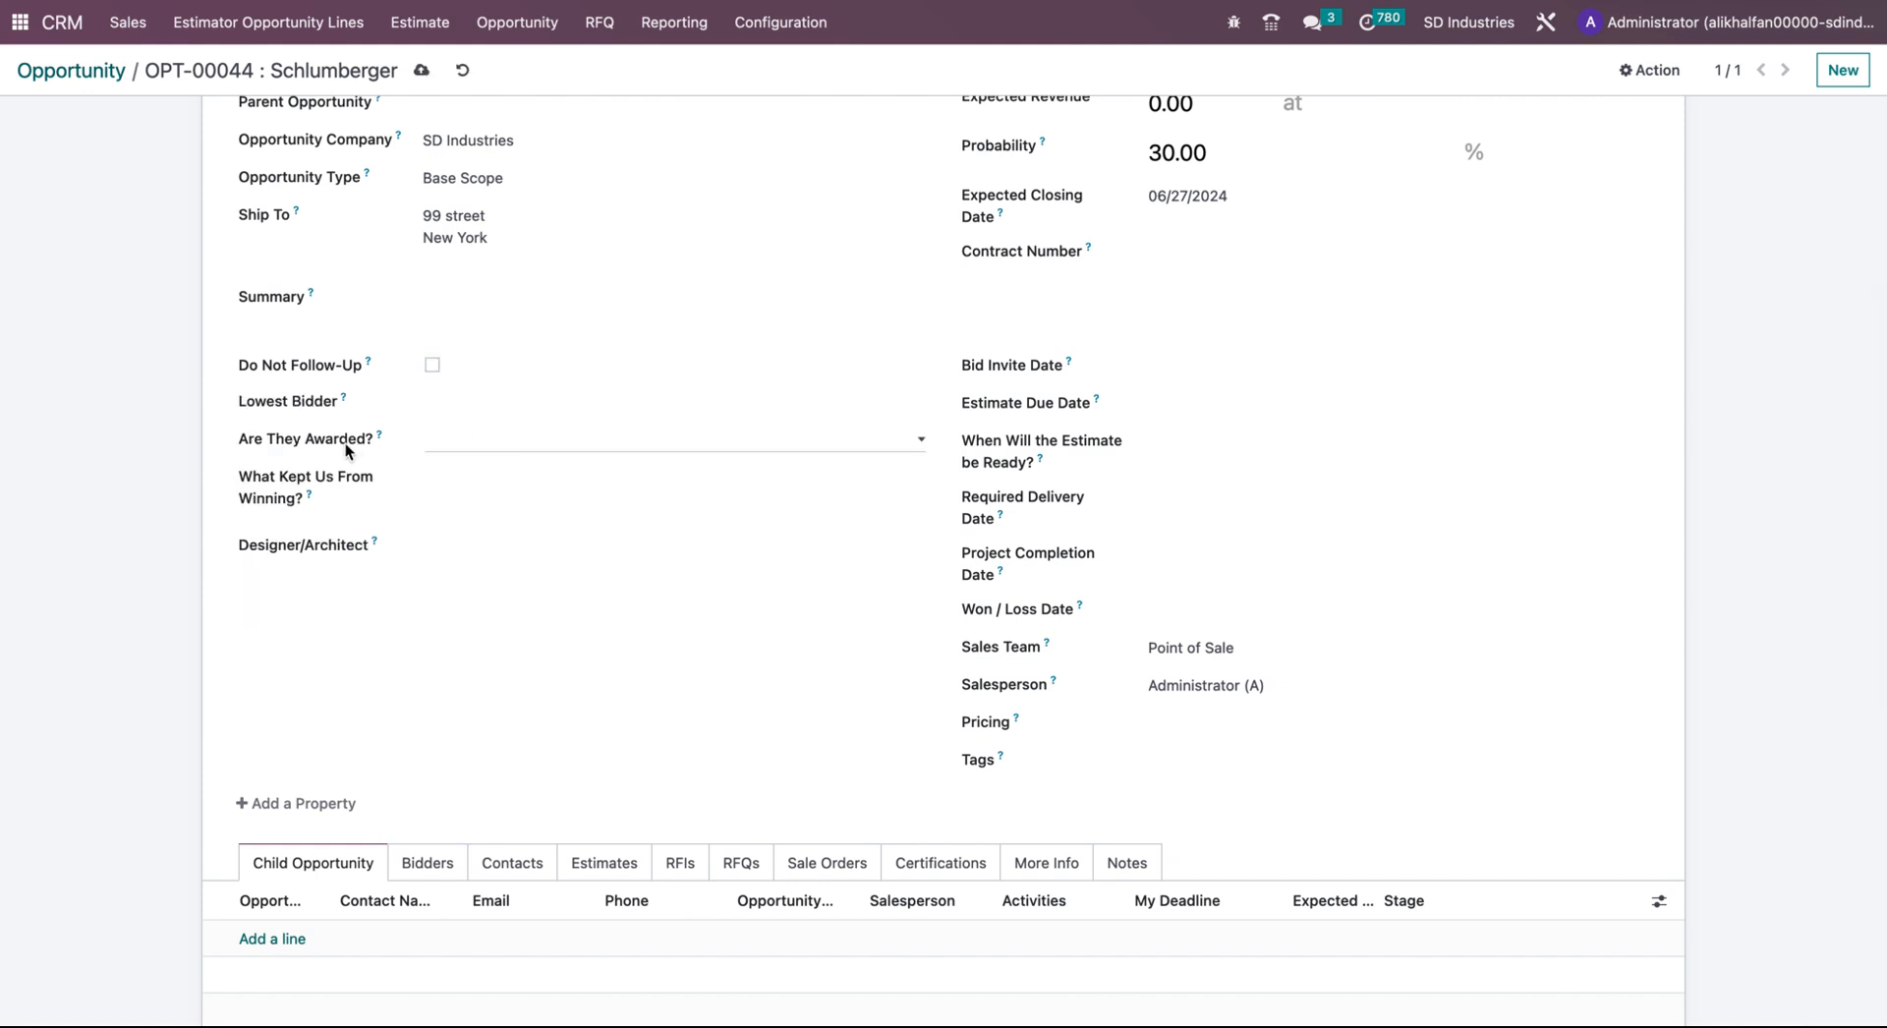
- Set Are They Awarded? to Yes on the opportunity
{"action": "left_click", "coordinate": [552, 440]}
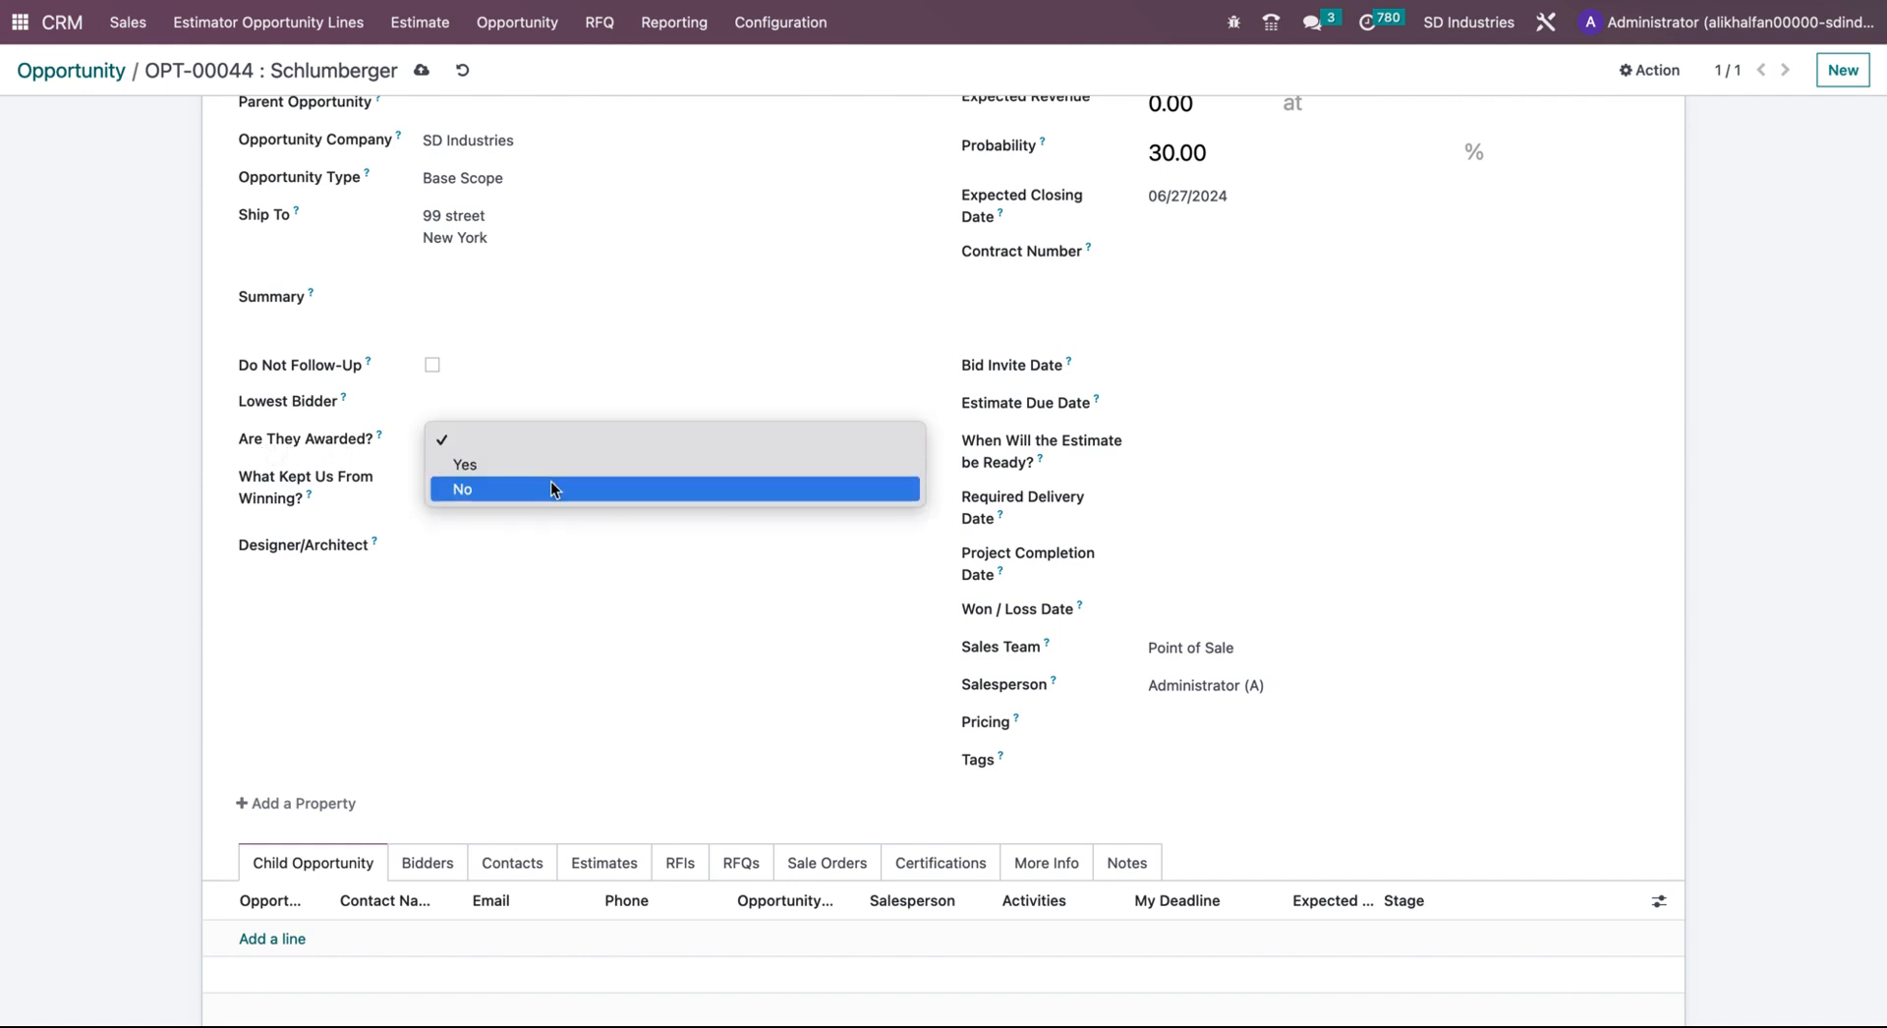
{"action": "left_click", "coordinate": [557, 469]}
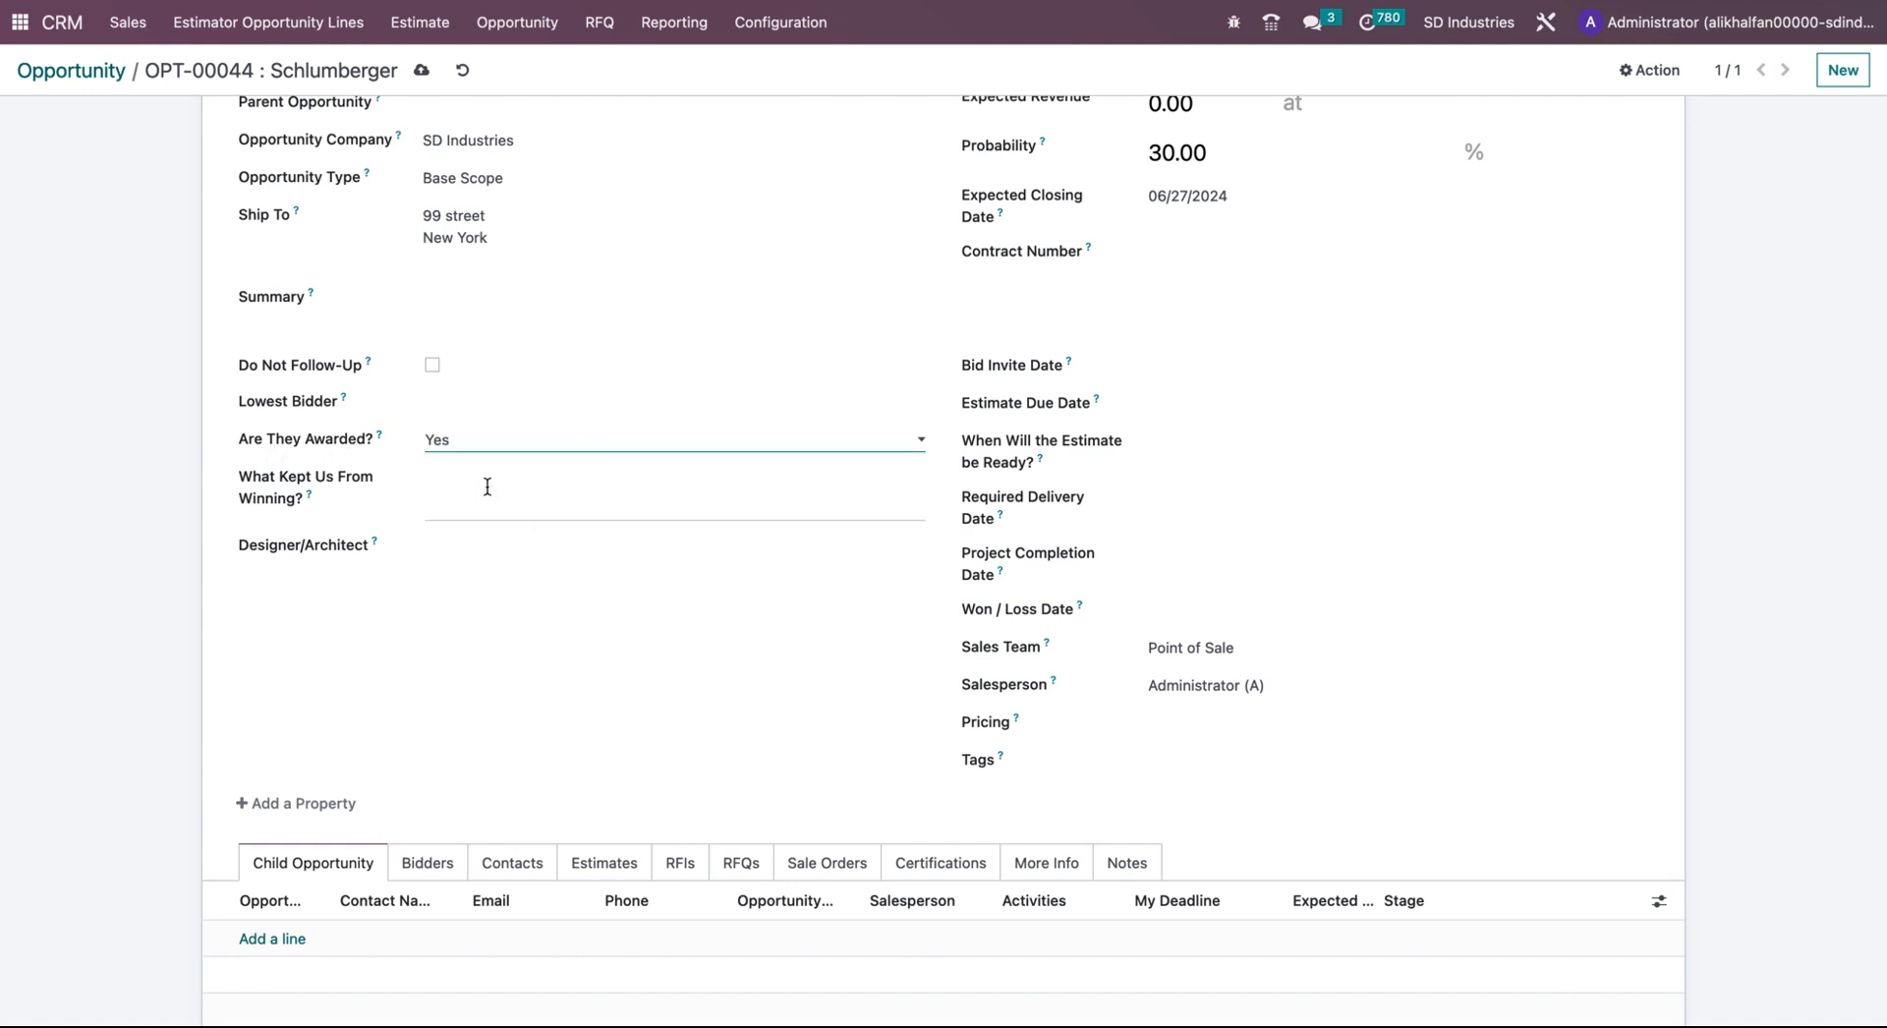
{"action": "left_click", "coordinate": [489, 442]}
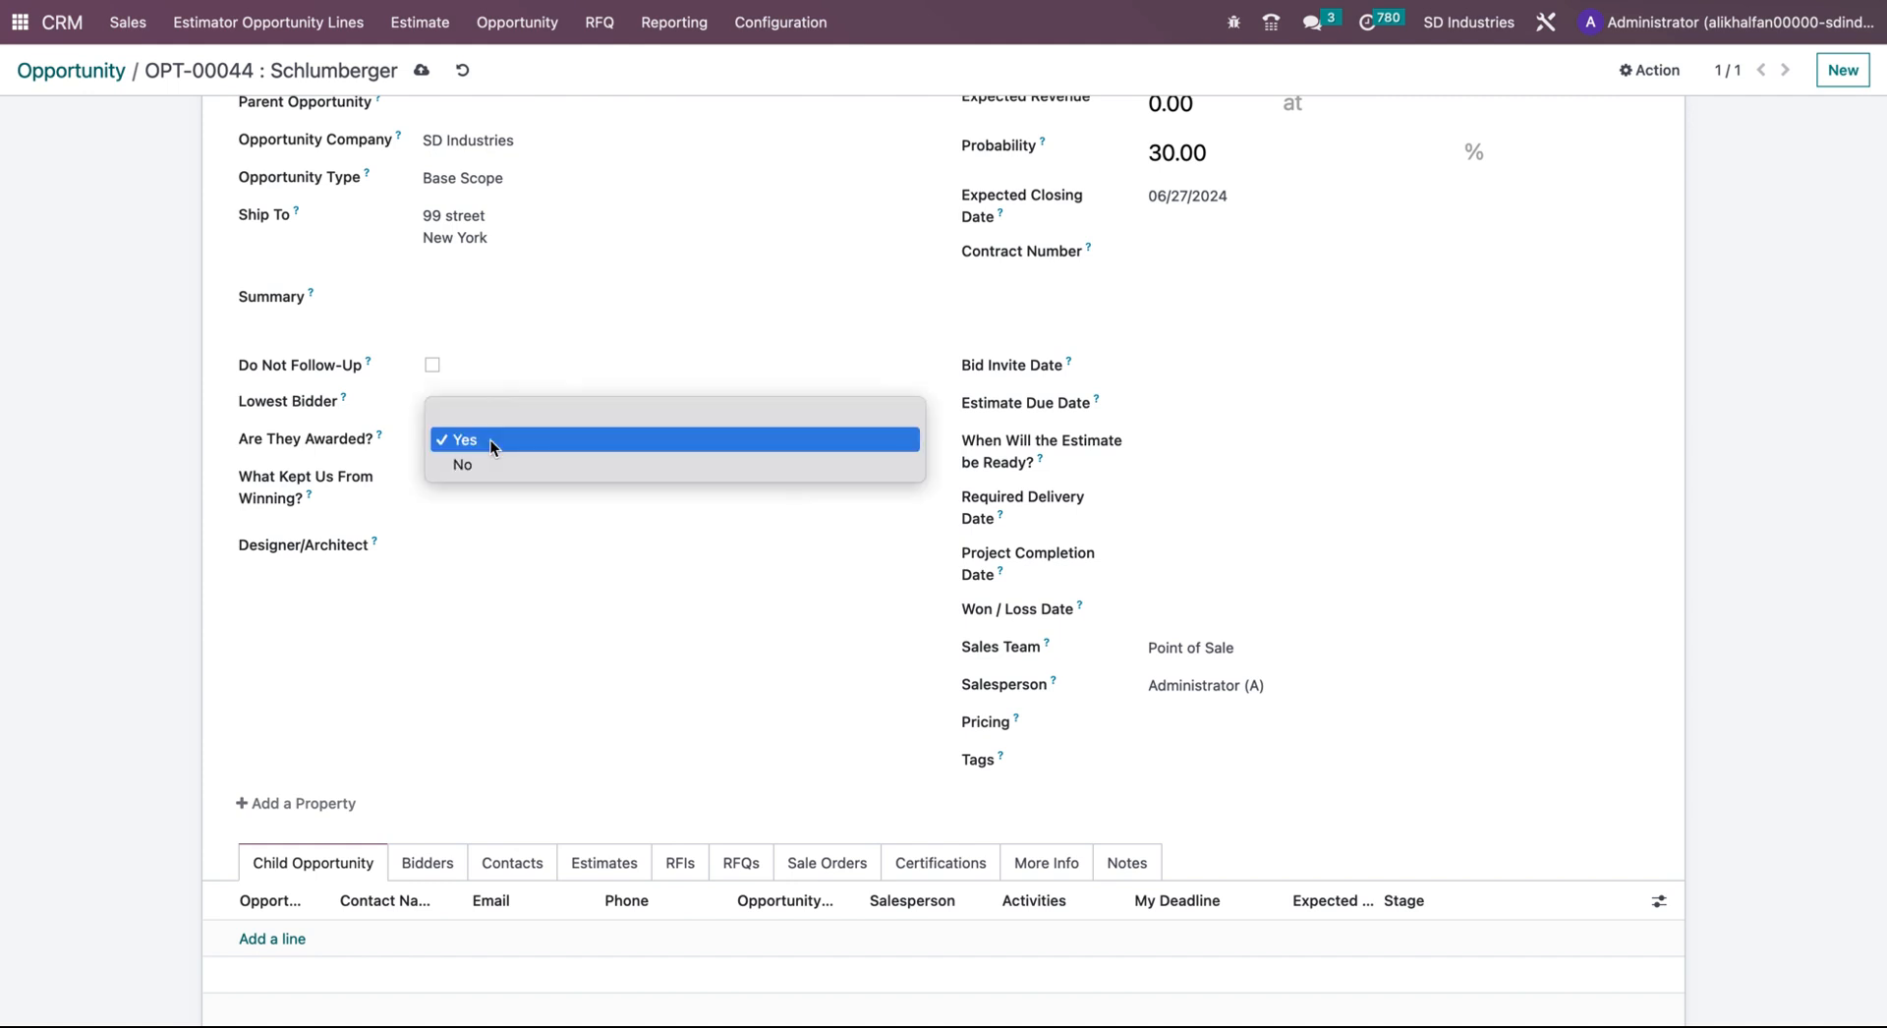
{"action": "left_click", "coordinate": [499, 494]}
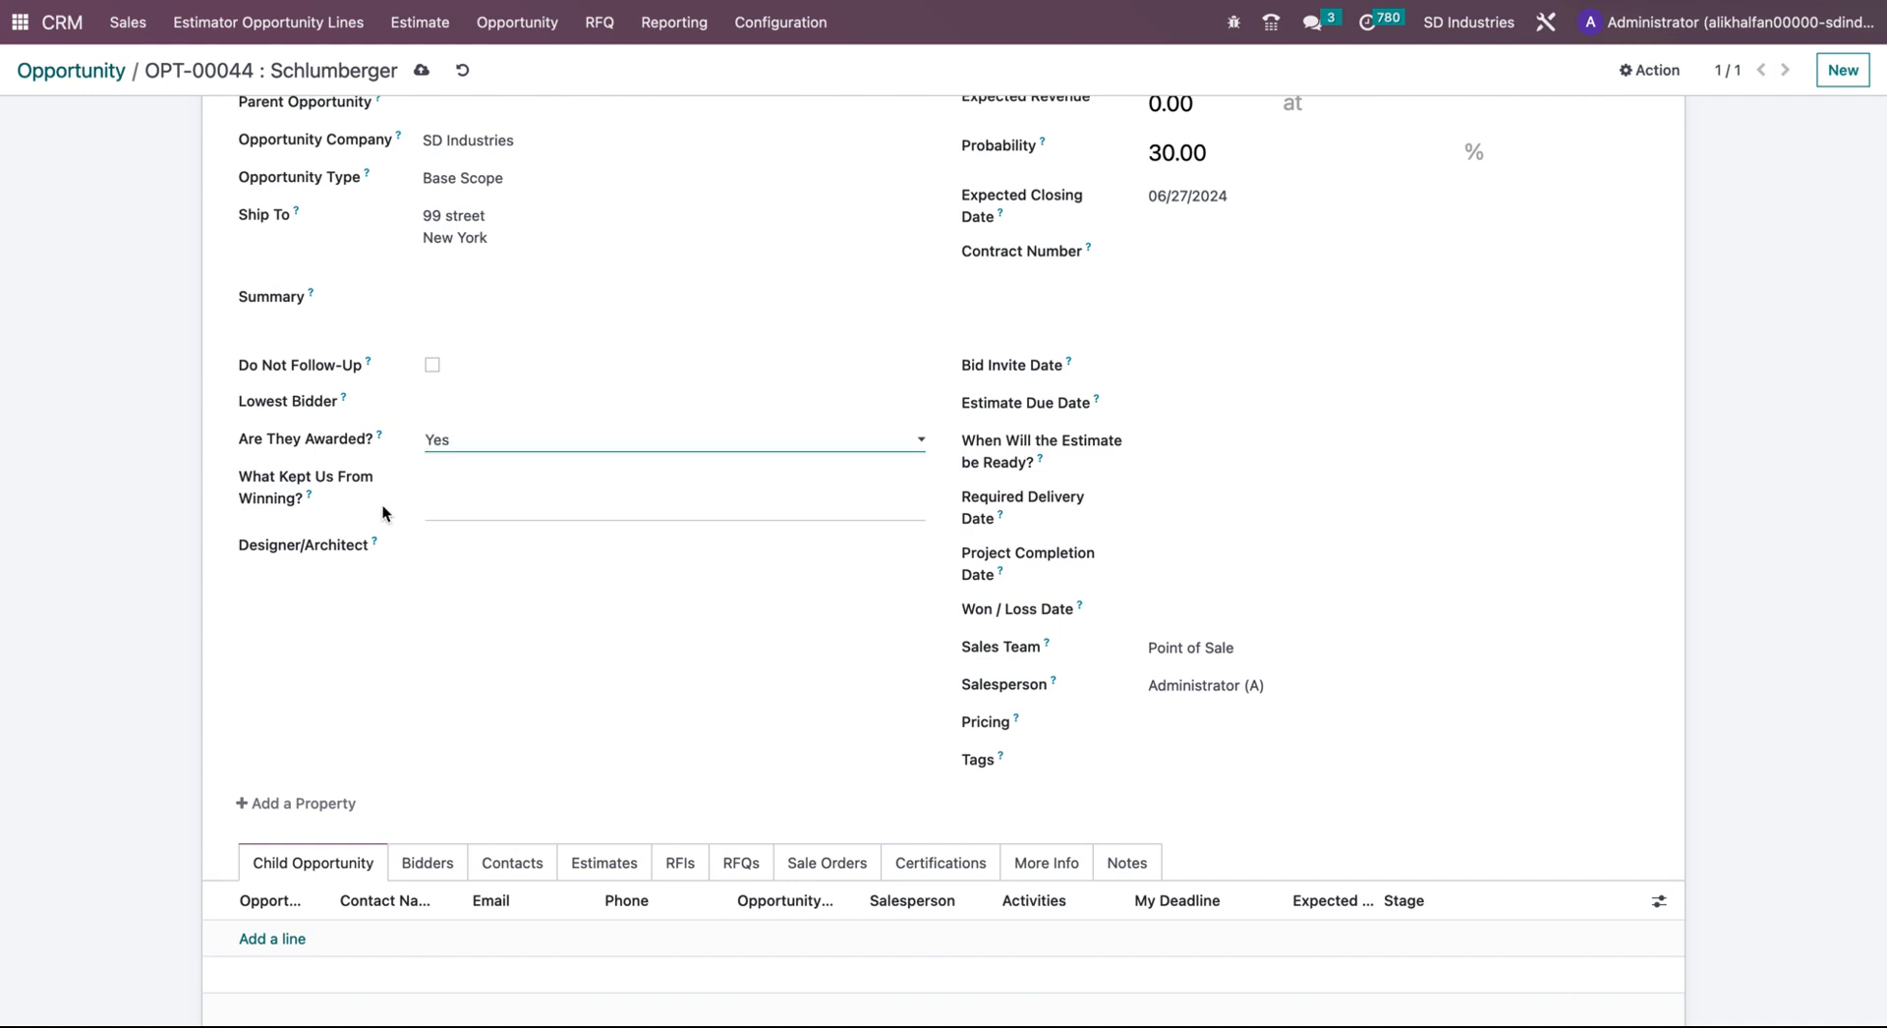
- Choose the *Granite Construction contact person as the designer/architect and clear the Are They Awarded? value
{"action": "left_click", "coordinate": [489, 496]}
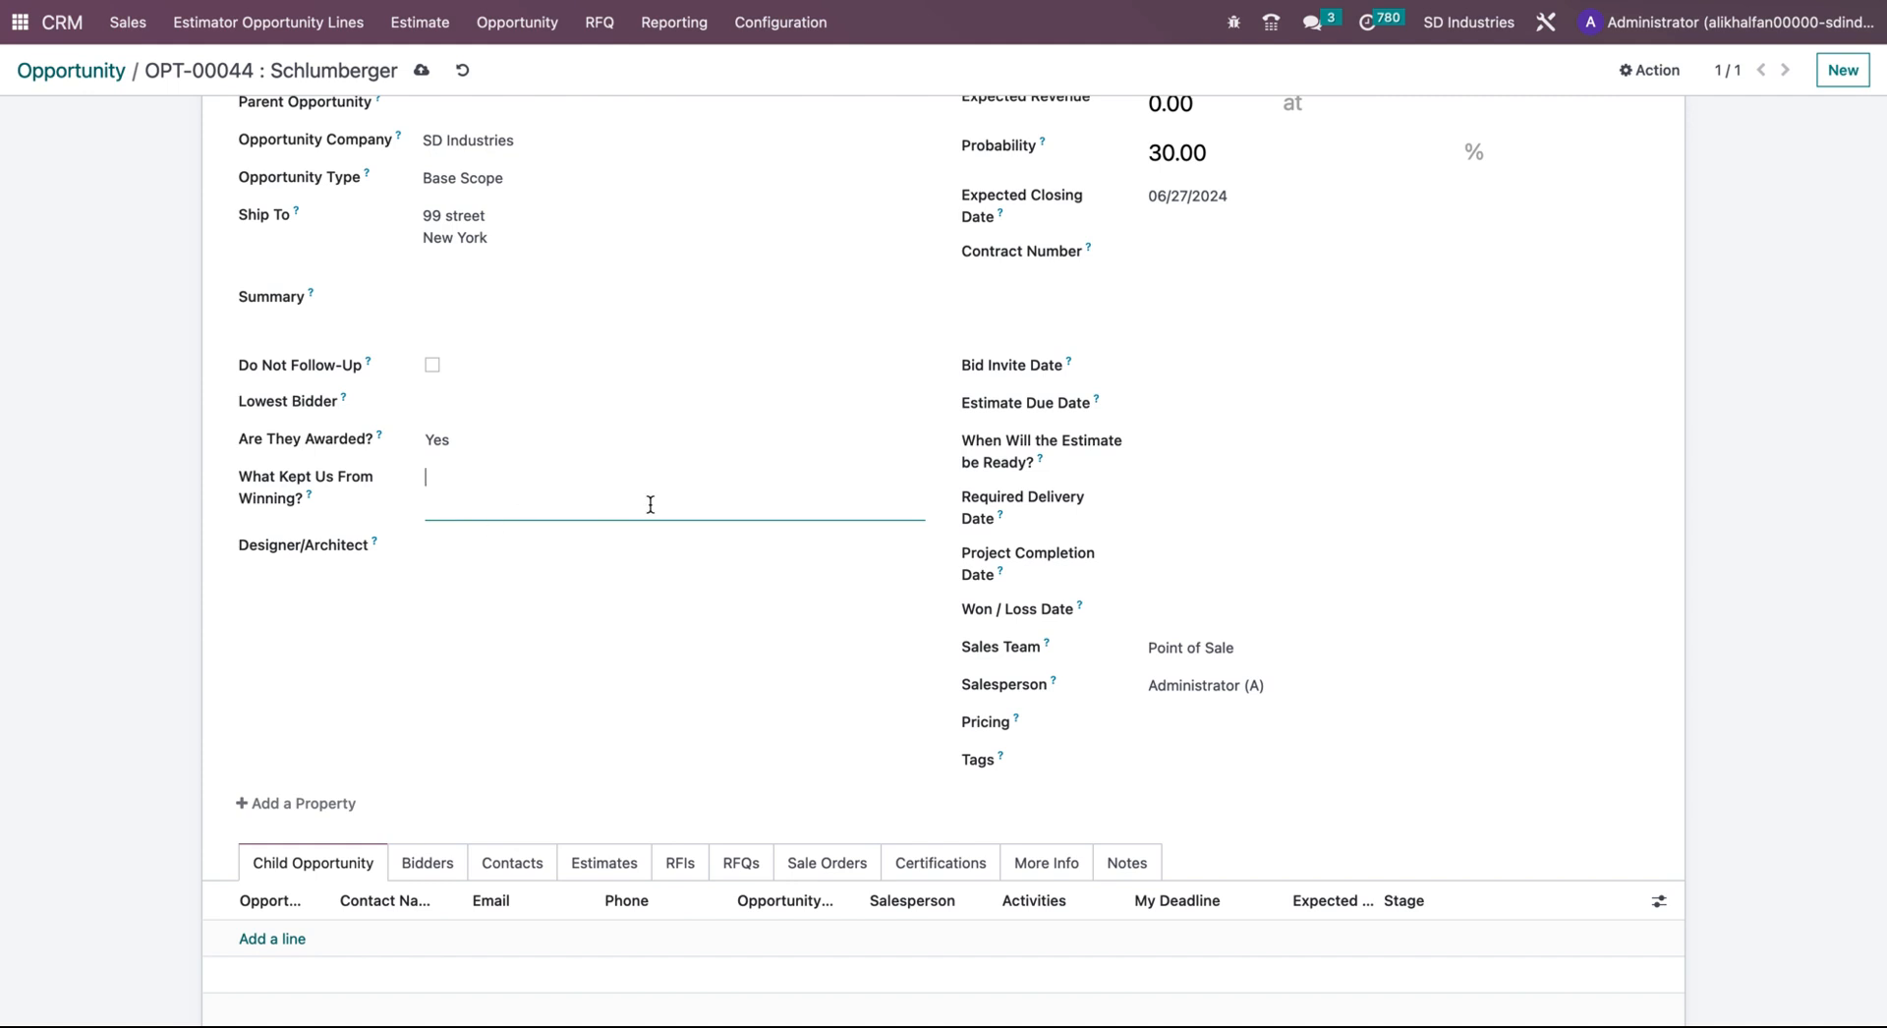
{"action": "left_click", "coordinate": [518, 545]}
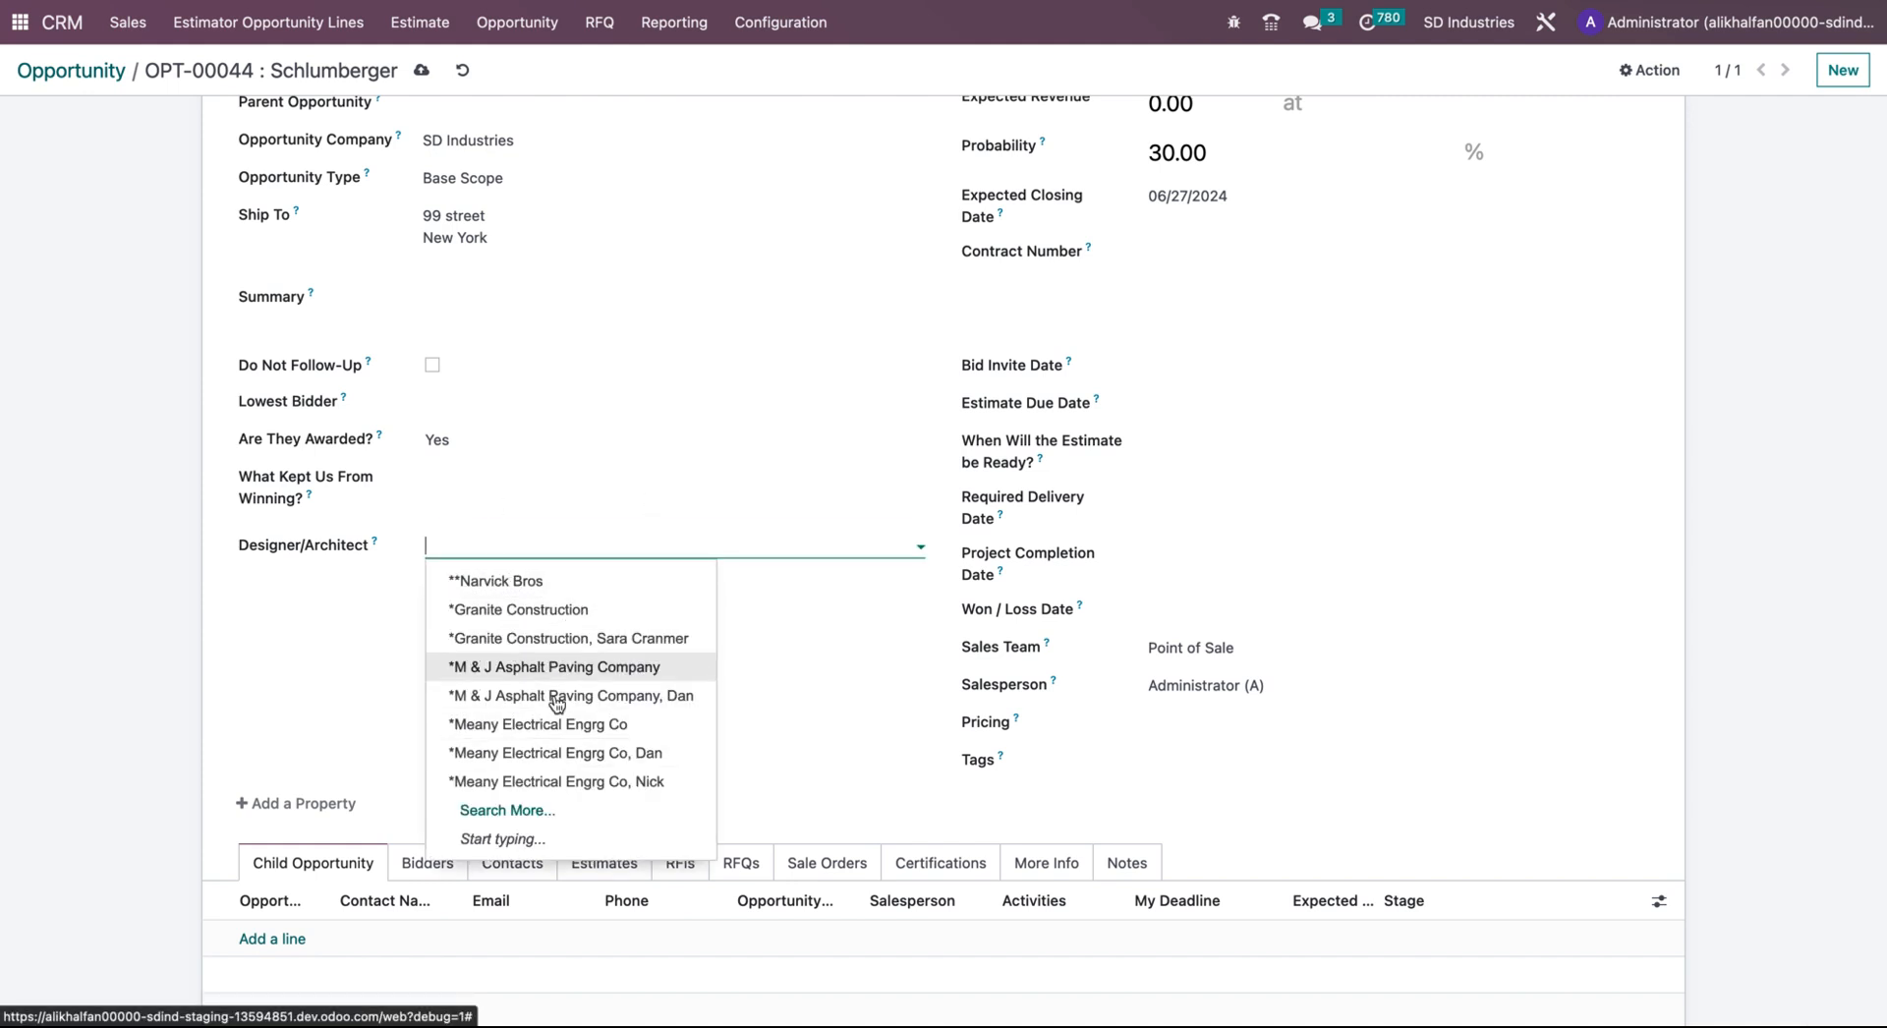
{"action": "left_click", "coordinate": [572, 641]}
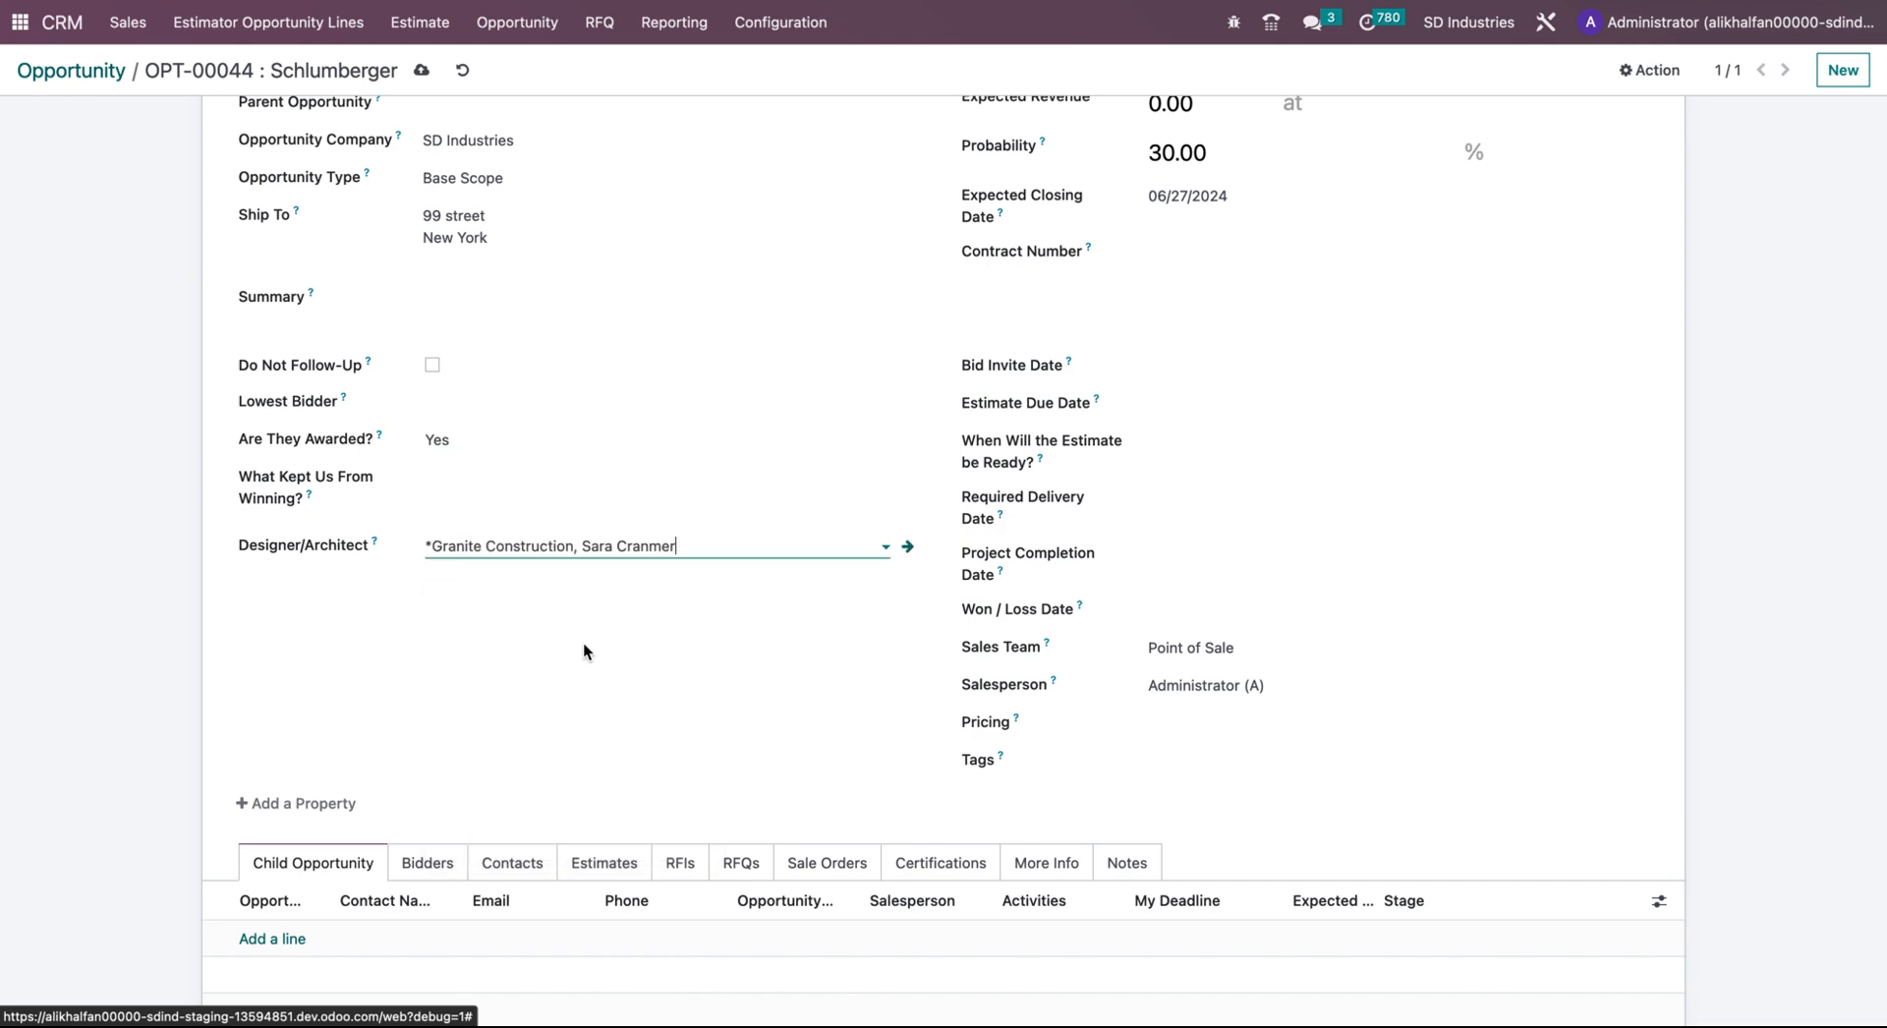
{"action": "left_click", "coordinate": [469, 454]}
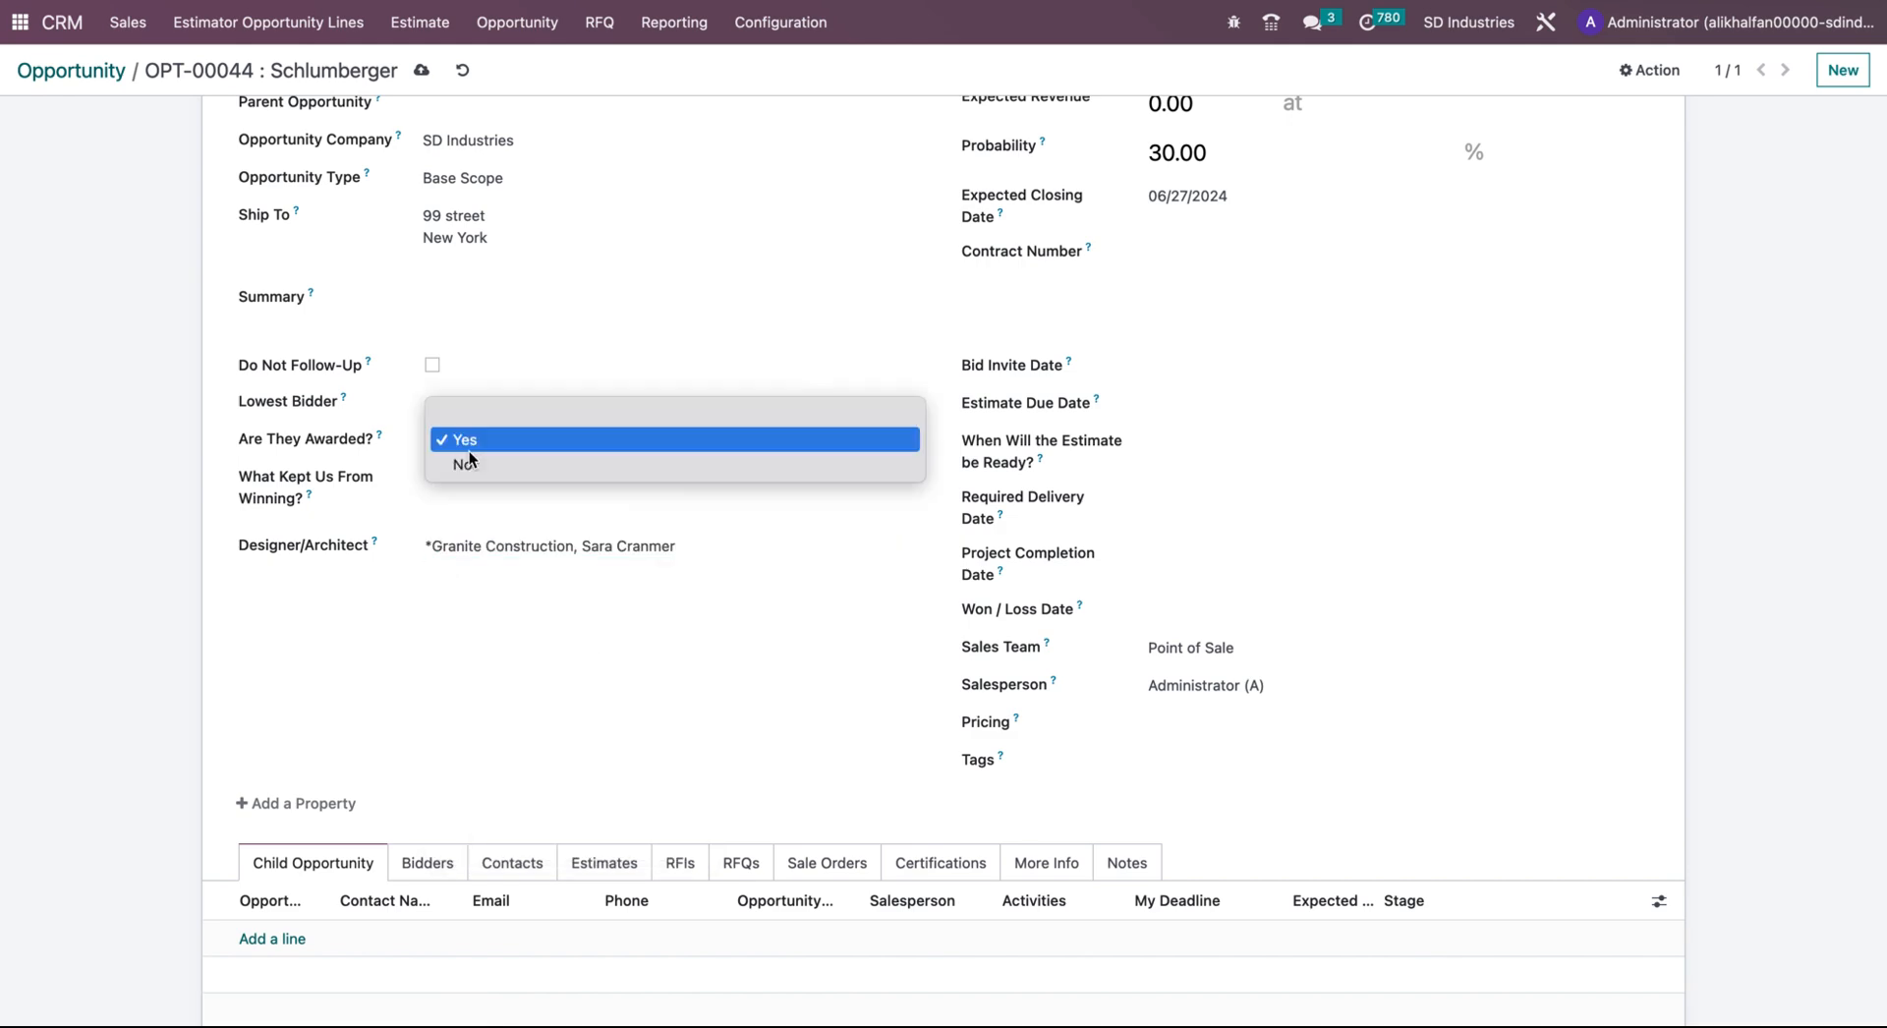
{"action": "left_click", "coordinate": [524, 420]}
- Set the opportunity's bid invite date to 06/20/2024
{"action": "scroll", "coordinate": [1047, 521], "scroll_direction": "up", "scroll_amount": 4}
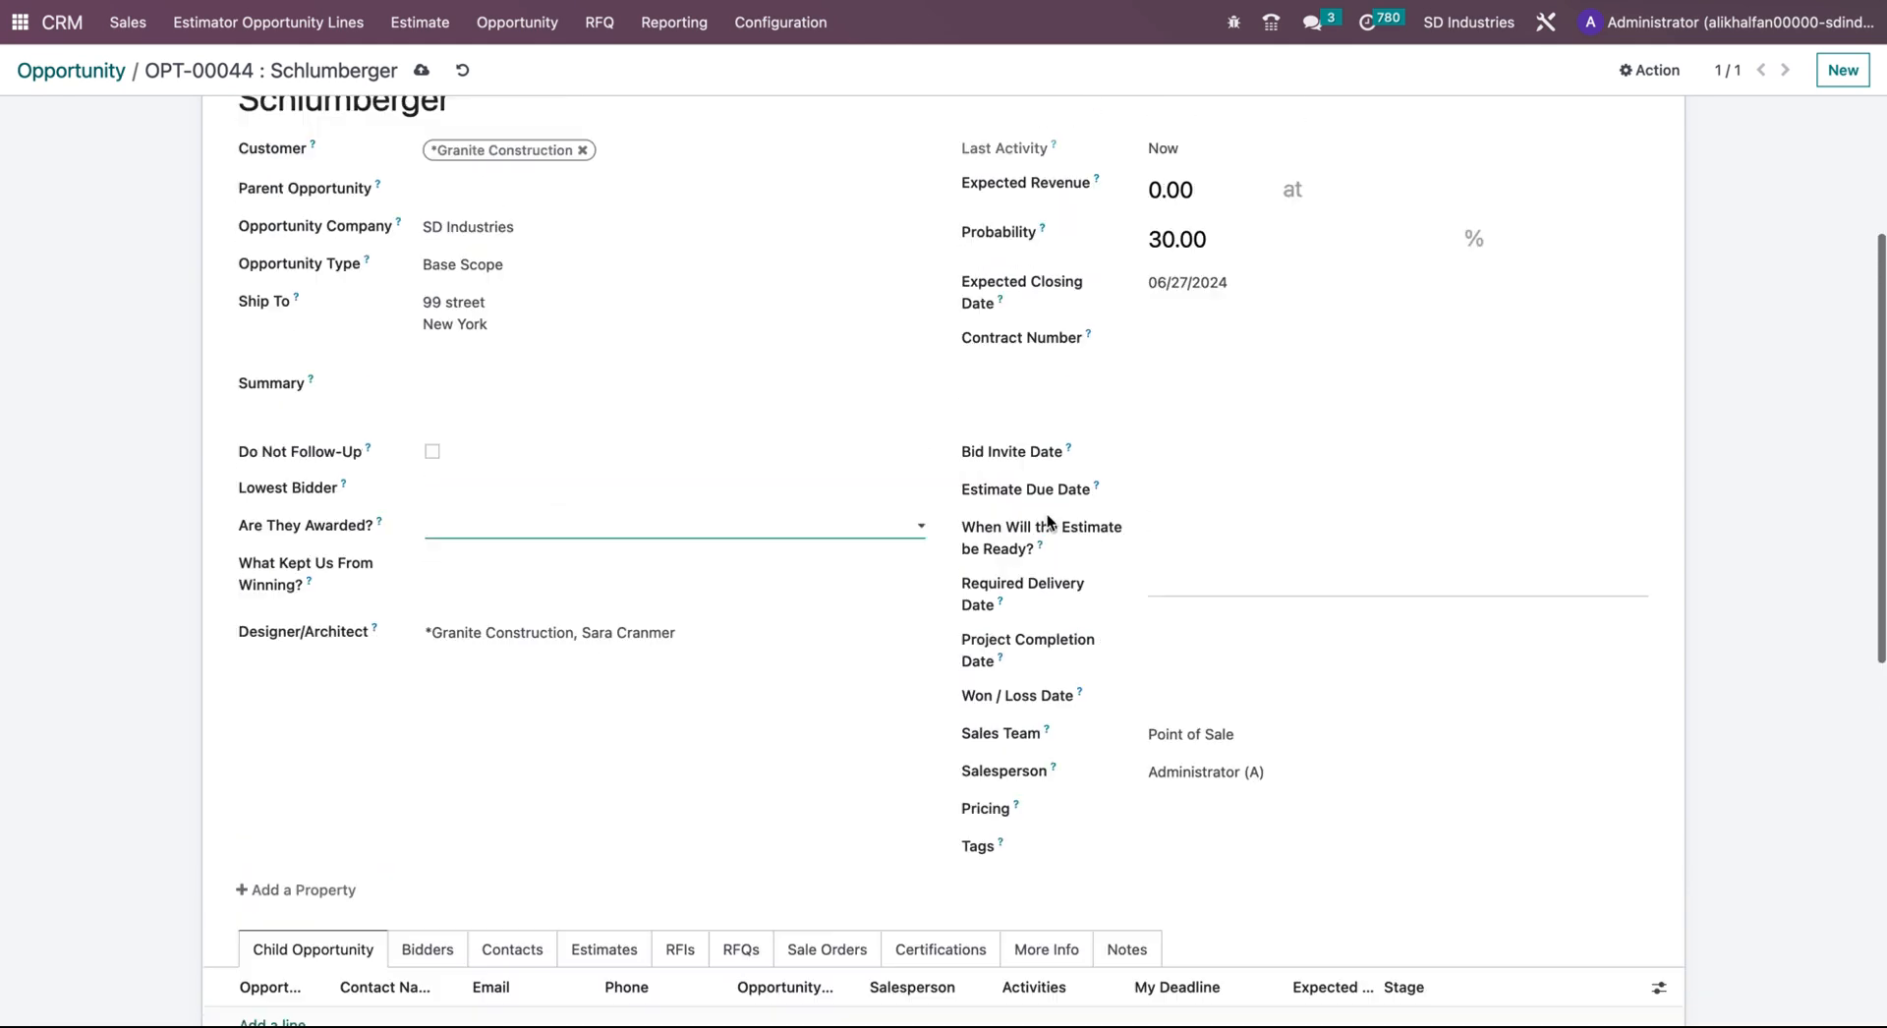
{"action": "left_click", "coordinate": [1302, 541]}
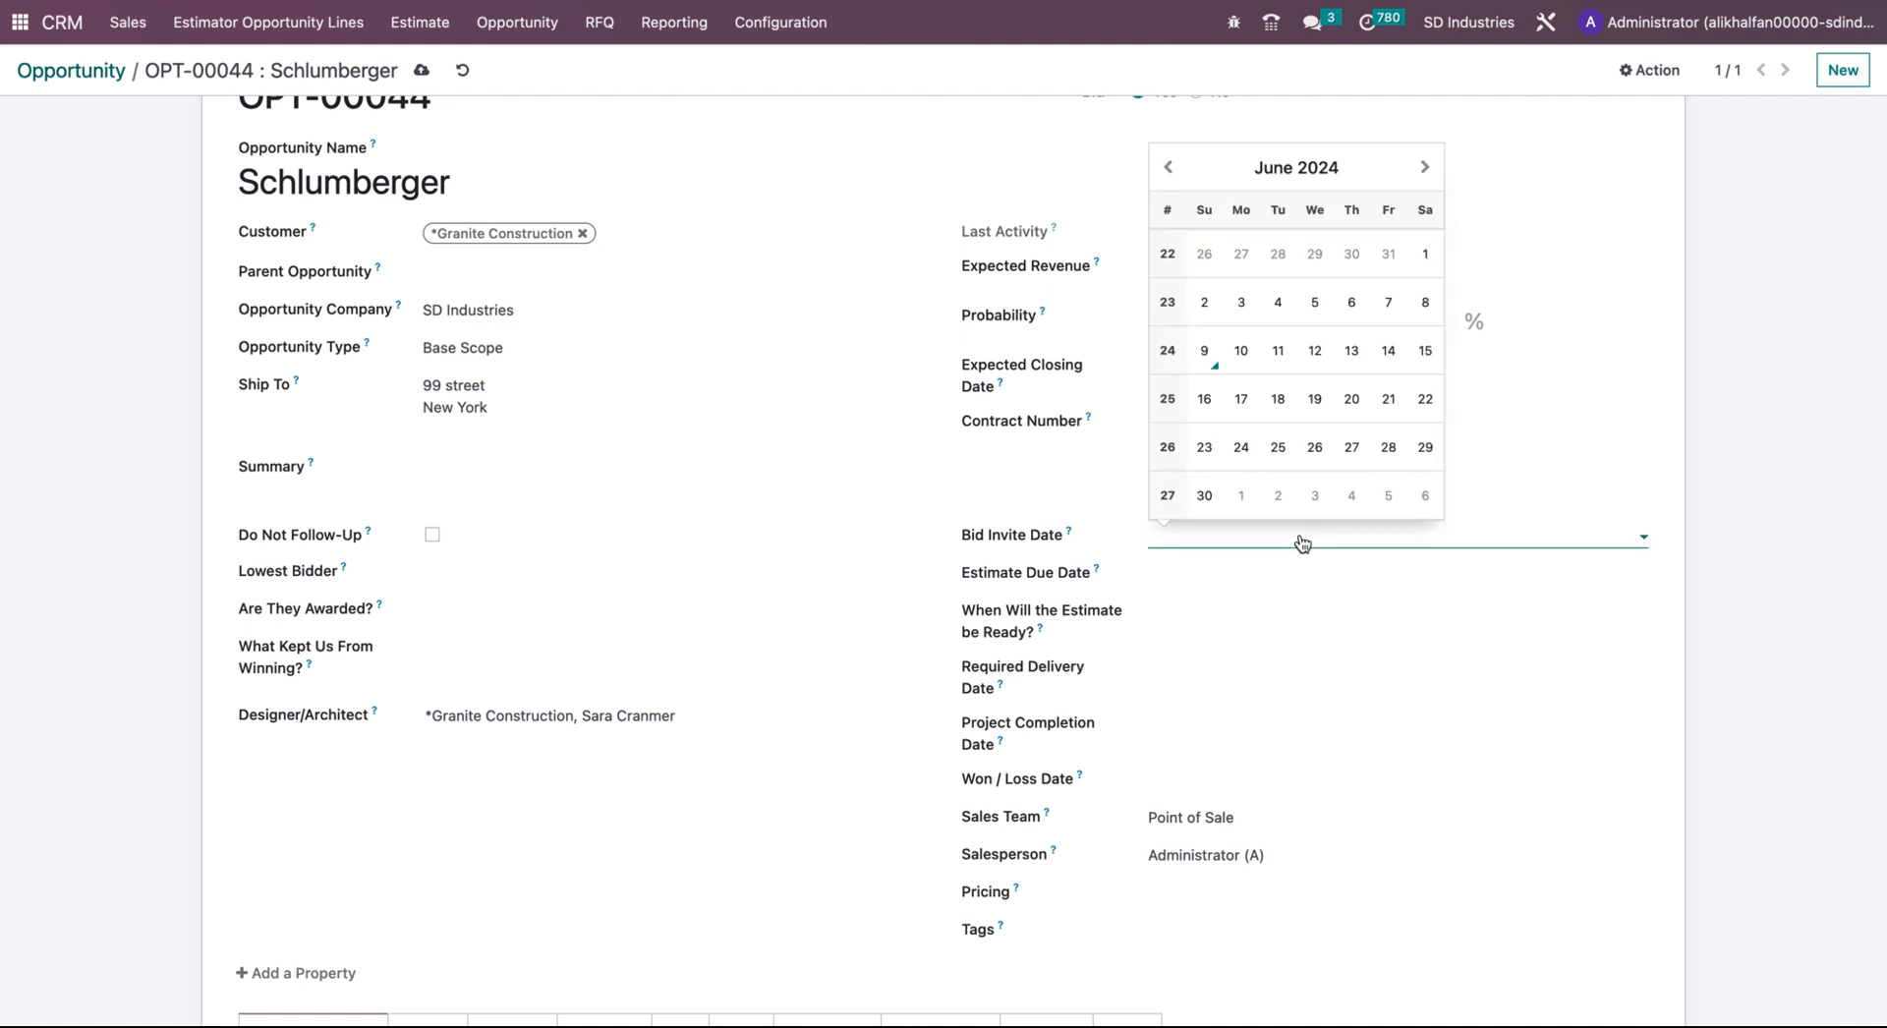
{"action": "left_click", "coordinate": [1353, 405]}
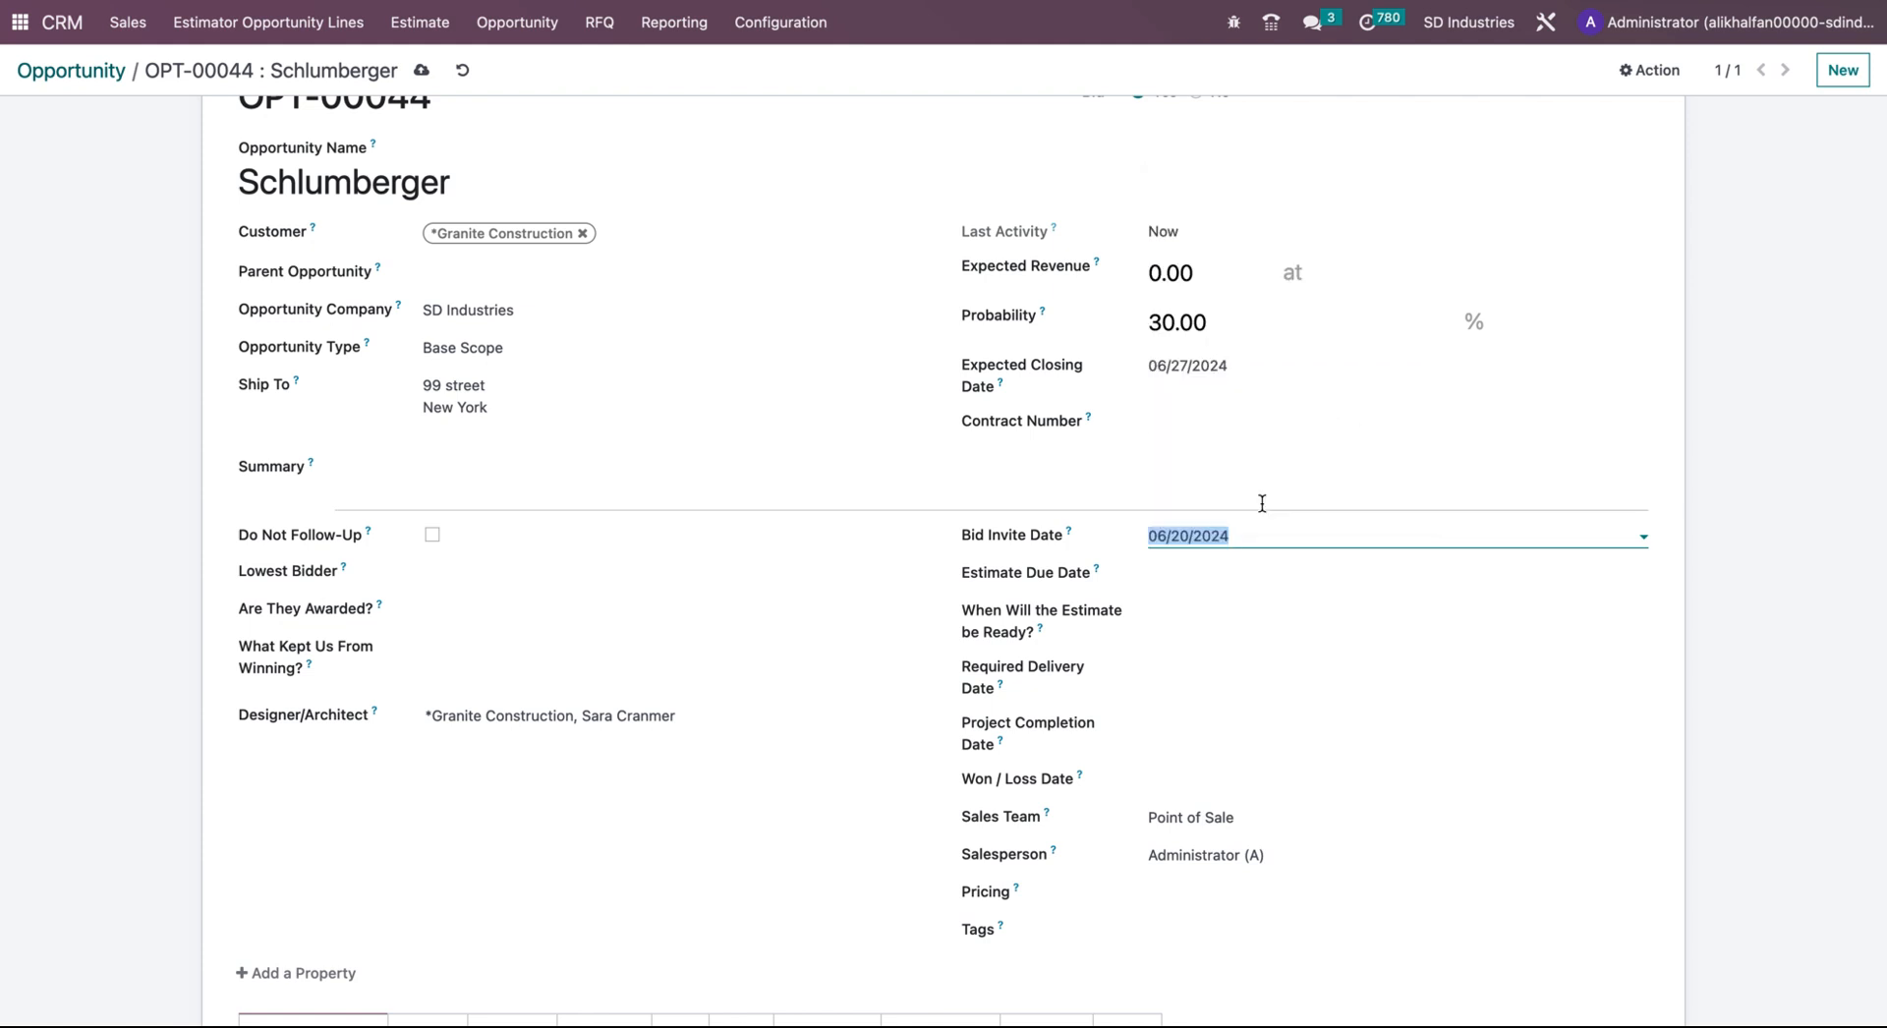
- Examine the date choices for estimate due, estimate ready, required delivery, project completion and won/loss without picking any date
{"action": "left_click", "coordinate": [1284, 579]}
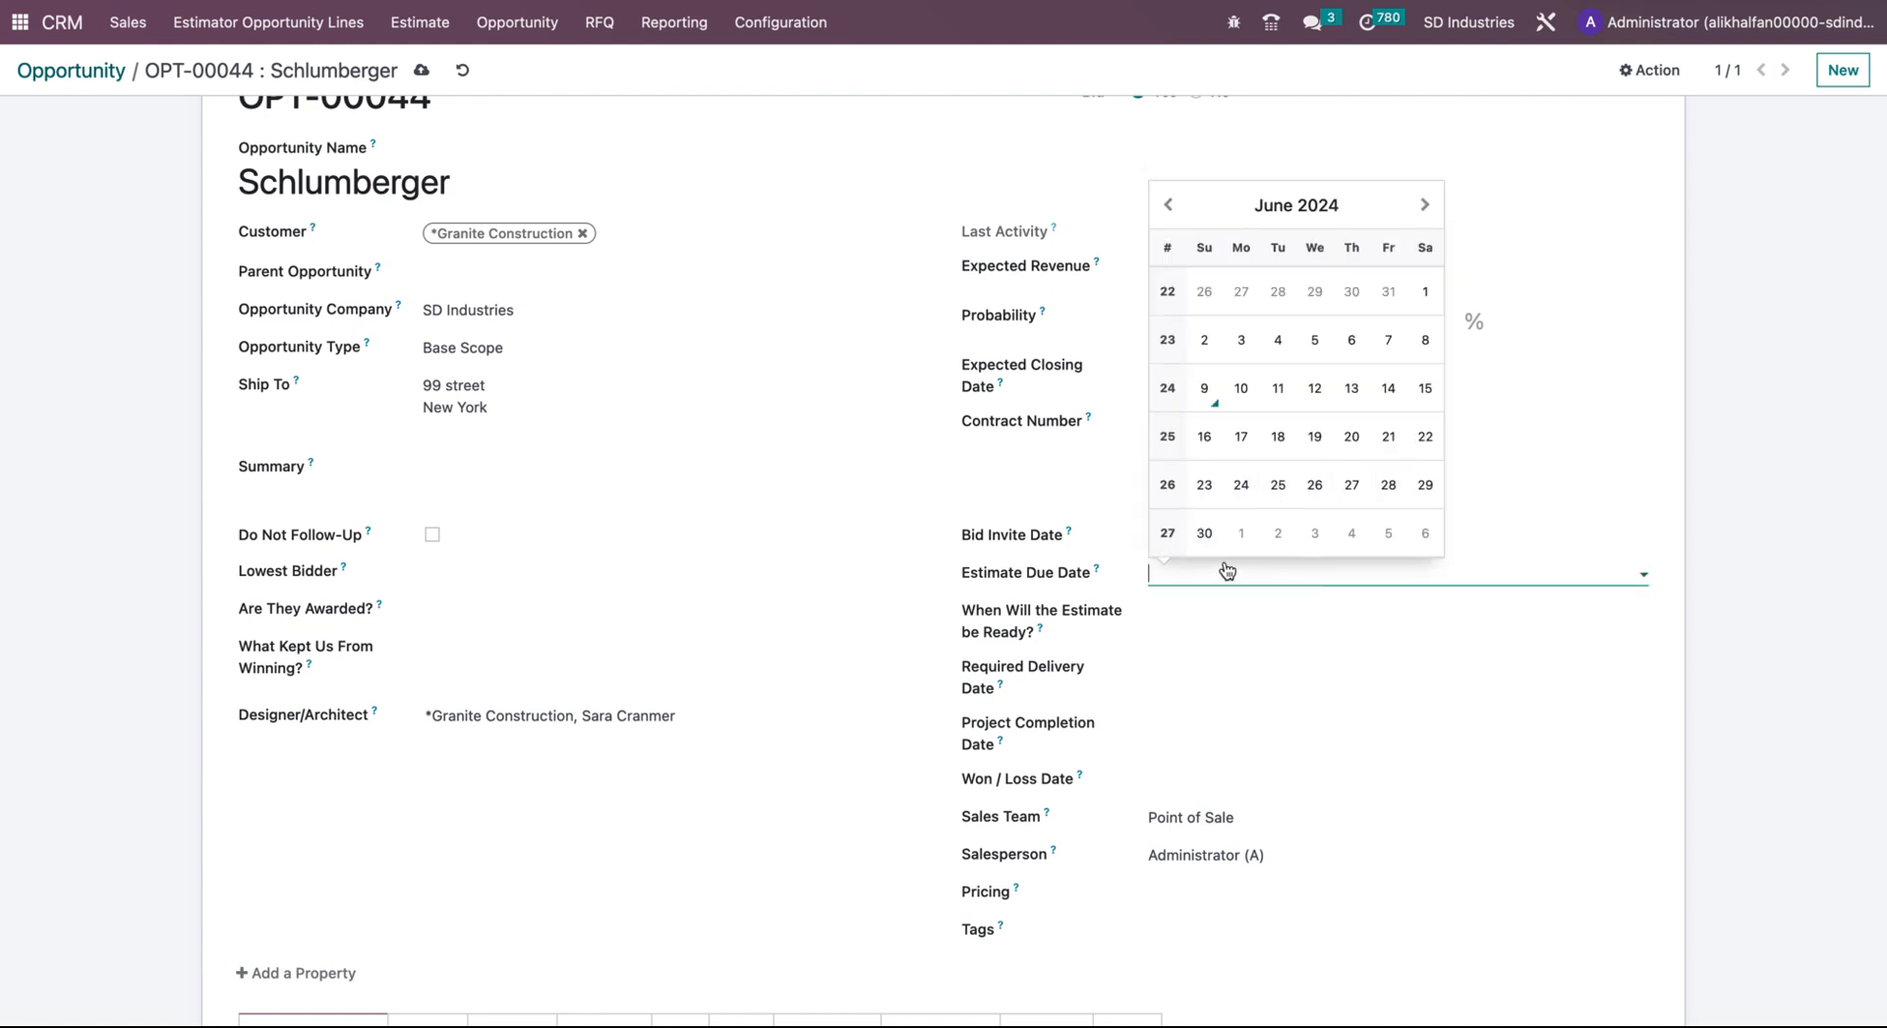
{"action": "left_click", "coordinate": [1243, 614]}
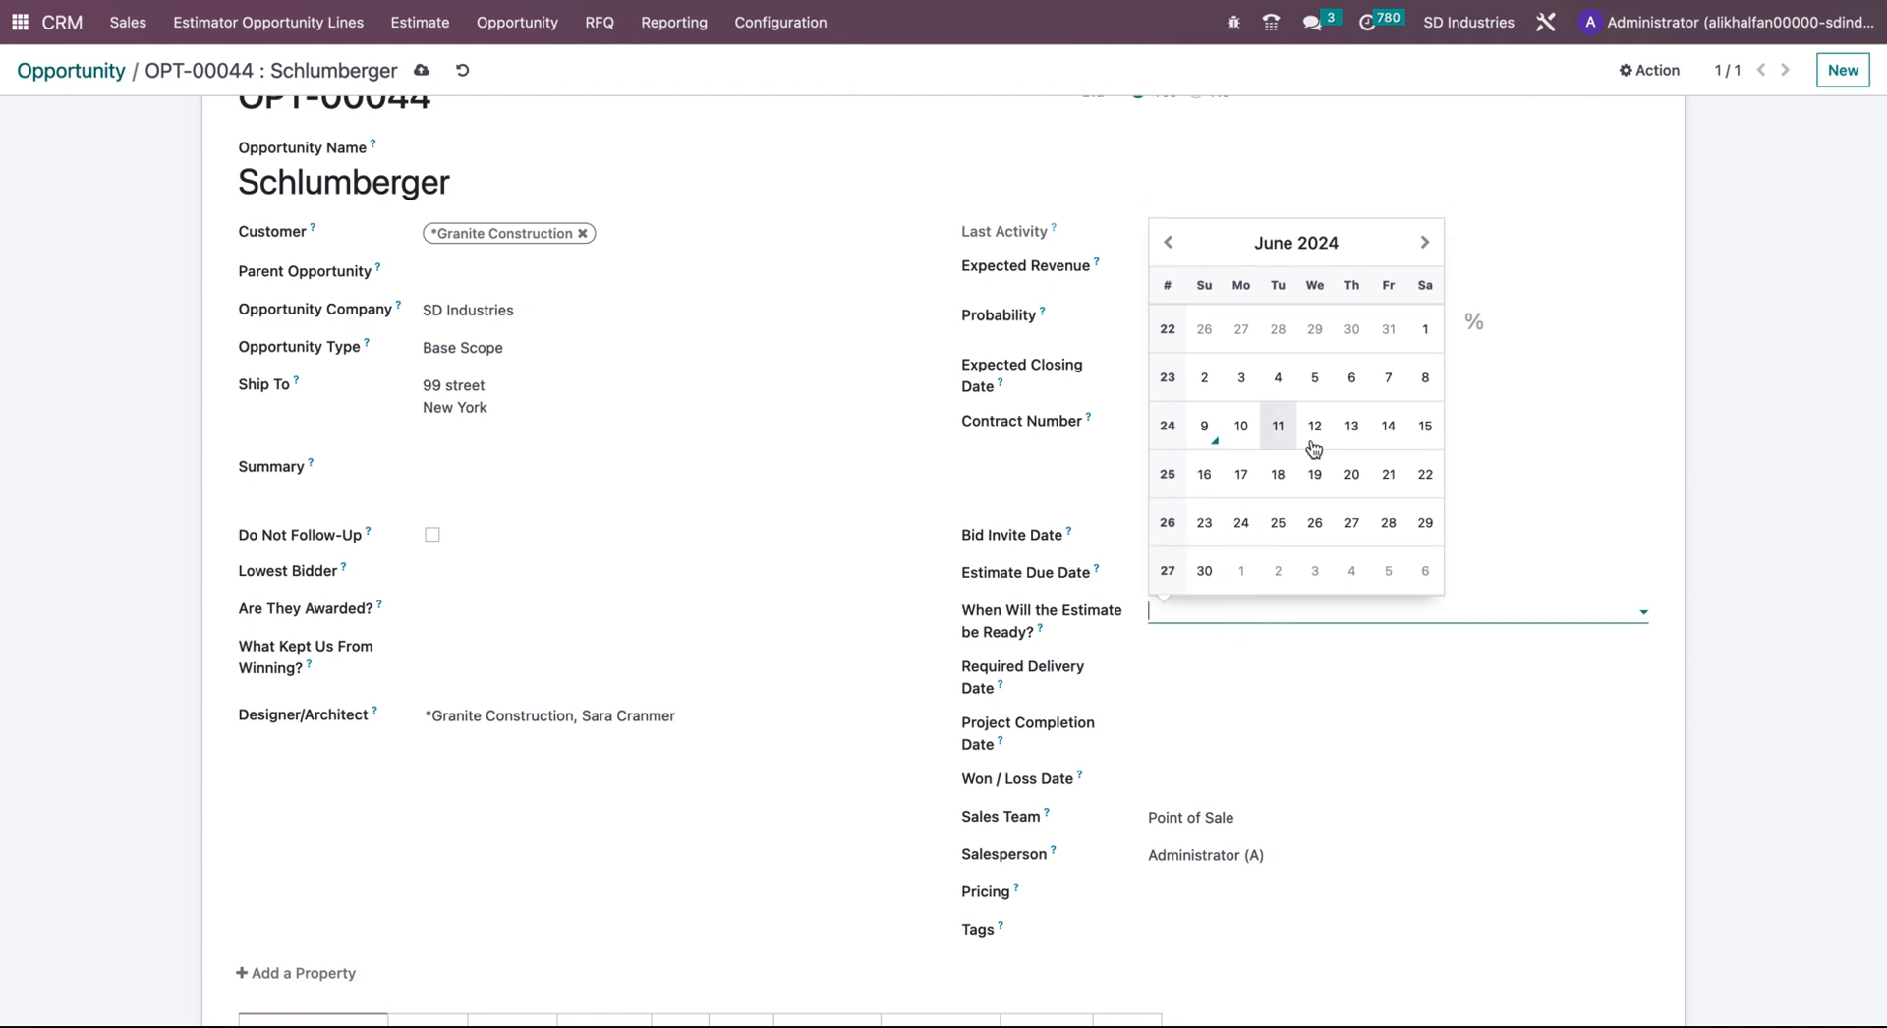
{"action": "left_click", "coordinate": [1423, 244]}
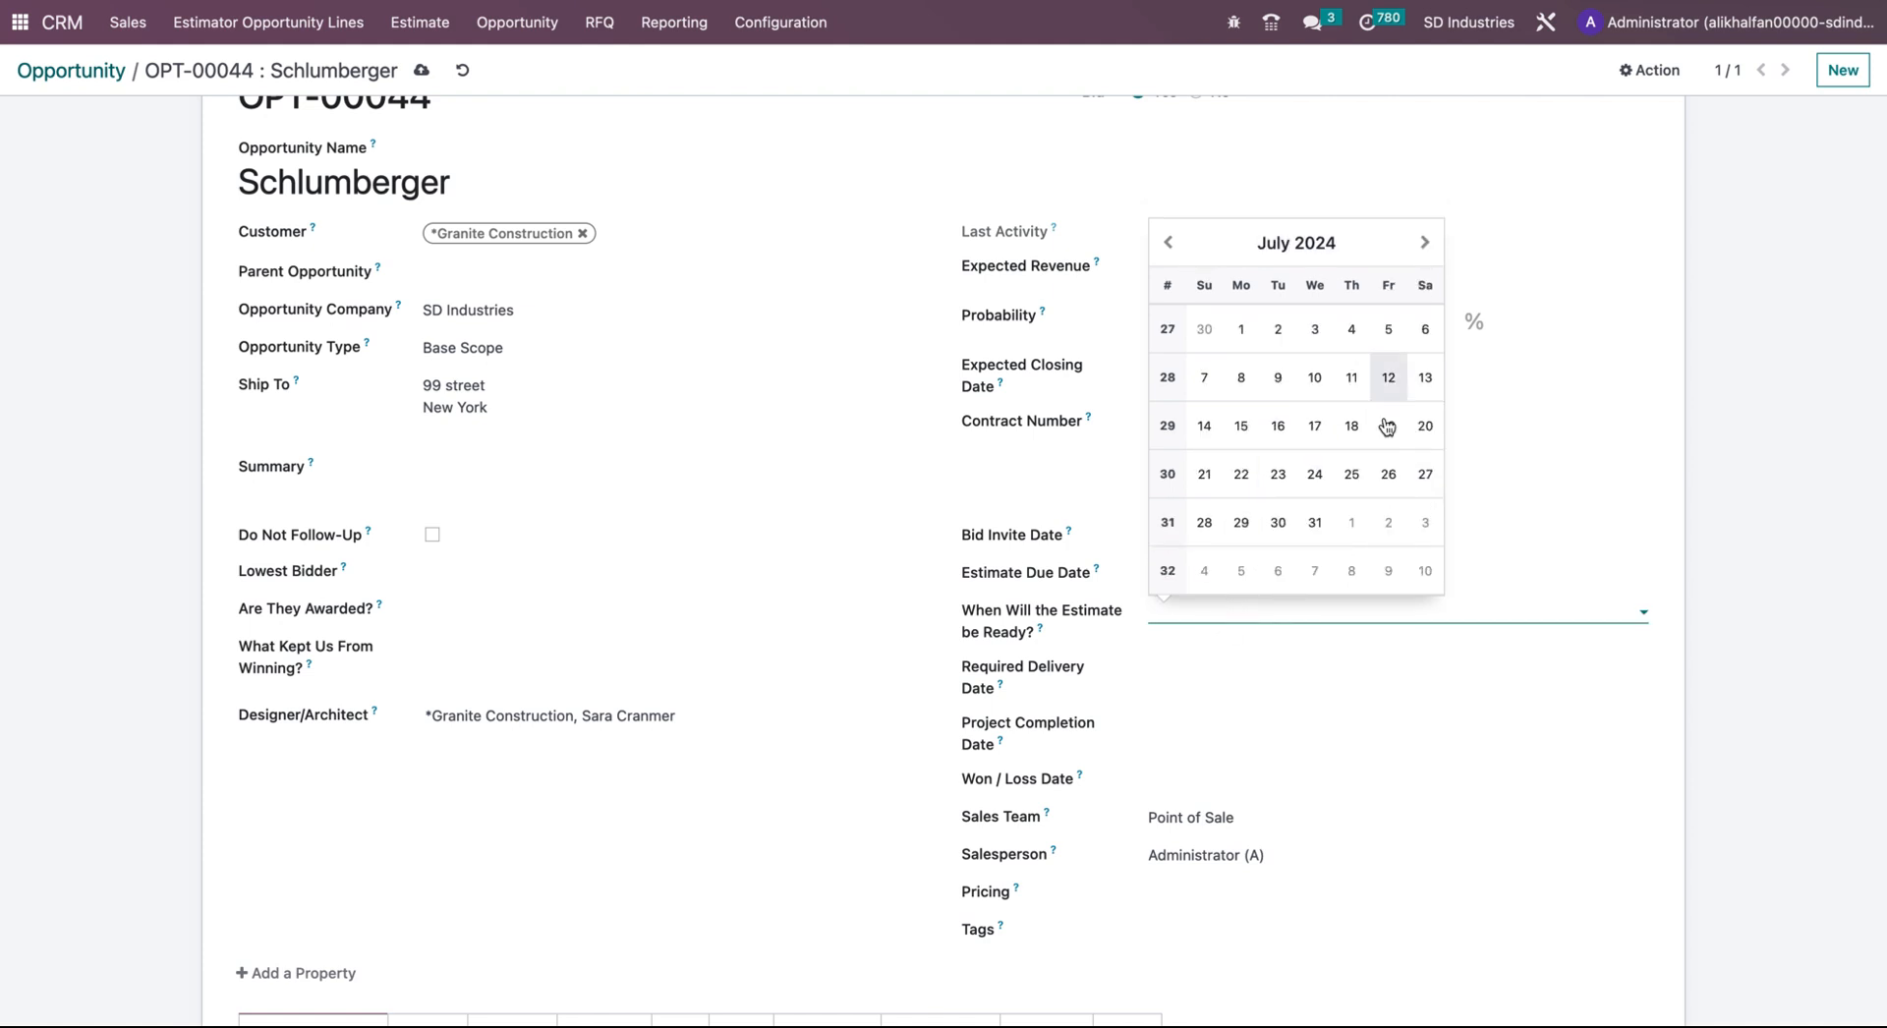
{"action": "left_click", "coordinate": [1423, 244]}
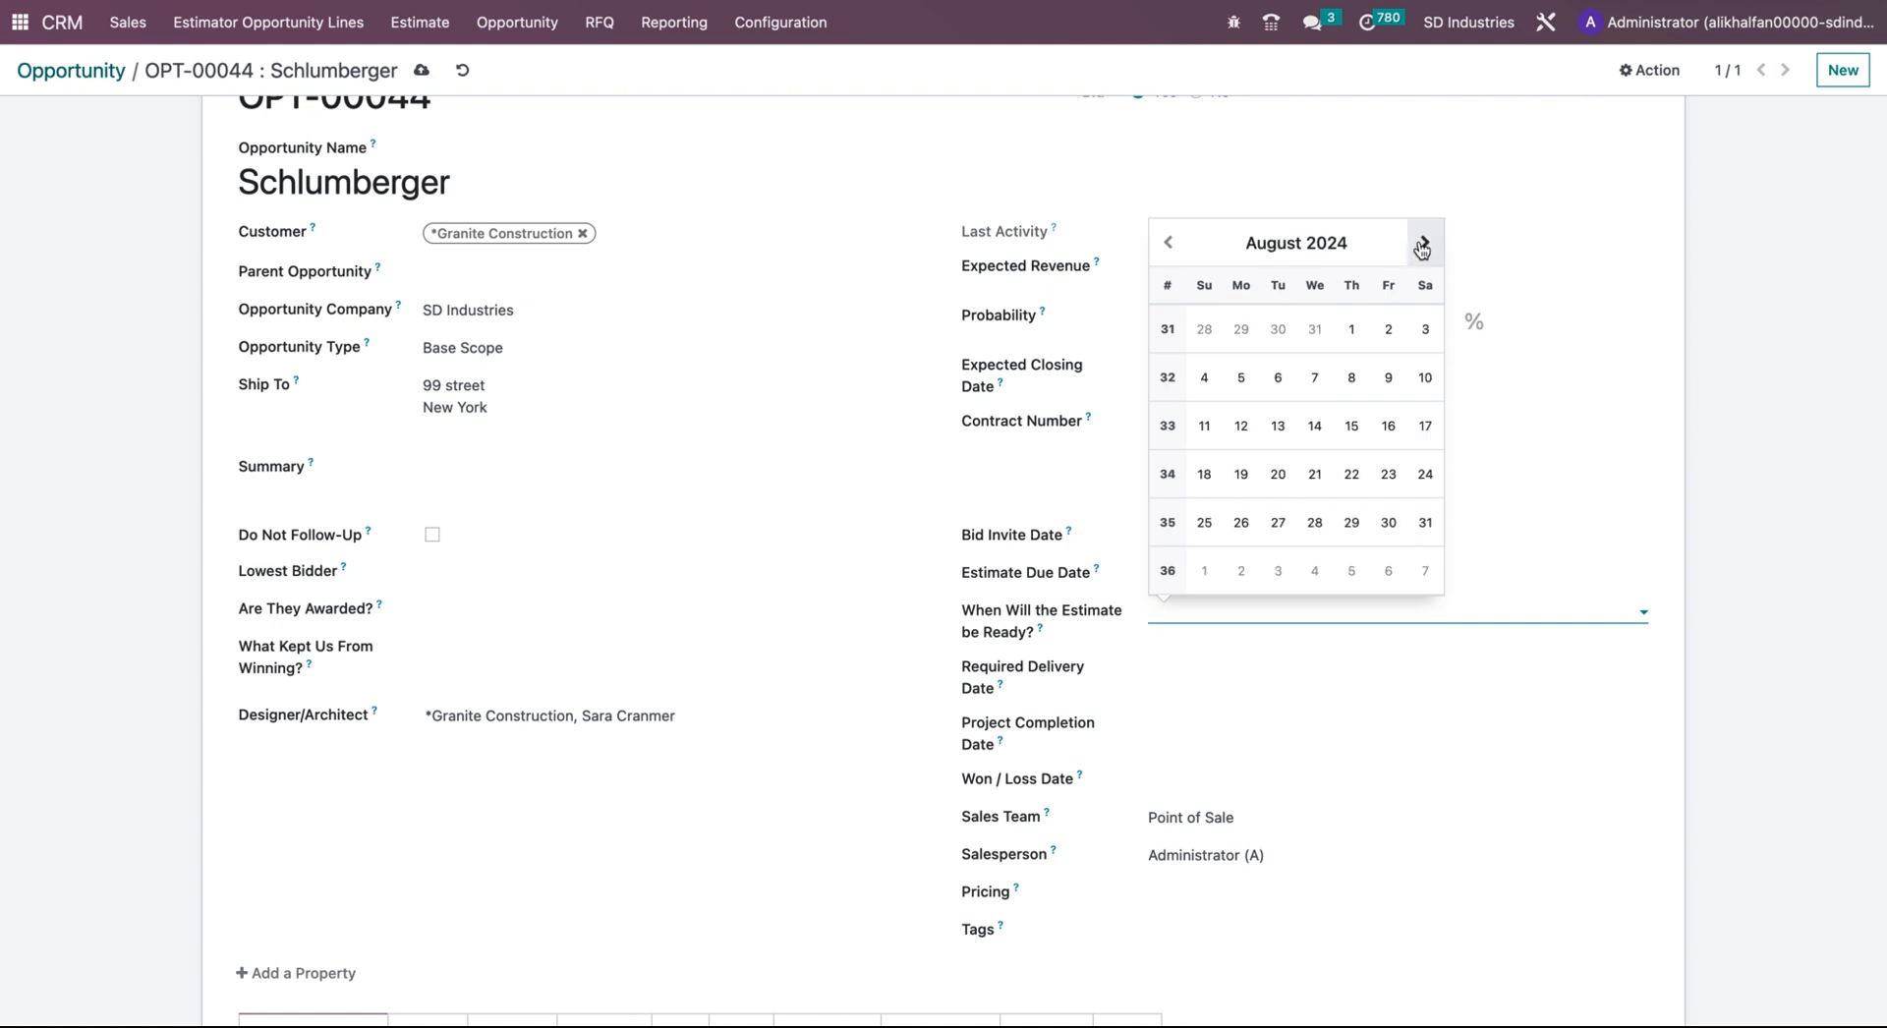
{"action": "left_click", "coordinate": [1207, 670]}
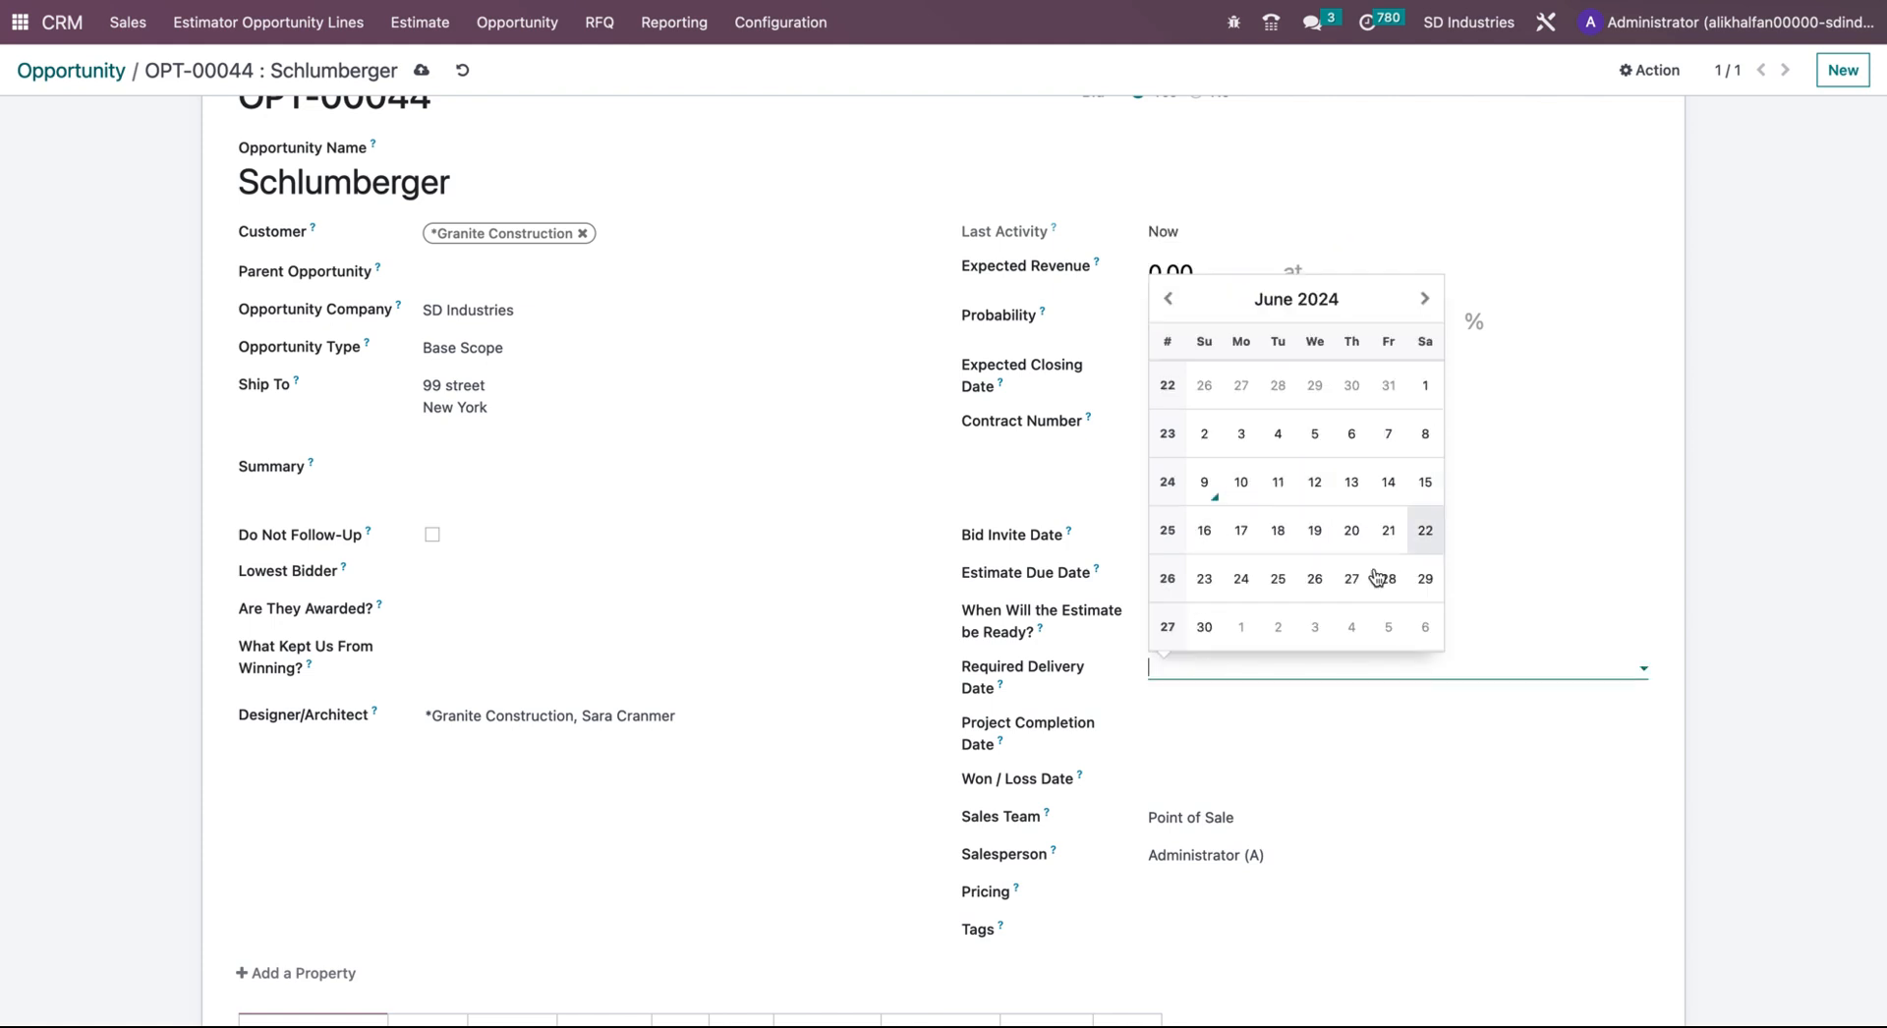
{"action": "left_click", "coordinate": [1425, 305]}
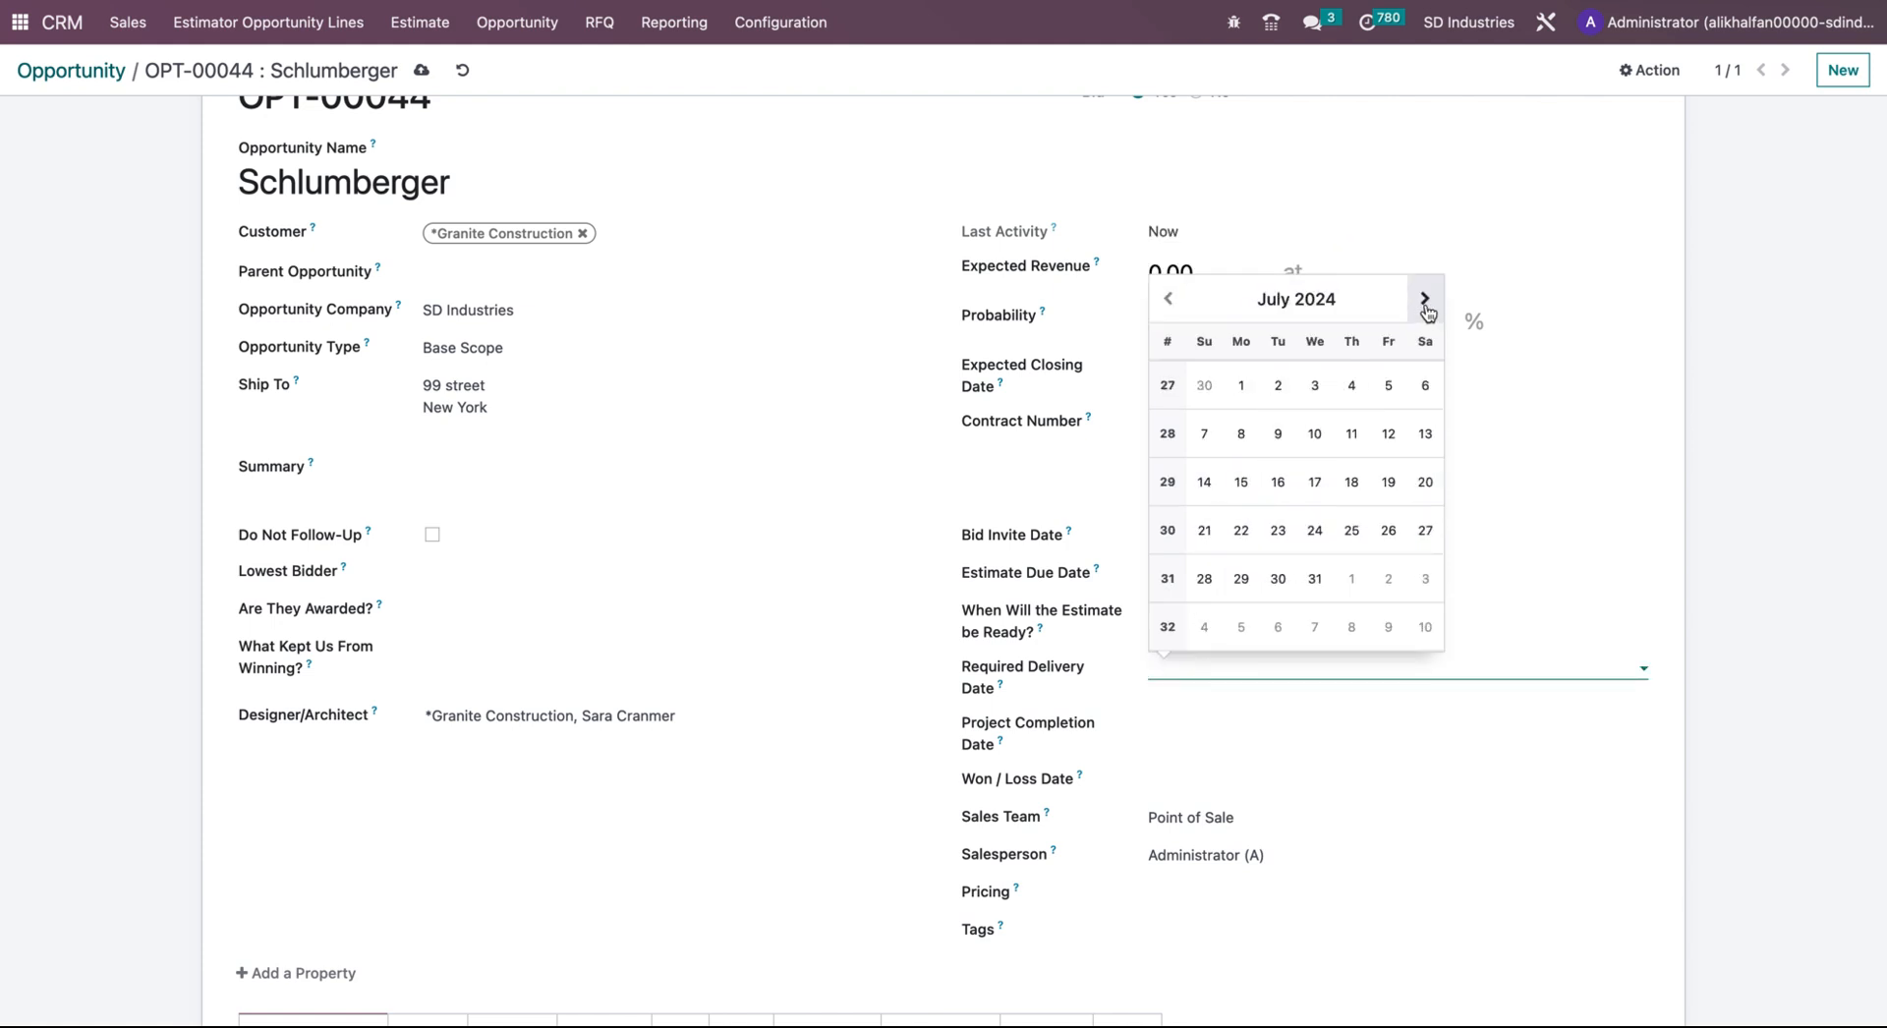
{"action": "left_click", "coordinate": [1426, 305]}
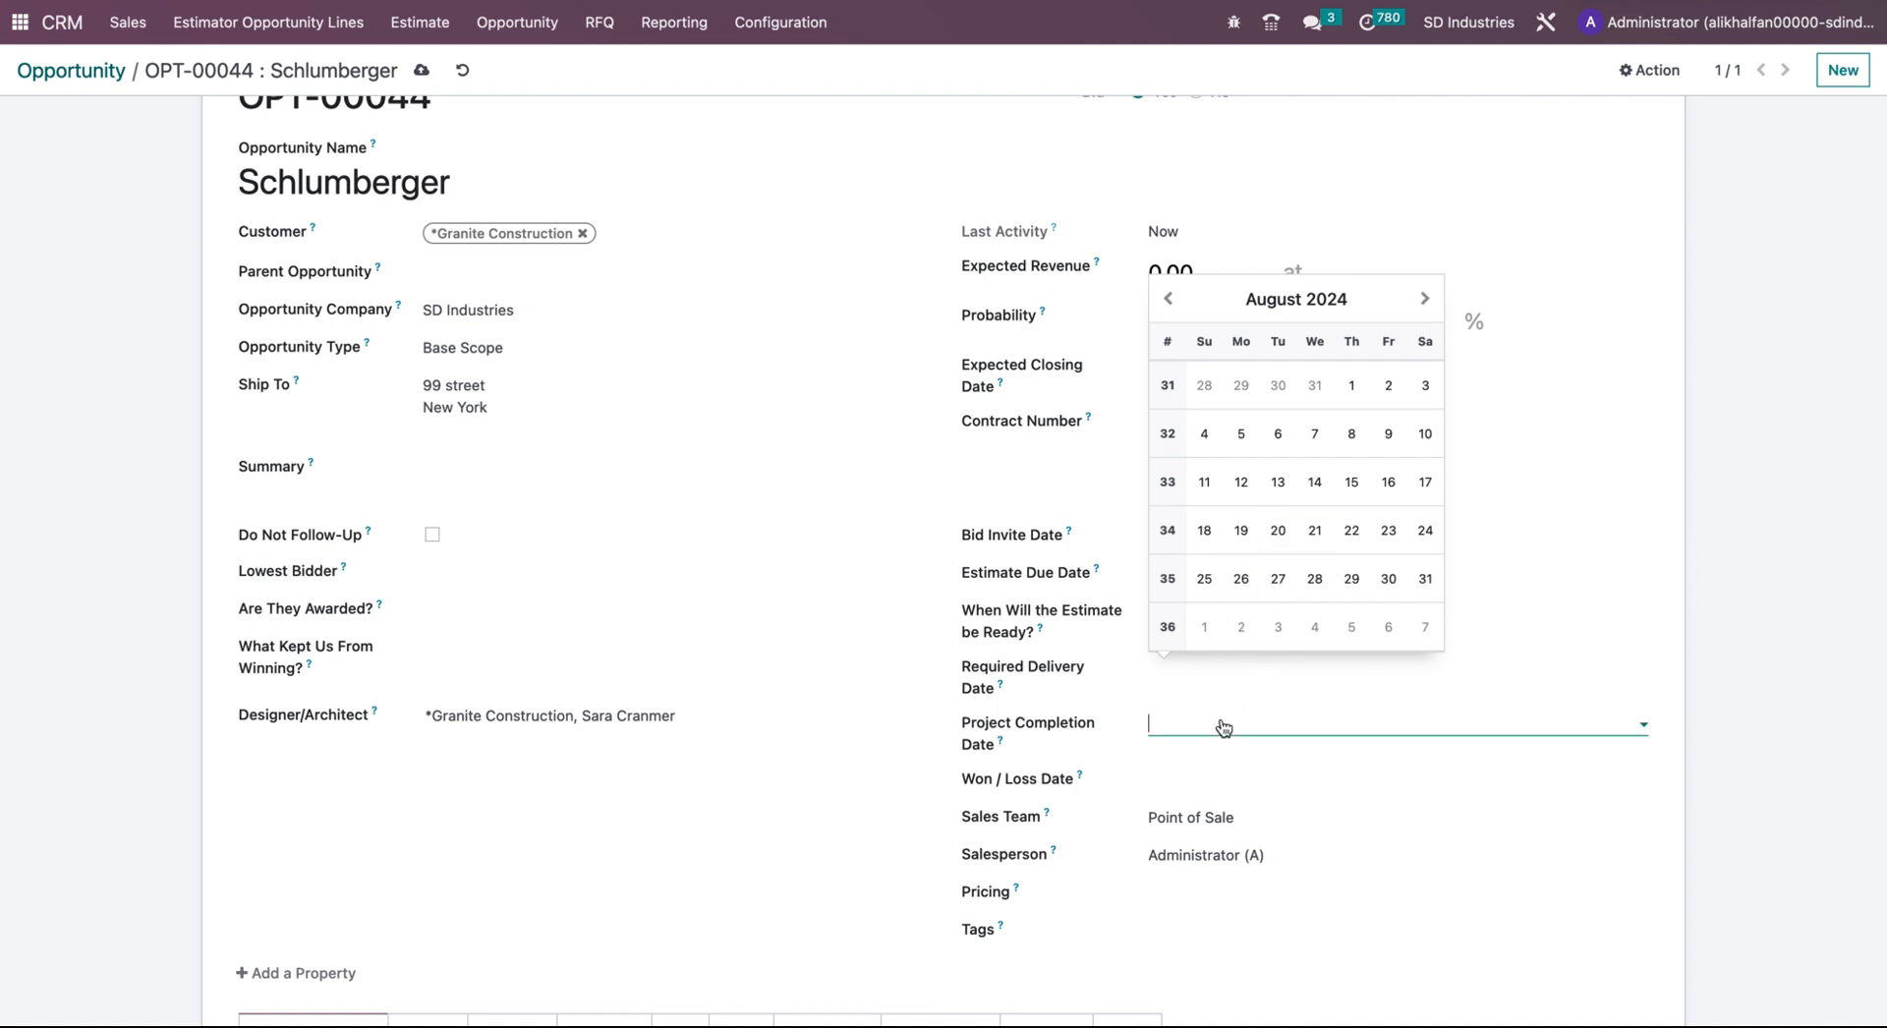
{"action": "left_click", "coordinate": [1223, 728]}
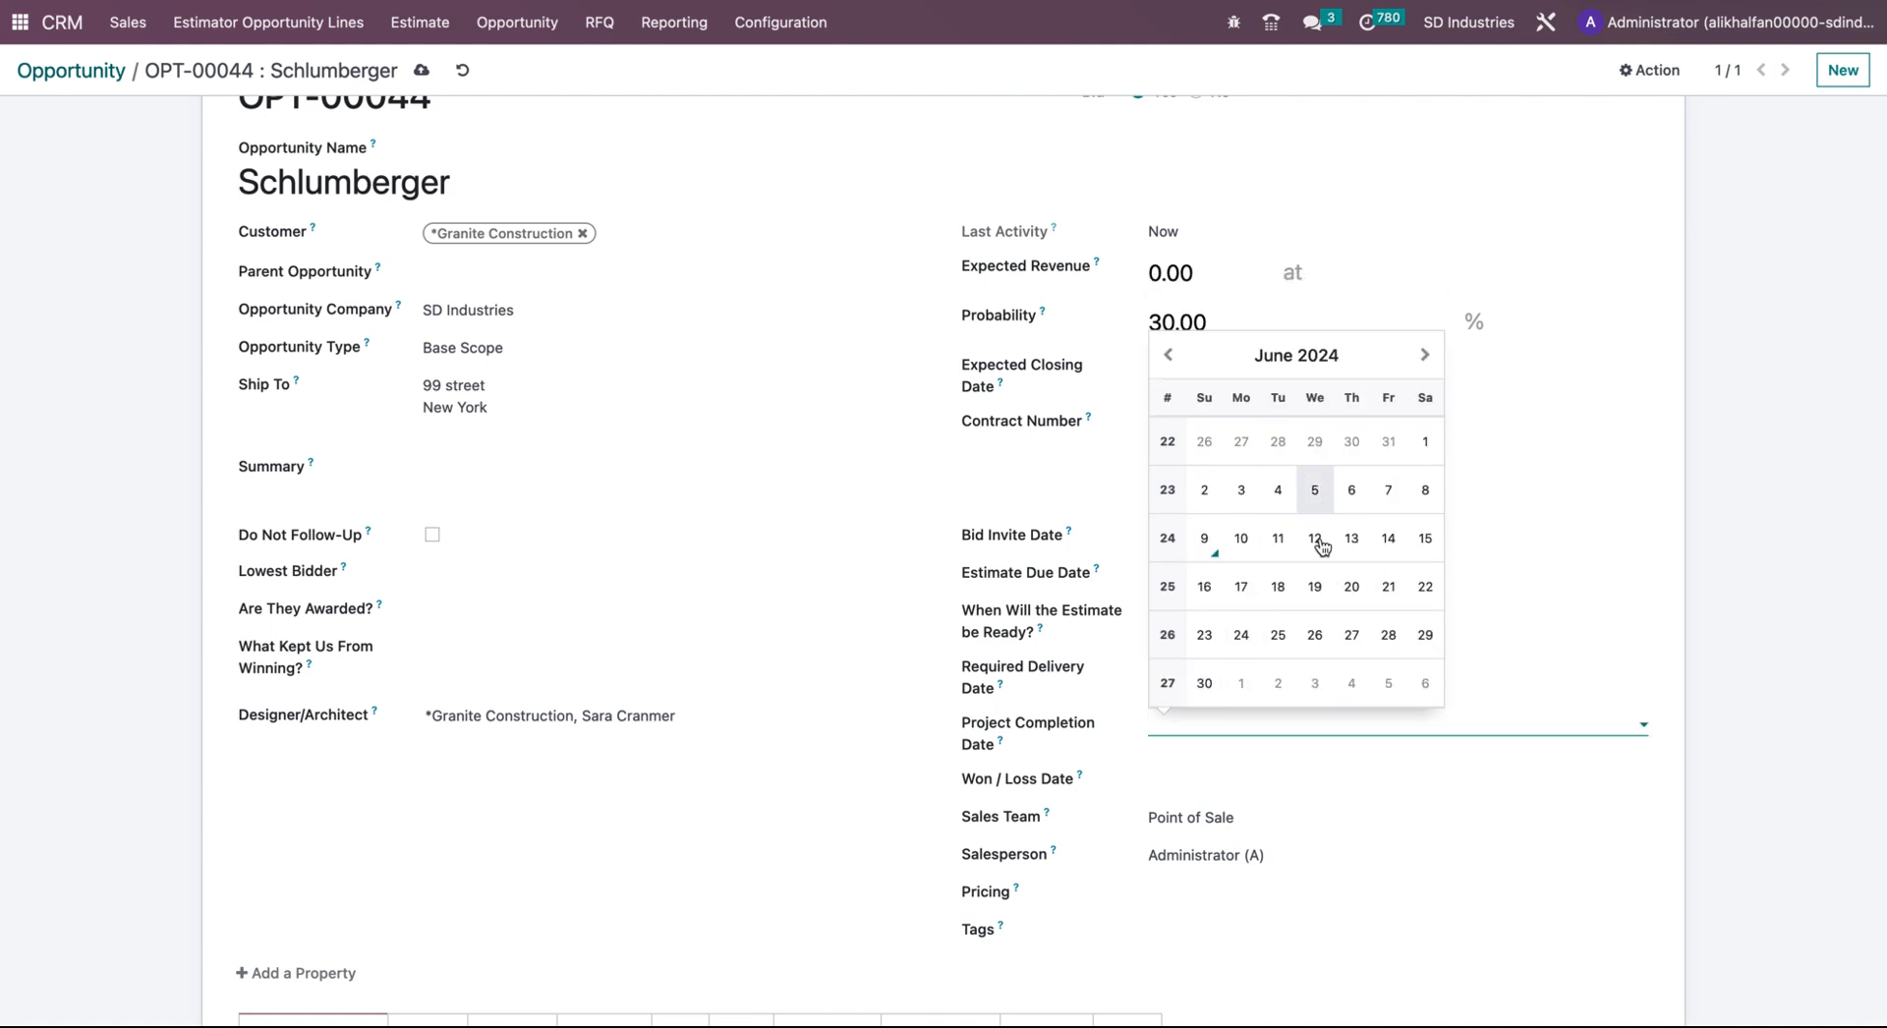
{"action": "scroll", "coordinate": [1187, 788], "scroll_direction": "down", "scroll_amount": 3}
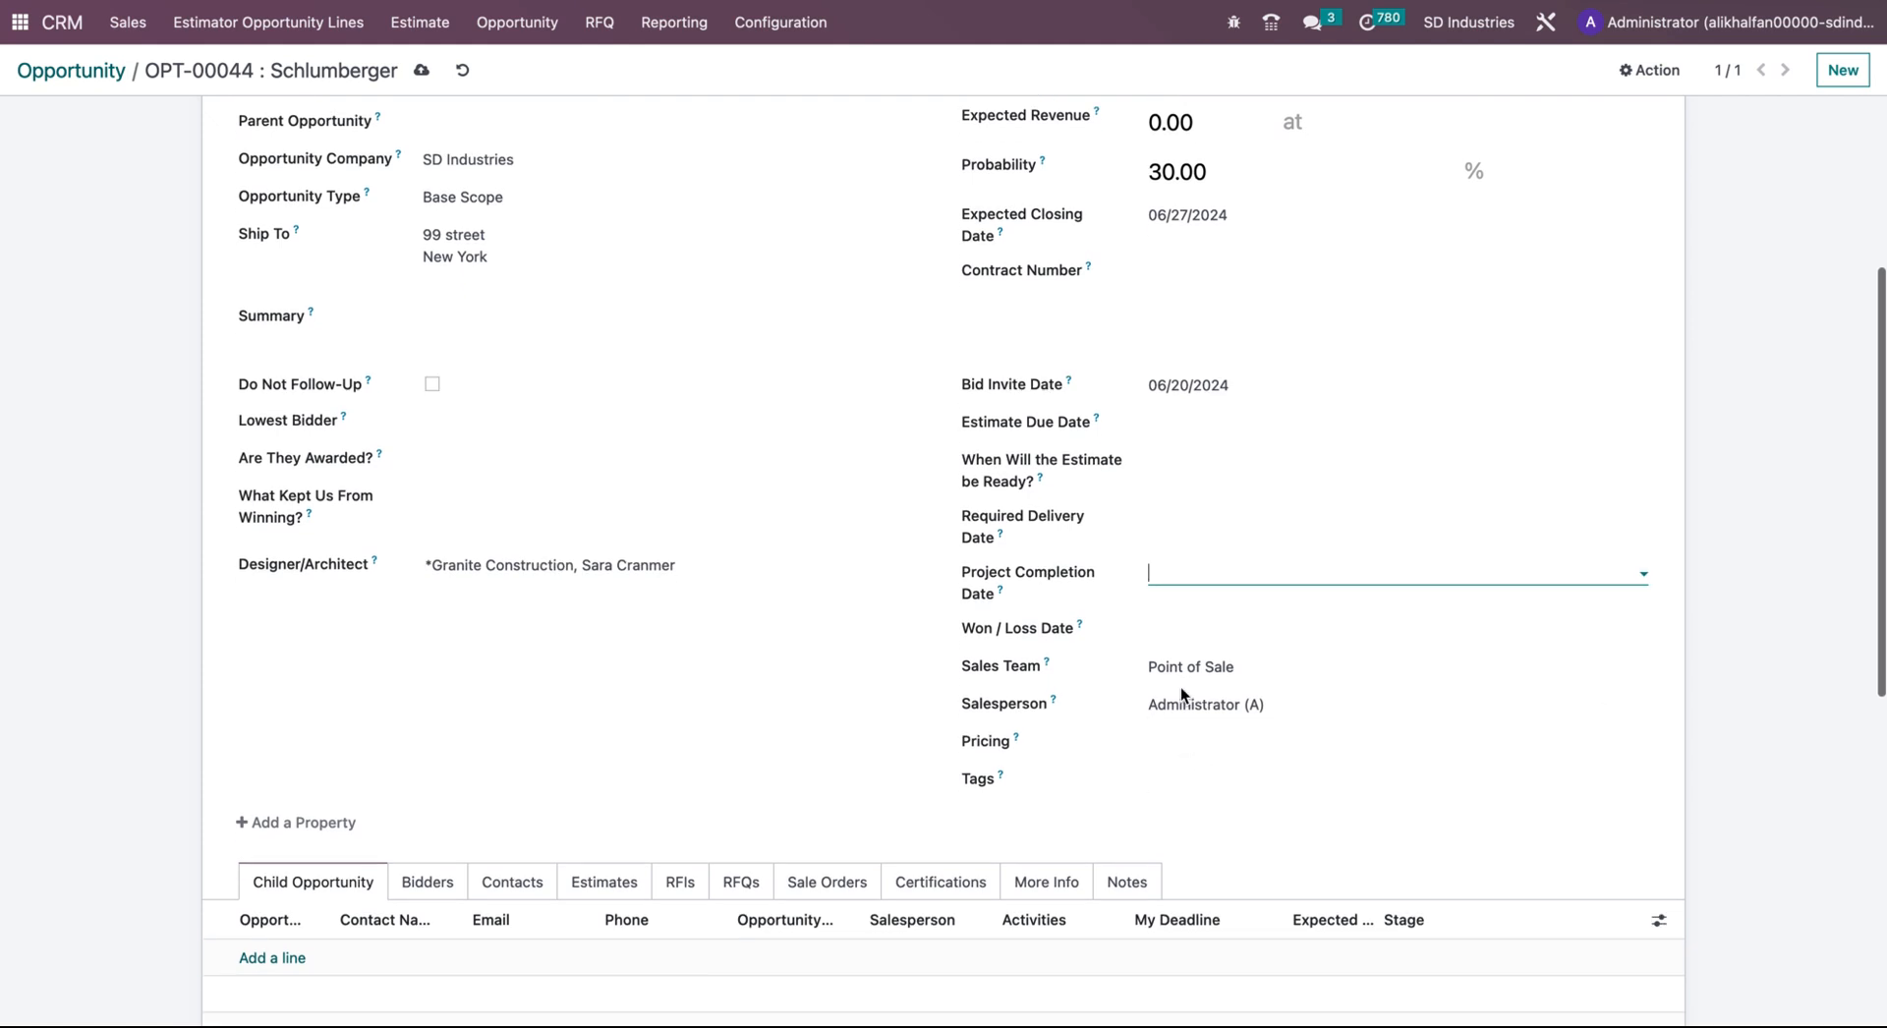
{"action": "left_click", "coordinate": [1239, 634]}
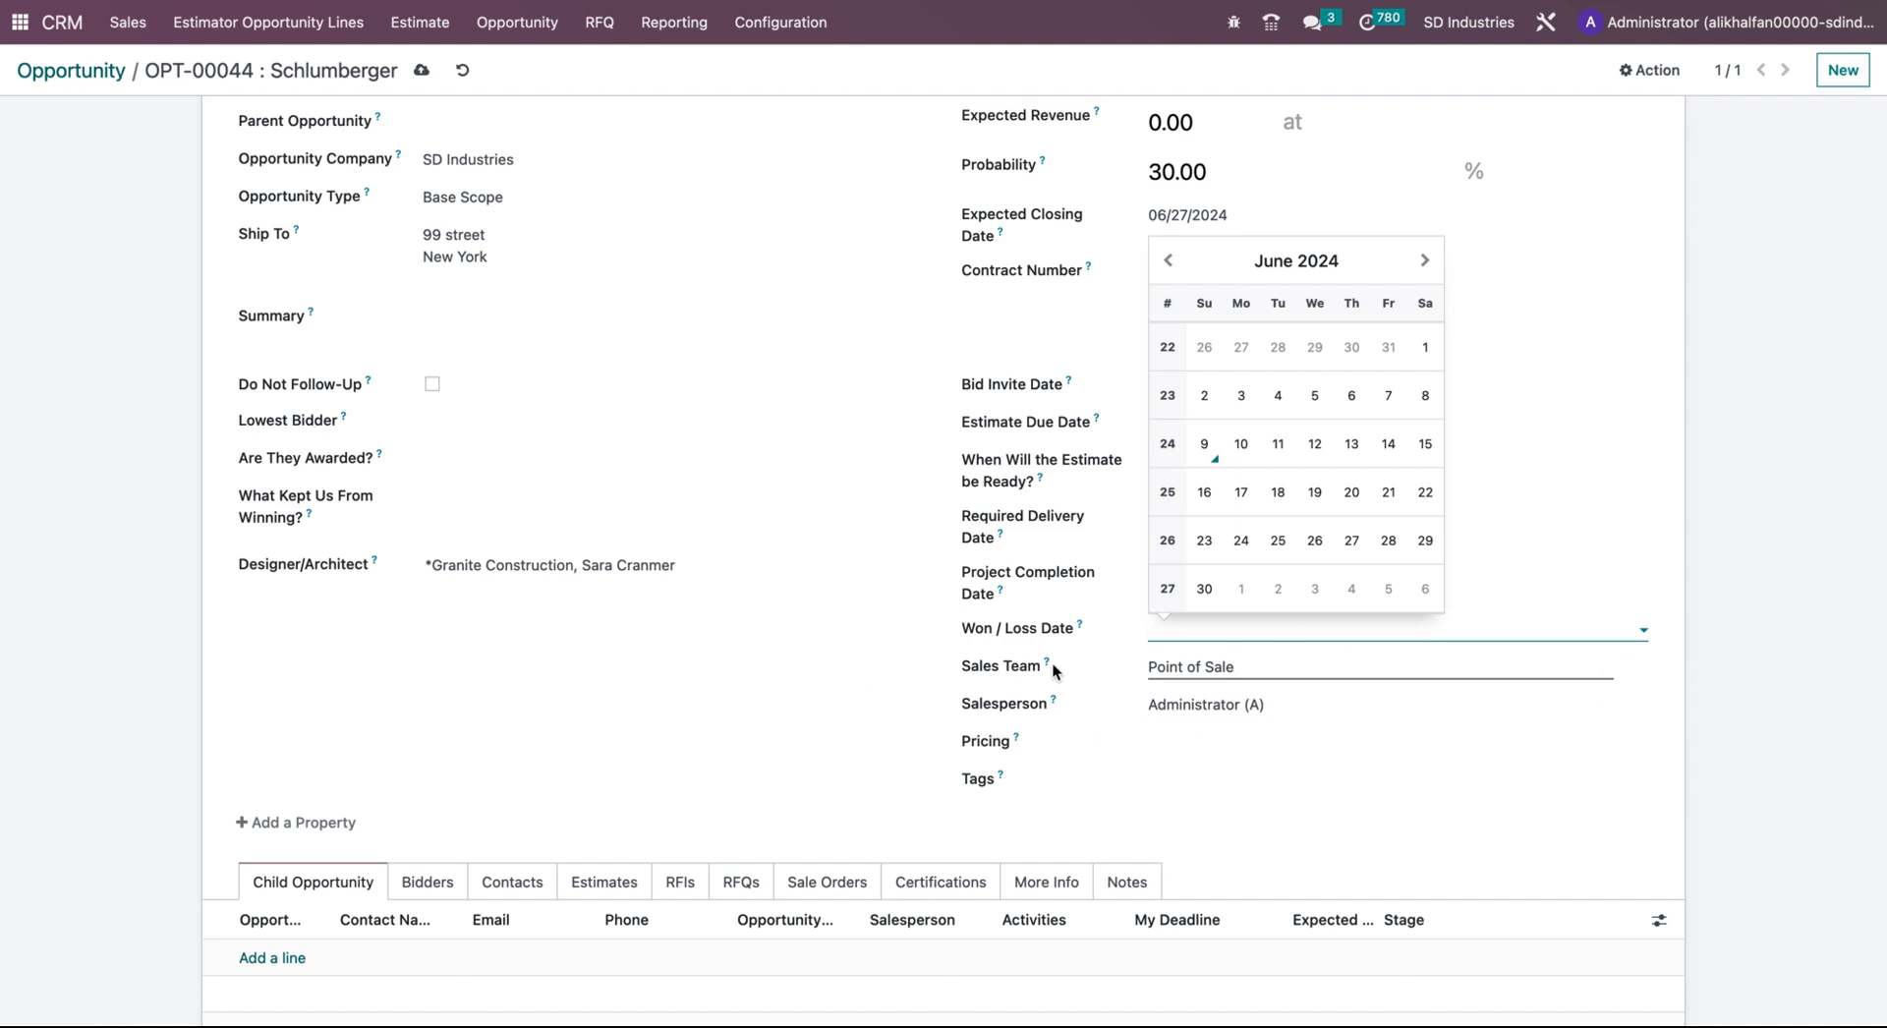
- Examine the available choices for sales team, salesperson and pricing without changing any of them
{"action": "left_click", "coordinate": [1271, 665]}
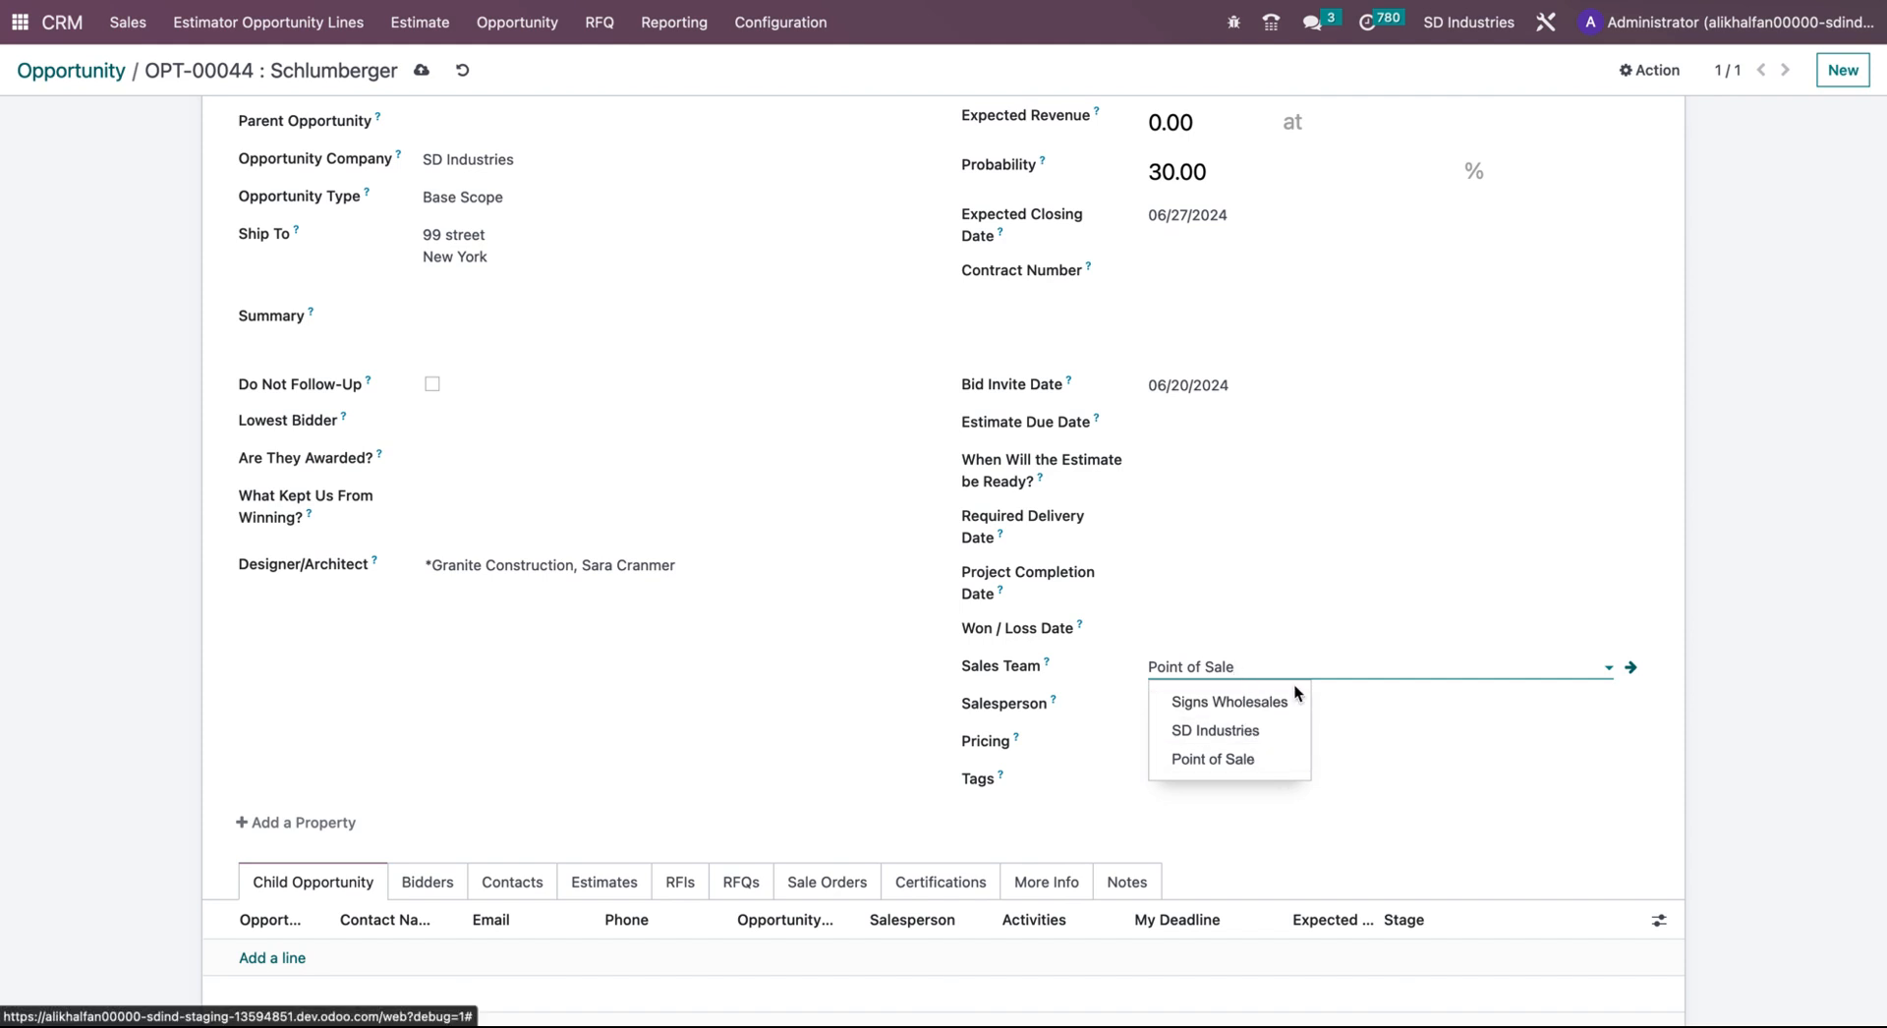
{"action": "left_click", "coordinate": [1086, 734]}
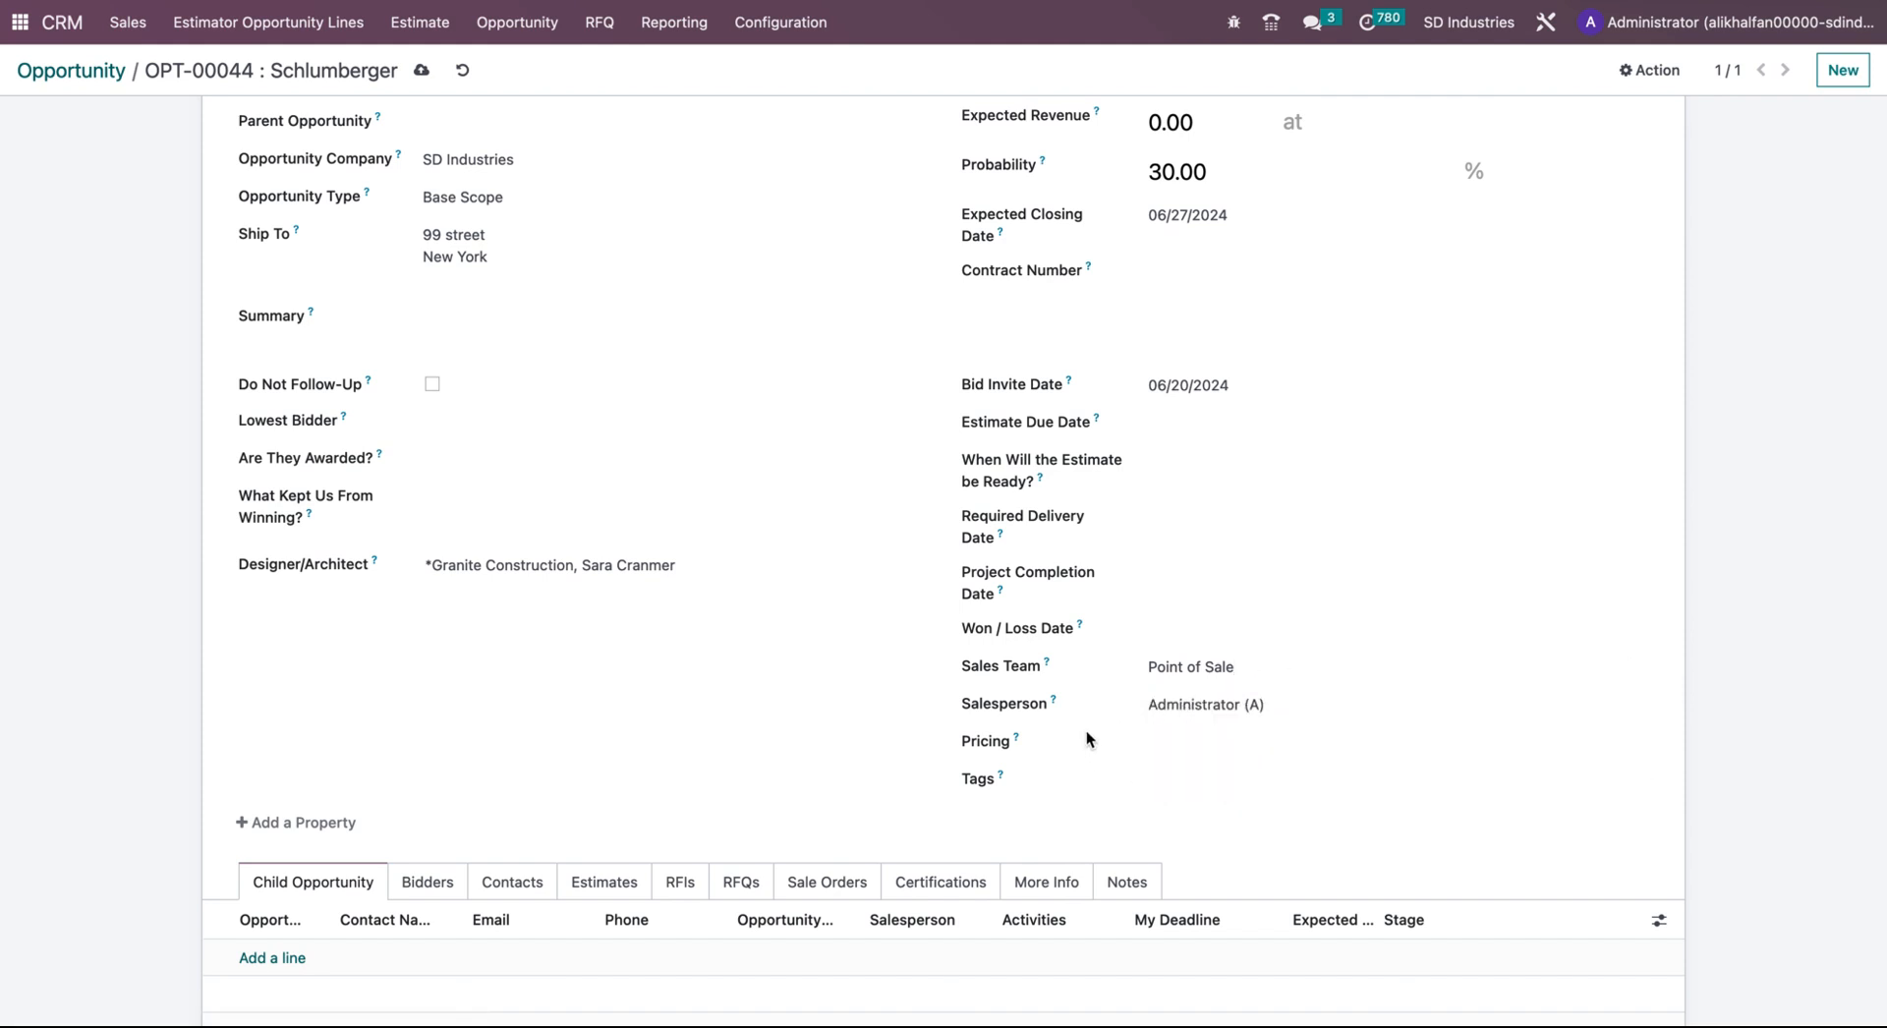
{"action": "left_click", "coordinate": [1317, 704]}
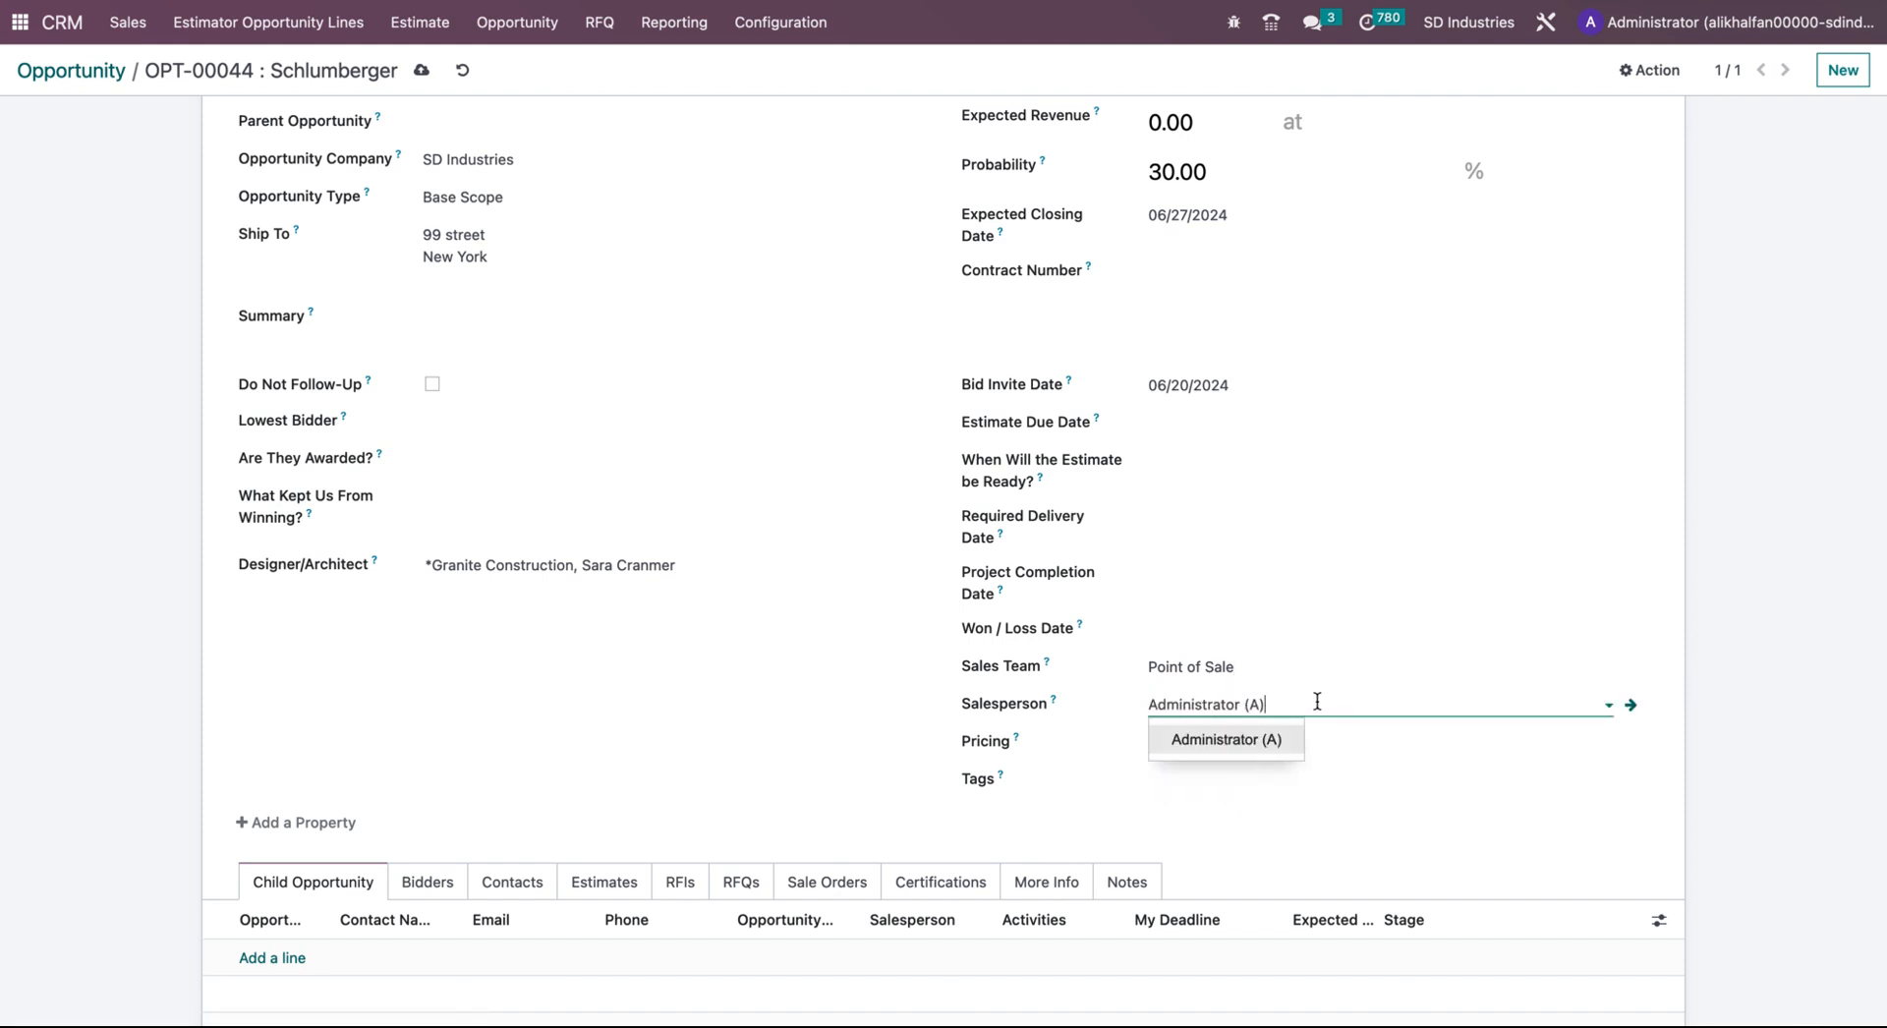
{"action": "left_click", "coordinate": [1317, 701]}
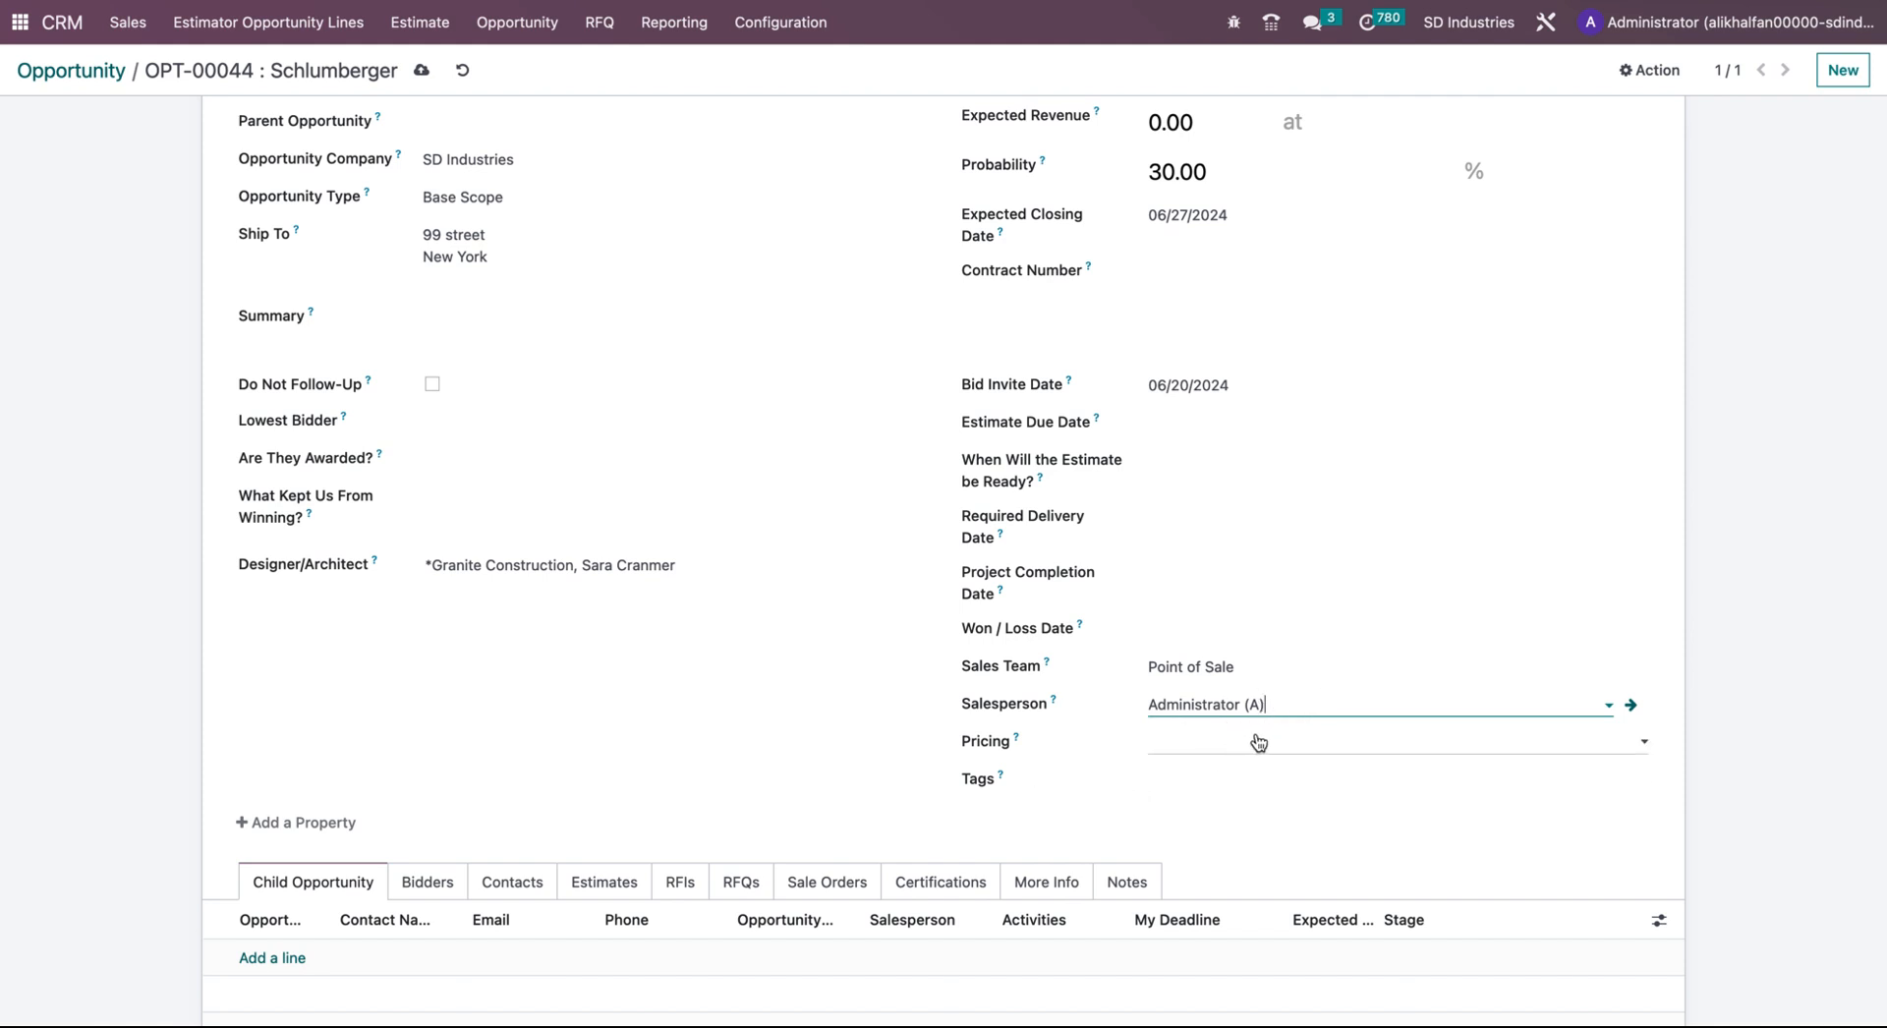
{"action": "left_click", "coordinate": [1299, 743]}
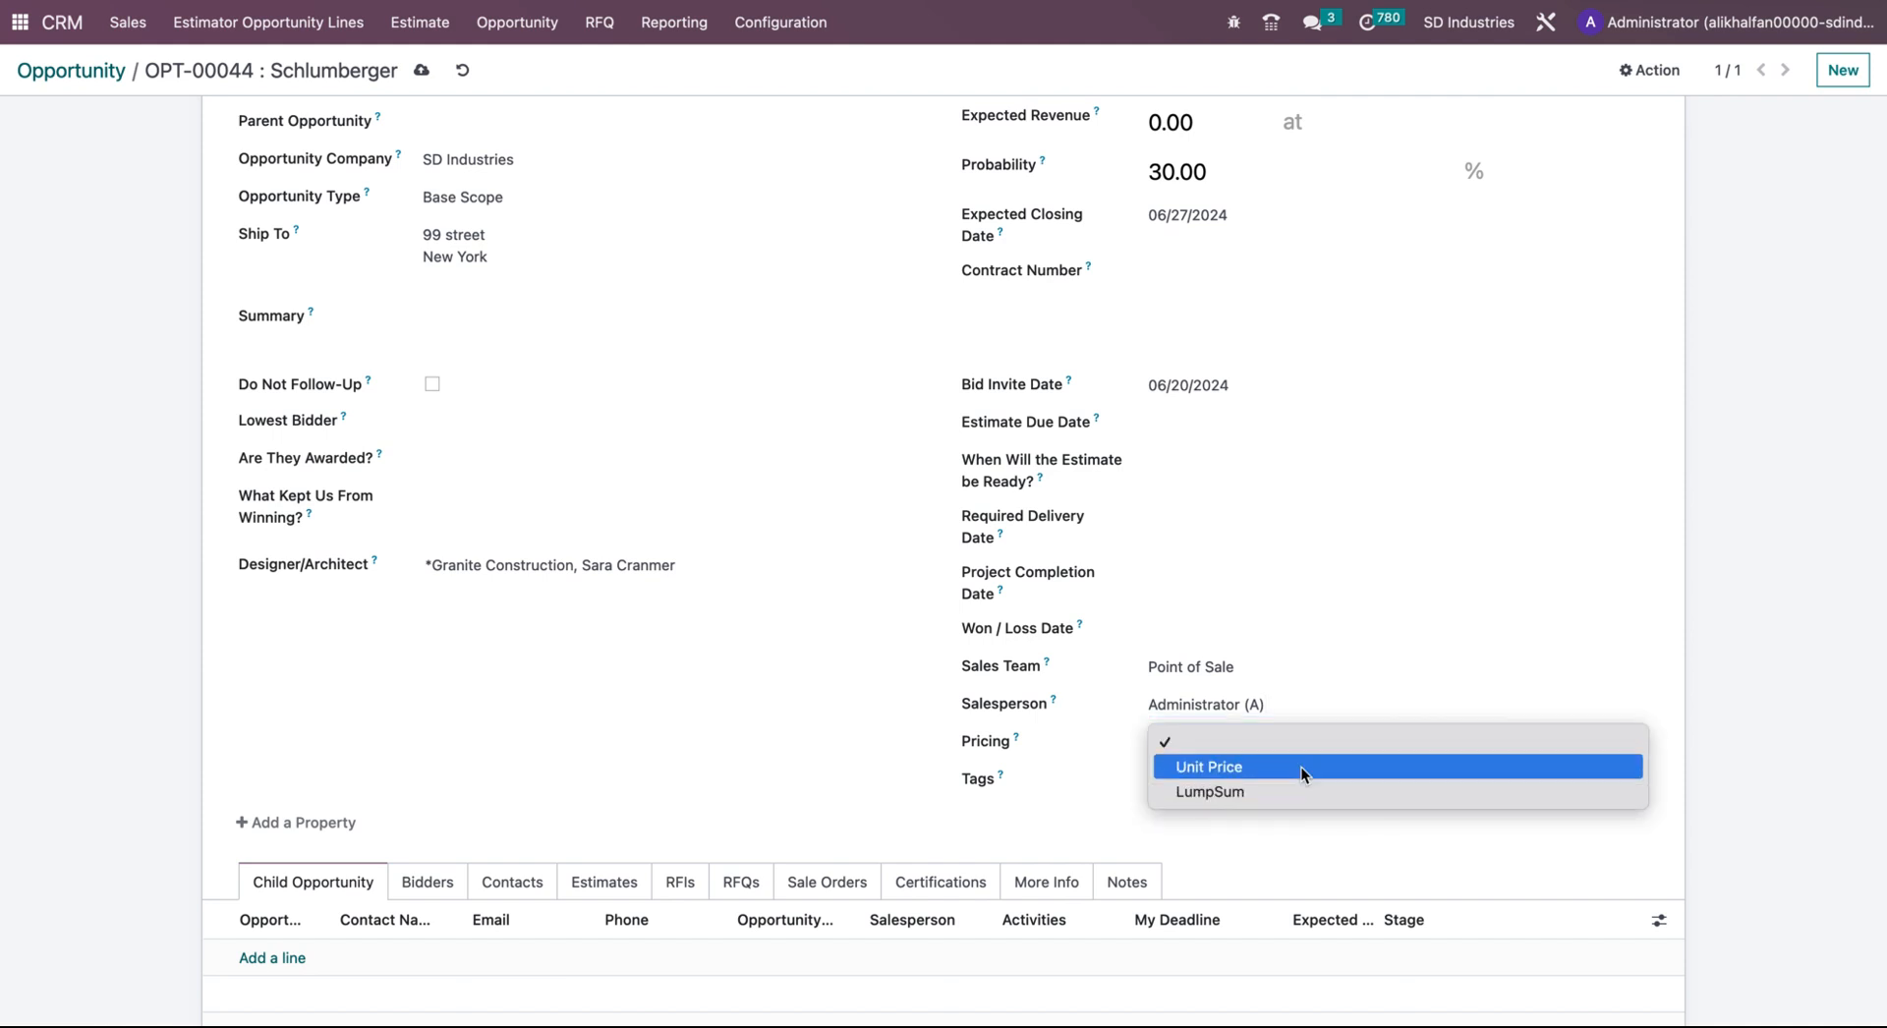
{"action": "left_click", "coordinate": [1116, 818]}
- Review the full list of opportunity tags and the blank tag creation form, then discard the new tag
{"action": "left_click", "coordinate": [1268, 781]}
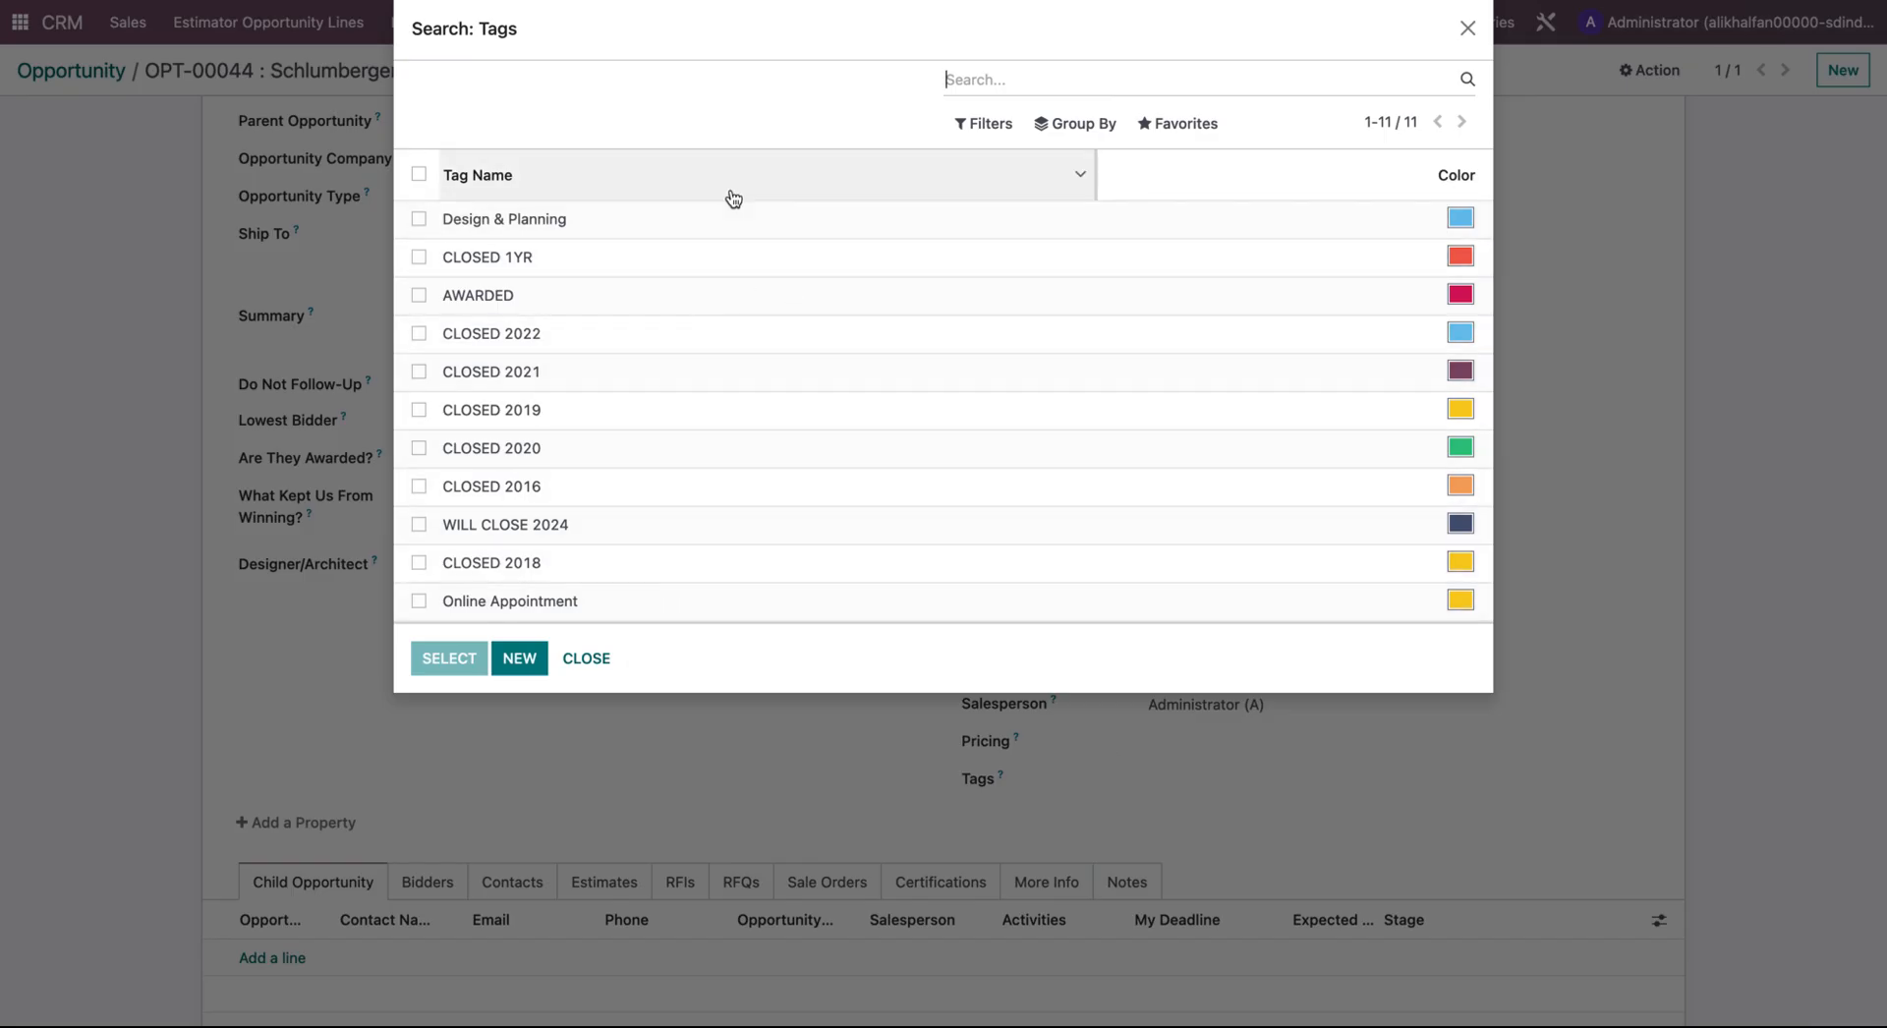
{"action": "left_click", "coordinate": [519, 658]}
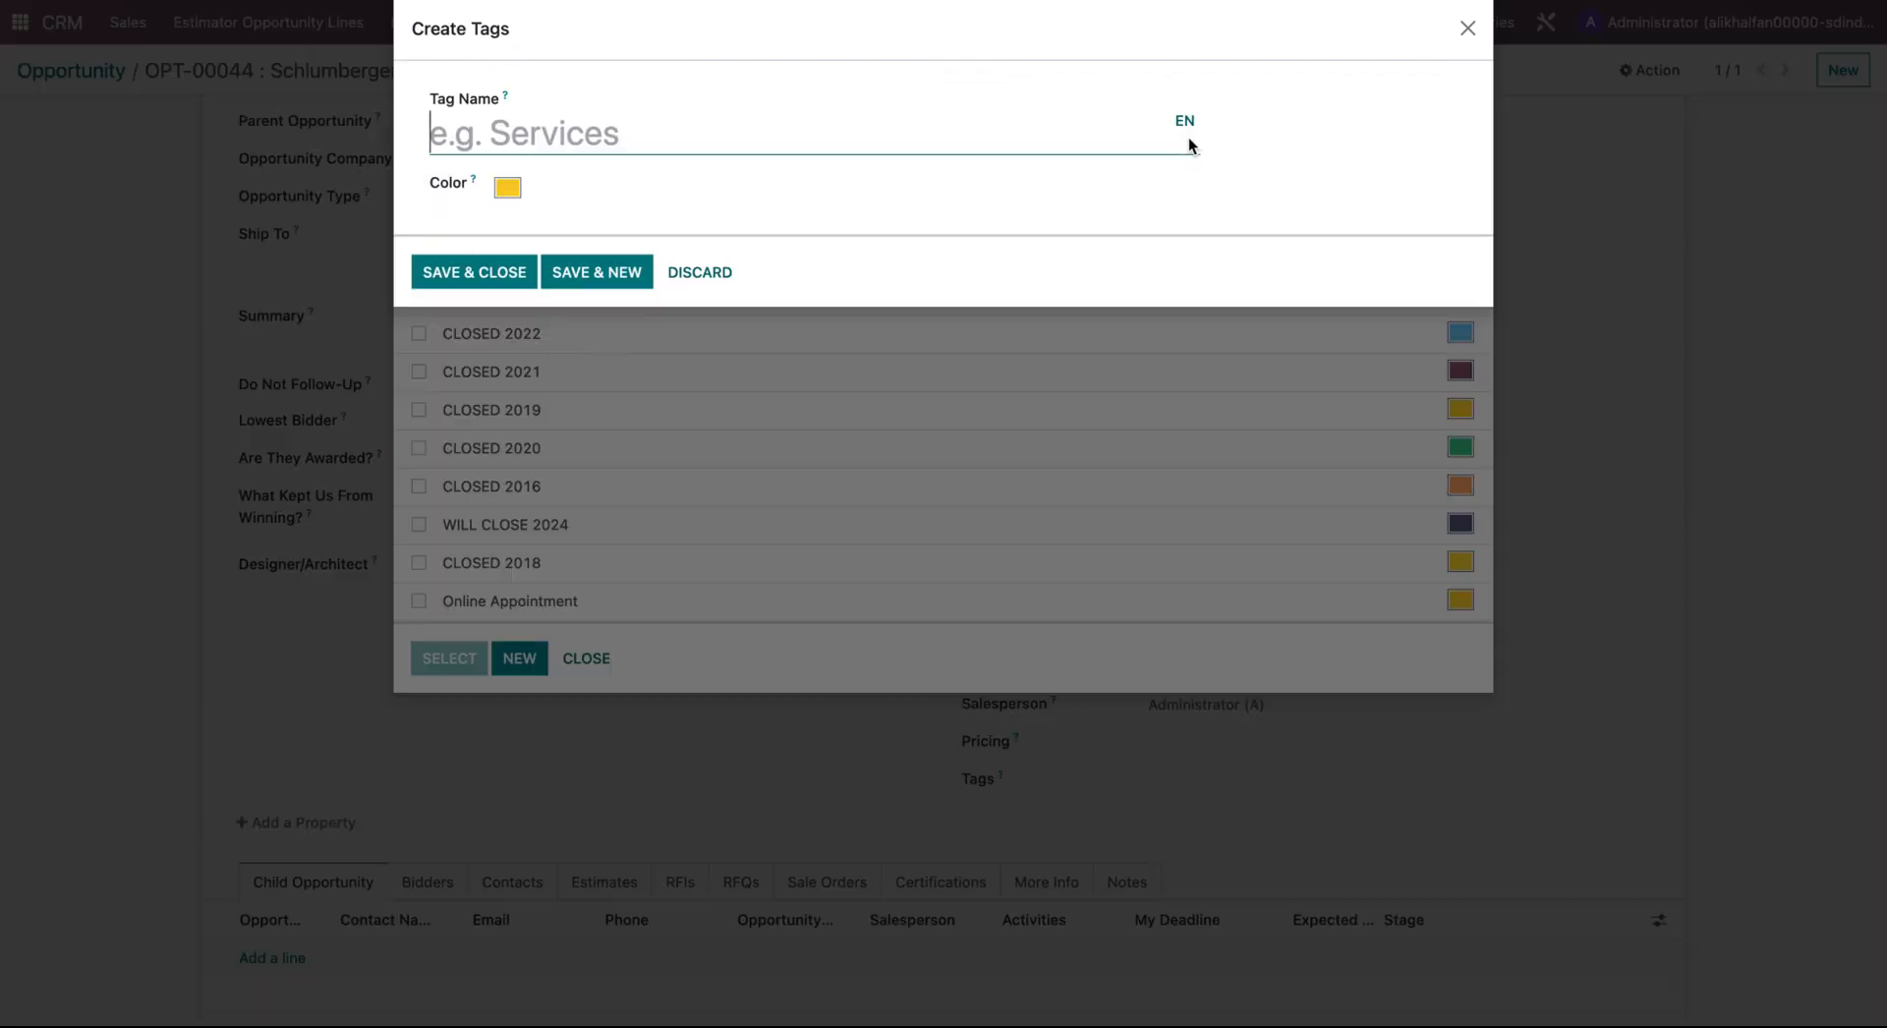
{"action": "left_click", "coordinate": [704, 272]}
- Compare the opportunity's fields with Bid set to No and to Yes, leaving Bid on Yes
{"action": "scroll", "coordinate": [1236, 462], "scroll_direction": "up", "scroll_amount": 4}
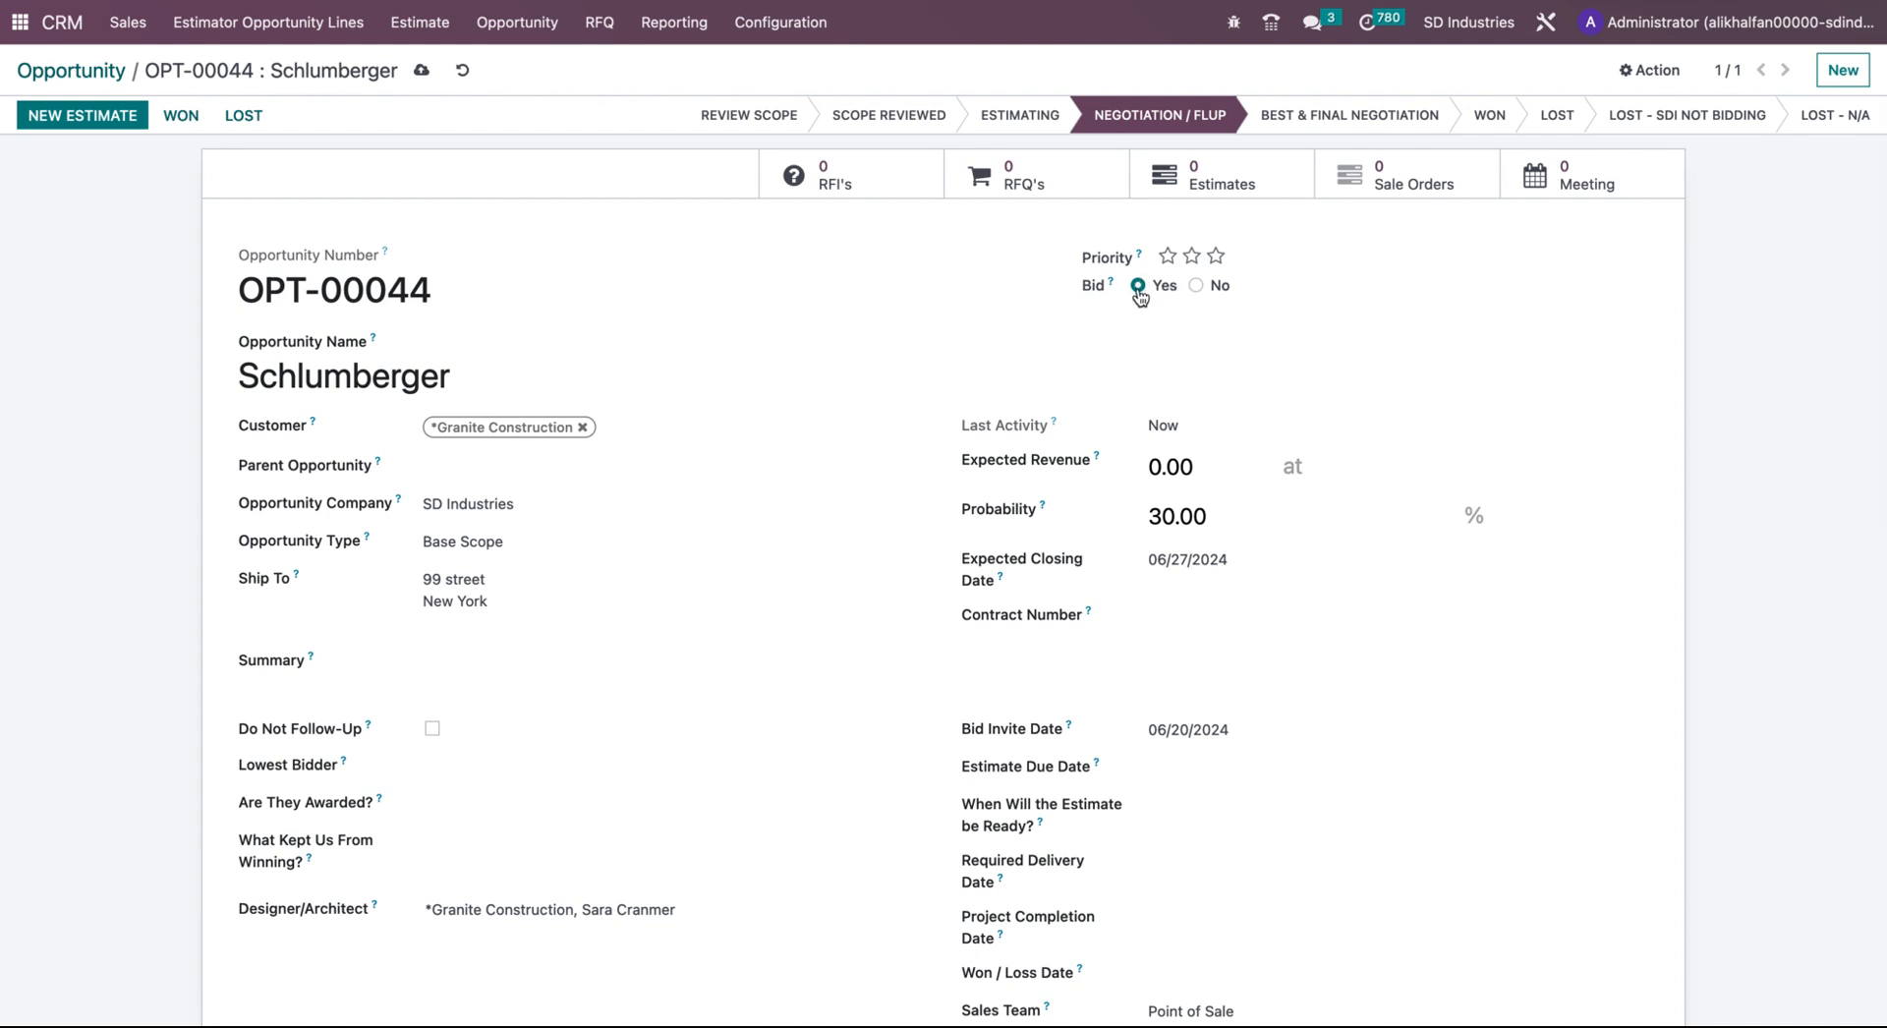
{"action": "left_click", "coordinate": [1196, 286]}
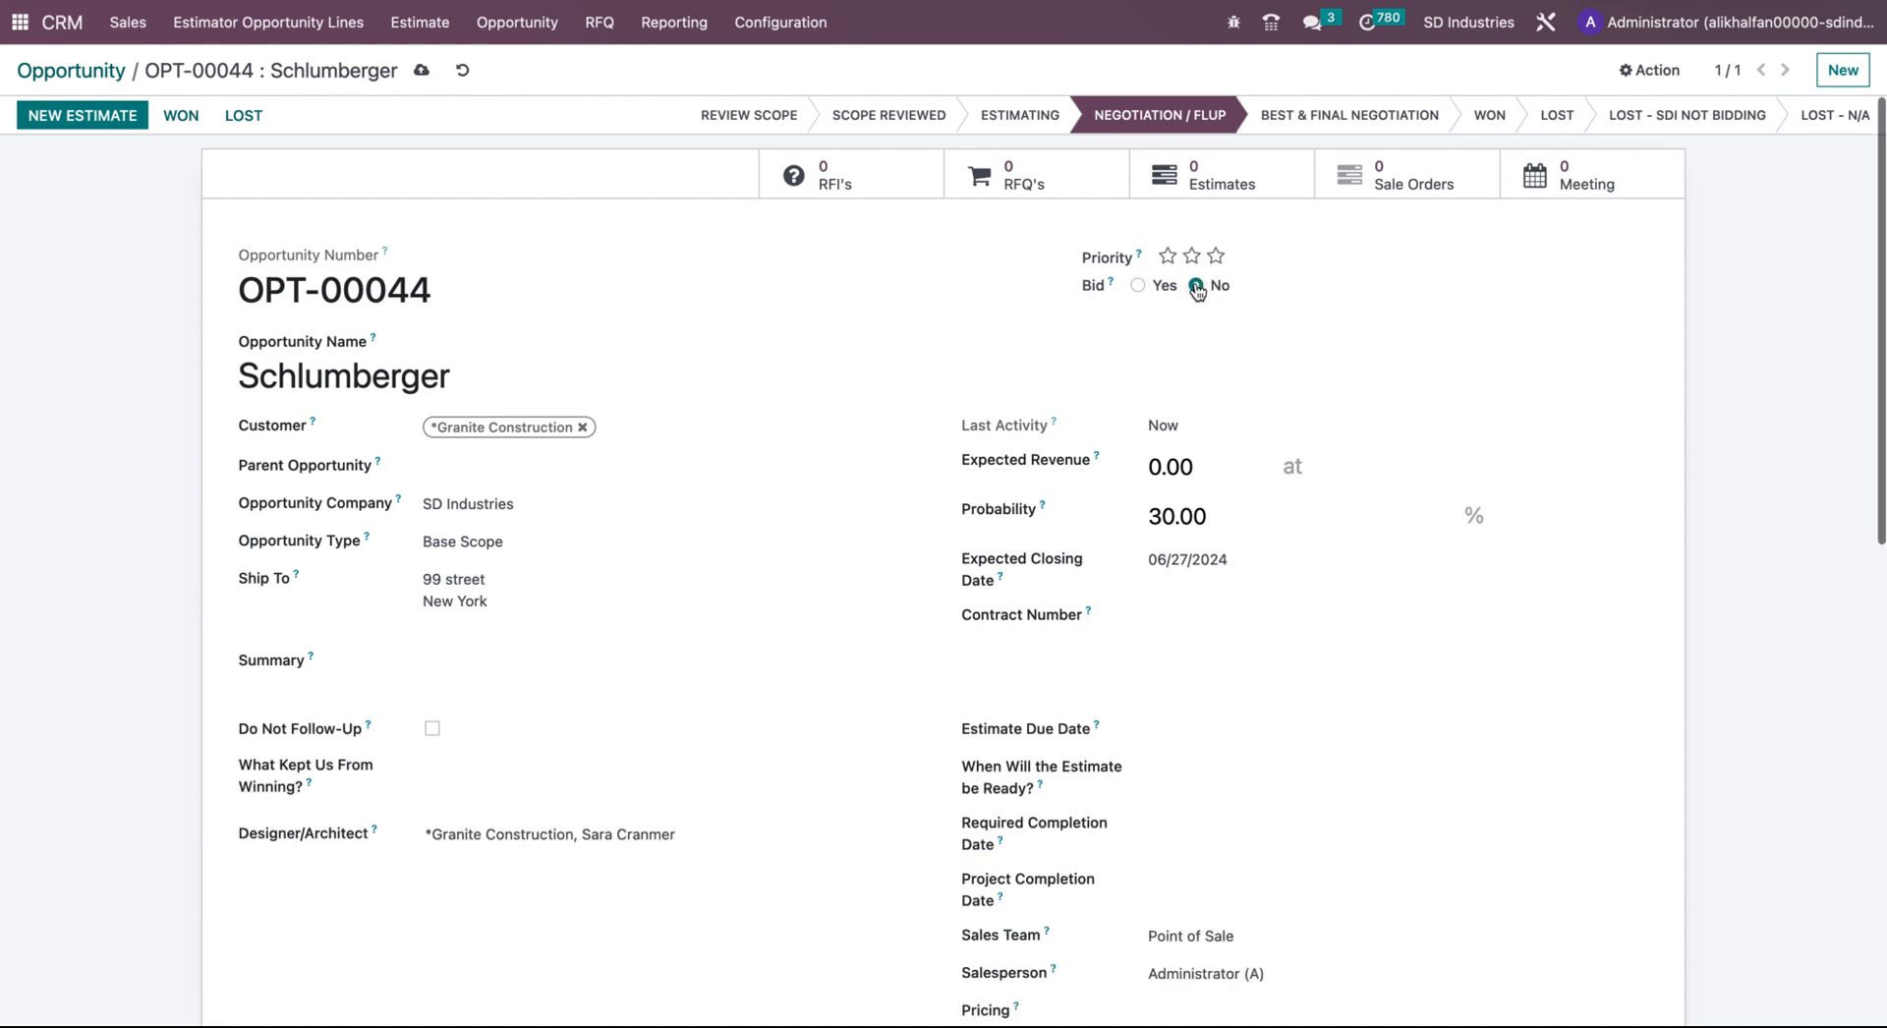
{"action": "scroll", "coordinate": [1011, 535], "scroll_direction": "down", "scroll_amount": 3}
{"action": "scroll", "coordinate": [1010, 534], "scroll_direction": "up", "scroll_amount": 1}
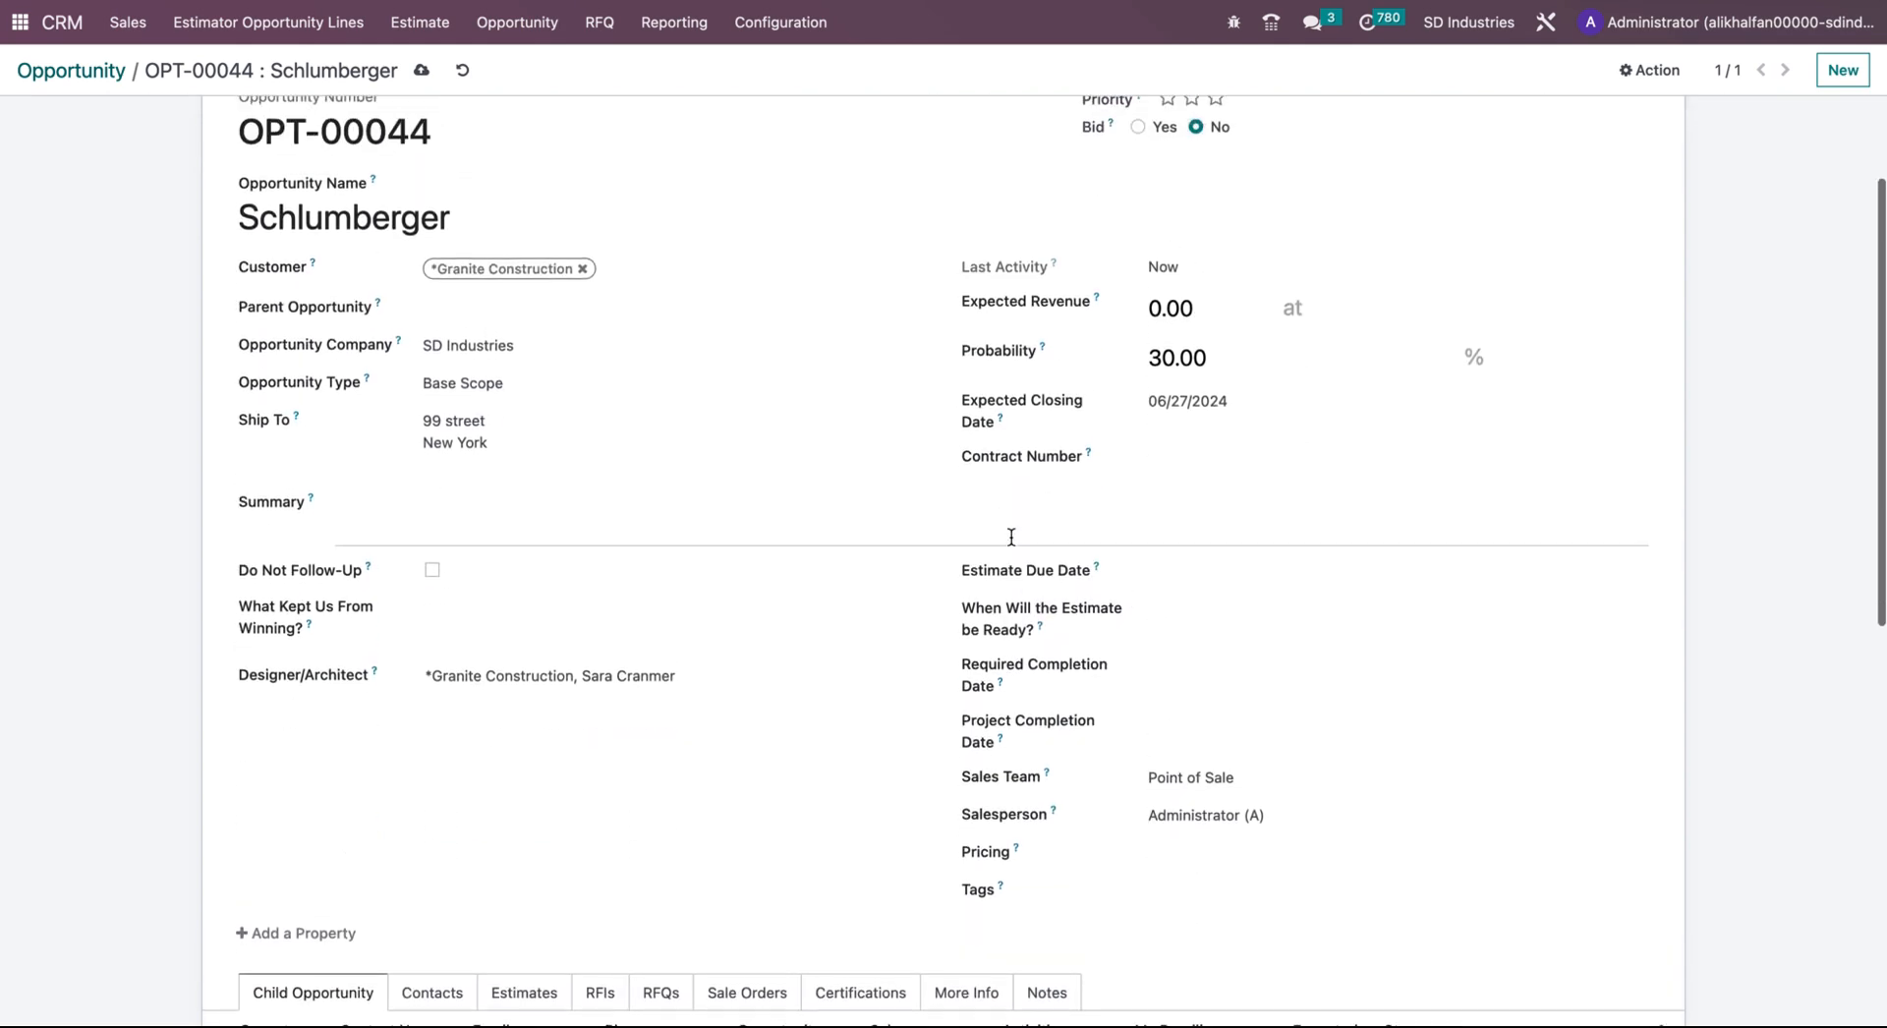
{"action": "left_click", "coordinate": [1147, 126]}
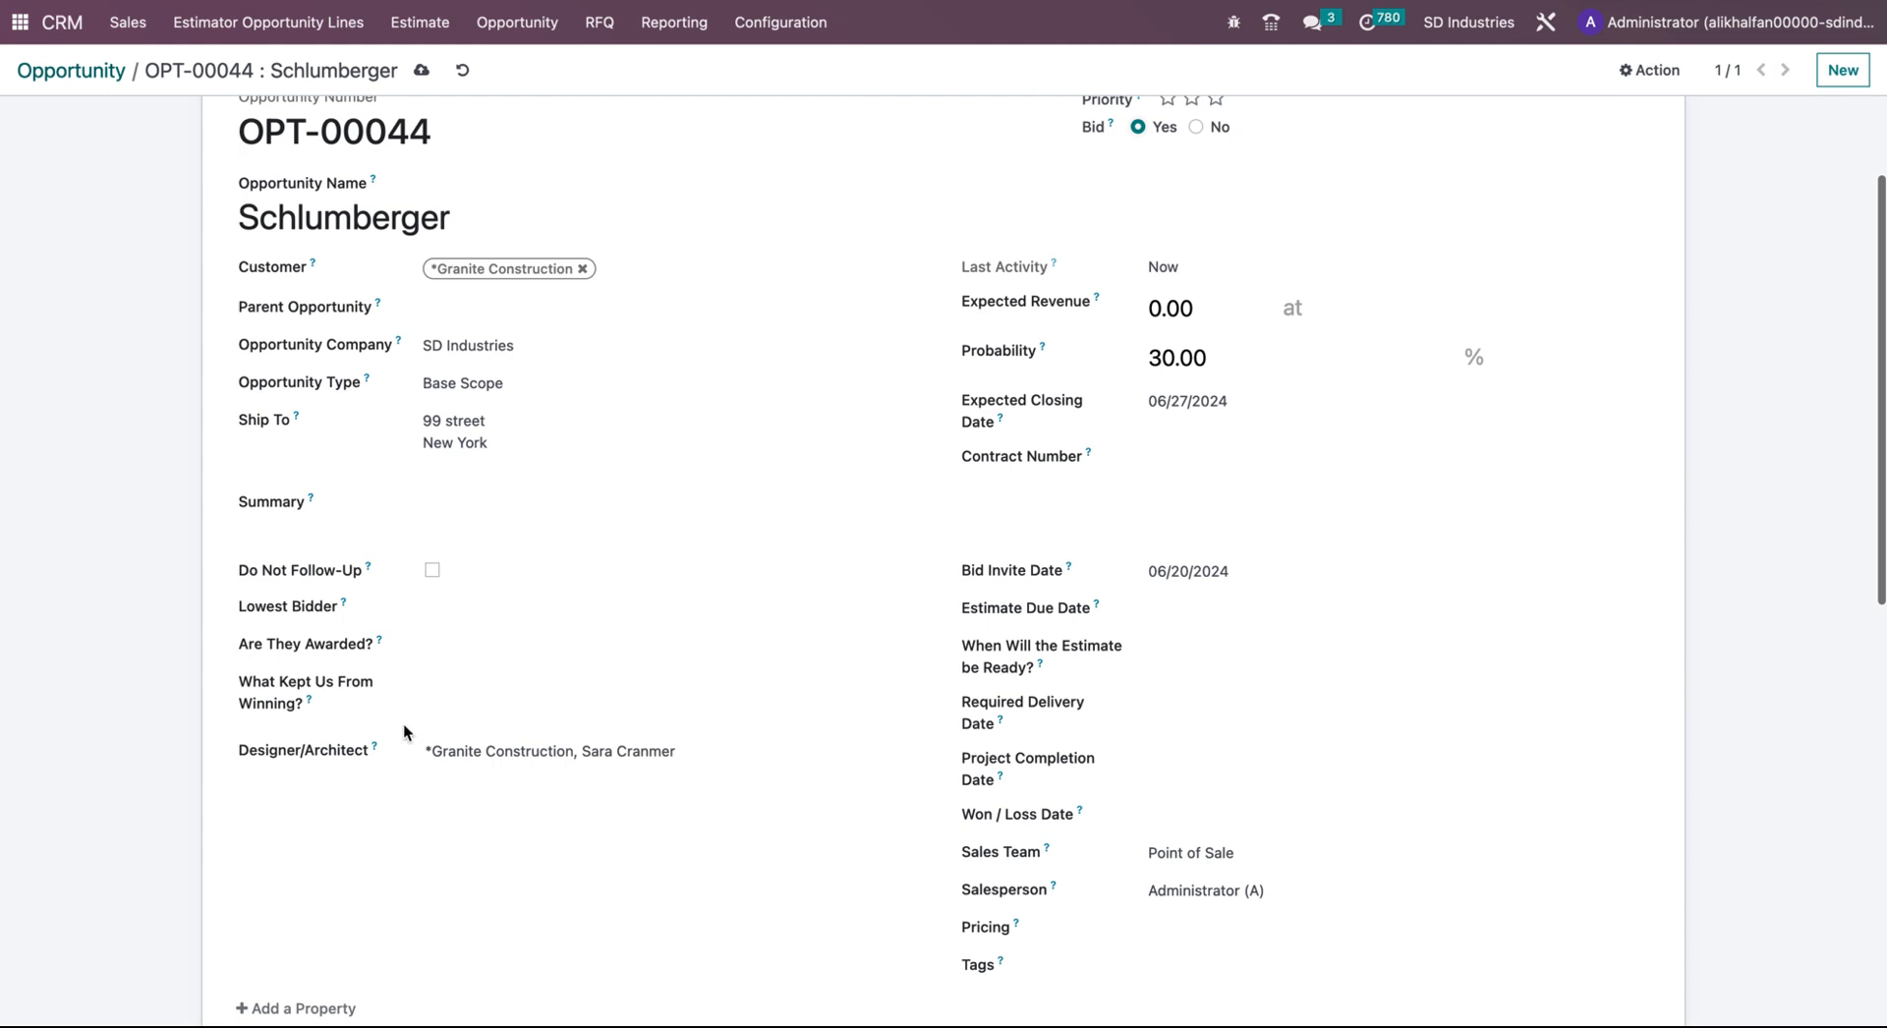
{"action": "left_click", "coordinate": [1194, 129]}
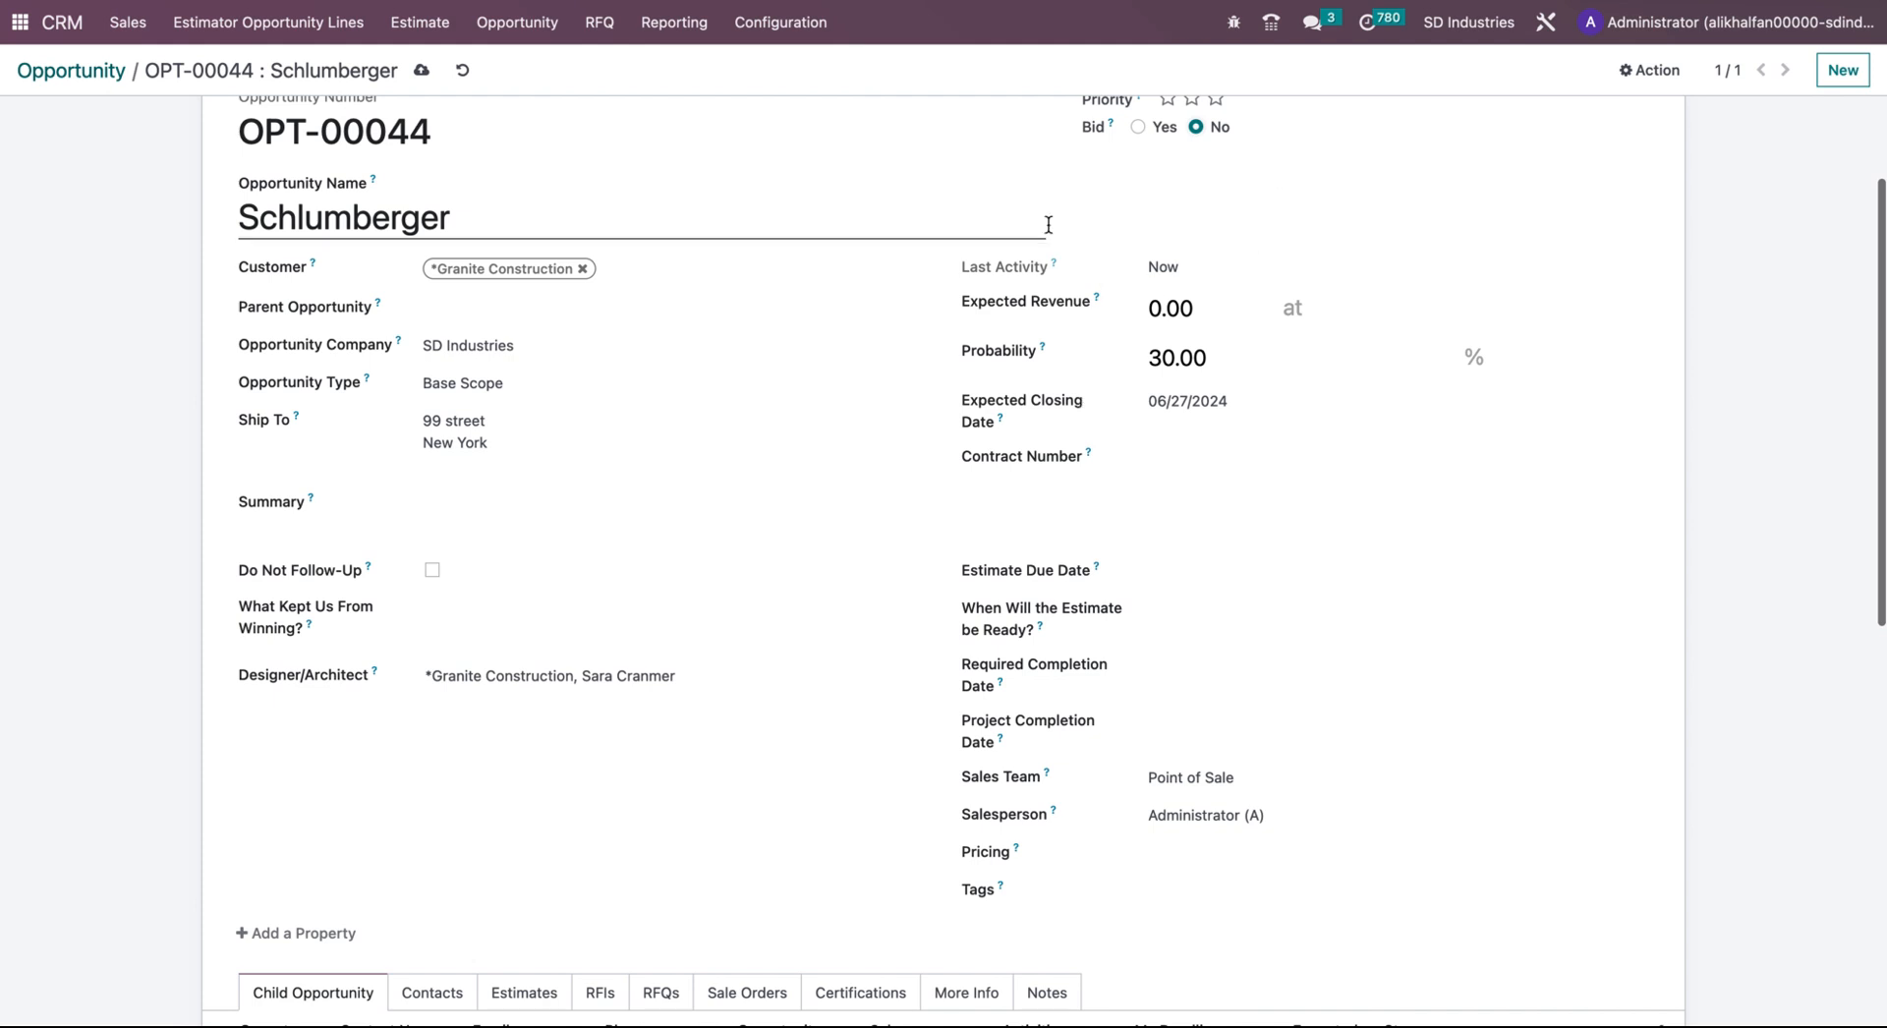
{"action": "scroll", "coordinate": [977, 406], "scroll_direction": "up", "scroll_amount": 3}
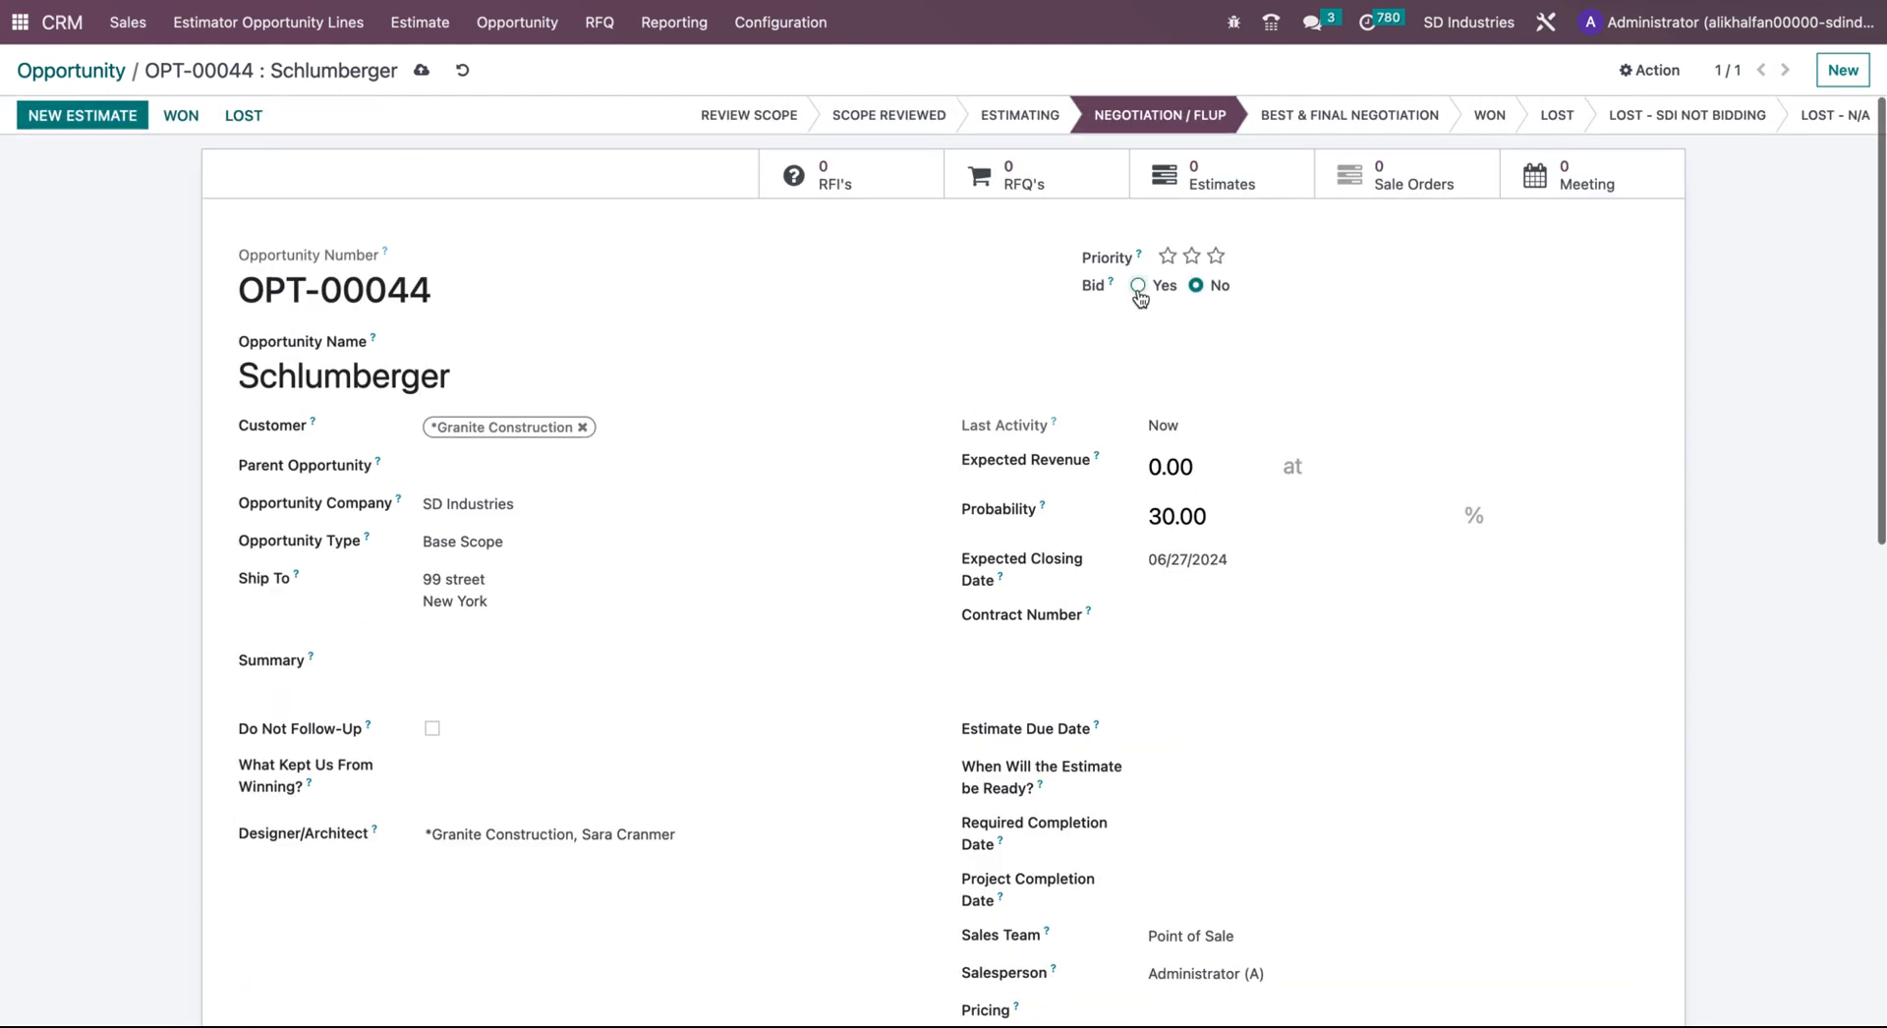
{"action": "left_click", "coordinate": [1138, 286]}
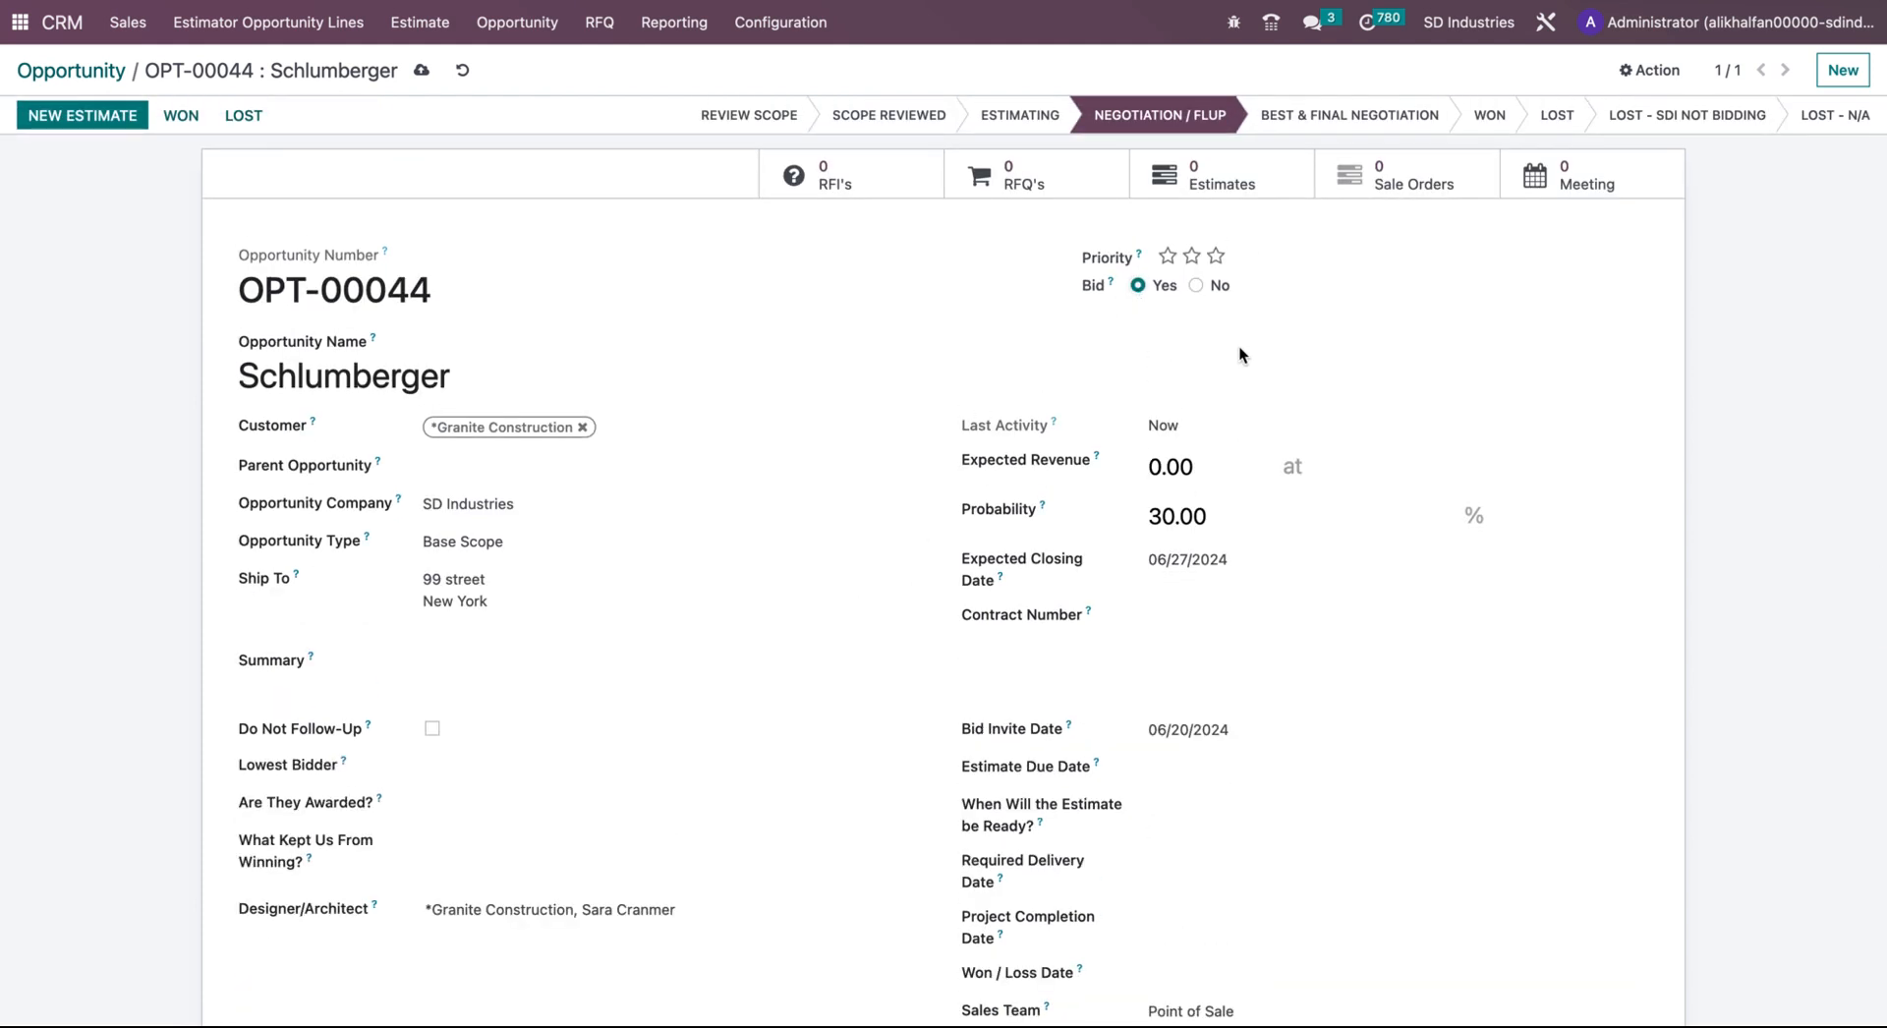
- Set the opportunity's priority to three stars and save the record
{"action": "left_click", "coordinate": [1216, 258]}
{"action": "scroll", "coordinate": [927, 708], "scroll_direction": "down", "scroll_amount": 3}
{"action": "scroll", "coordinate": [927, 707], "scroll_direction": "up", "scroll_amount": 3}
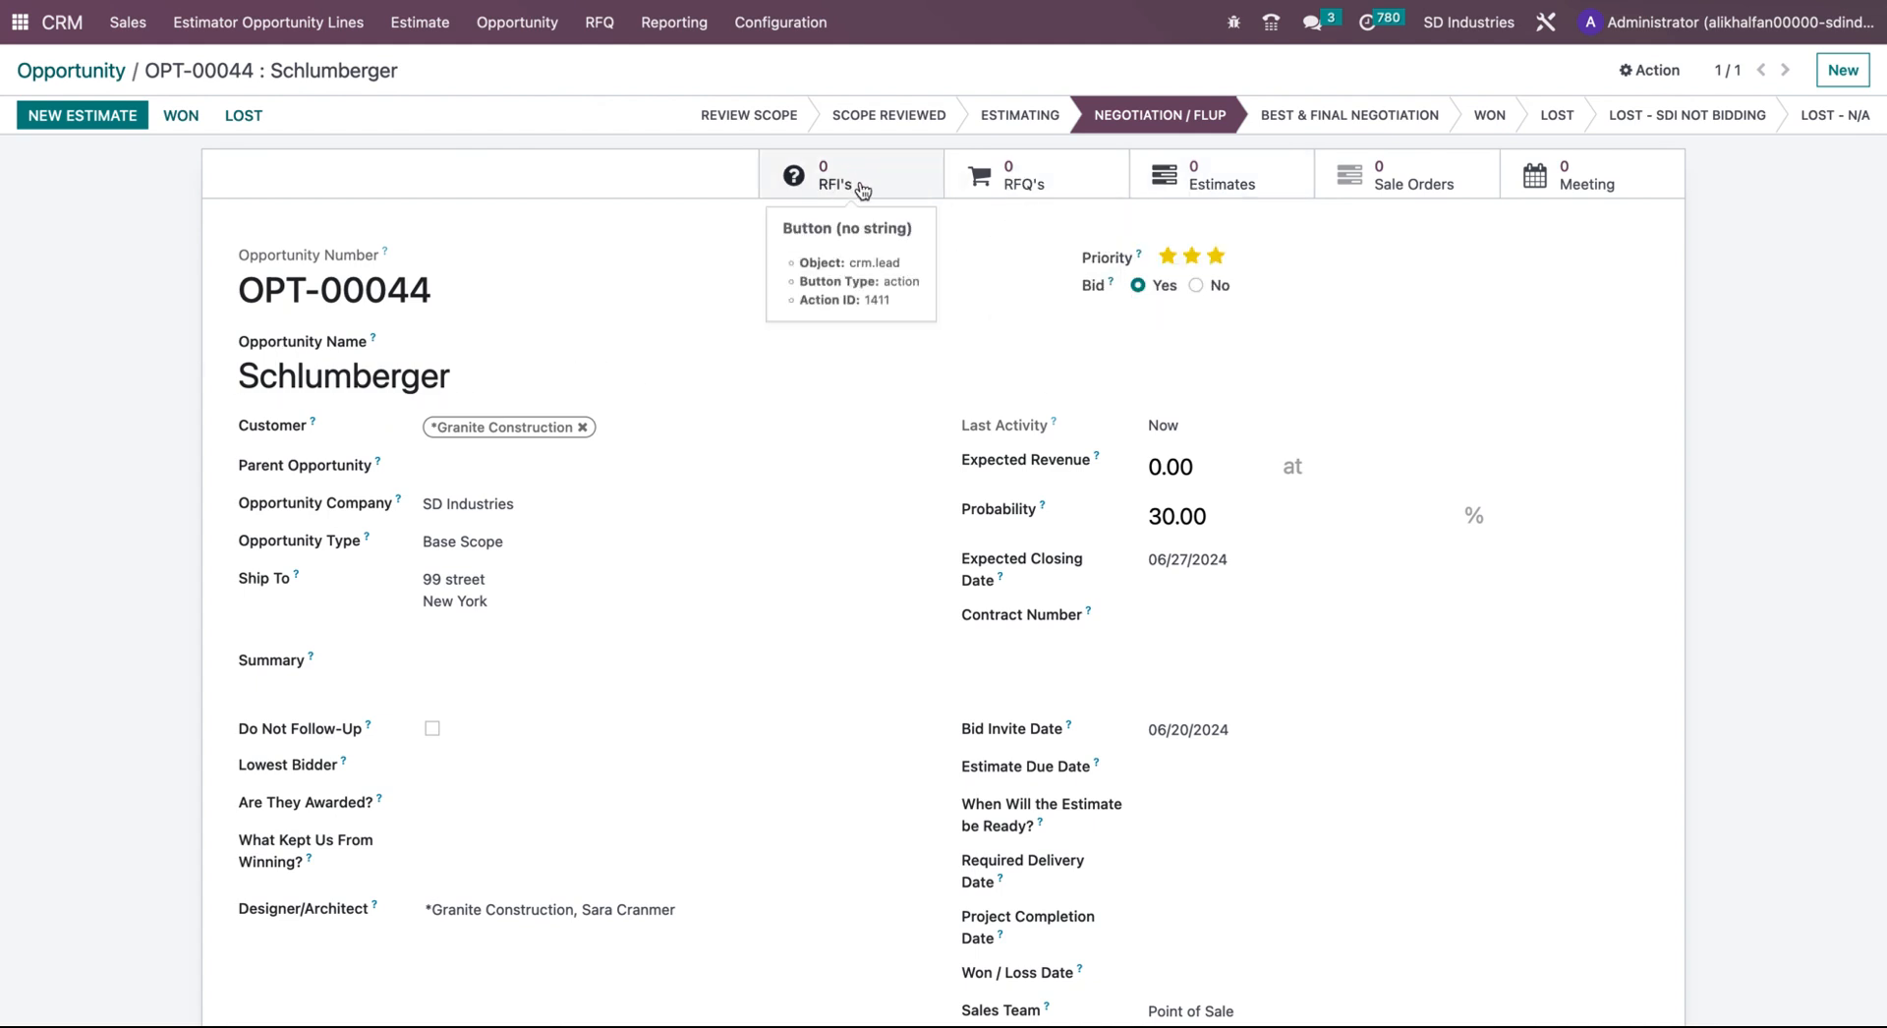
- Examine the opportunity's details and its contacts, estimates and bidders lists
{"action": "scroll", "coordinate": [586, 540], "scroll_direction": "down", "scroll_amount": 7}
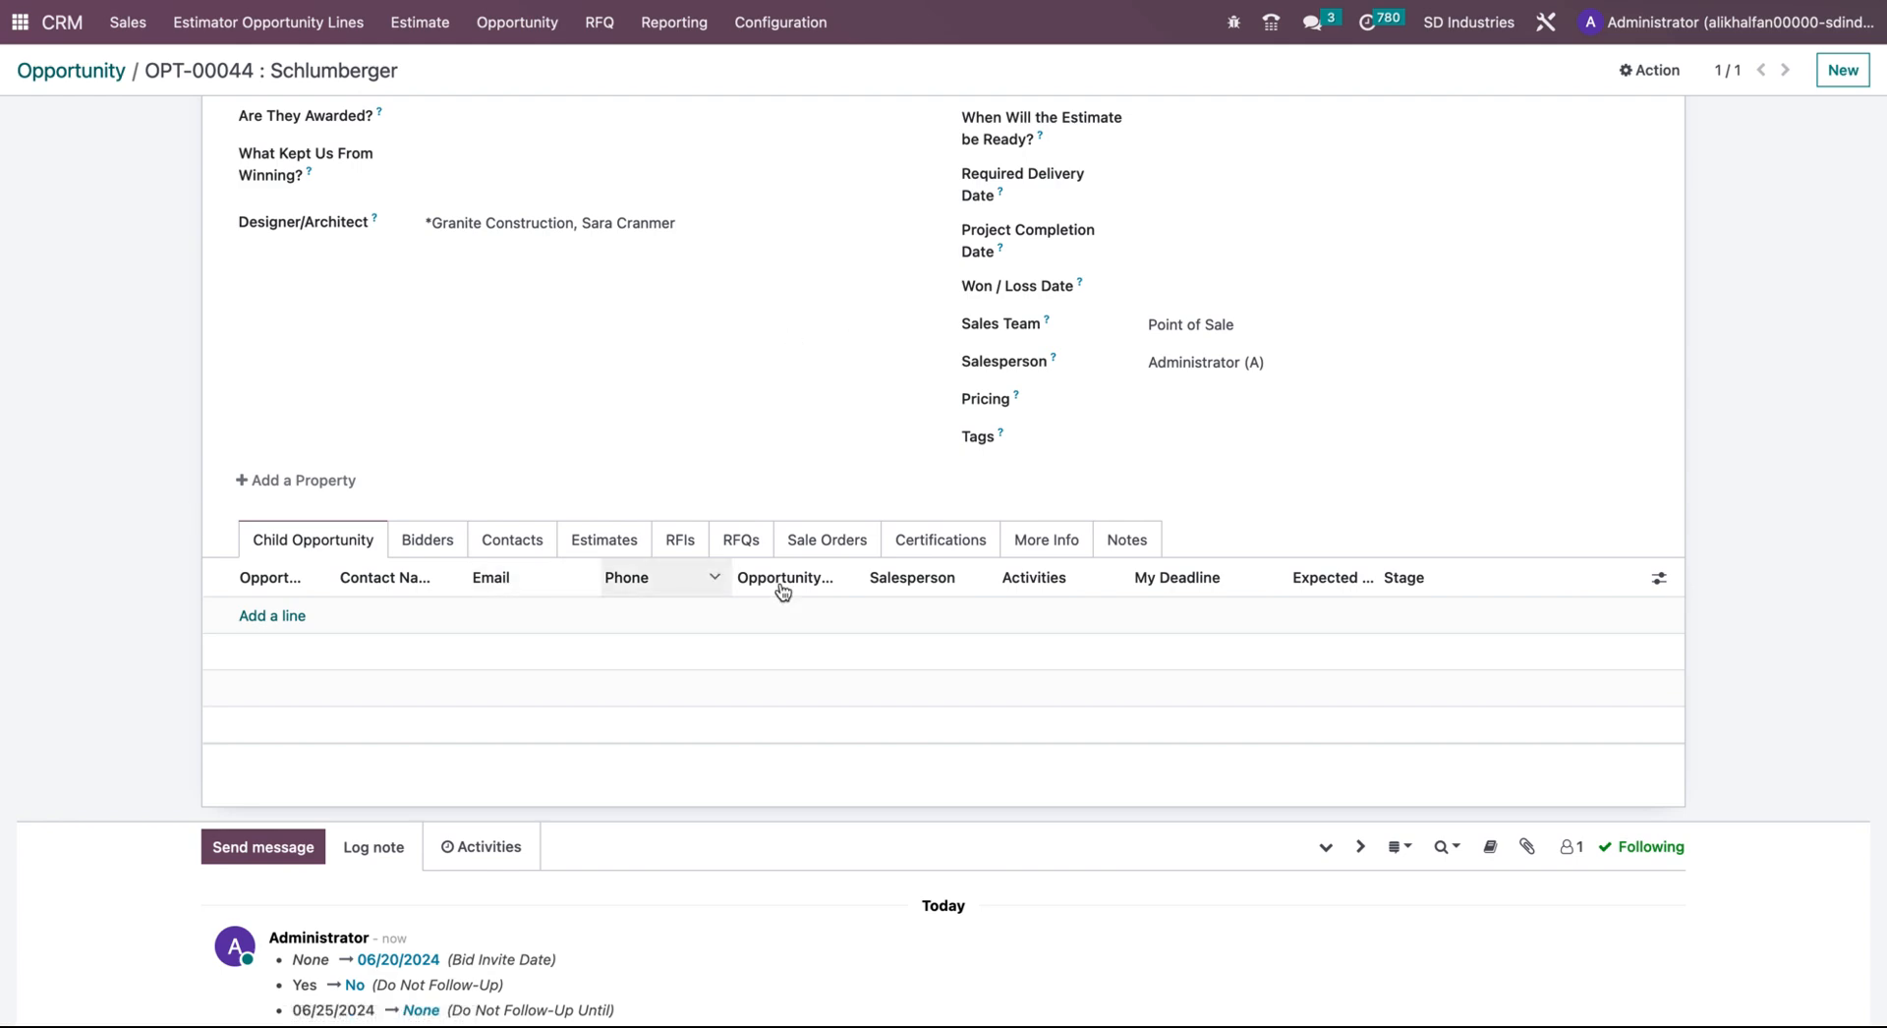
{"action": "scroll", "coordinate": [817, 388], "scroll_direction": "up", "scroll_amount": 7}
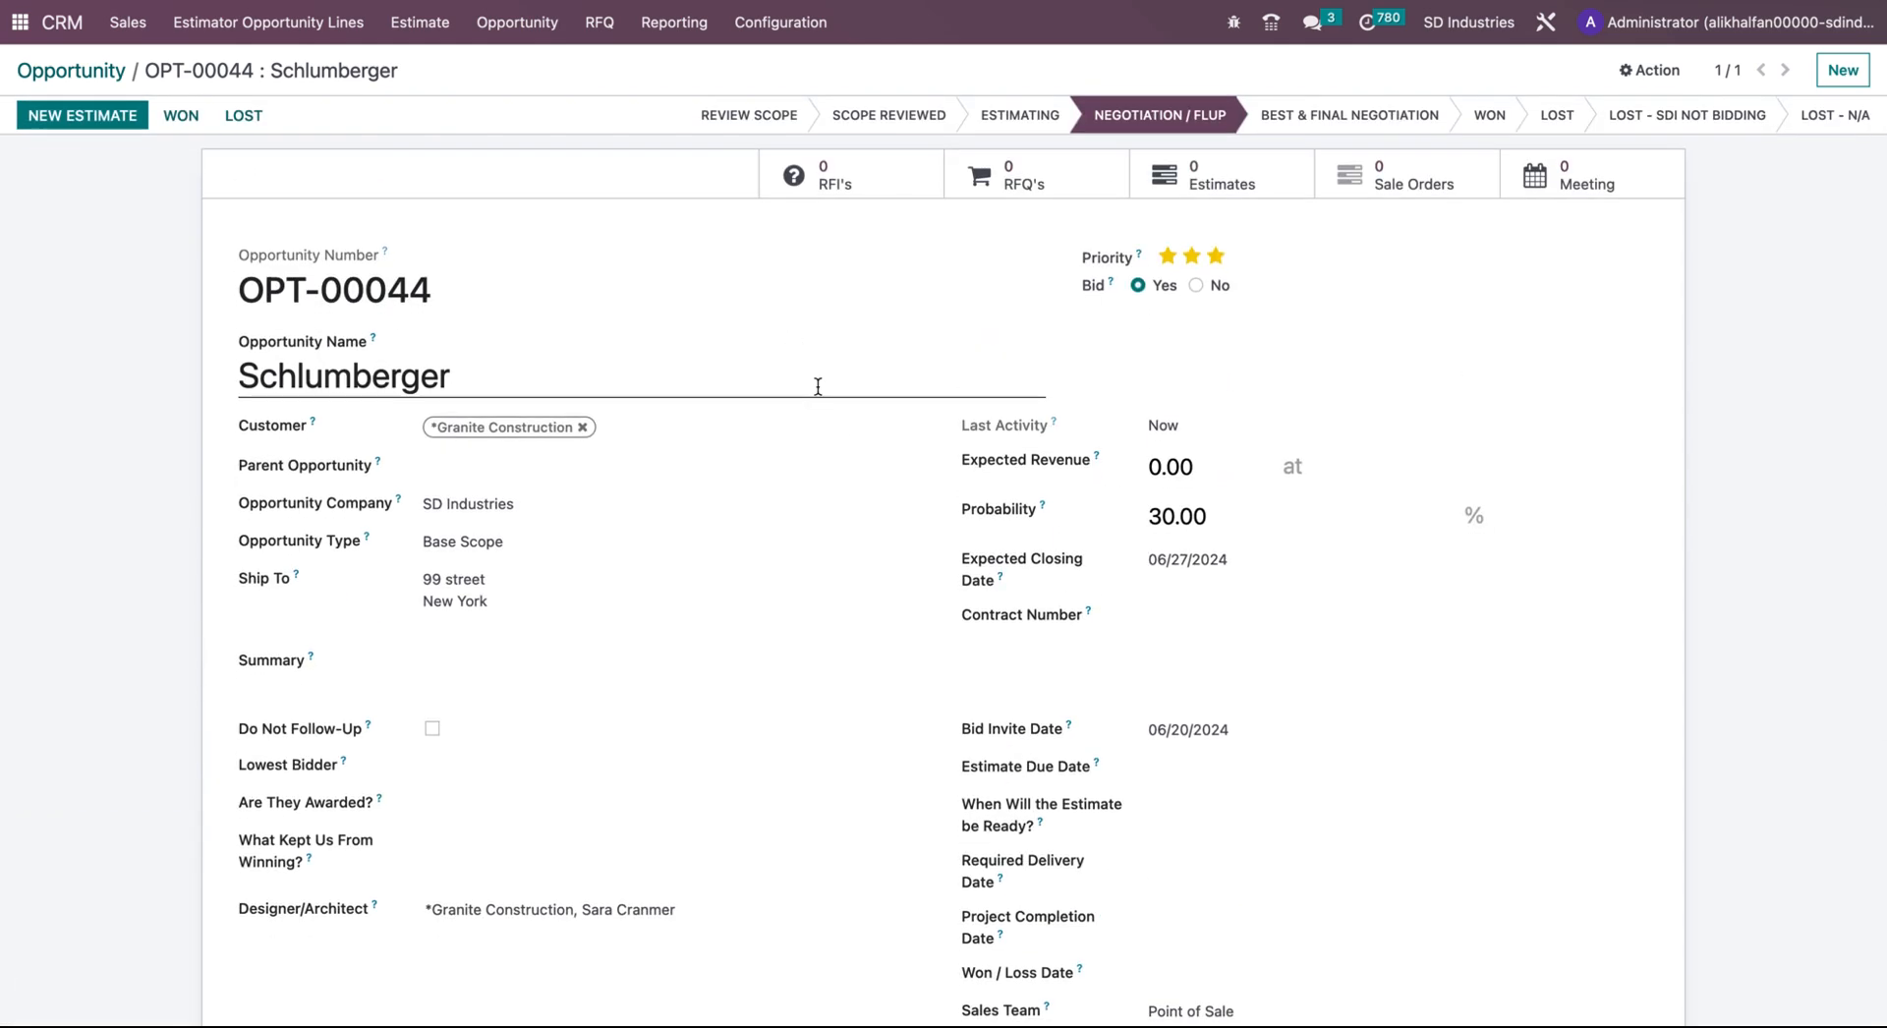
{"action": "scroll", "coordinate": [817, 387], "scroll_direction": "down", "scroll_amount": 5}
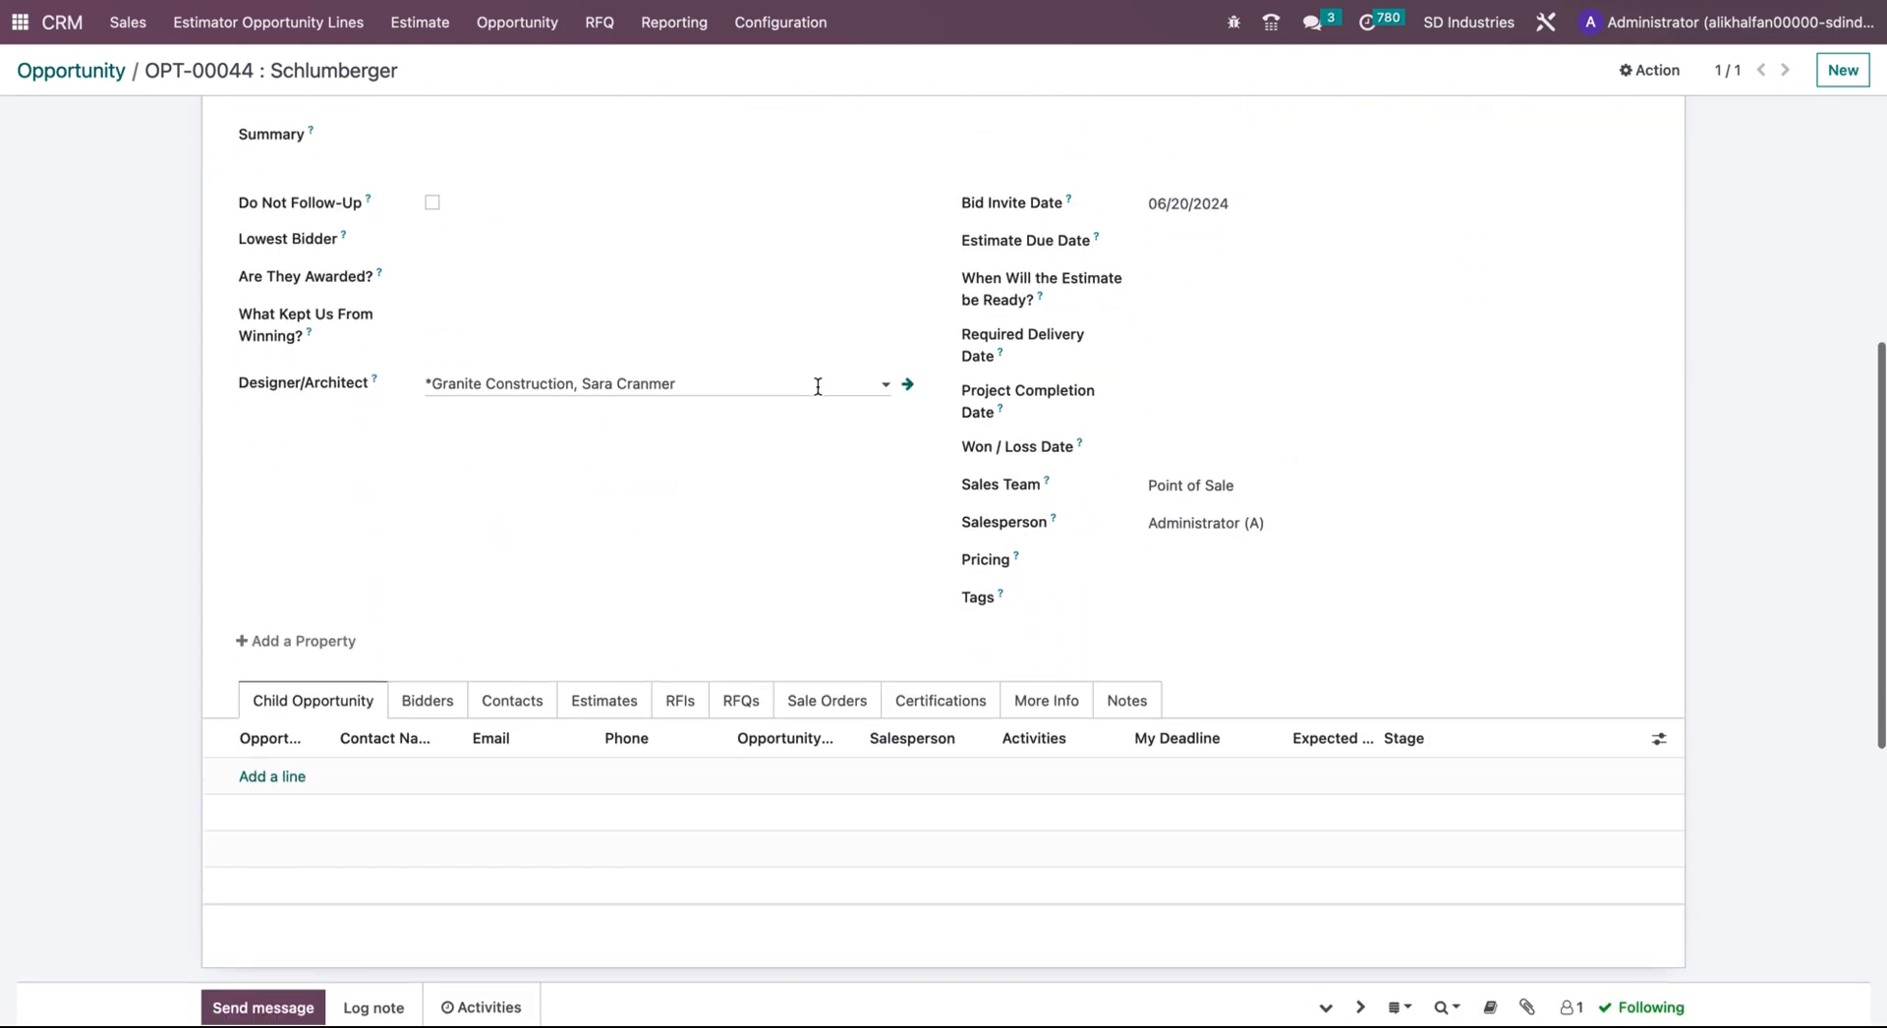
{"action": "scroll", "coordinate": [514, 450], "scroll_direction": "up", "scroll_amount": 2}
{"action": "scroll", "coordinate": [514, 442], "scroll_direction": "down", "scroll_amount": 1}
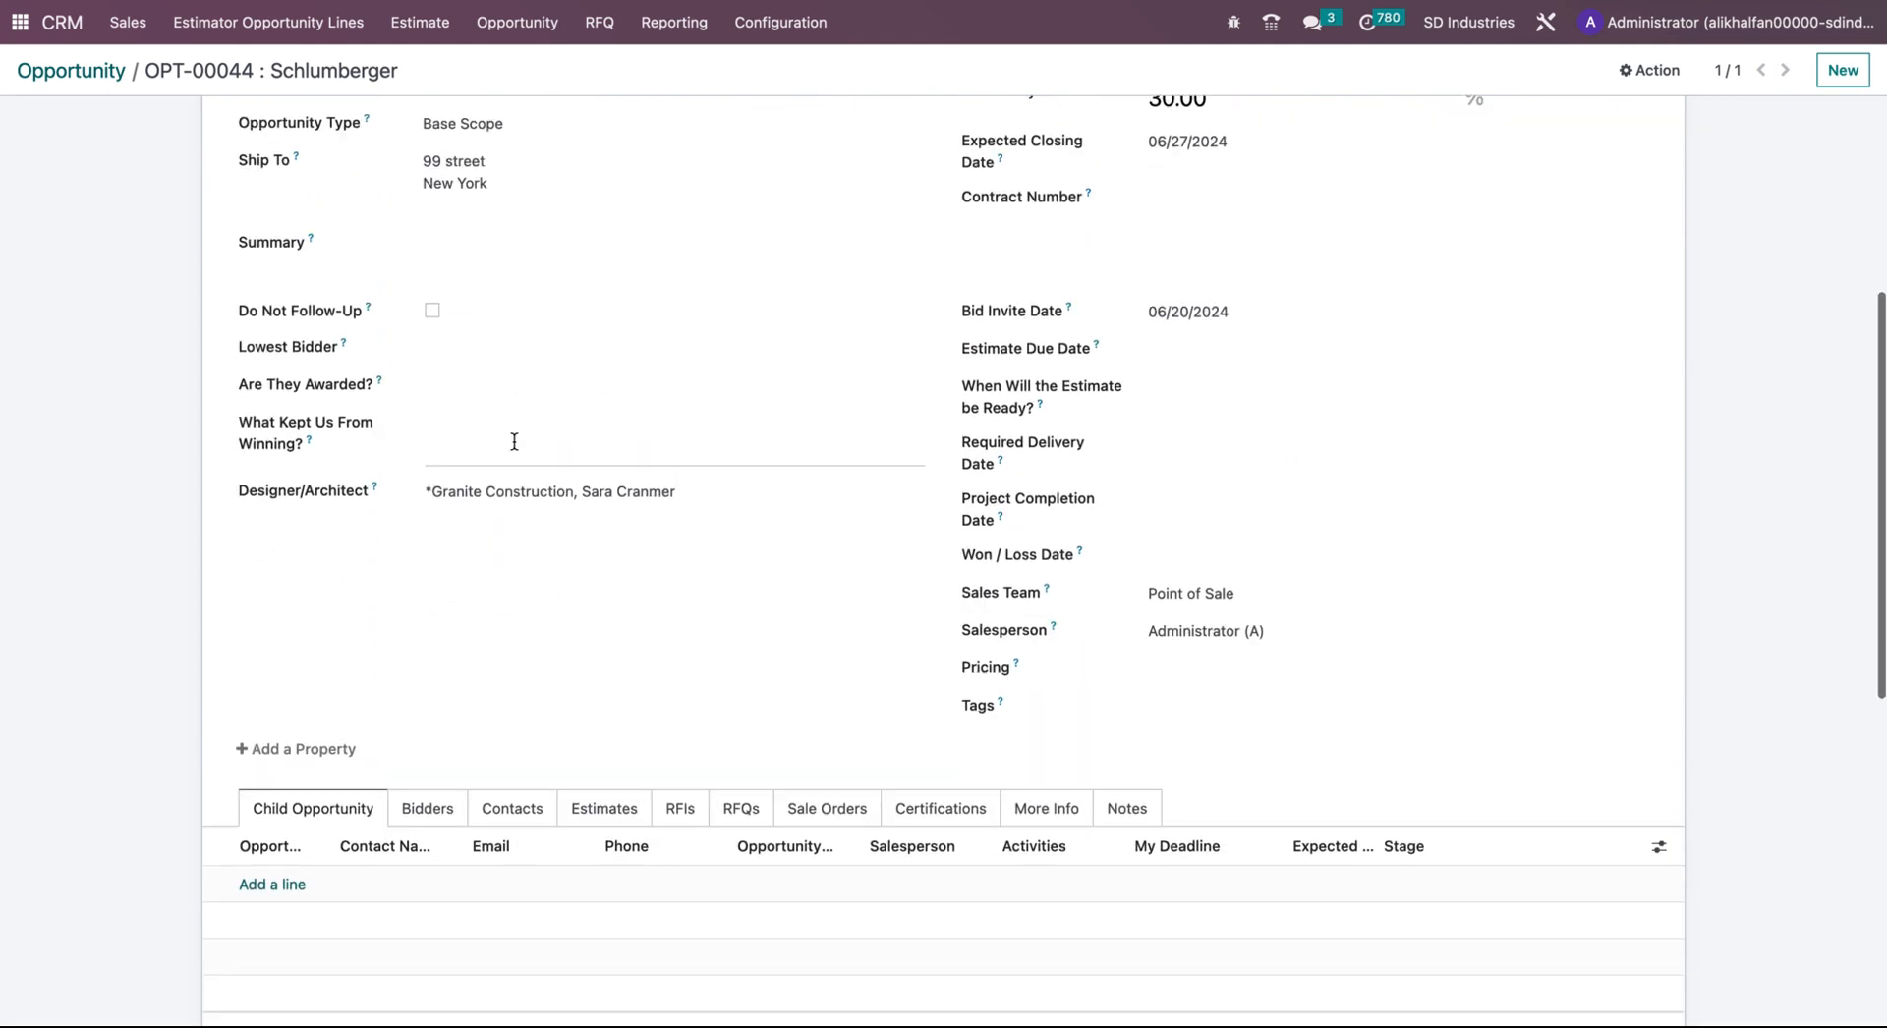
{"action": "left_click", "coordinate": [522, 816]}
{"action": "left_click", "coordinate": [616, 818]}
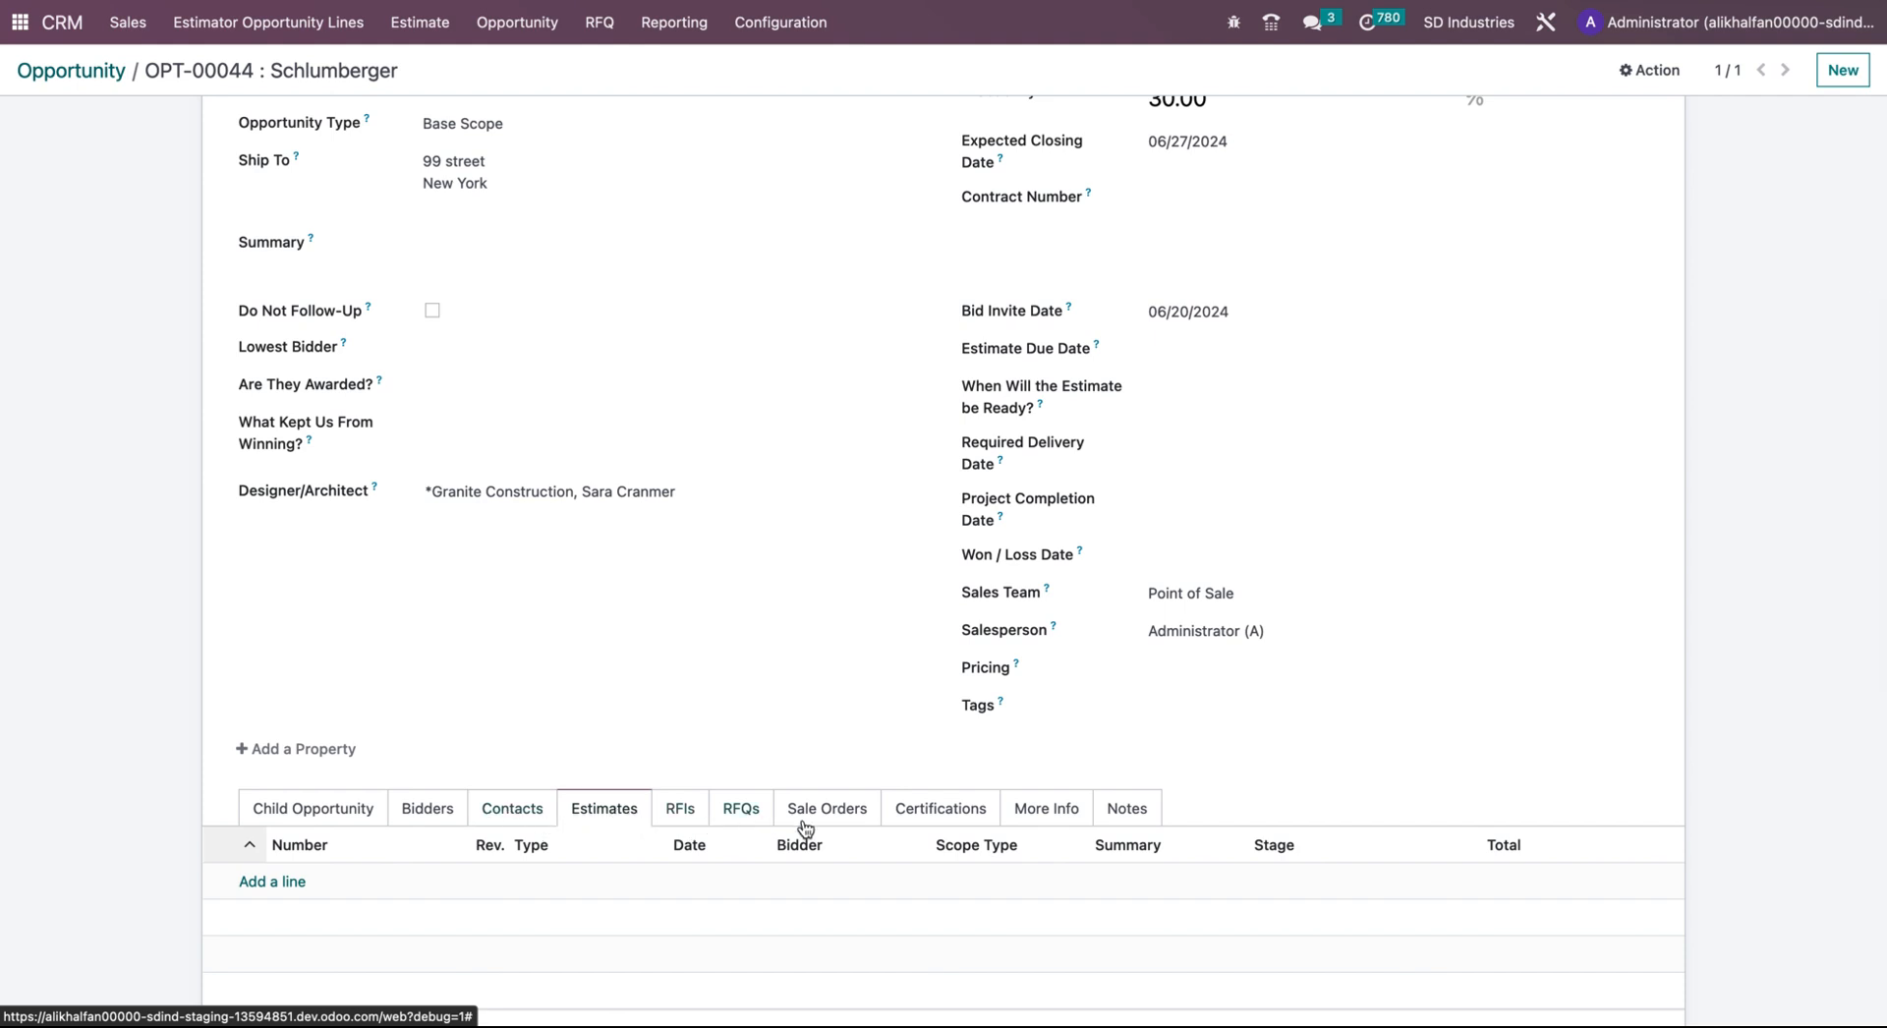
{"action": "left_click", "coordinate": [519, 806]}
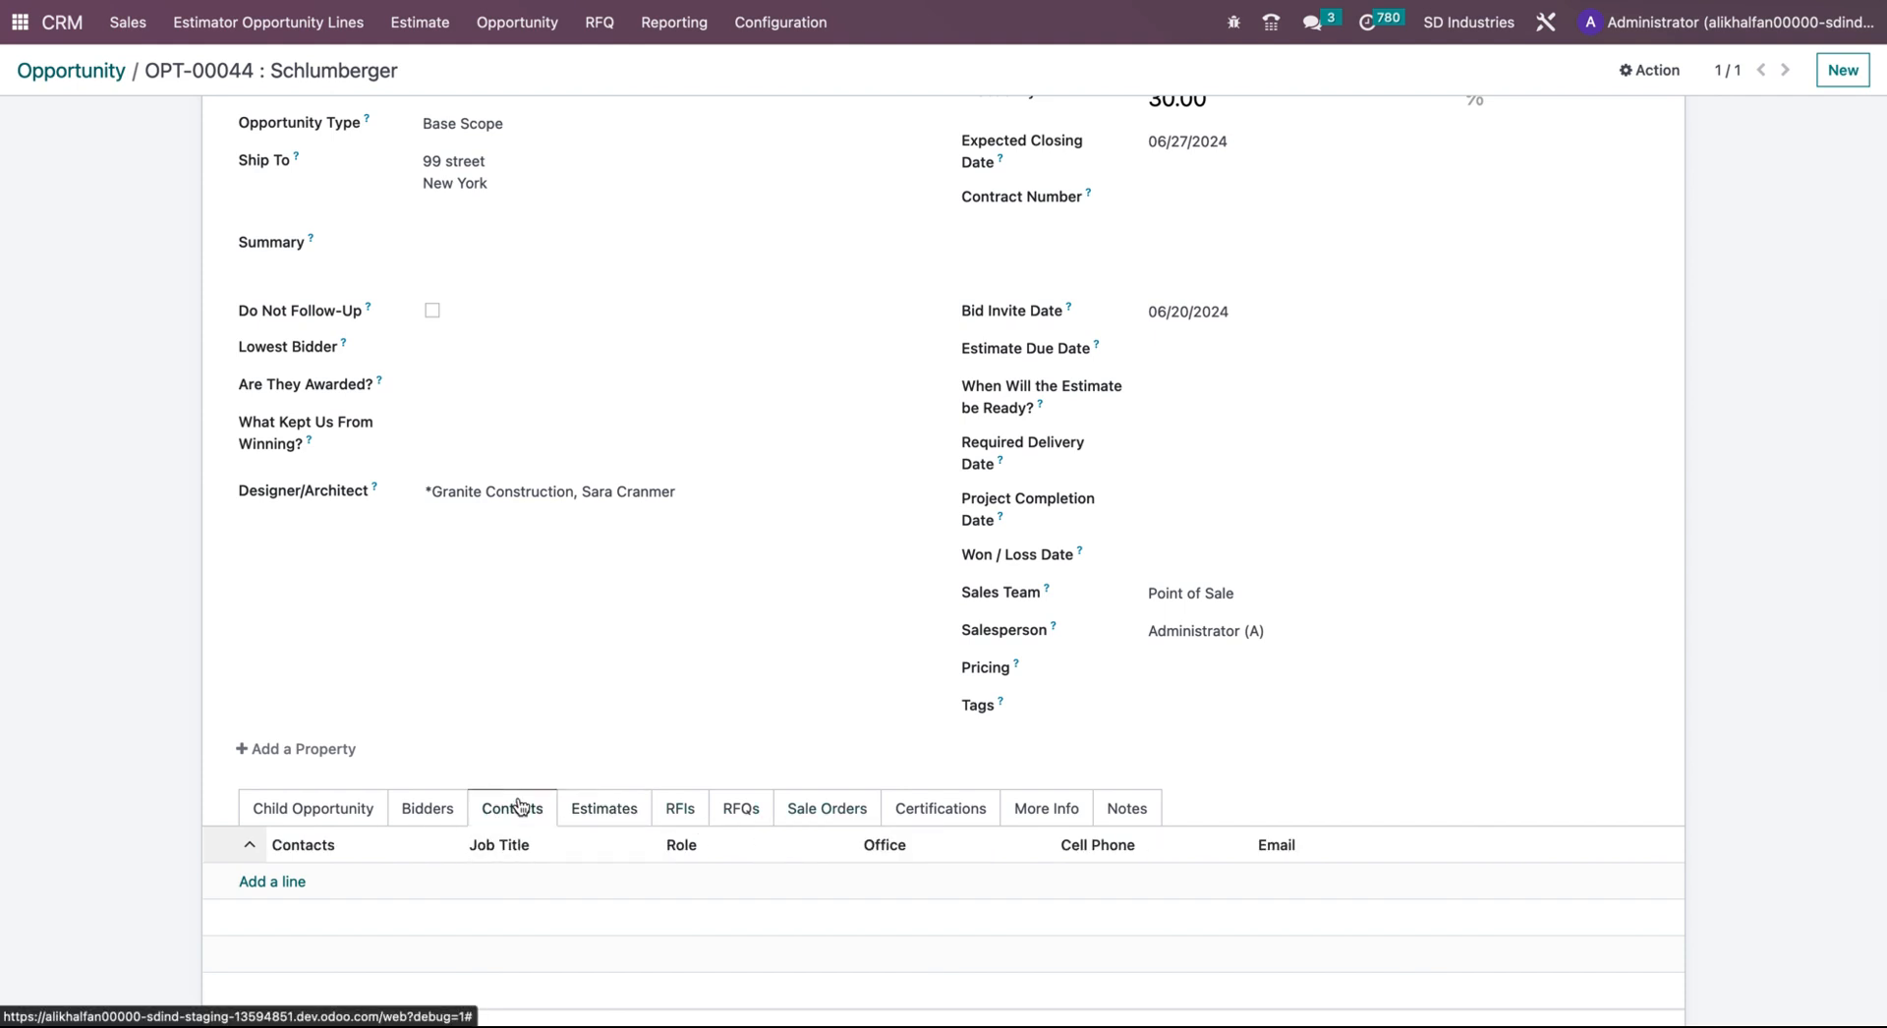
{"action": "left_click", "coordinate": [428, 822]}
{"action": "left_click", "coordinate": [532, 822]}
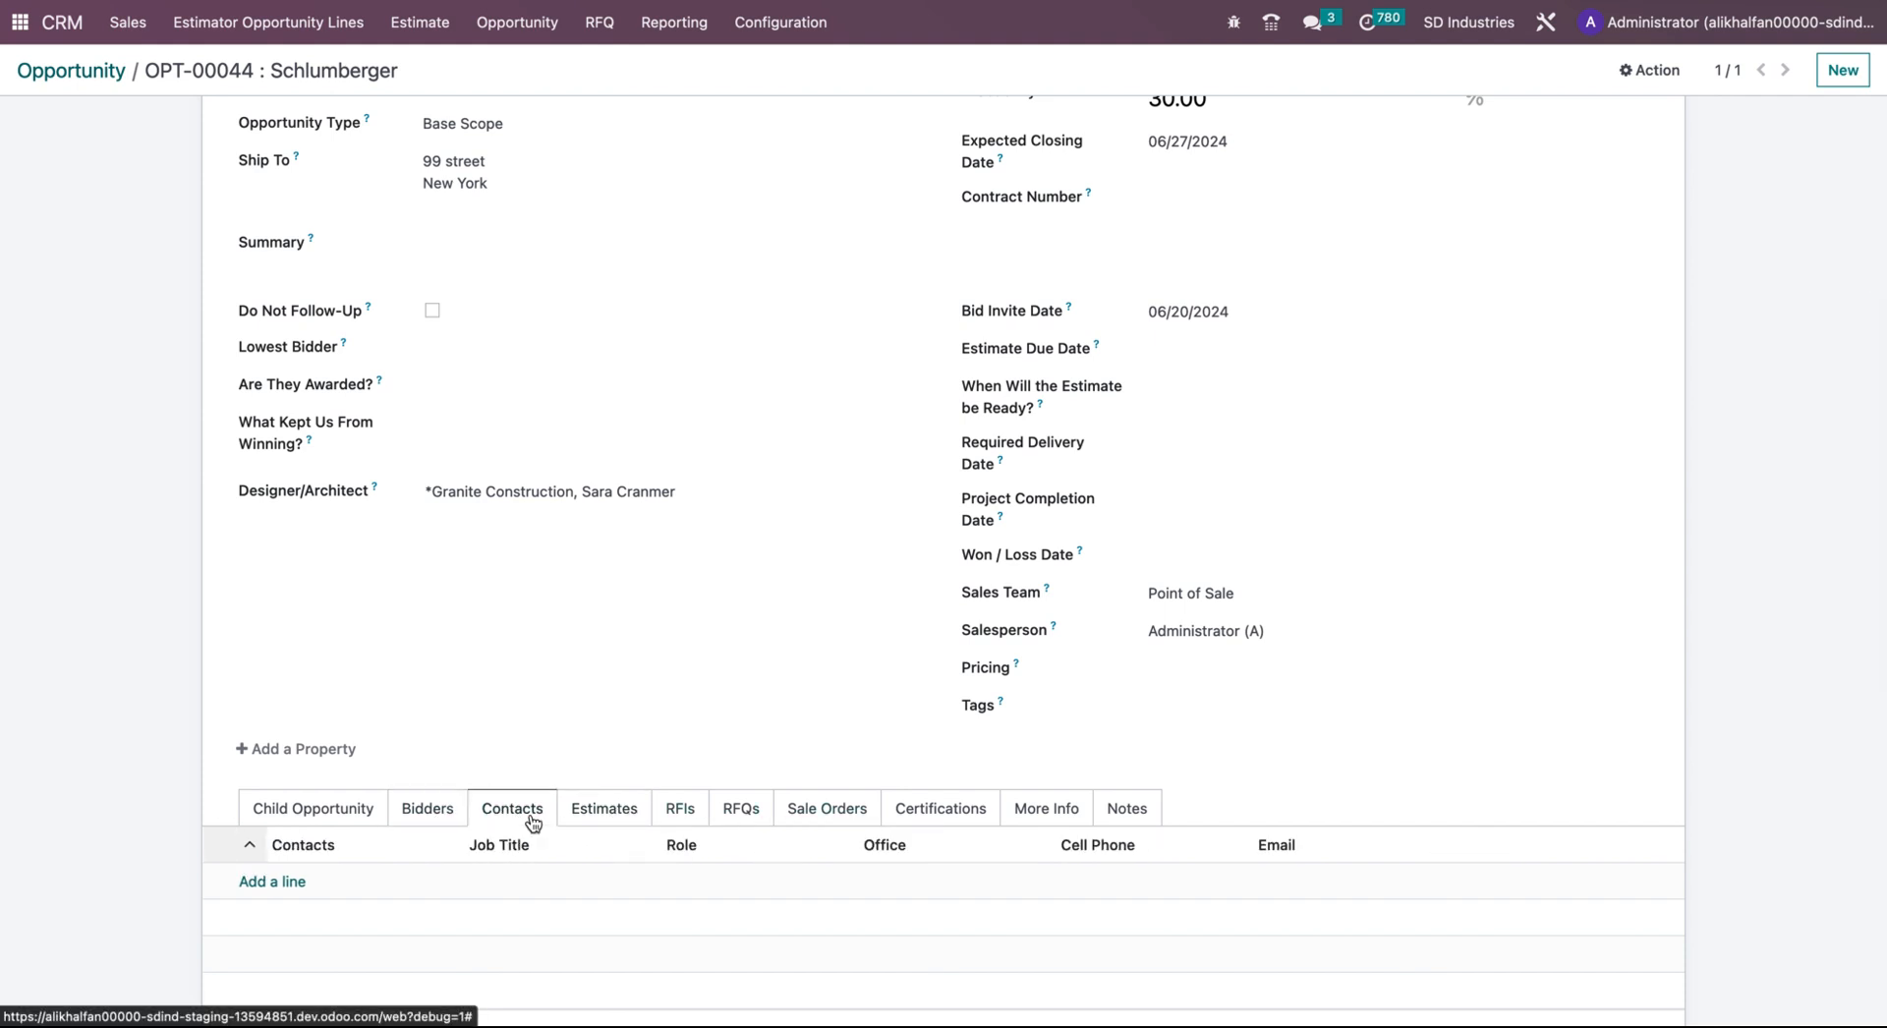
{"action": "left_click", "coordinate": [615, 813]}
- Add the *Granite Construction contact and the last-listed *Meany Electrical Engrg Co contact to the opportunity's contacts, and save
{"action": "left_click", "coordinate": [508, 824]}
{"action": "scroll", "coordinate": [509, 824], "scroll_direction": "down", "scroll_amount": 3}
{"action": "left_click", "coordinate": [284, 685]}
{"action": "left_click", "coordinate": [358, 680]}
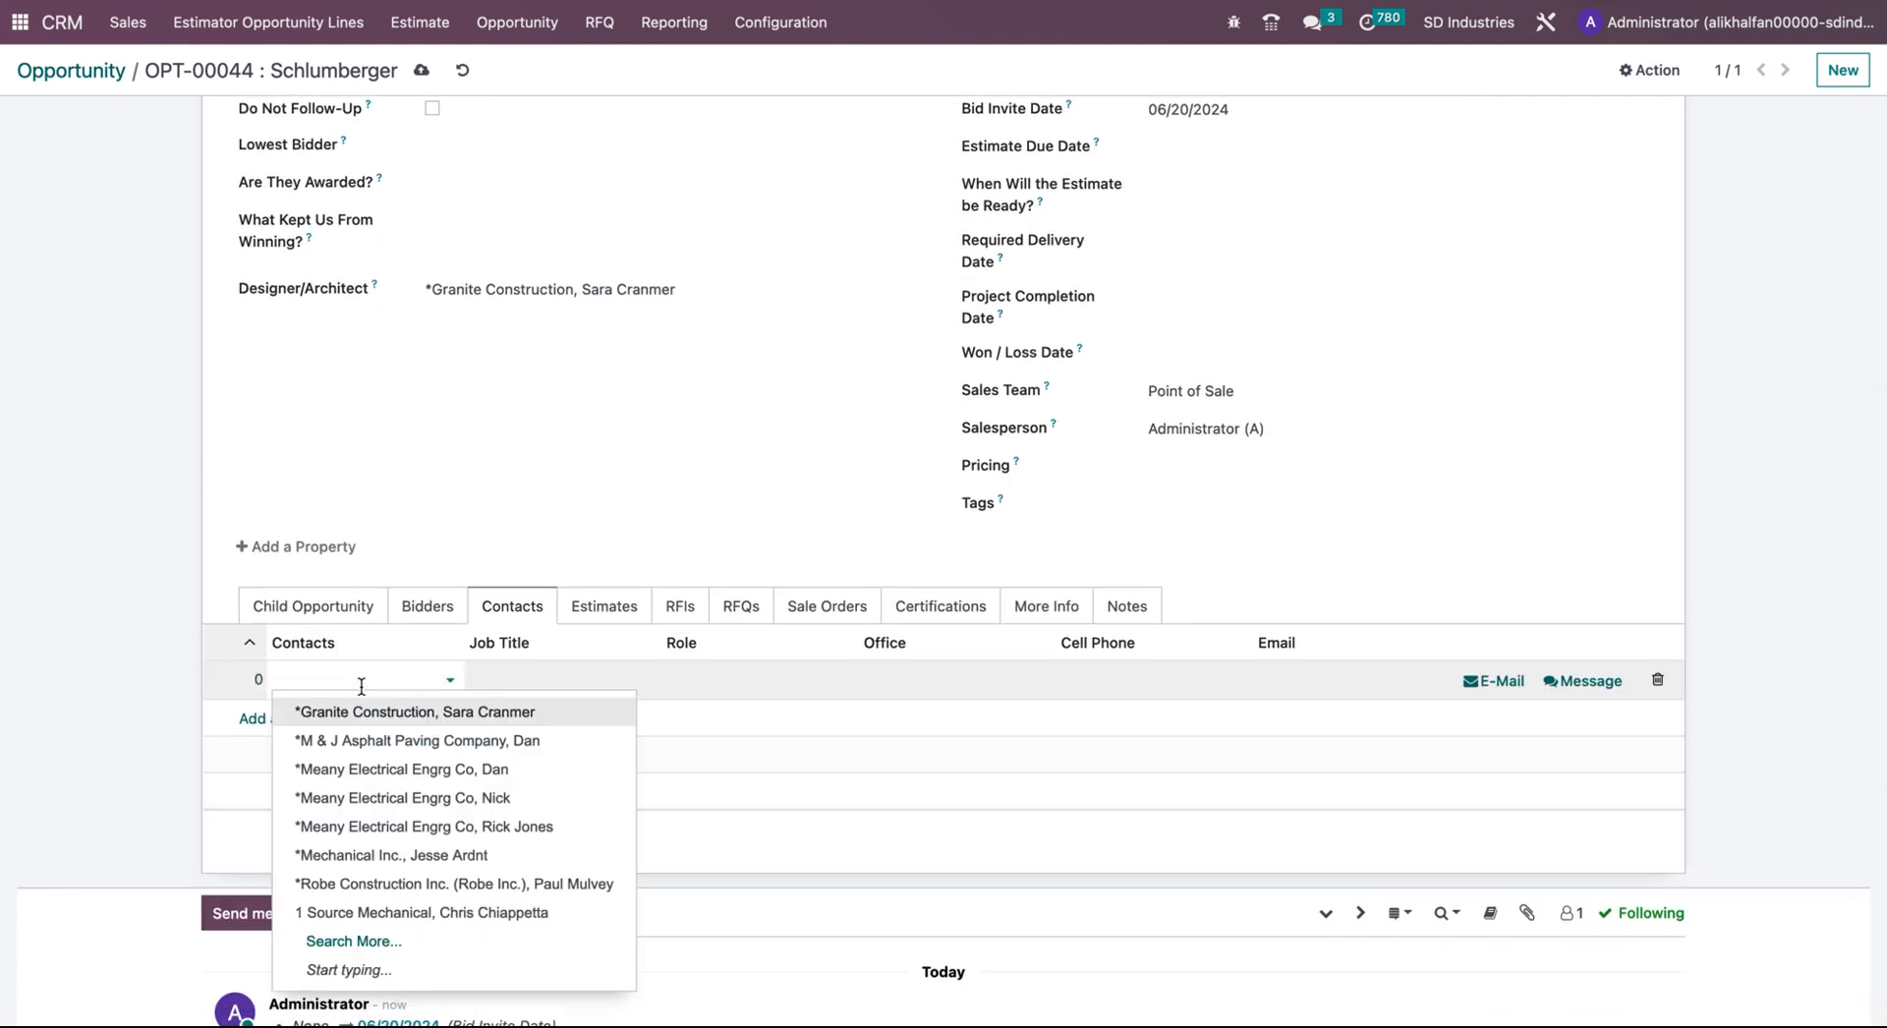
{"action": "left_click", "coordinate": [399, 718]}
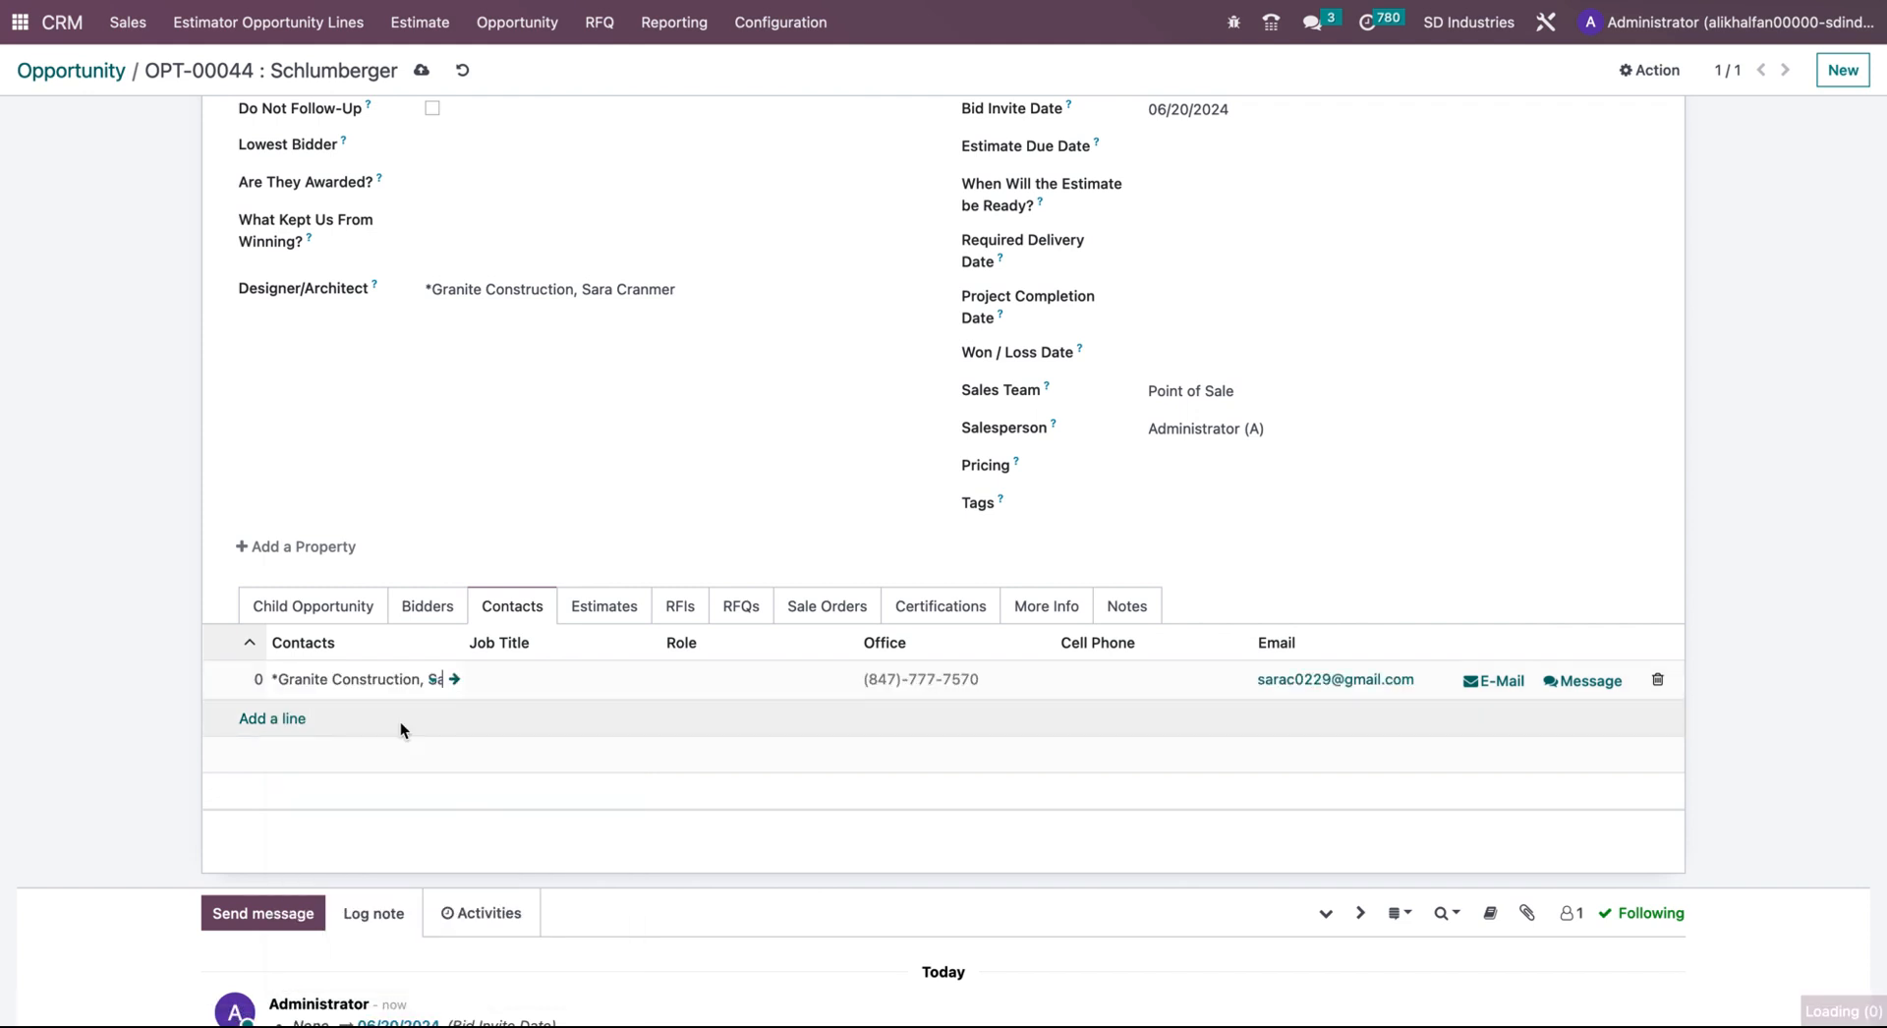
{"action": "left_click", "coordinate": [292, 727]}
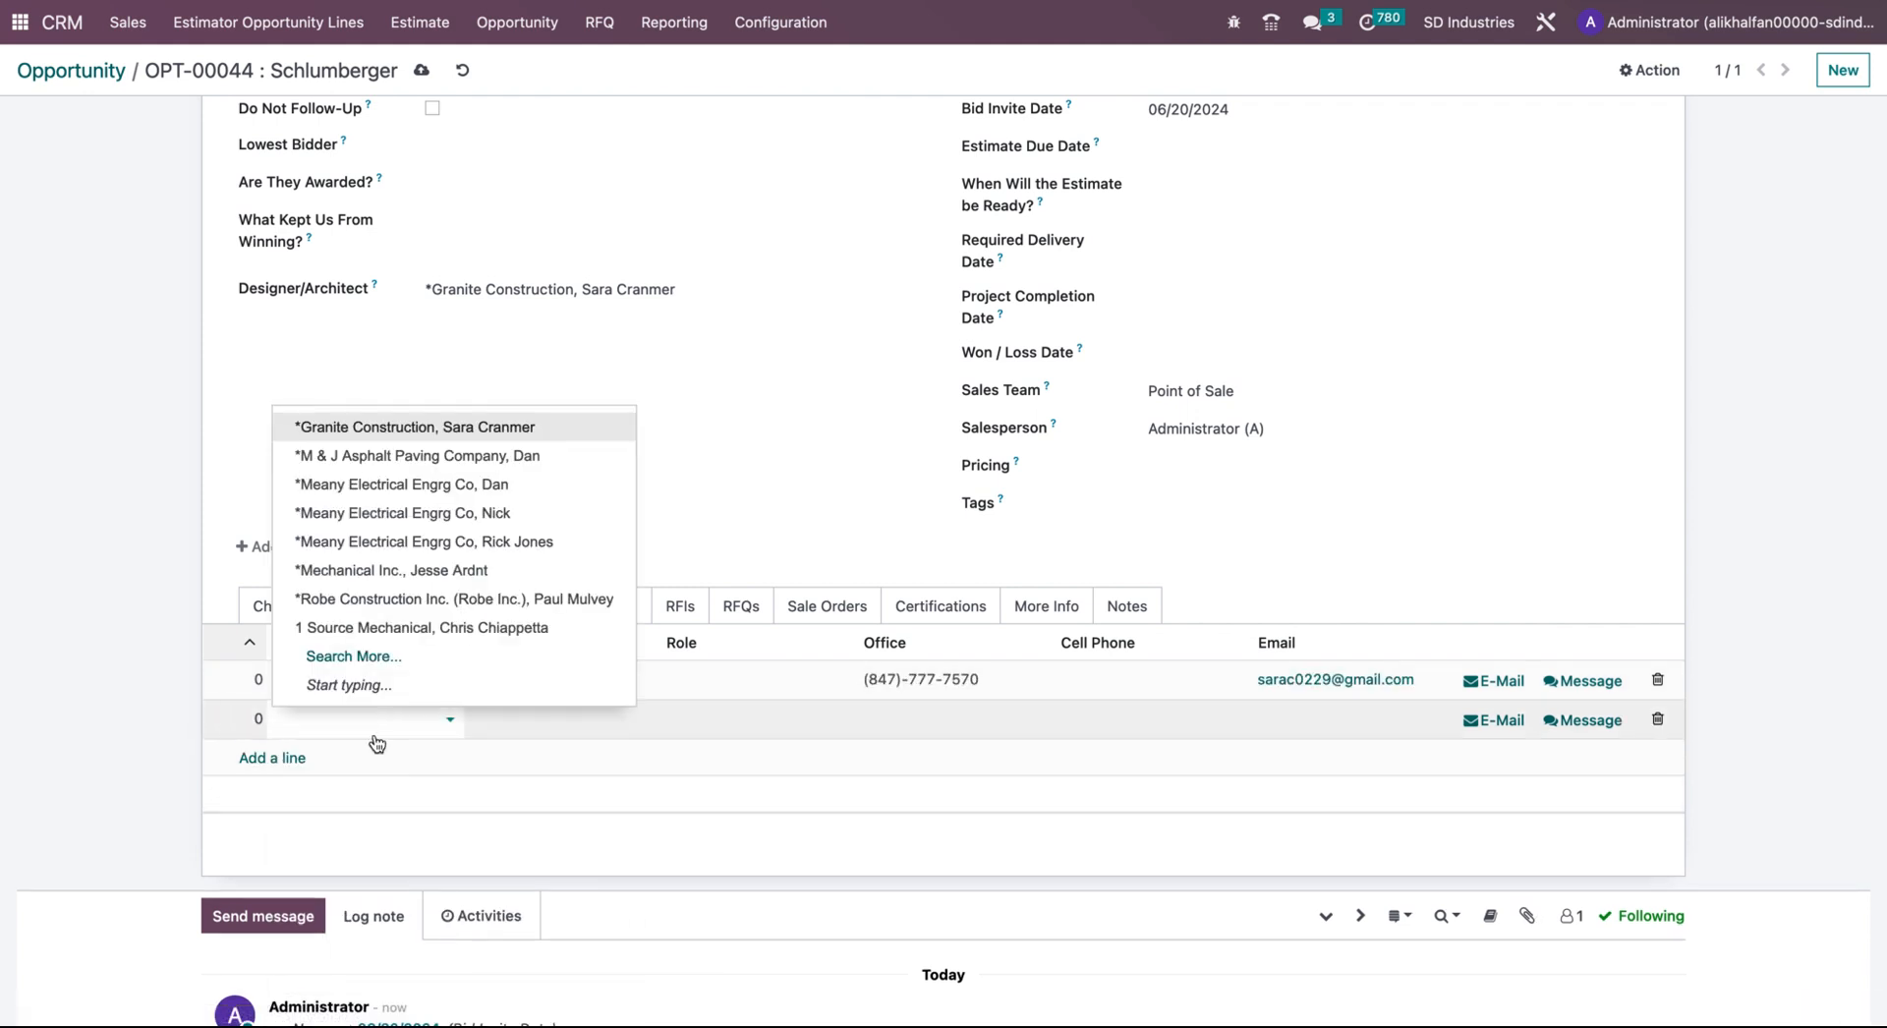
{"action": "left_click", "coordinate": [455, 544]}
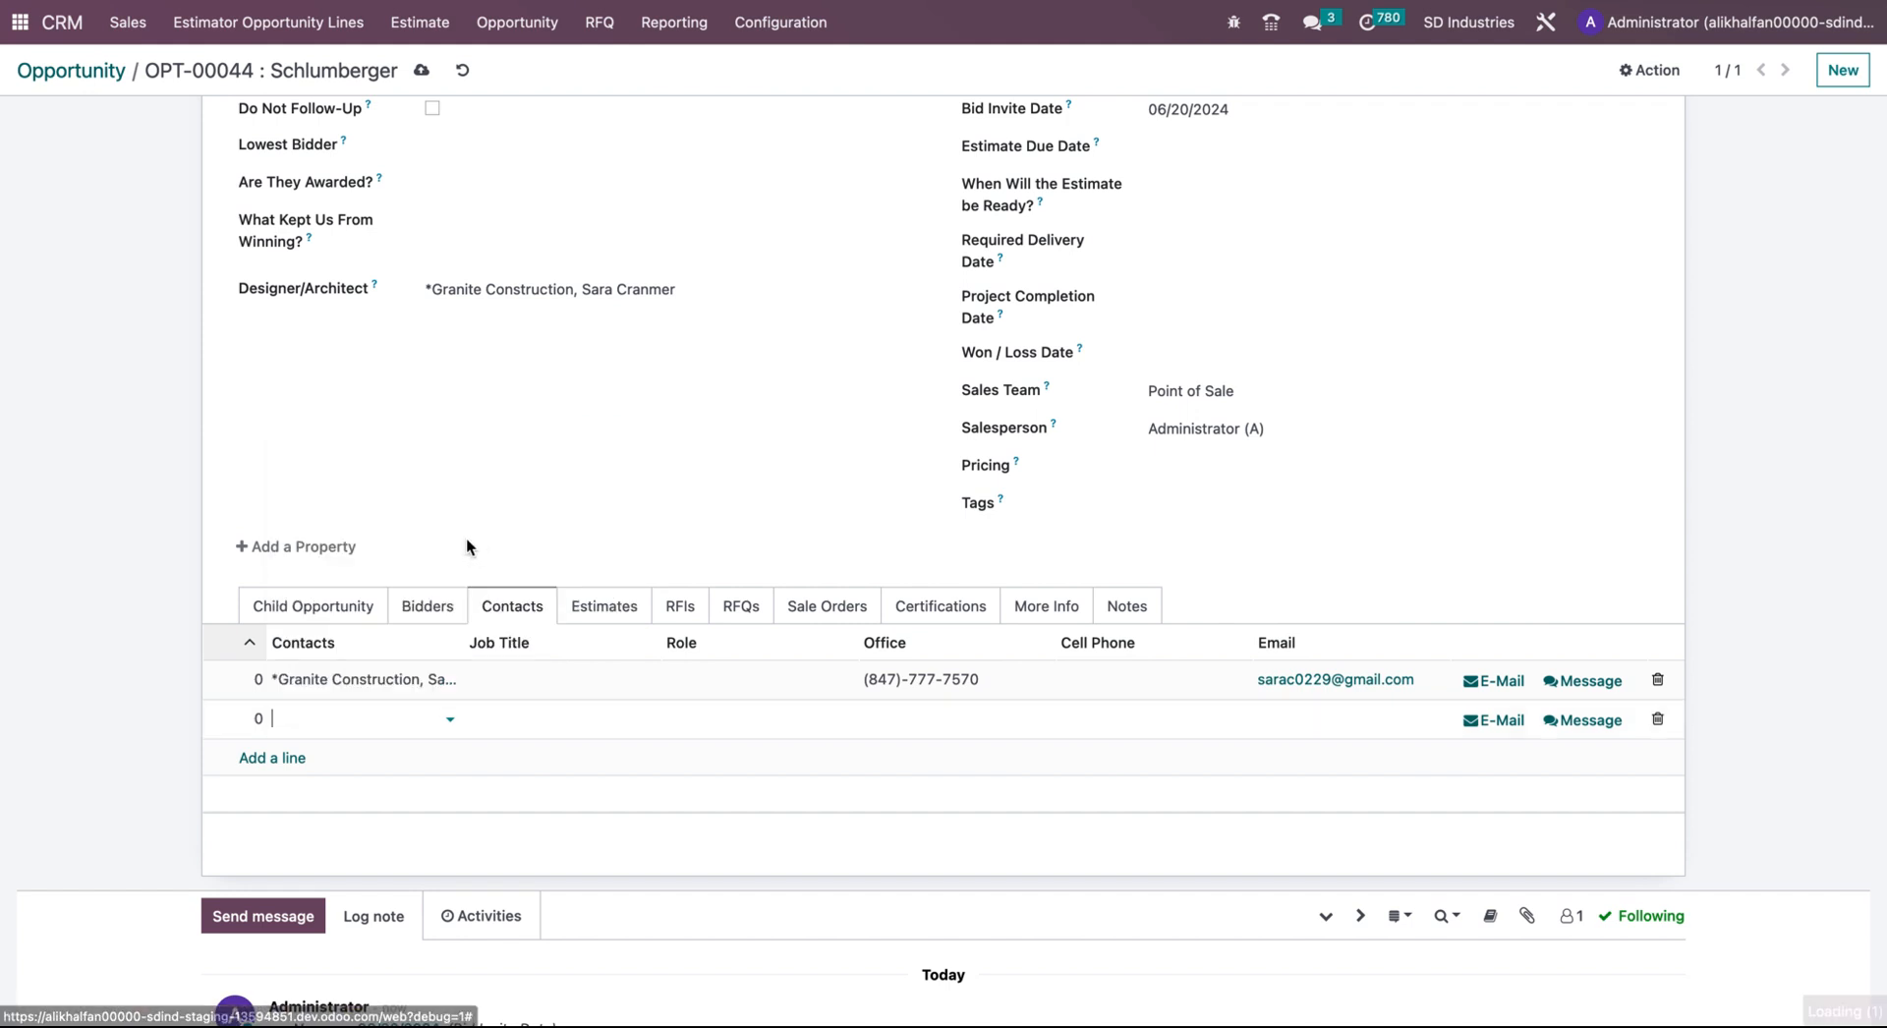
{"action": "left_click", "coordinate": [421, 73]}
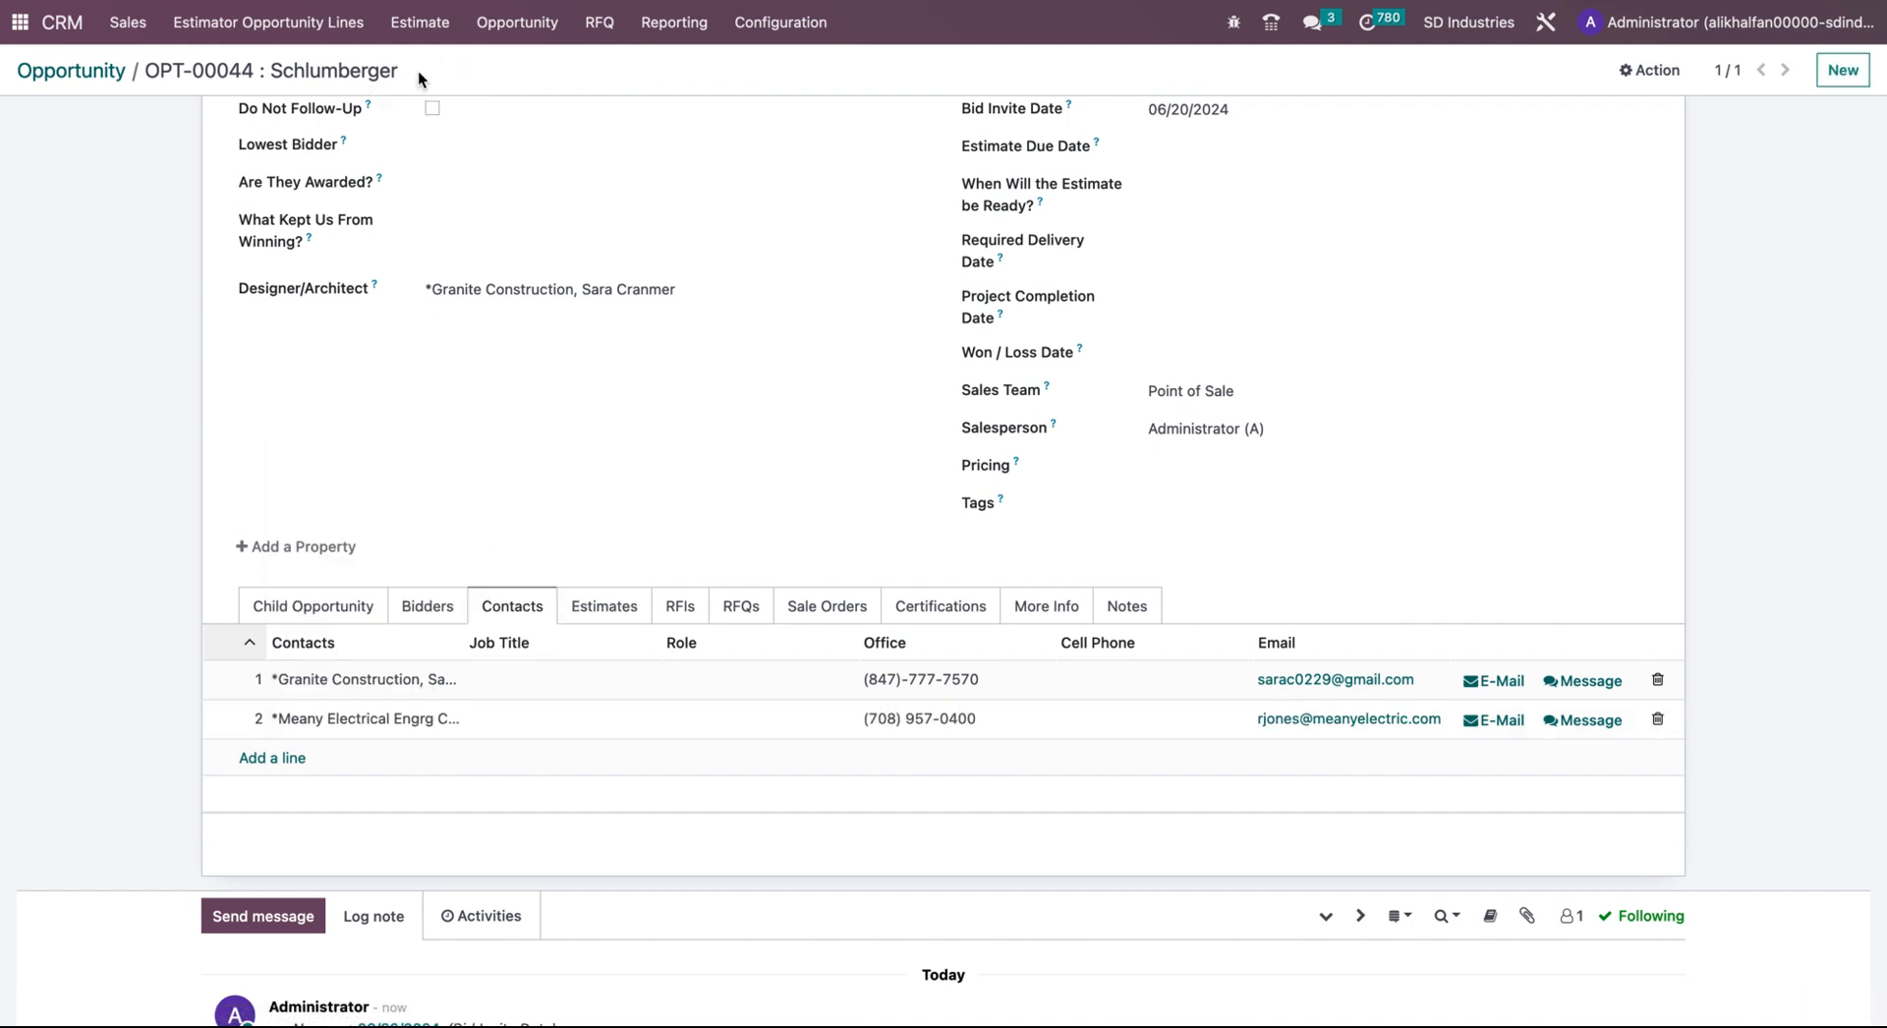
- Compare the opportunity's bidders with the companies of its contacts
{"action": "left_click", "coordinate": [429, 618]}
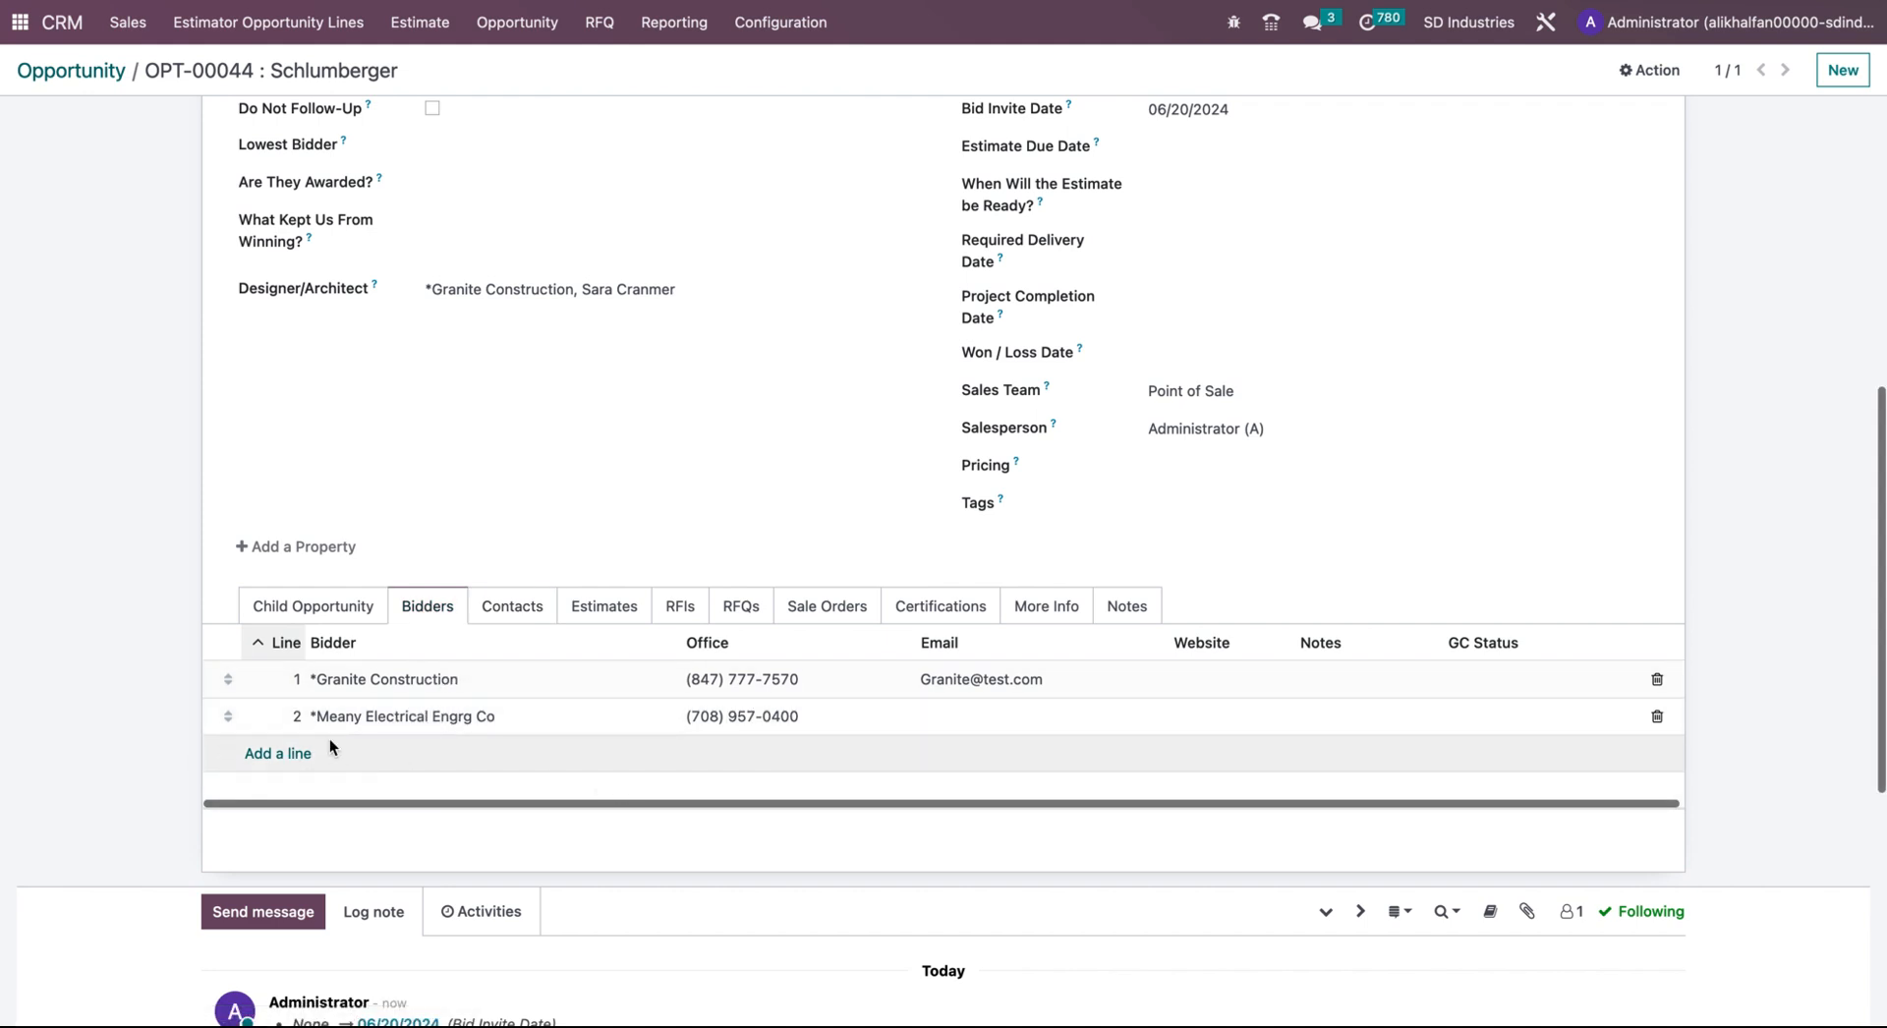
{"action": "left_click", "coordinate": [513, 606]}
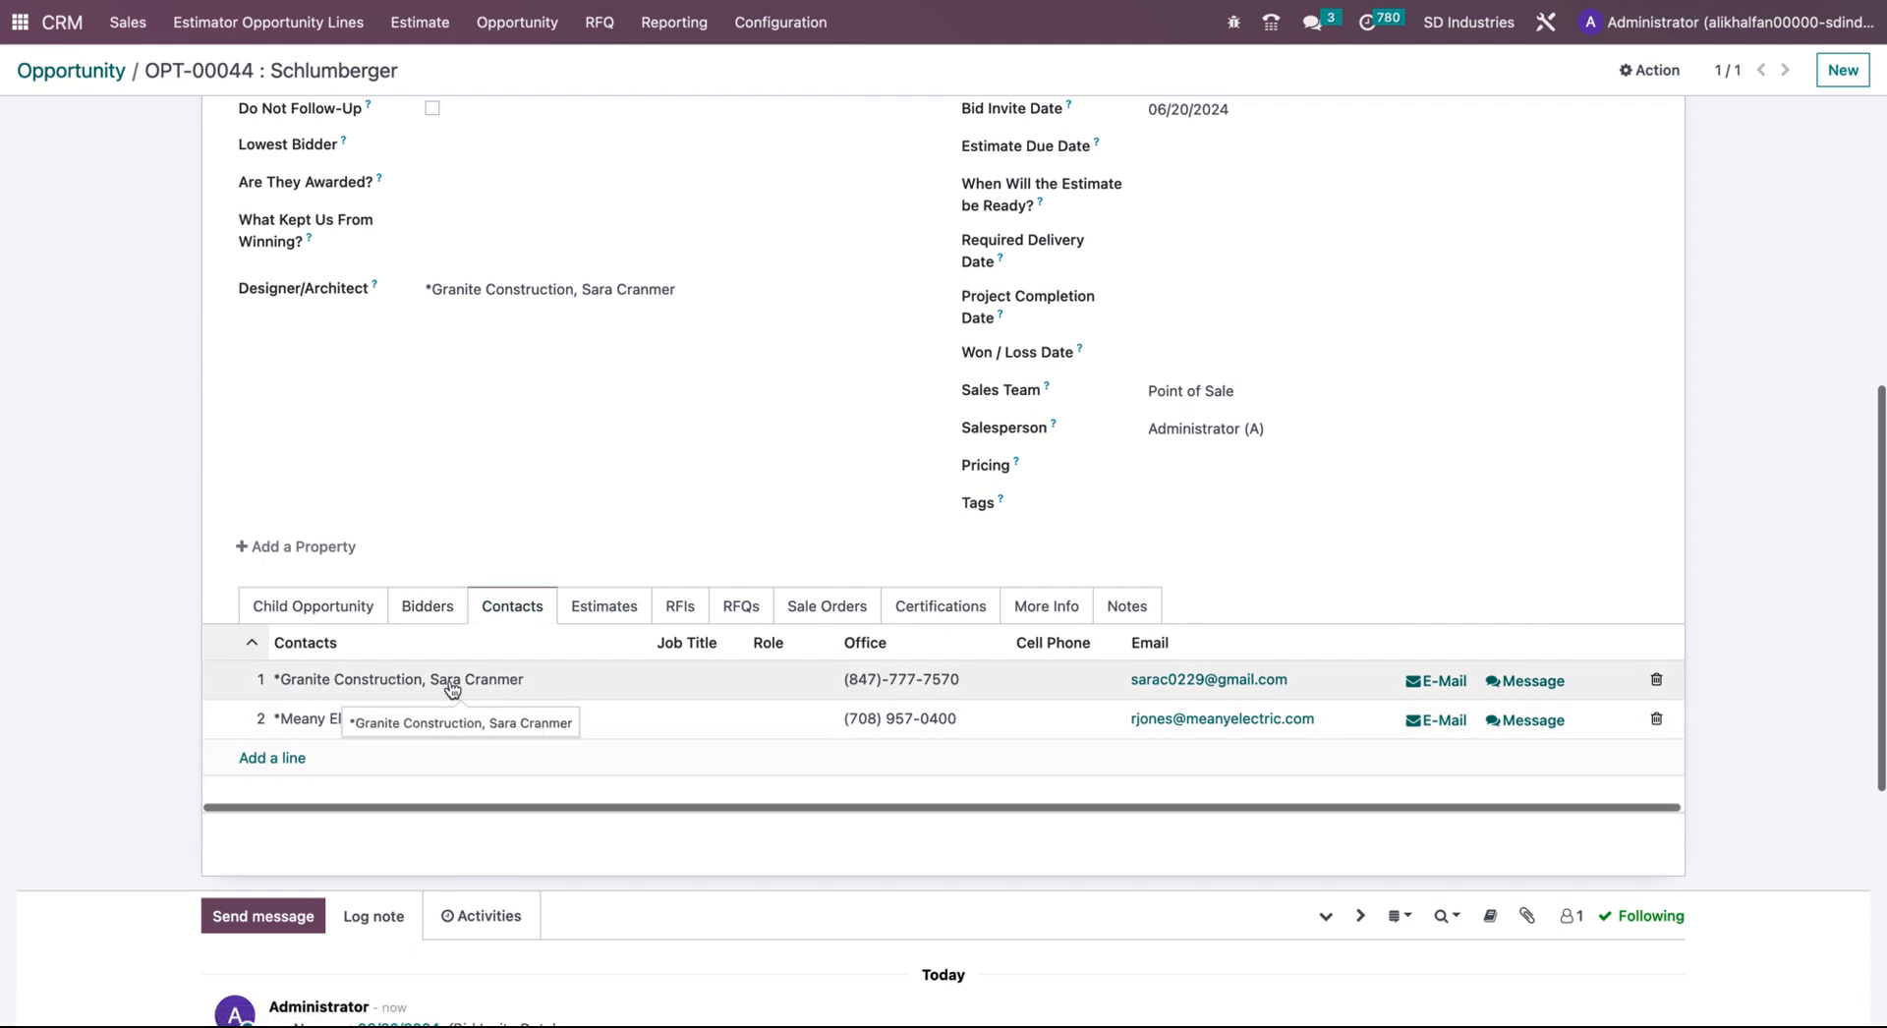
{"action": "left_click", "coordinate": [411, 603]}
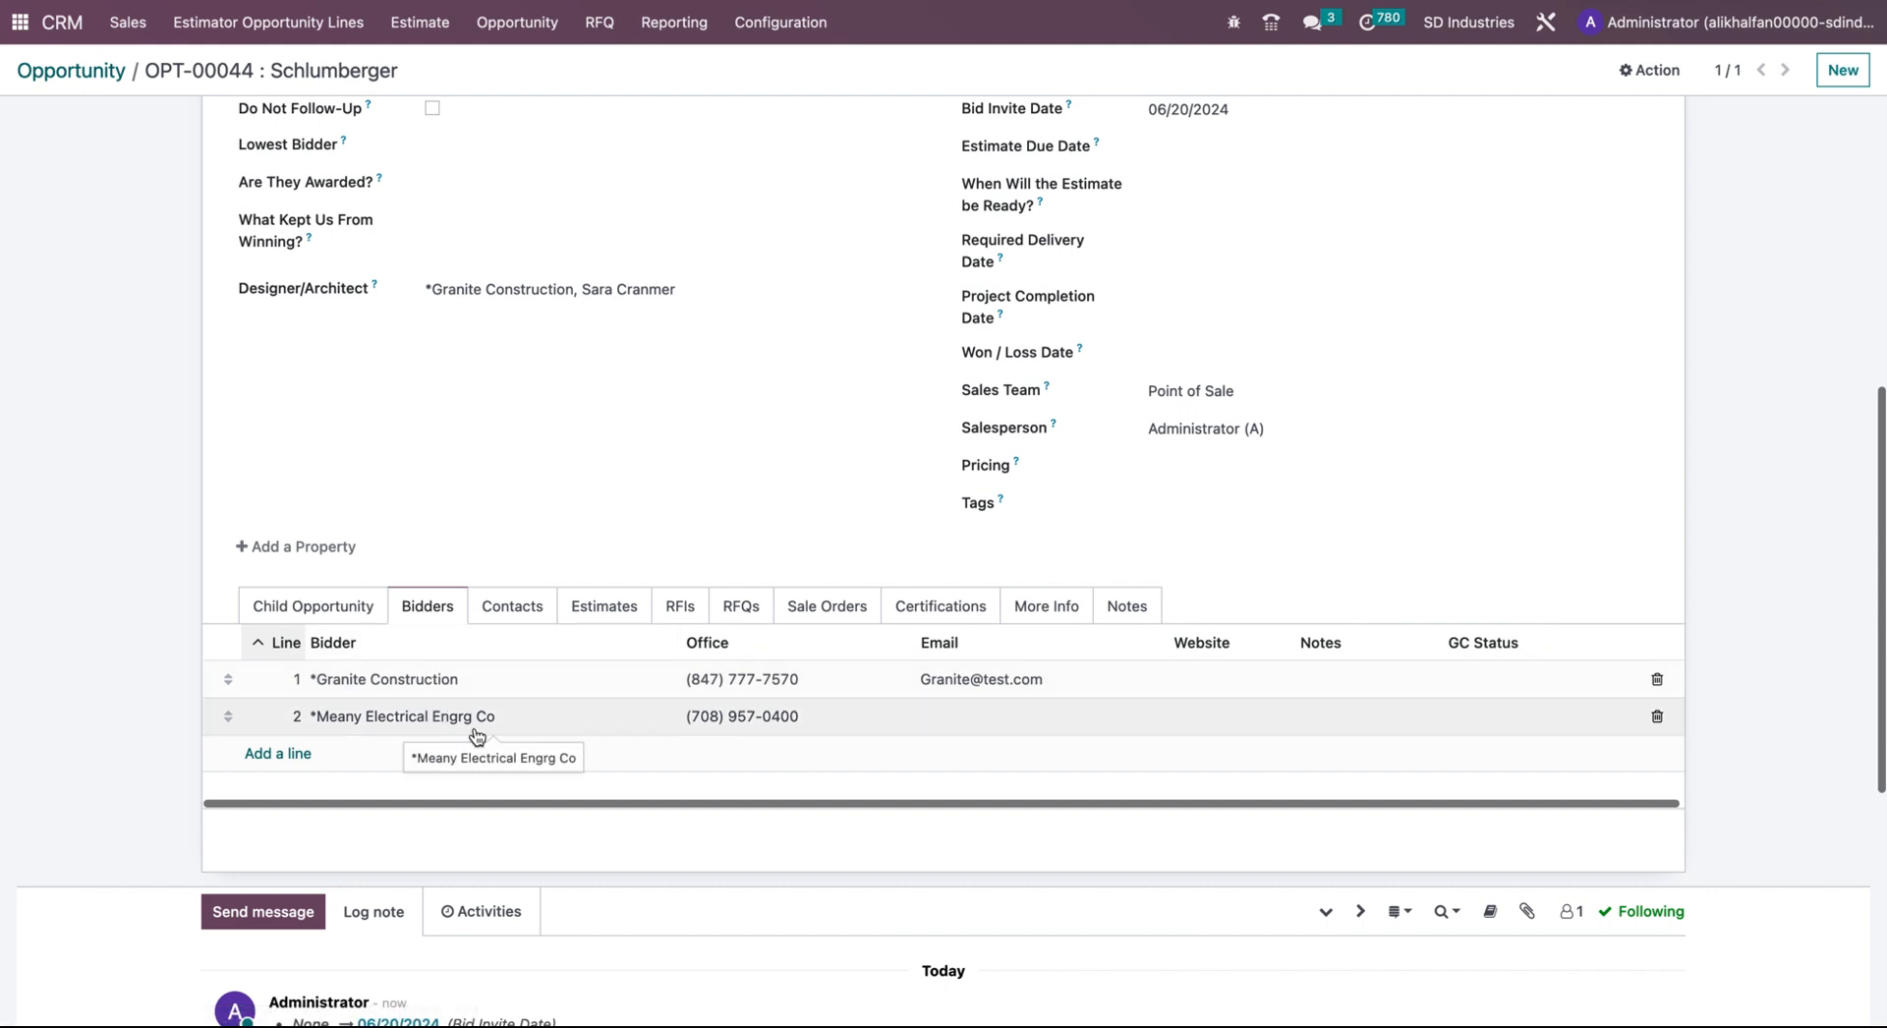
- Start creating a new company-type bidder from a blank line in the opportunity's bidders, and discard the form
{"action": "left_click", "coordinate": [280, 754]}
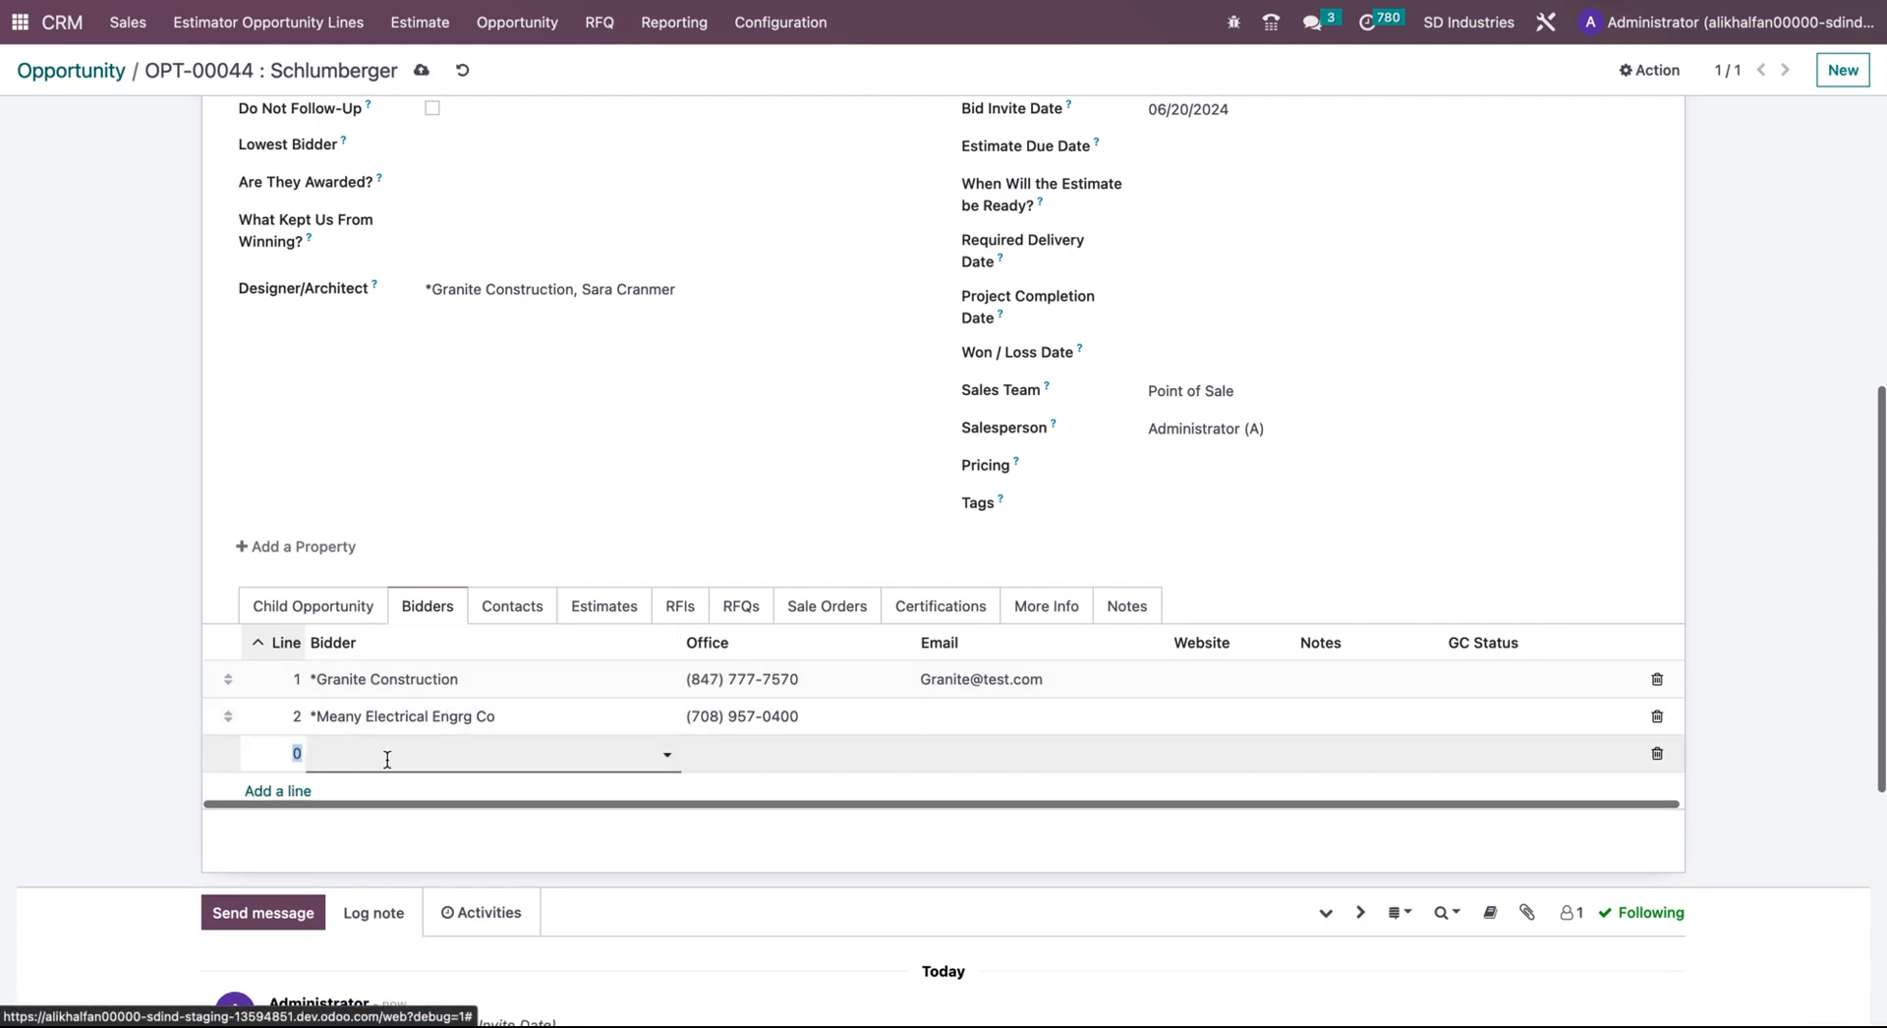
{"action": "left_click", "coordinate": [447, 753]}
{"action": "left_click", "coordinate": [447, 693]}
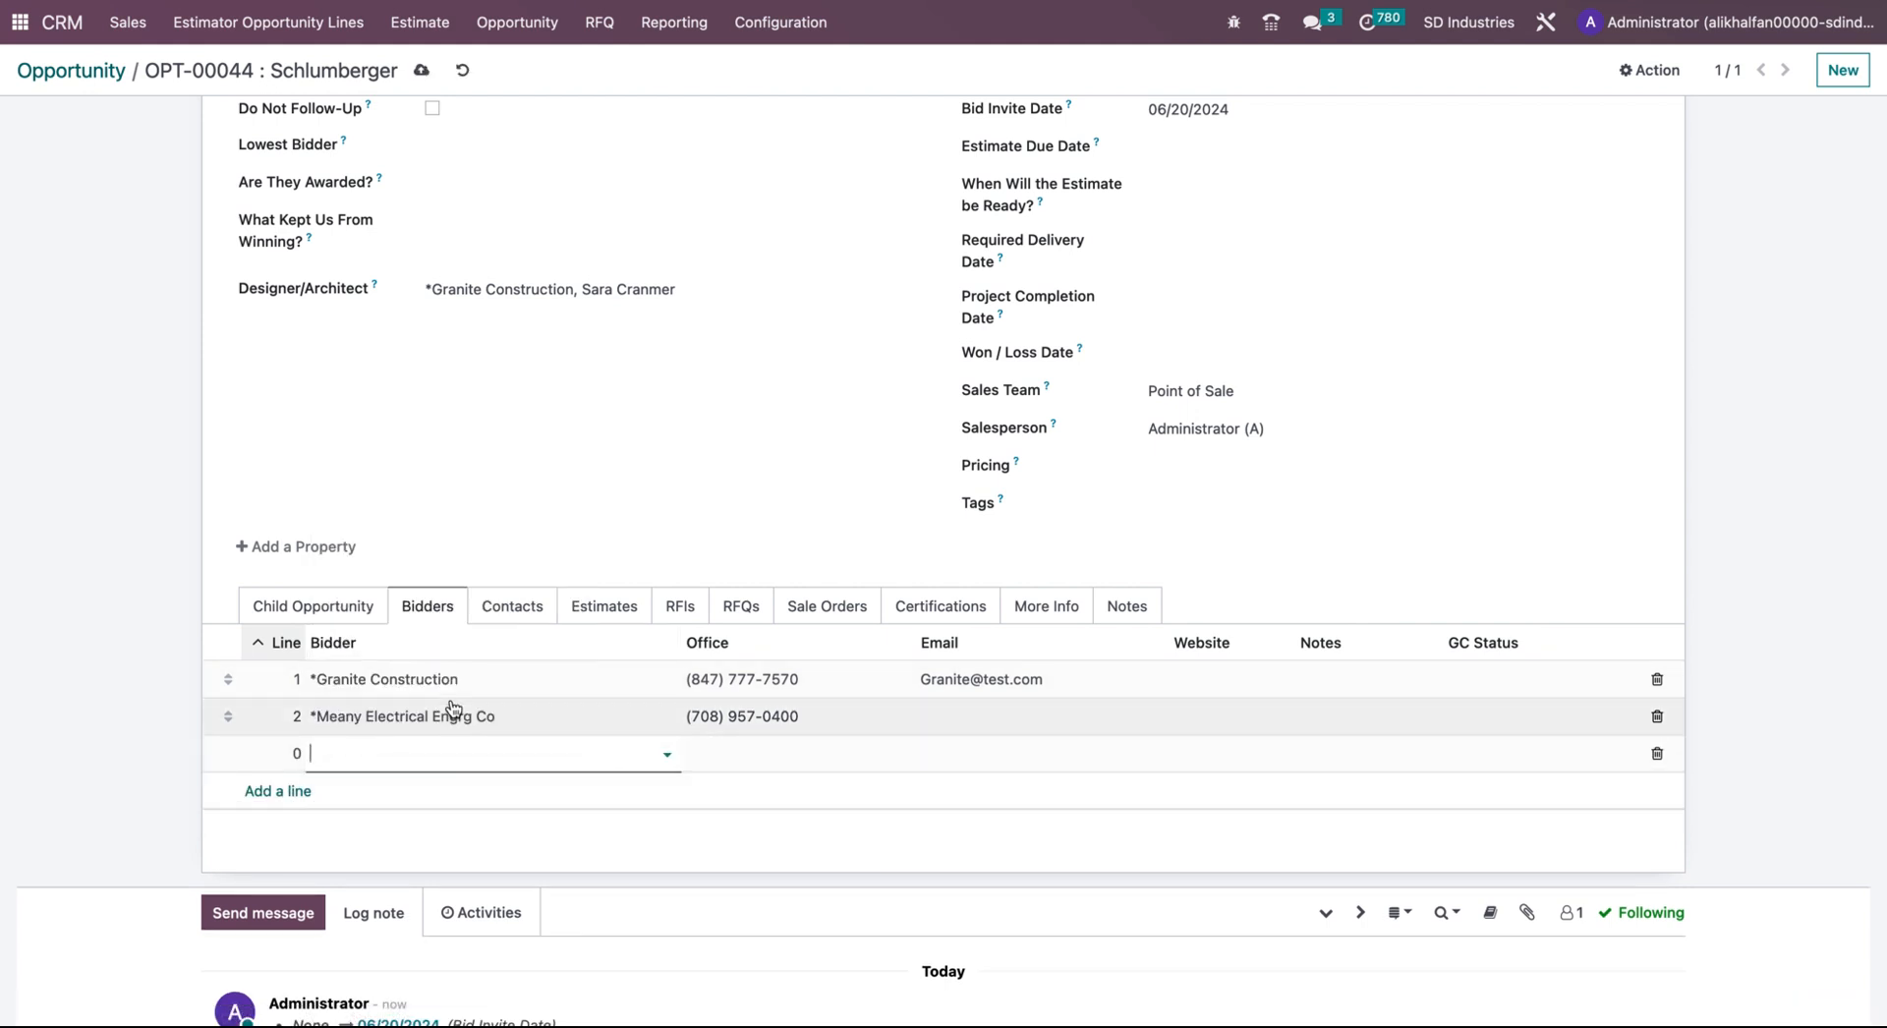
{"action": "right_click", "coordinate": [450, 702]}
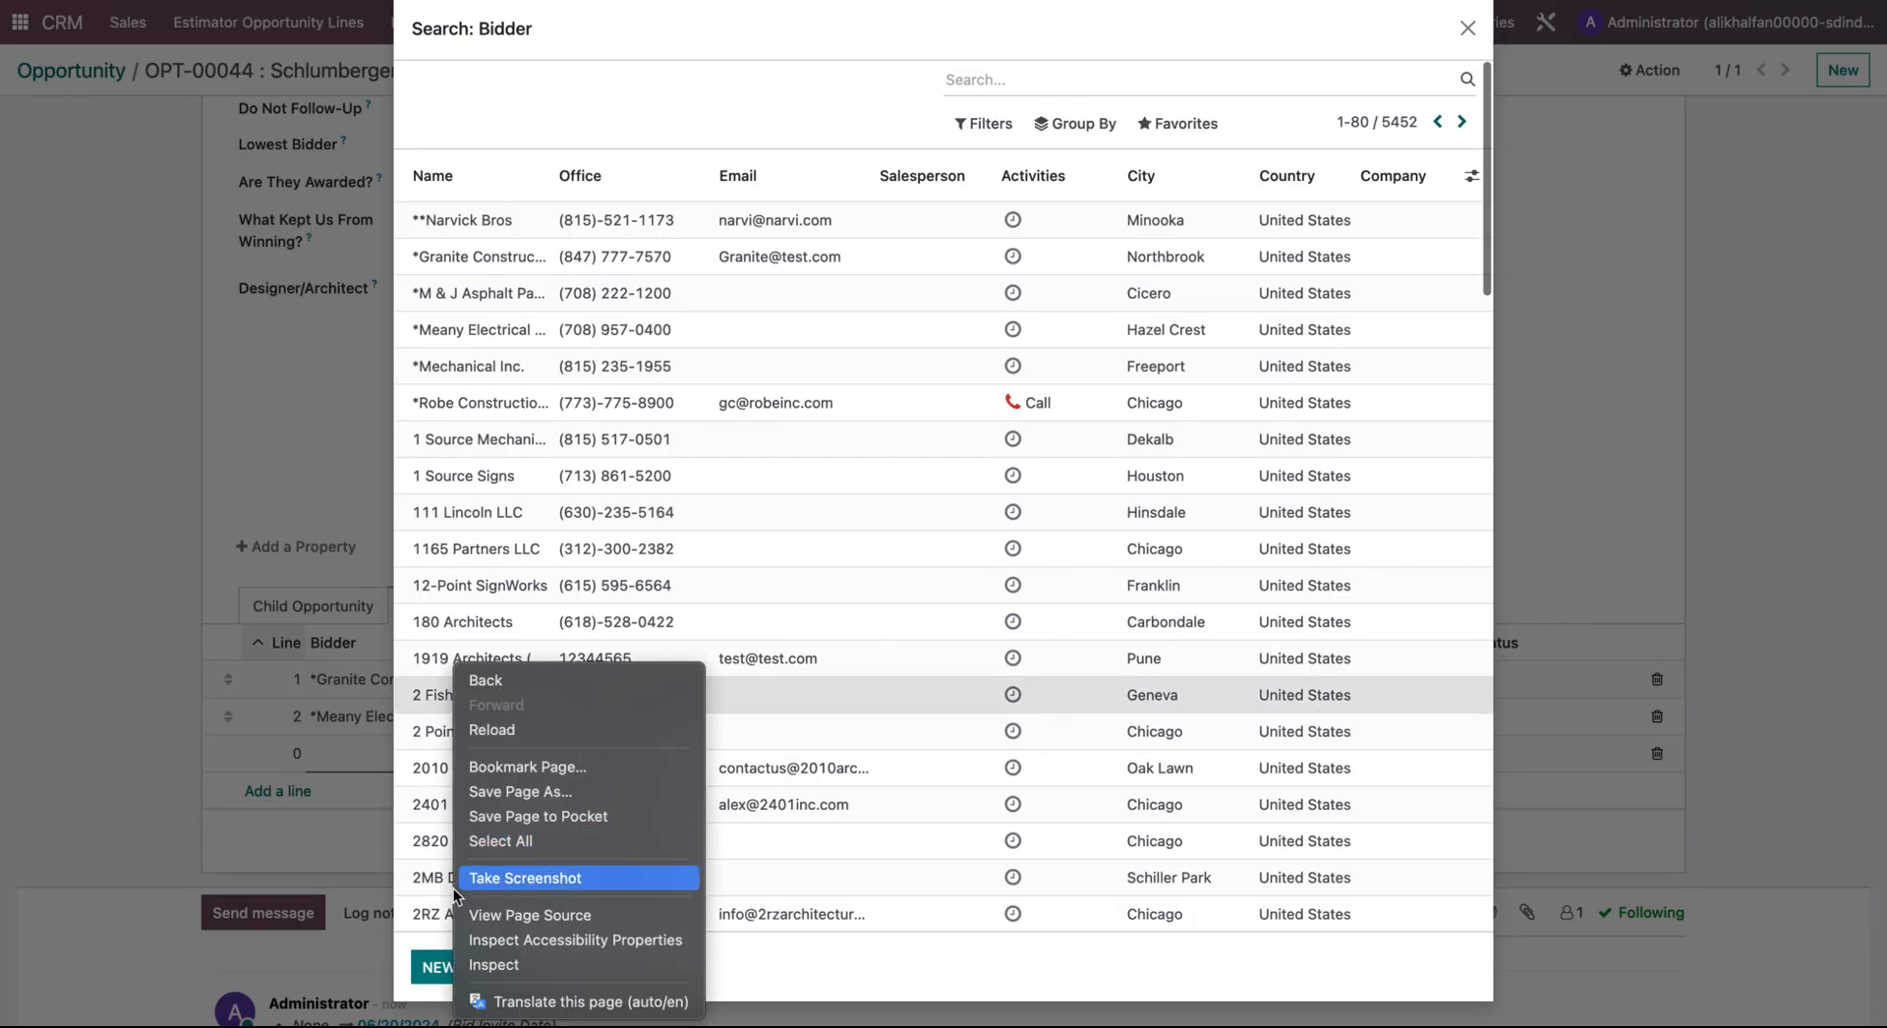
{"action": "left_click", "coordinate": [421, 976]}
{"action": "left_click", "coordinate": [432, 973]}
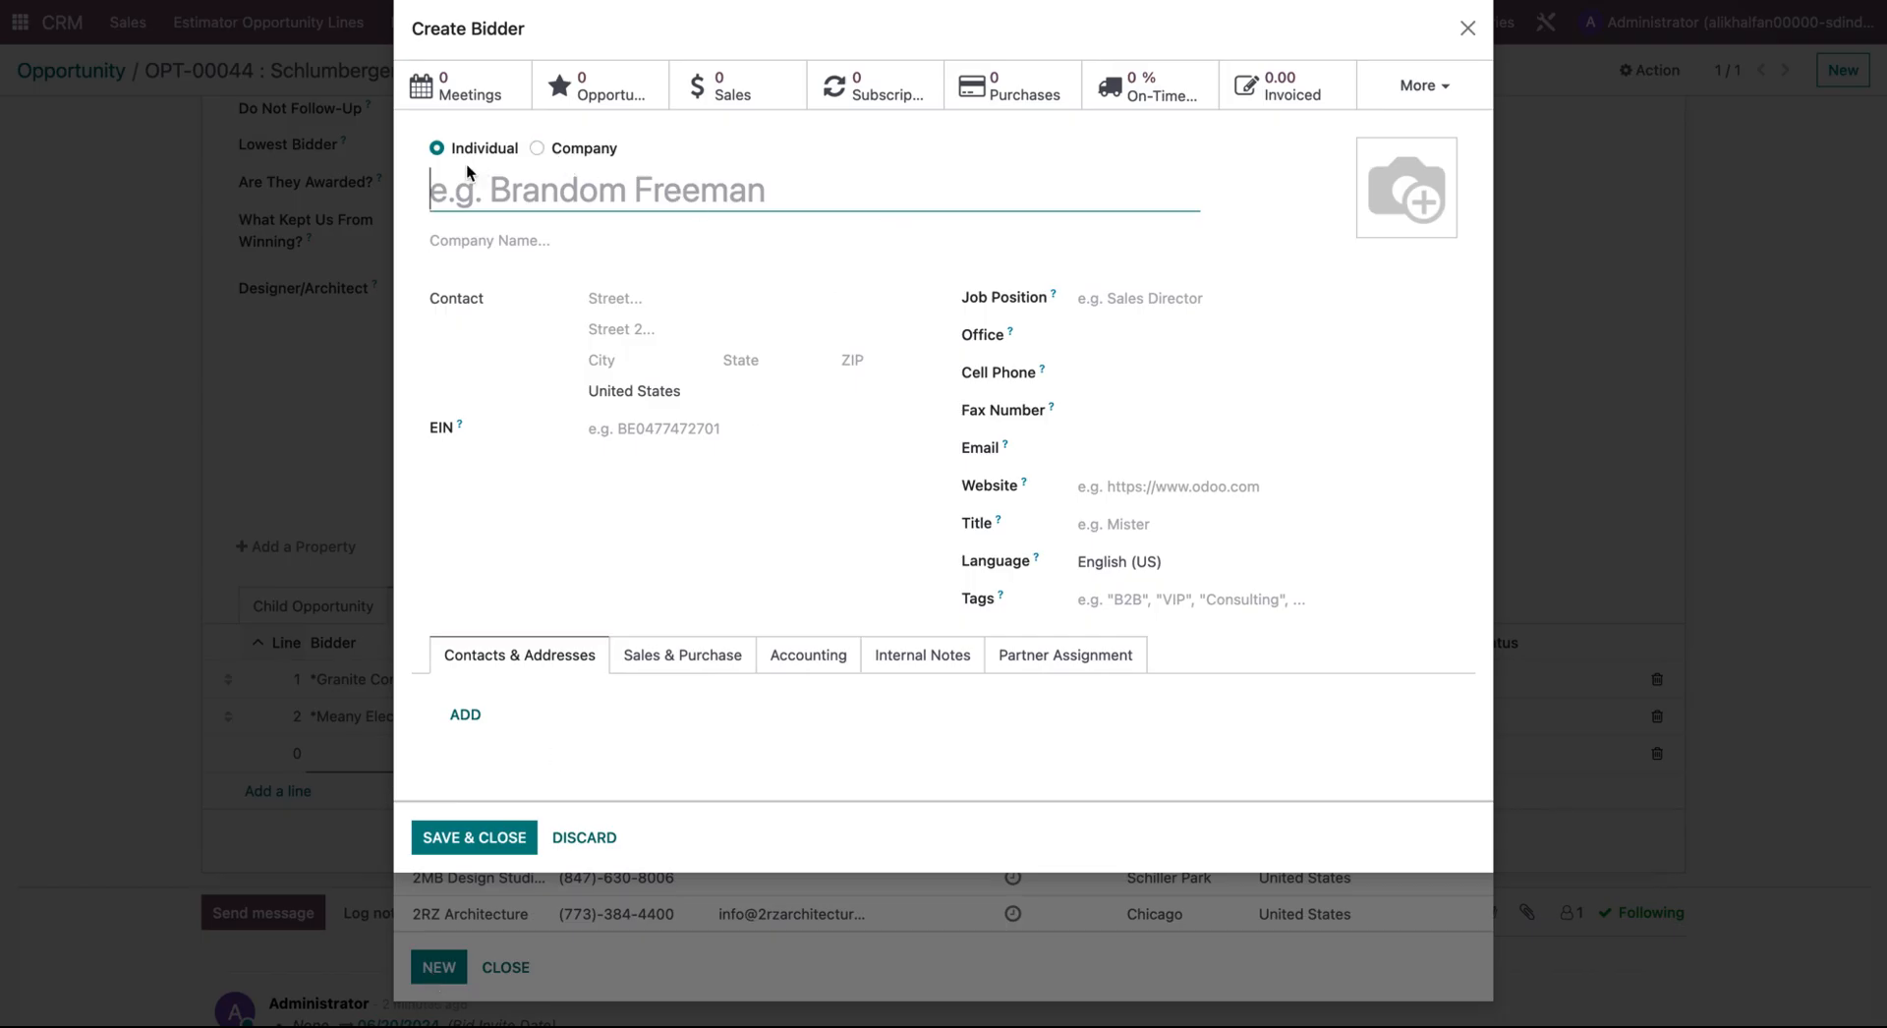
{"action": "left_click", "coordinate": [552, 152]}
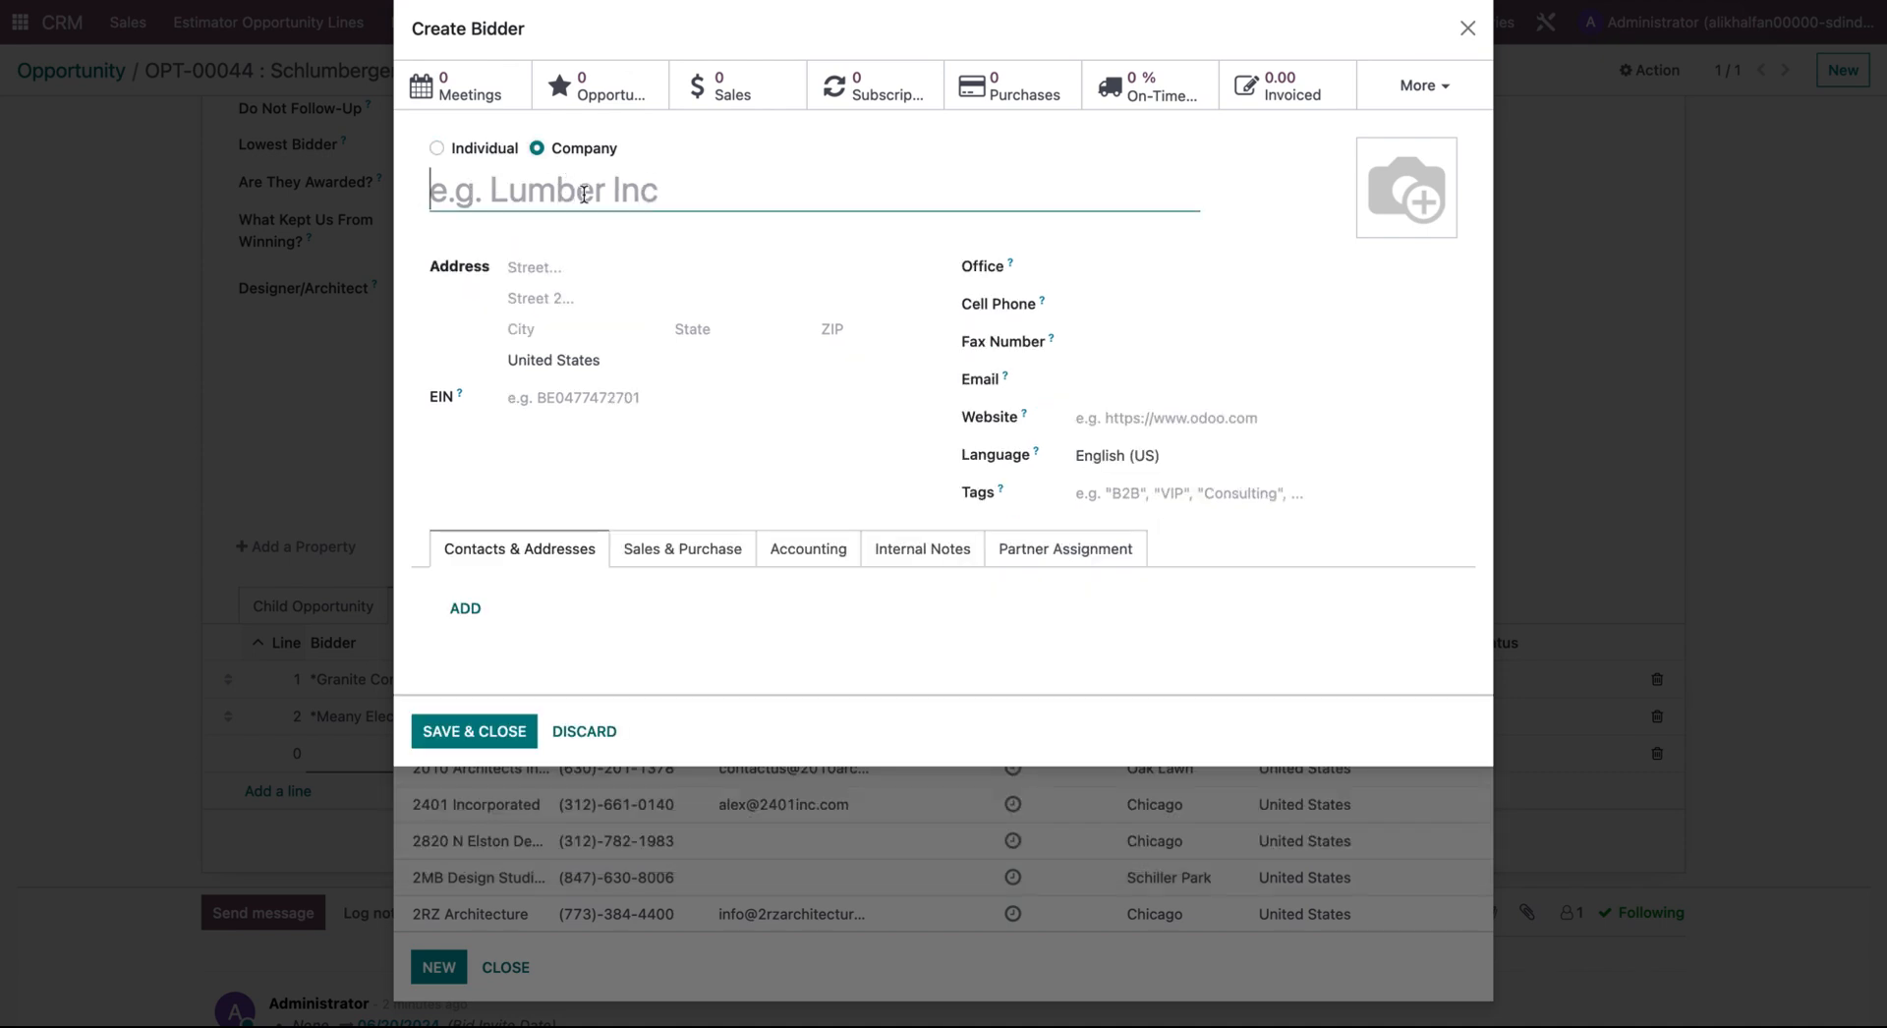
{"action": "left_click", "coordinate": [590, 263]}
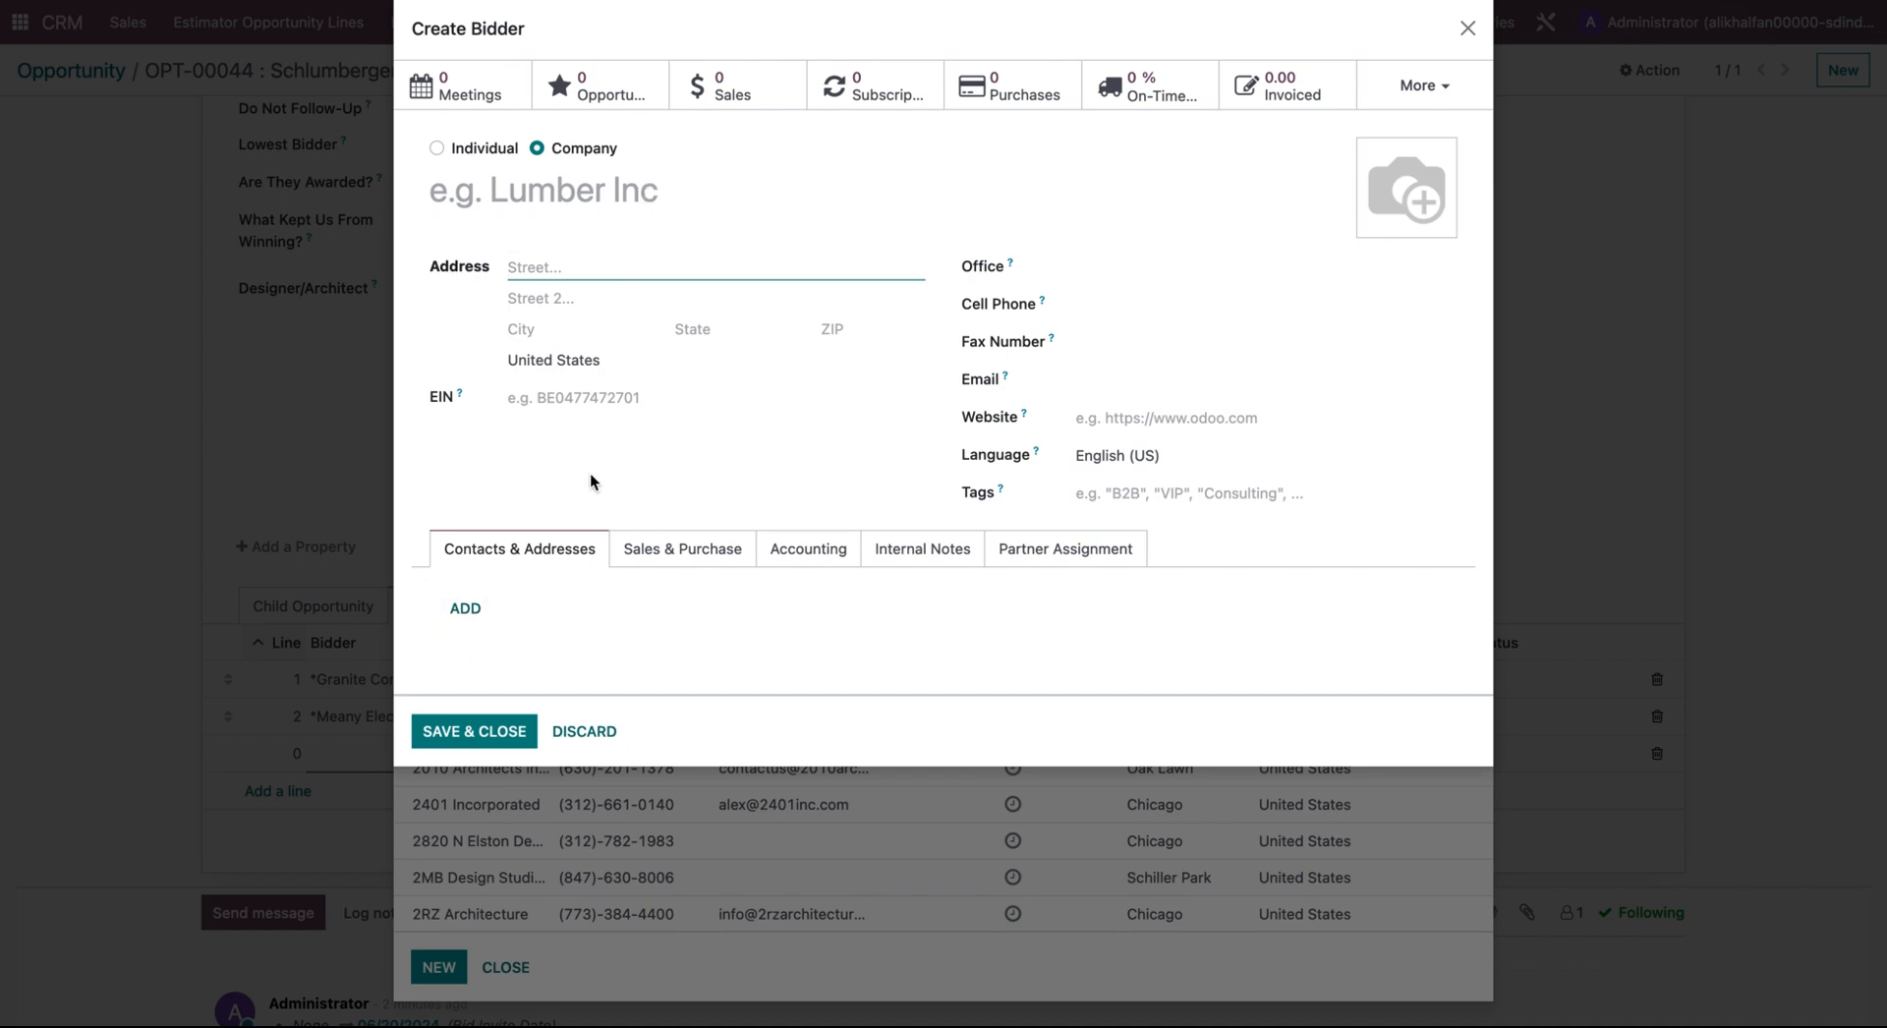
{"action": "left_click", "coordinate": [584, 731]}
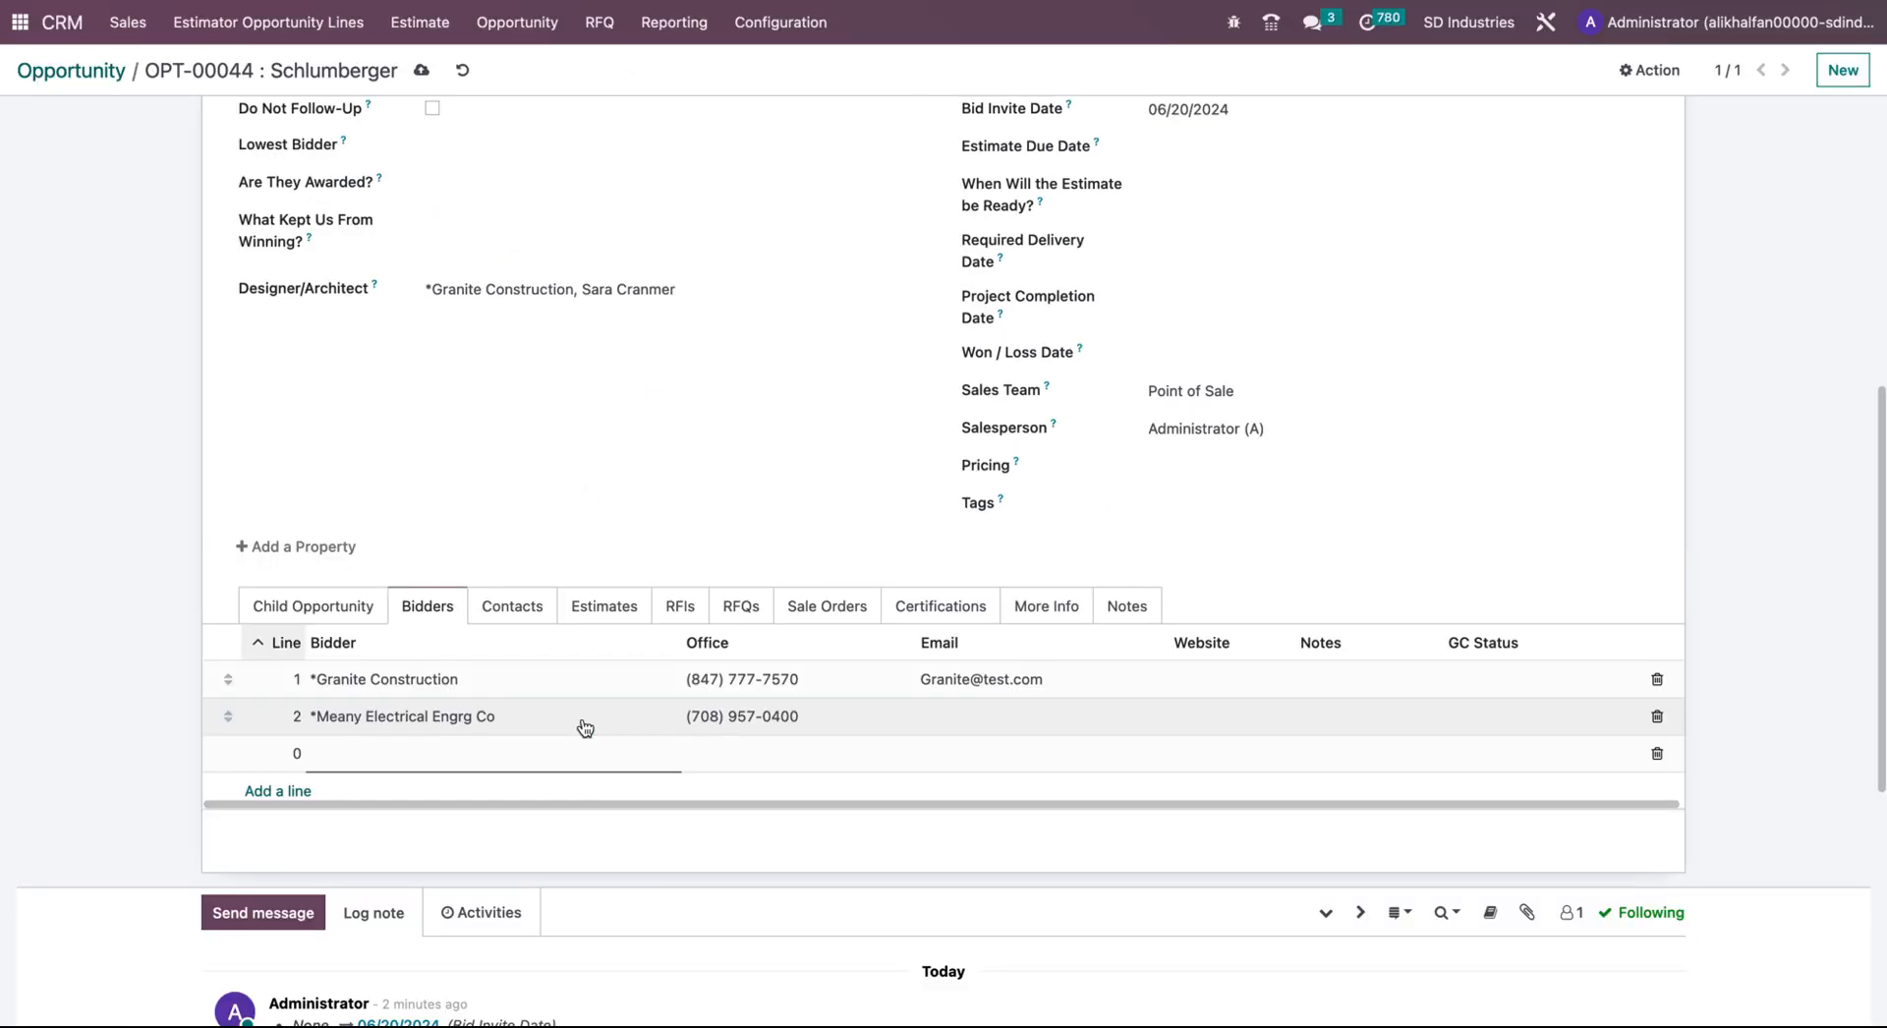
- Delete the blank bidder line from the Schlumberger opportunity and save the record
{"action": "left_click", "coordinate": [526, 617]}
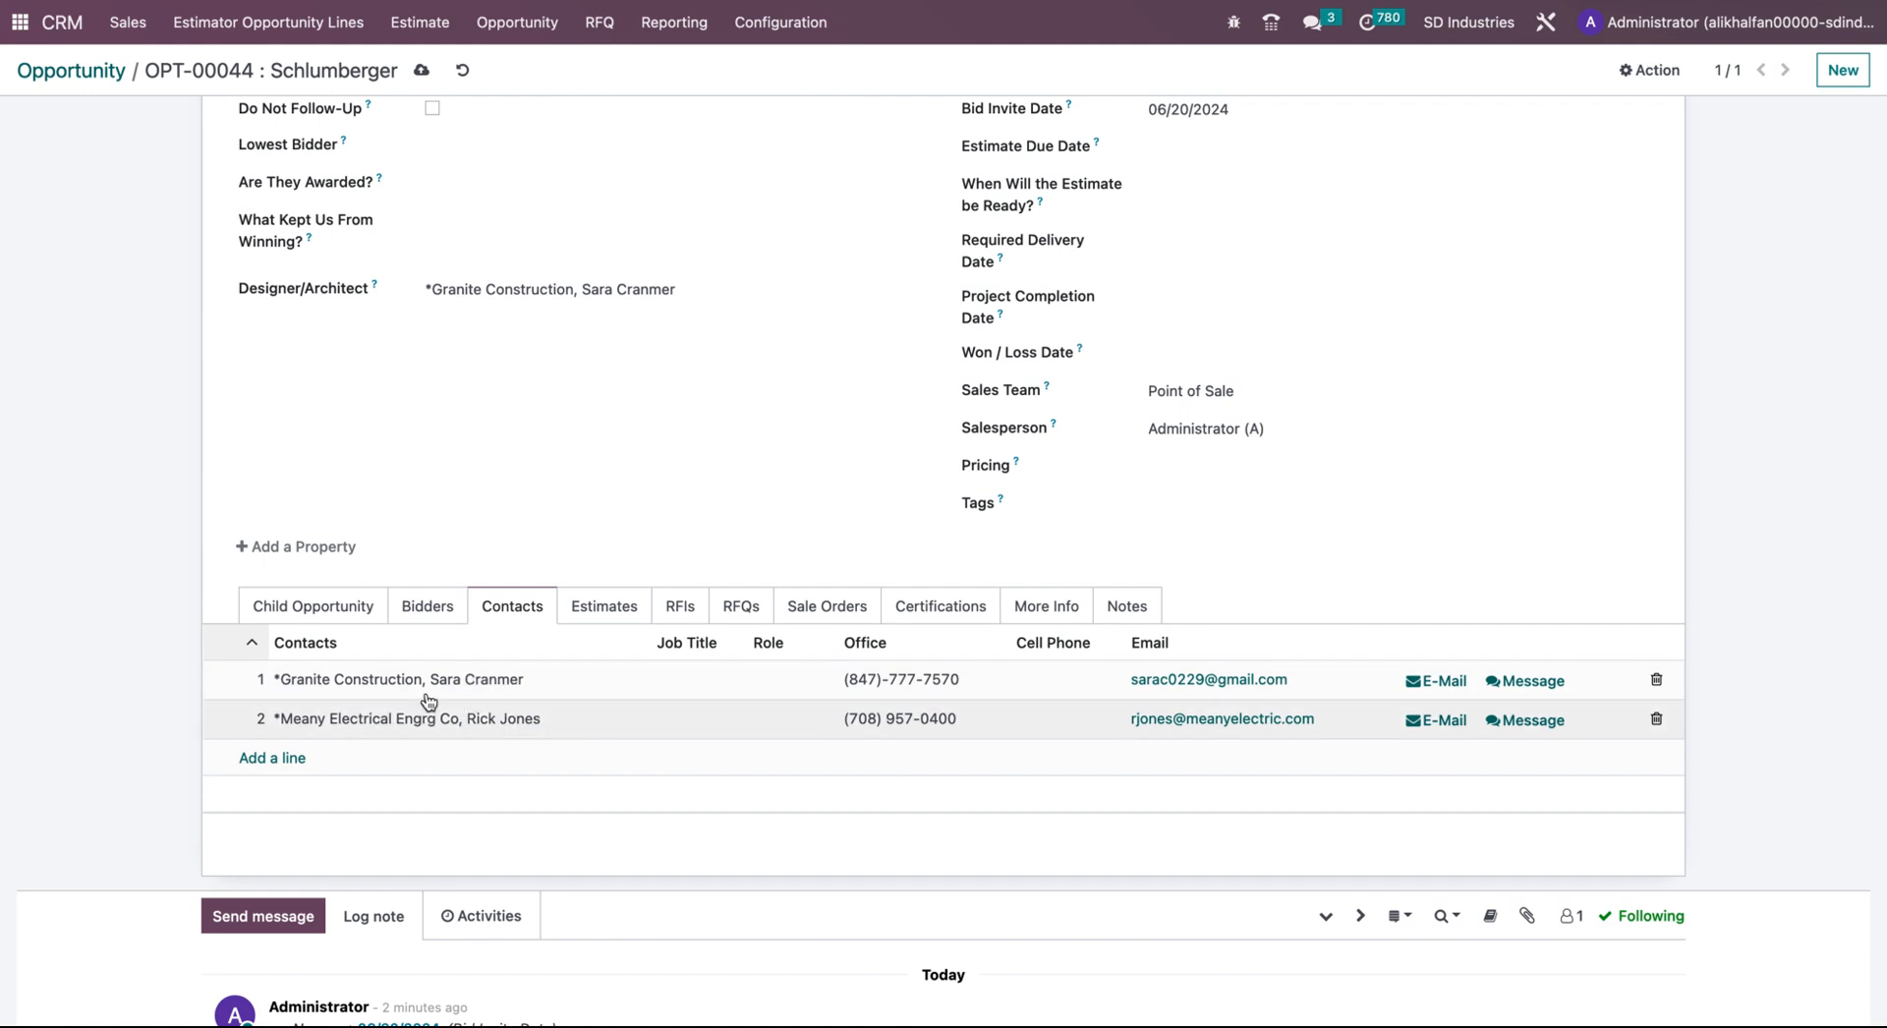
{"action": "left_click", "coordinate": [603, 619]}
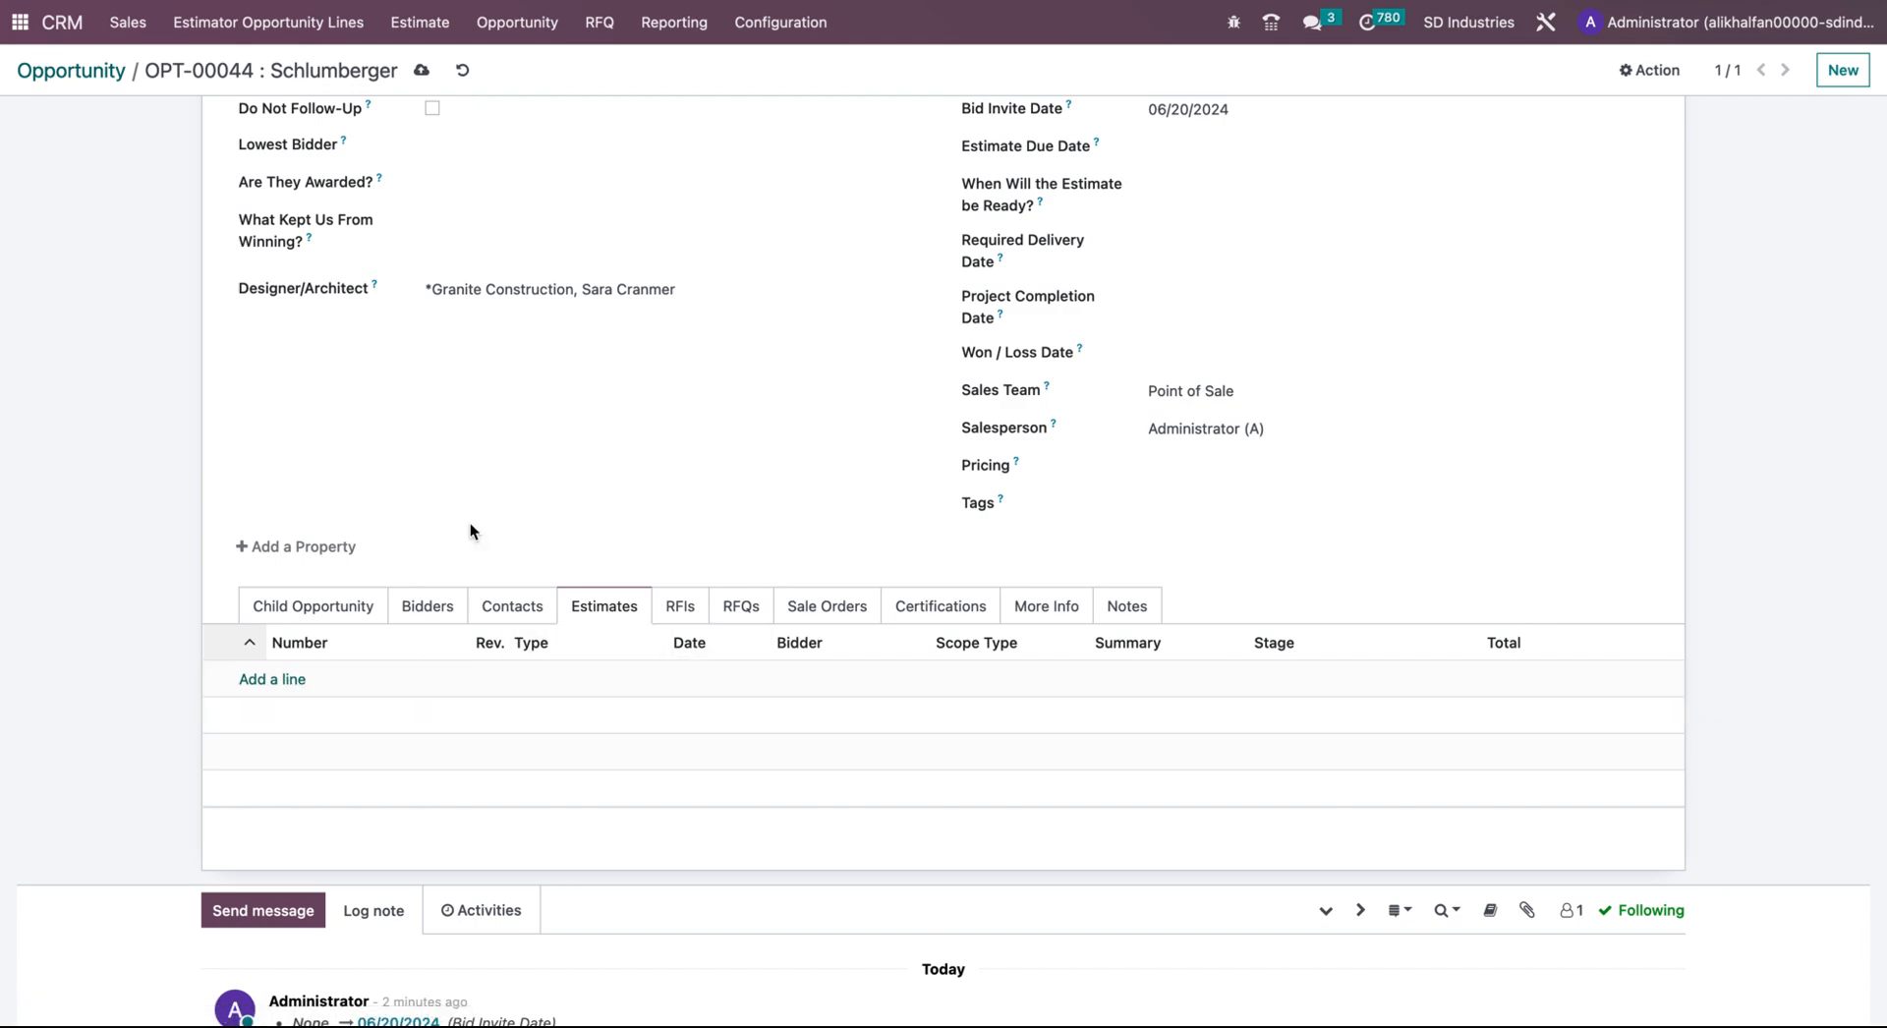
{"action": "scroll", "coordinate": [470, 523], "scroll_direction": "up", "scroll_amount": 6}
{"action": "left_click", "coordinate": [422, 70]}
{"action": "scroll", "coordinate": [571, 459], "scroll_direction": "down", "scroll_amount": 1}
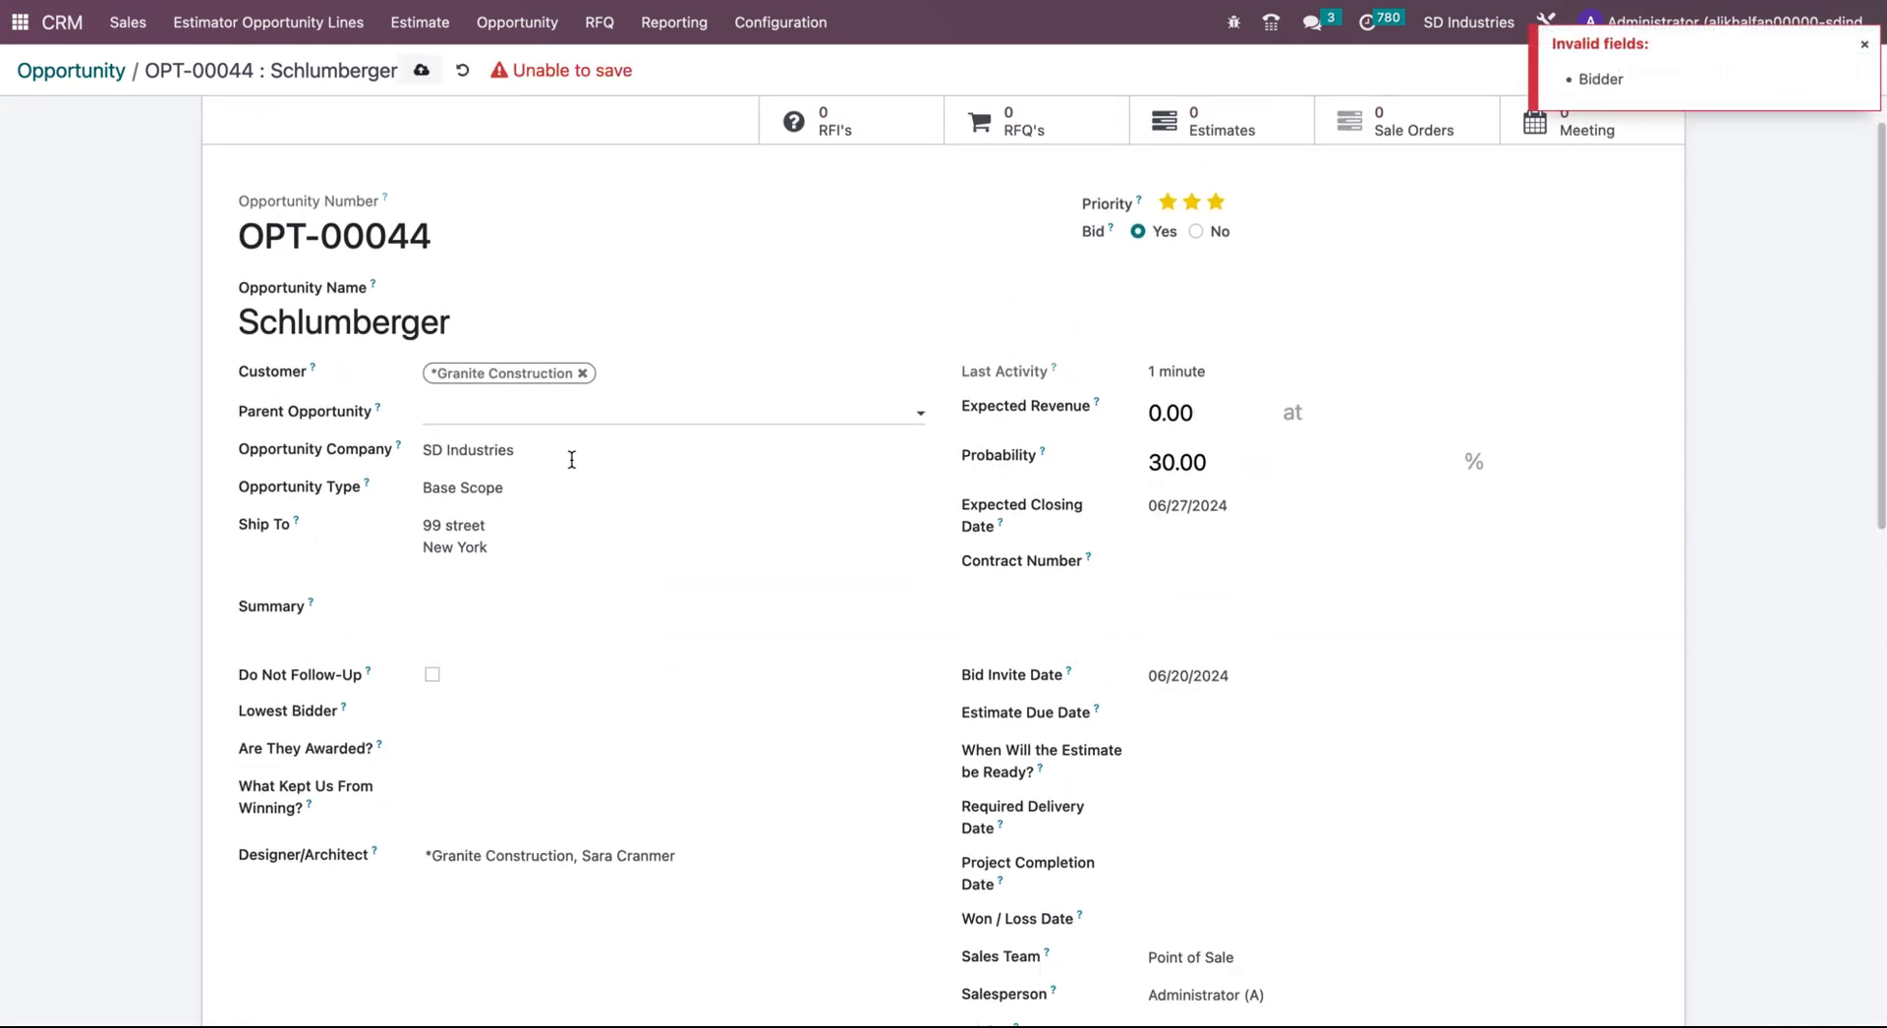
{"action": "scroll", "coordinate": [571, 458], "scroll_direction": "down", "scroll_amount": 8}
{"action": "left_click", "coordinate": [452, 372]}
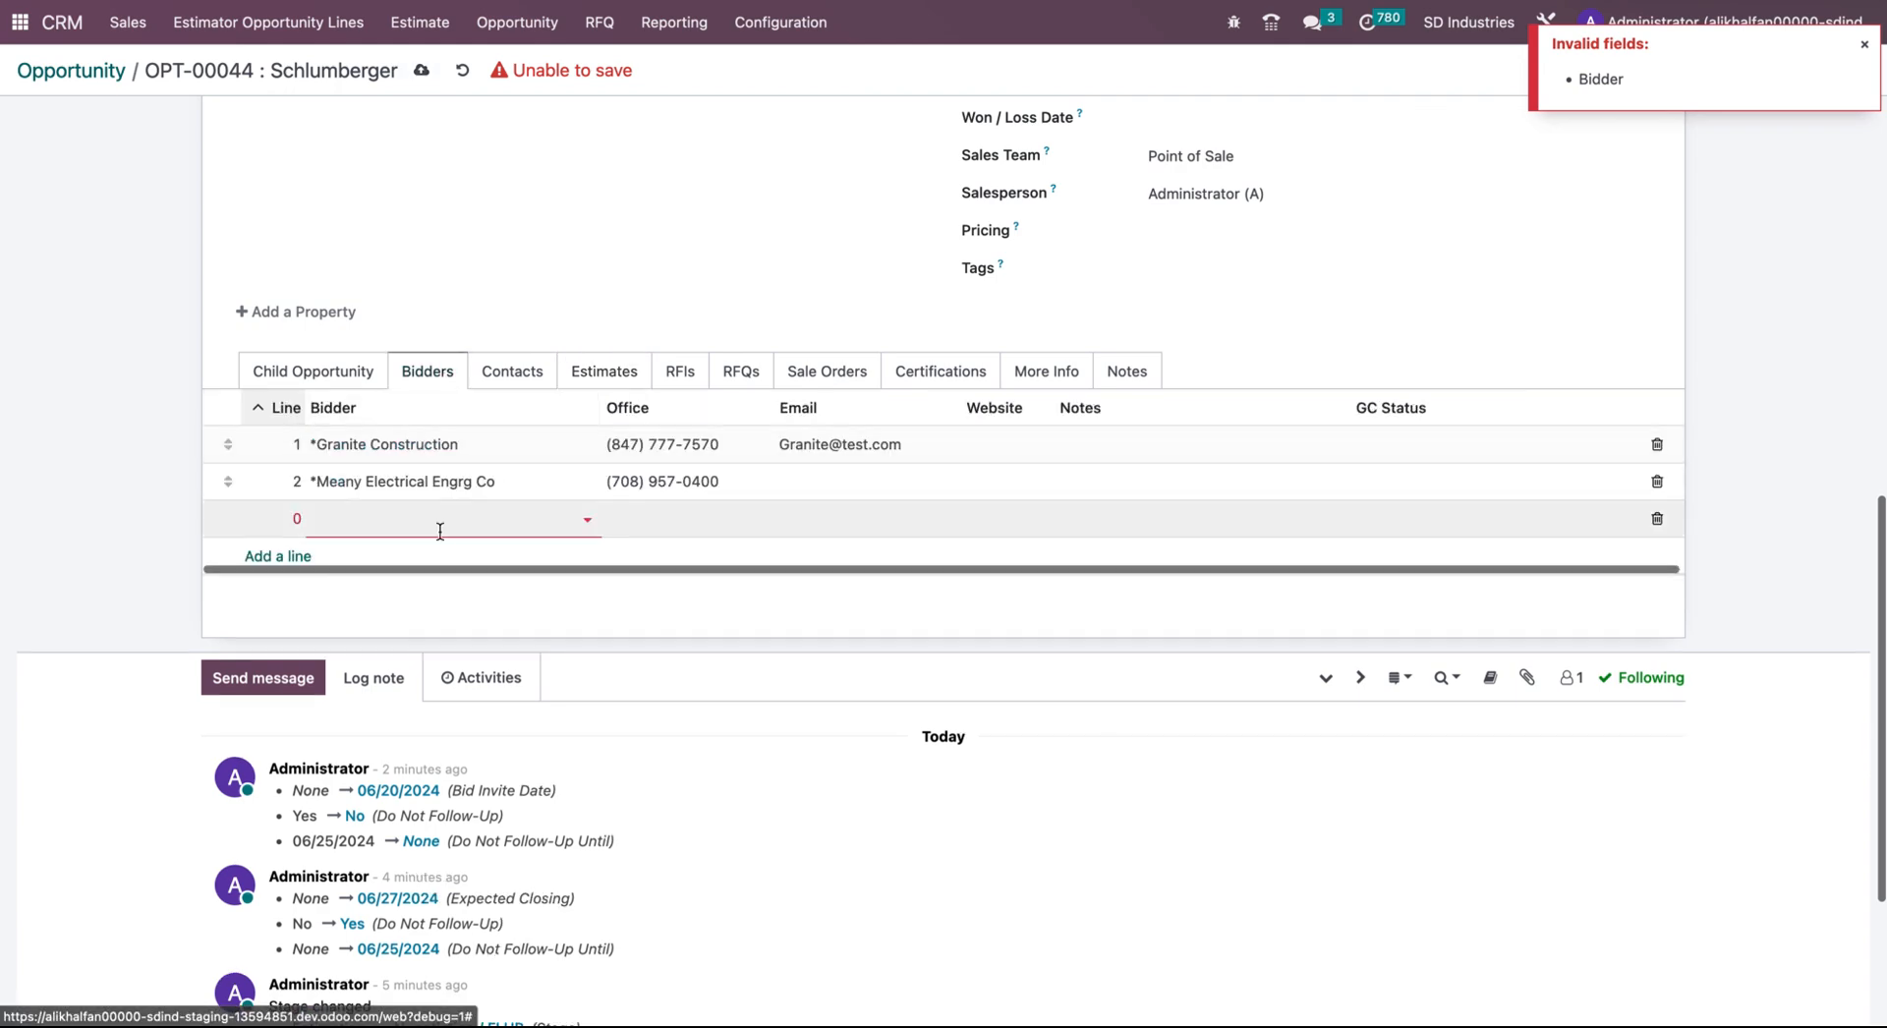
{"action": "left_click", "coordinate": [1656, 531]}
{"action": "scroll", "coordinate": [657, 370], "scroll_direction": "up", "scroll_amount": 9}
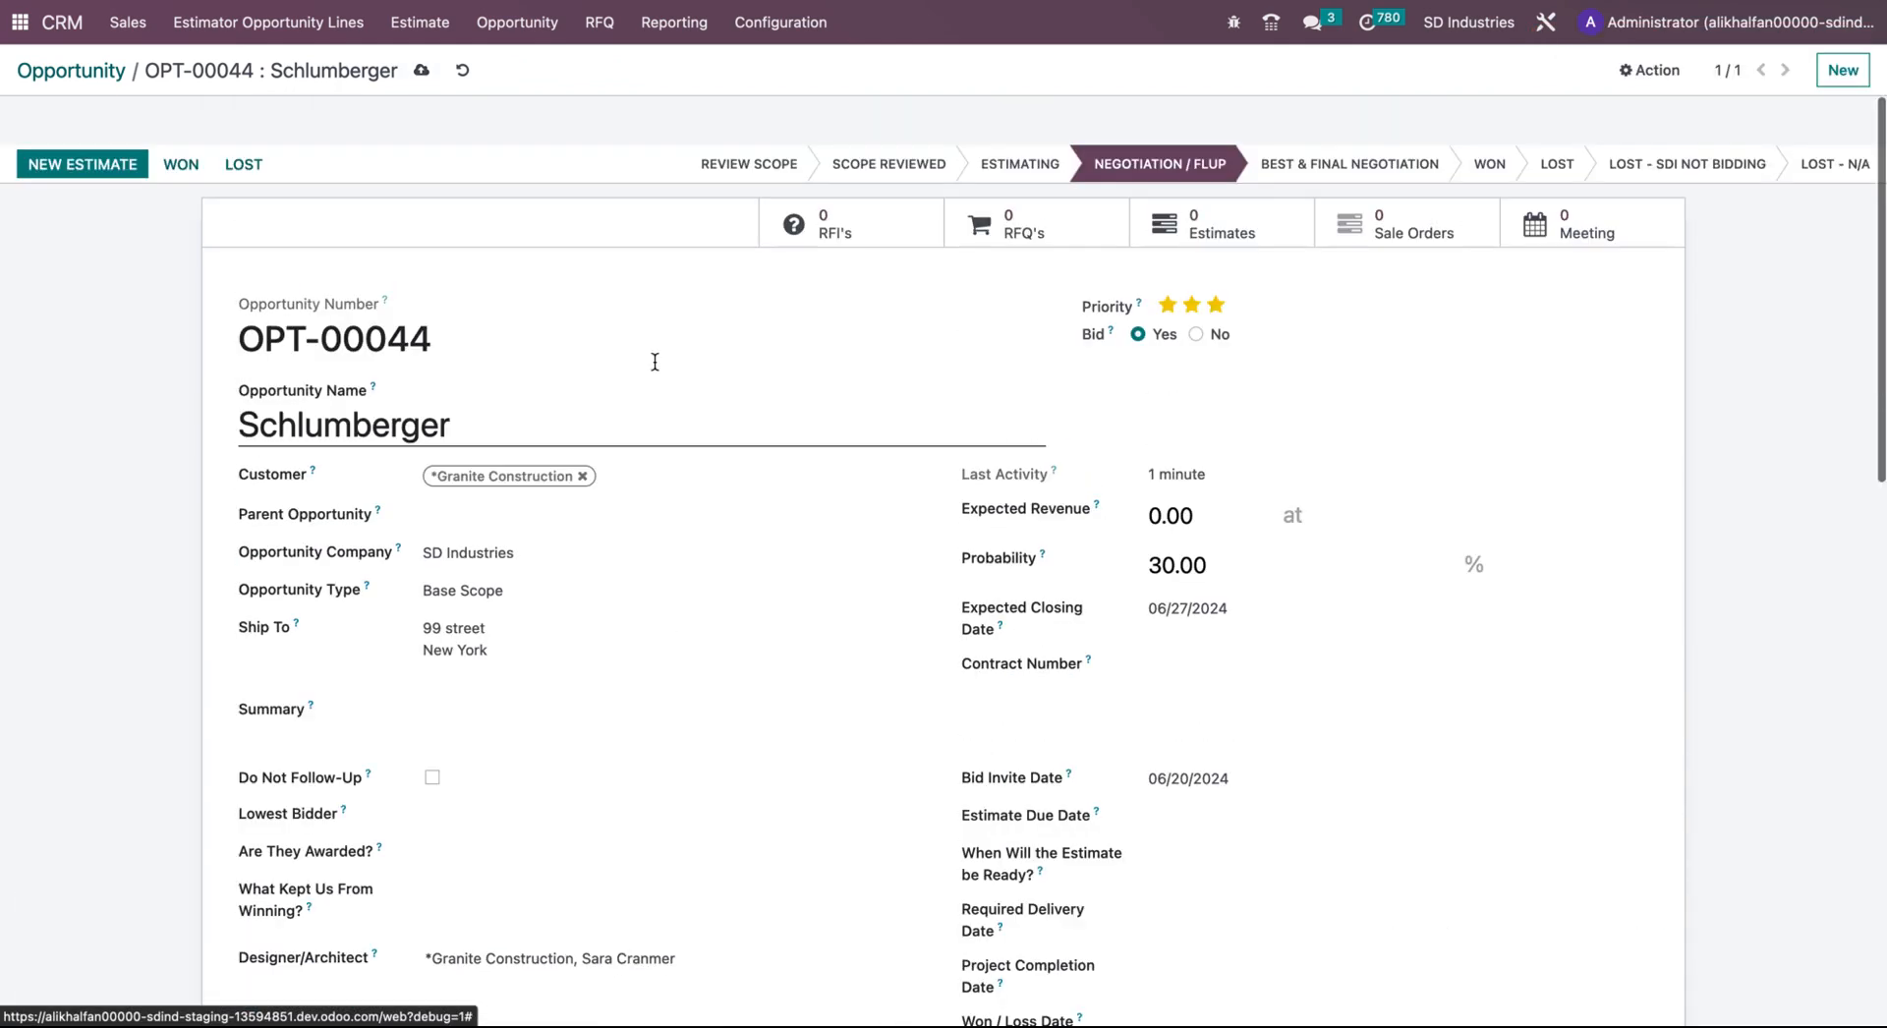
{"action": "left_click", "coordinate": [416, 68]}
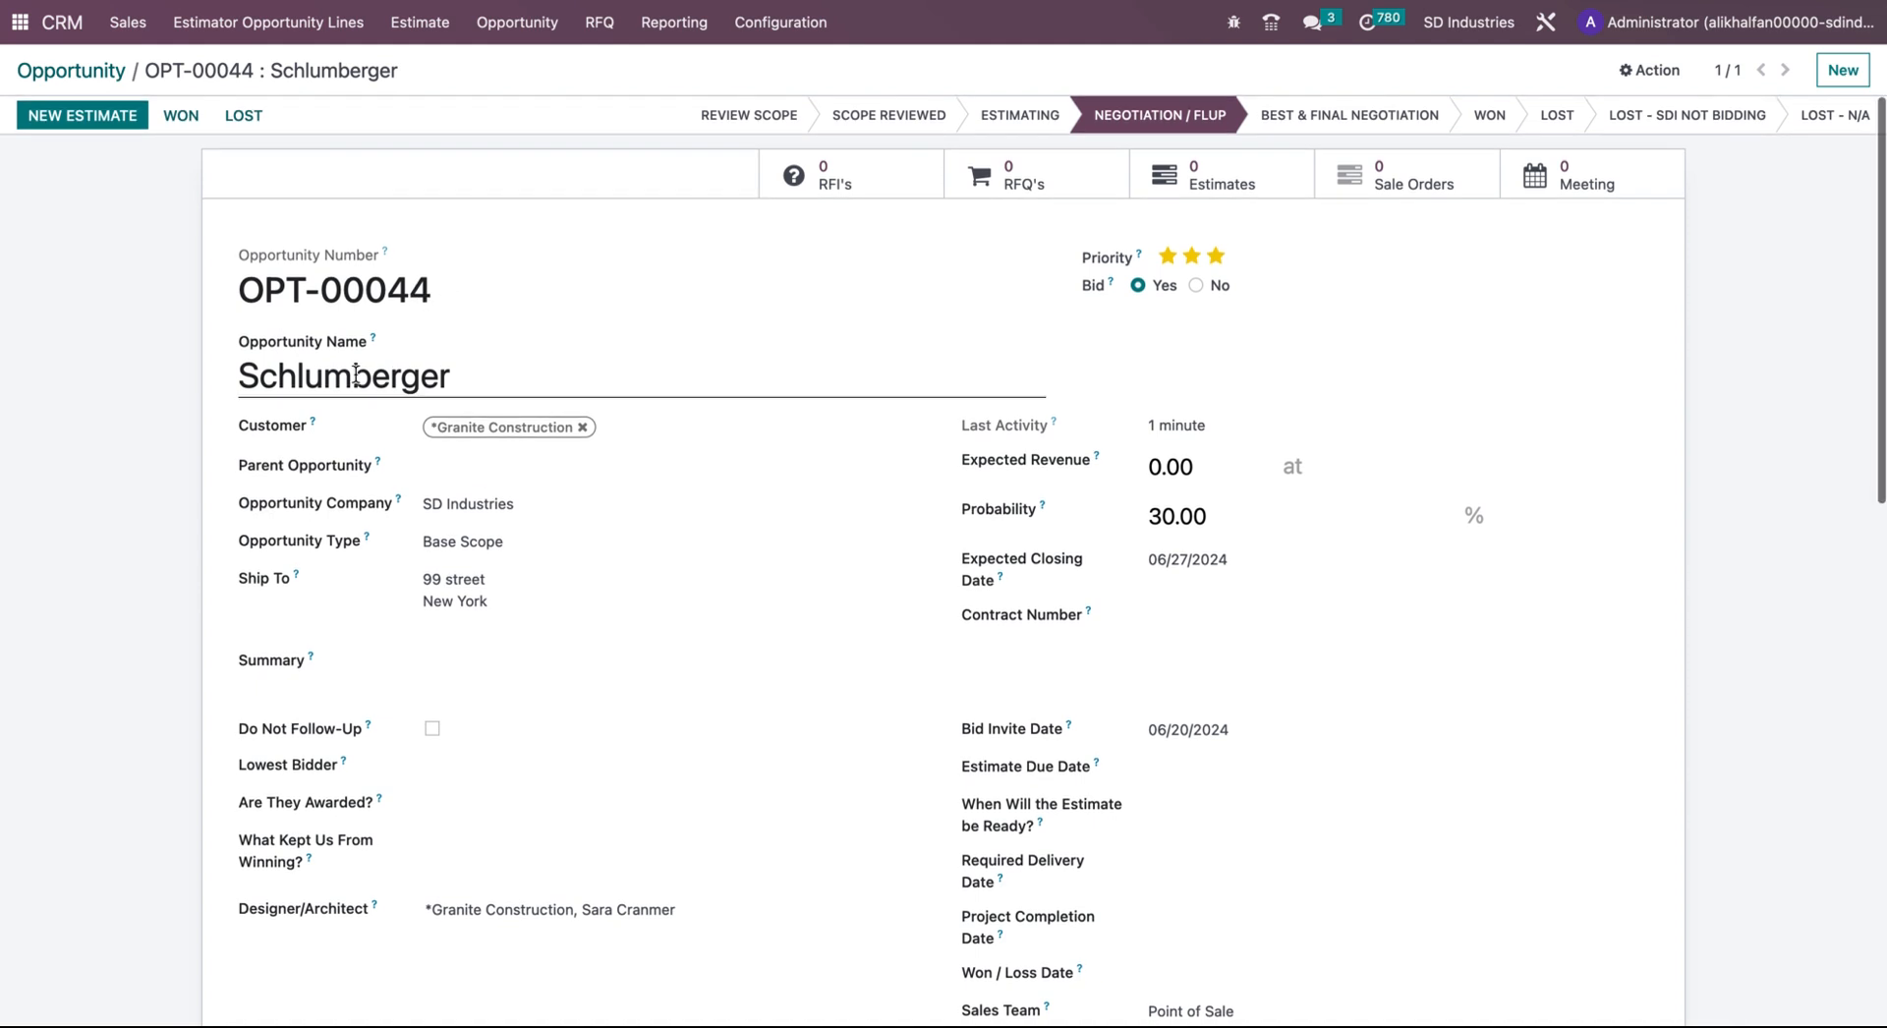
- Create a new opportunity named Socofor with **Narvick Bros as its customer
{"action": "left_click", "coordinate": [90, 73]}
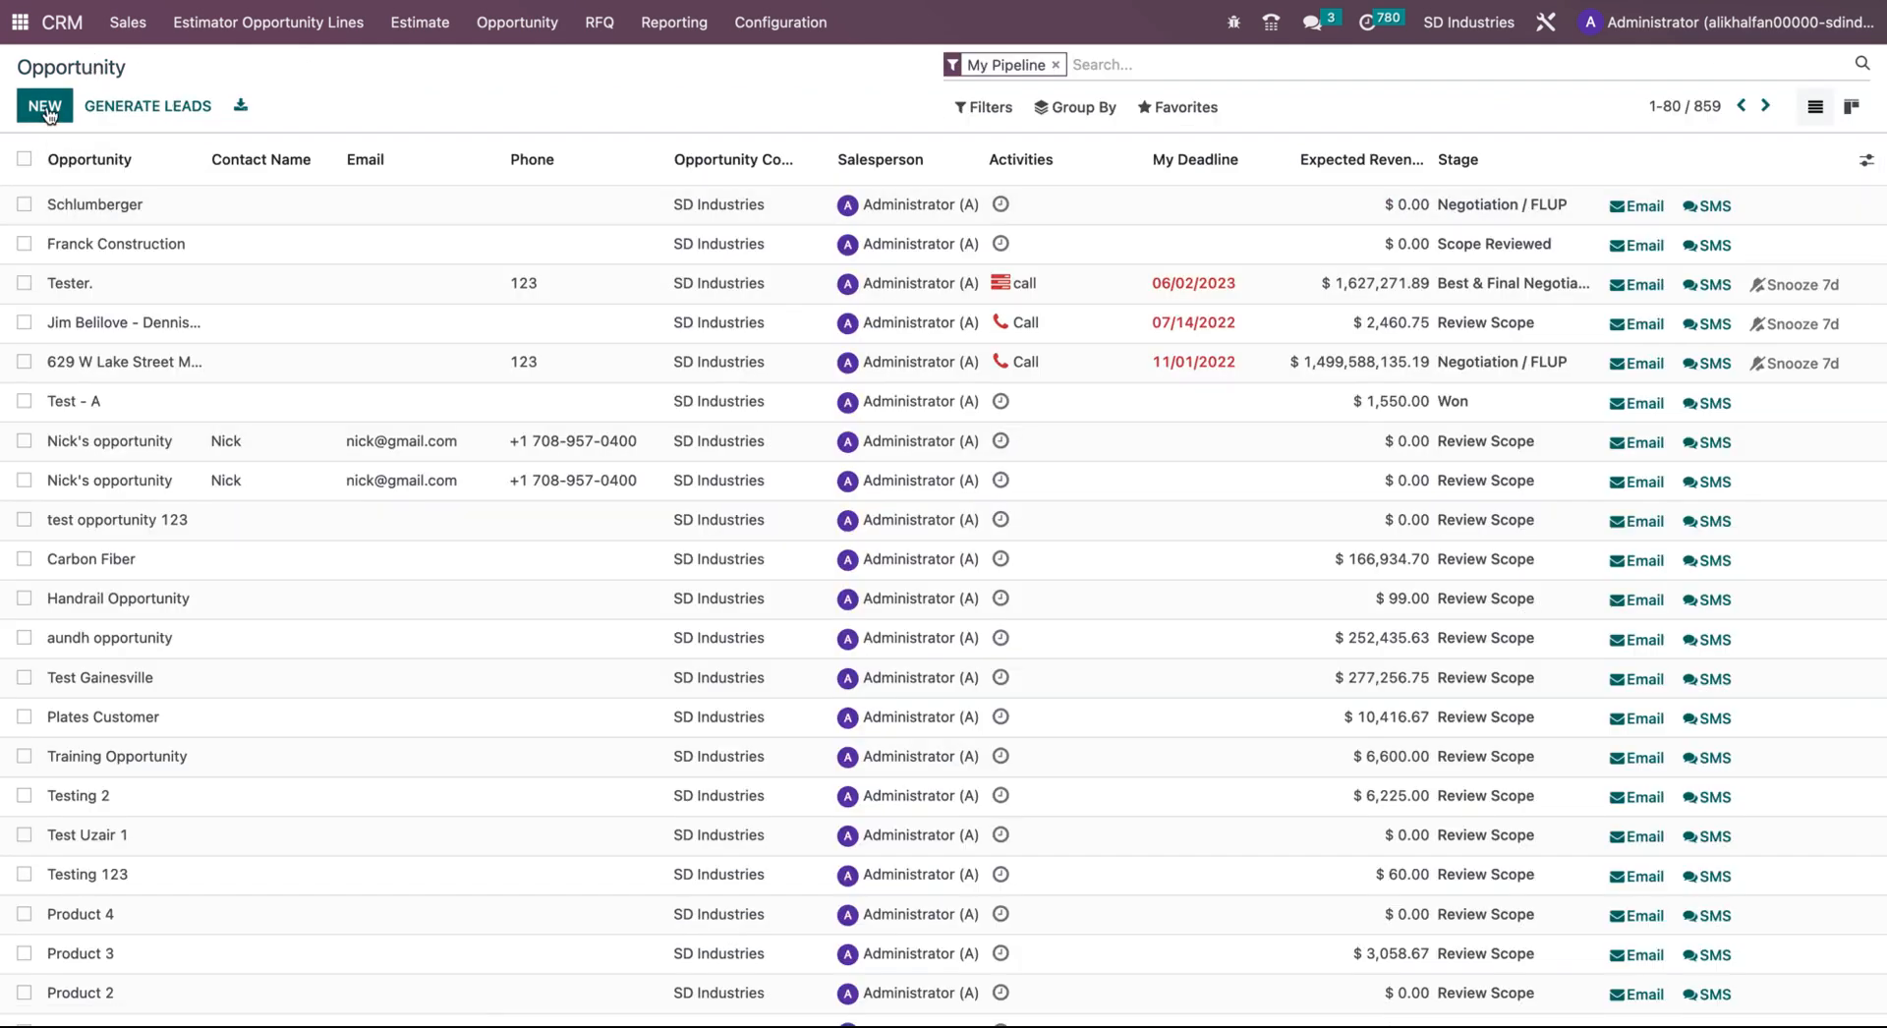
{"action": "left_click", "coordinate": [44, 111]}
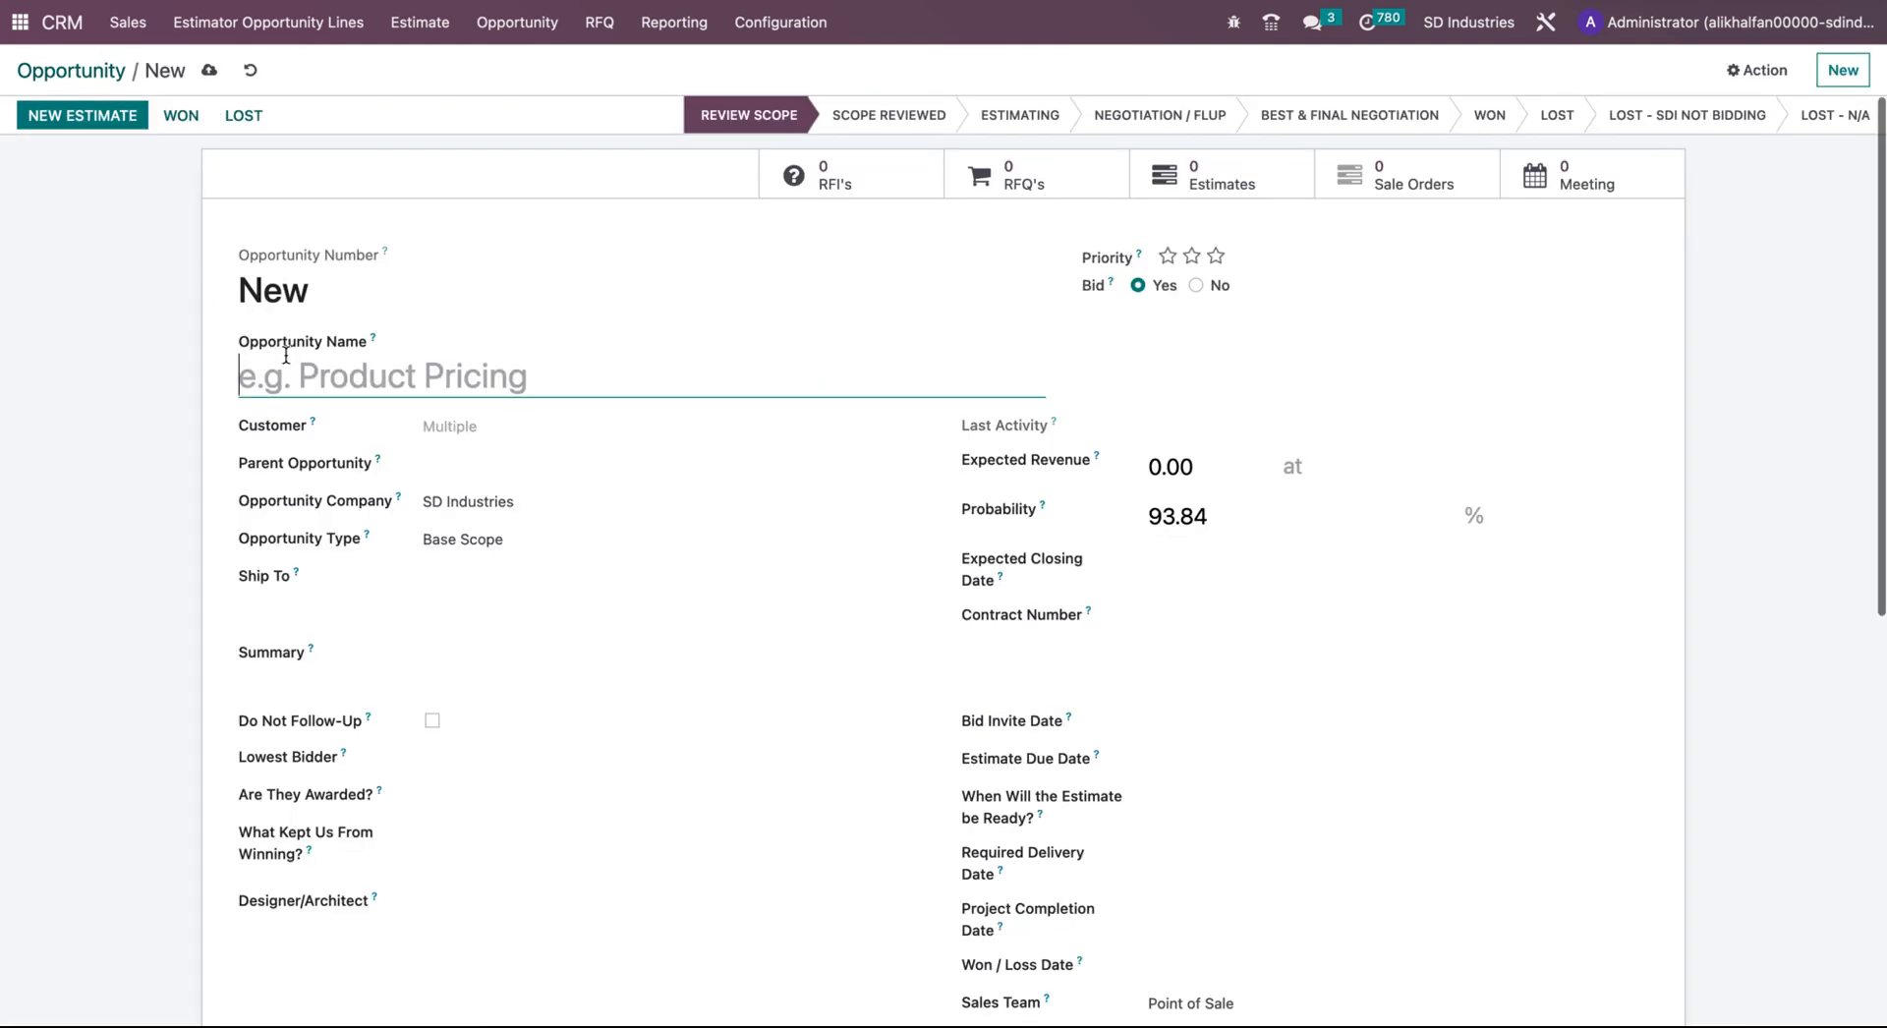
{"action": "type", "text": "Socofor"}
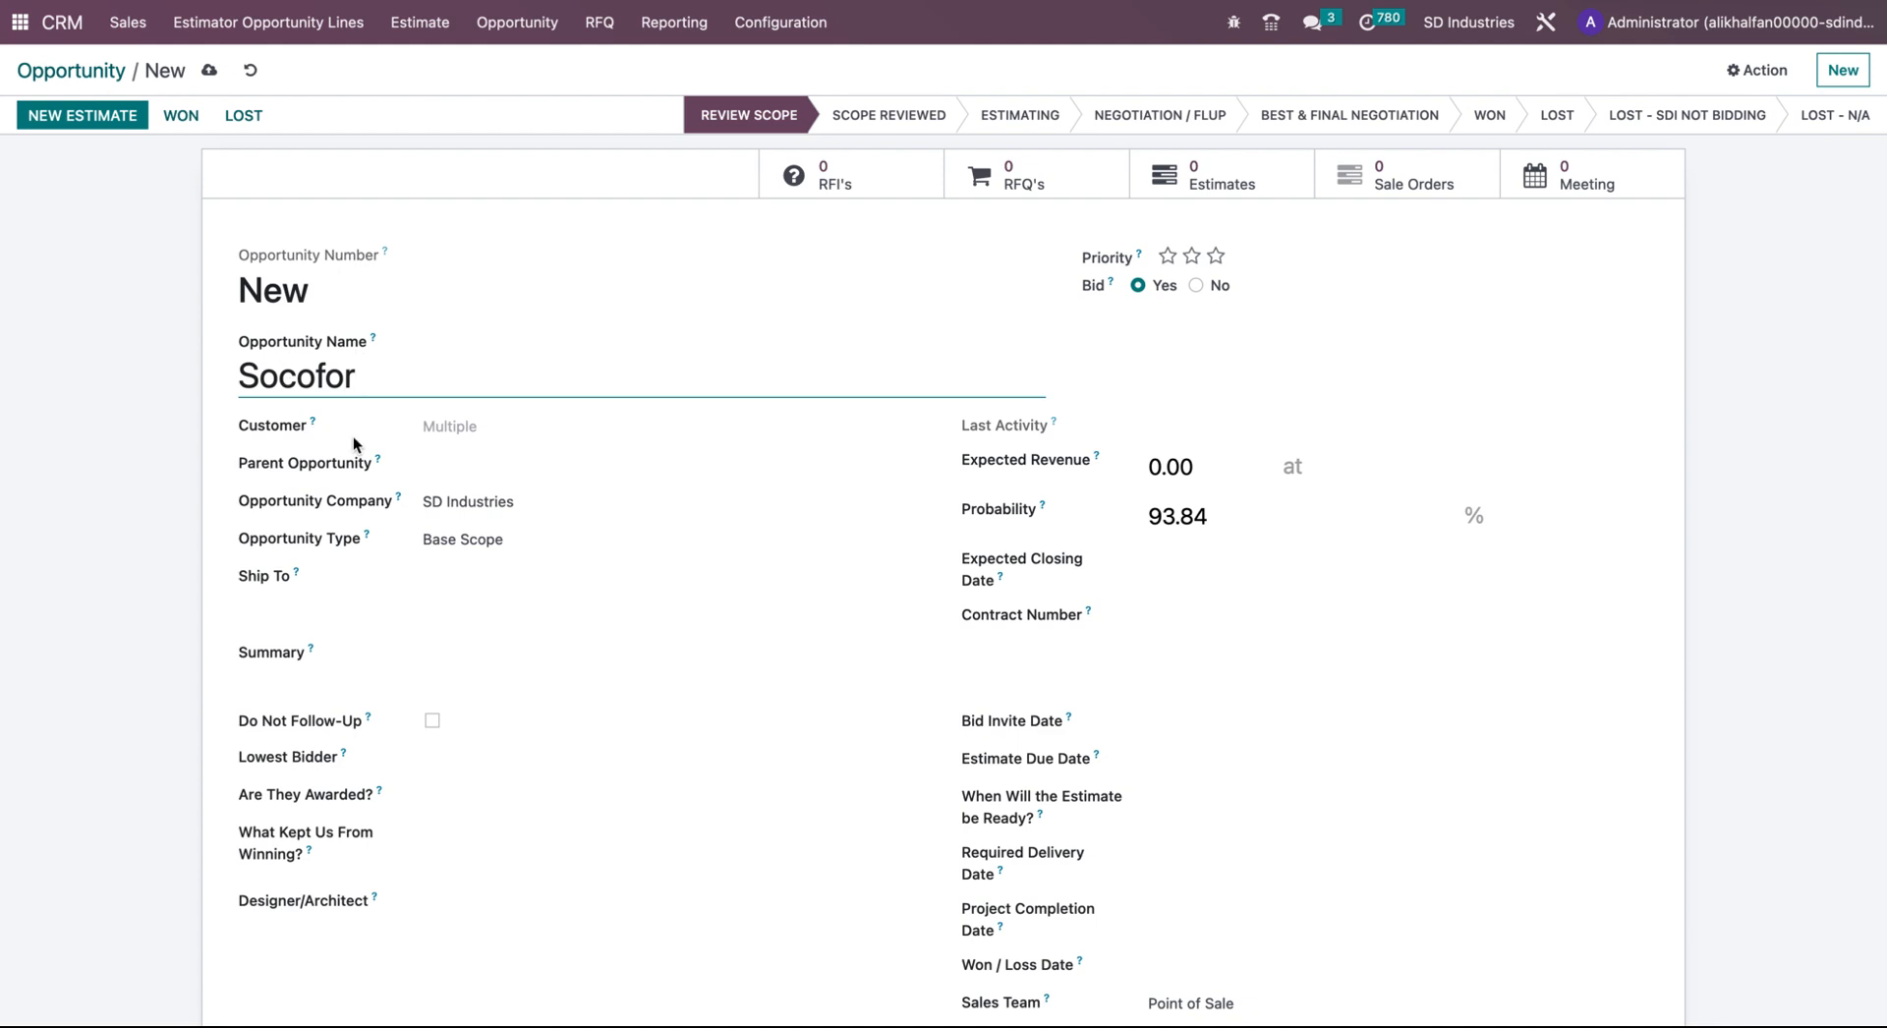
{"action": "left_click", "coordinate": [496, 430]}
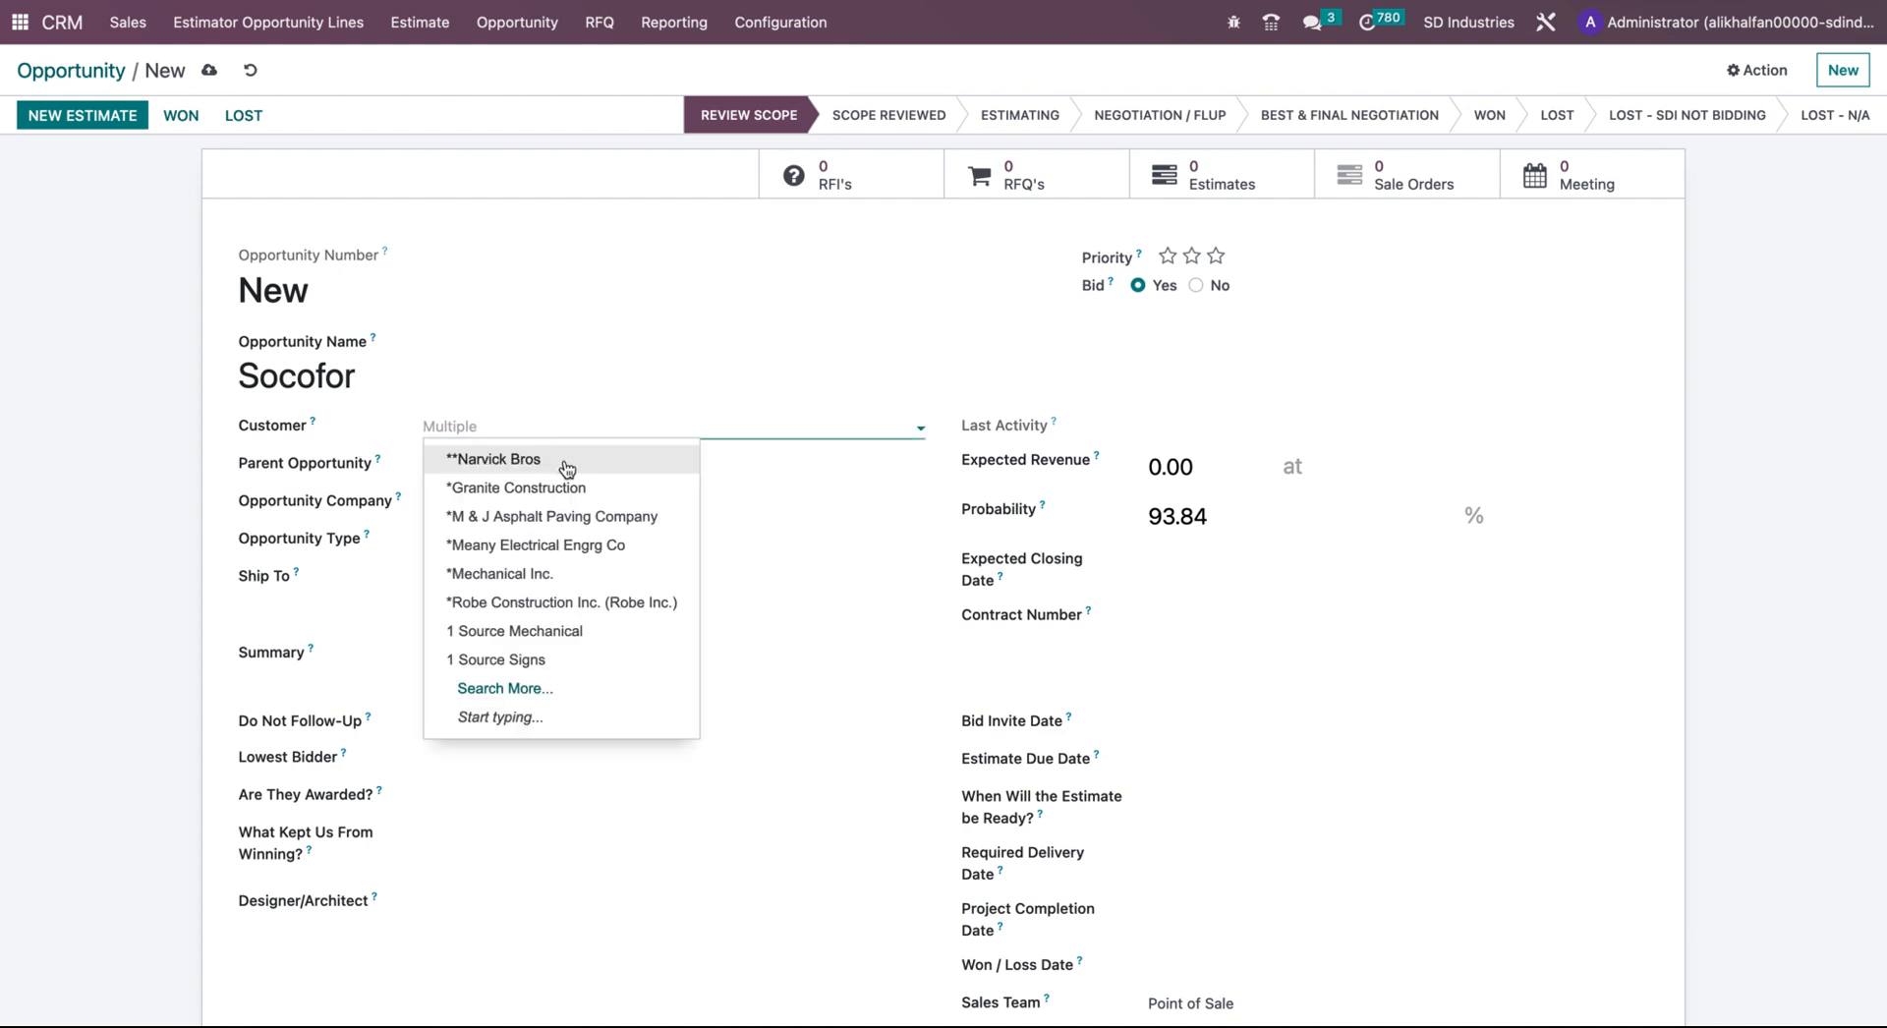
{"action": "left_click", "coordinate": [571, 468]}
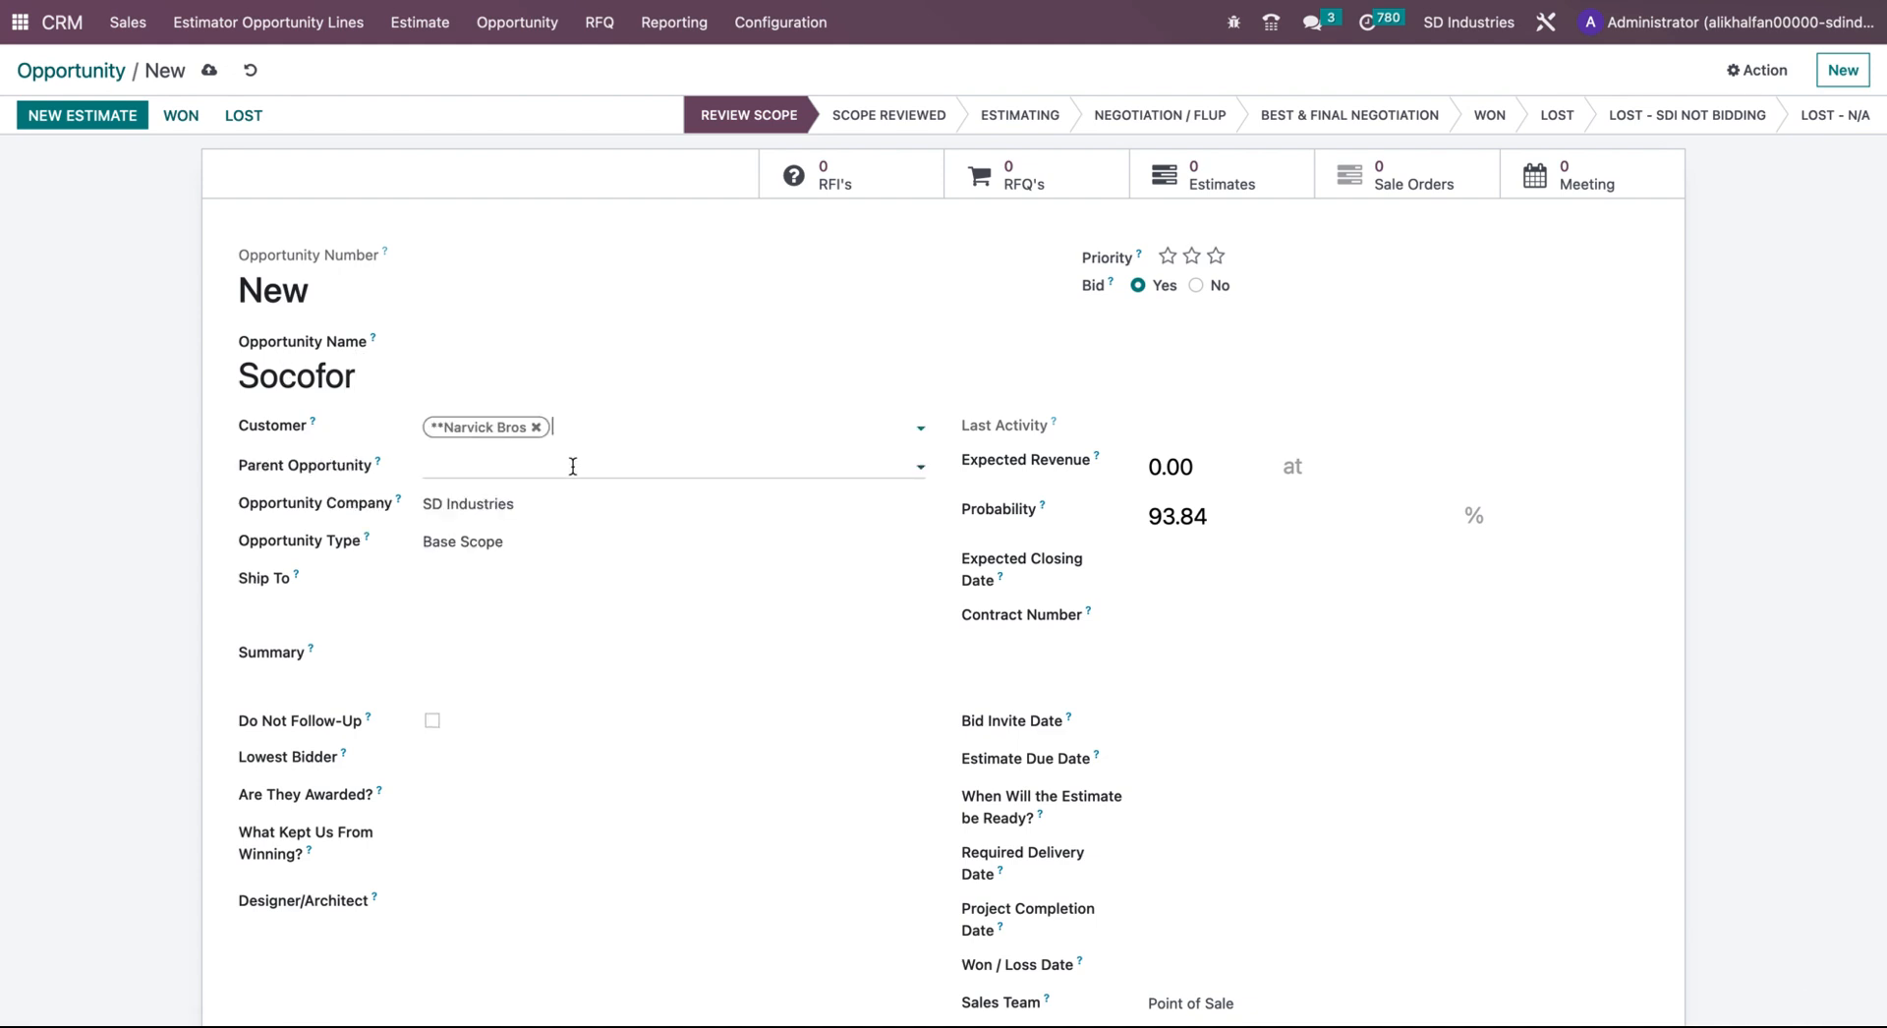
- Set the Socofor opportunity's parent opportunity to OPT-00044 : Schlumberger
{"action": "left_click", "coordinate": [580, 474]}
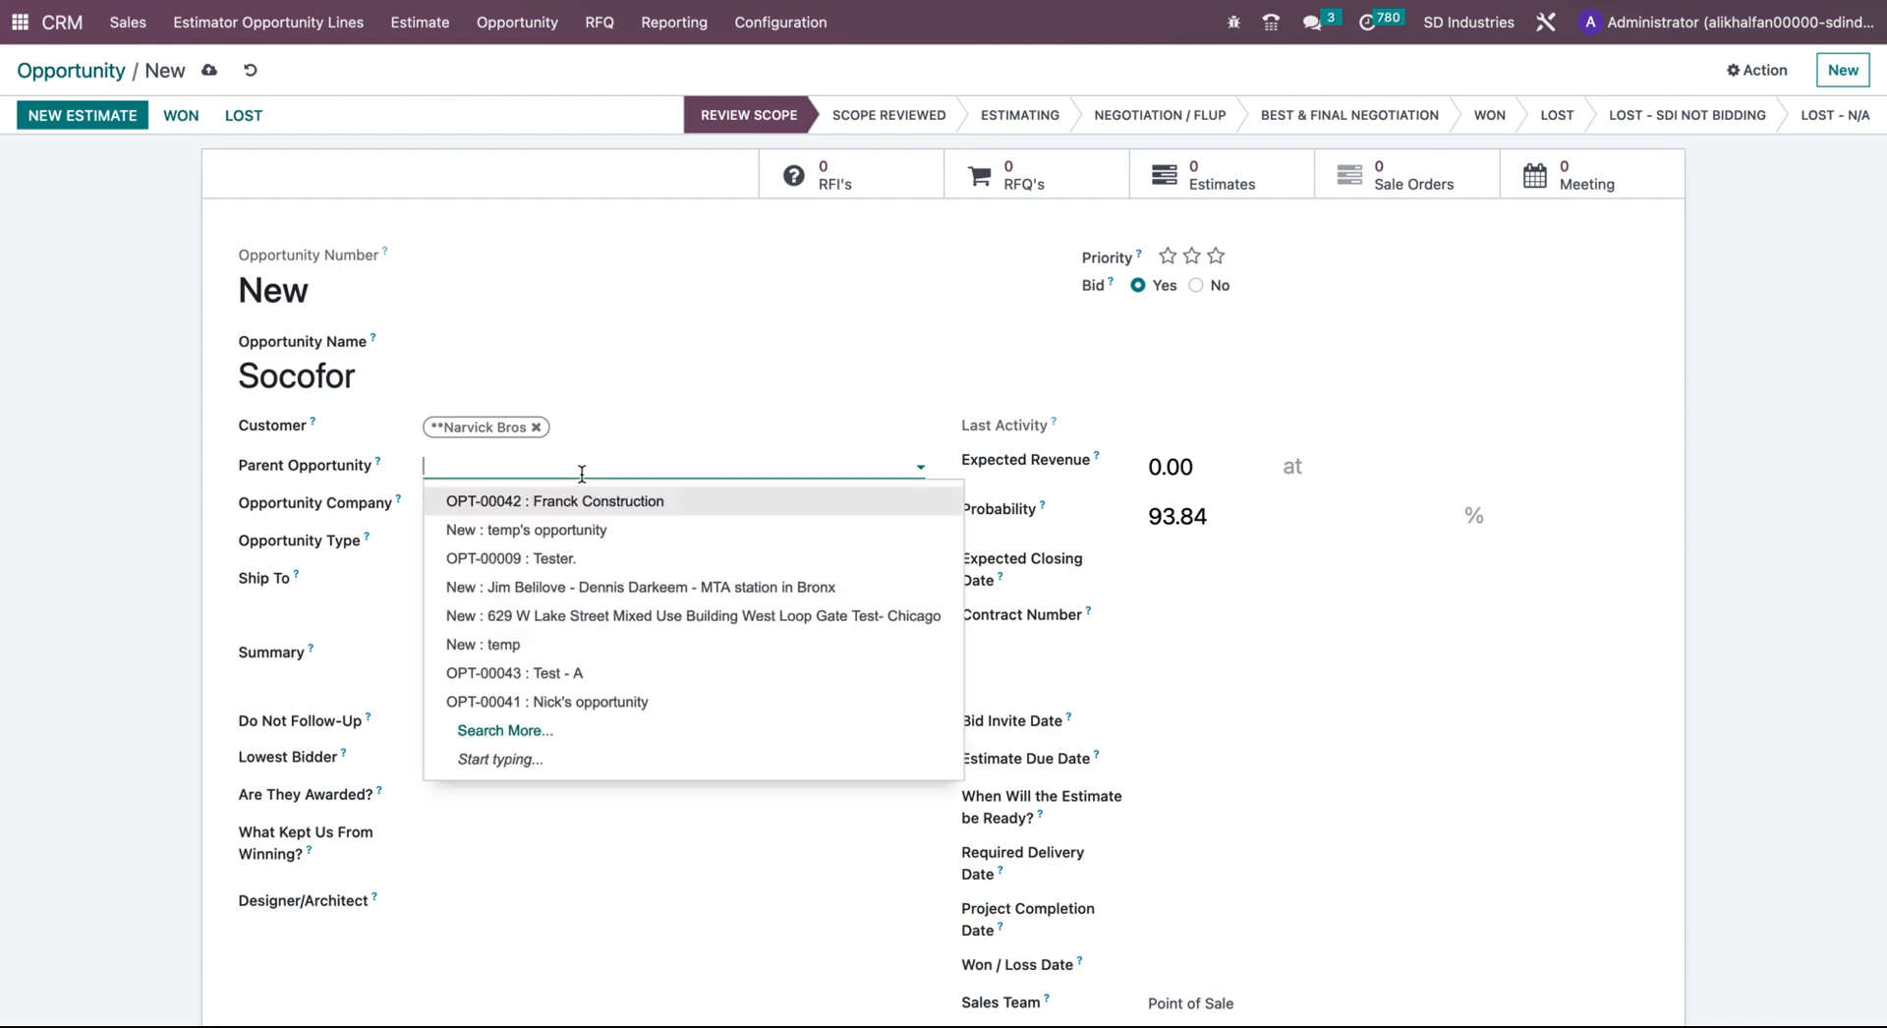
{"action": "type", "text": "Schlumberger"}
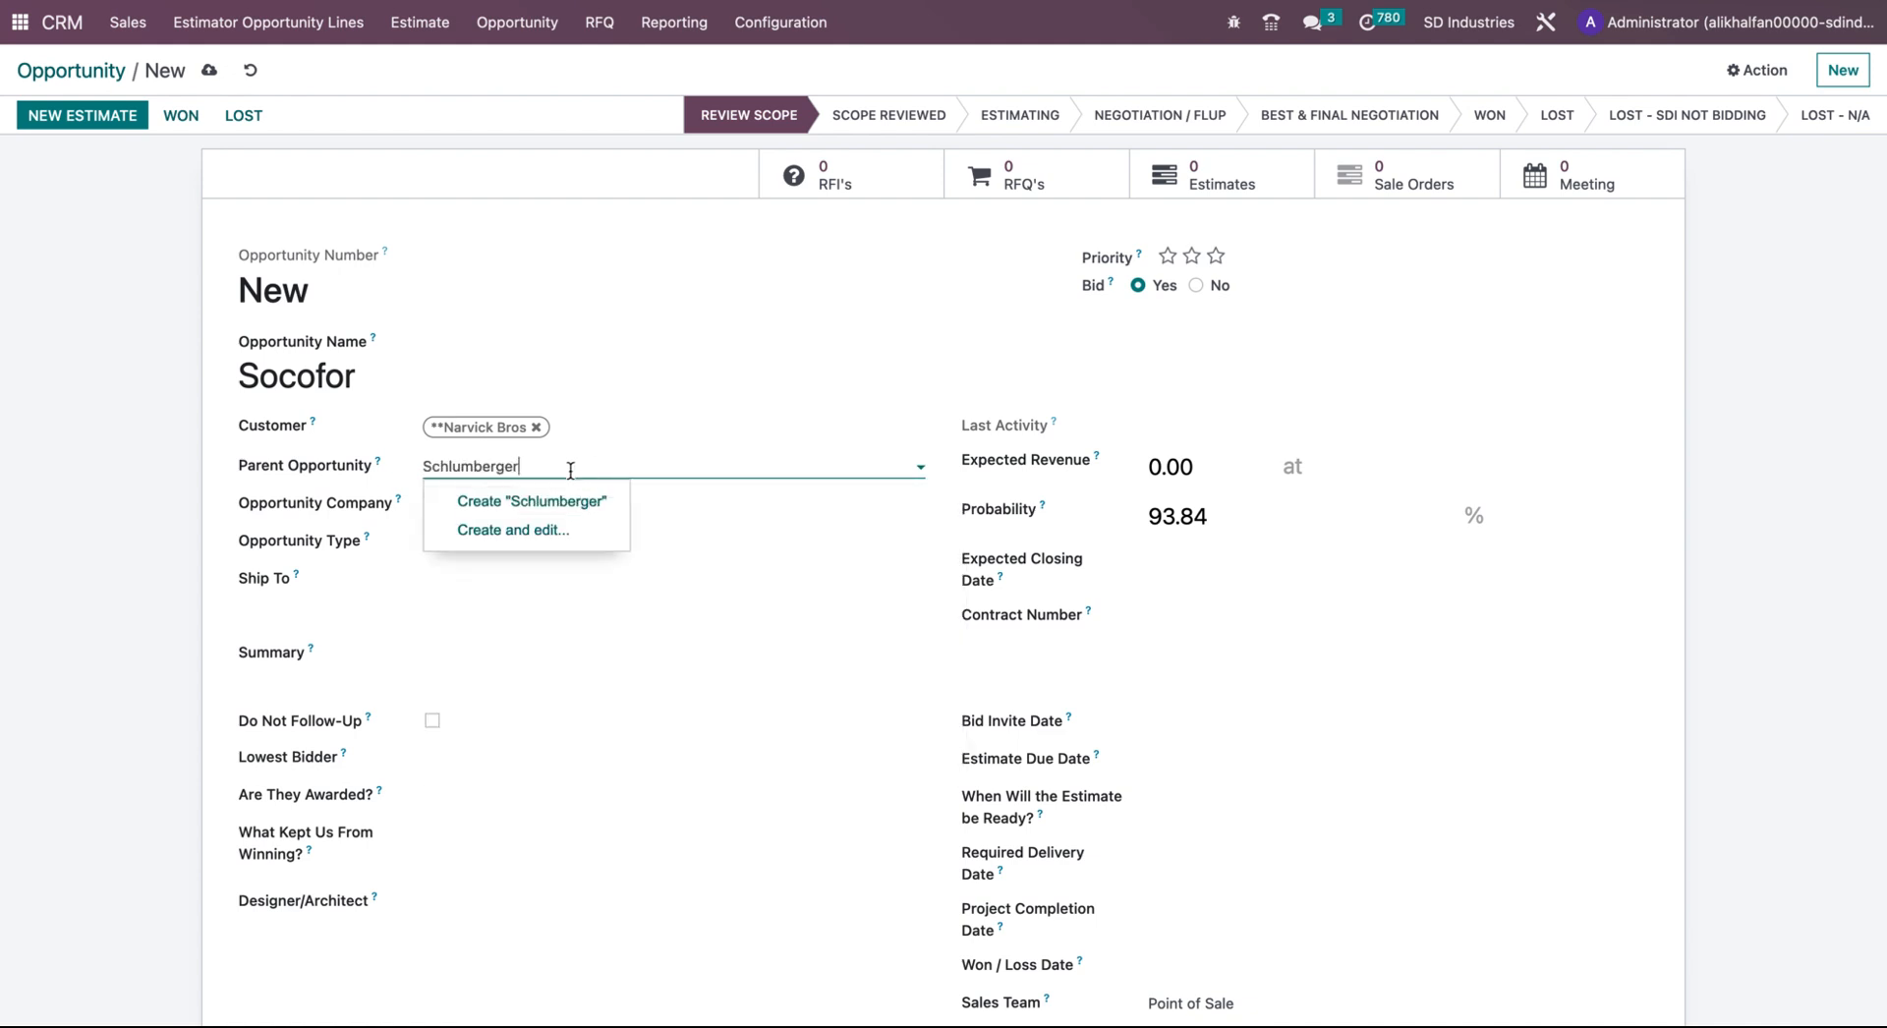
{"action": "key", "text": "BackSpace"}
{"action": "key", "text": "BackSpace"}
{"action": "key", "text": "BackSpace"}
{"action": "key", "text": "BackSpace"}
{"action": "key", "text": "BackSpace"}
{"action": "key", "text": "BackSpace"}
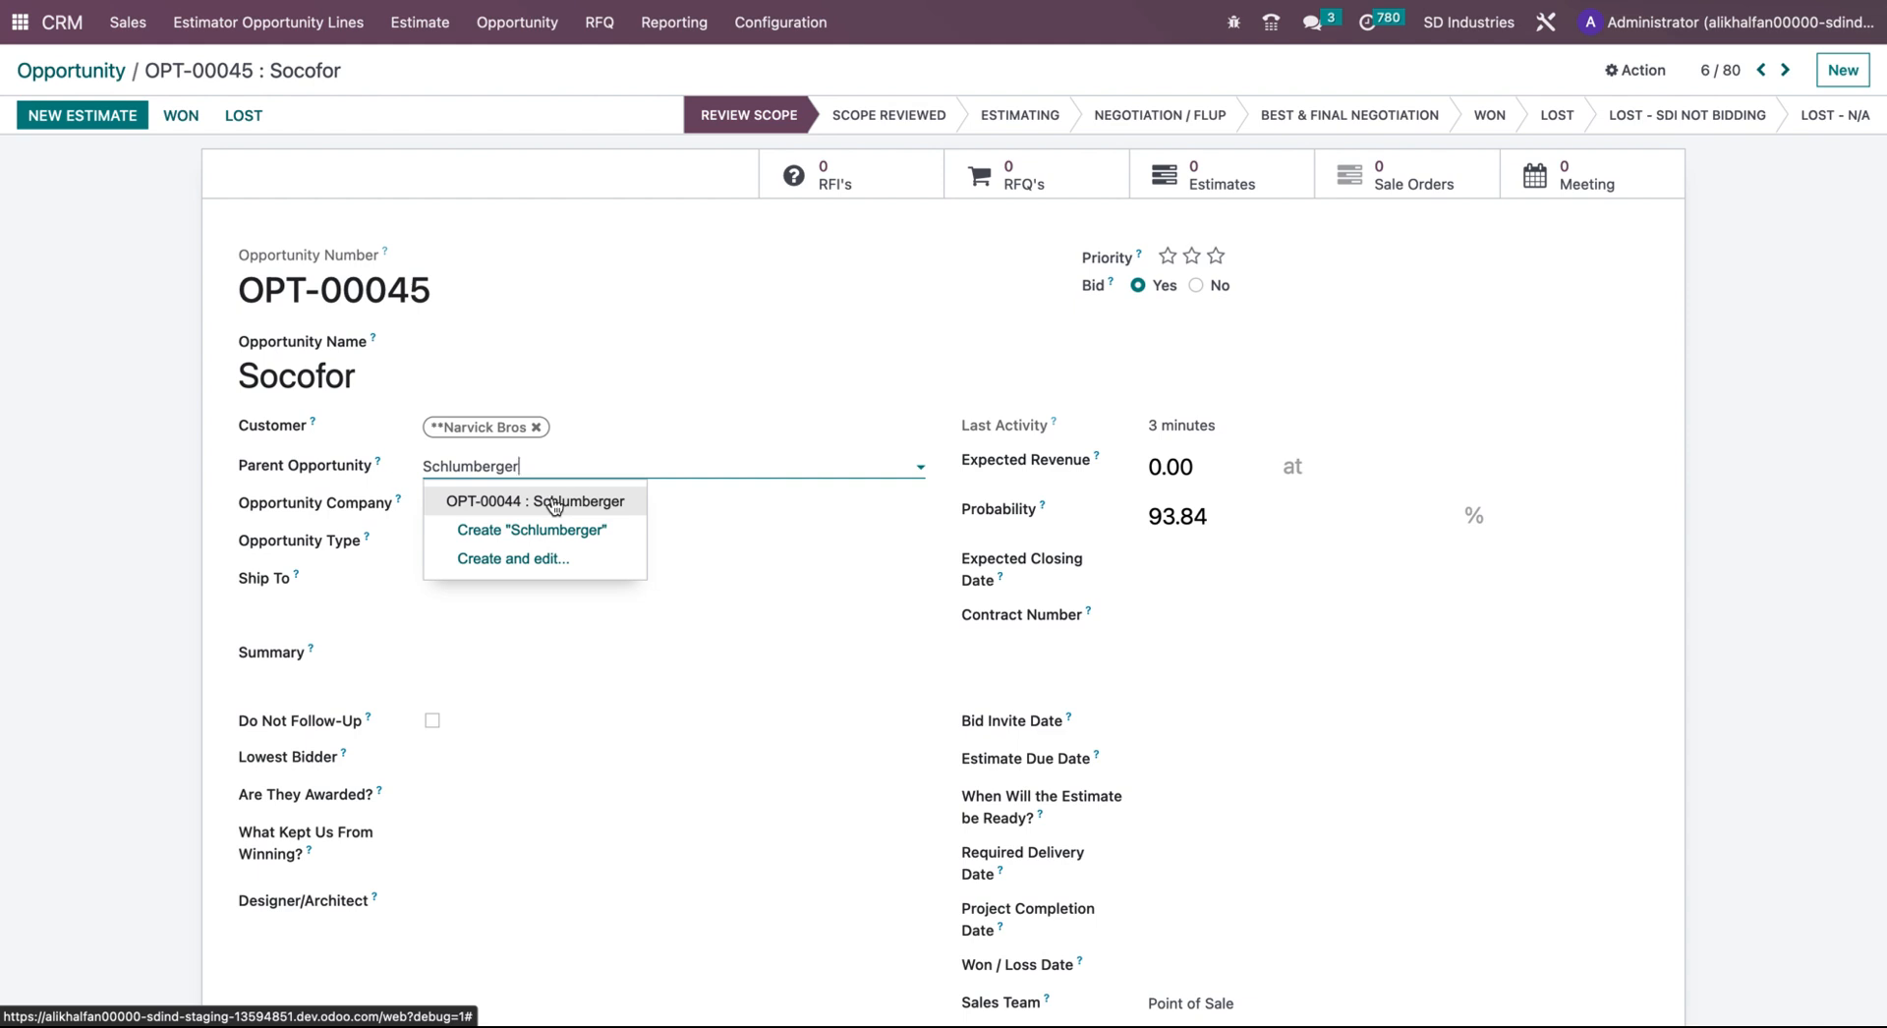
{"action": "left_click", "coordinate": [554, 503]}
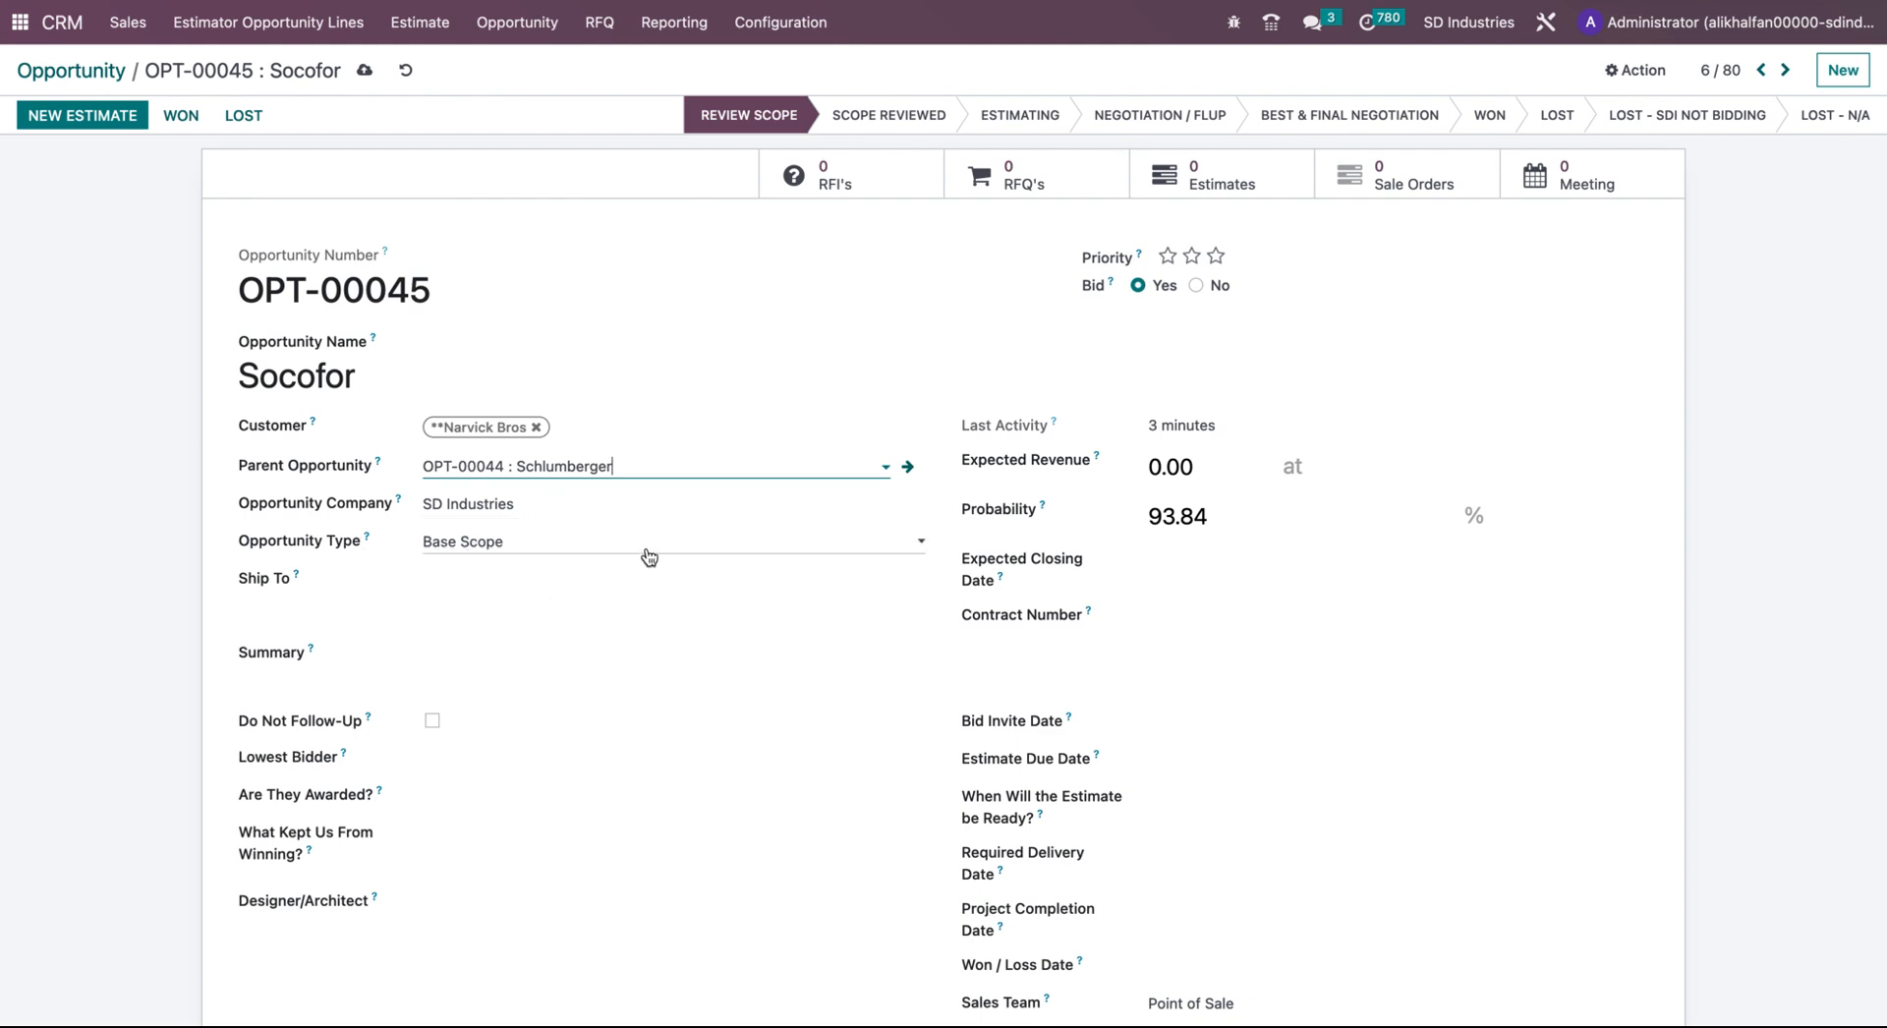
- Fill in the Socofor opportunity's ship-to address and move it to the Estimating stage
{"action": "left_click", "coordinate": [592, 598]}
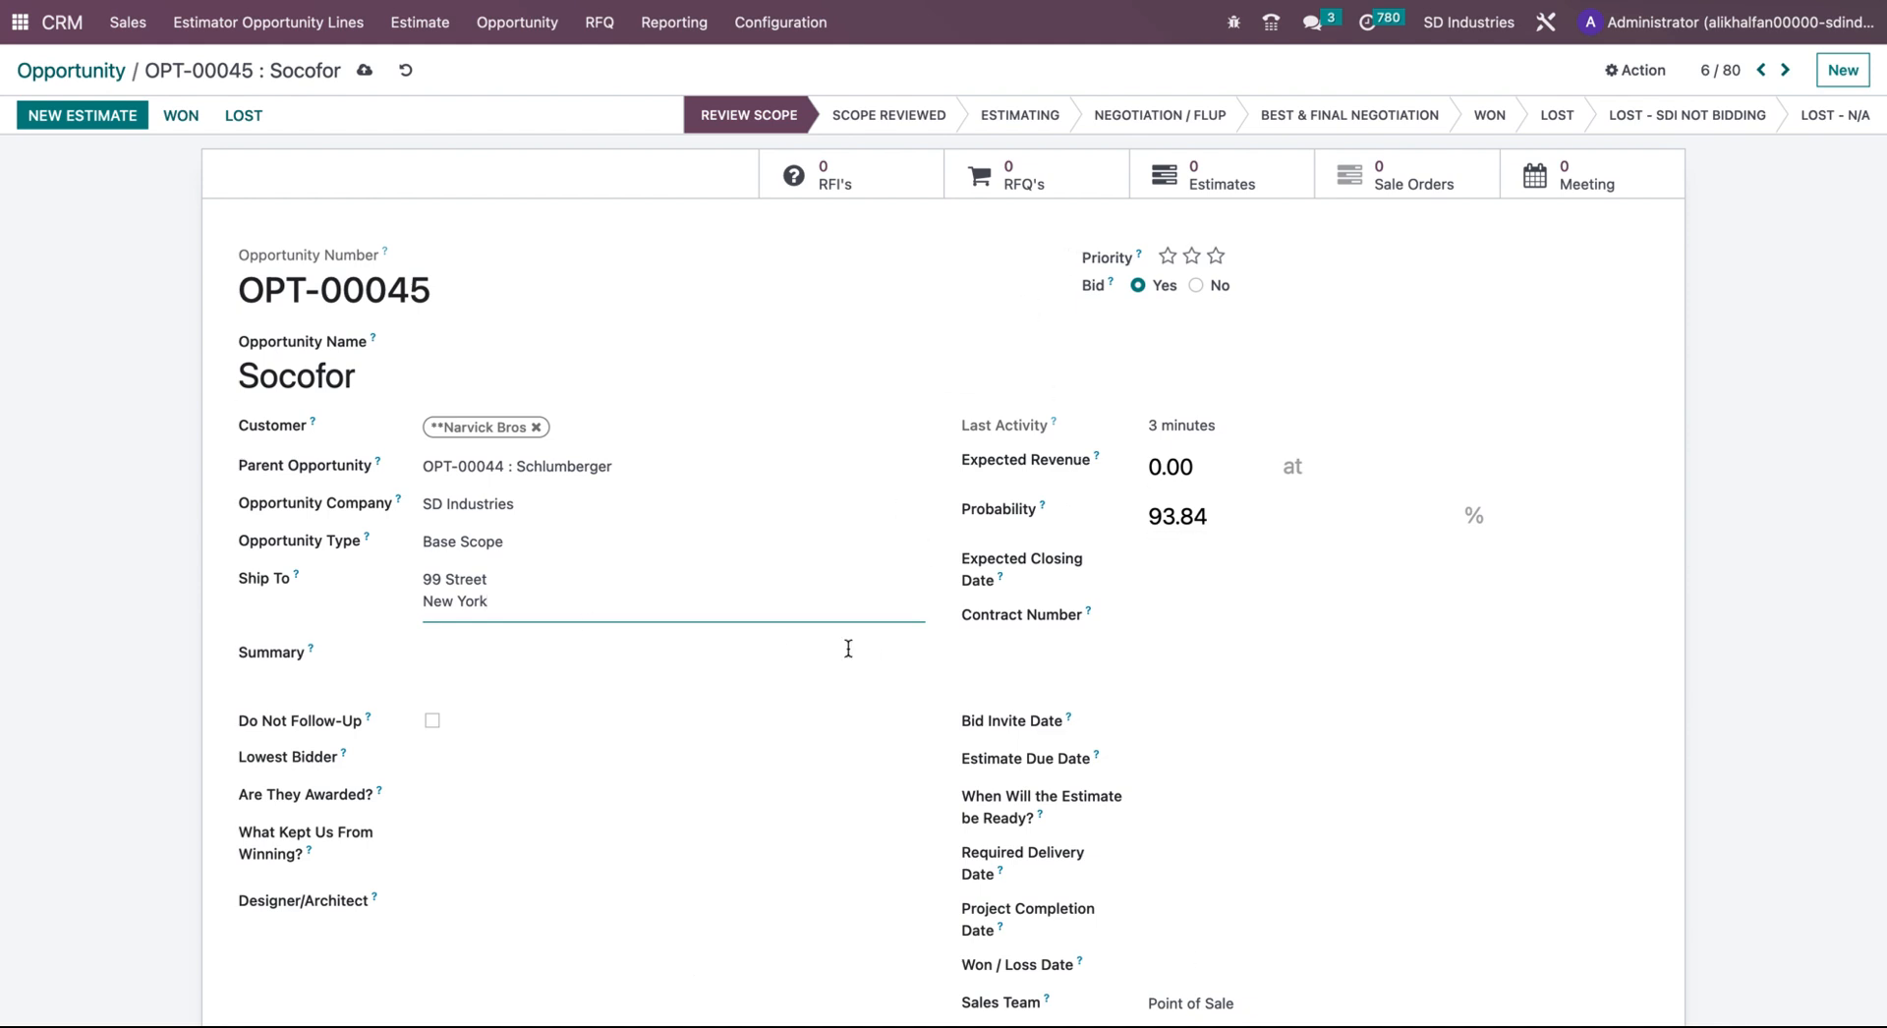
{"action": "left_click", "coordinate": [552, 653]}
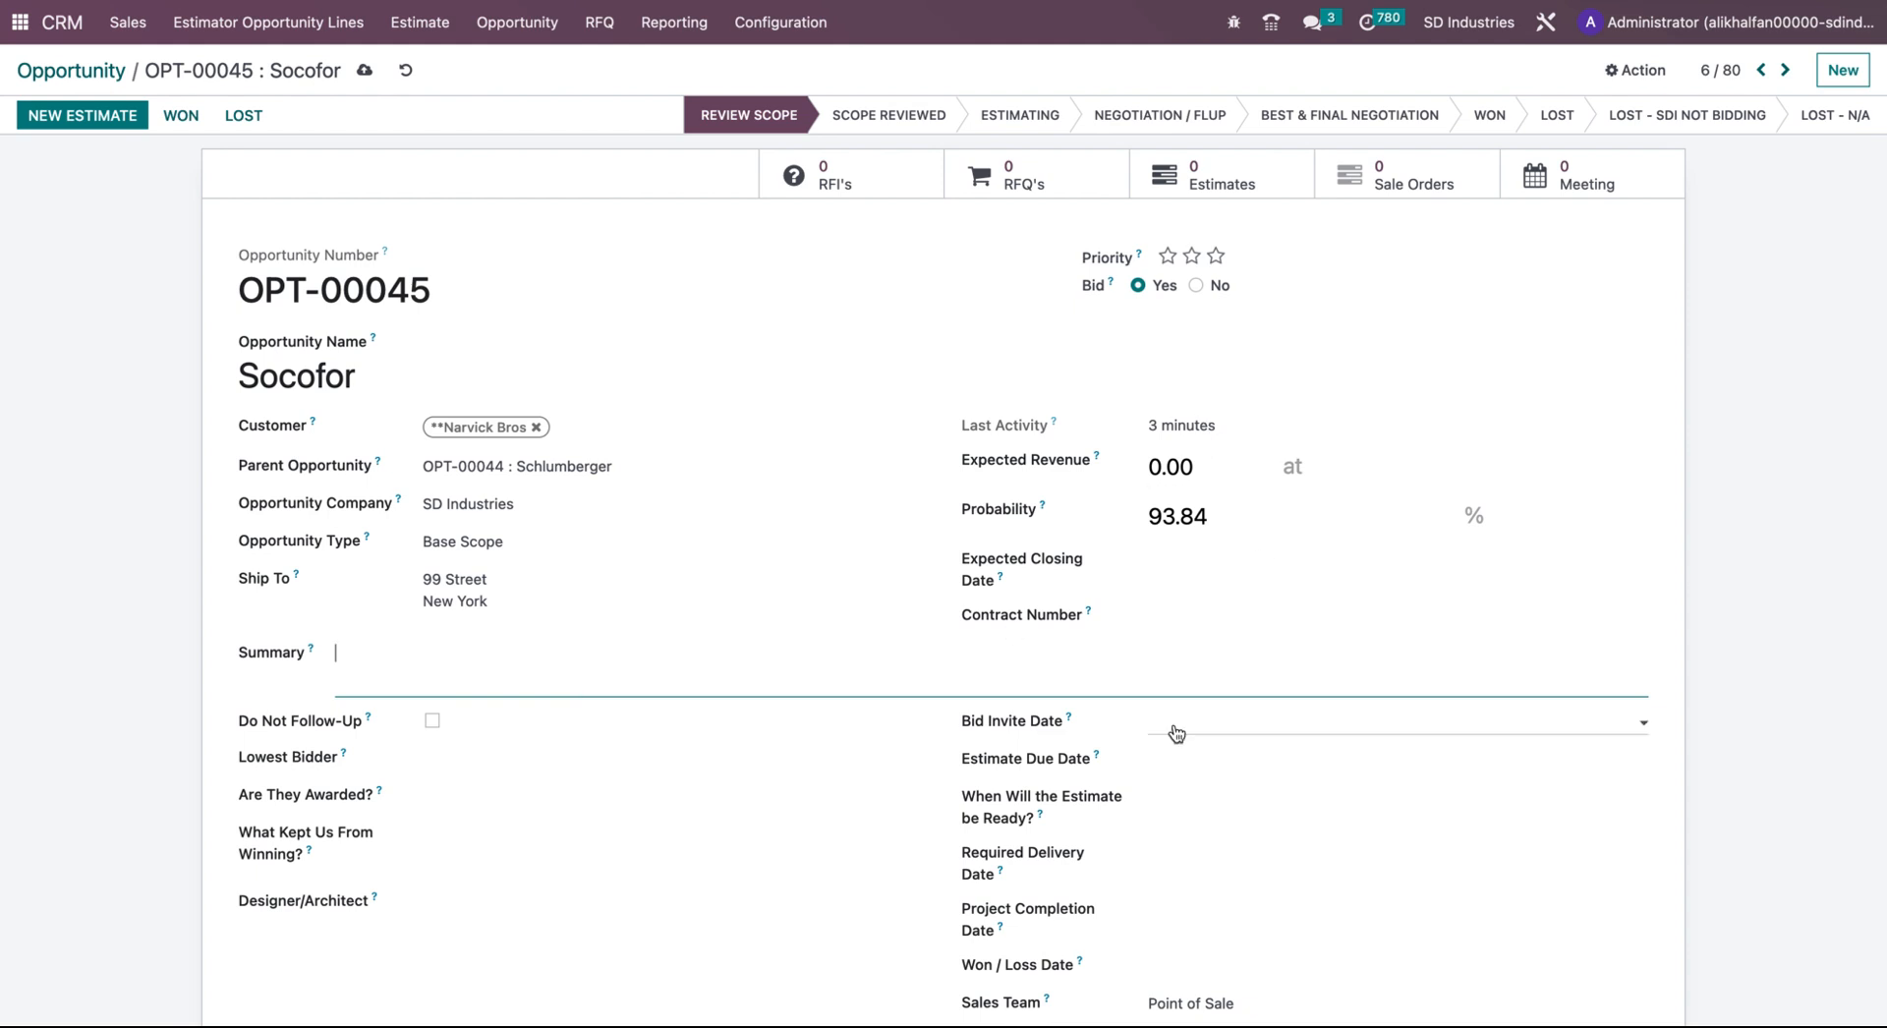
{"action": "left_click", "coordinate": [1022, 118]}
- Examine the child opportunity lists of Socofor and its parent Schlumberger, and return to the Socofor record
{"action": "scroll", "coordinate": [822, 517], "scroll_direction": "down", "scroll_amount": 5}
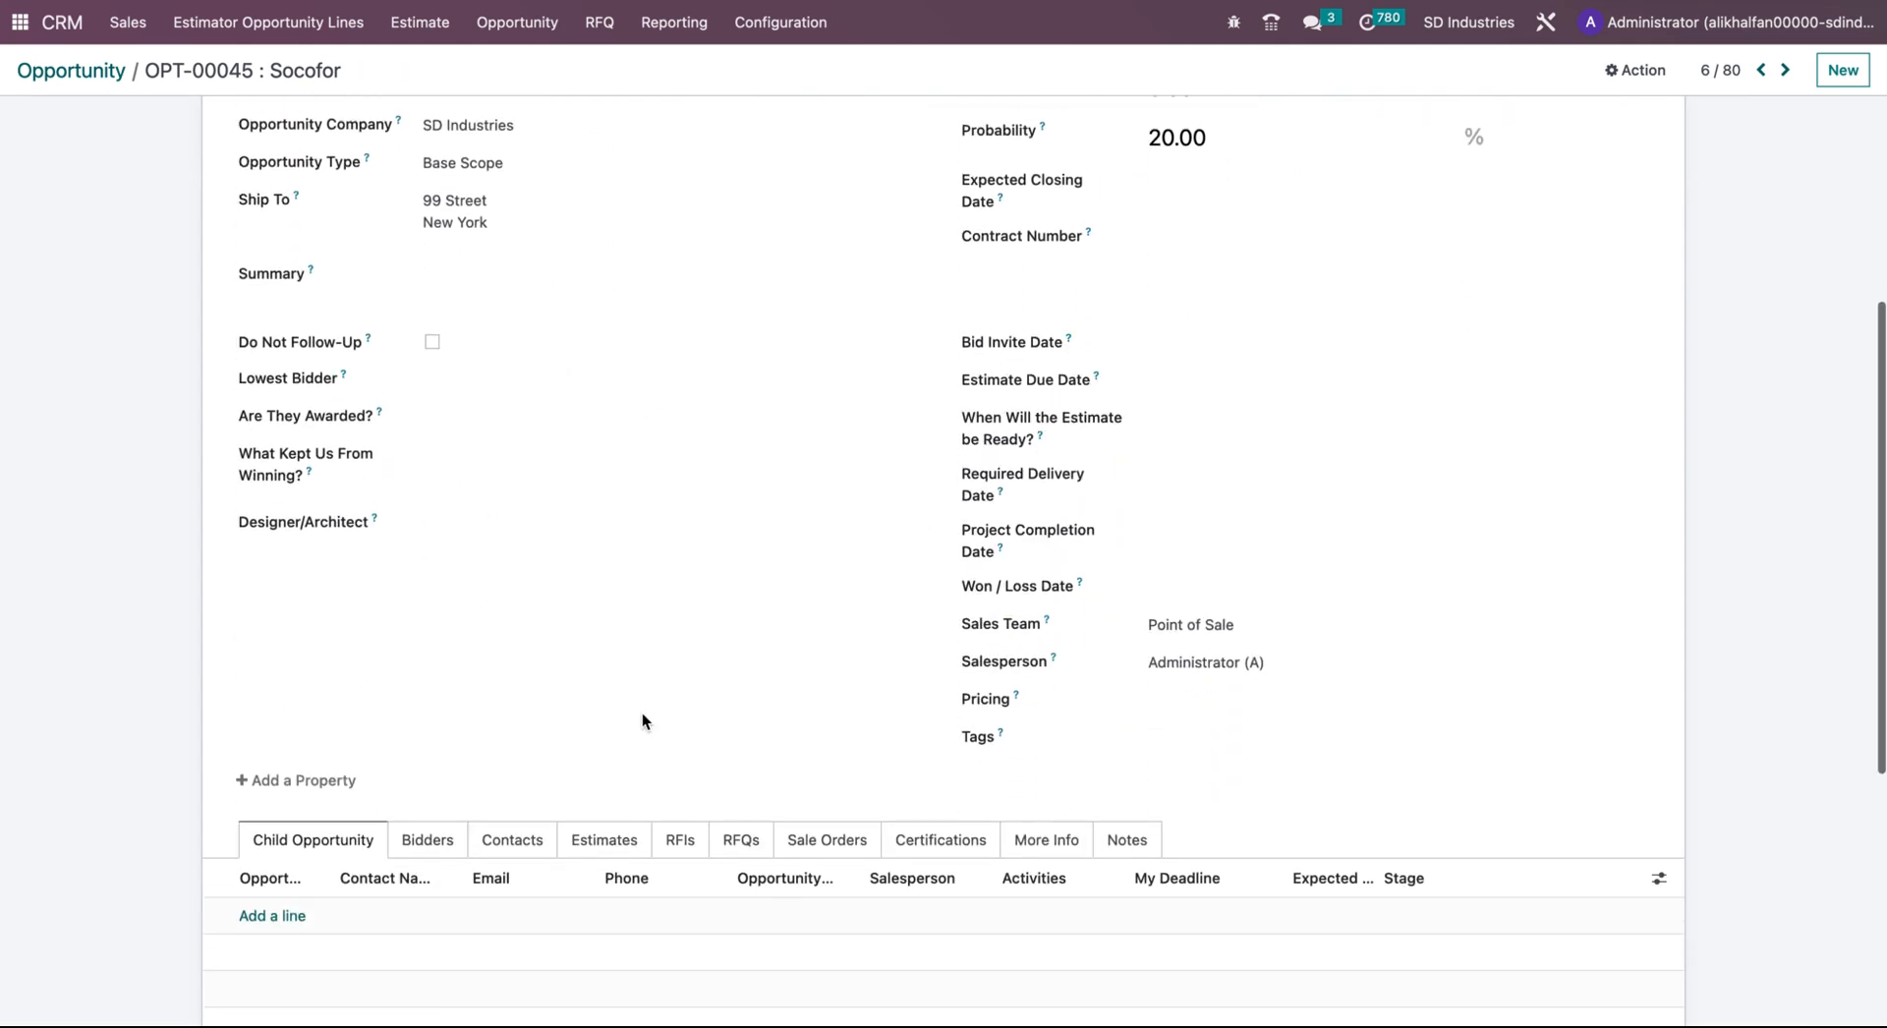
{"action": "scroll", "coordinate": [640, 715], "scroll_direction": "down", "scroll_amount": 3}
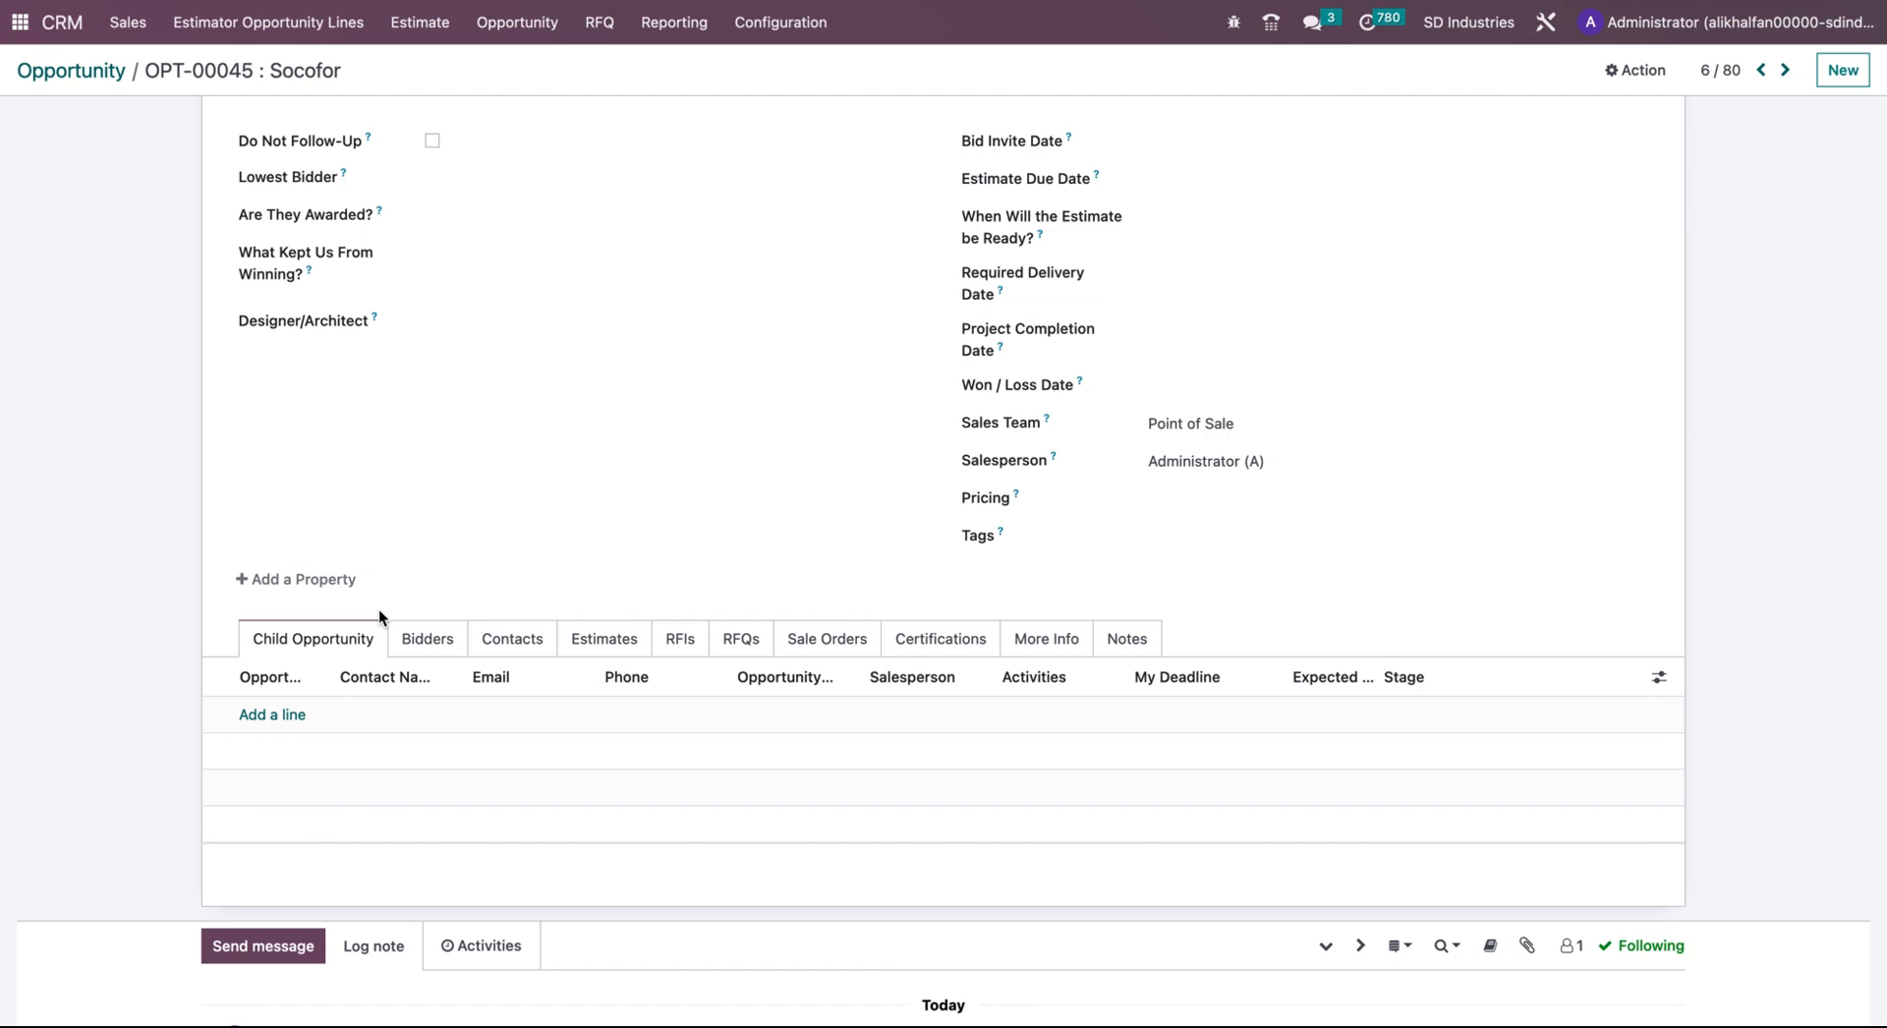
{"action": "scroll", "coordinate": [380, 610], "scroll_direction": "up", "scroll_amount": 6}
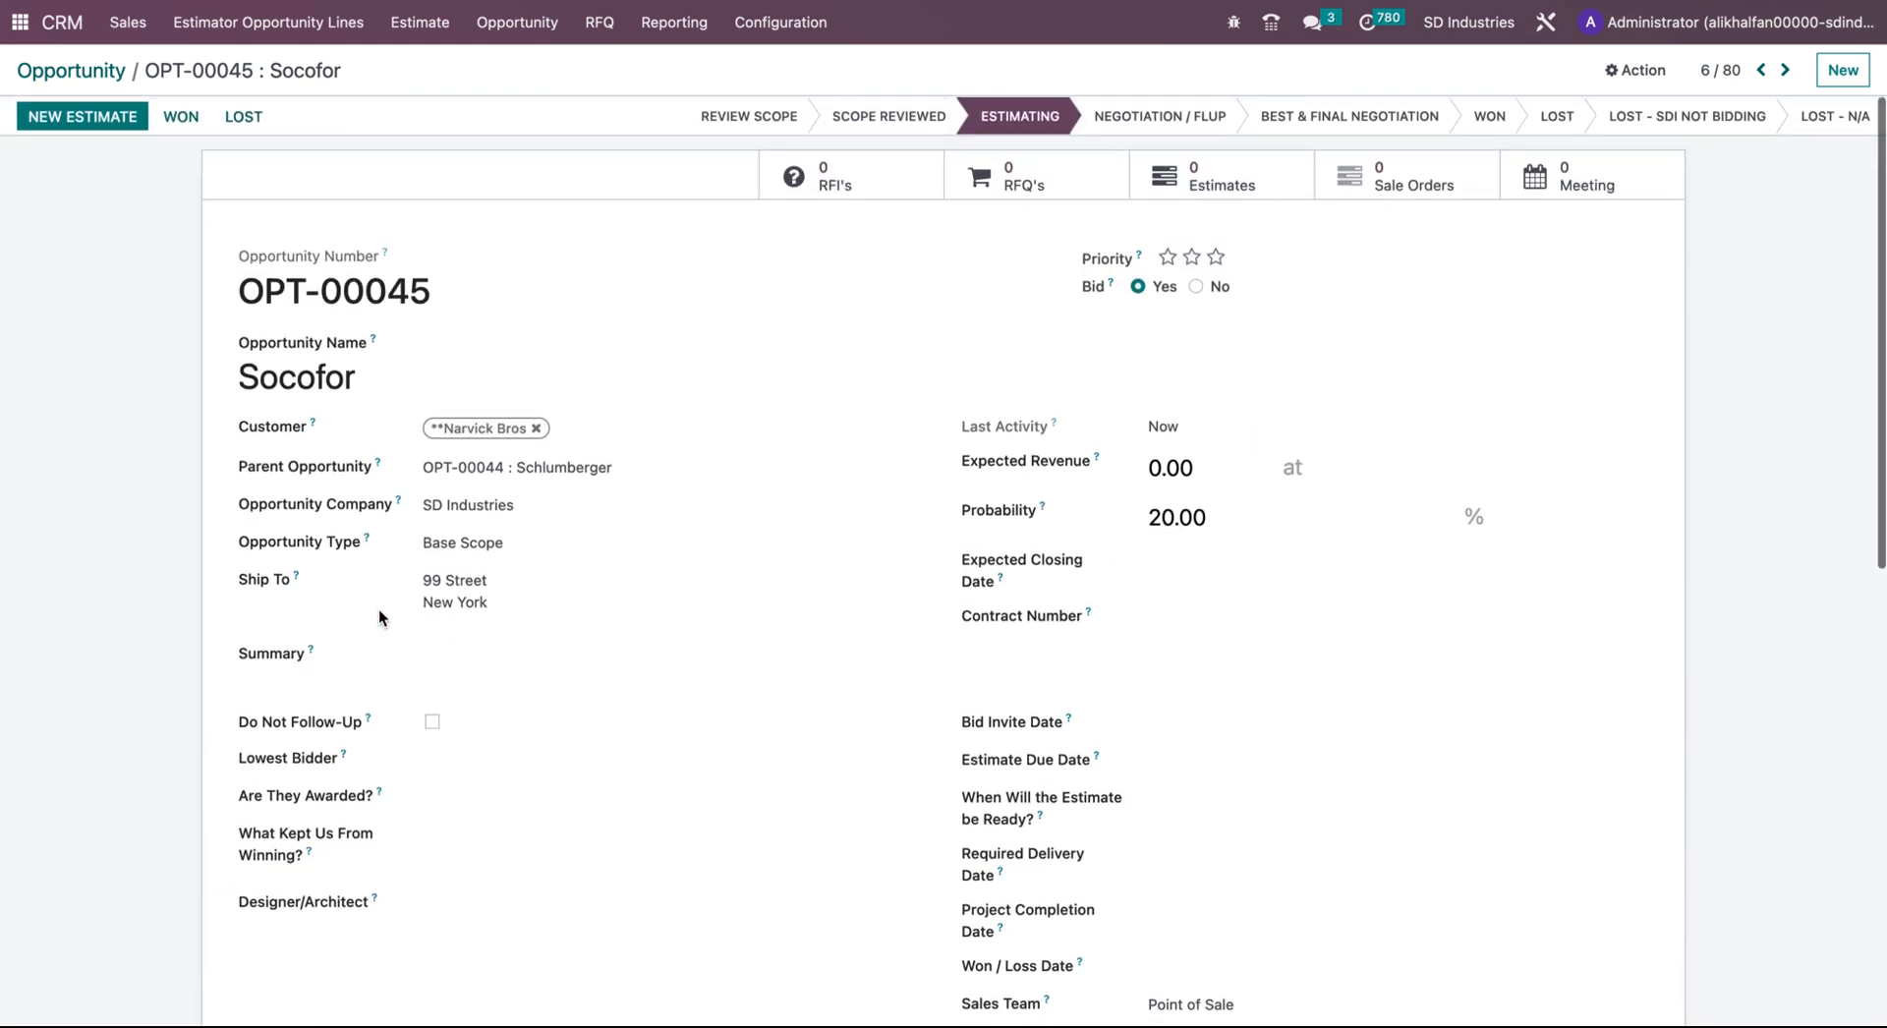
{"action": "left_click", "coordinate": [909, 469]}
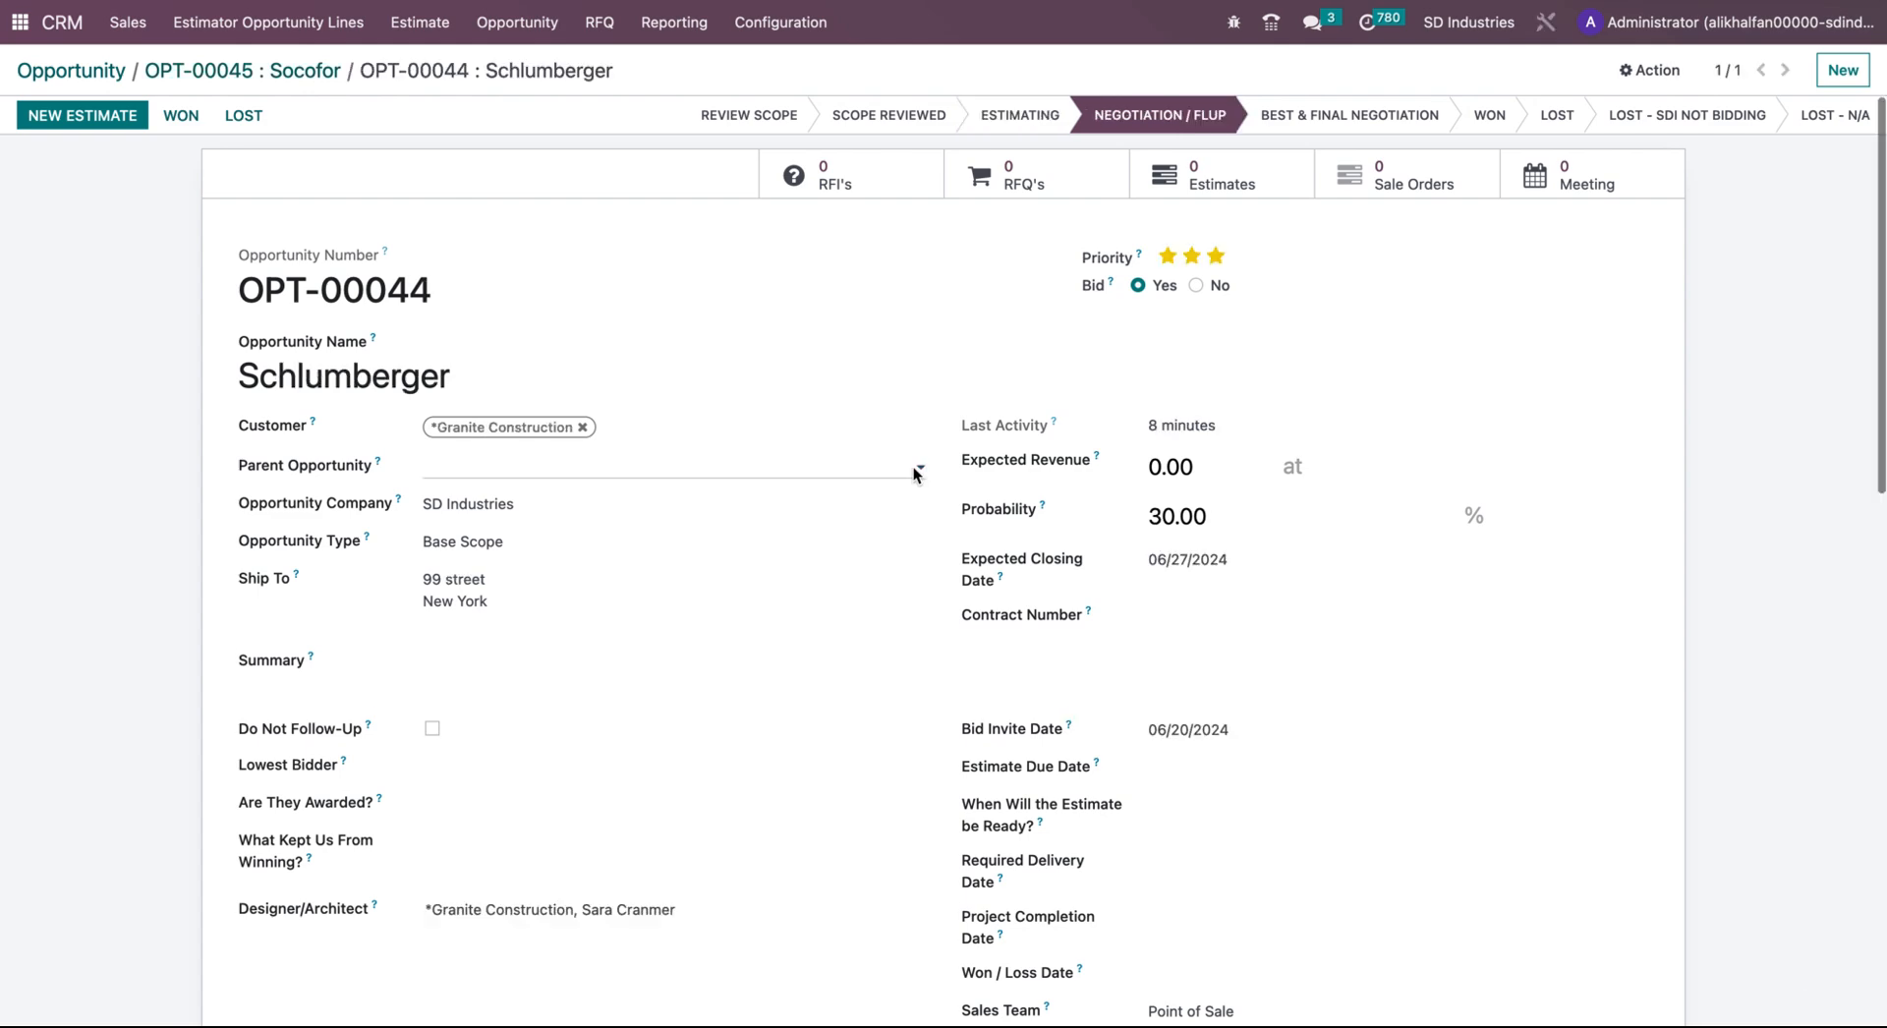
{"action": "scroll", "coordinate": [592, 658], "scroll_direction": "down", "scroll_amount": 8}
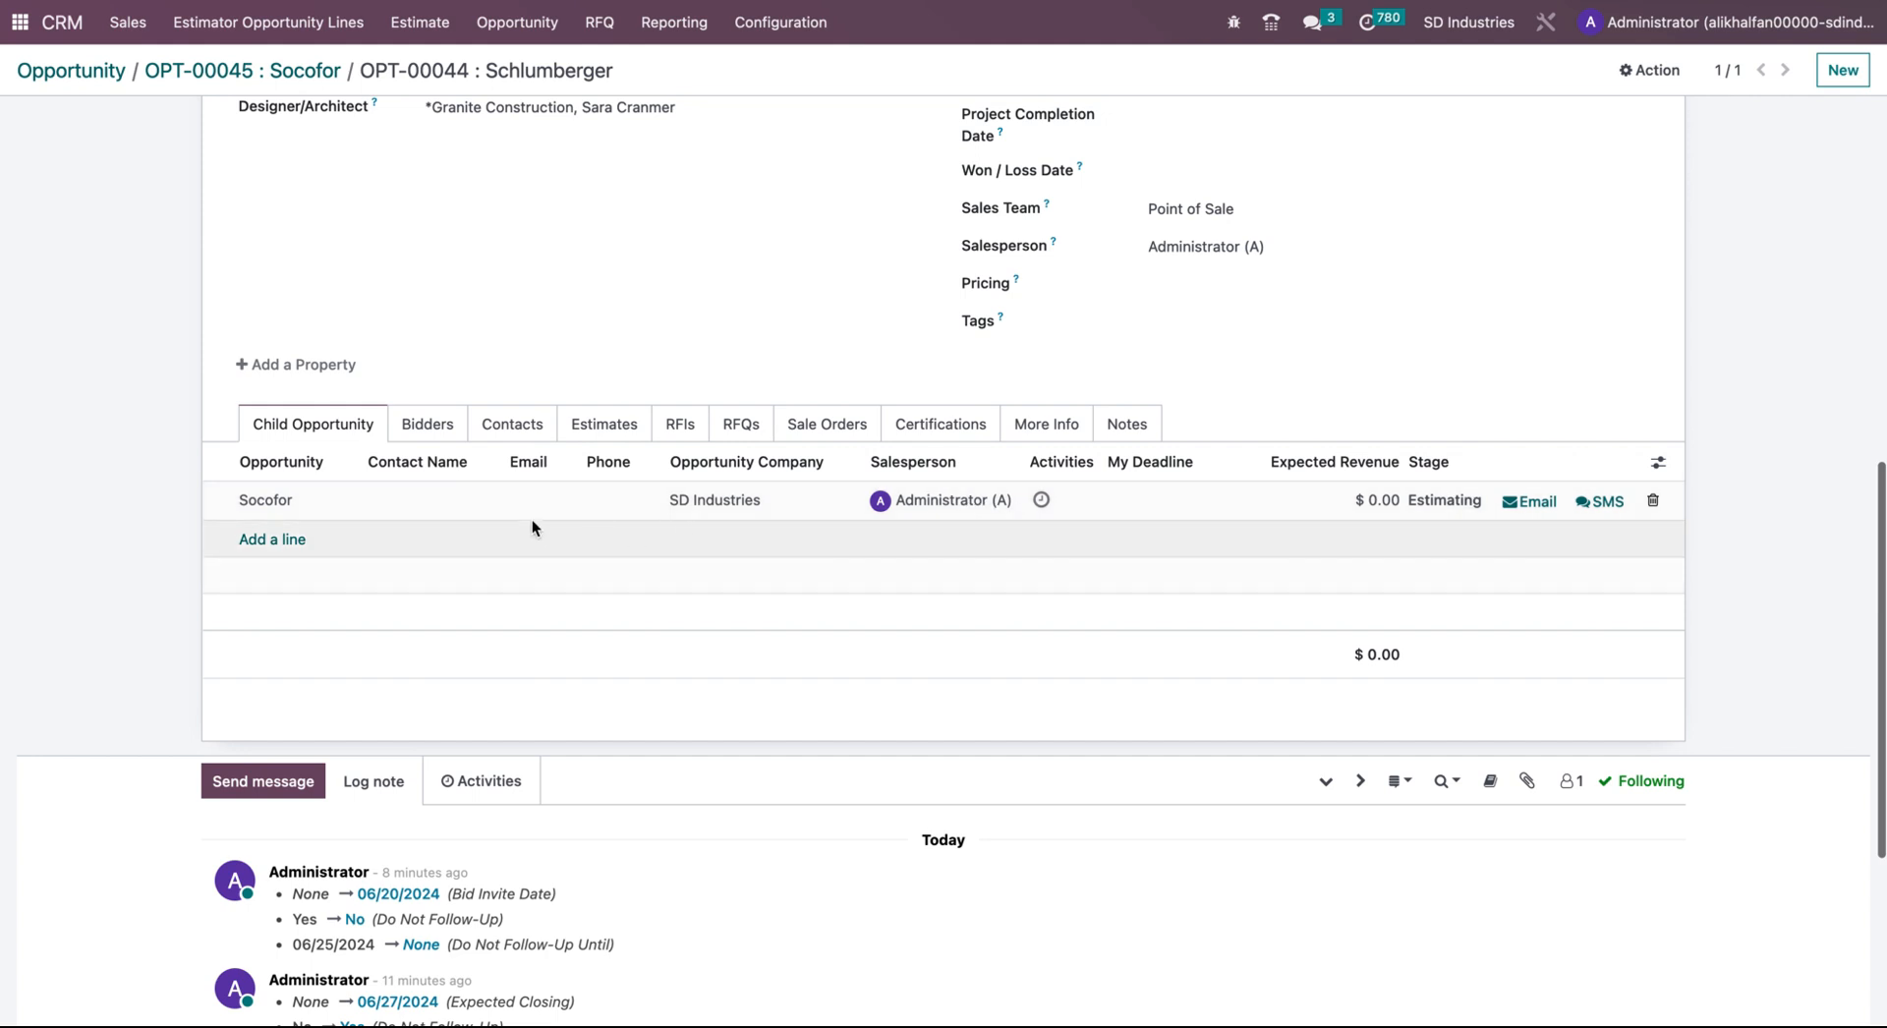
{"action": "scroll", "coordinate": [499, 511], "scroll_direction": "up", "scroll_amount": 3}
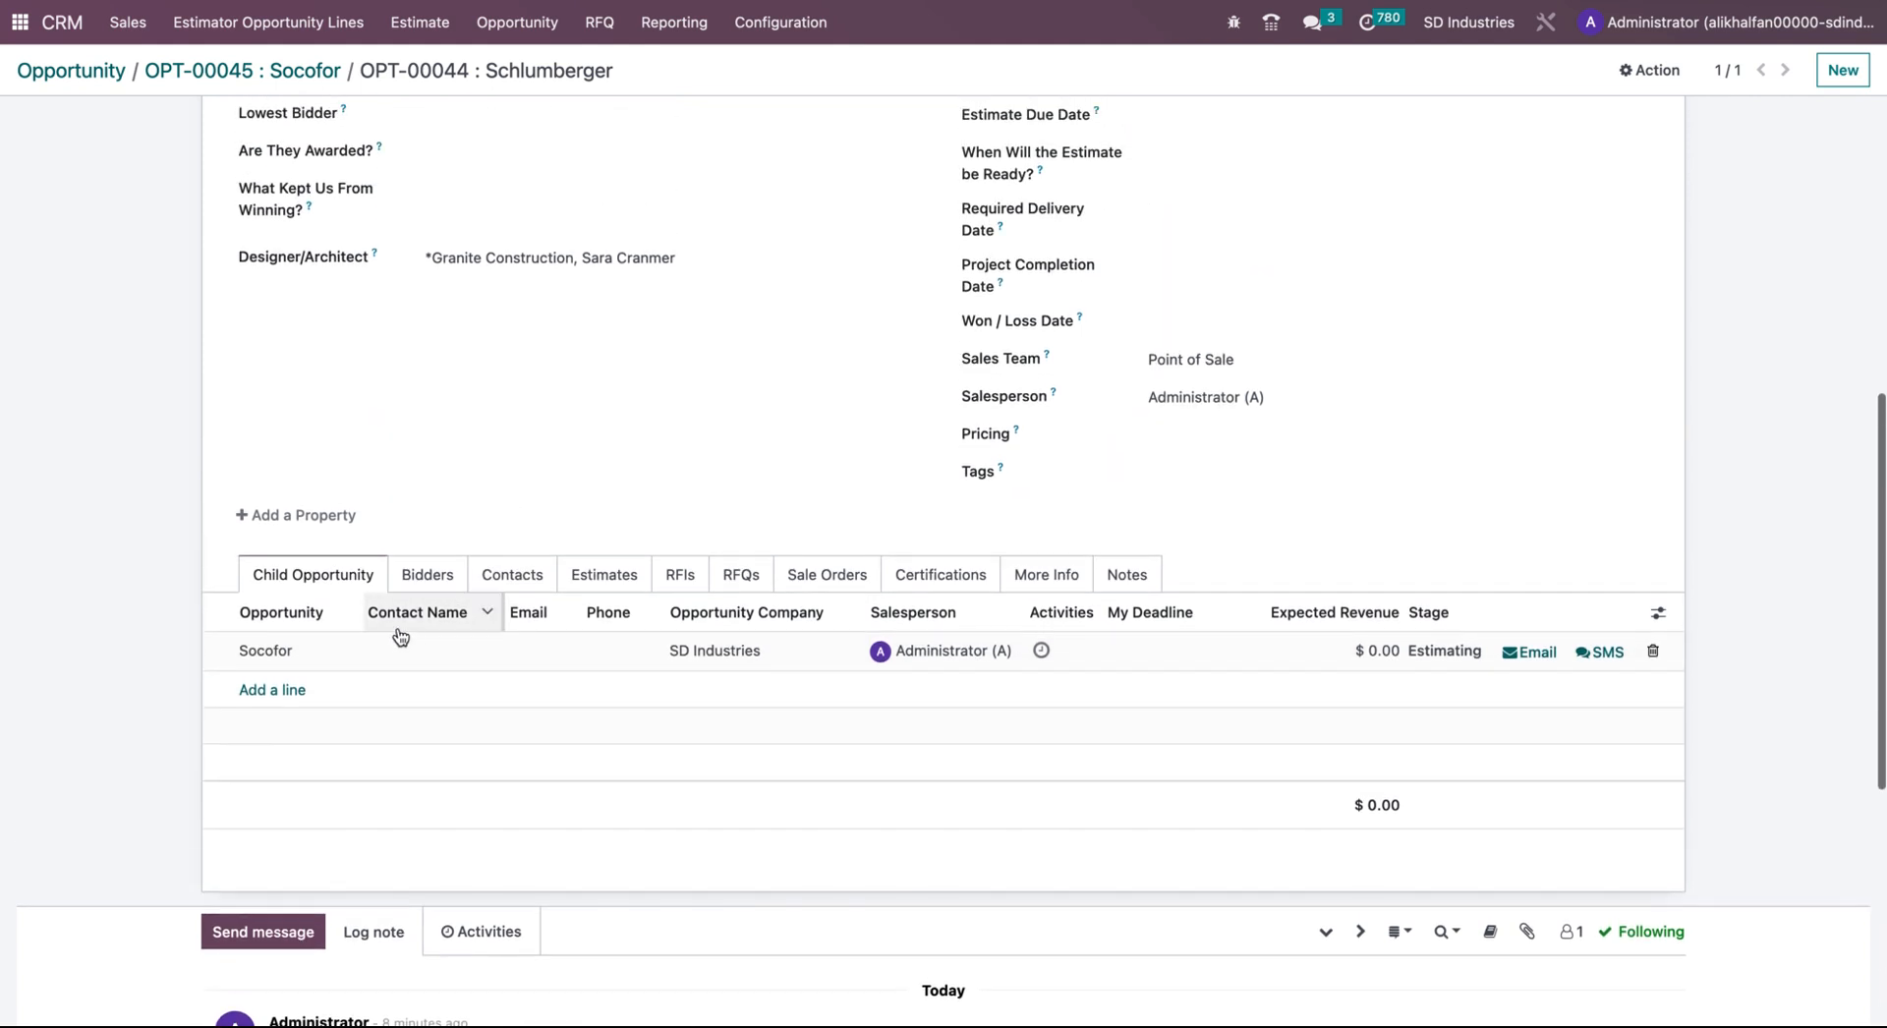
{"action": "scroll", "coordinate": [712, 541], "scroll_direction": "up", "scroll_amount": 5}
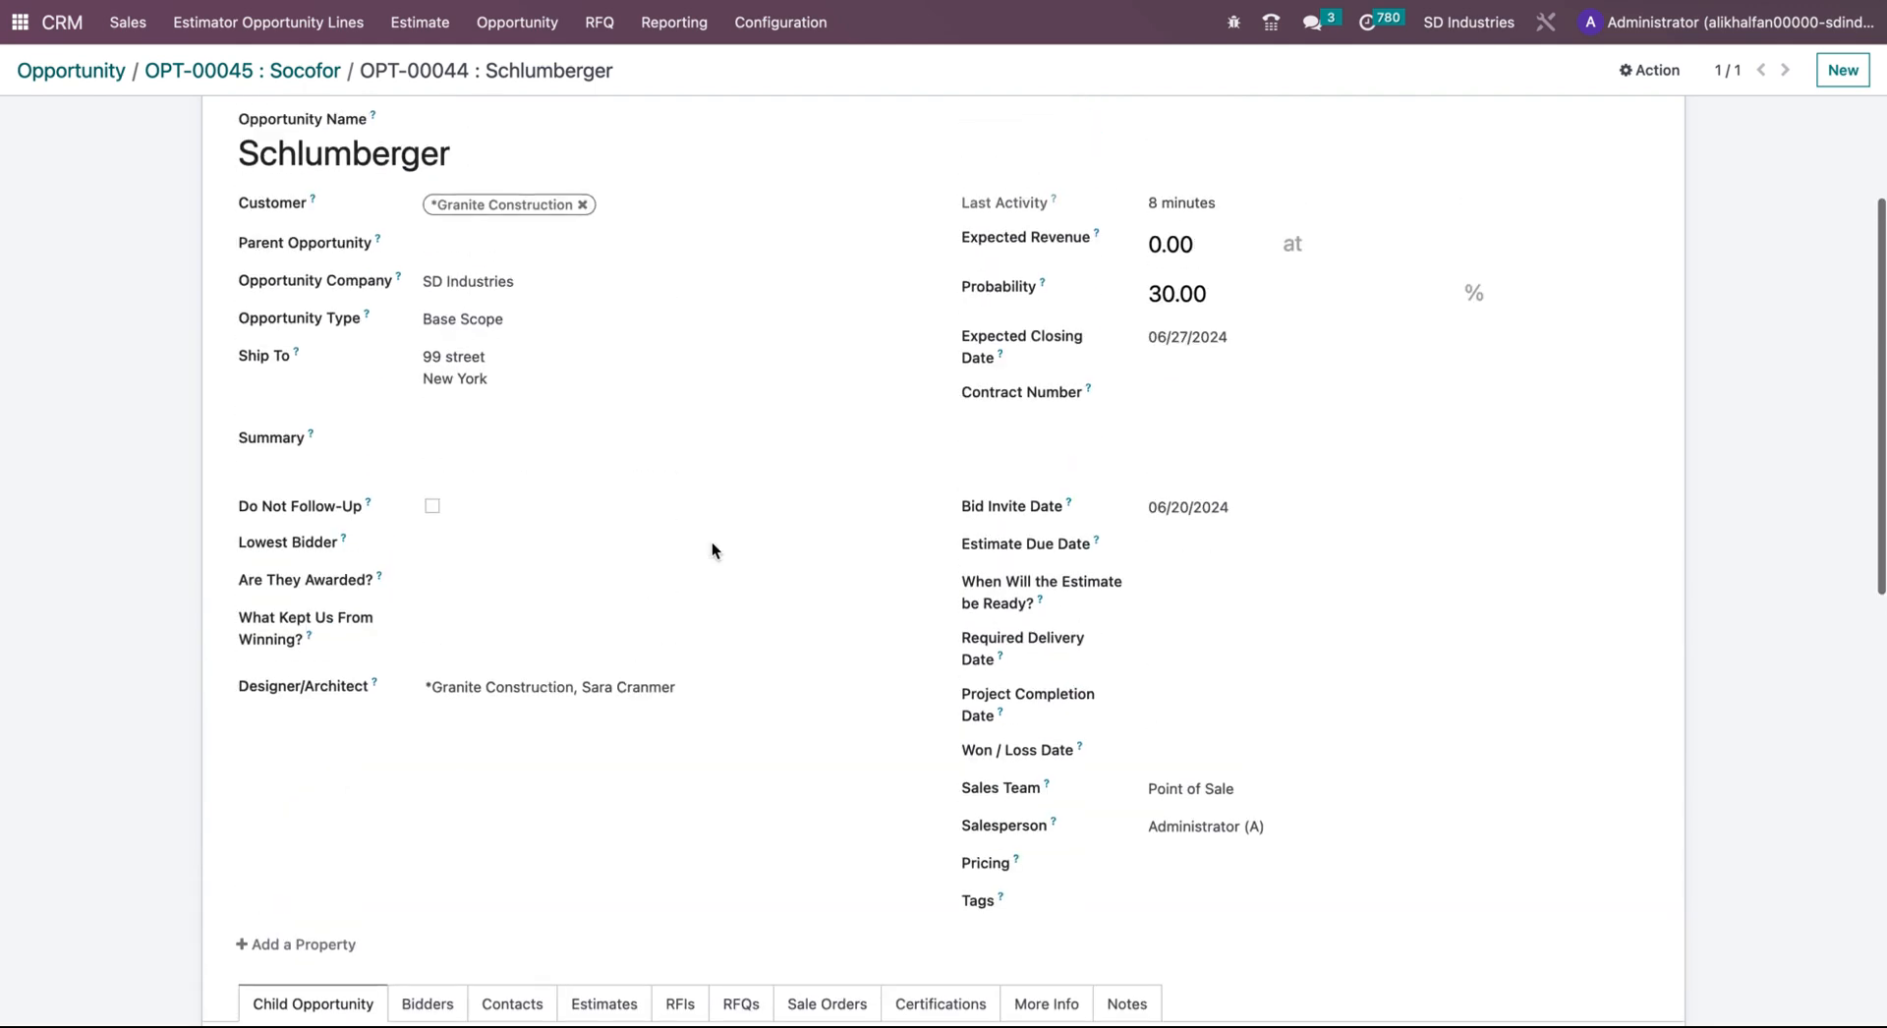
{"action": "scroll", "coordinate": [623, 471], "scroll_direction": "down", "scroll_amount": 3}
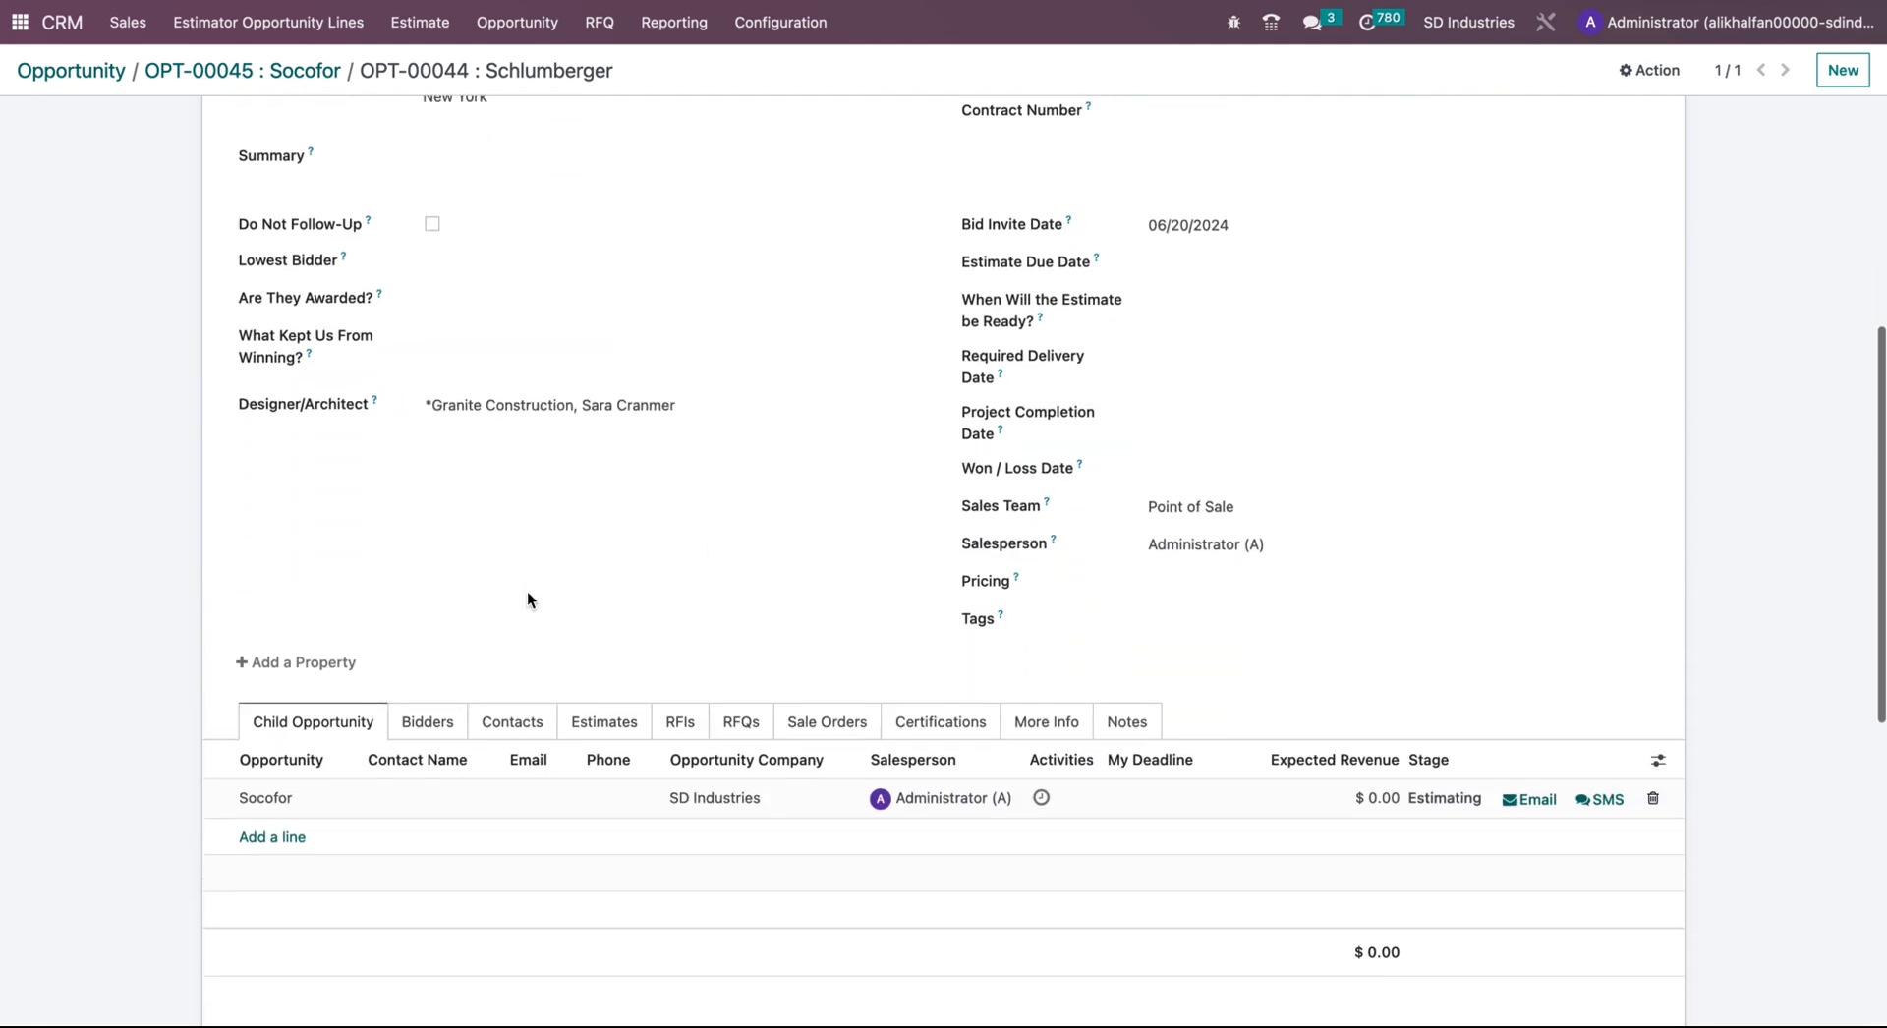
{"action": "scroll", "coordinate": [621, 511], "scroll_direction": "up", "scroll_amount": 5}
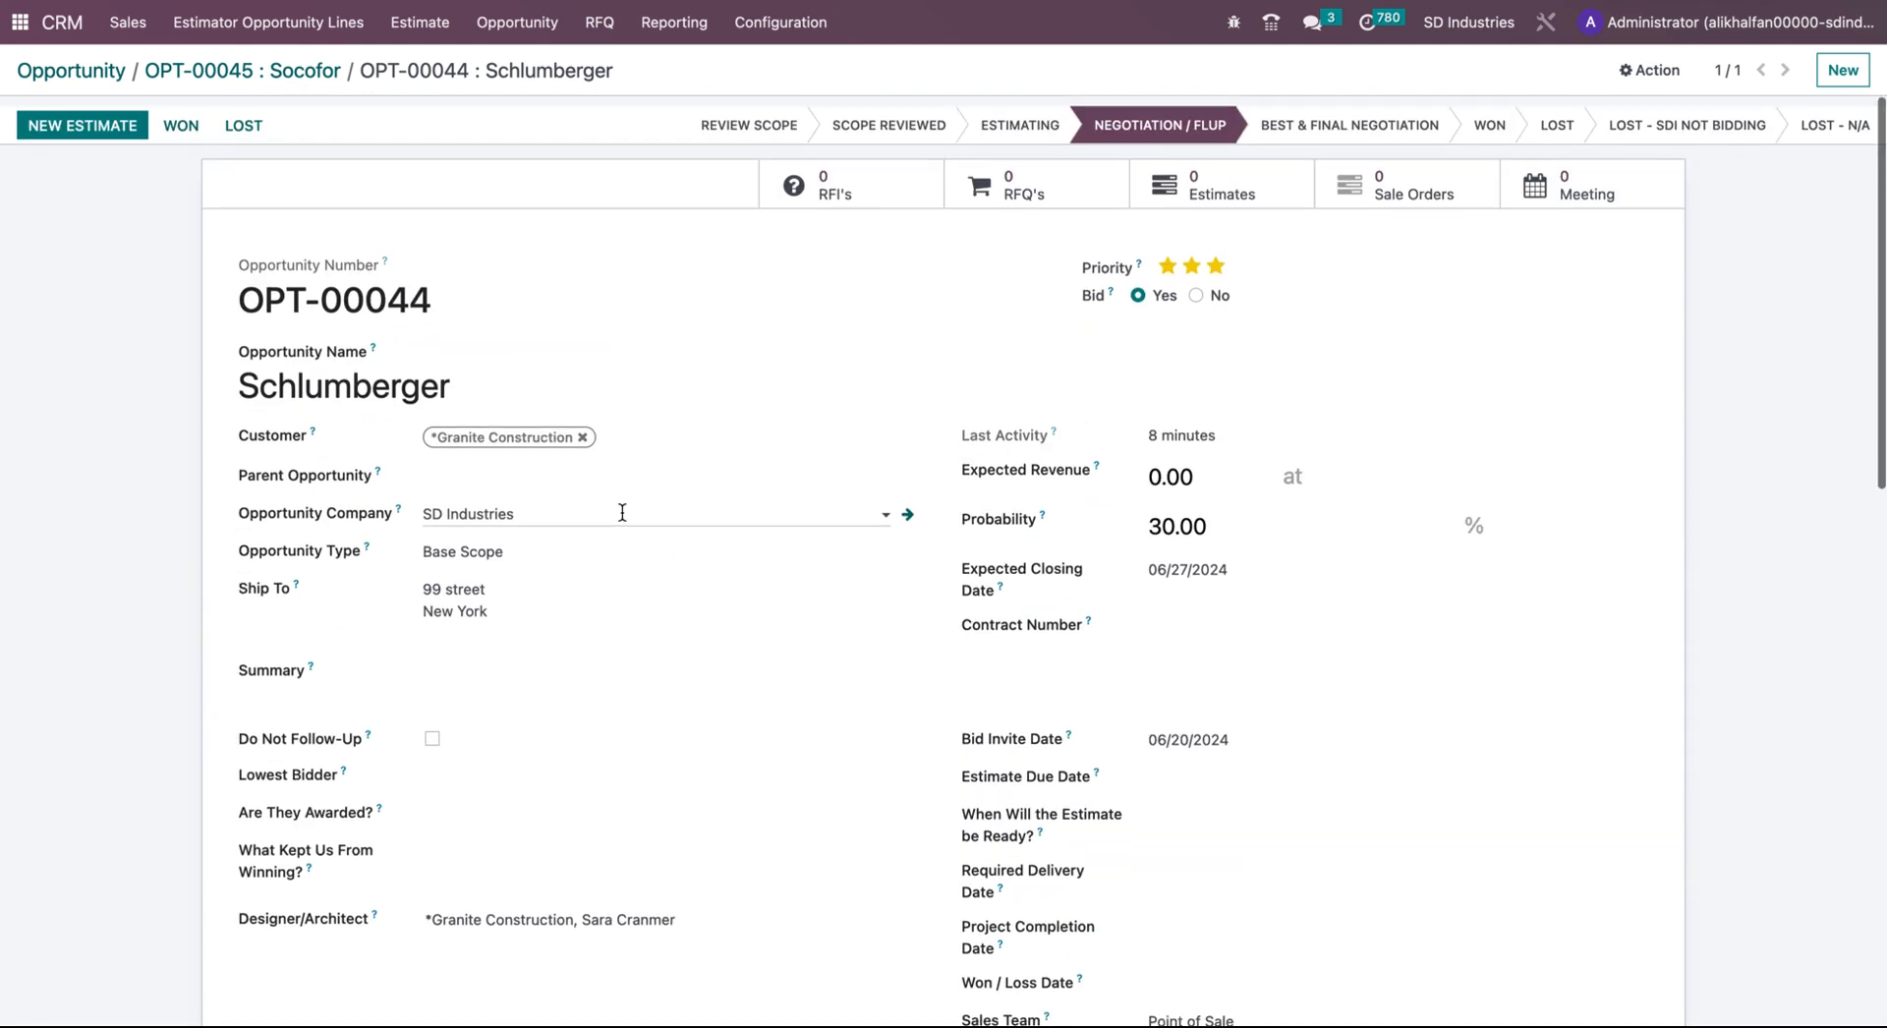
{"action": "left_click", "coordinate": [292, 73]}
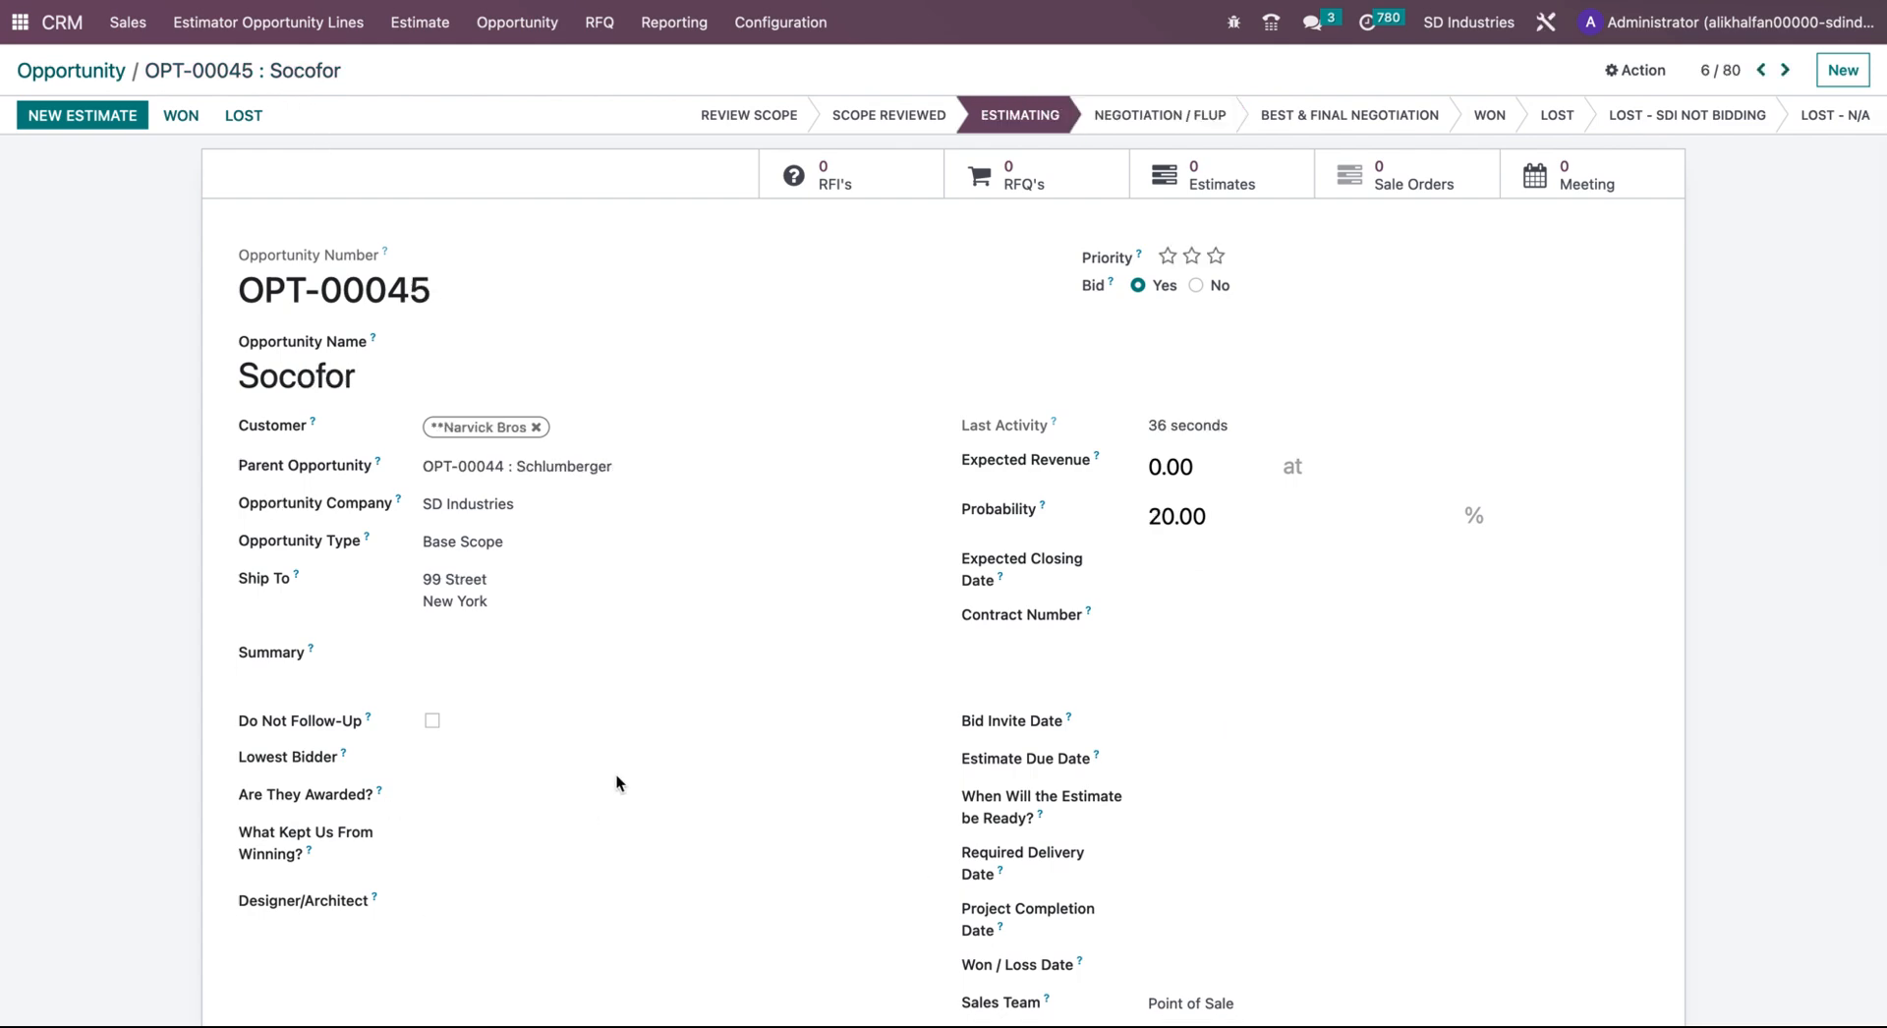
{"action": "scroll", "coordinate": [616, 776], "scroll_direction": "down", "scroll_amount": 5}
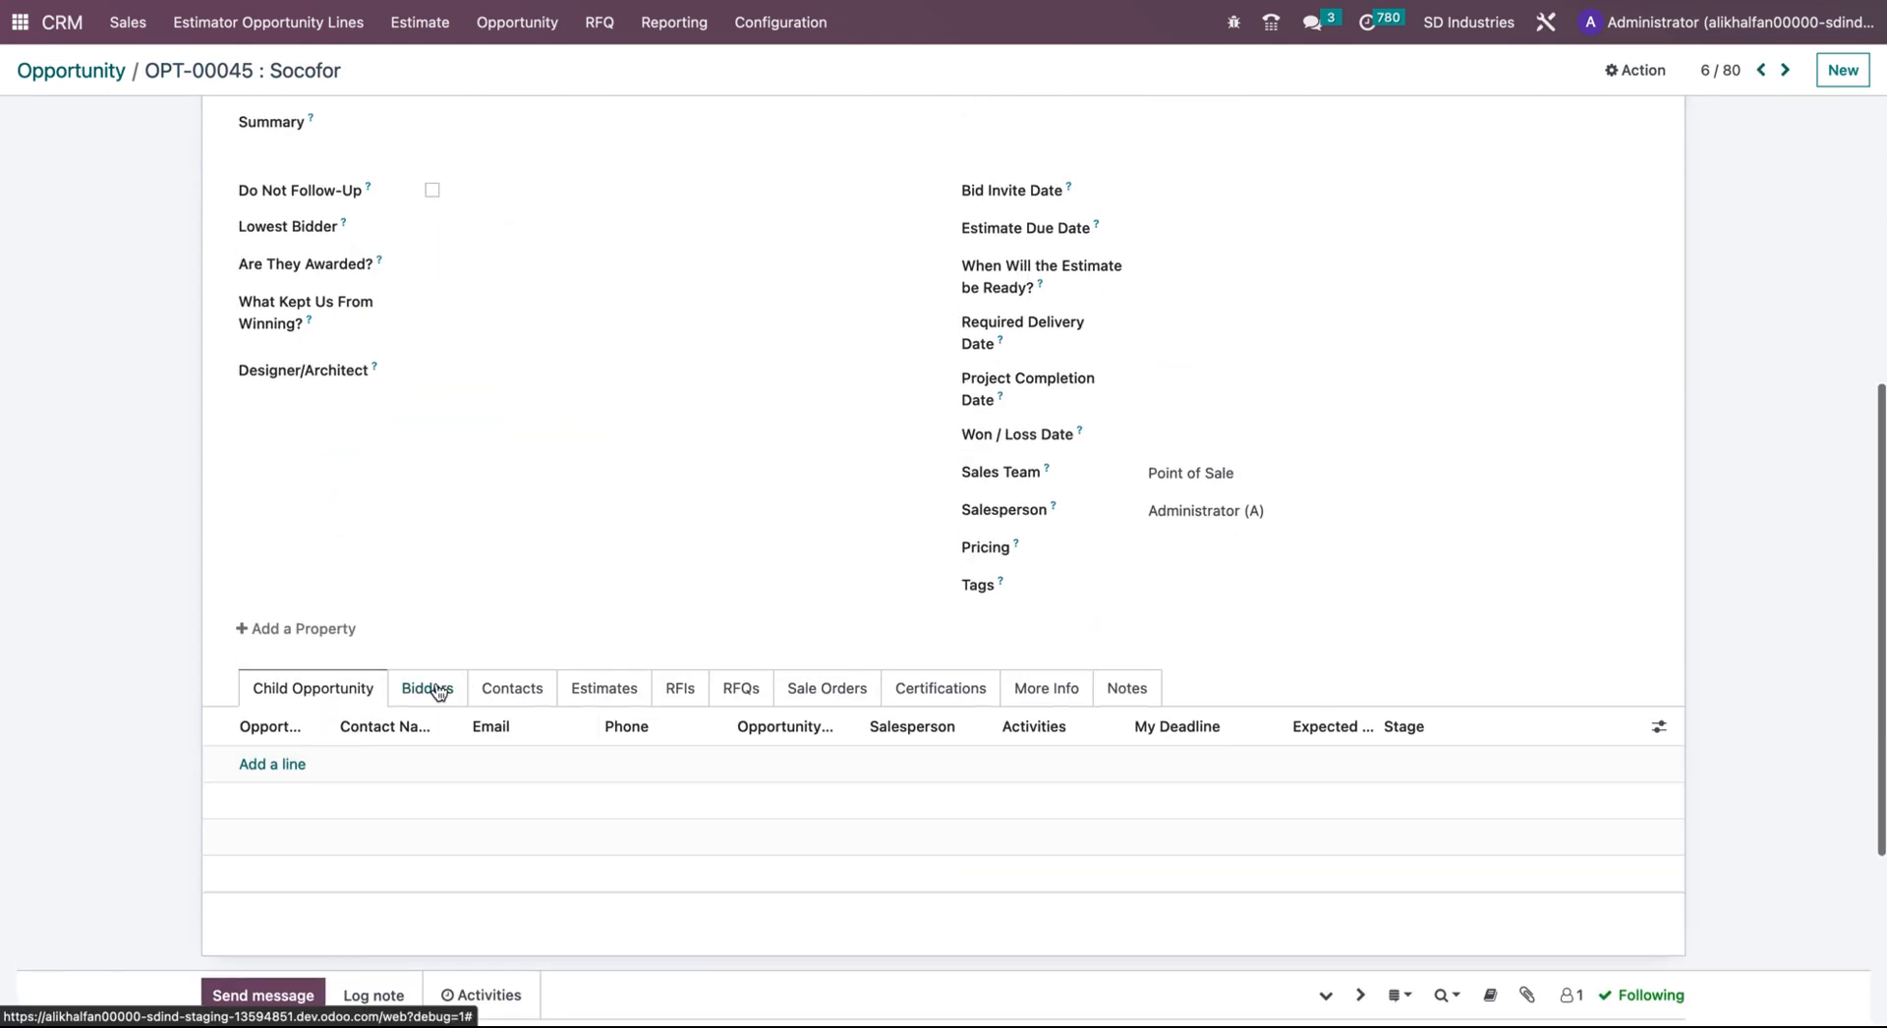
- Examine the Socofor opportunity's bidders and contacts, and bring up its list of estimates
{"action": "left_click", "coordinate": [437, 690]}
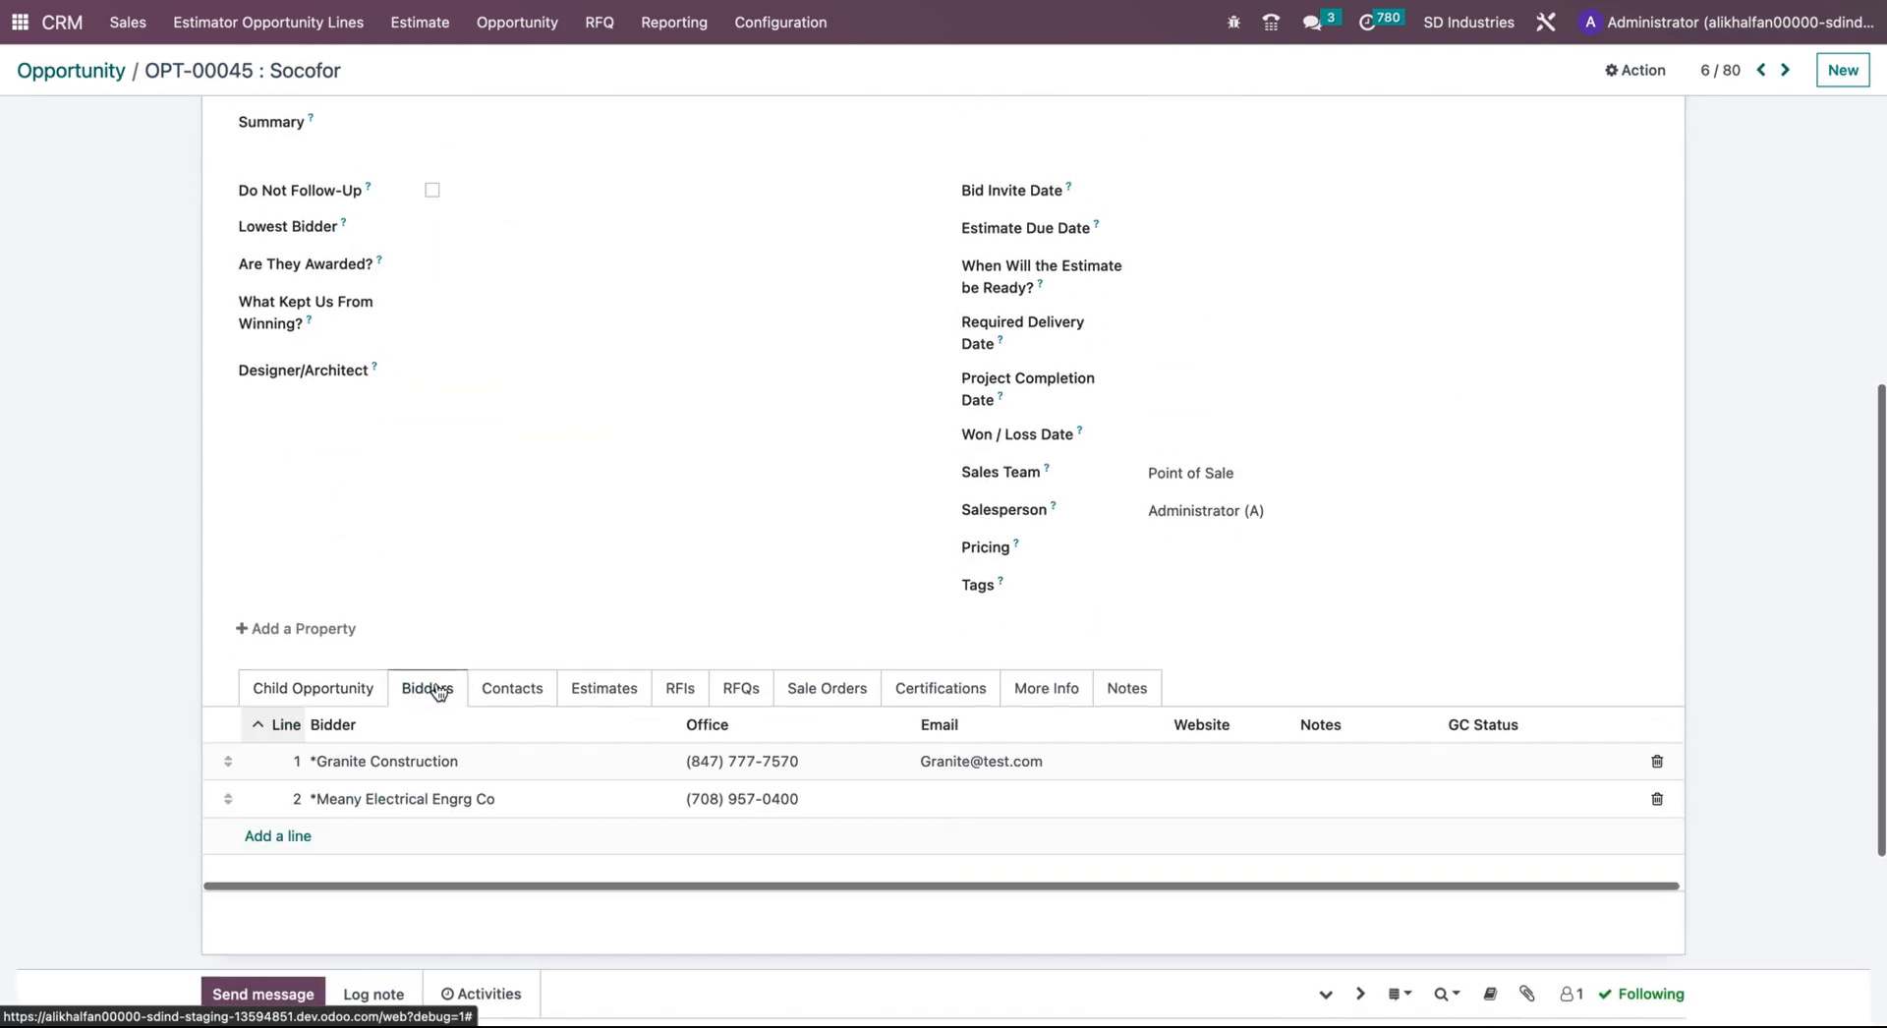
{"action": "left_click", "coordinate": [504, 690]}
{"action": "left_click", "coordinate": [428, 696]}
{"action": "left_click", "coordinate": [505, 697]}
{"action": "left_click", "coordinate": [601, 693]}
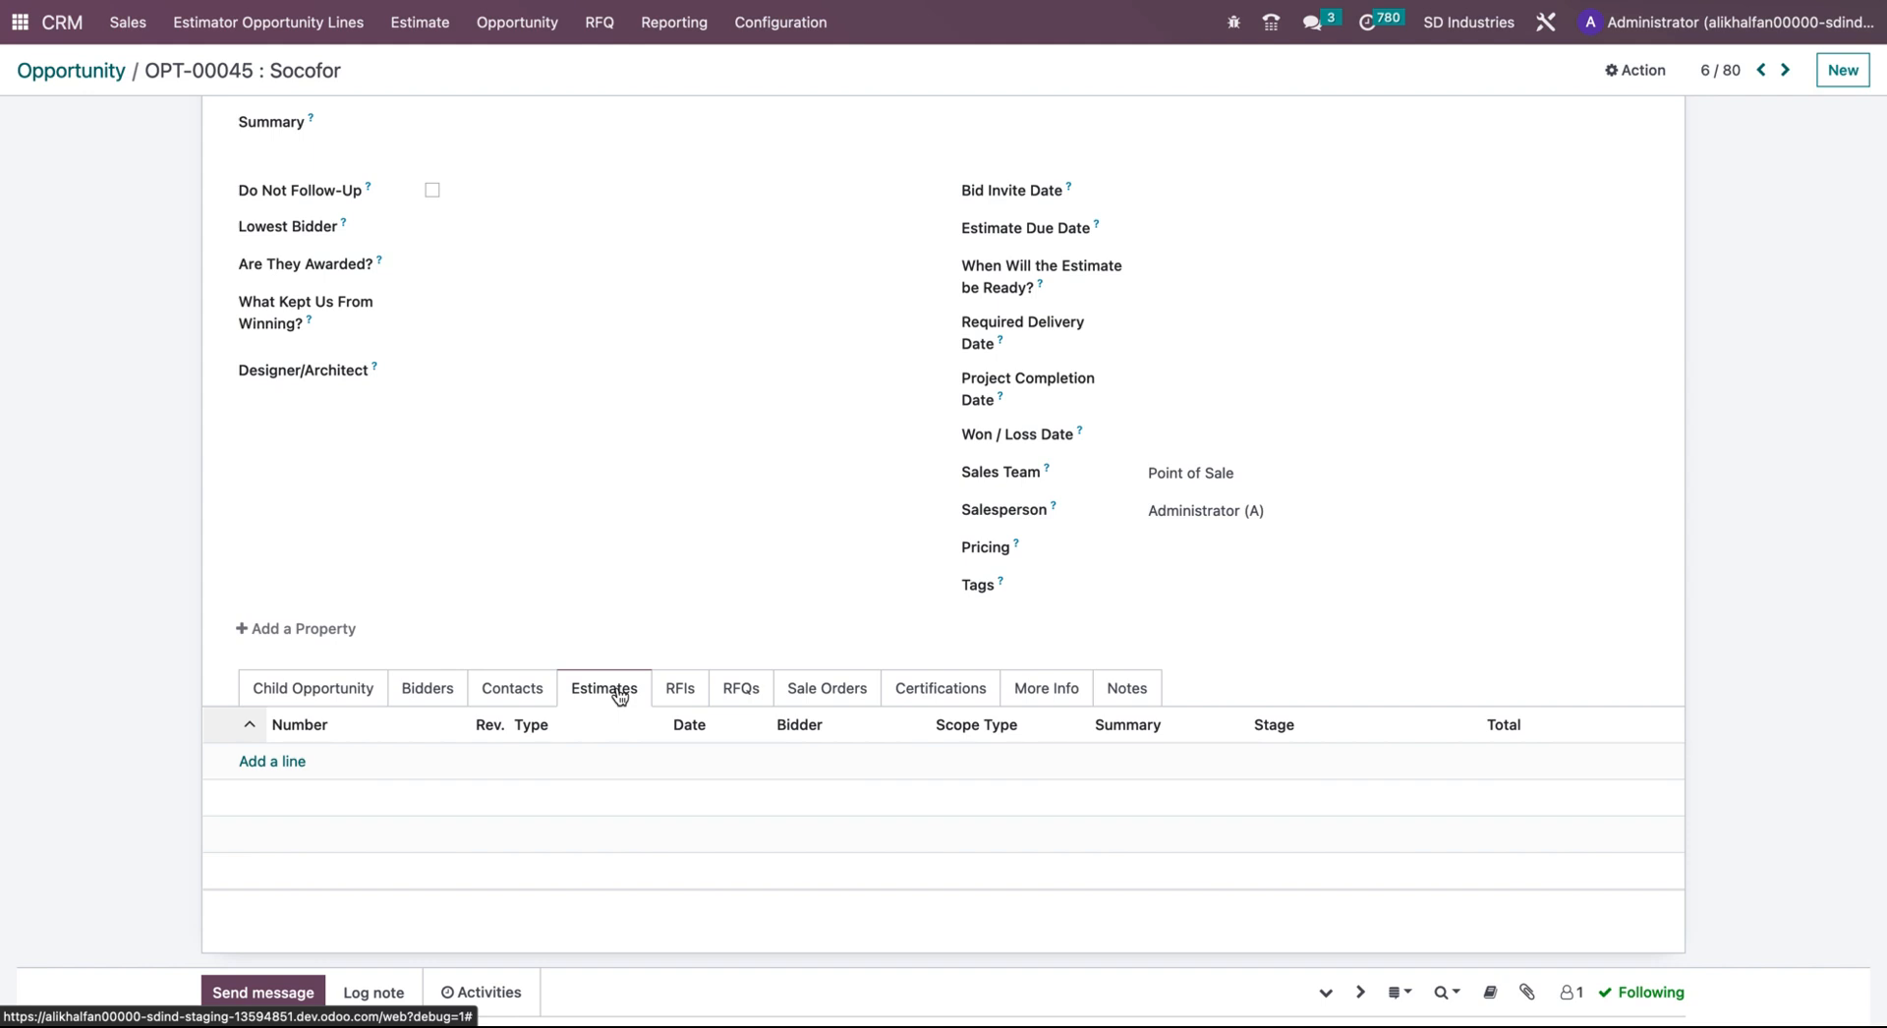
- Compare the bidder choices offered for a new estimate line with the opportunity's bidders and contacts
{"action": "left_click", "coordinate": [278, 766]}
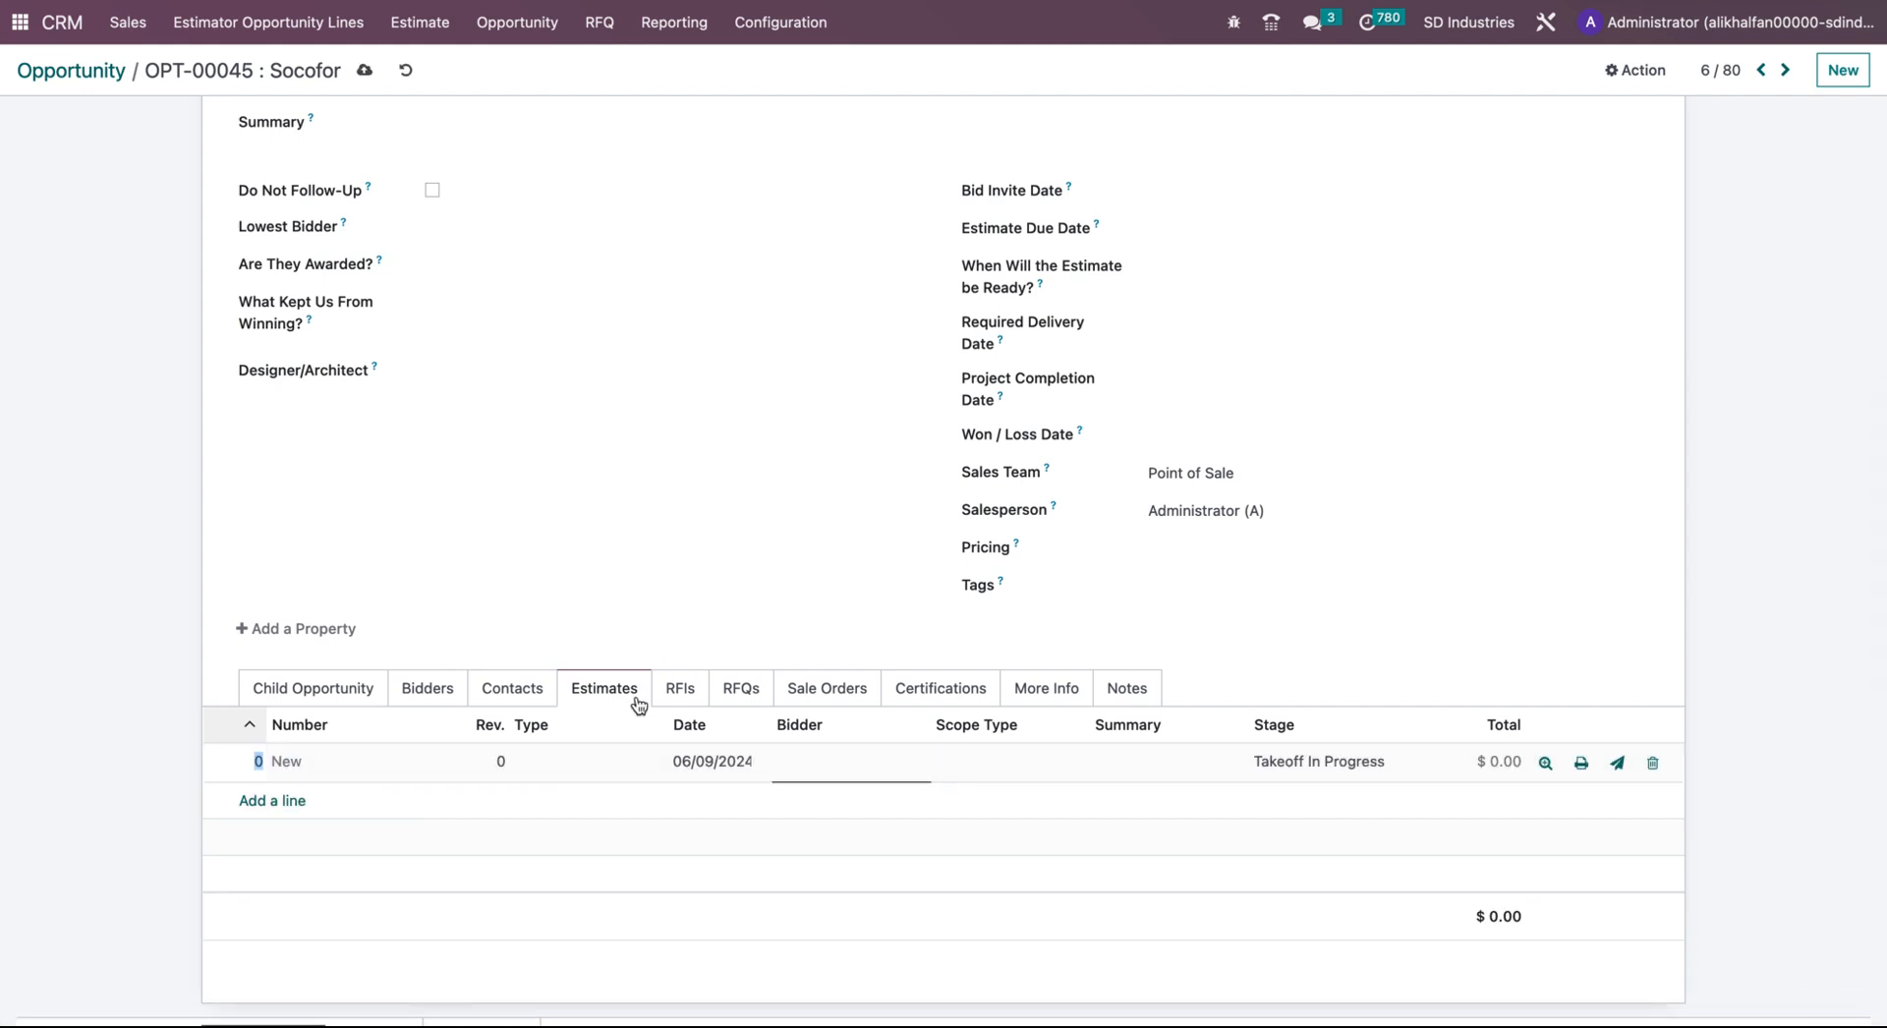
{"action": "left_click", "coordinate": [855, 765]}
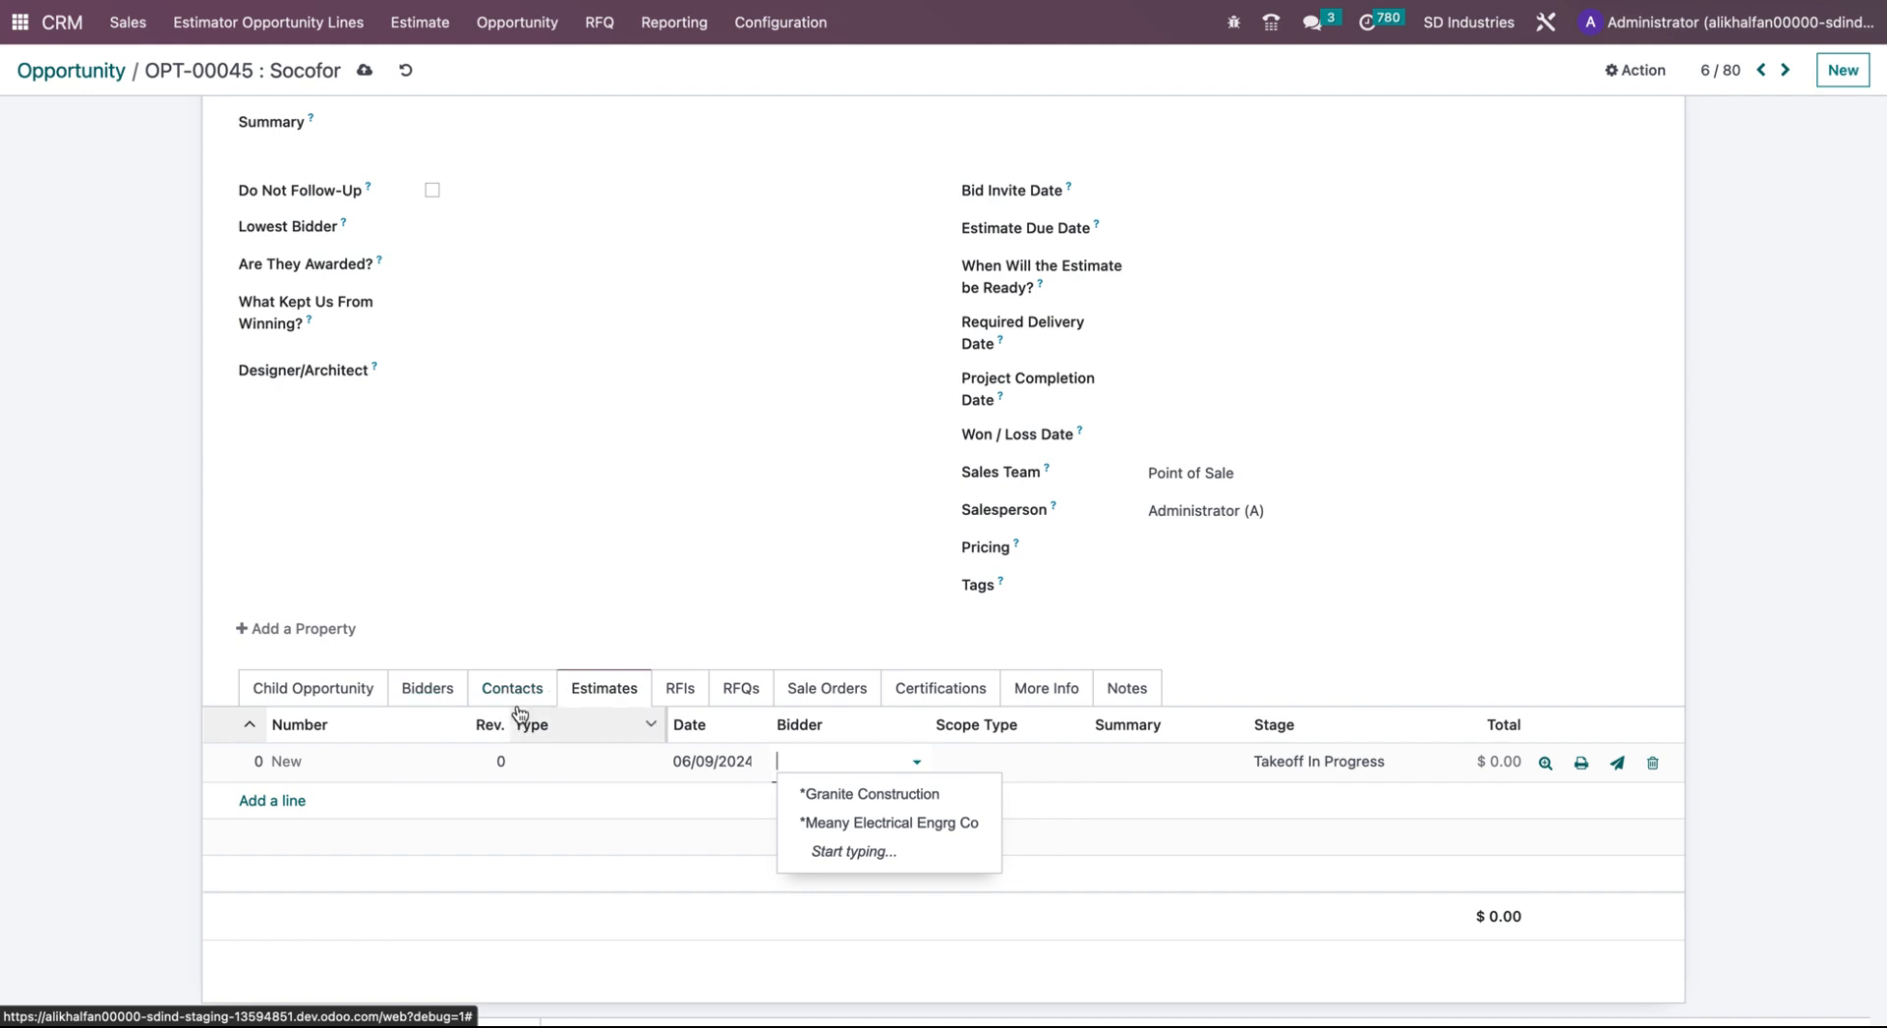
{"action": "left_click", "coordinate": [429, 696]}
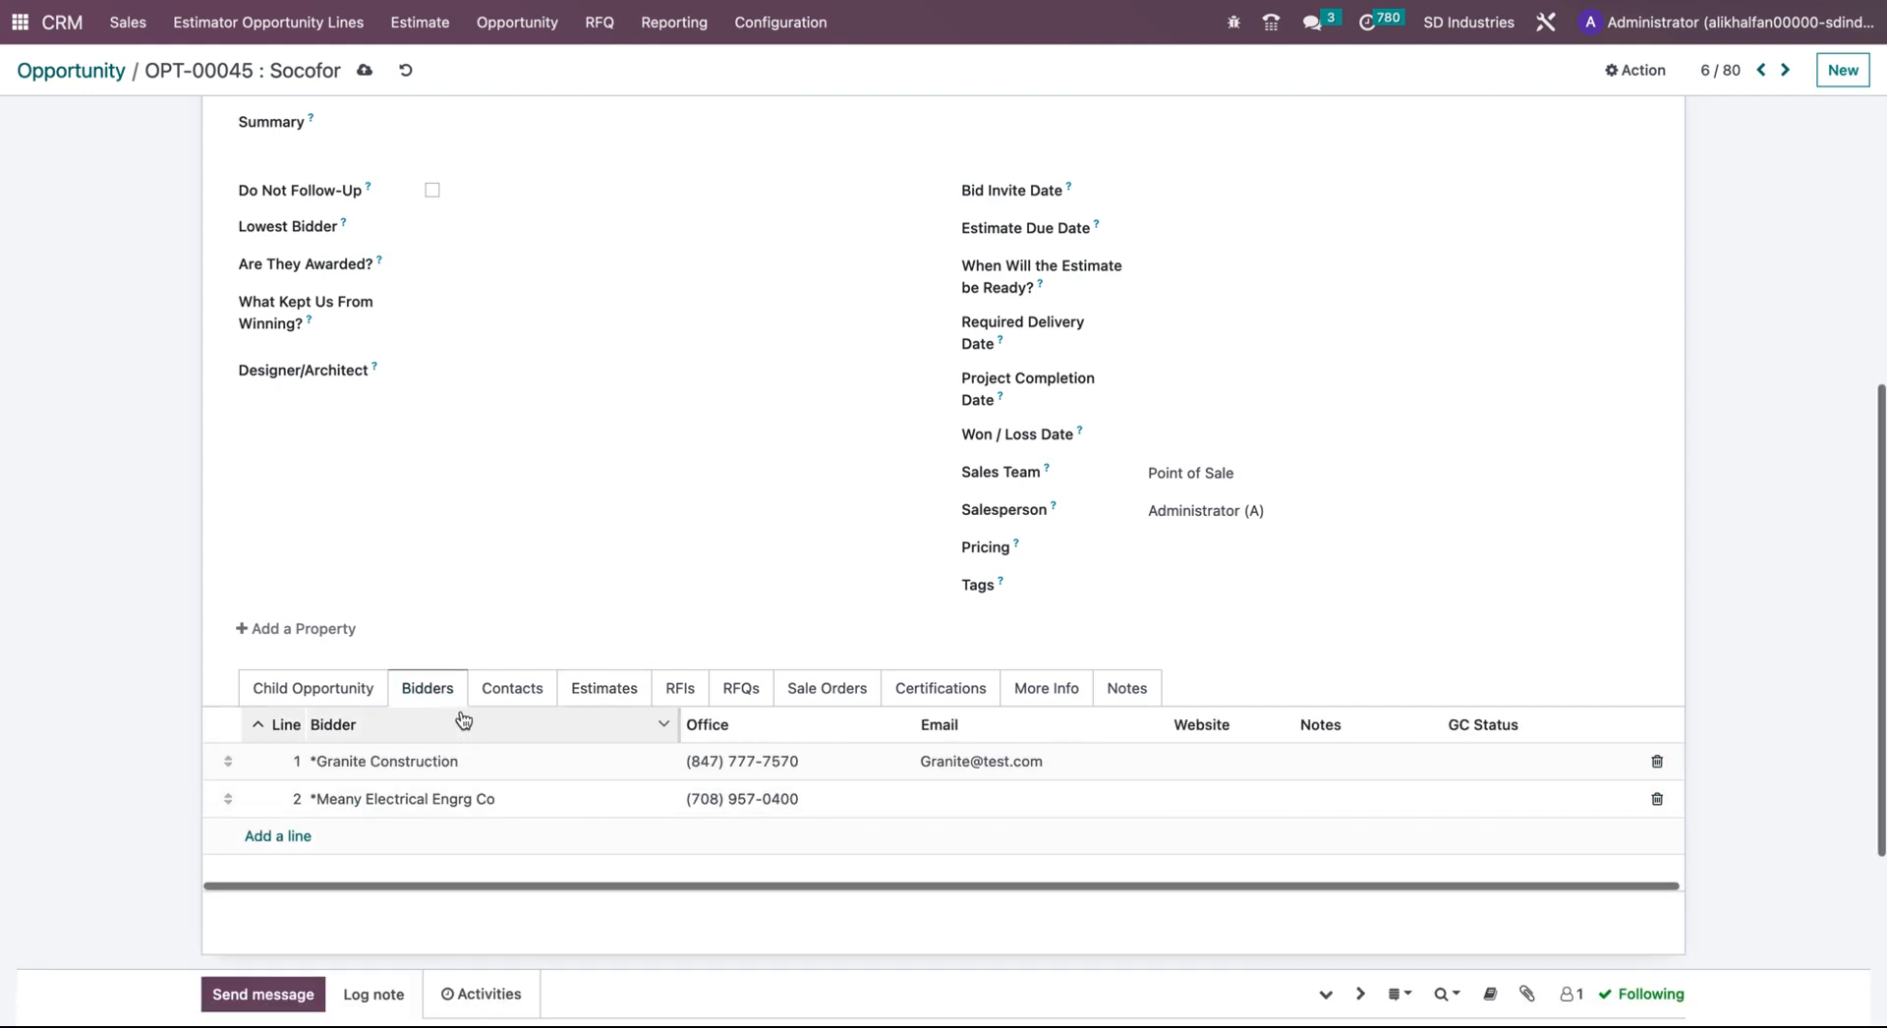
{"action": "left_click", "coordinate": [509, 692]}
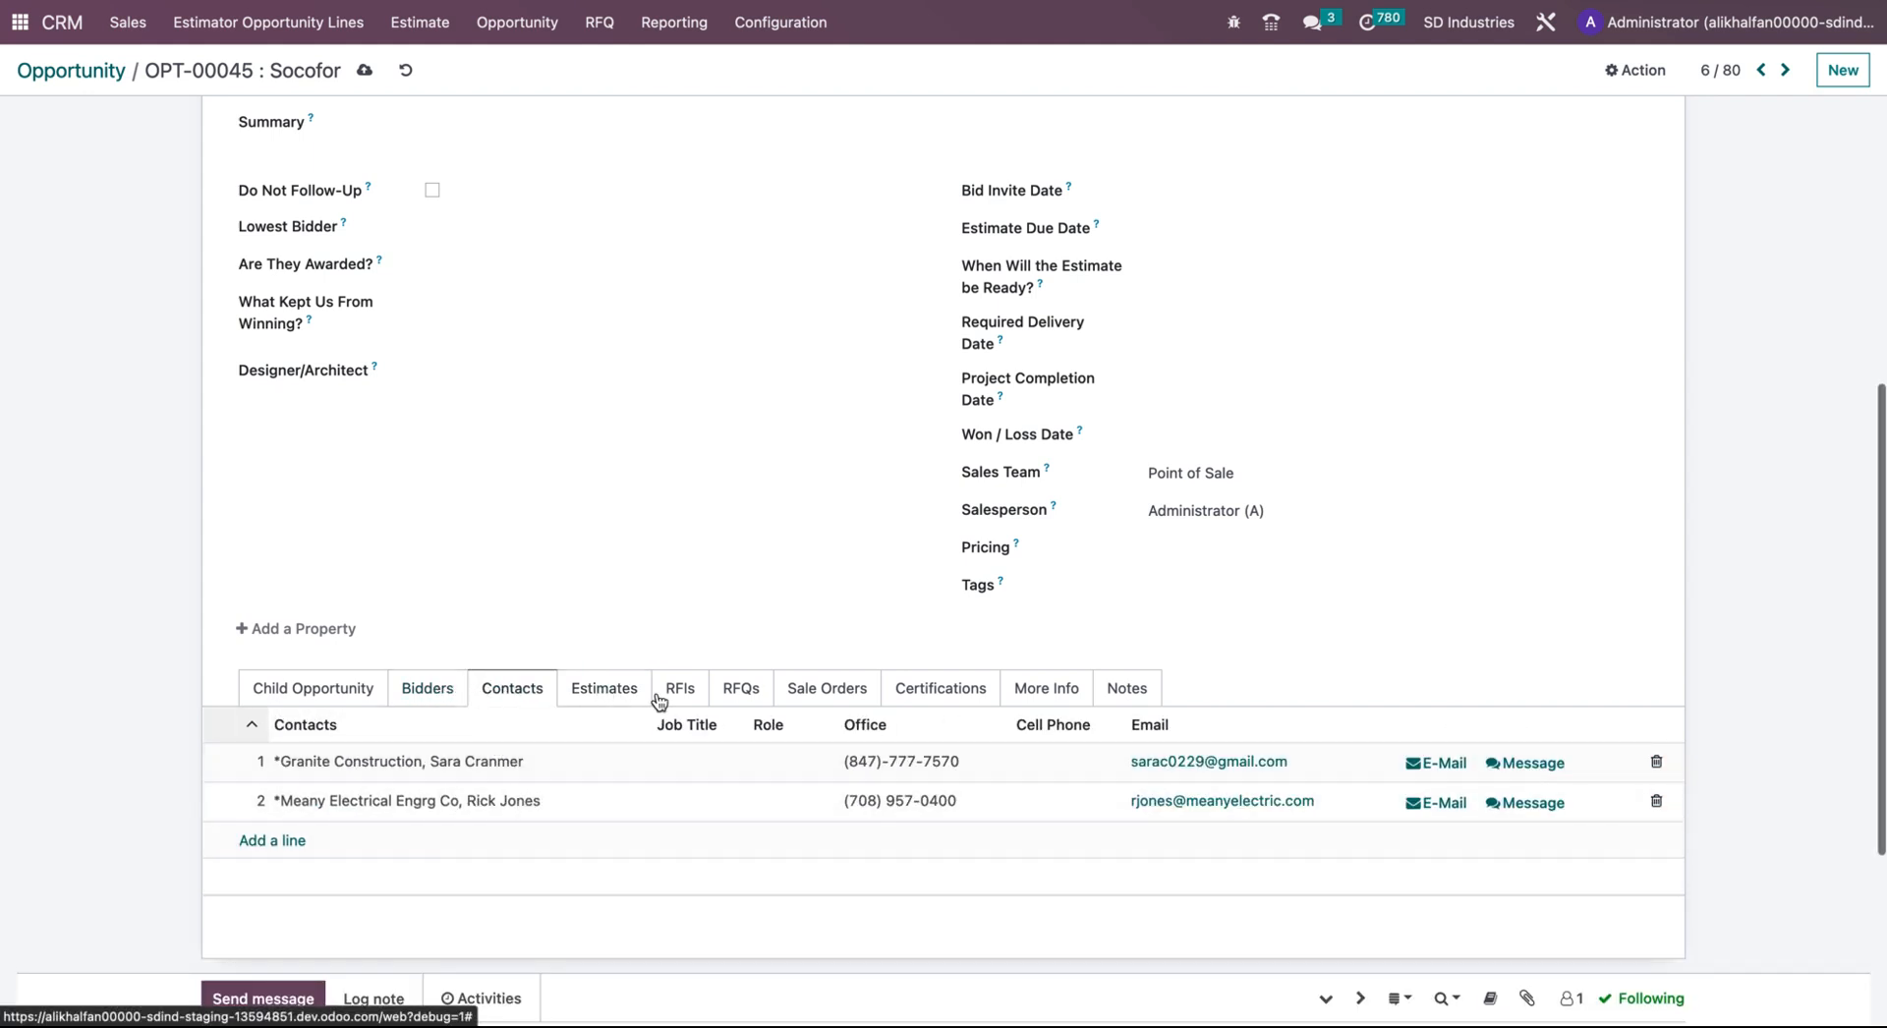
{"action": "left_click", "coordinate": [609, 691]}
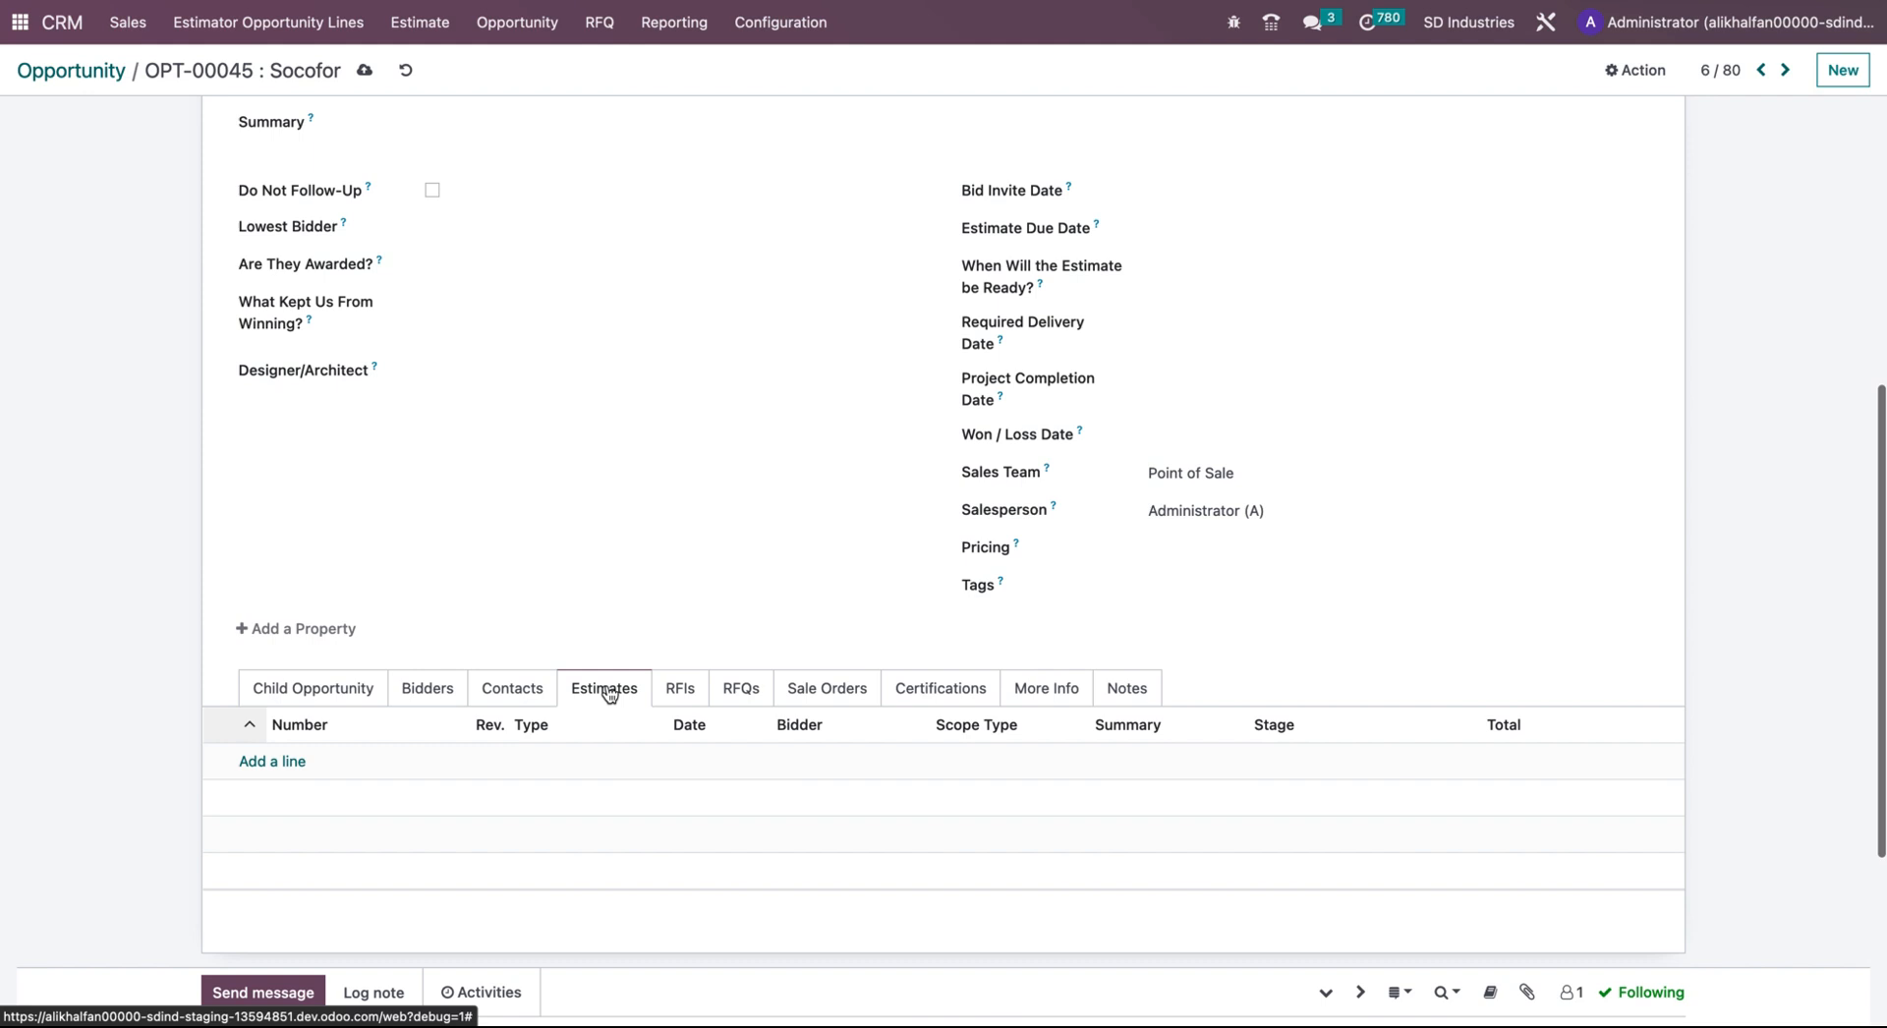
- Add an estimate line to the Socofor opportunity with *Granite Construction as its bidder
{"action": "left_click", "coordinate": [257, 762]}
{"action": "left_click", "coordinate": [863, 760]}
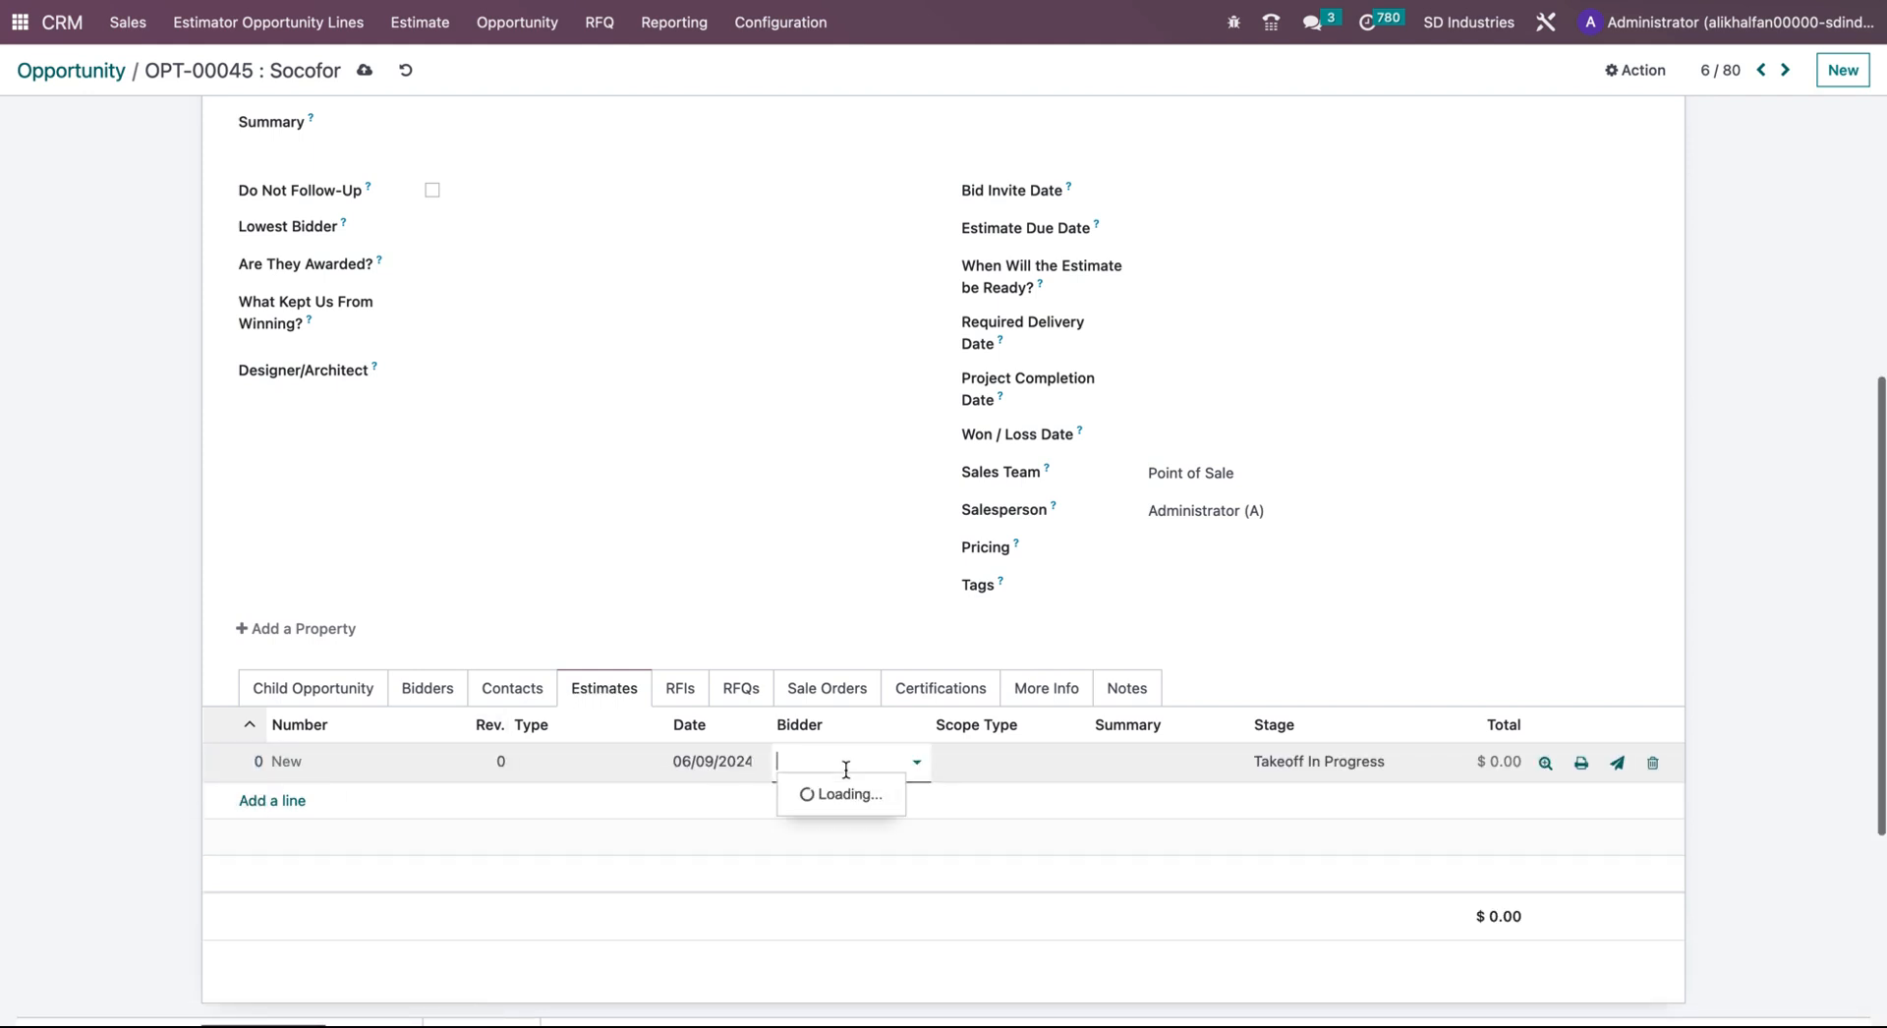
{"action": "left_click", "coordinate": [891, 798]}
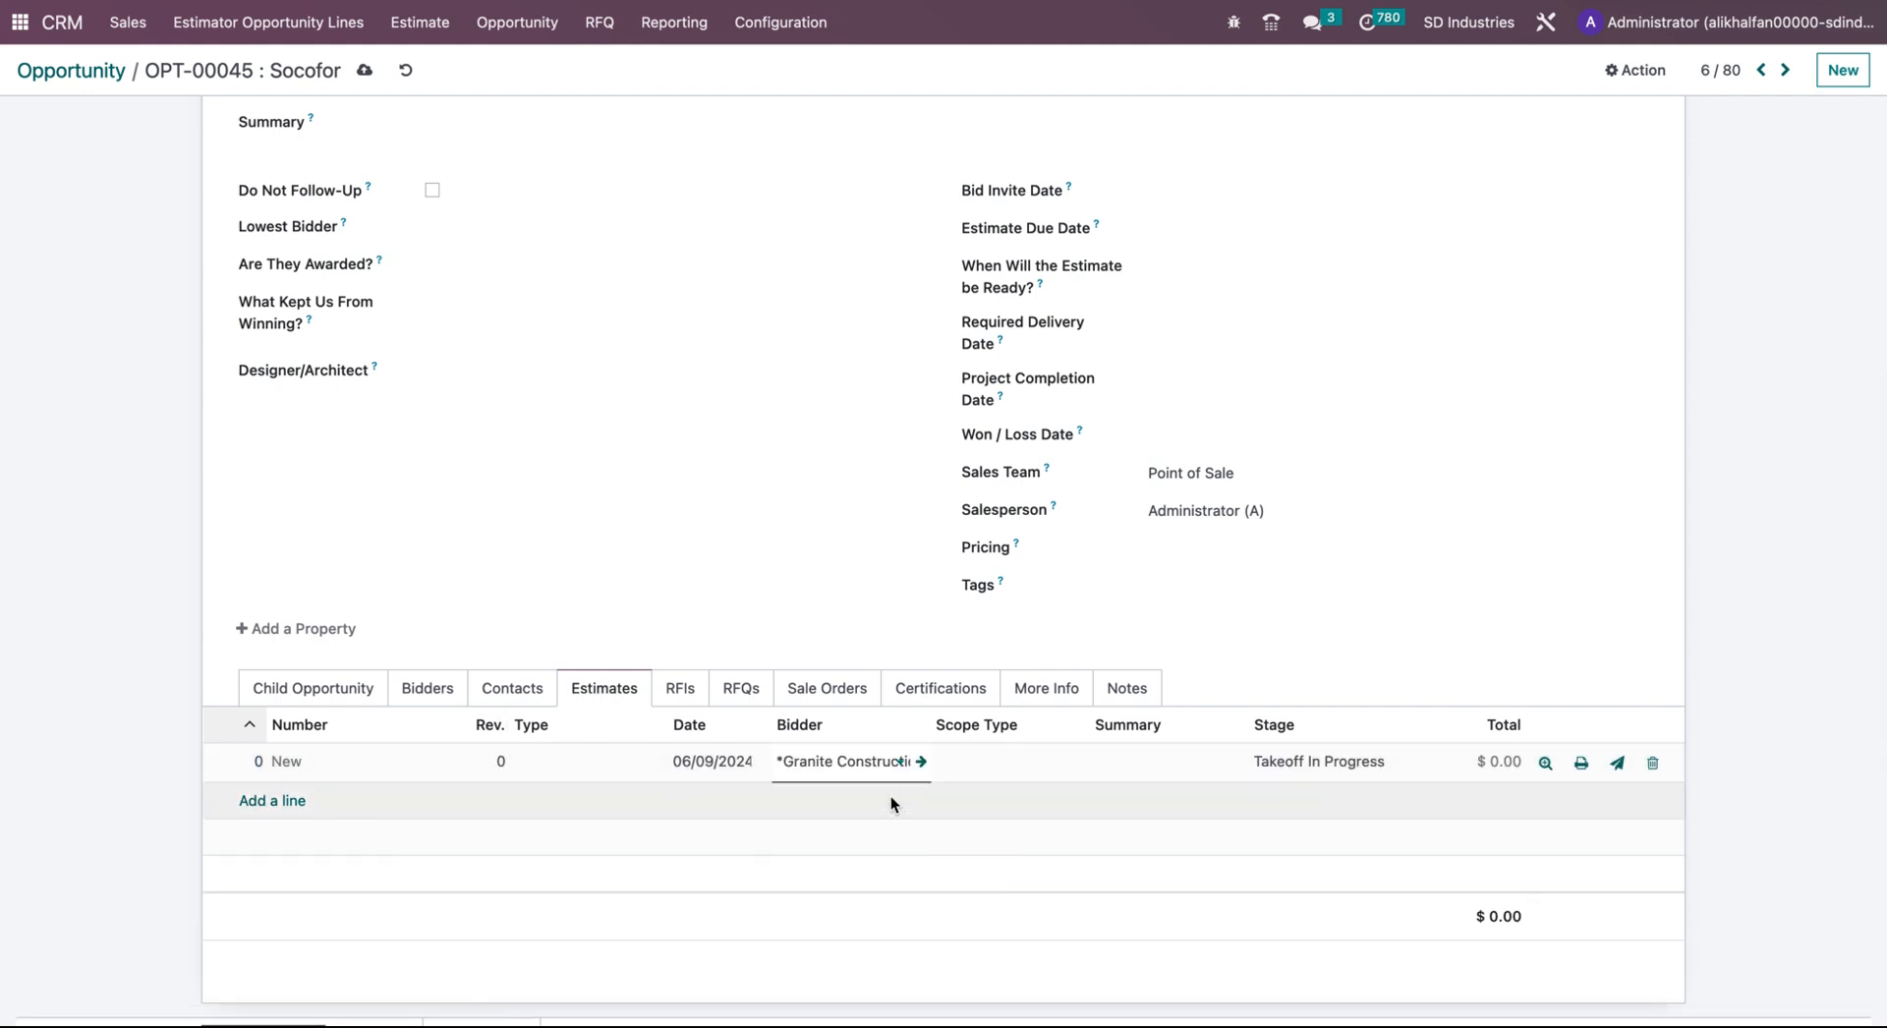
- Examine the full list of scope types and the form for creating one, and discard the new scope type
{"action": "left_click", "coordinate": [1006, 762]}
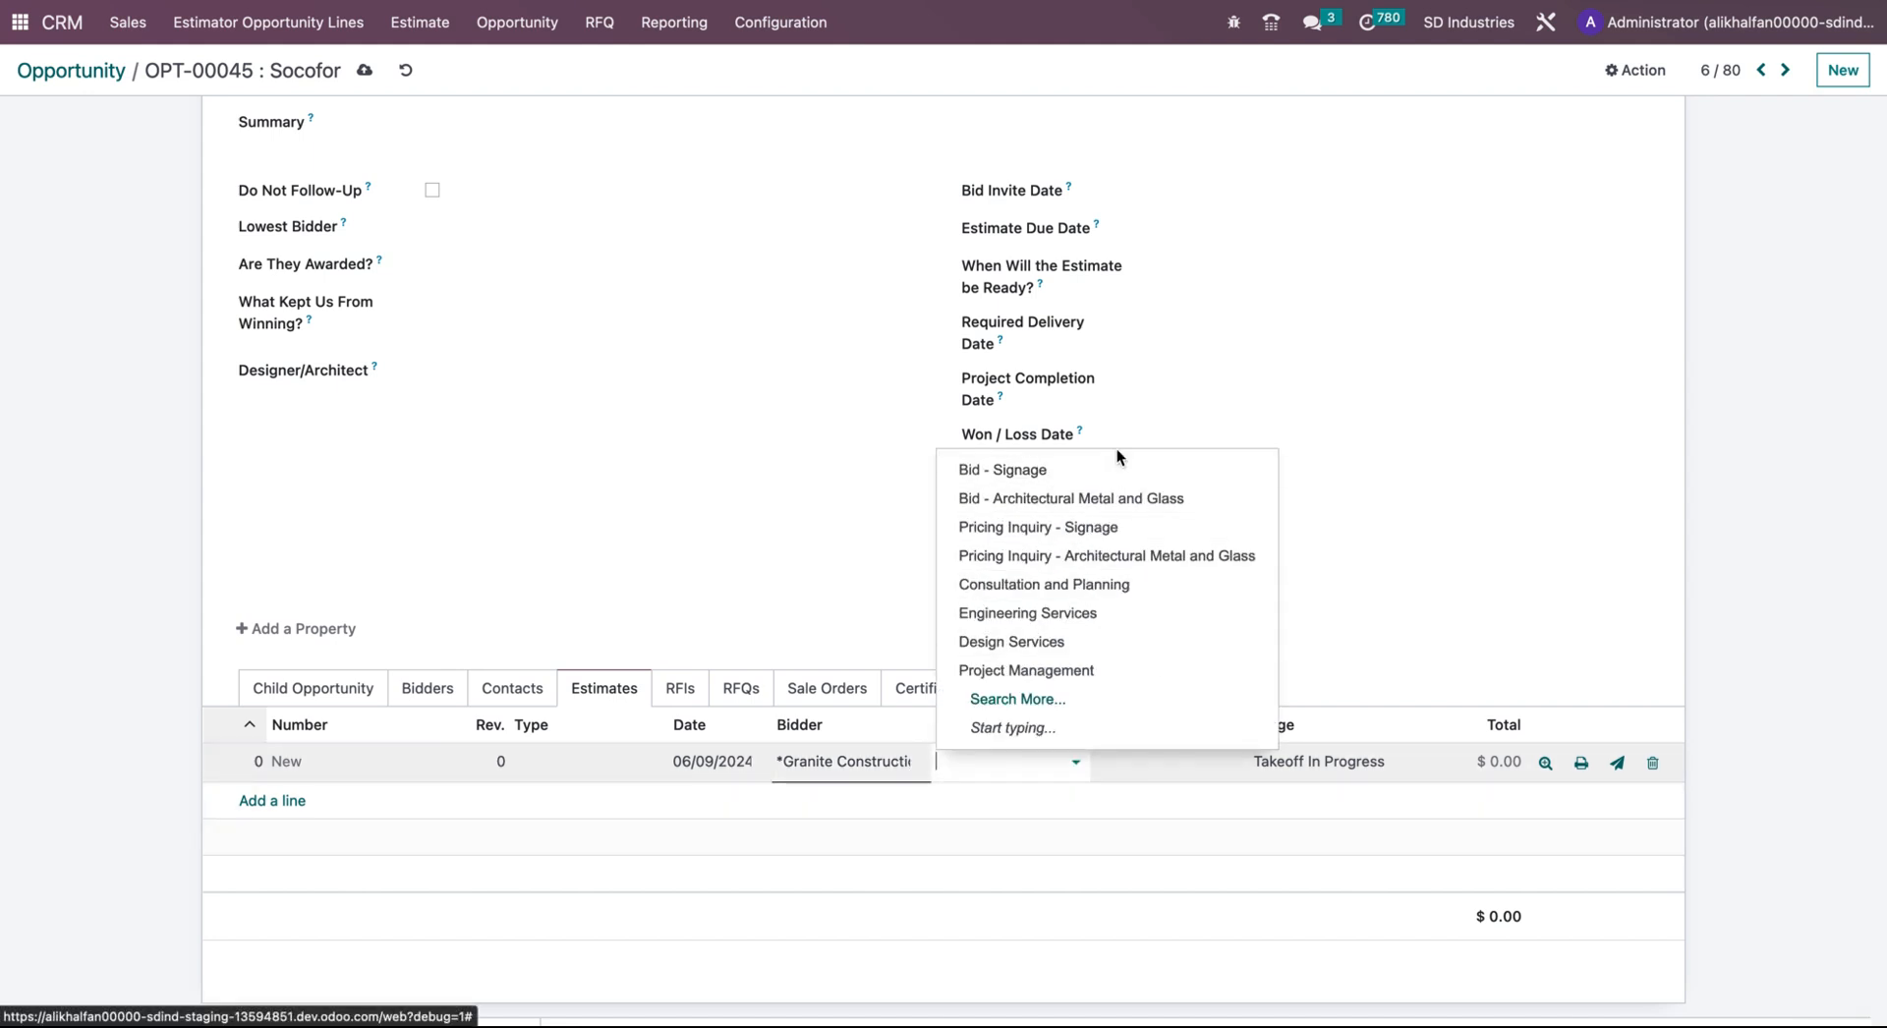
{"action": "left_click", "coordinate": [1040, 810]}
{"action": "left_click", "coordinate": [1012, 764]}
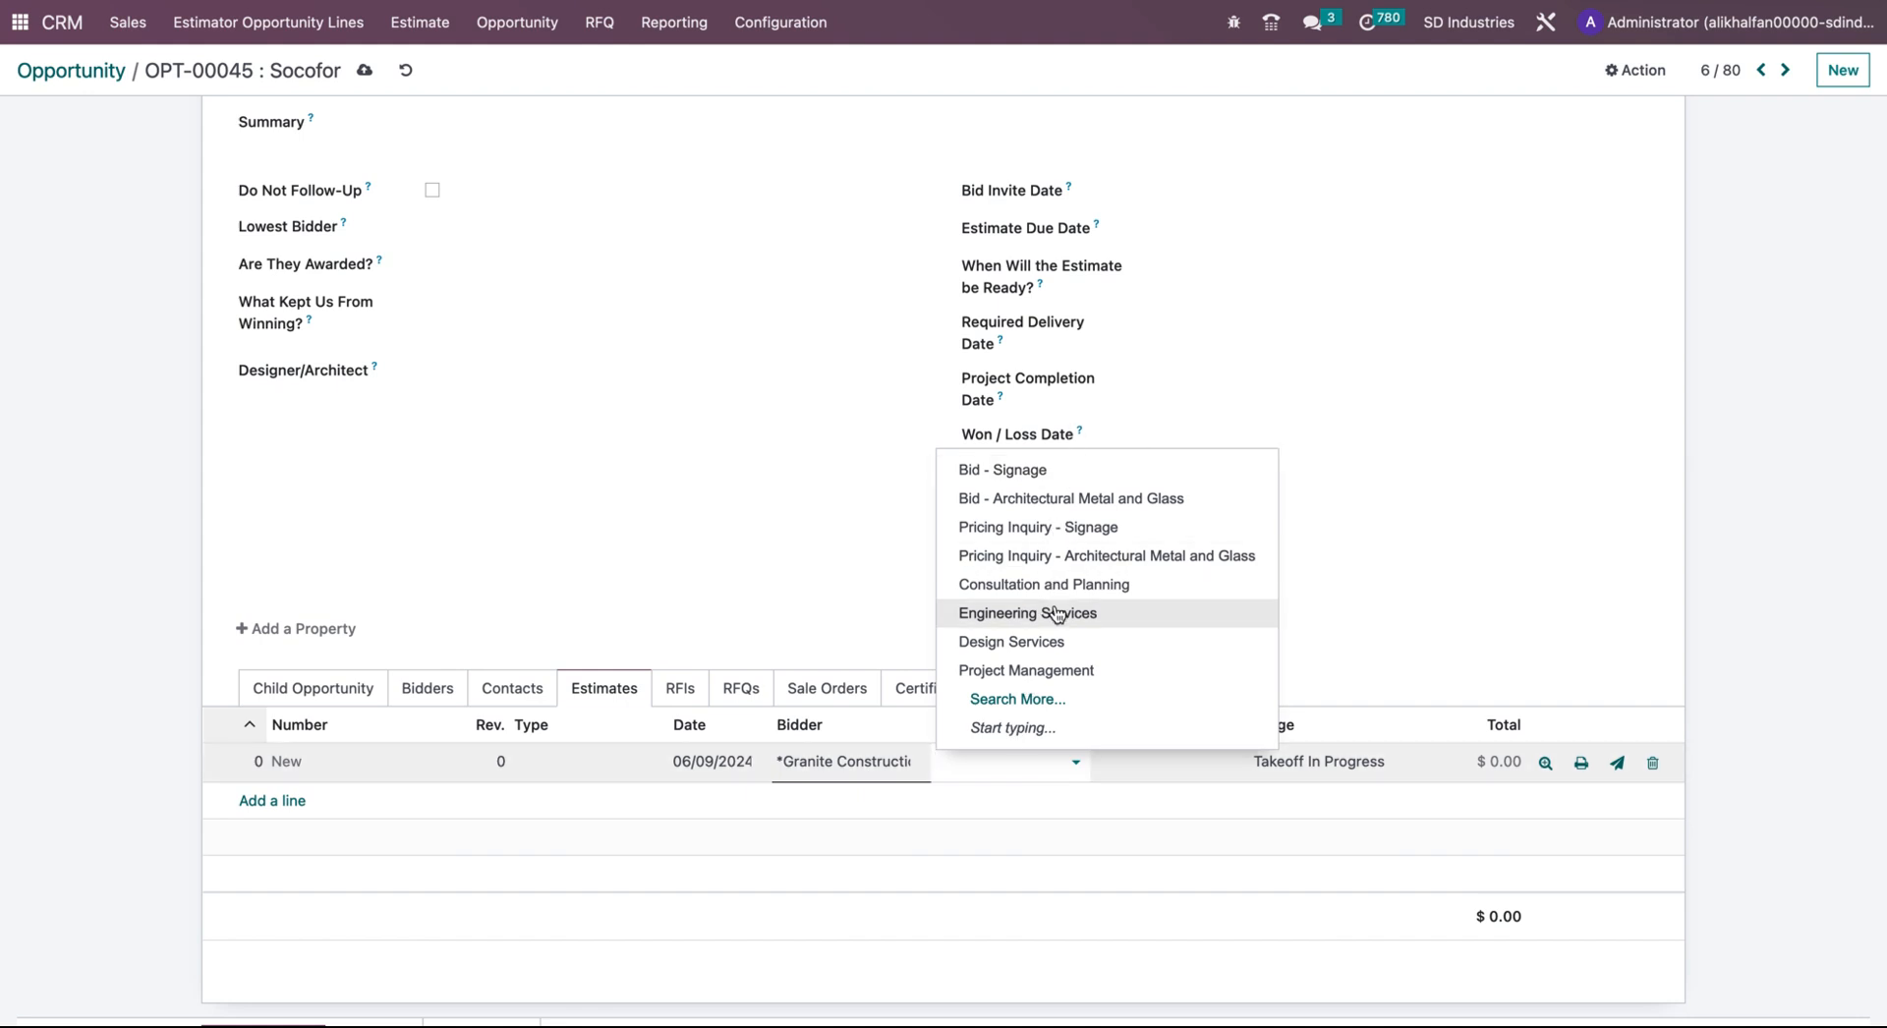
{"action": "left_click", "coordinate": [1059, 699]}
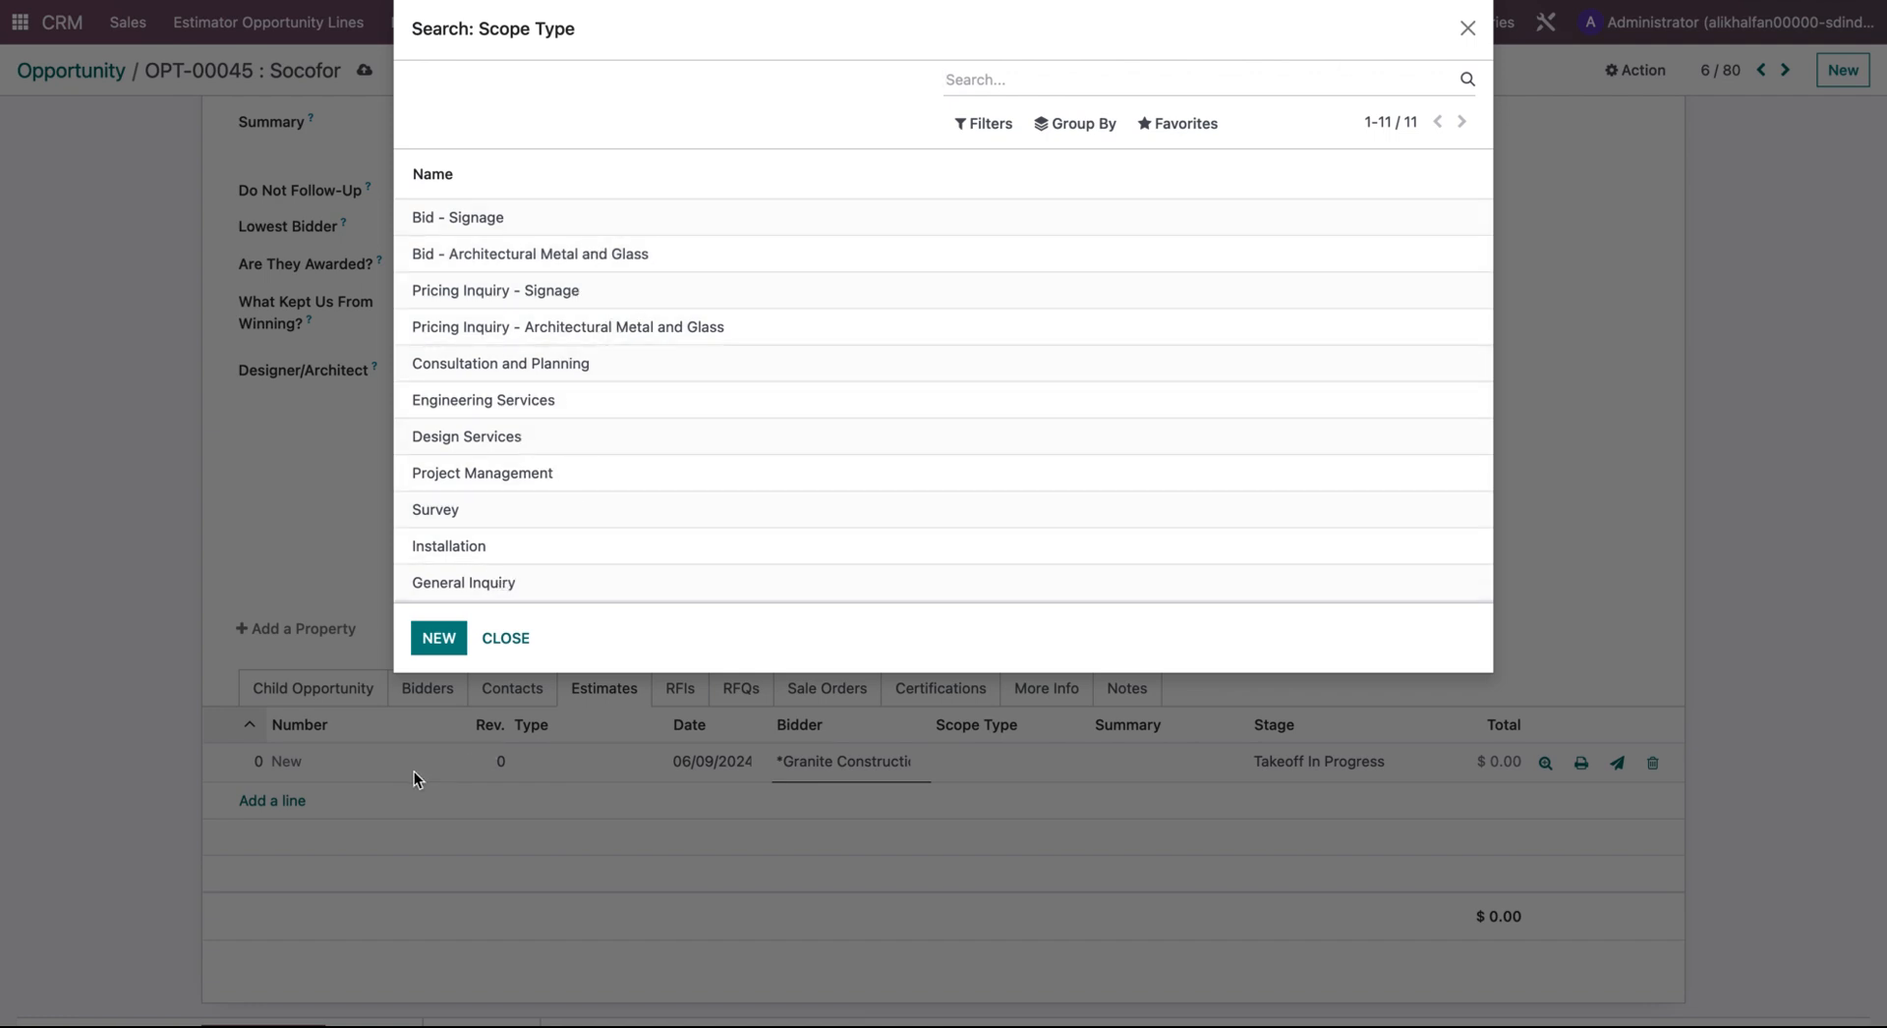
{"action": "left_click", "coordinate": [439, 638]}
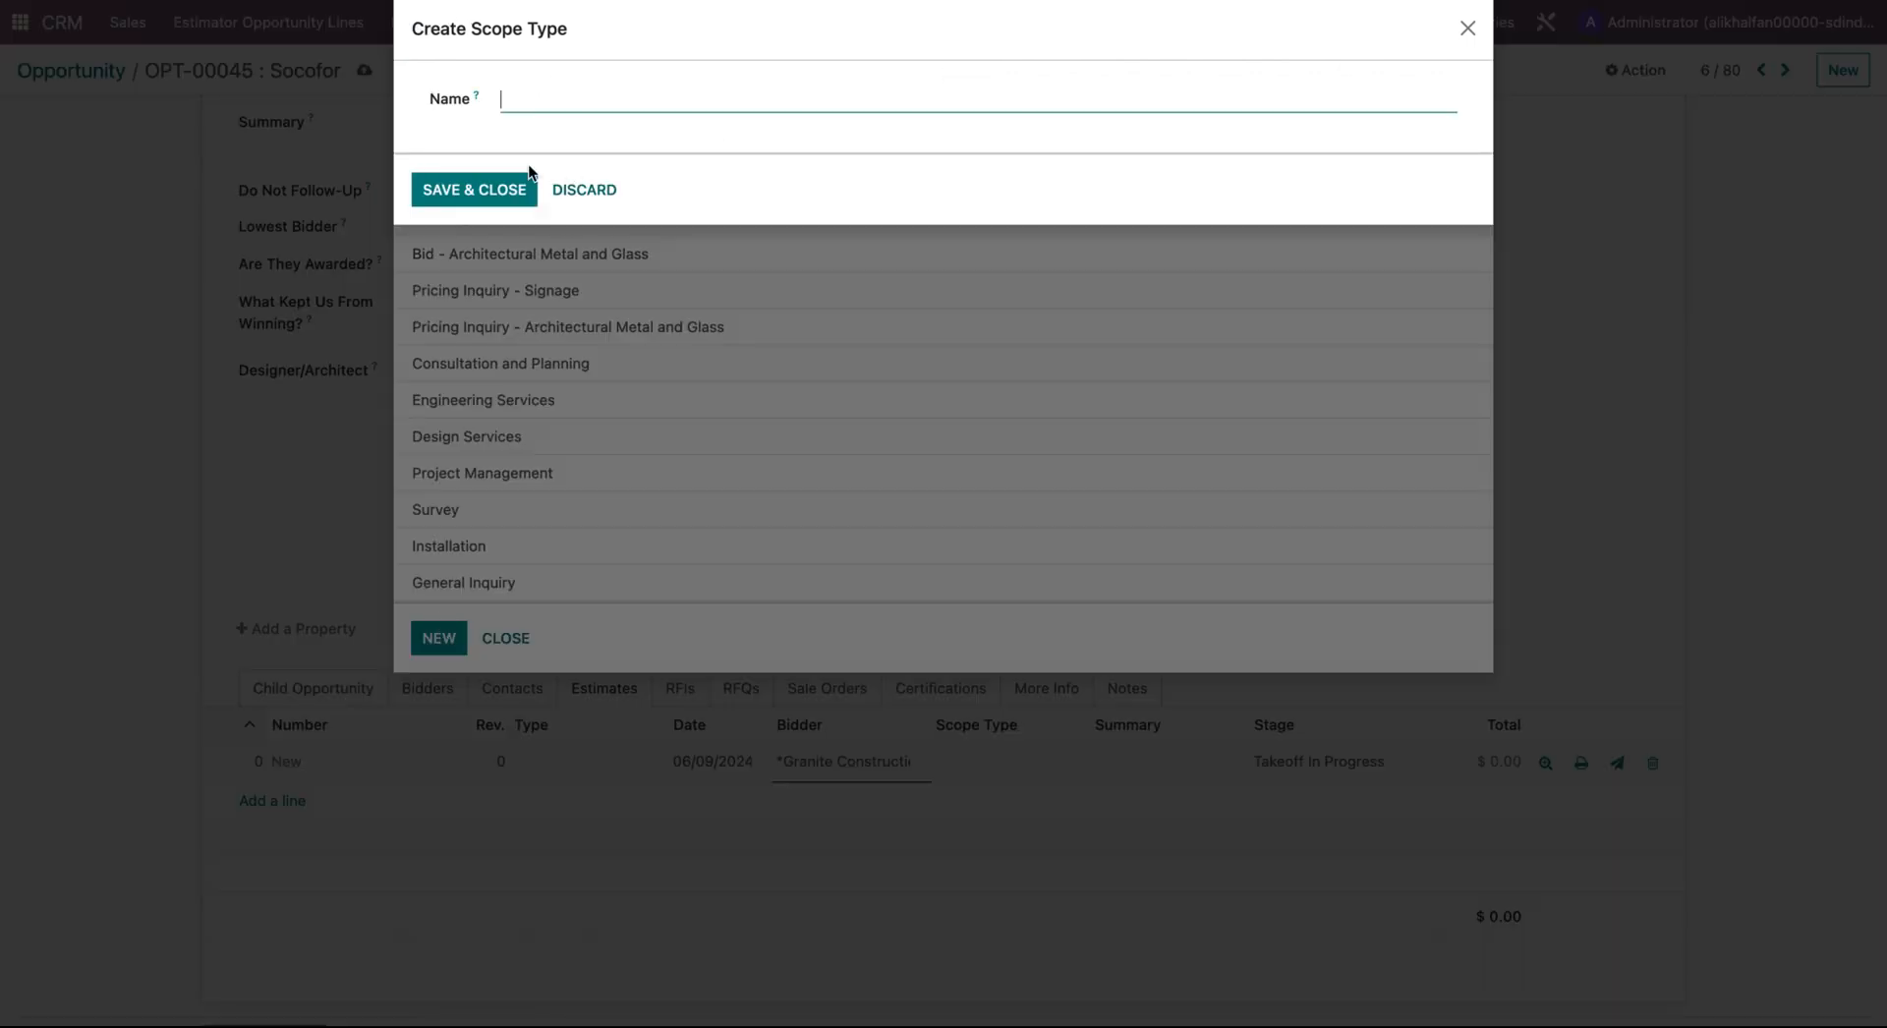
{"action": "left_click", "coordinate": [582, 189]}
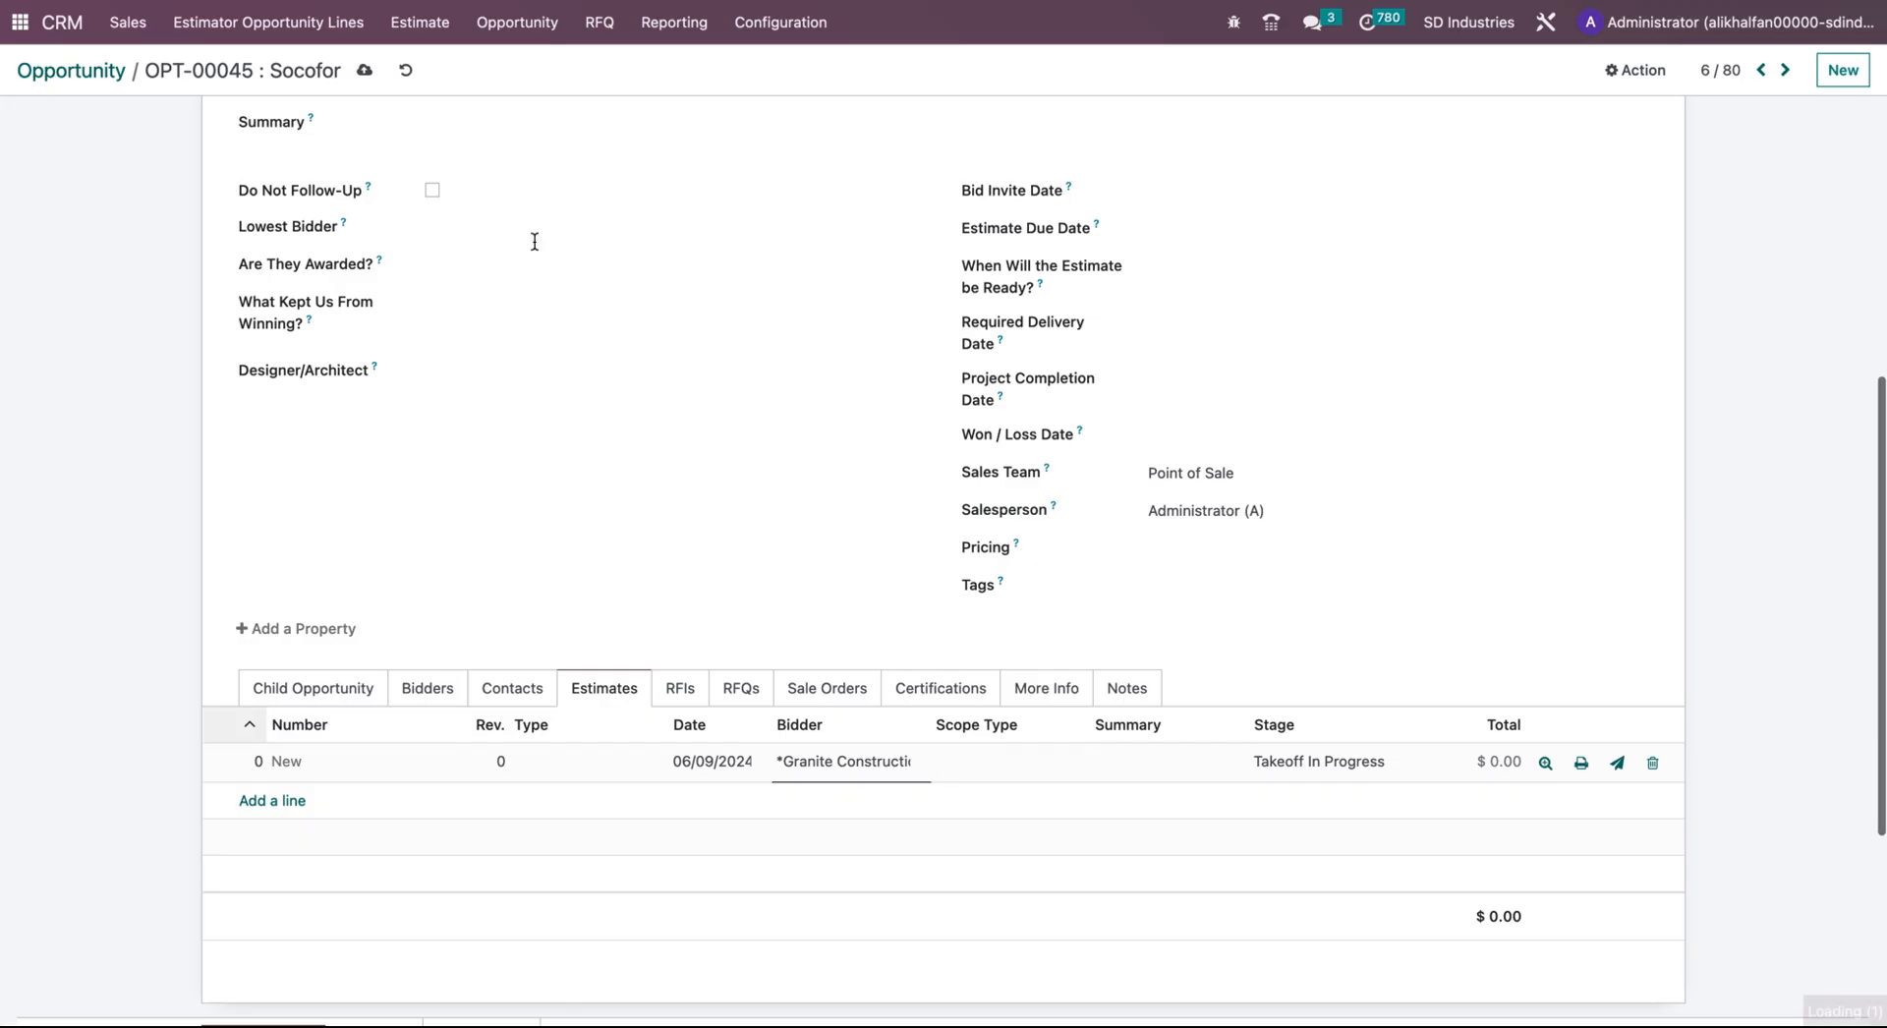
- Set the new estimate line's scope type to Bid - Signage
{"action": "left_click", "coordinate": [1042, 772]}
{"action": "left_click", "coordinate": [1014, 765]}
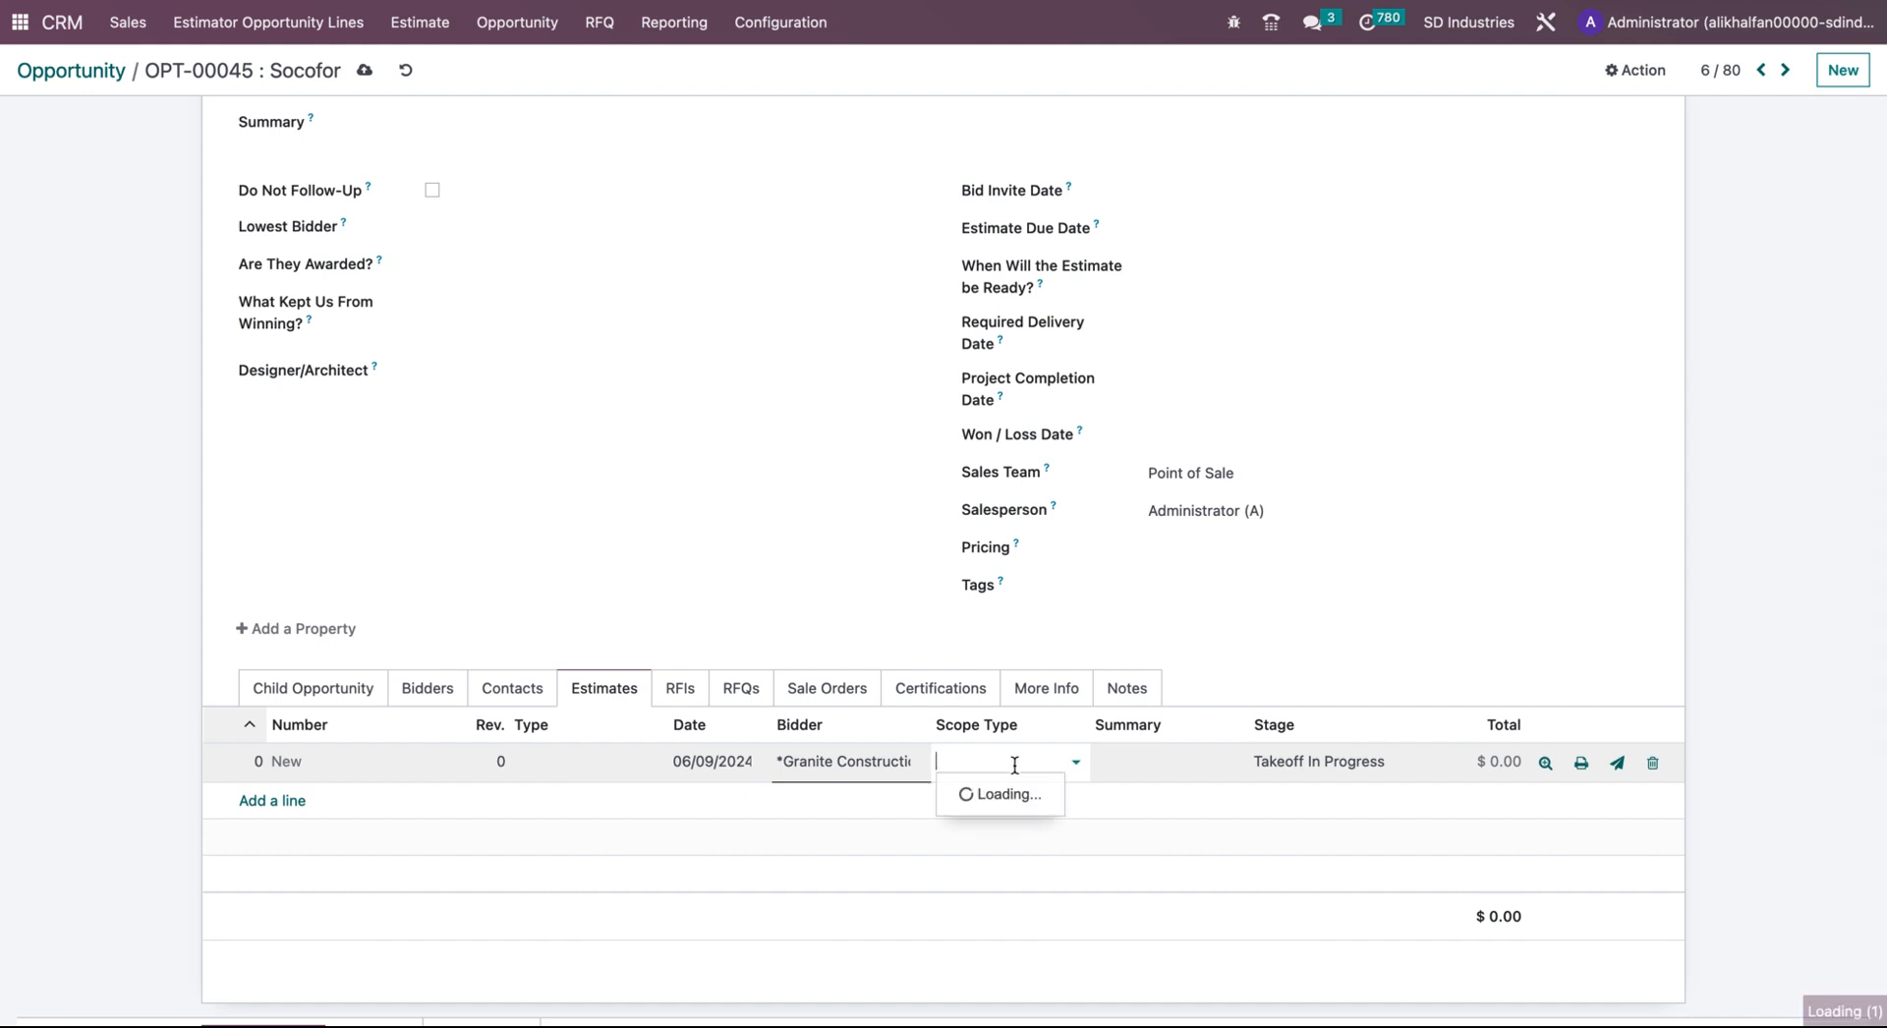
{"action": "left_click", "coordinate": [1127, 474]}
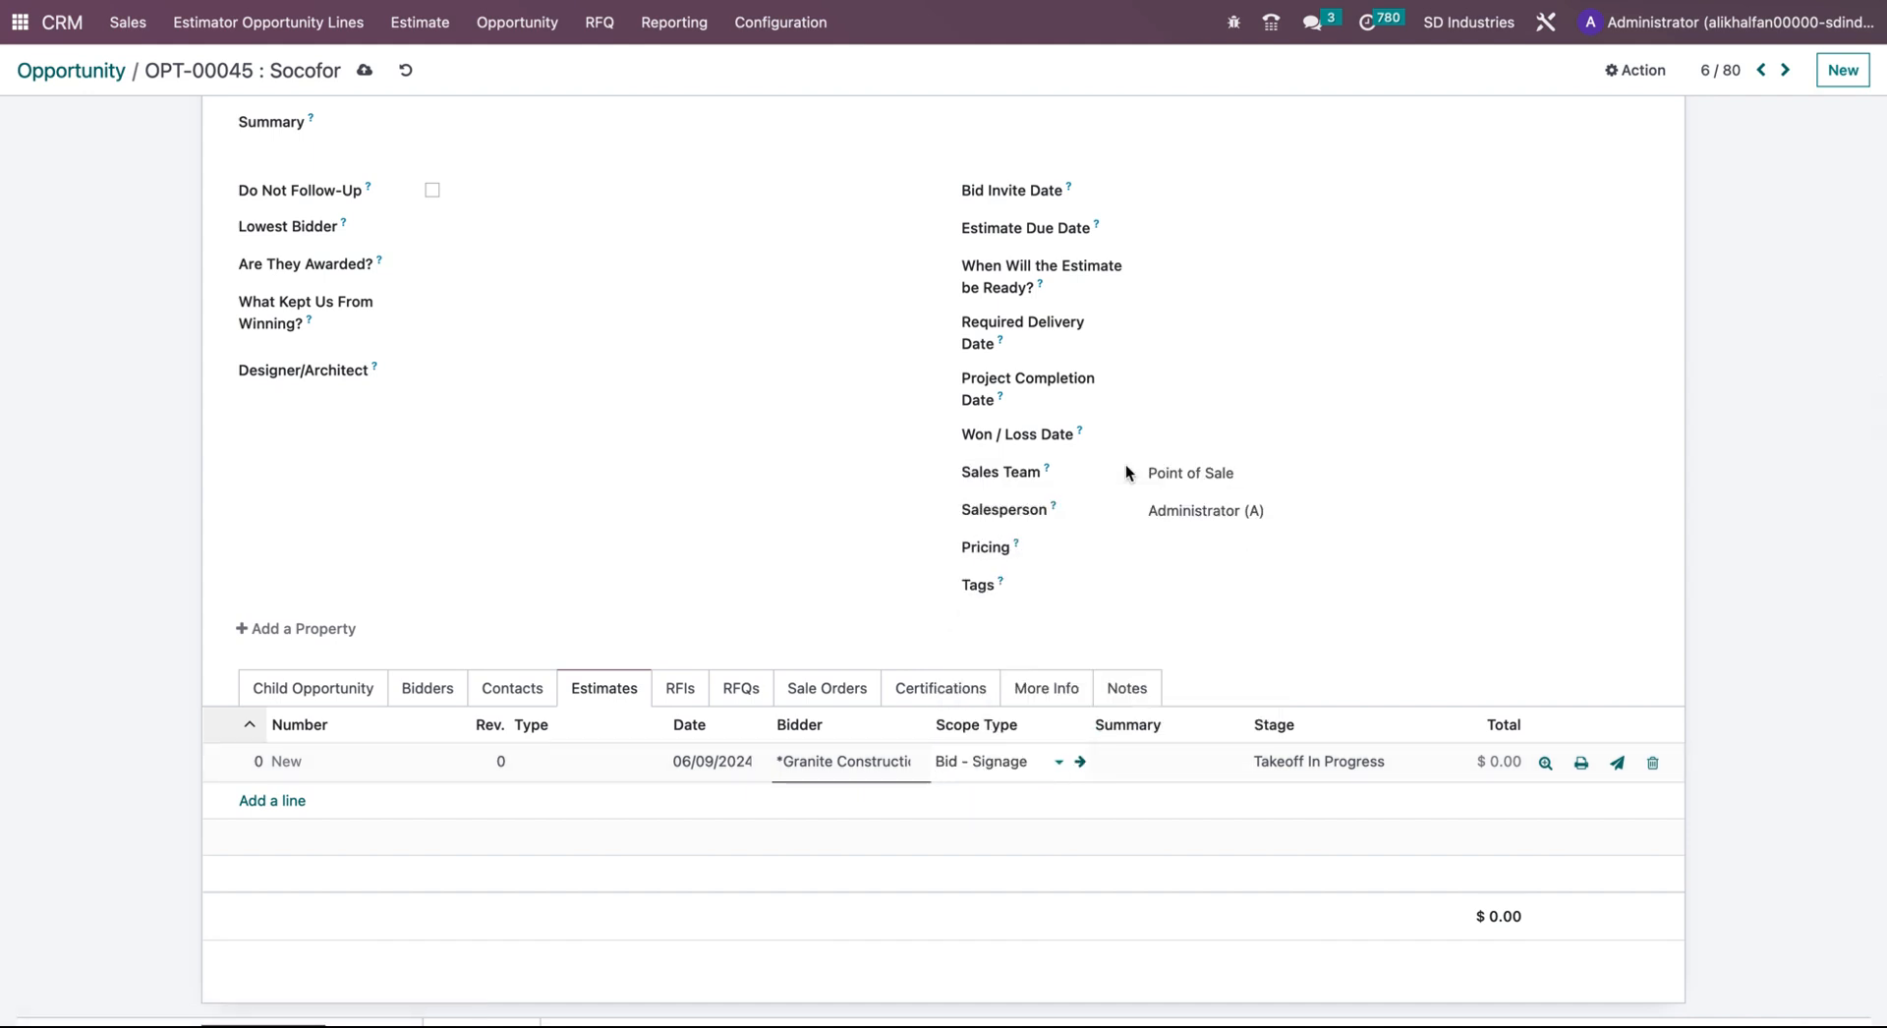
{"action": "left_click", "coordinate": [1157, 763]}
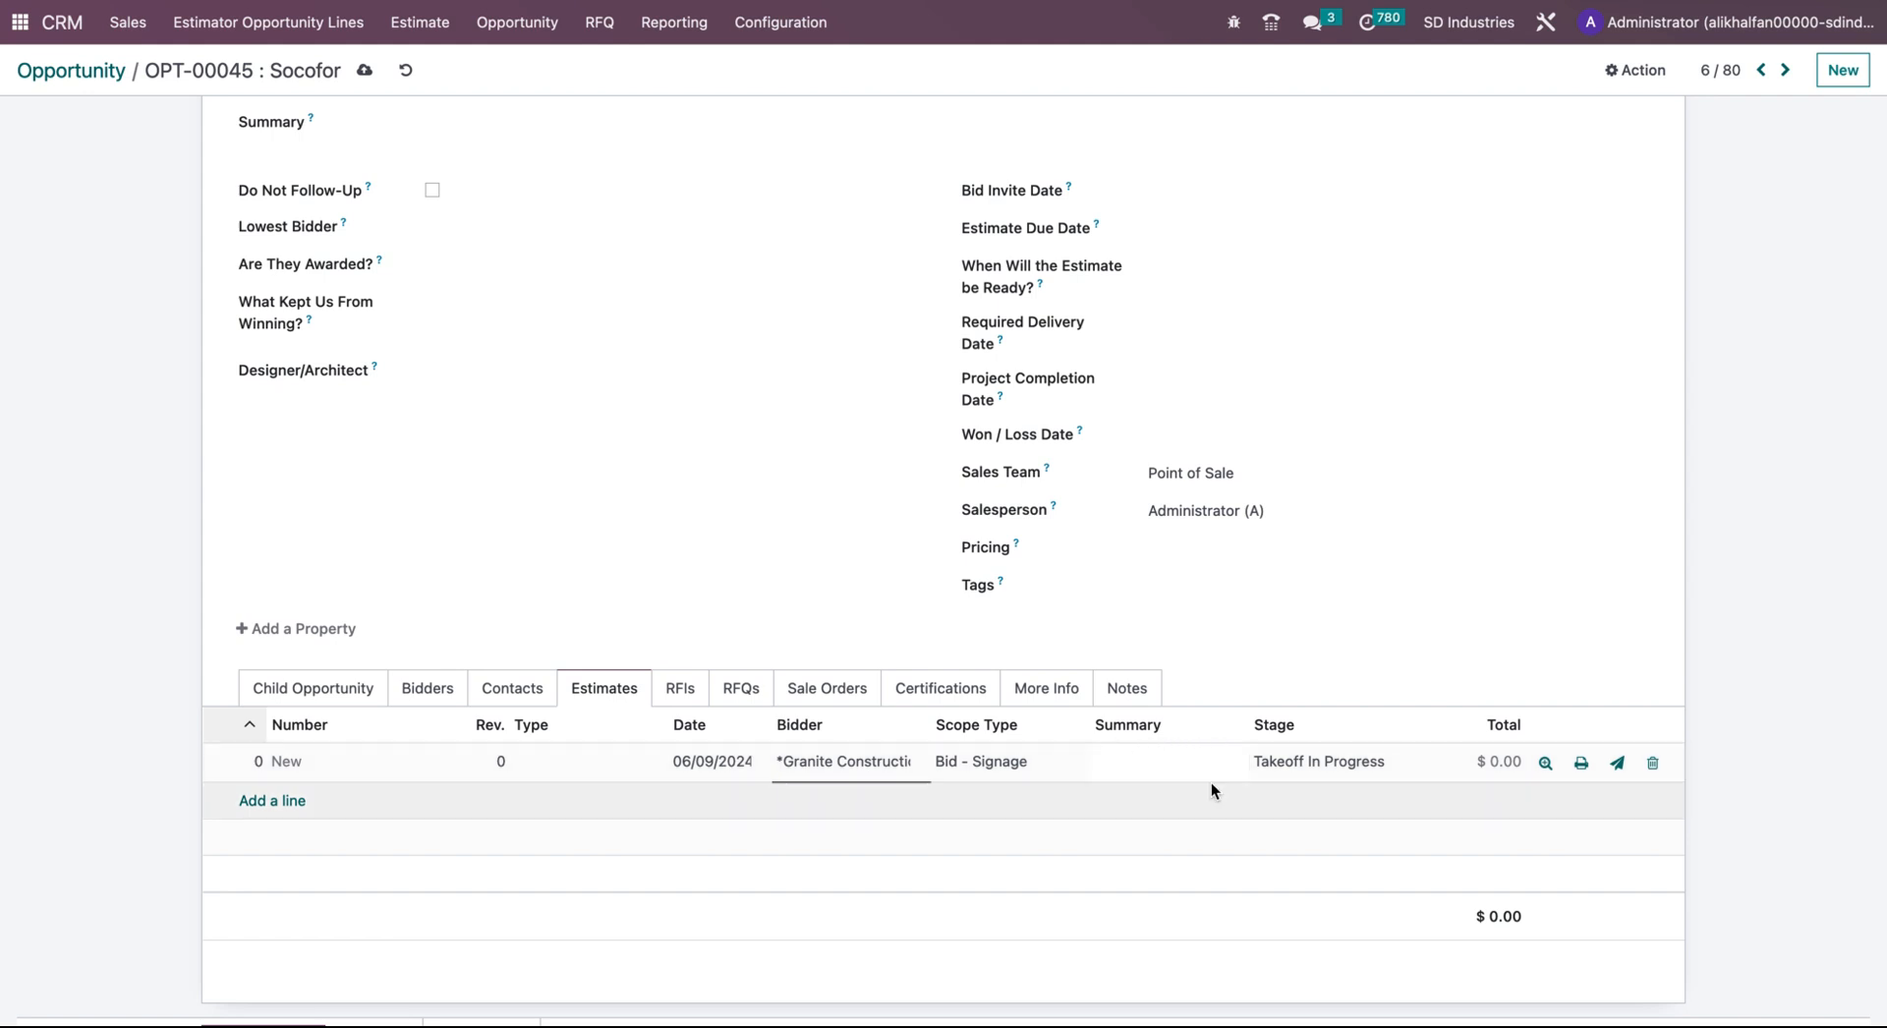
- Save the Socofor opportunity and open the full record of its new estimate
{"action": "left_click", "coordinate": [1546, 764]}
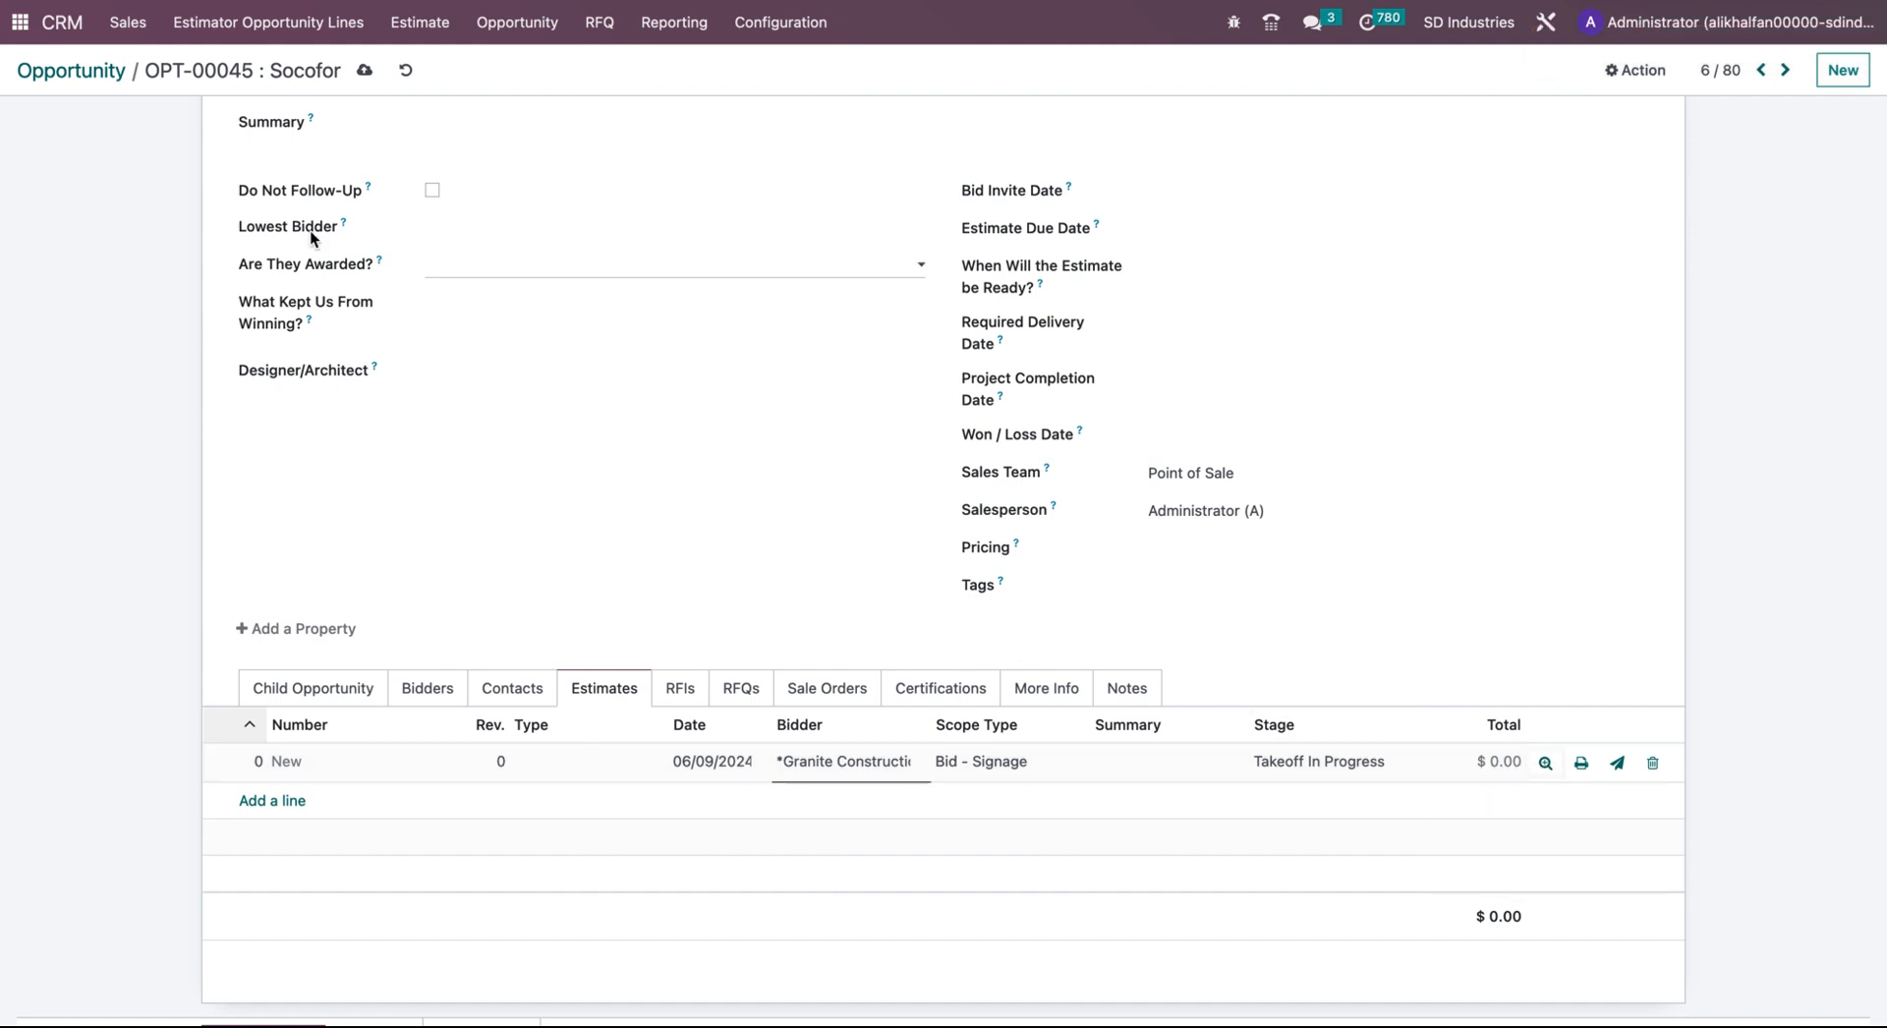
{"action": "left_click", "coordinate": [364, 70]}
{"action": "left_click", "coordinate": [363, 71]}
{"action": "left_click", "coordinate": [1546, 764]}
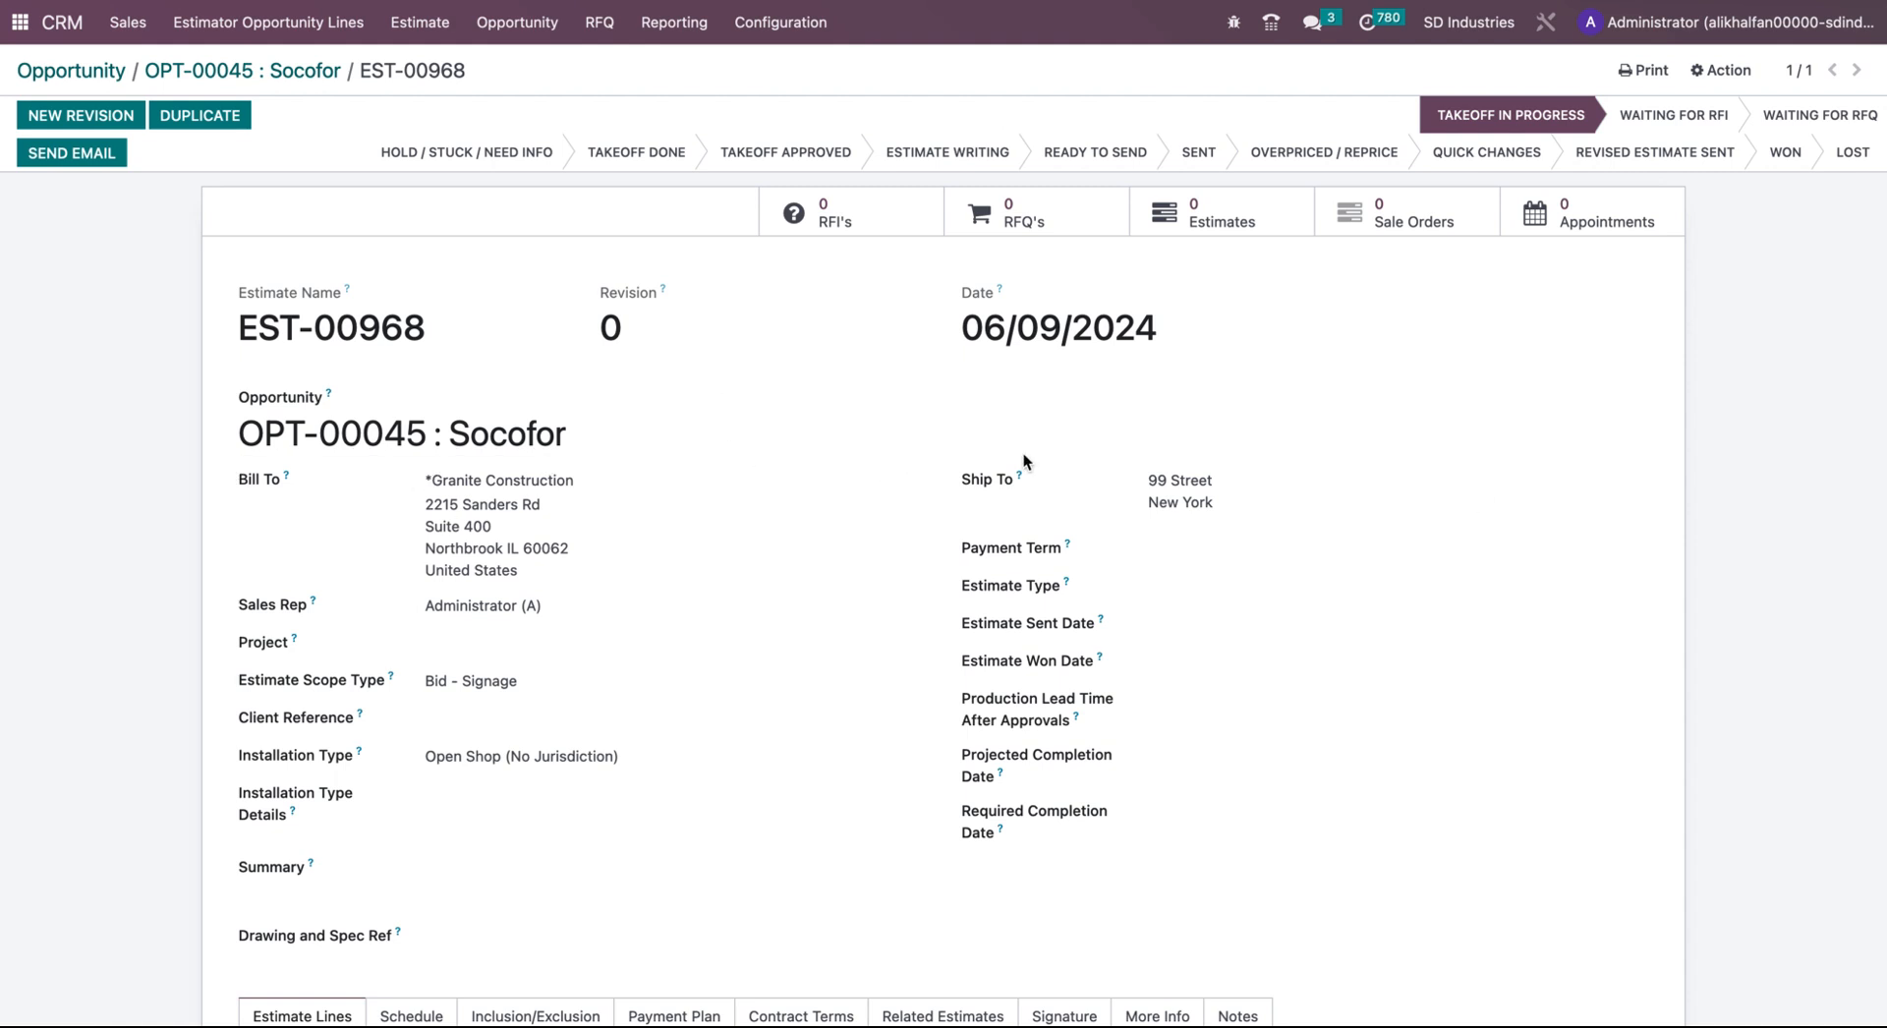
- Select *Granite Construction as the estimate's bill-to company from the opportunity's bidders
{"action": "scroll", "coordinate": [635, 535], "scroll_direction": "down", "scroll_amount": 1}
{"action": "left_click", "coordinate": [669, 410]}
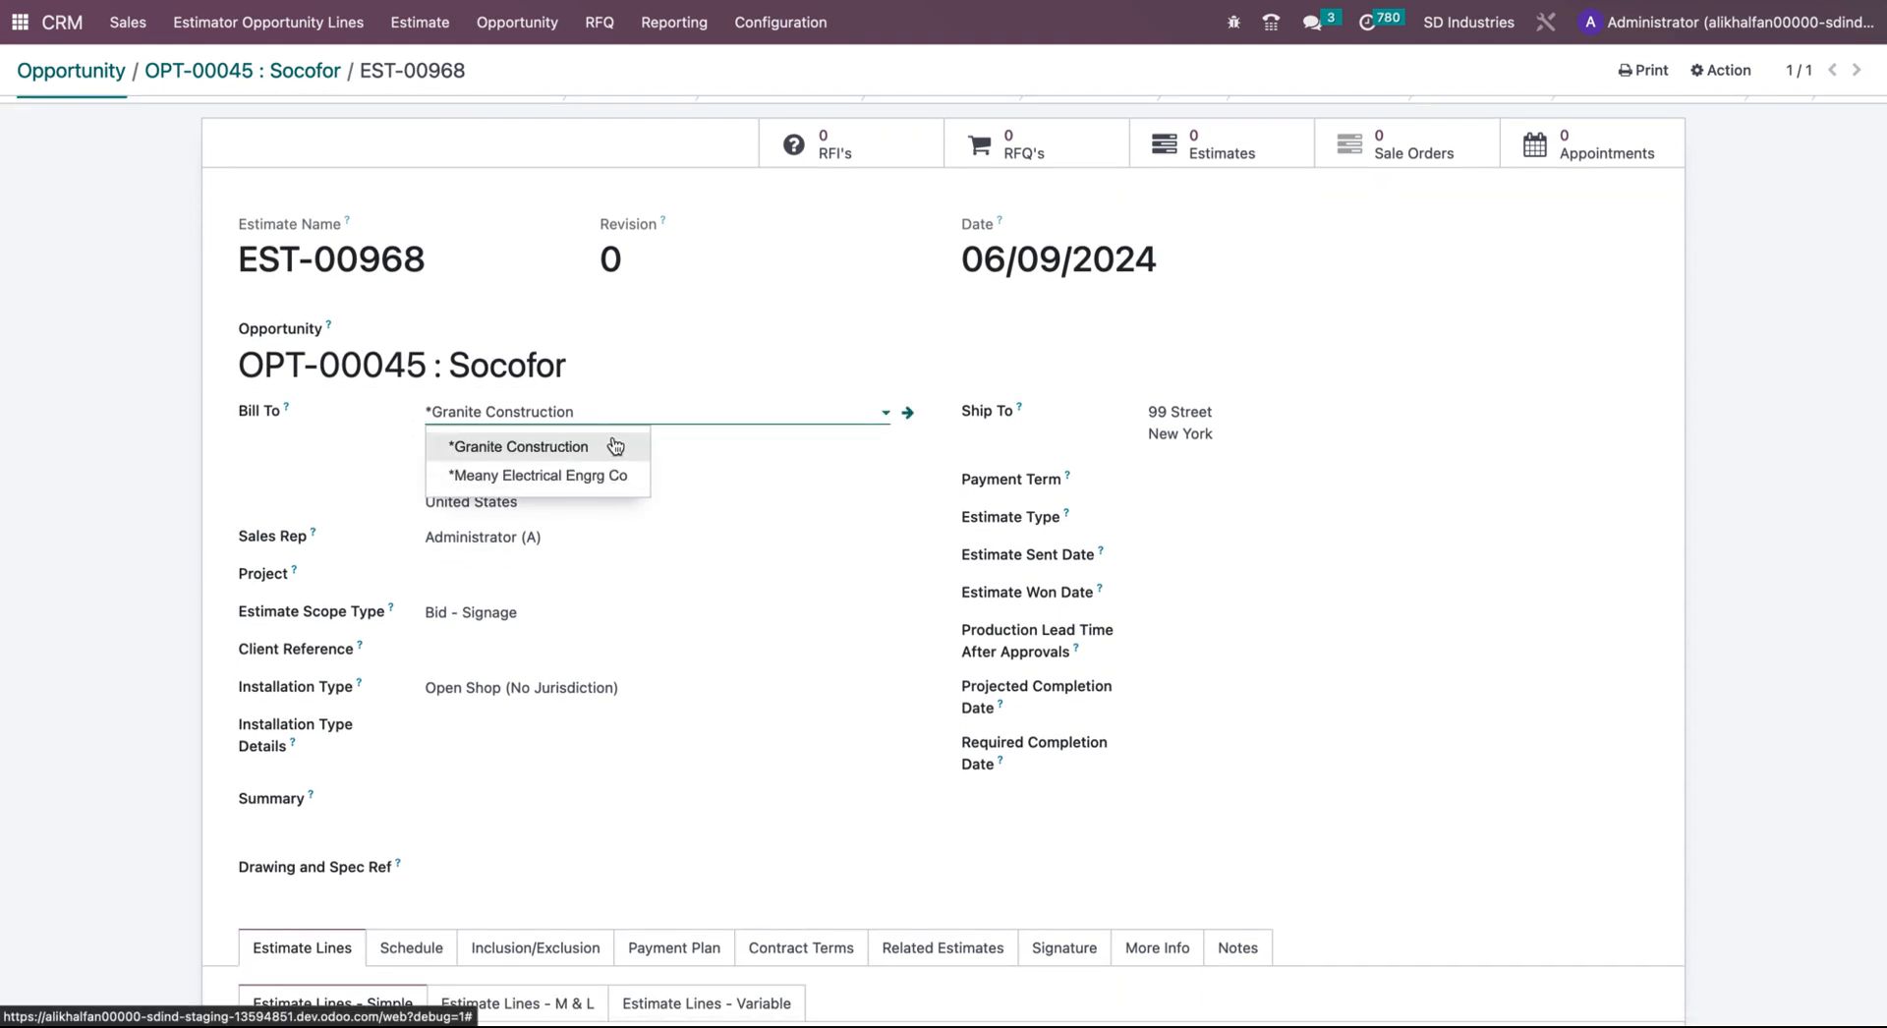
{"action": "left_click", "coordinate": [598, 447]}
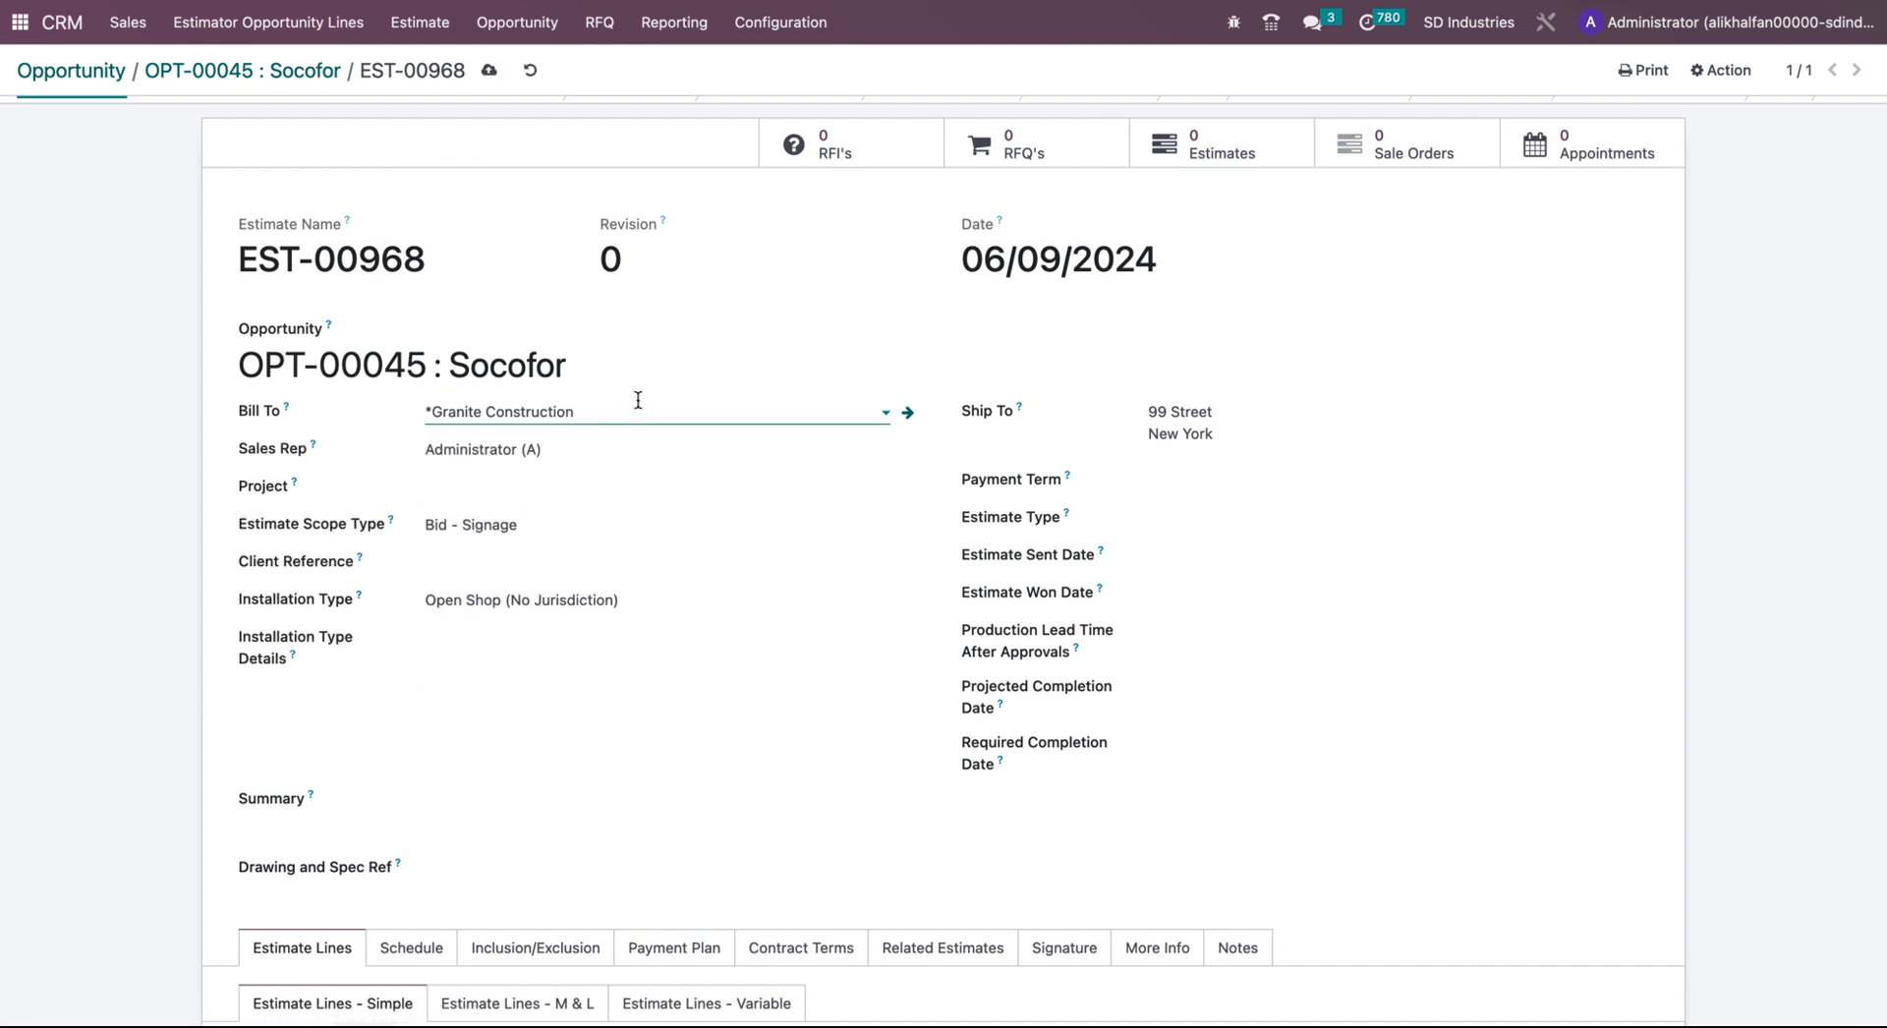
- Look through the estimate's fields, project choices and estimate lines, and return to the Socofor opportunity
{"action": "scroll", "coordinate": [817, 350], "scroll_direction": "down", "scroll_amount": 2}
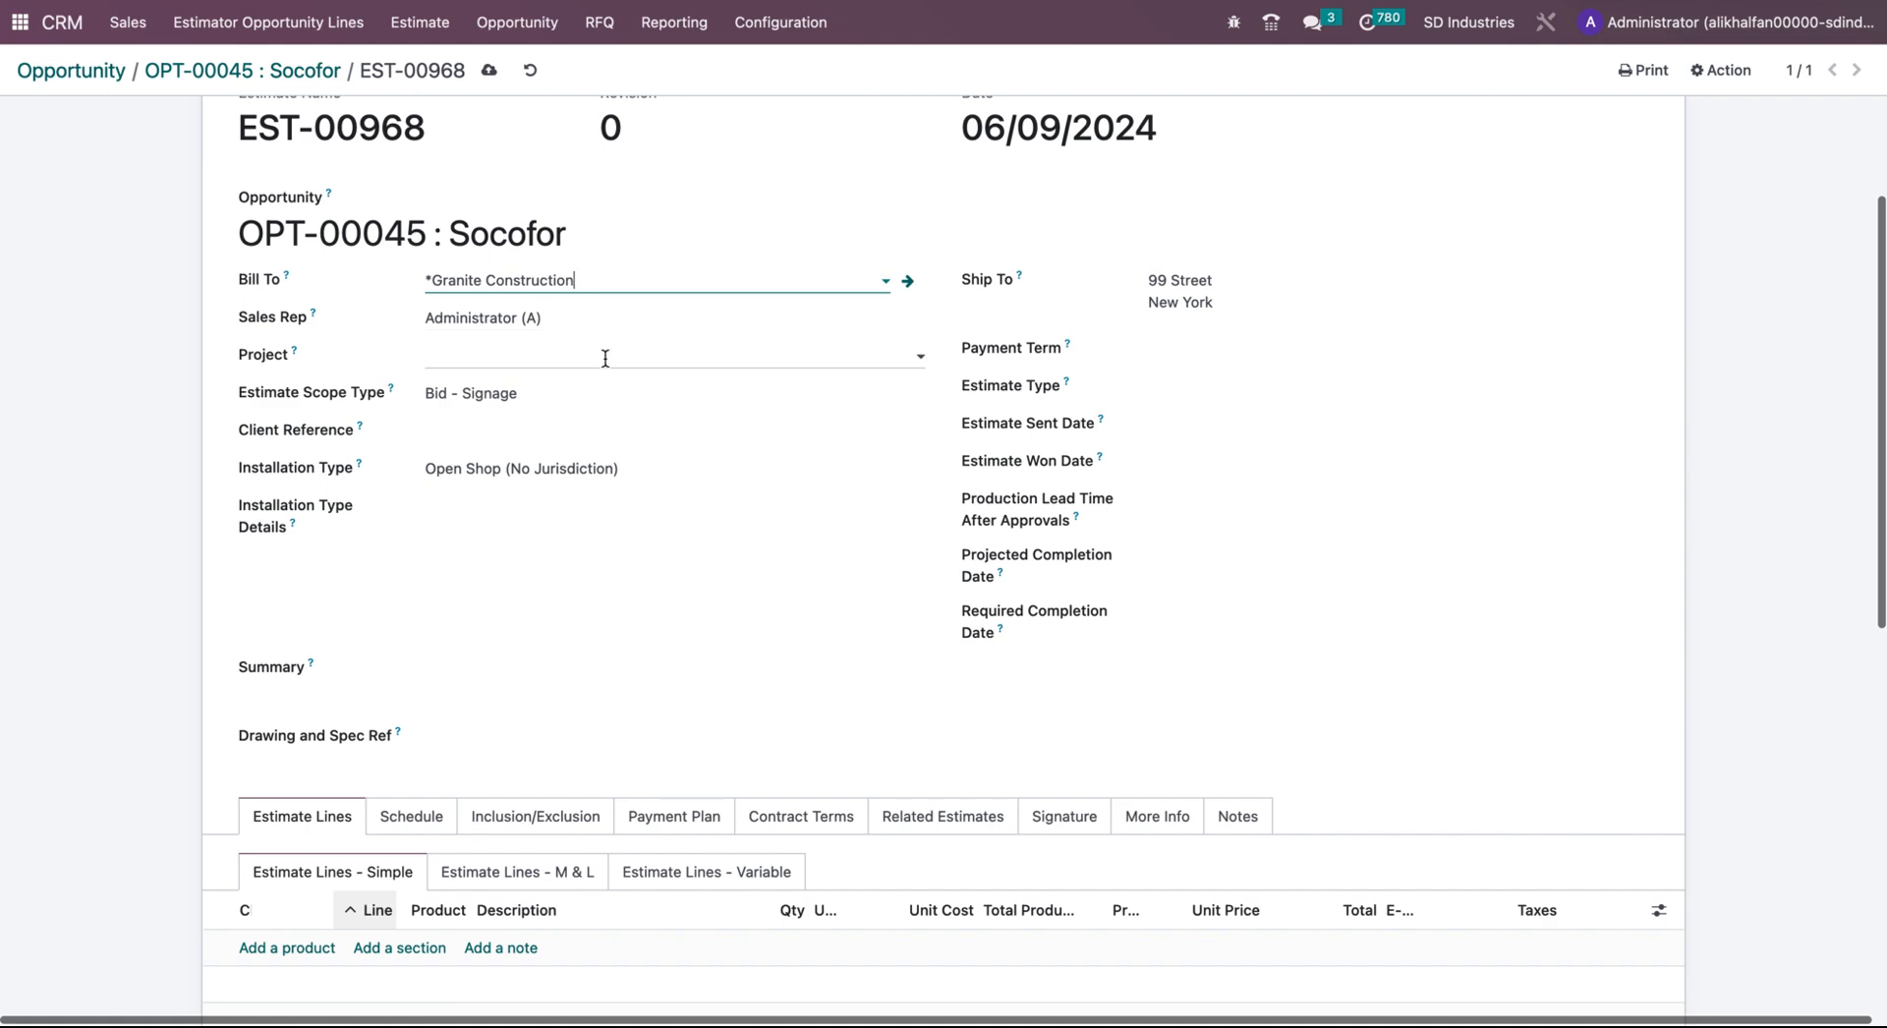
{"action": "scroll", "coordinate": [639, 351], "scroll_direction": "up", "scroll_amount": 3}
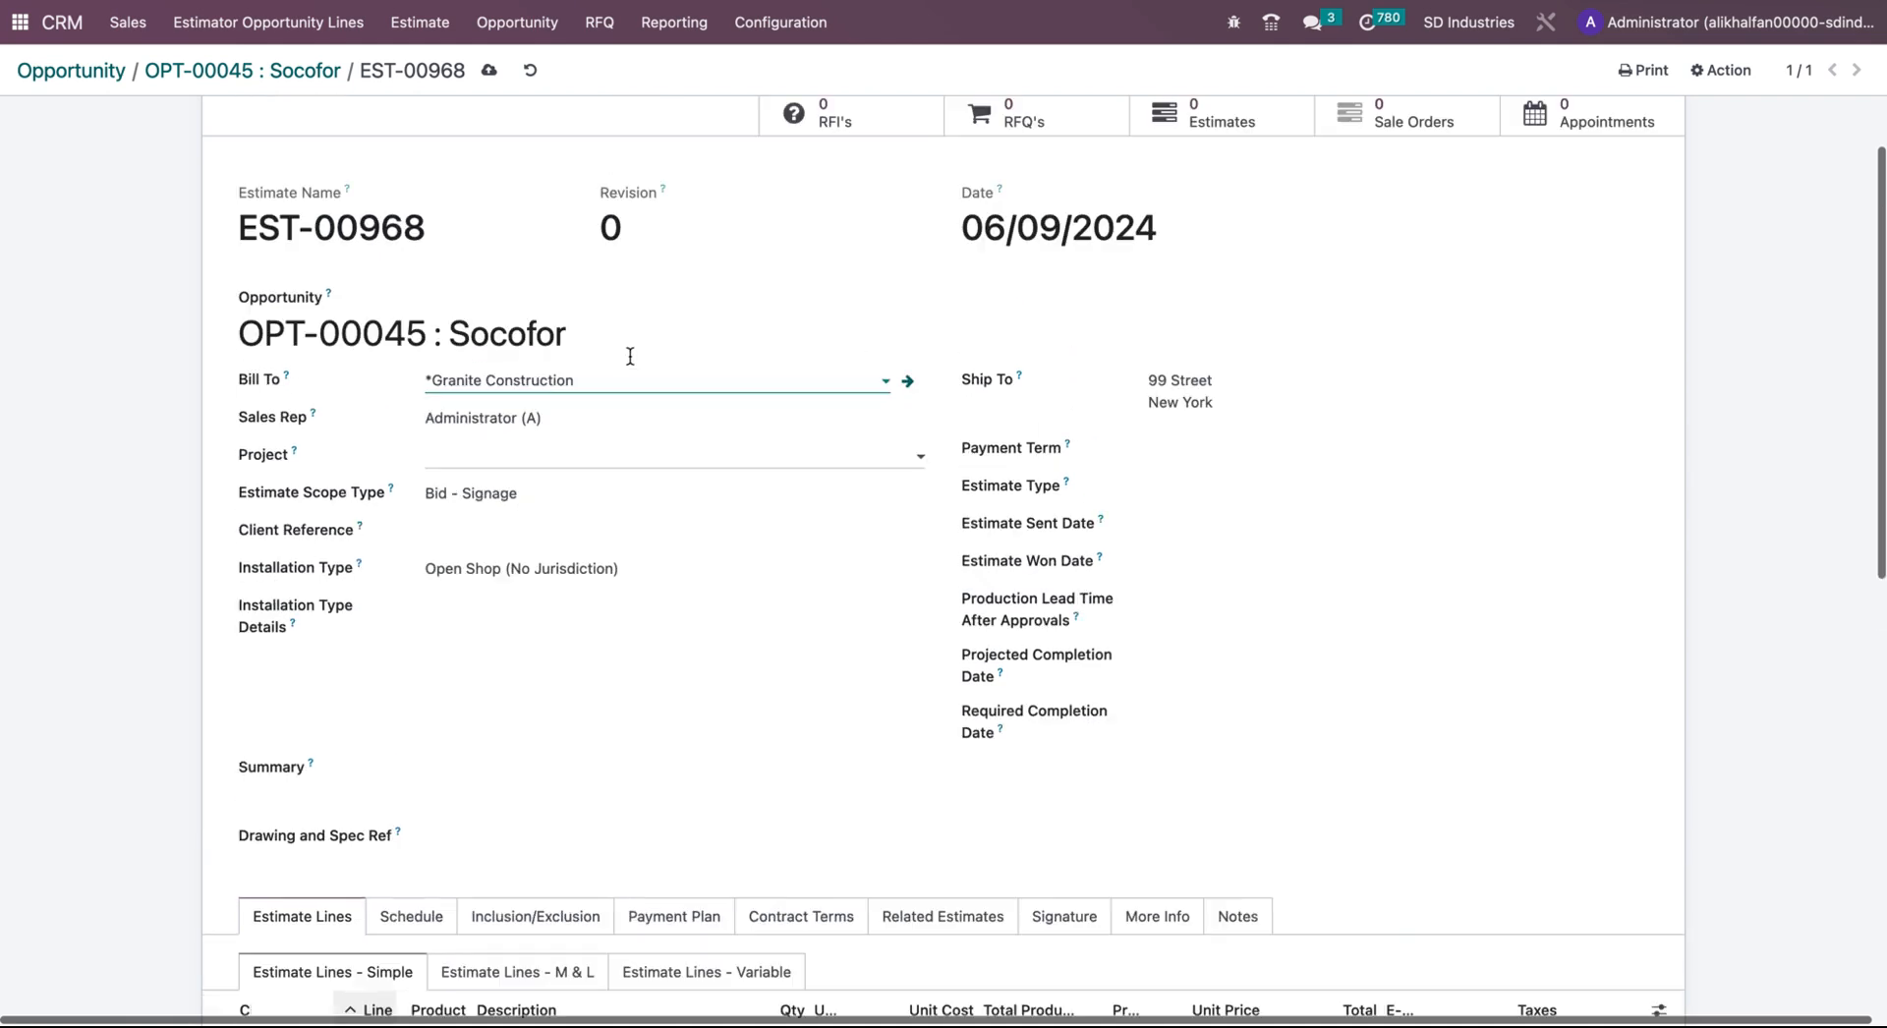
{"action": "left_click", "coordinate": [708, 547]}
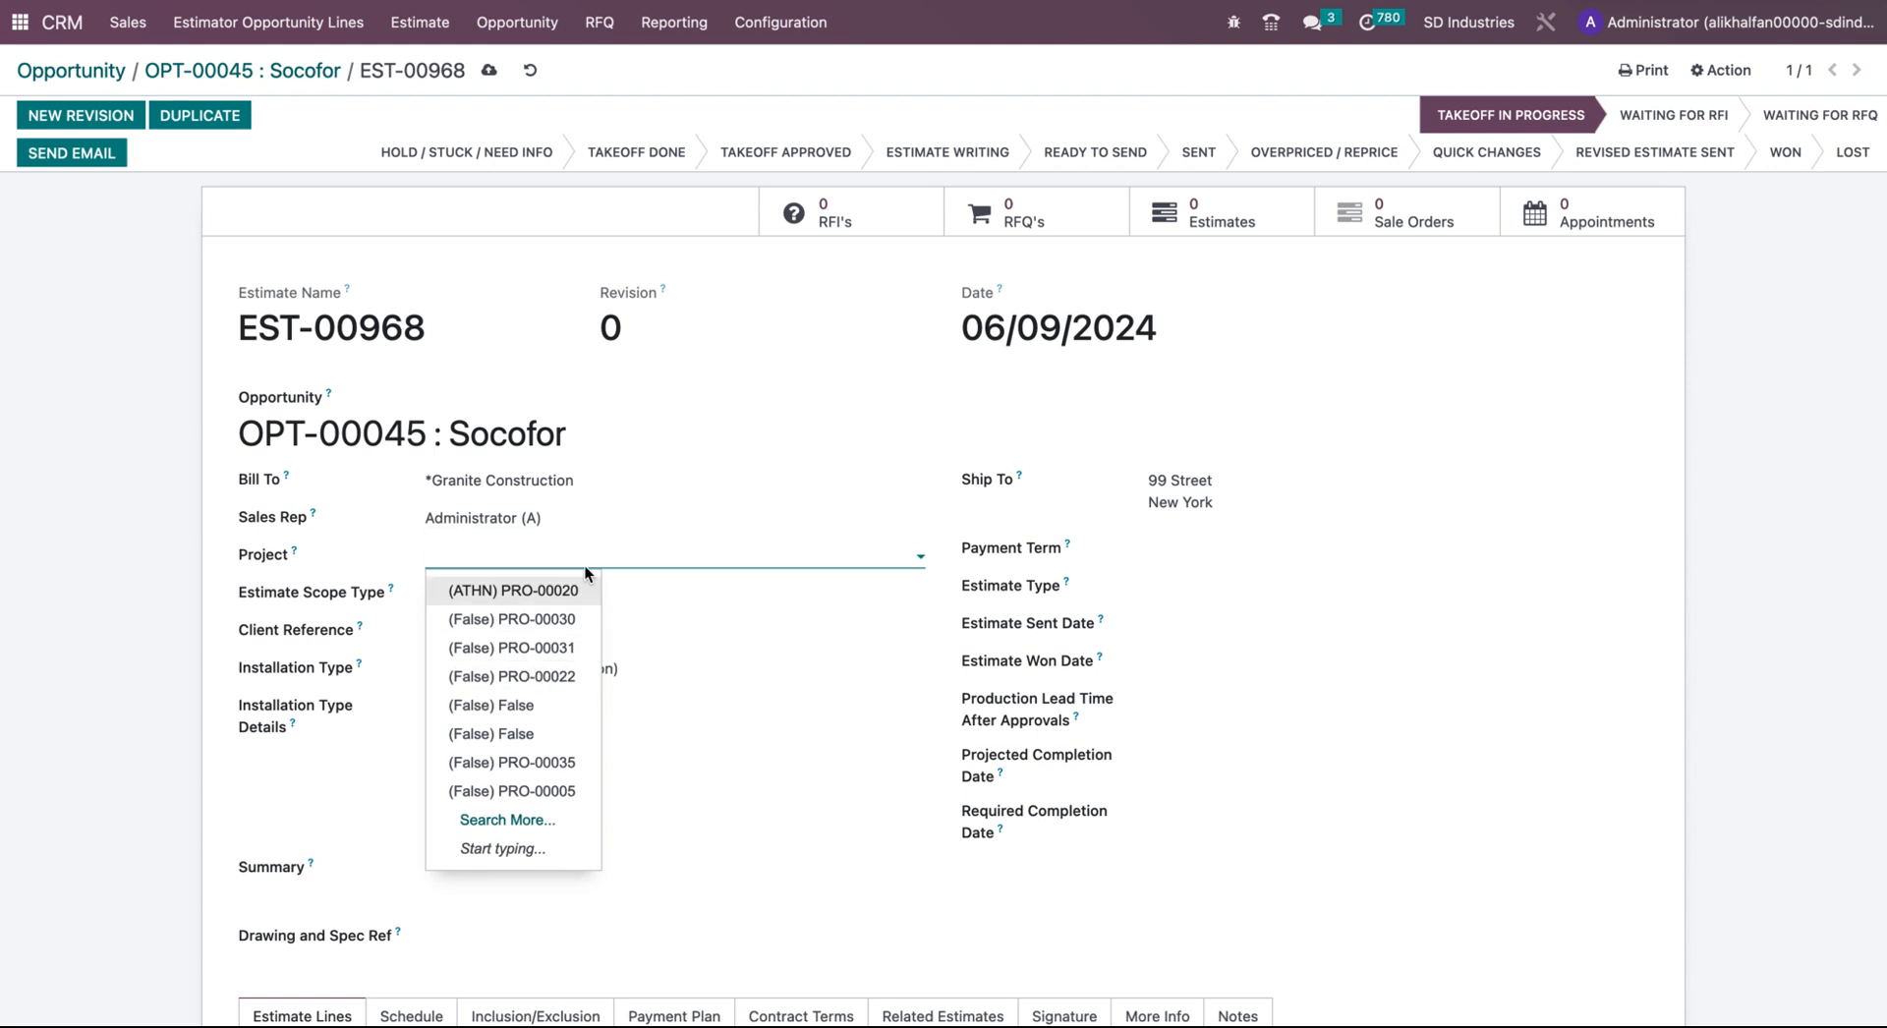
{"action": "left_click", "coordinate": [741, 547]}
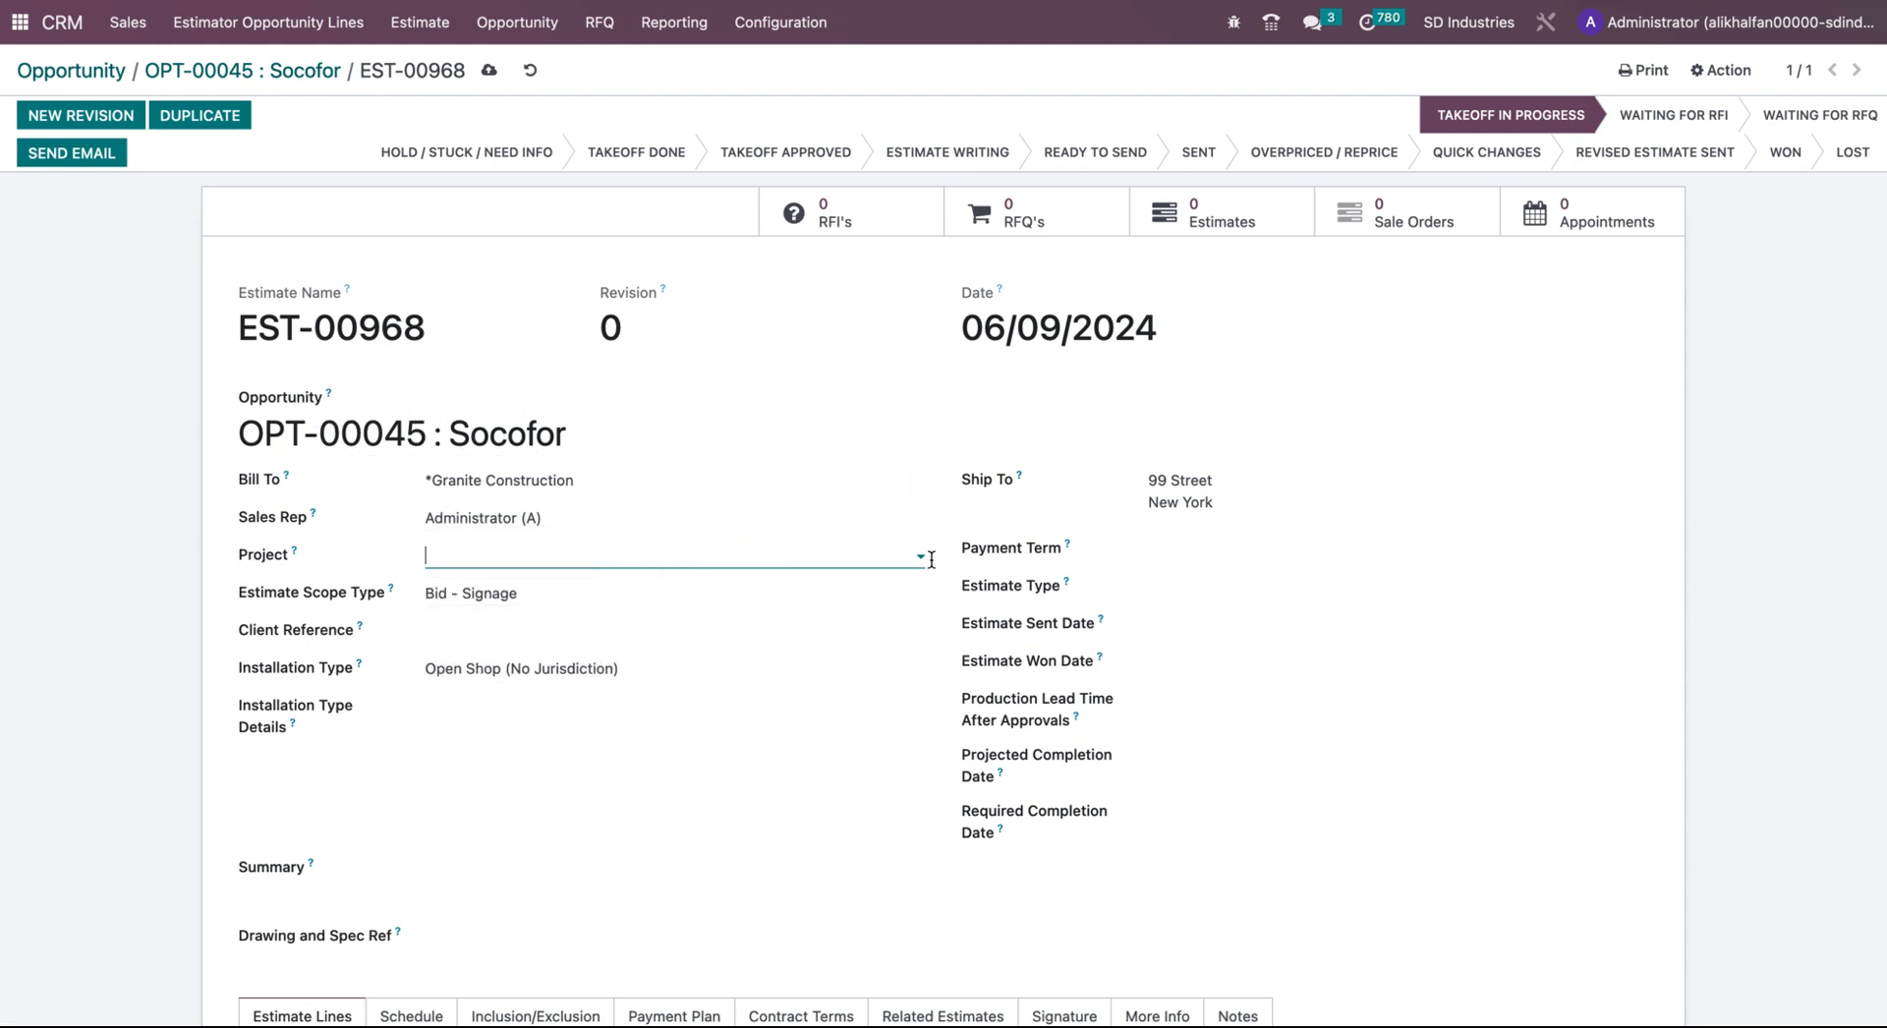
{"action": "scroll", "coordinate": [953, 558], "scroll_direction": "down", "scroll_amount": 5}
{"action": "scroll", "coordinate": [954, 558], "scroll_direction": "up", "scroll_amount": 5}
{"action": "left_click", "coordinate": [312, 78]}
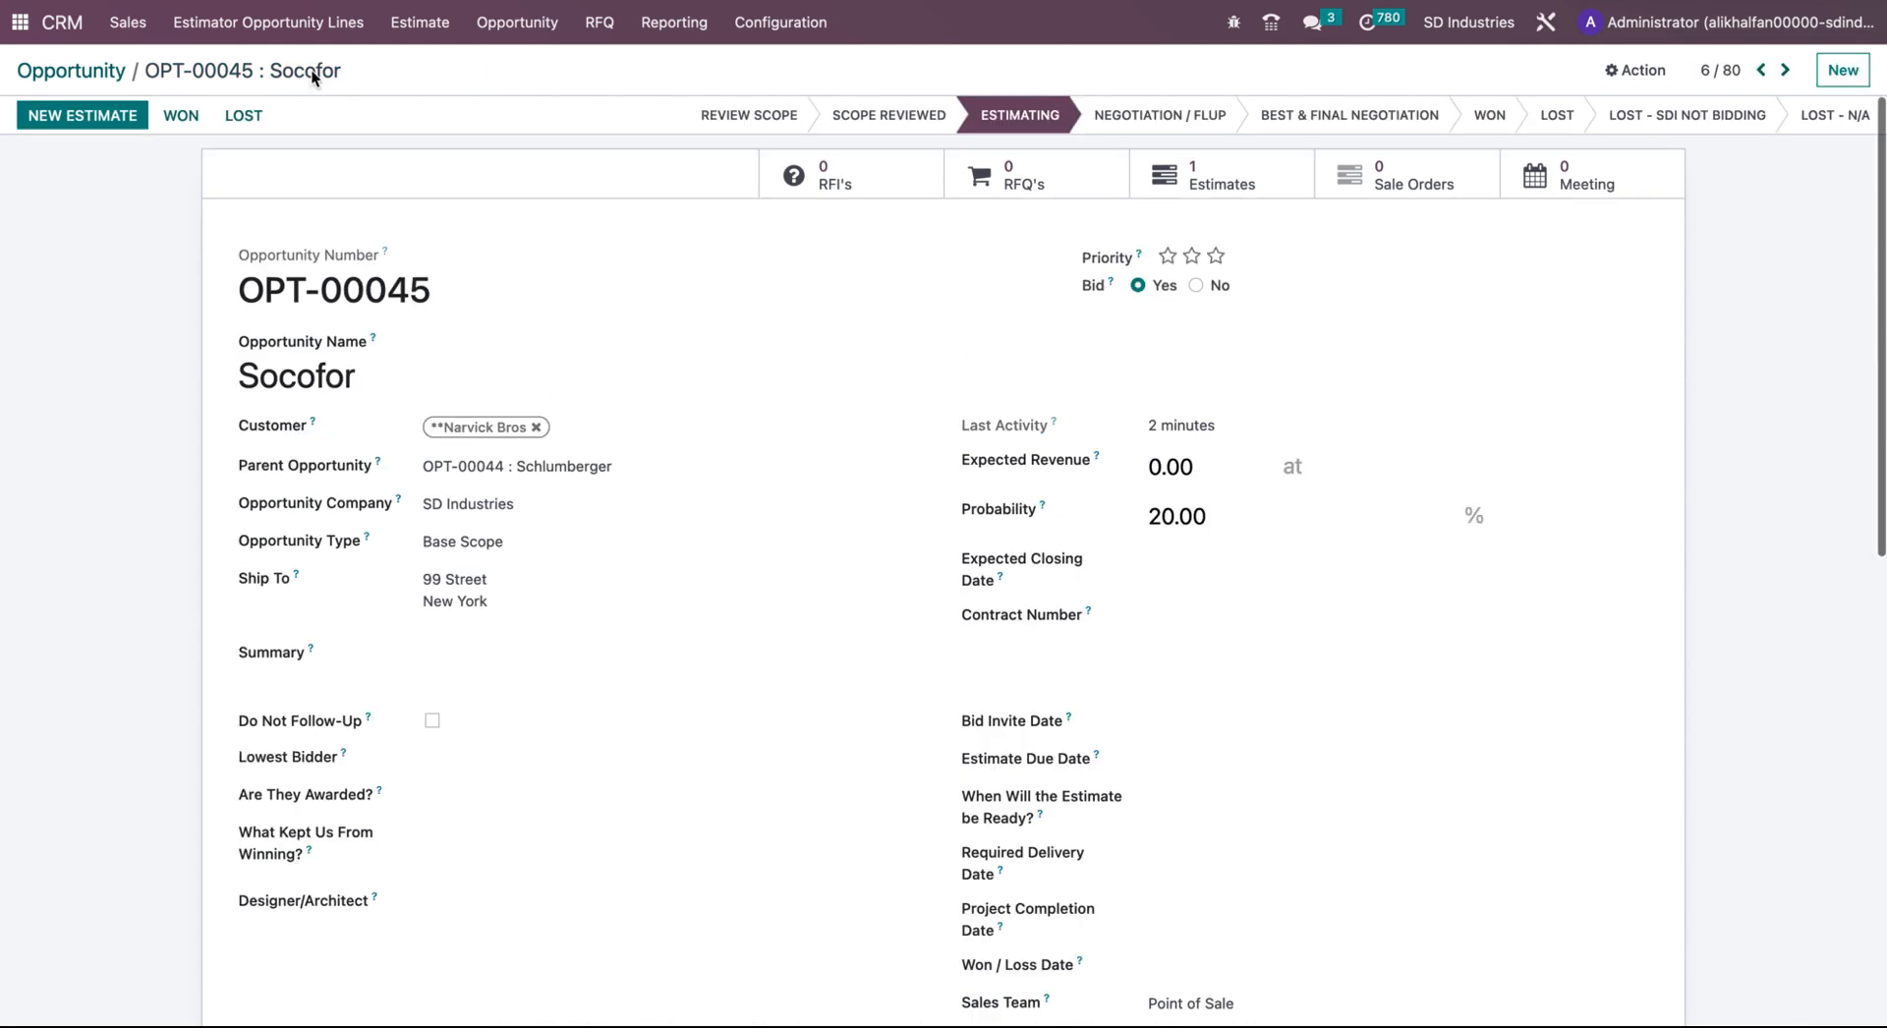
- Examine the Socofor opportunity's estimates, RFIs and RFQs lists
{"action": "scroll", "coordinate": [902, 743], "scroll_direction": "down", "scroll_amount": 10}
{"action": "scroll", "coordinate": [902, 738], "scroll_direction": "up", "scroll_amount": 1}
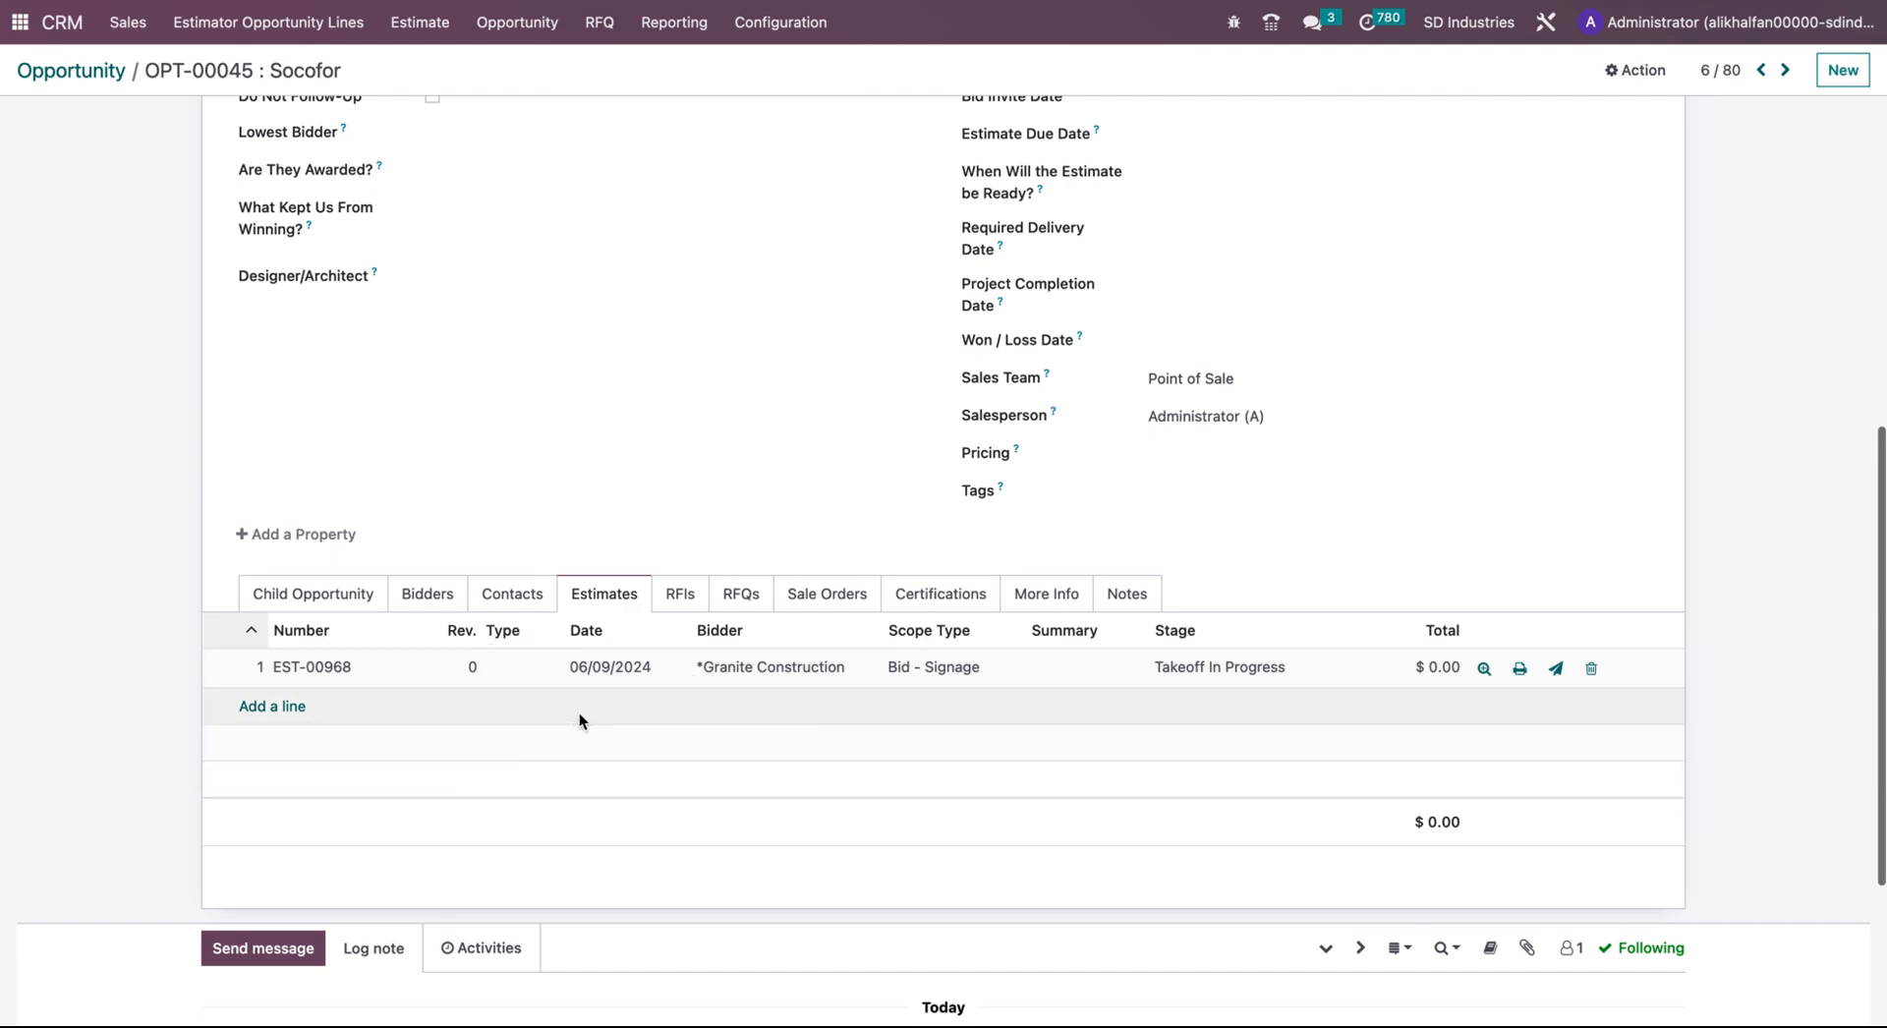
{"action": "left_click", "coordinate": [680, 595]}
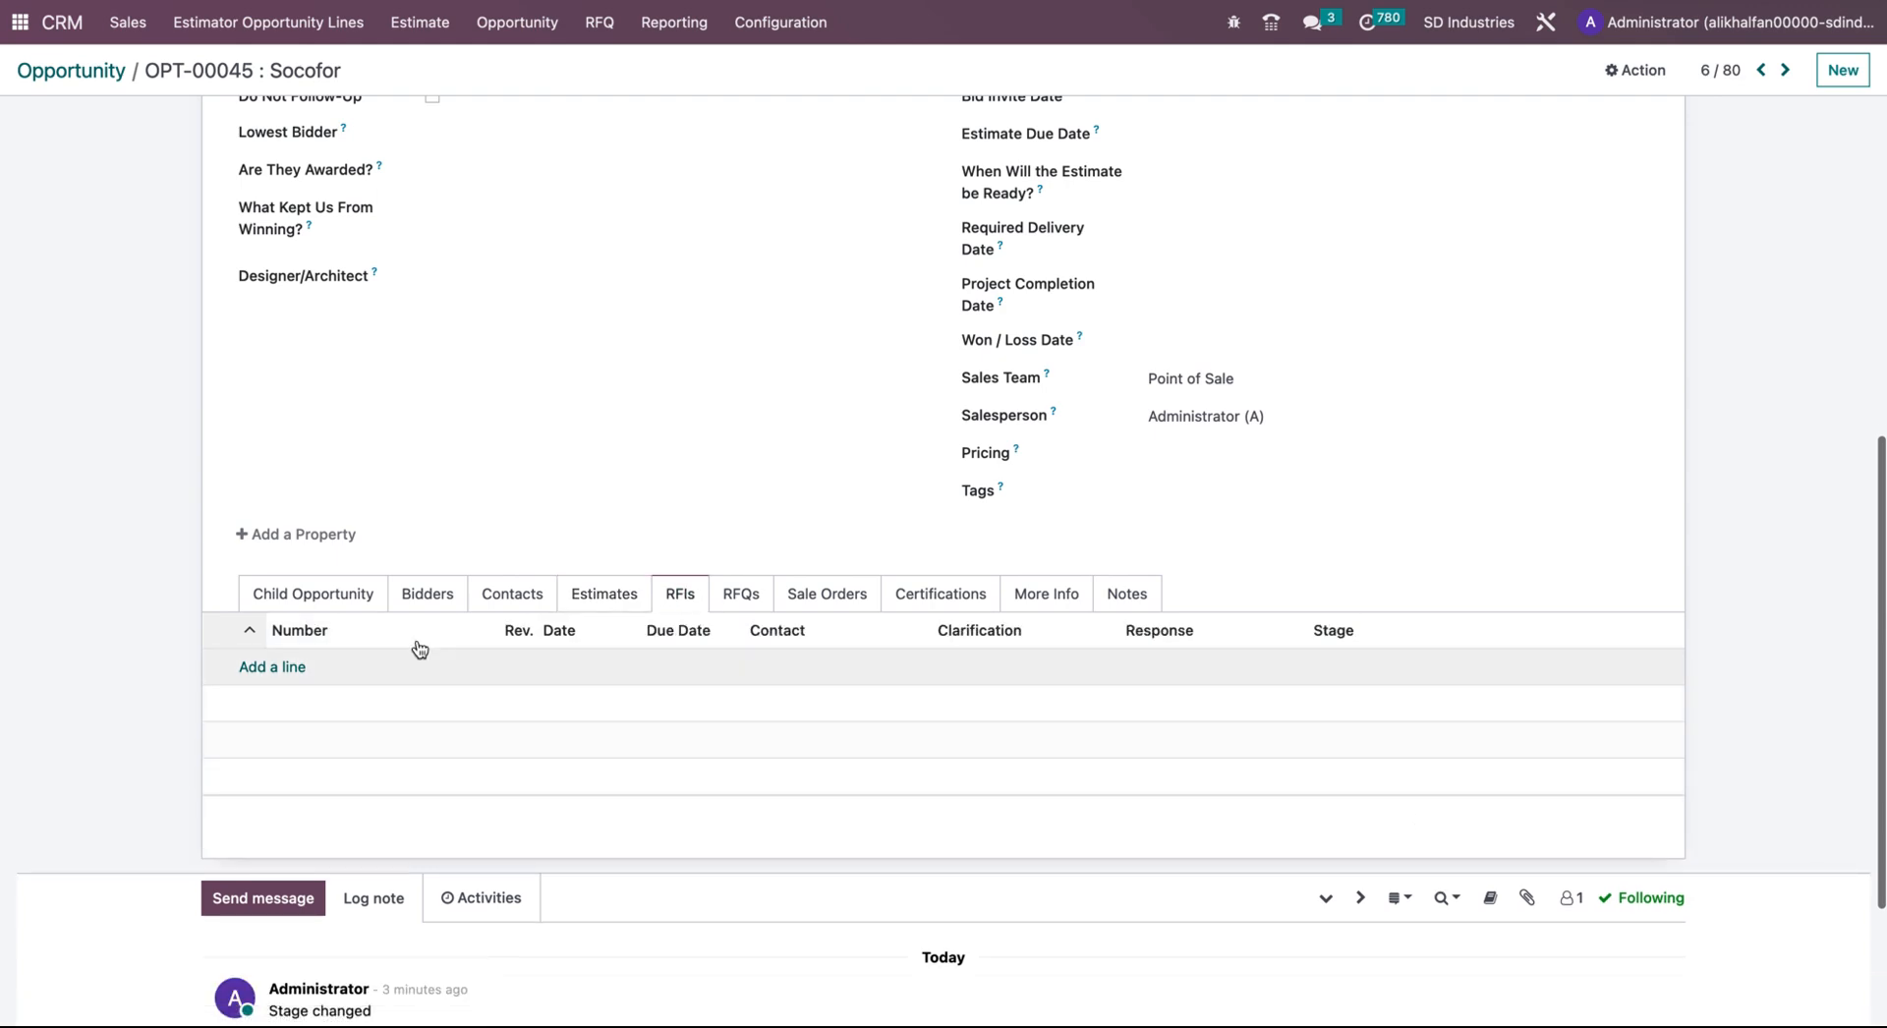
{"action": "scroll", "coordinate": [615, 353], "scroll_direction": "up", "scroll_amount": 1}
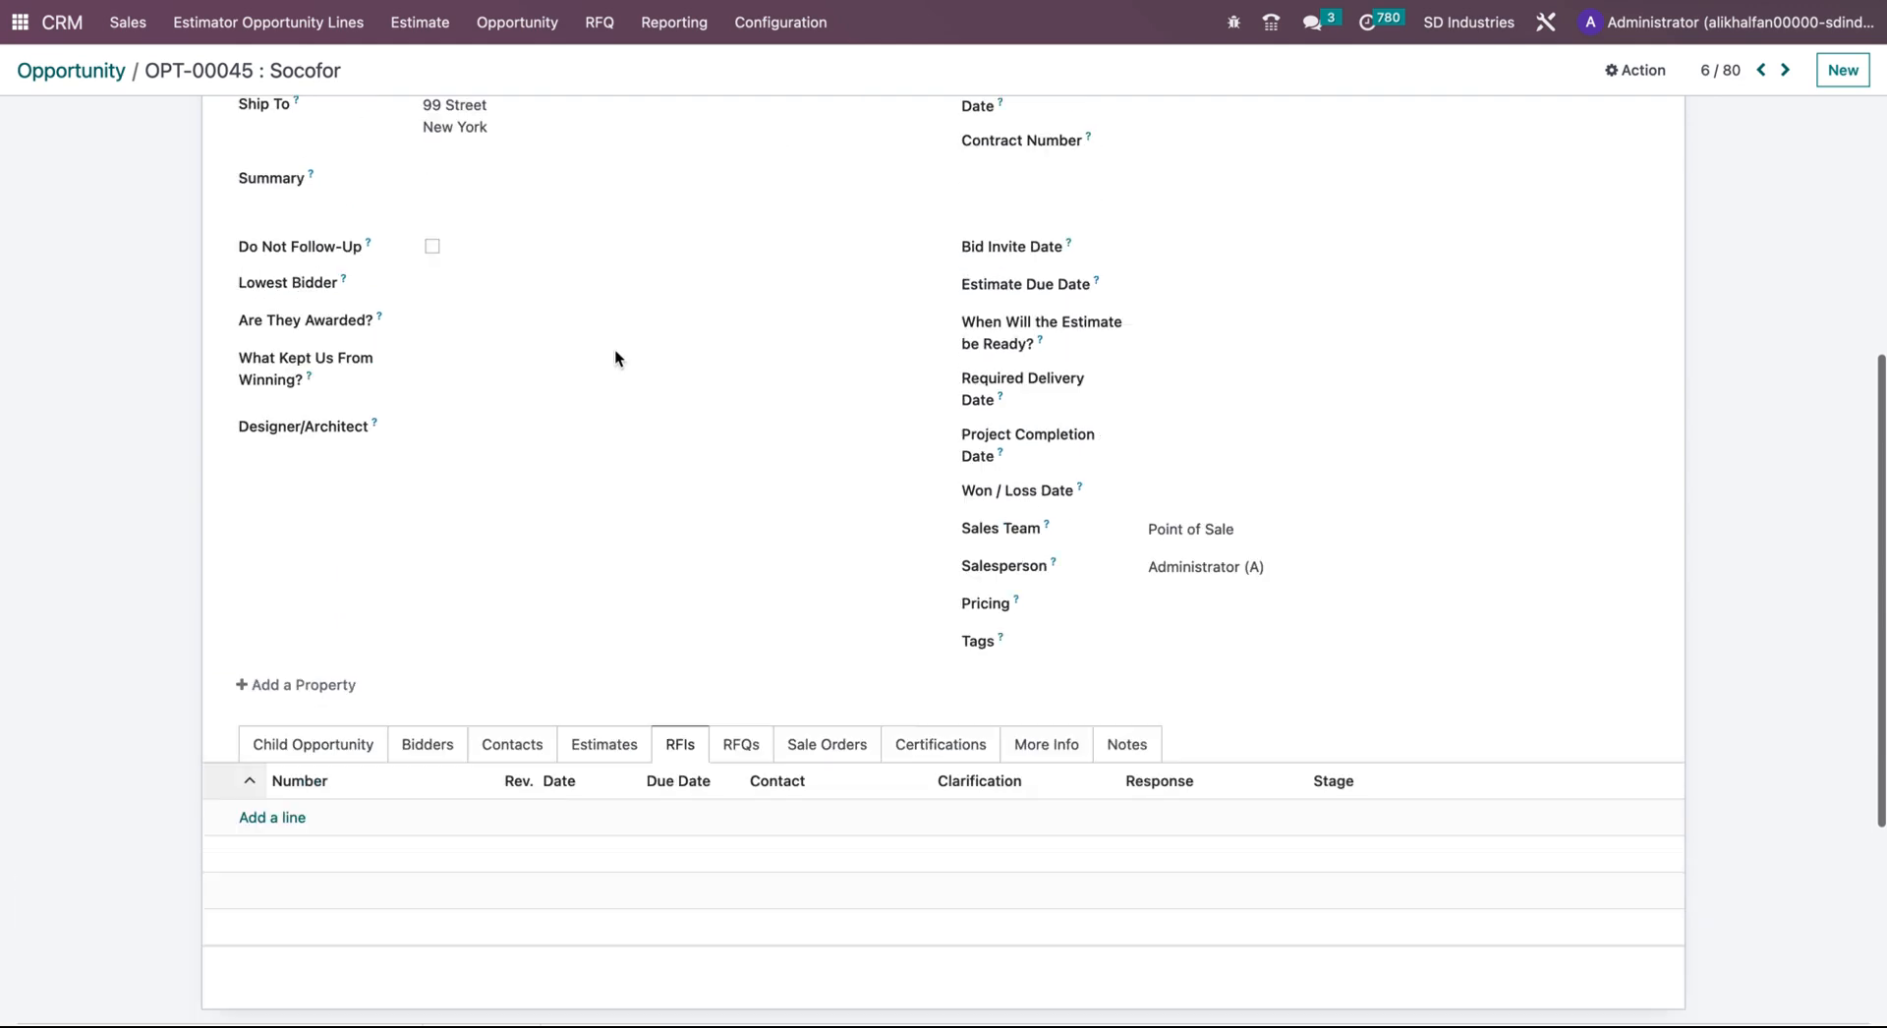
{"action": "left_click", "coordinate": [741, 686]}
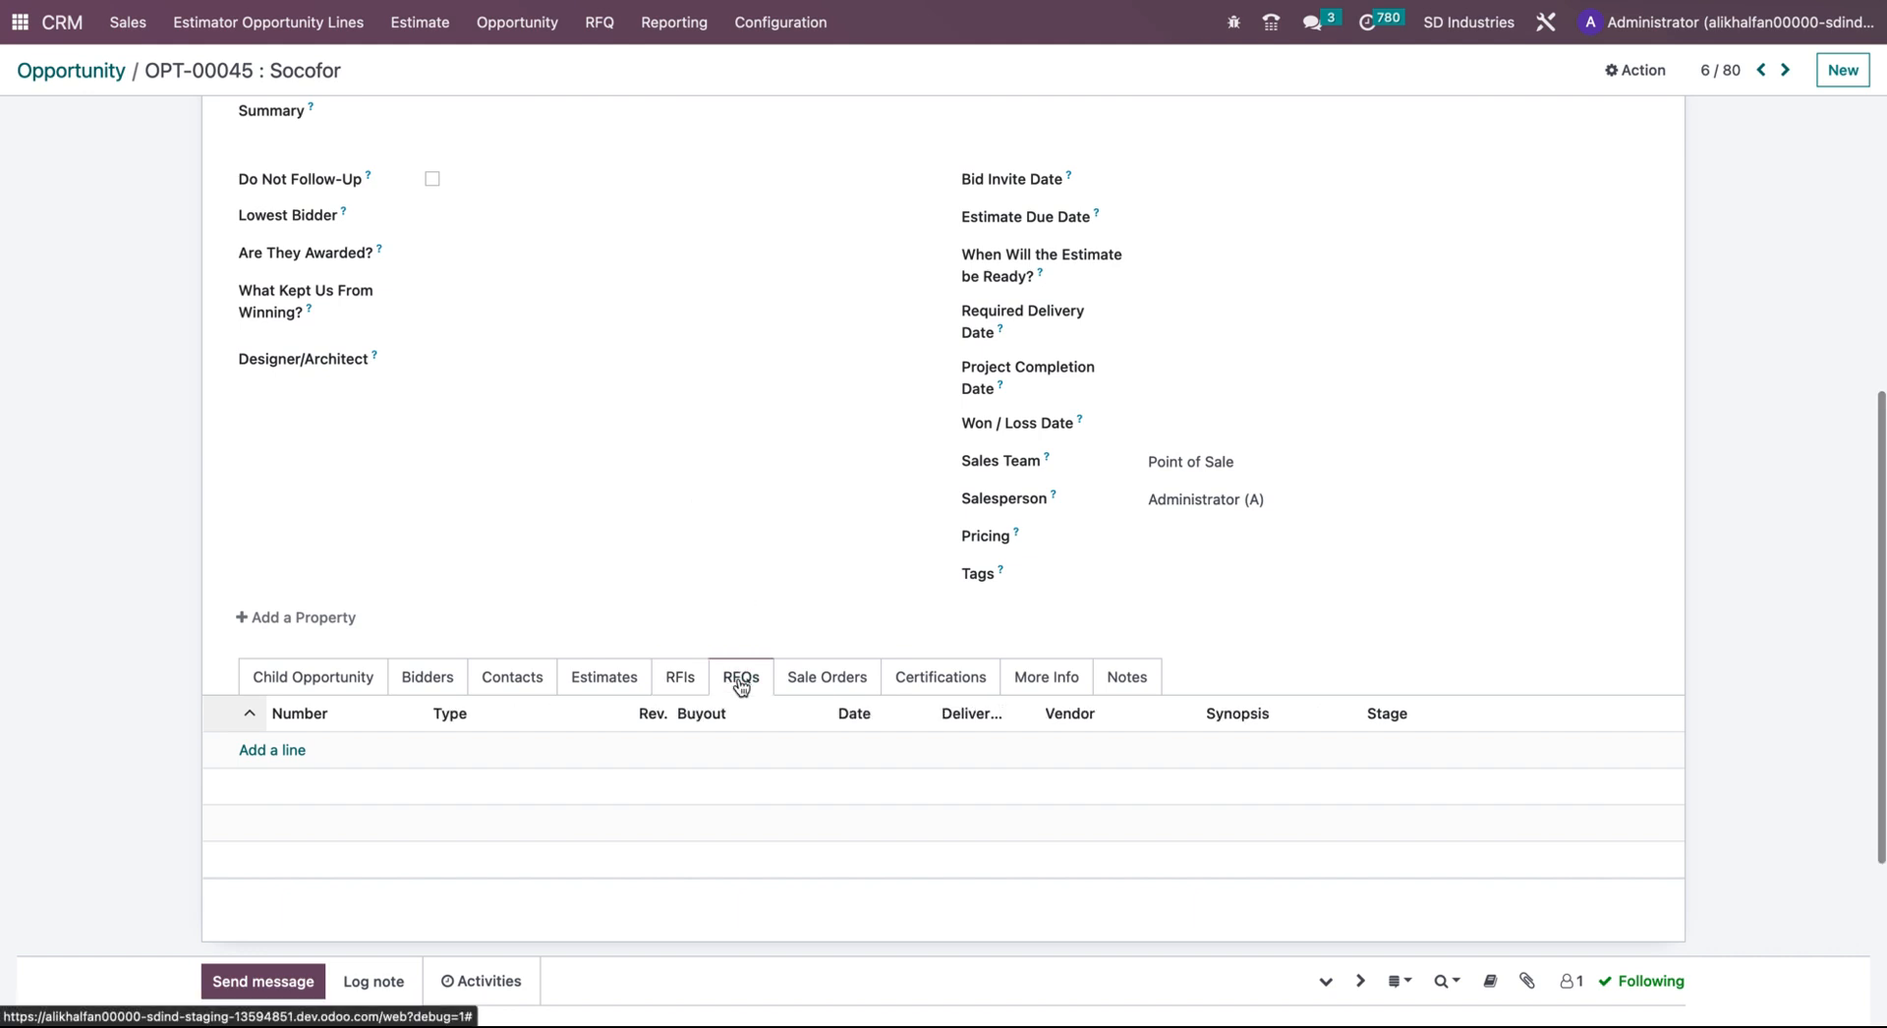
- Add a certification line to the Socofor opportunity with the *Meany Electrical Engrg Co contact as certifying agency and "test" as the certification
{"action": "left_click", "coordinate": [940, 677]}
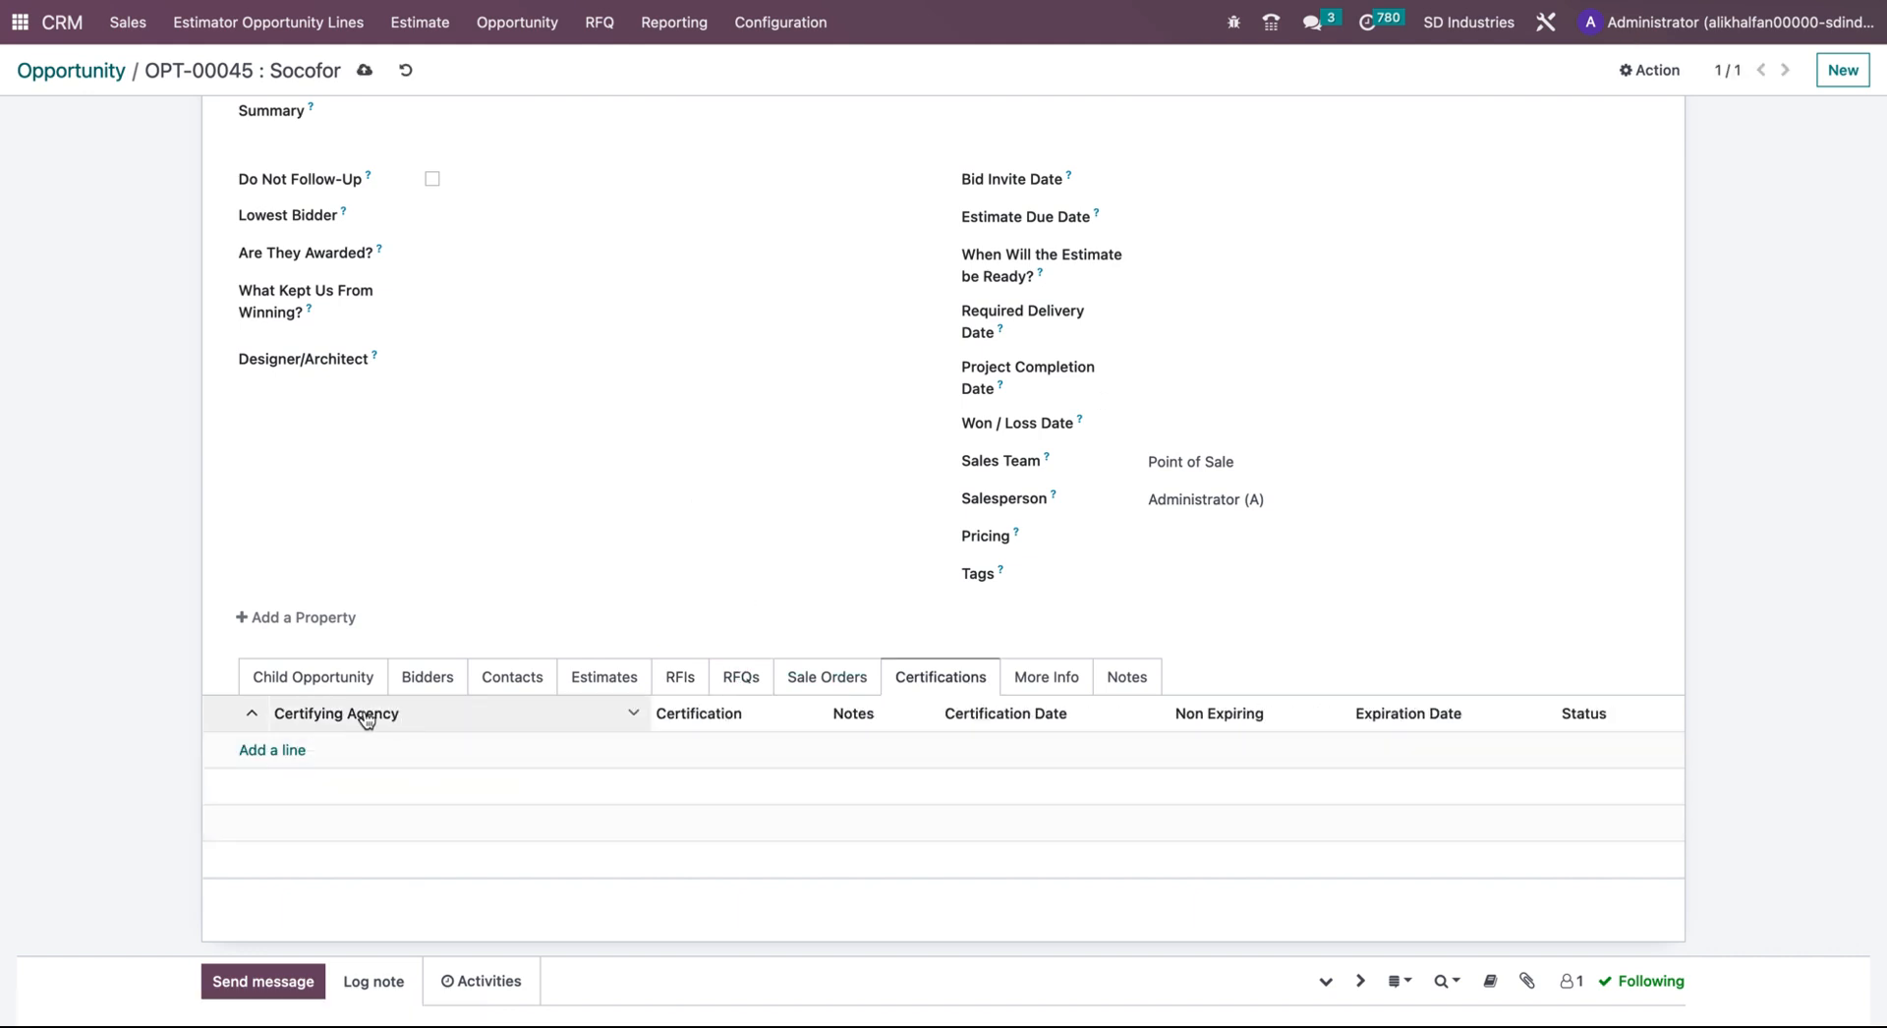
{"action": "mouse_move", "coordinate": [375, 727]}
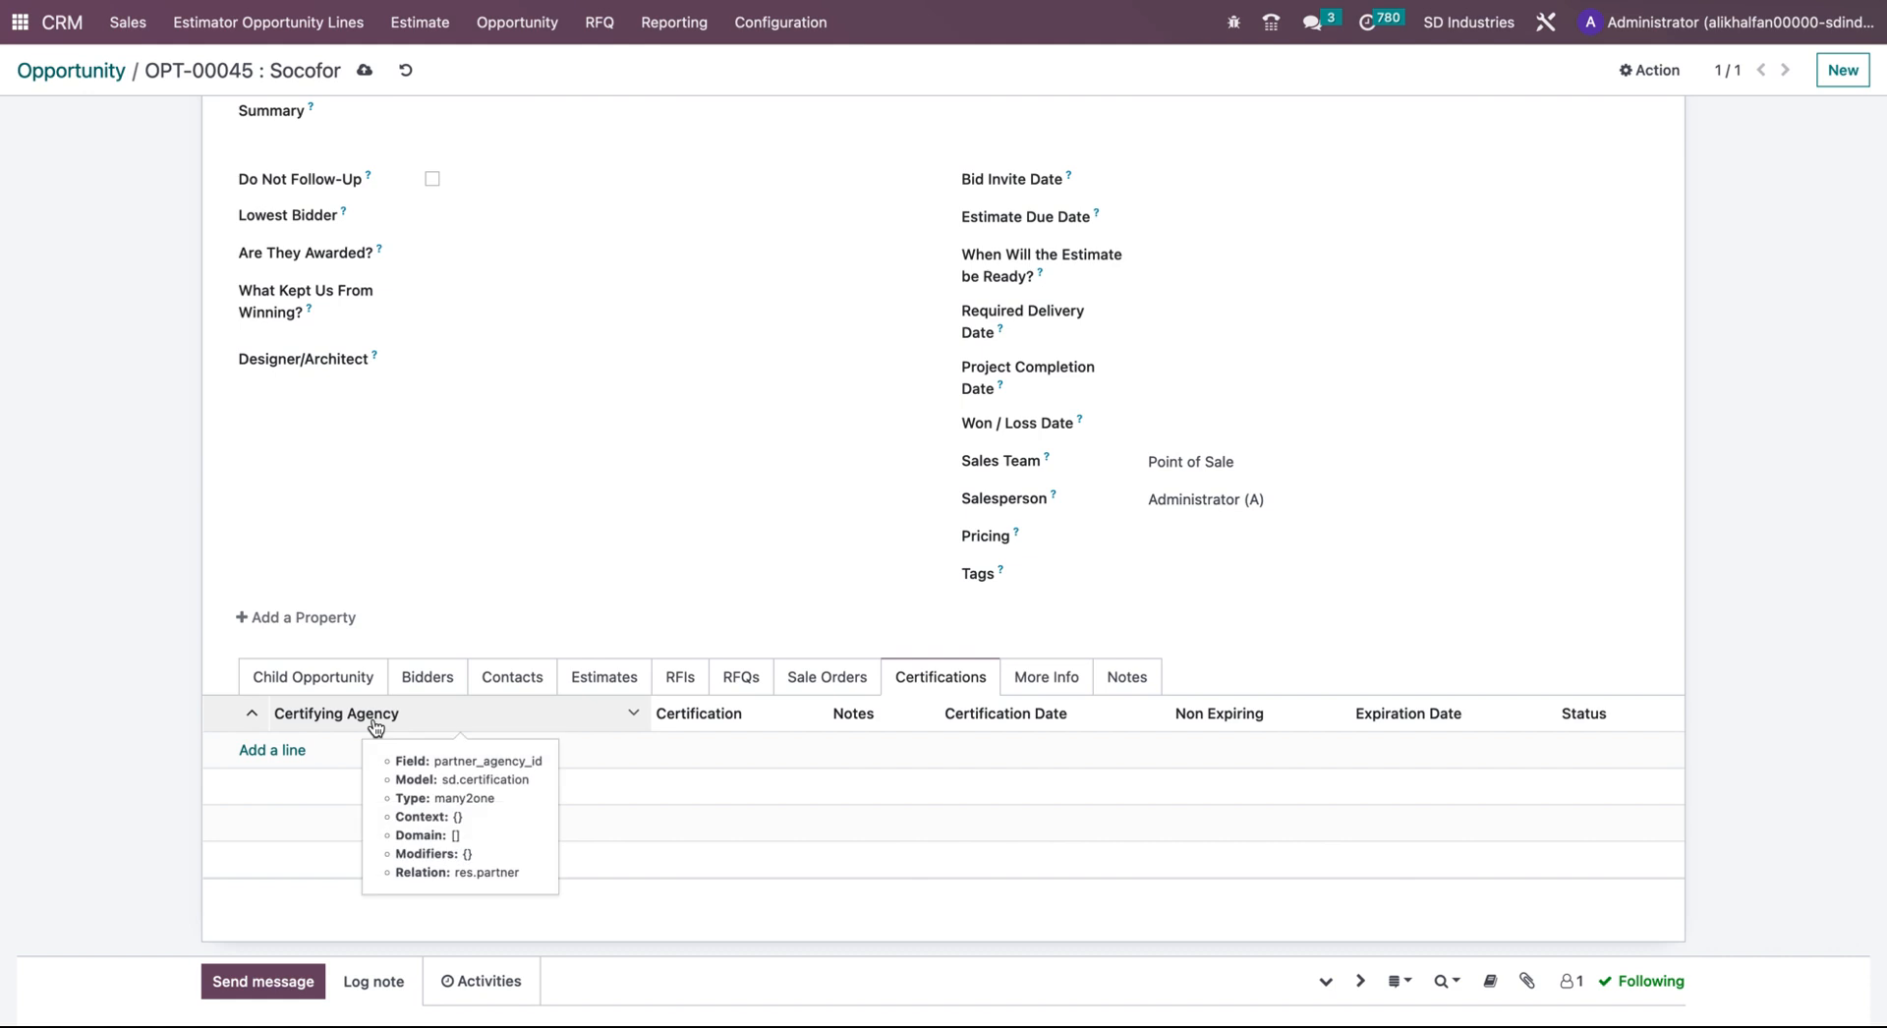
{"action": "left_click", "coordinate": [293, 752]}
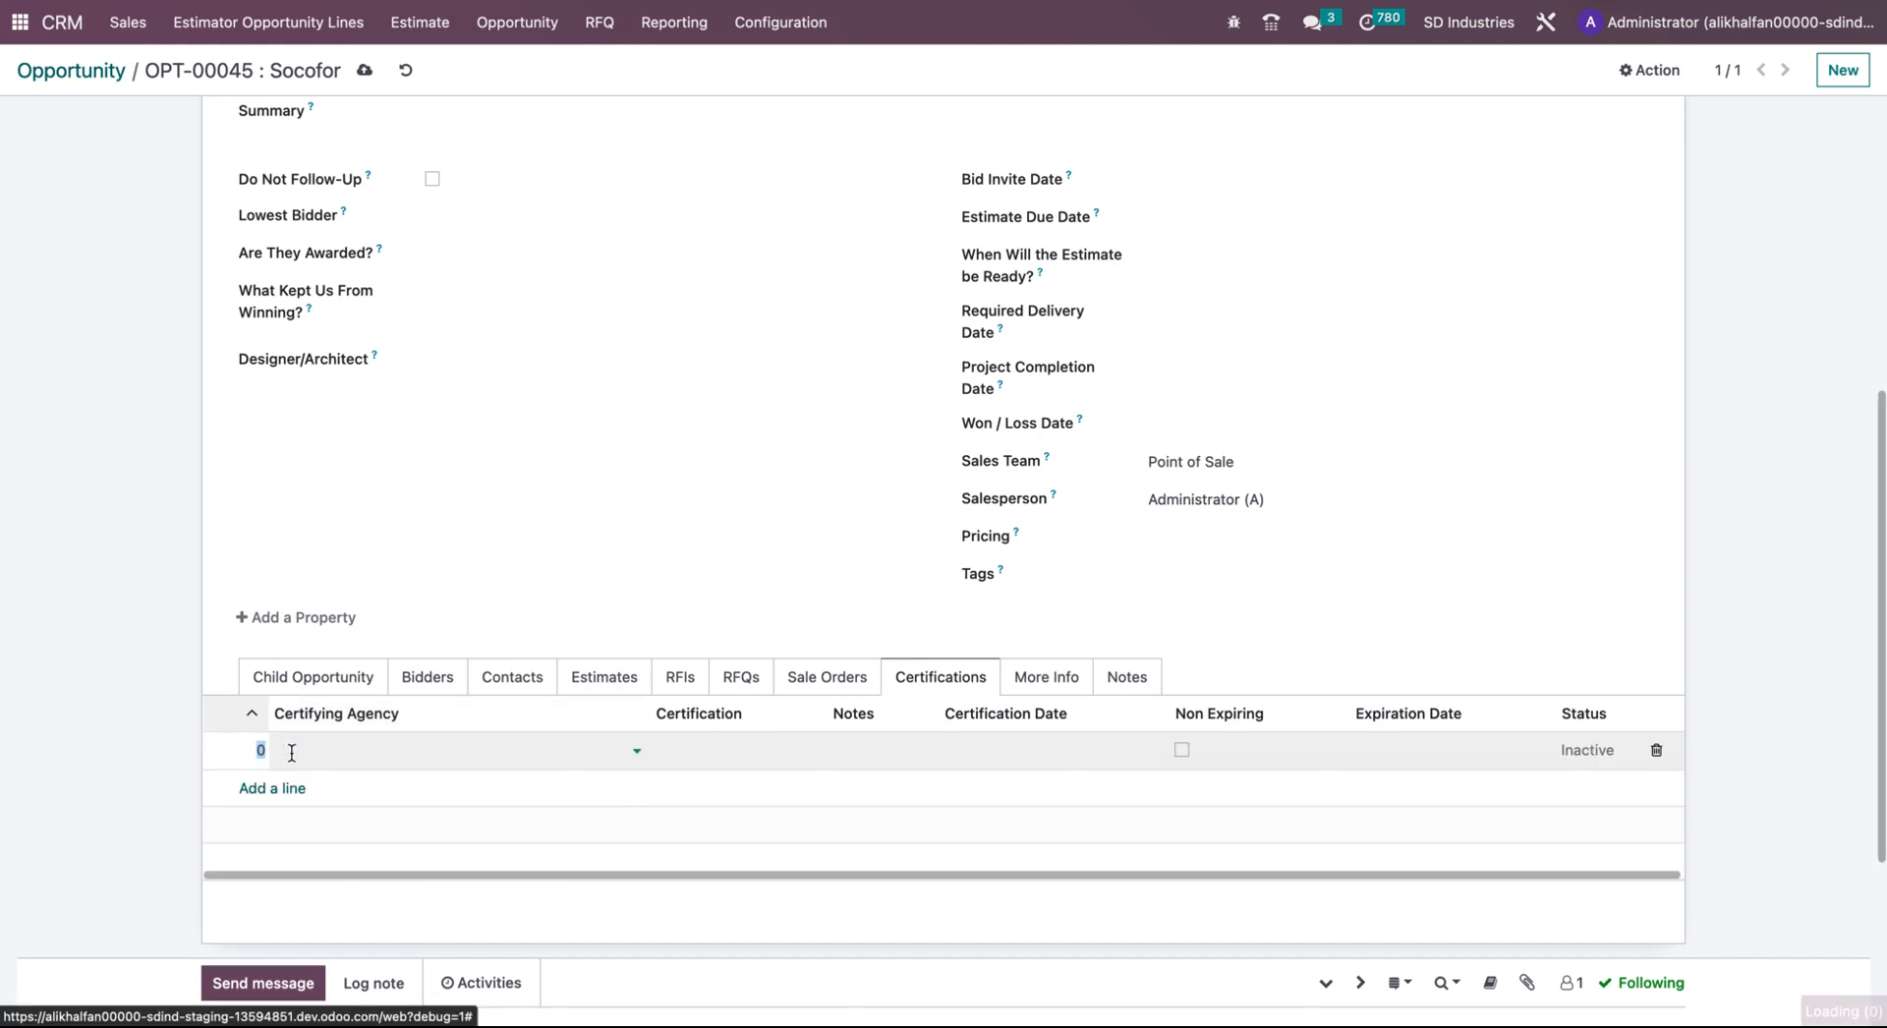
{"action": "left_click", "coordinate": [420, 747]}
{"action": "left_click", "coordinate": [462, 632]}
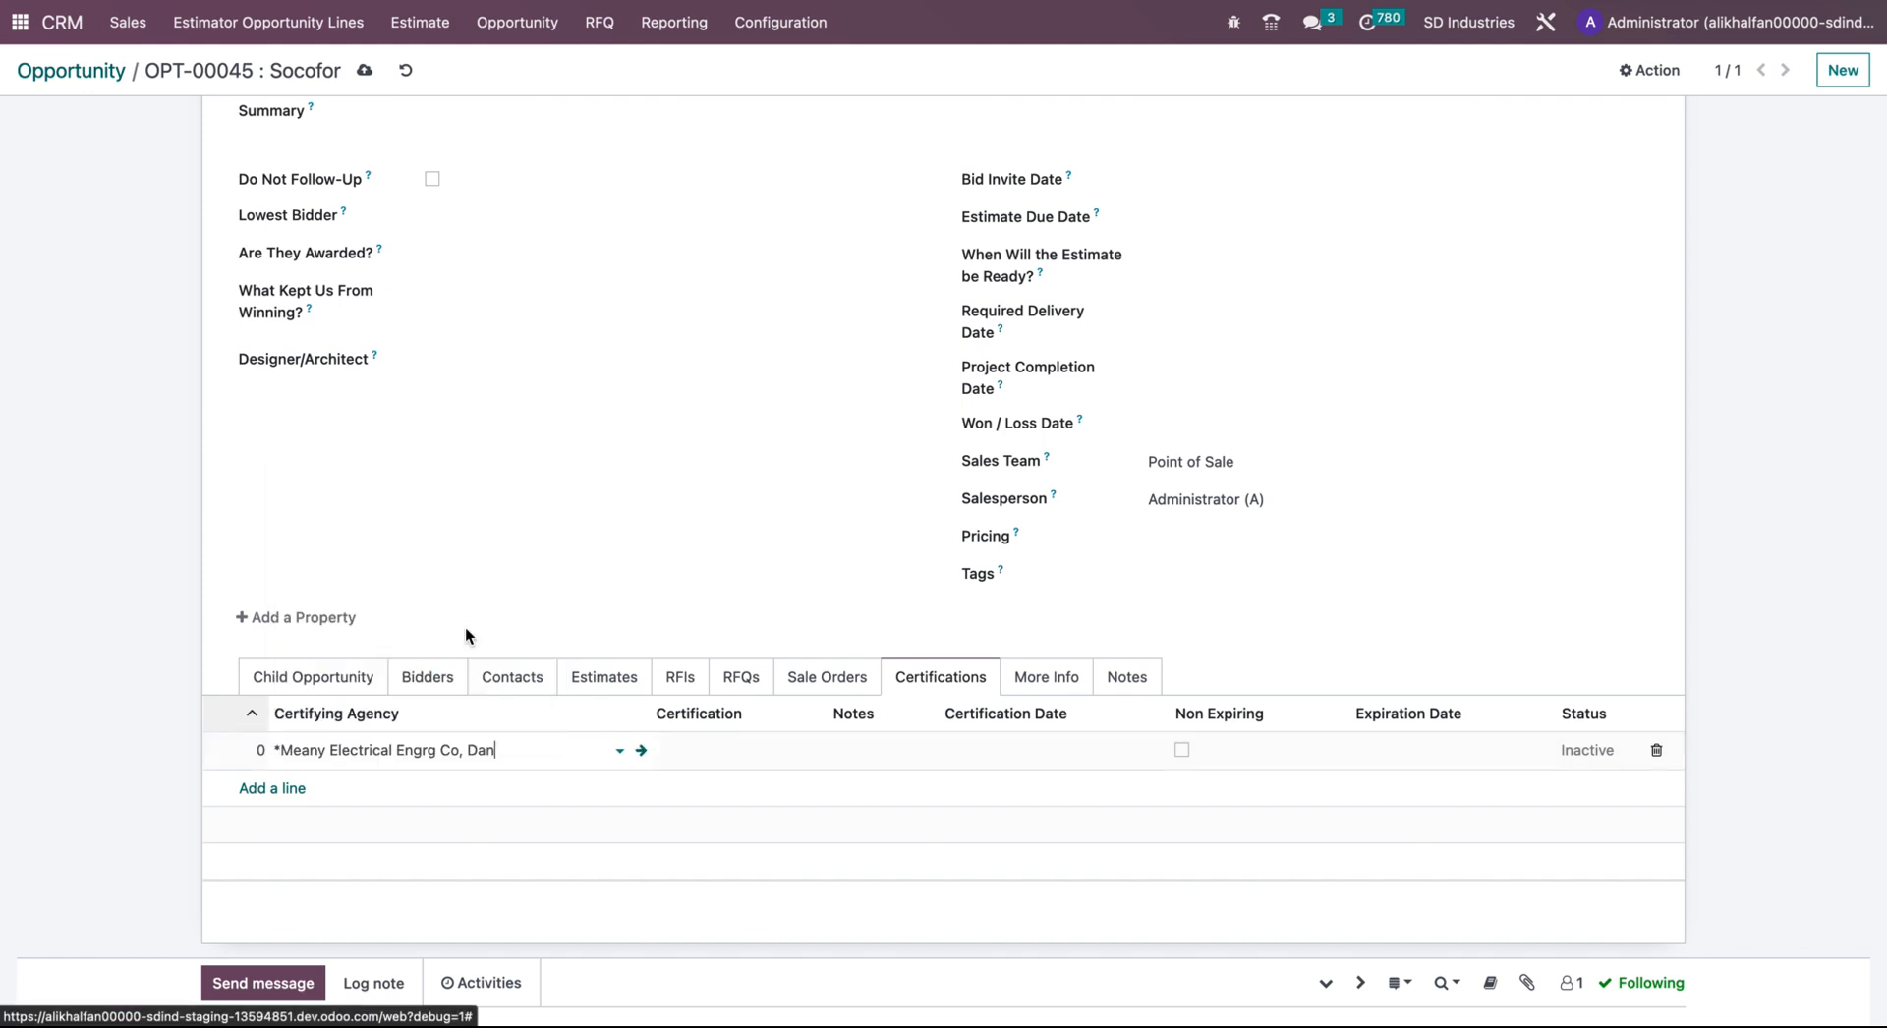
{"action": "left_click", "coordinate": [746, 753]}
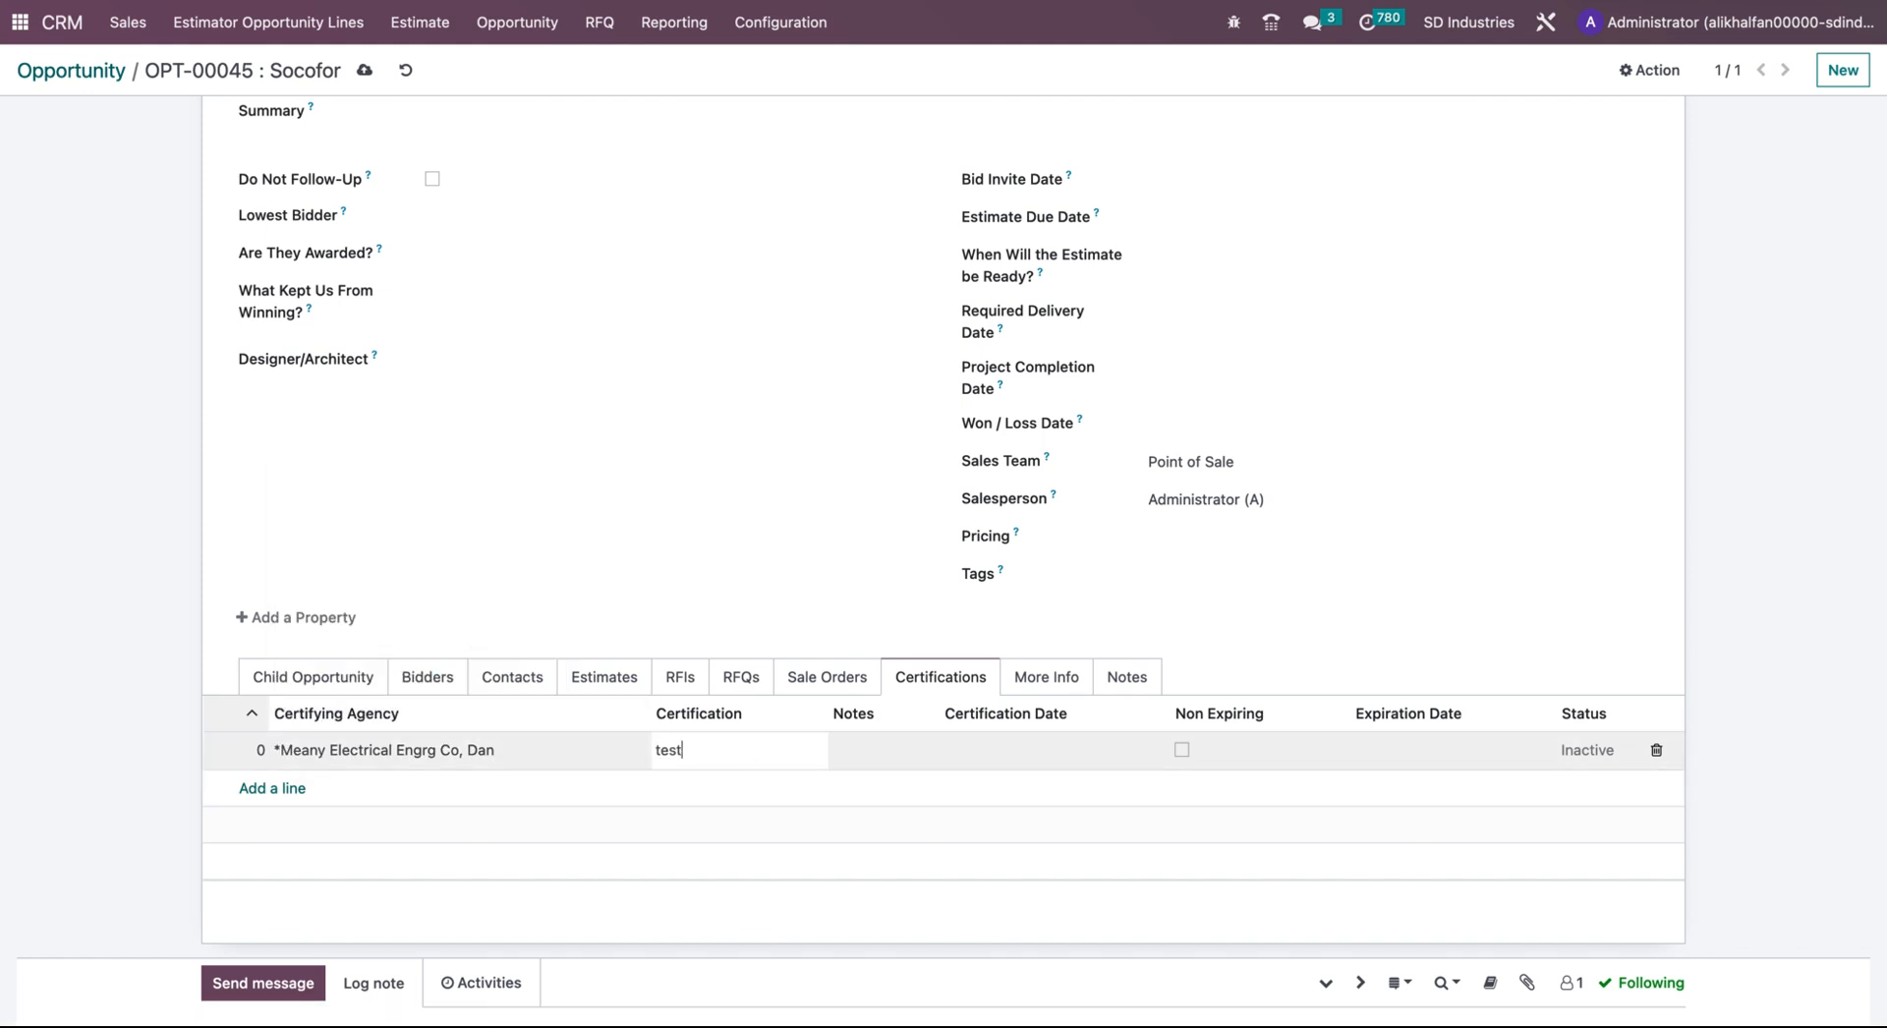
{"action": "left_click", "coordinate": [936, 761]}
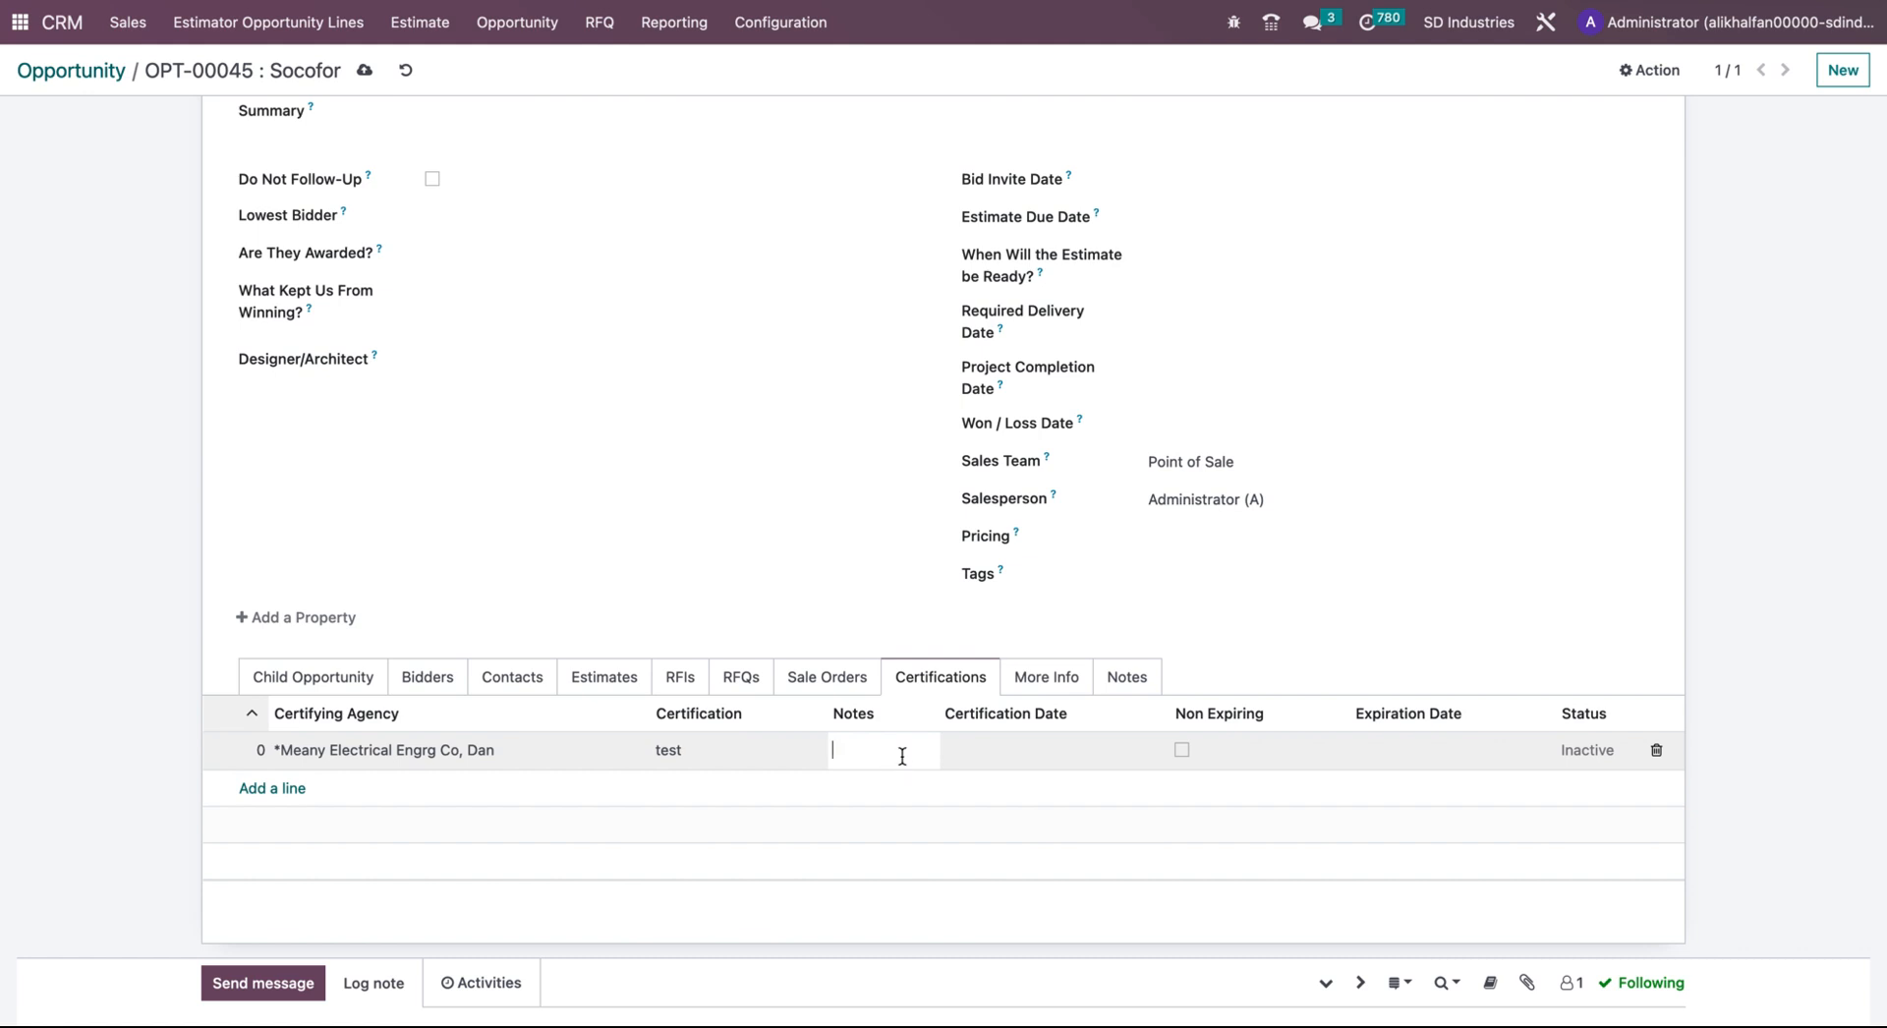
- Set the "test" certification's date to 06/09/2024 and its expiration date to 07/24/2024, and save the opportunity
{"action": "left_click", "coordinate": [1019, 772]}
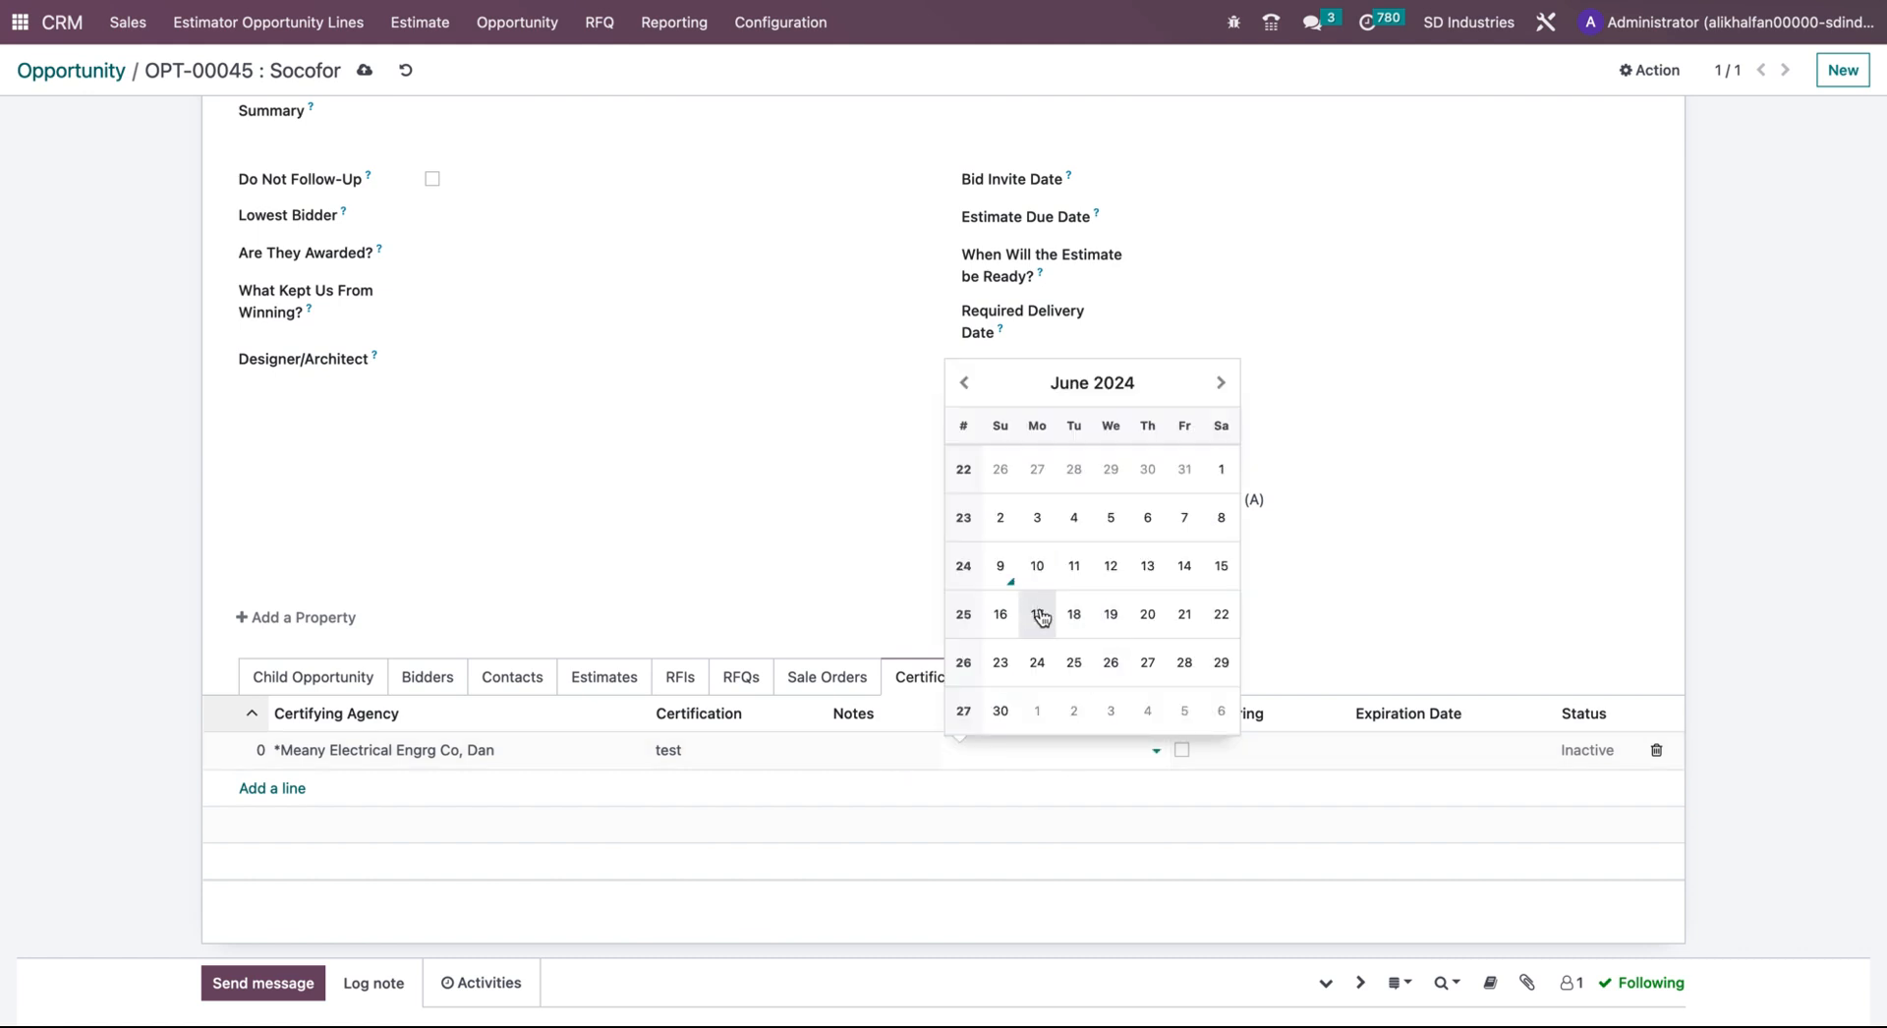
{"action": "left_click", "coordinate": [1003, 568]}
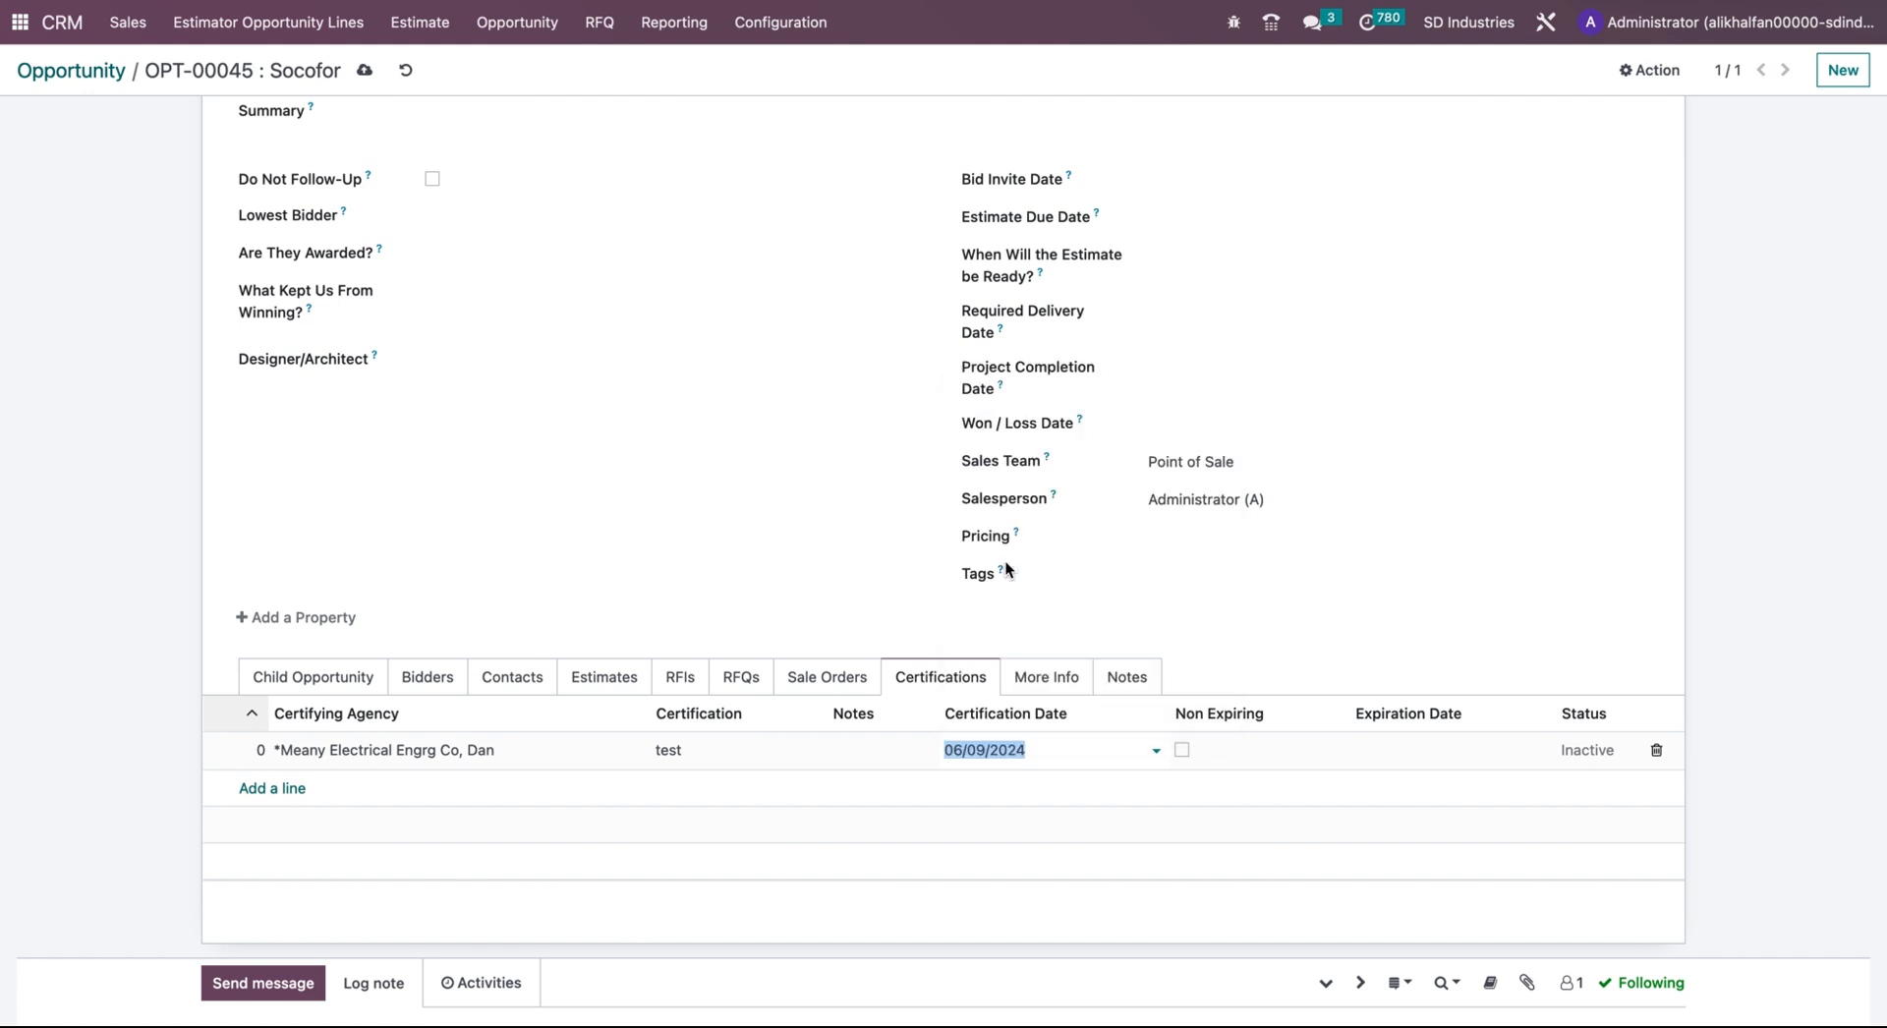
{"action": "left_click", "coordinate": [1182, 751]}
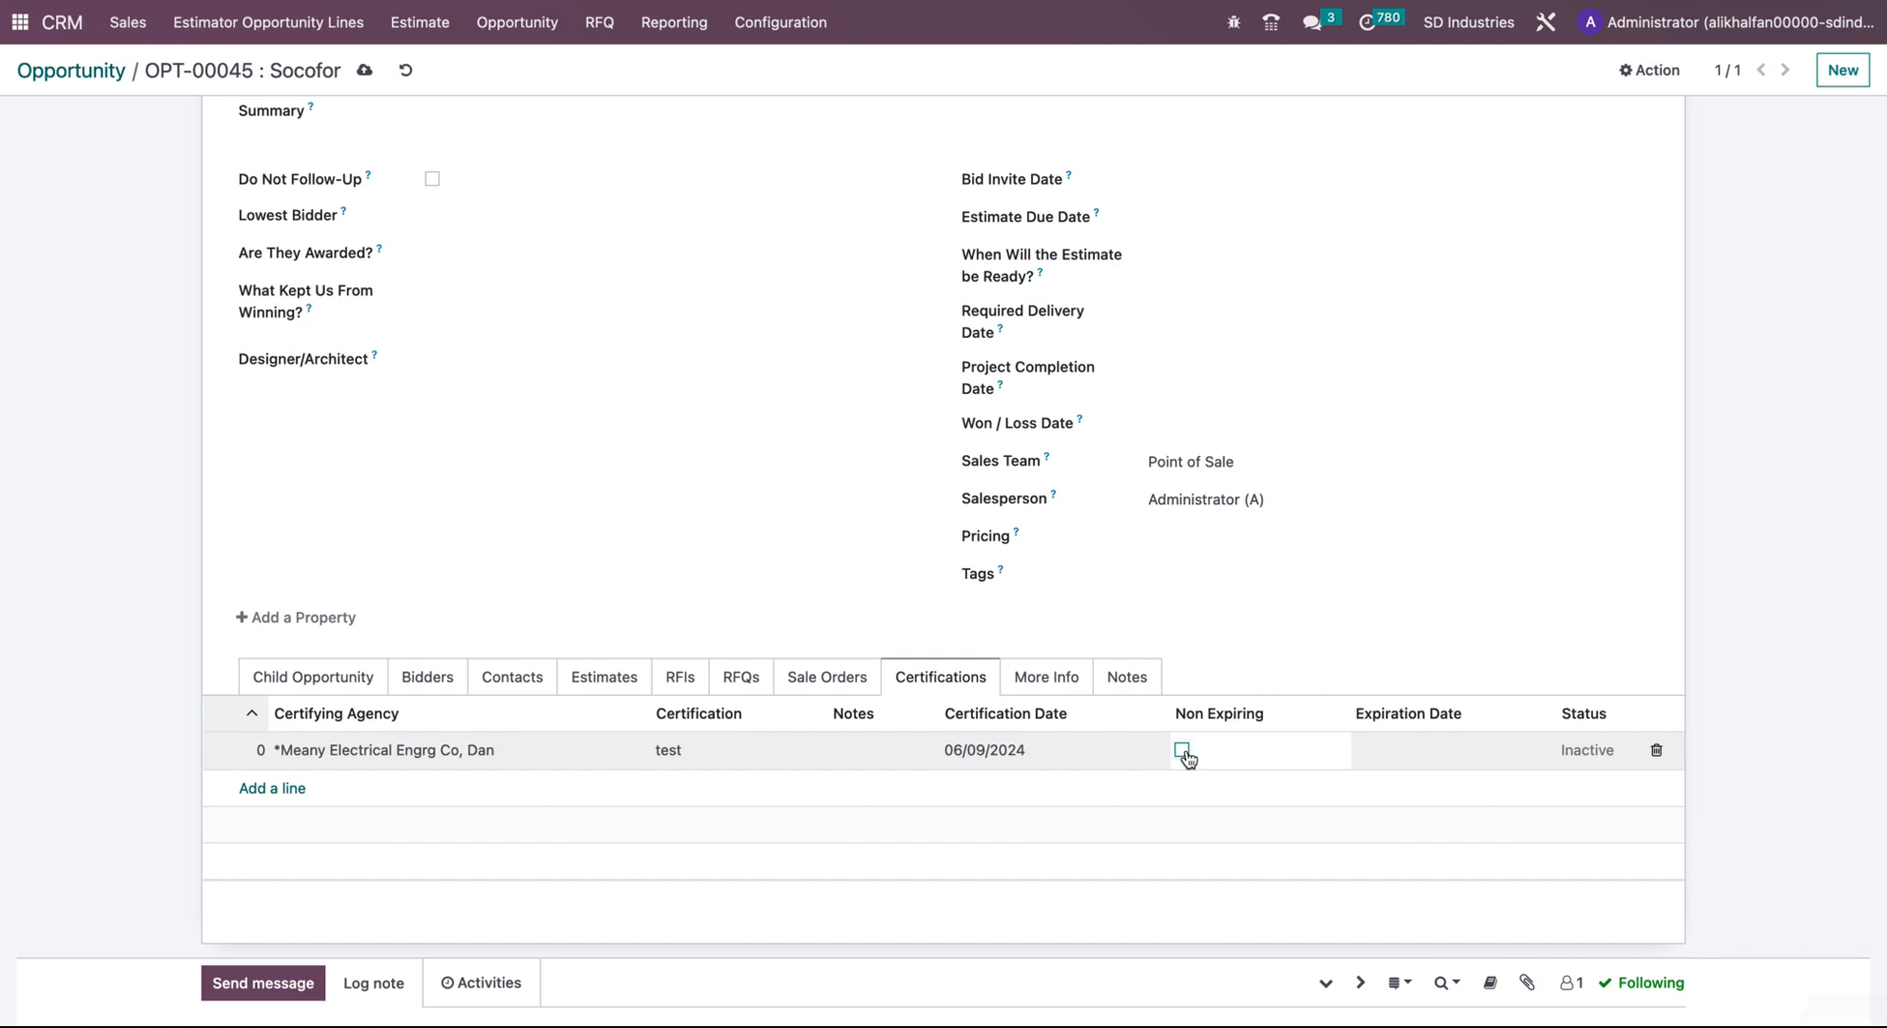
{"action": "left_click", "coordinate": [1436, 755]}
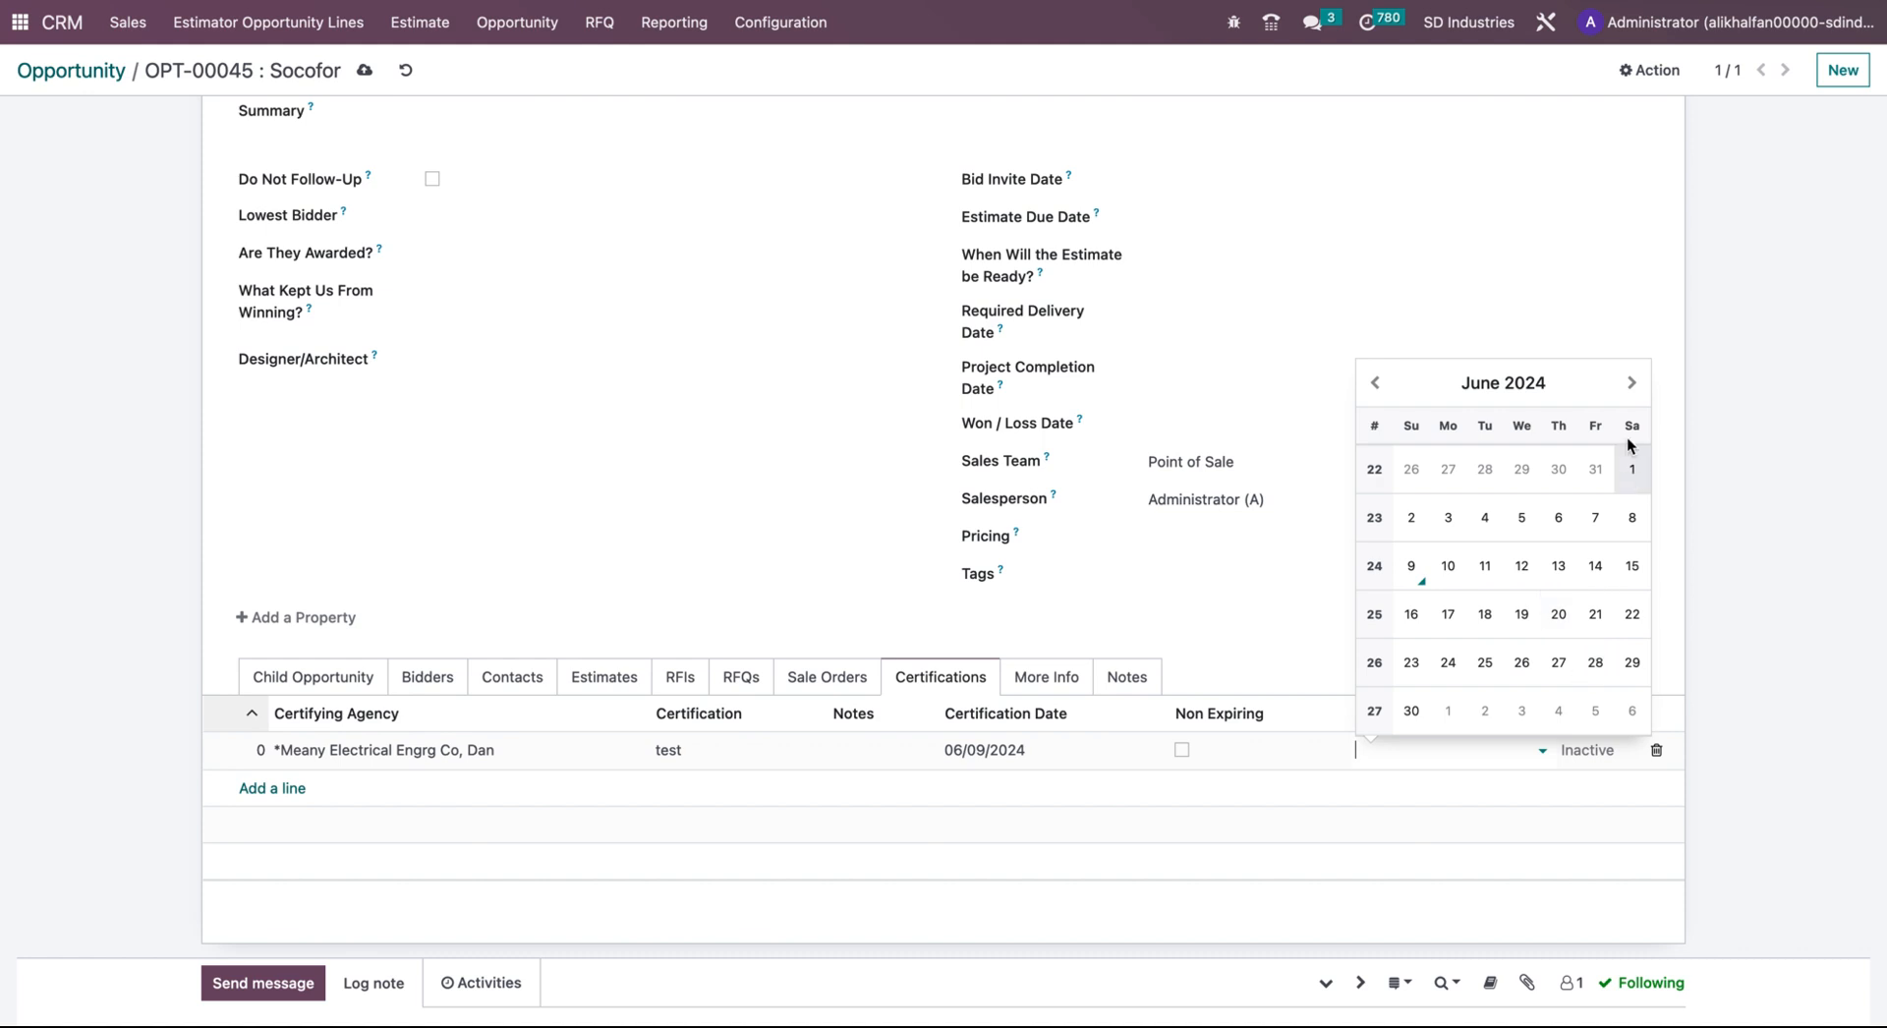
{"action": "left_click", "coordinate": [1629, 384]}
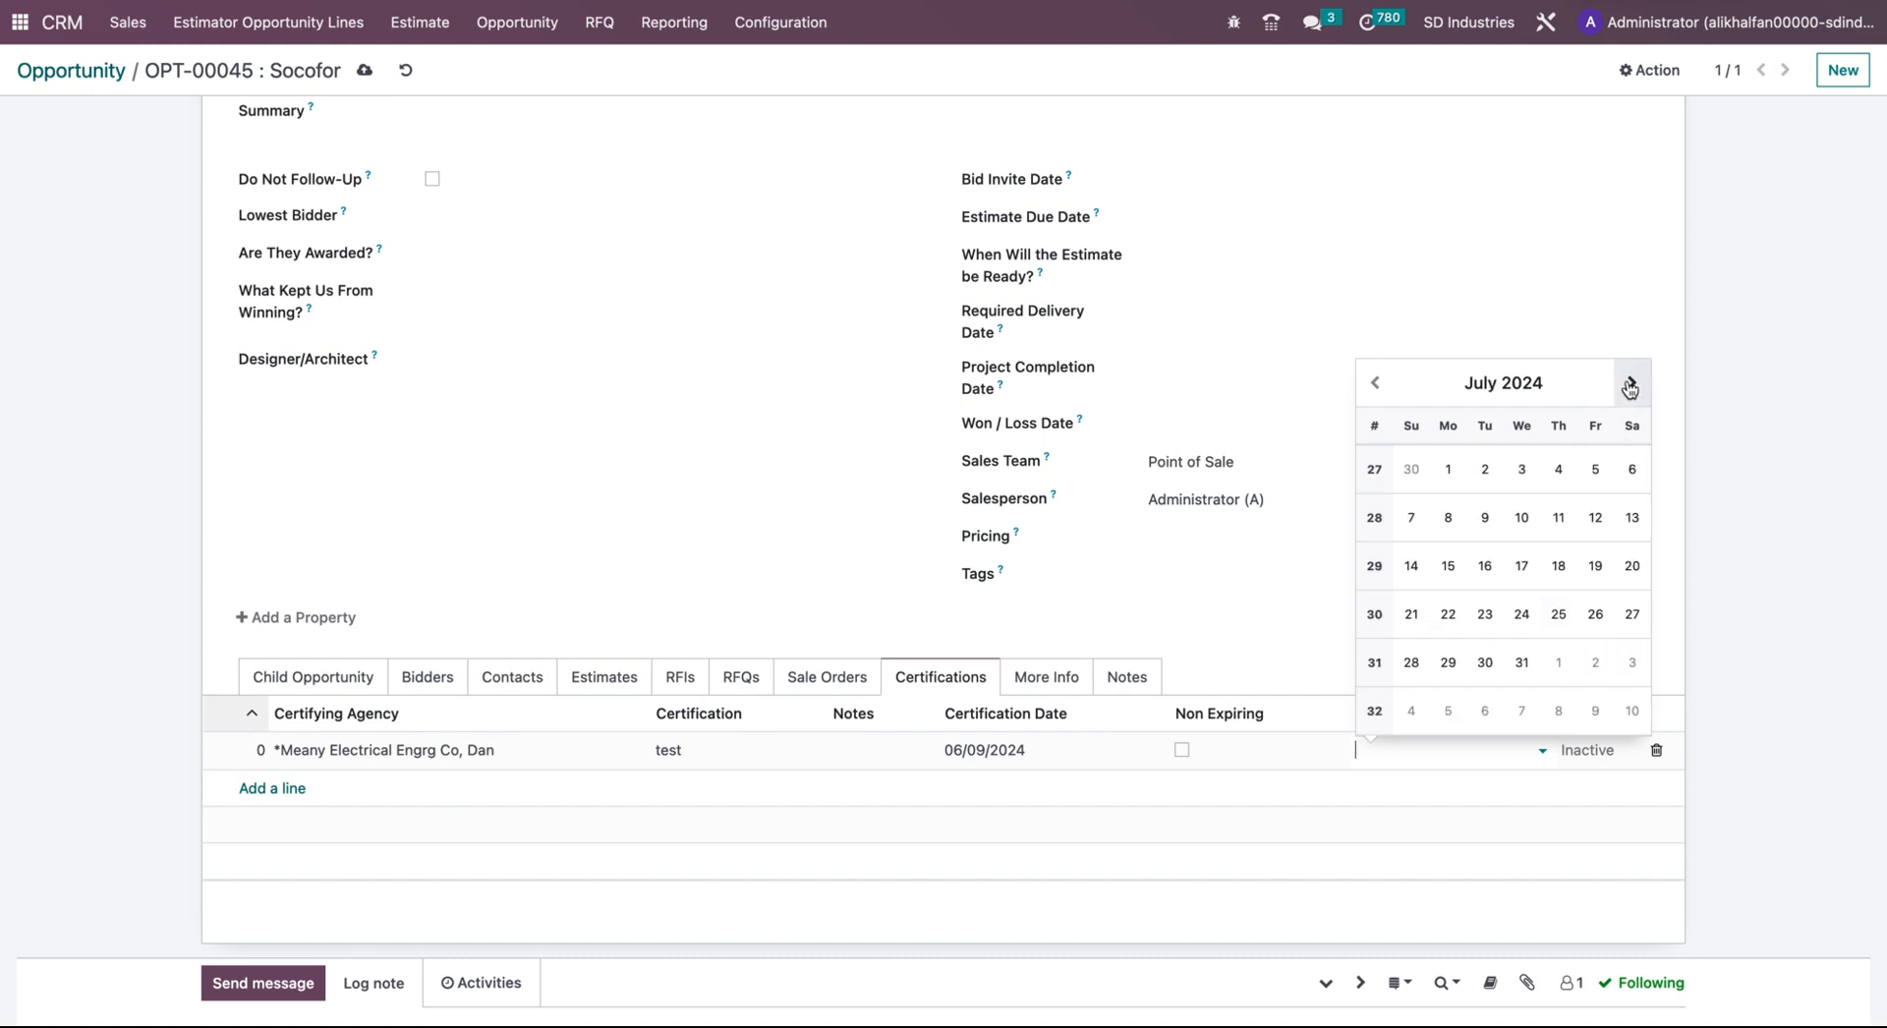
{"action": "left_click", "coordinate": [1522, 613]}
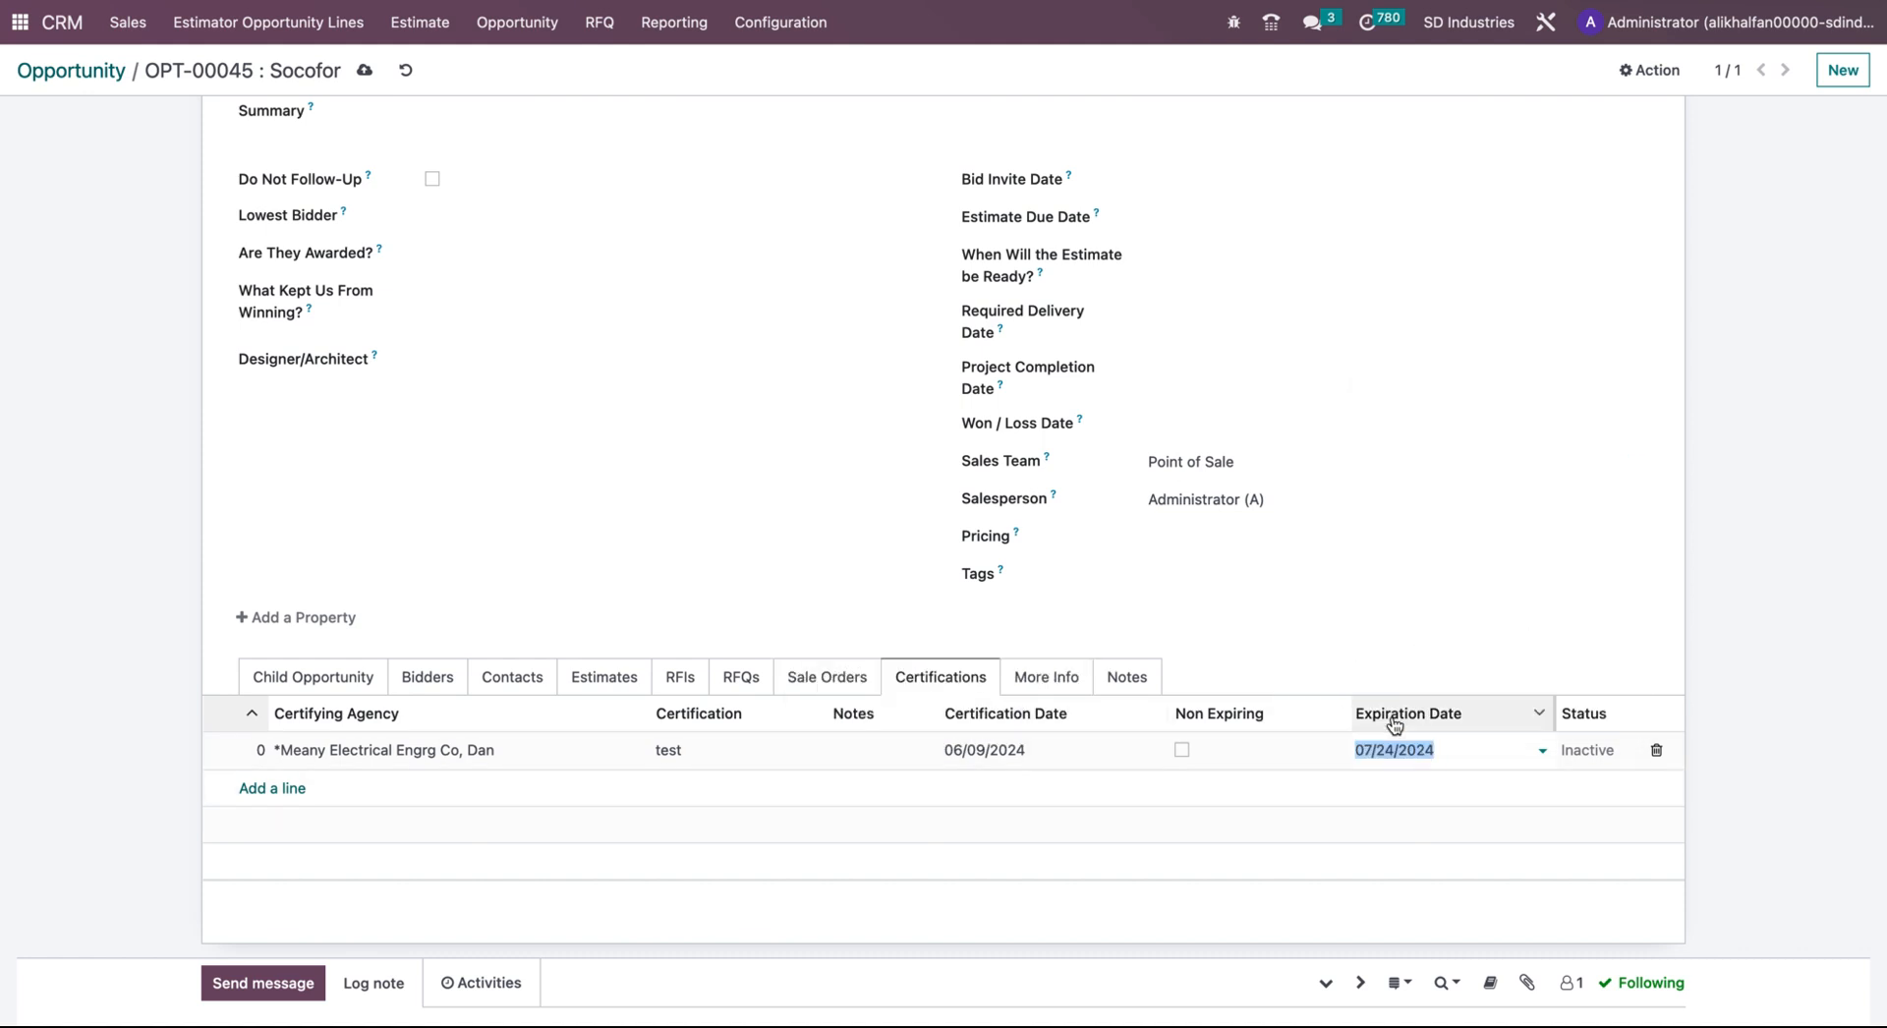
{"action": "left_click", "coordinate": [364, 71]}
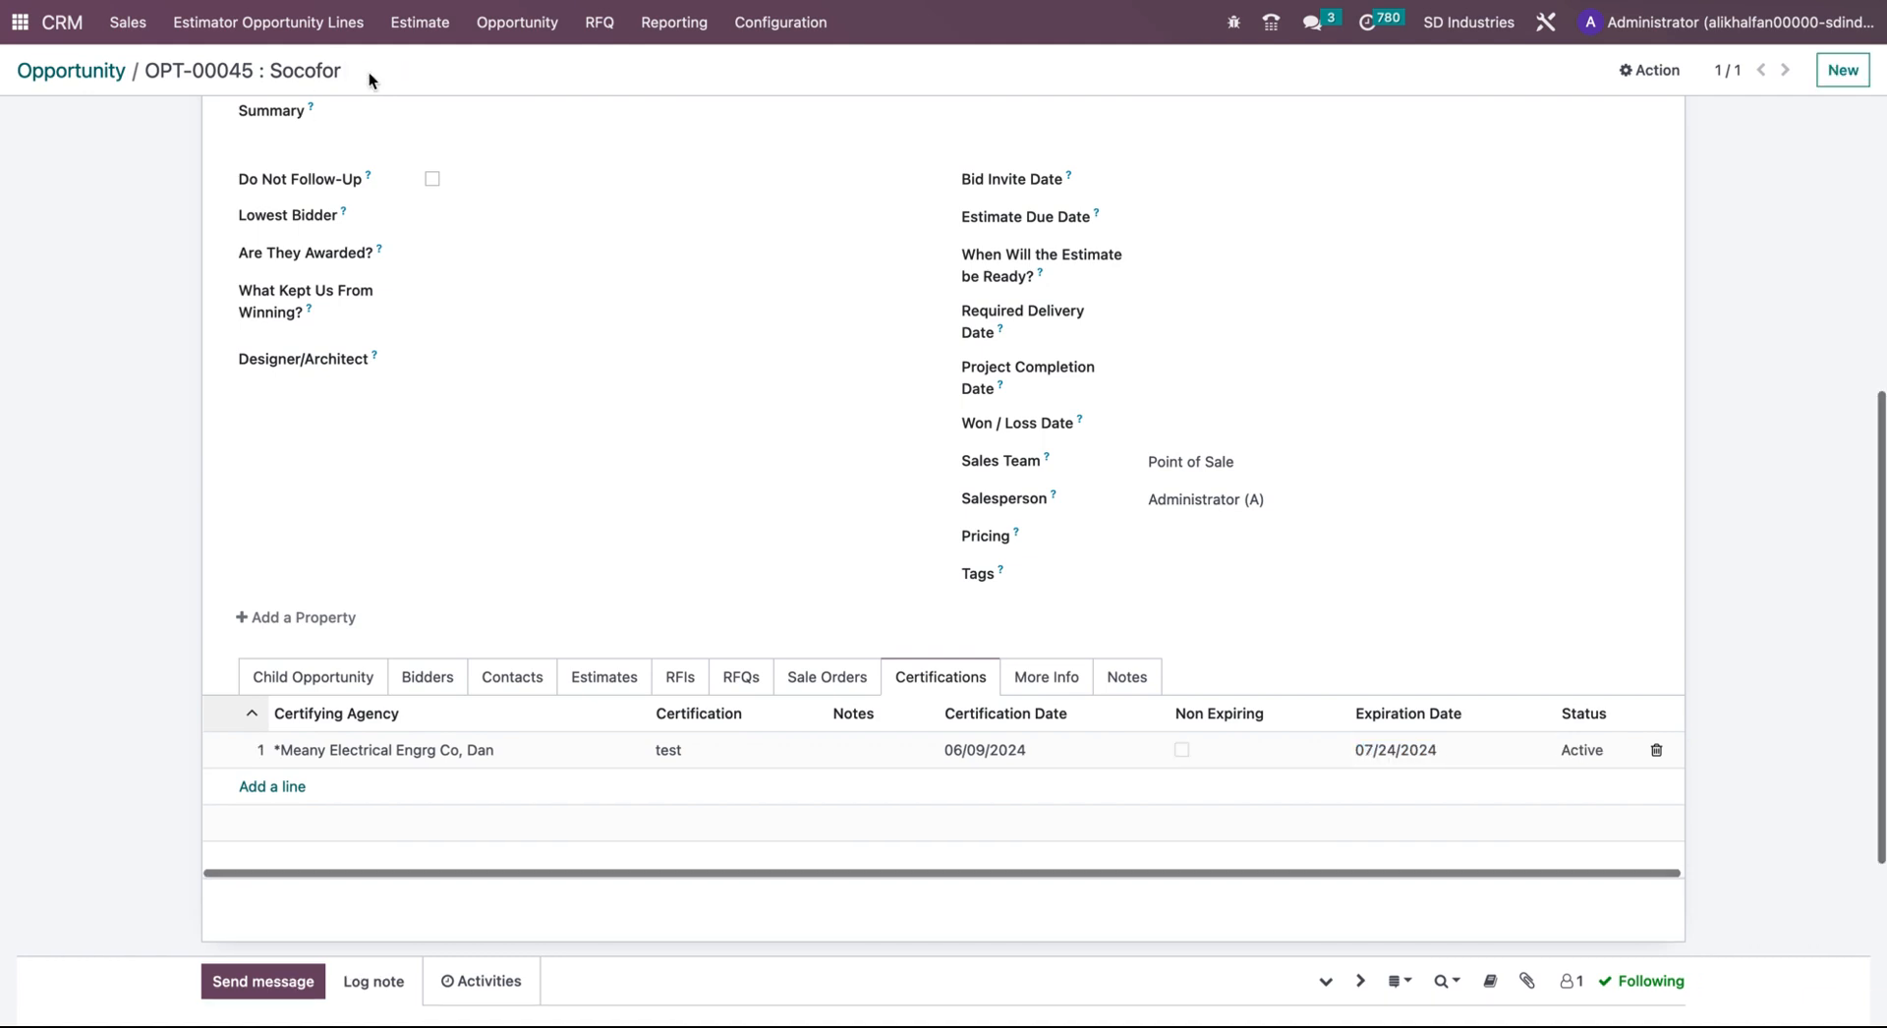
- Add a second certification line with 111 Lincoln LLC as the certifying agency, chosen from the full company list
{"action": "left_click", "coordinate": [279, 787]}
{"action": "left_click", "coordinate": [370, 792]}
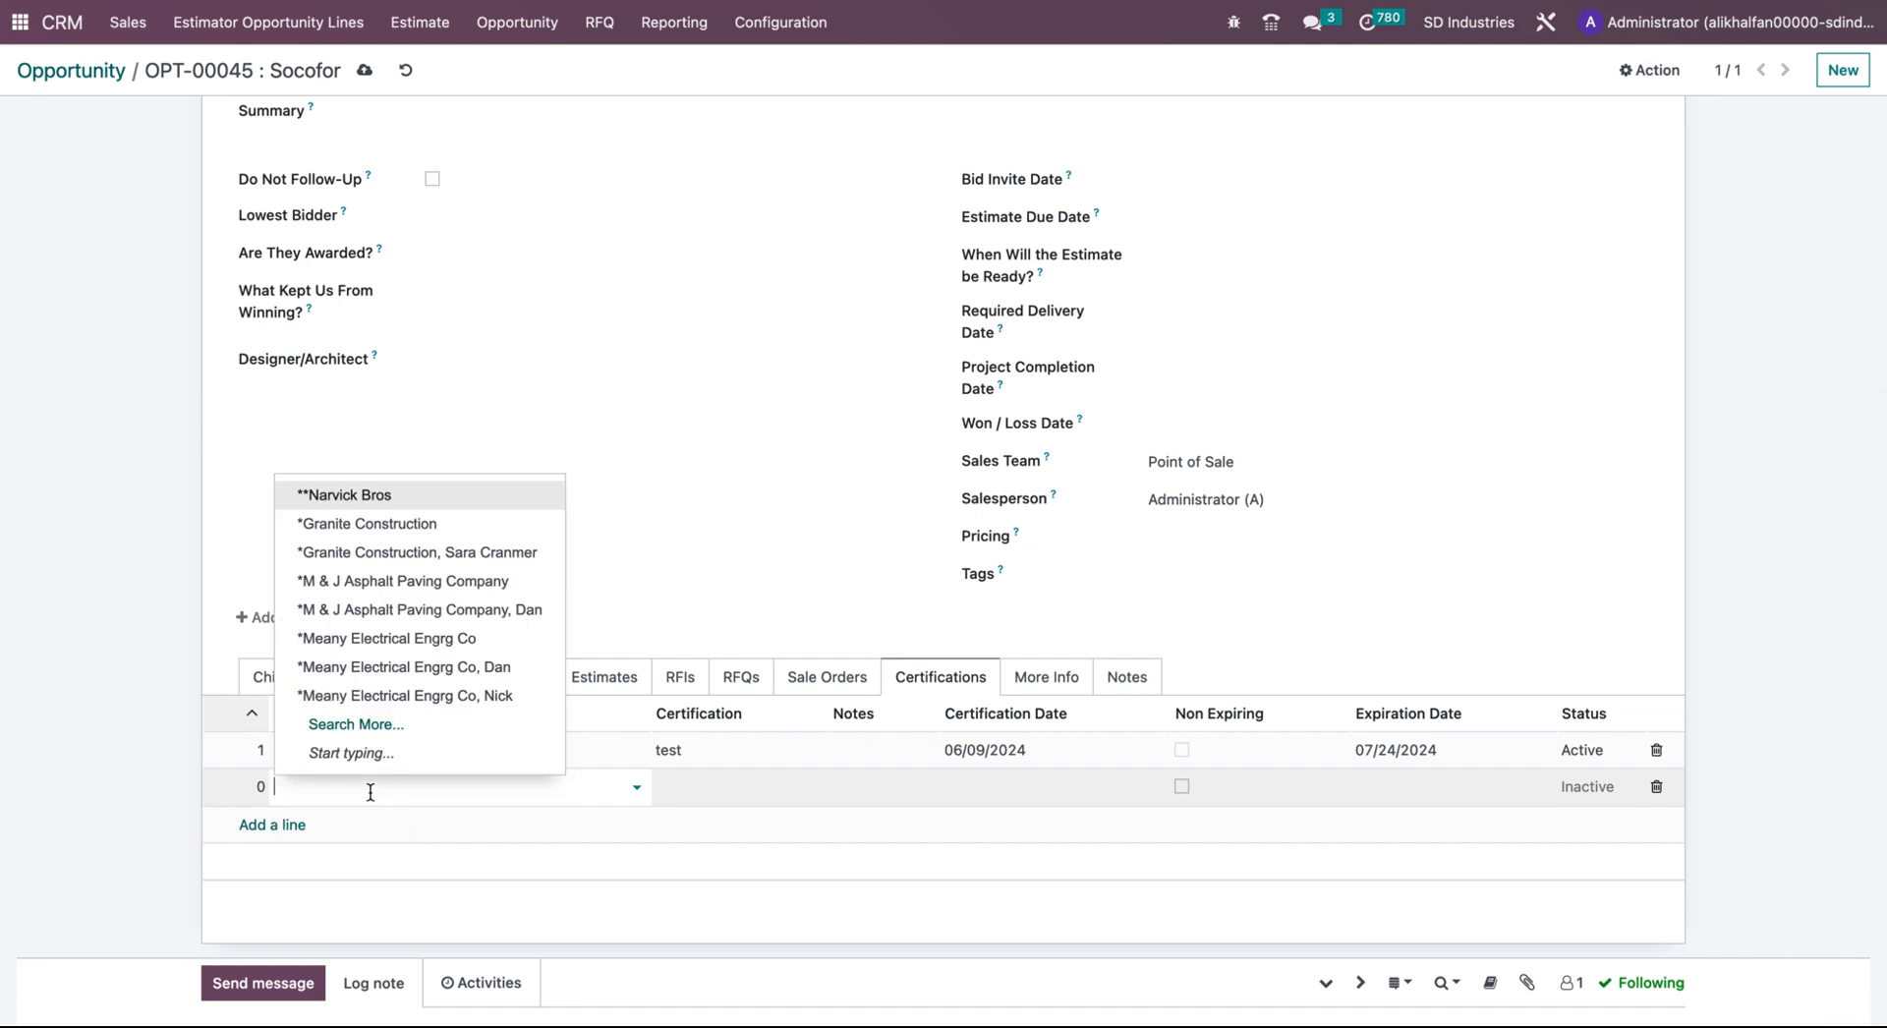
{"action": "left_click", "coordinate": [441, 723]}
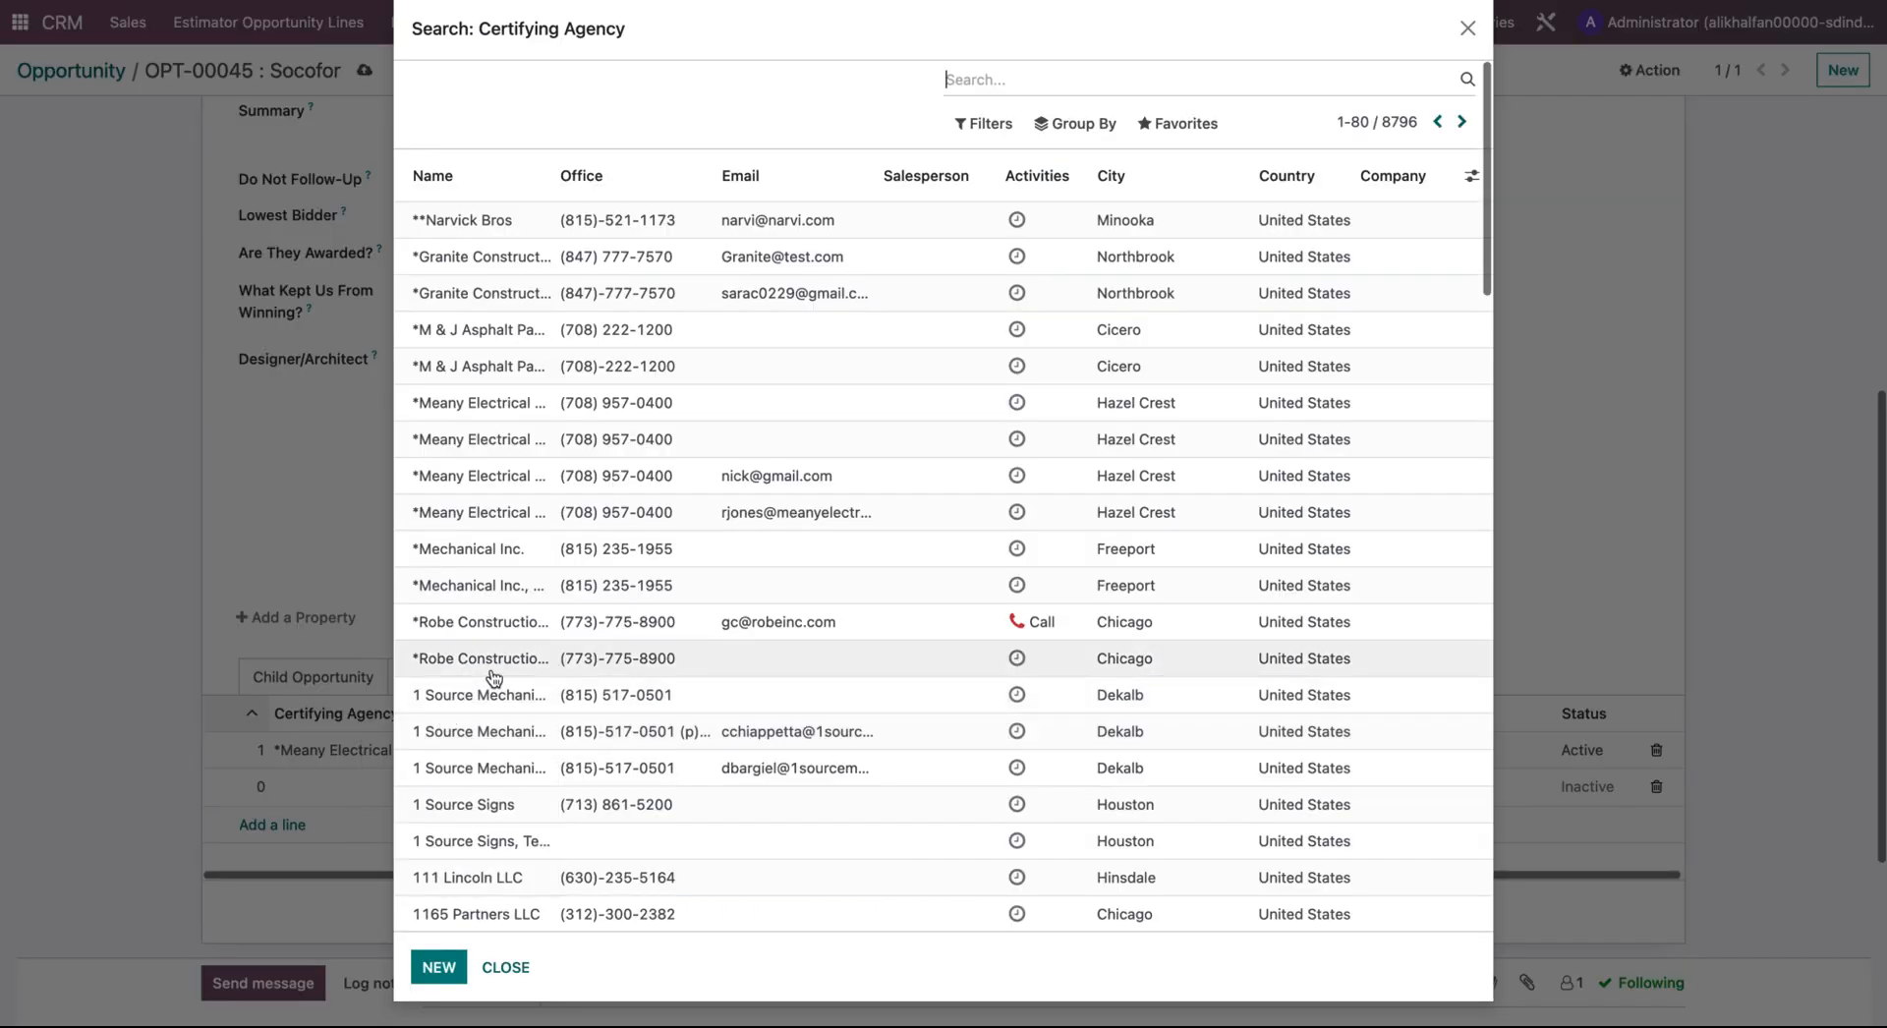
{"action": "scroll", "coordinate": [548, 704], "scroll_direction": "down", "scroll_amount": 3}
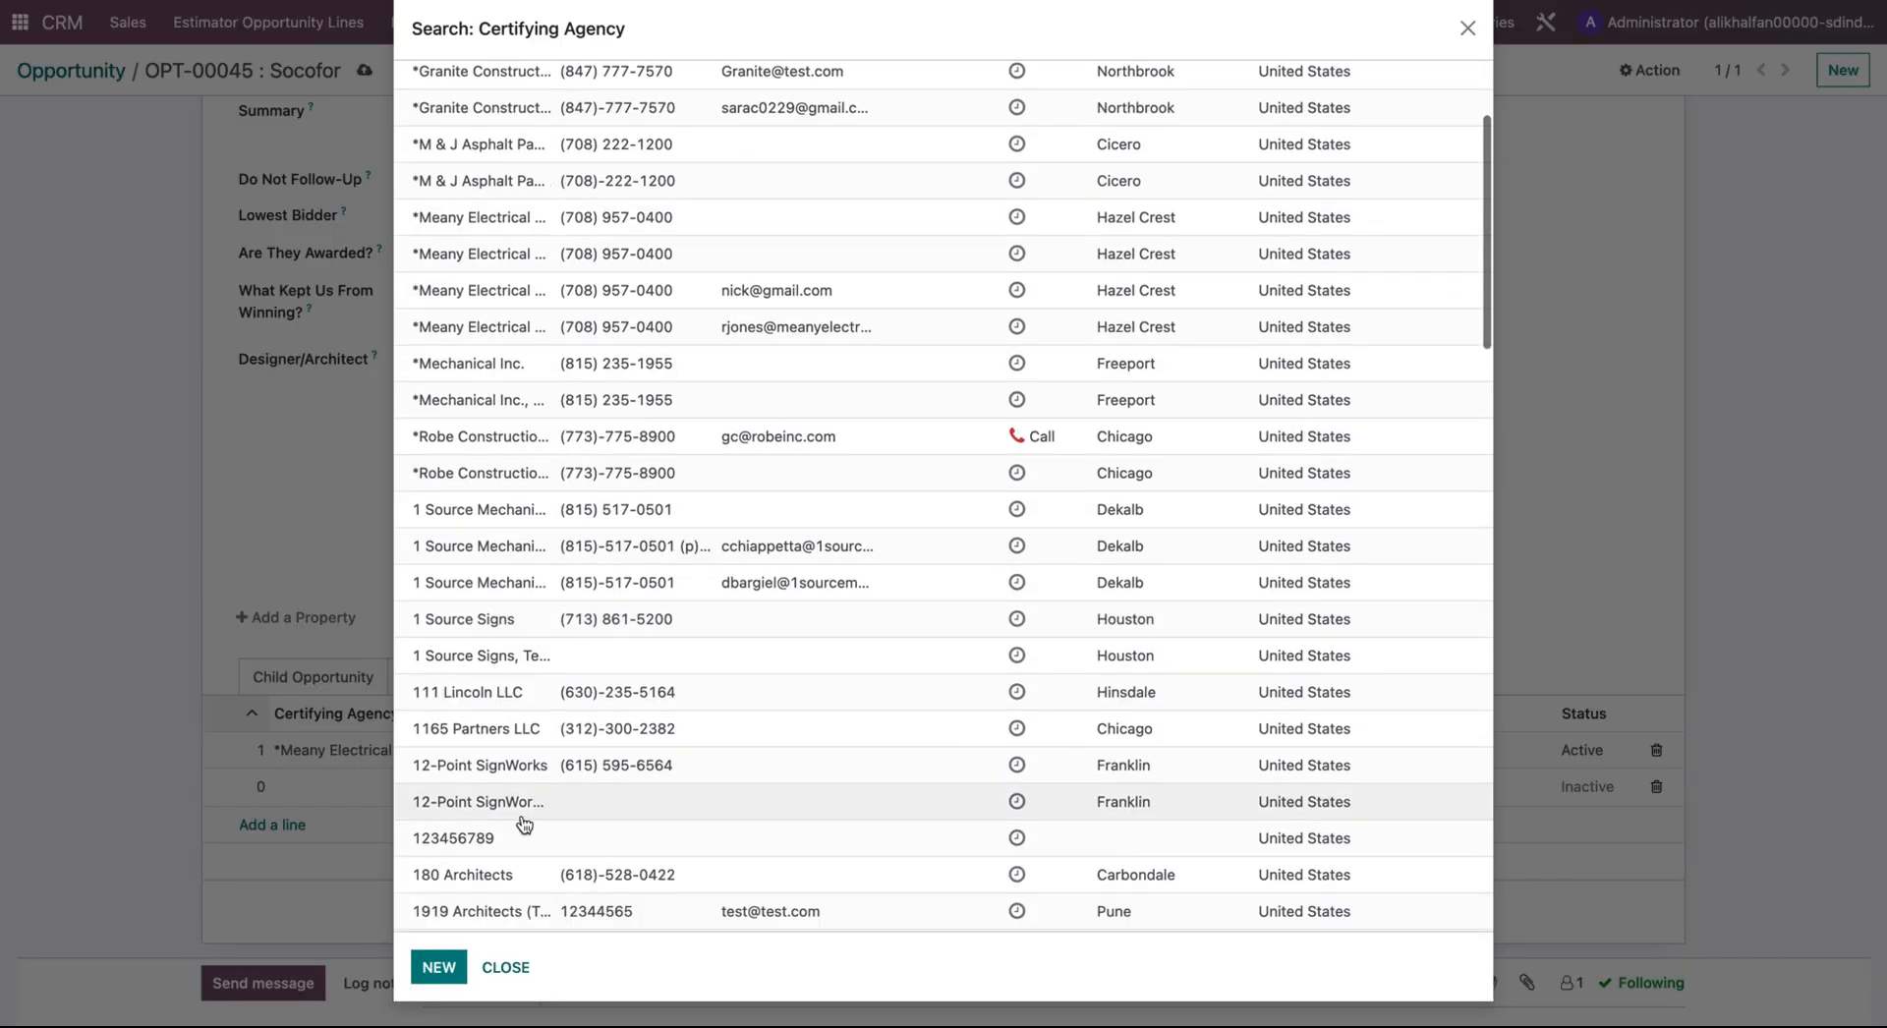
{"action": "left_click", "coordinate": [580, 691]}
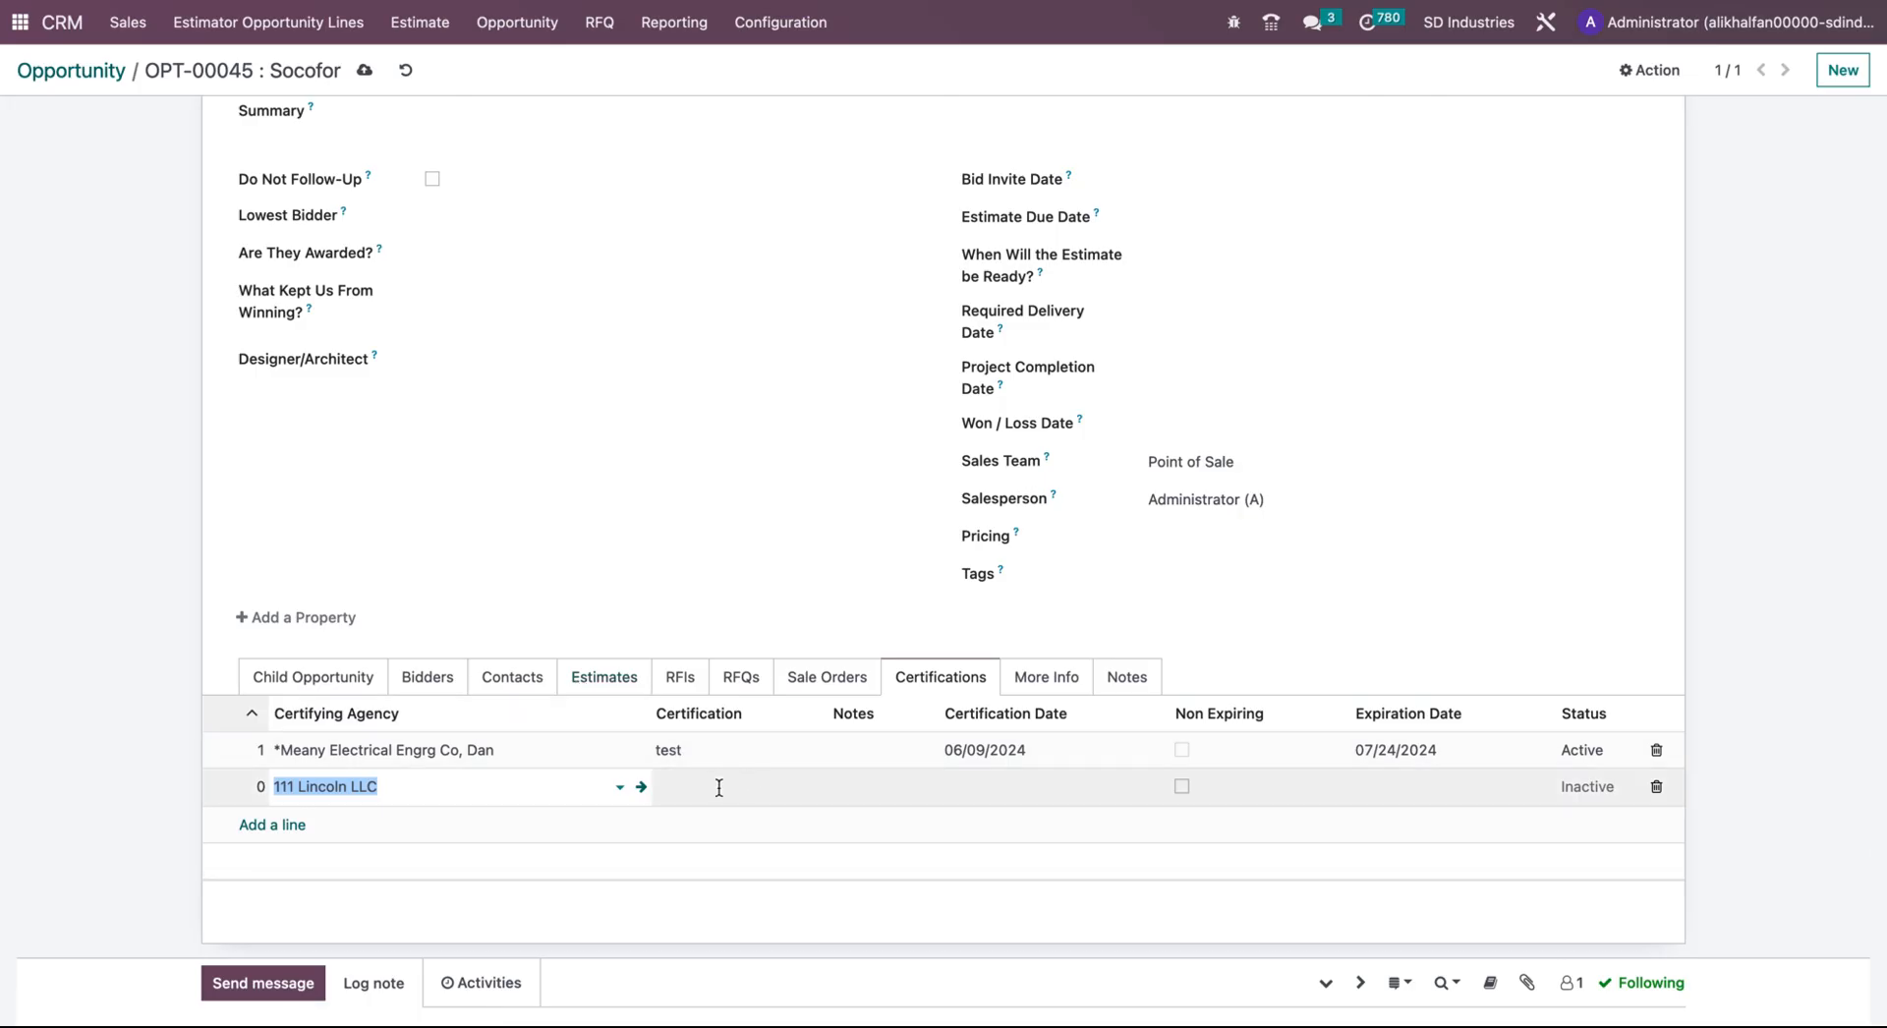
- Set the 111 Lincoln LLC certification date to 06/09/2024 and open its expiration date choices
{"action": "left_click", "coordinate": [1052, 789]}
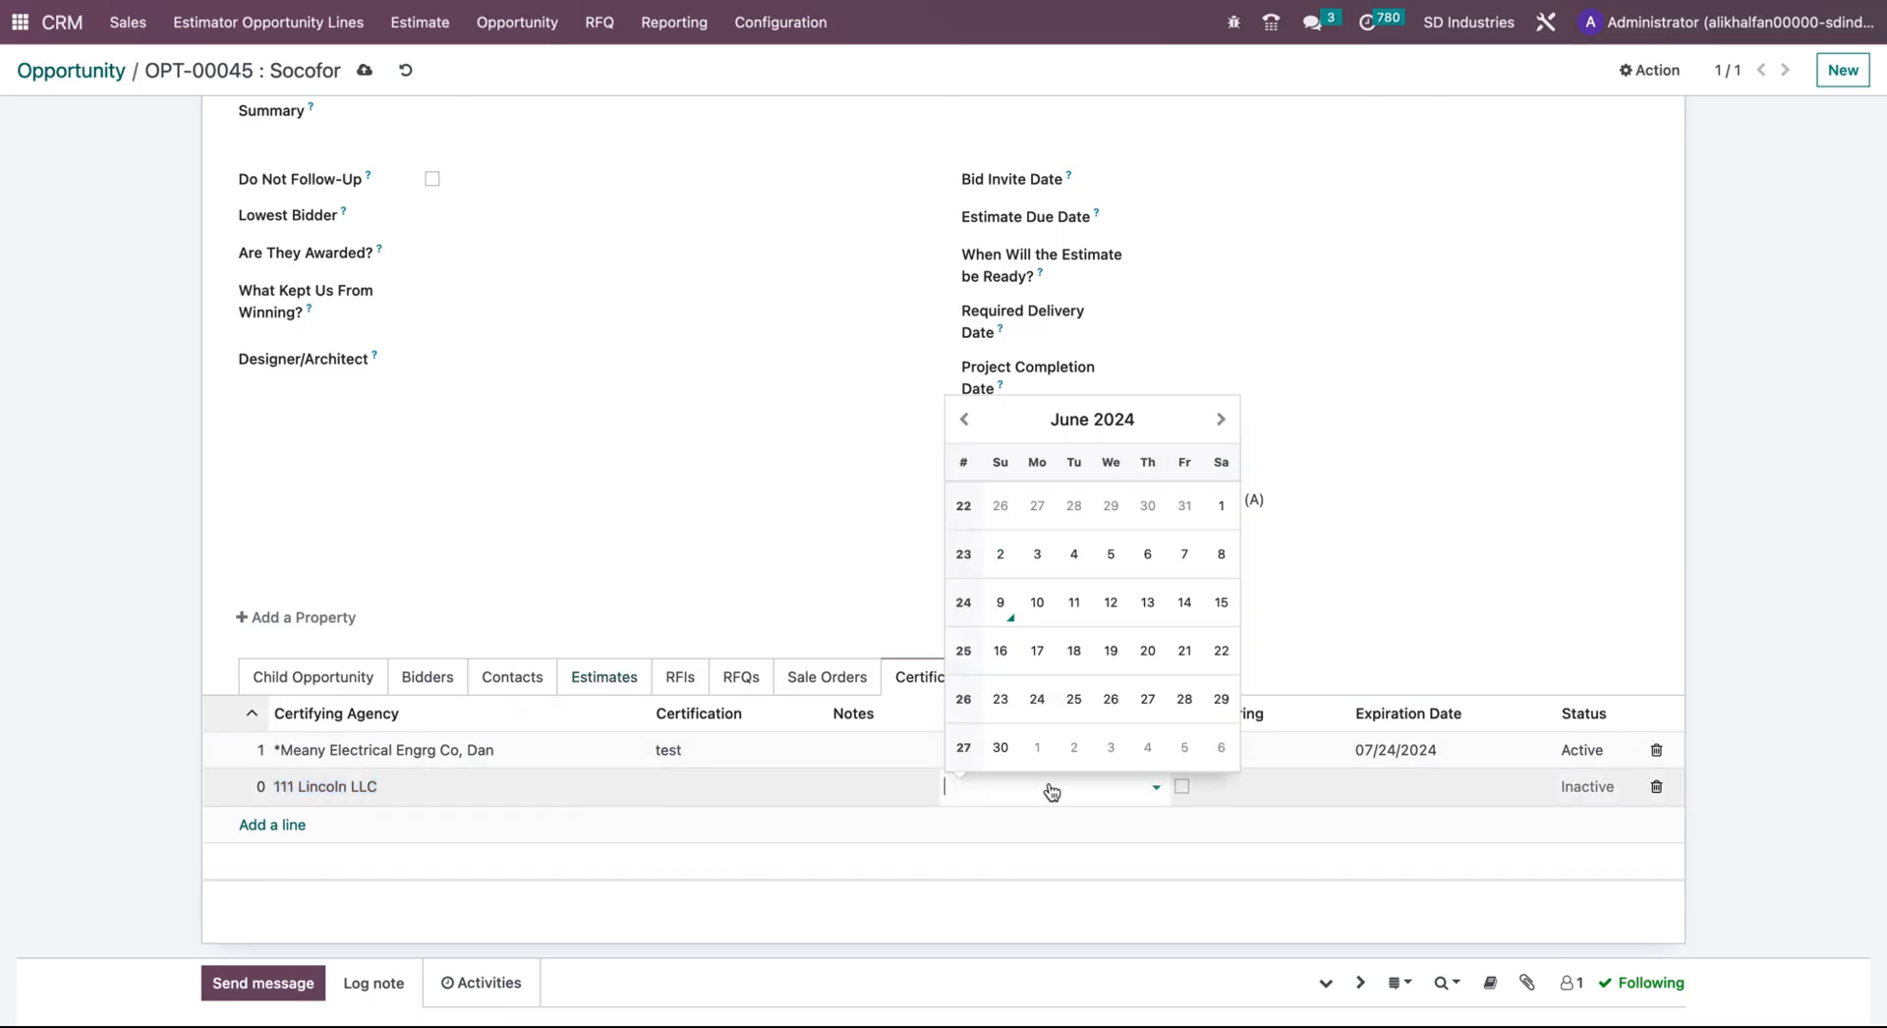
{"action": "left_click", "coordinate": [1001, 602]}
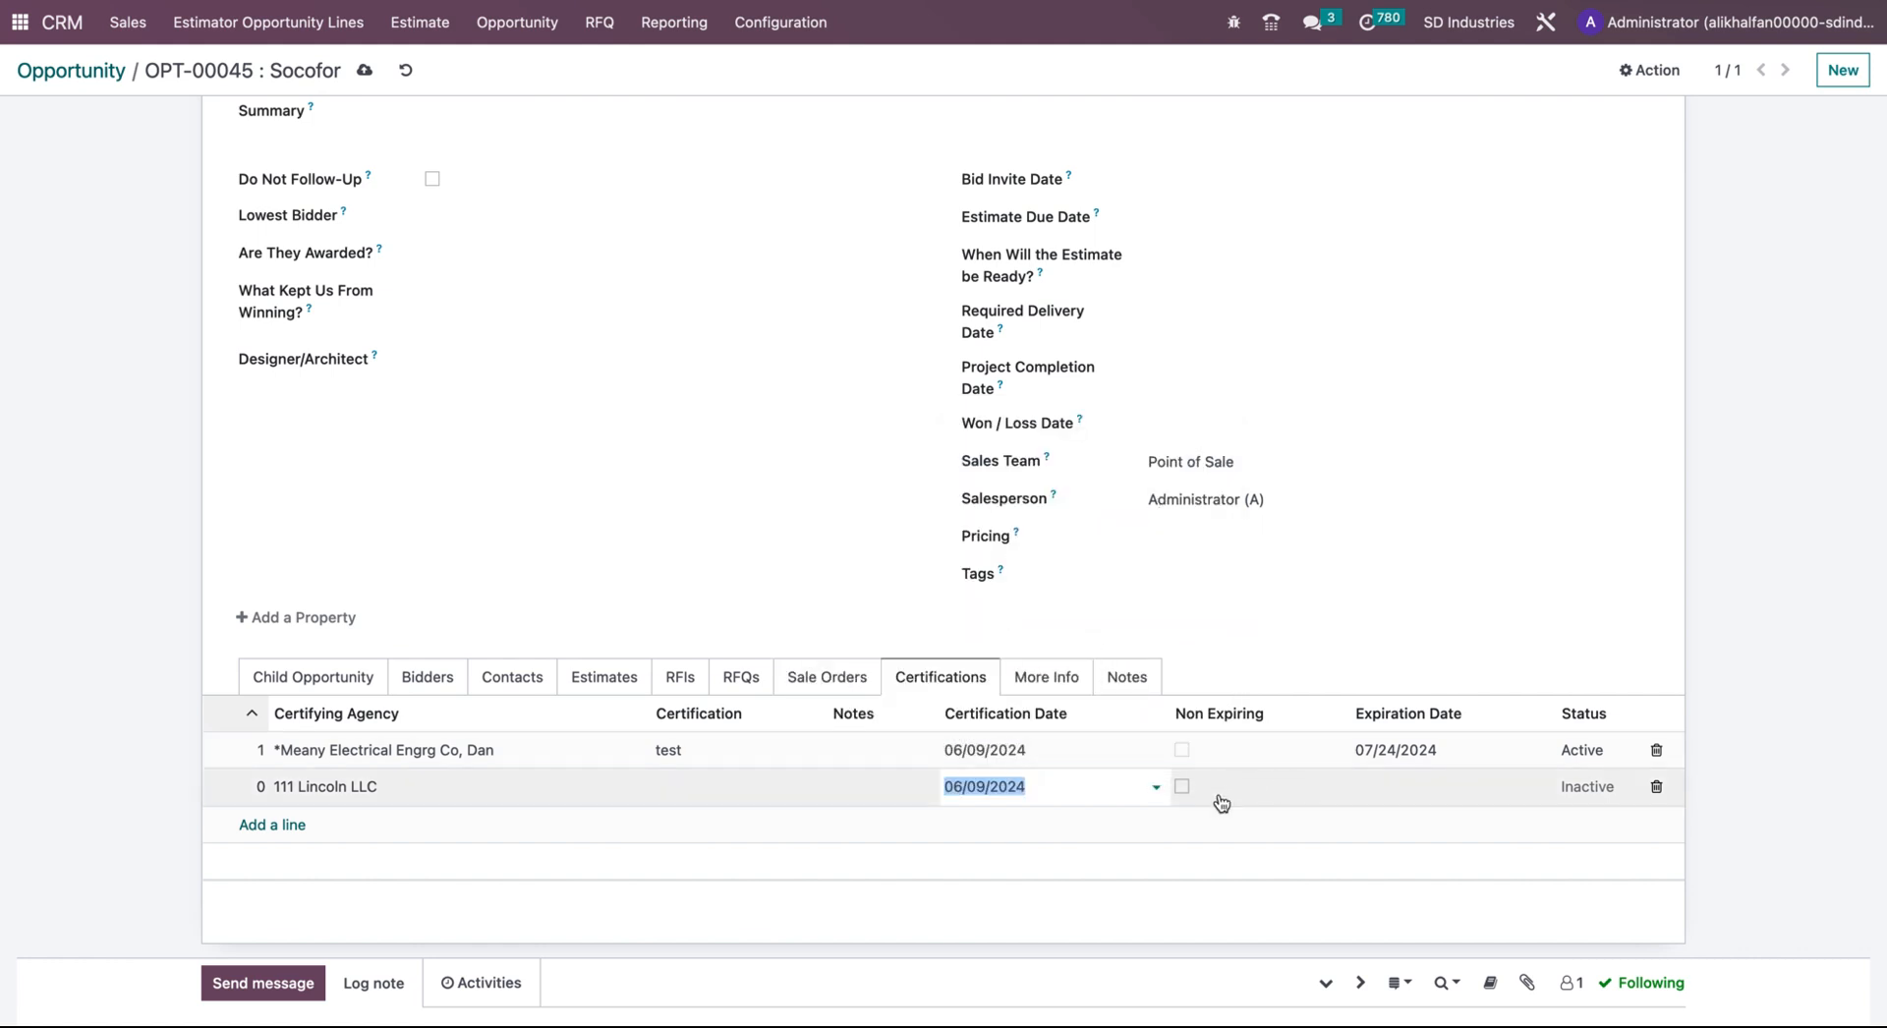
{"action": "left_click", "coordinate": [1415, 795]}
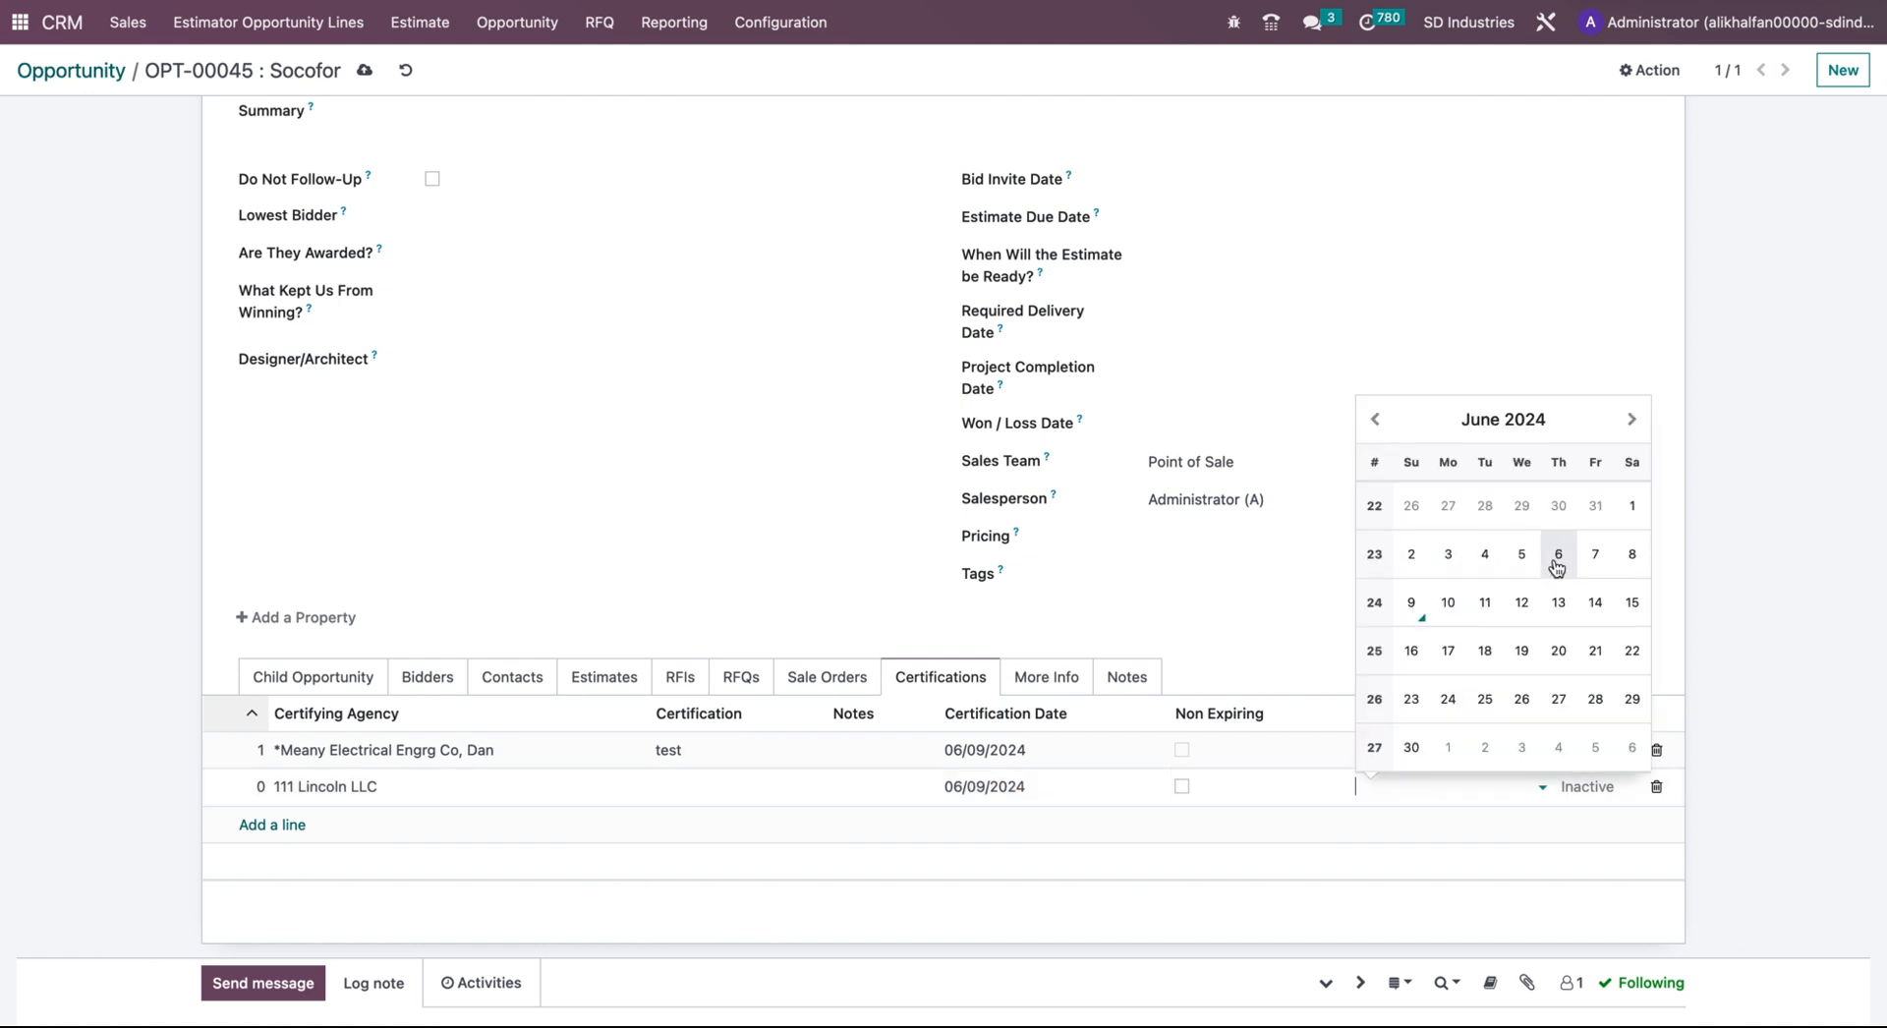
- Set the 111 Lincoln LLC line's certification date to 05/07/2024 and its expiration date to 06/05/2024
{"action": "left_click", "coordinate": [1018, 794]}
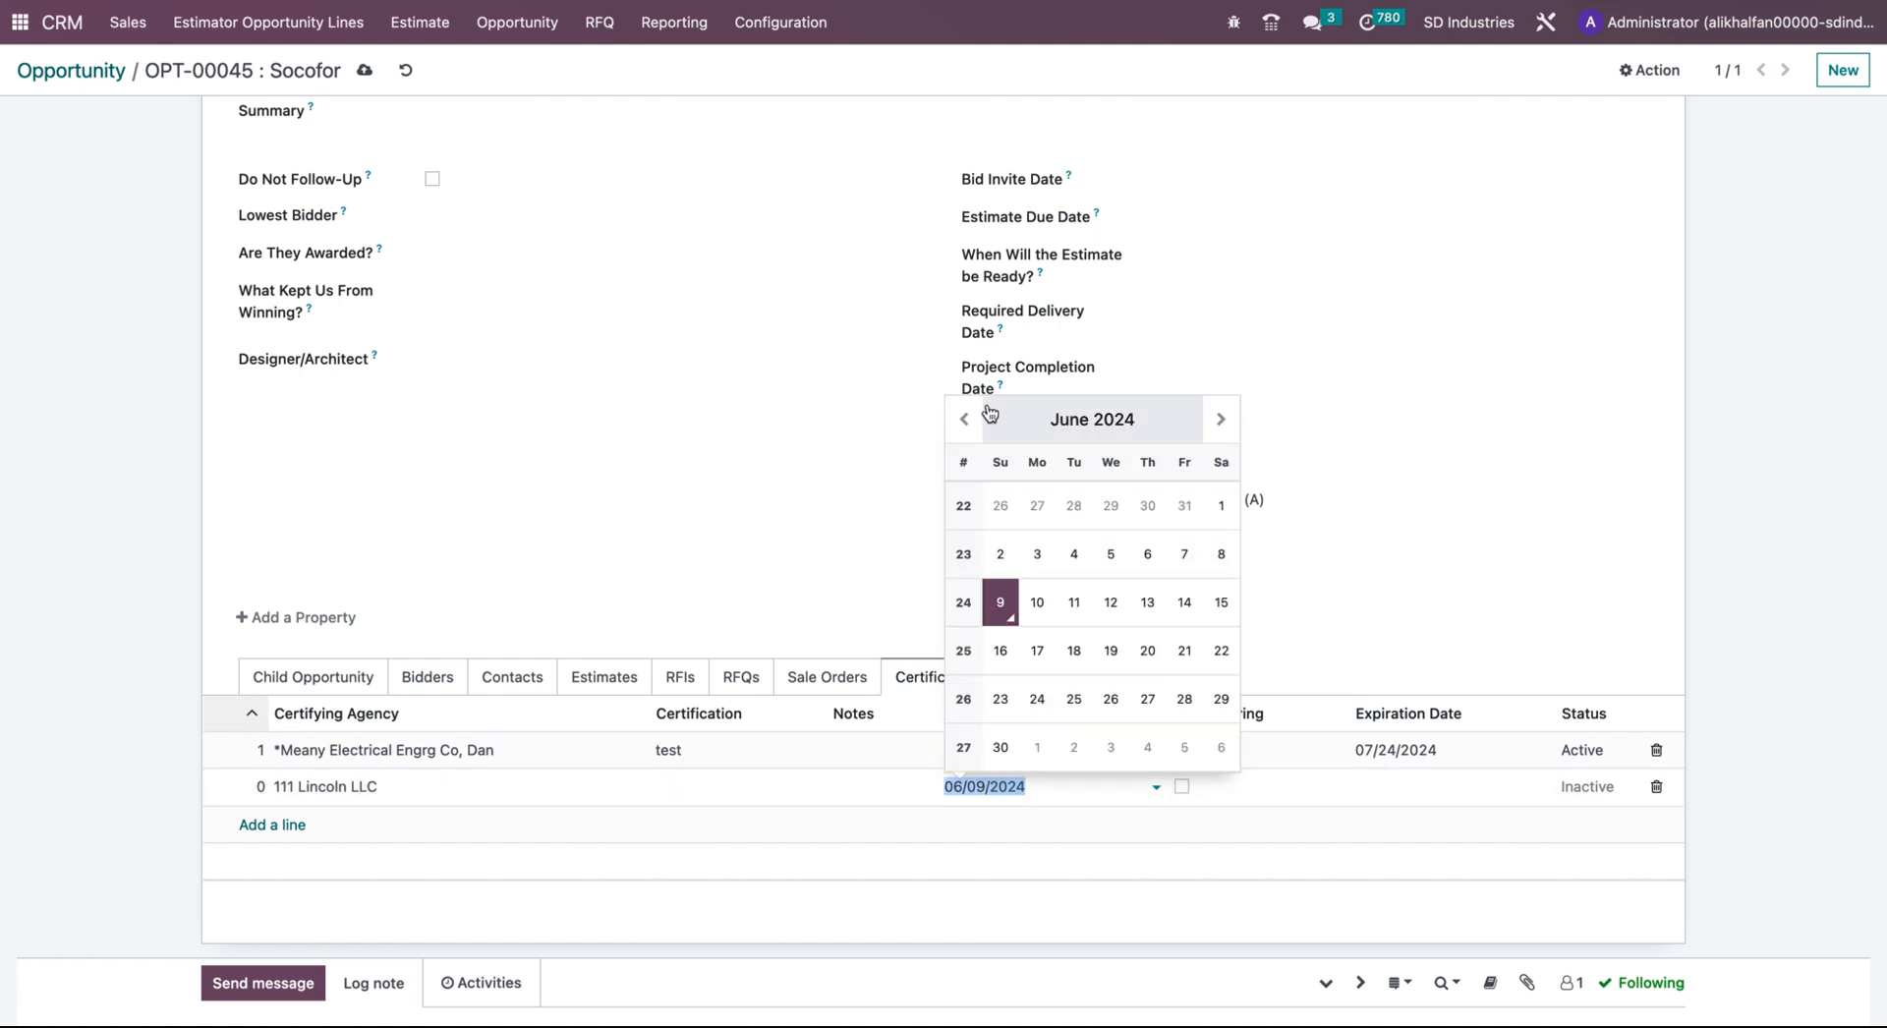
{"action": "left_click", "coordinate": [966, 423]}
{"action": "left_click", "coordinate": [1071, 555]}
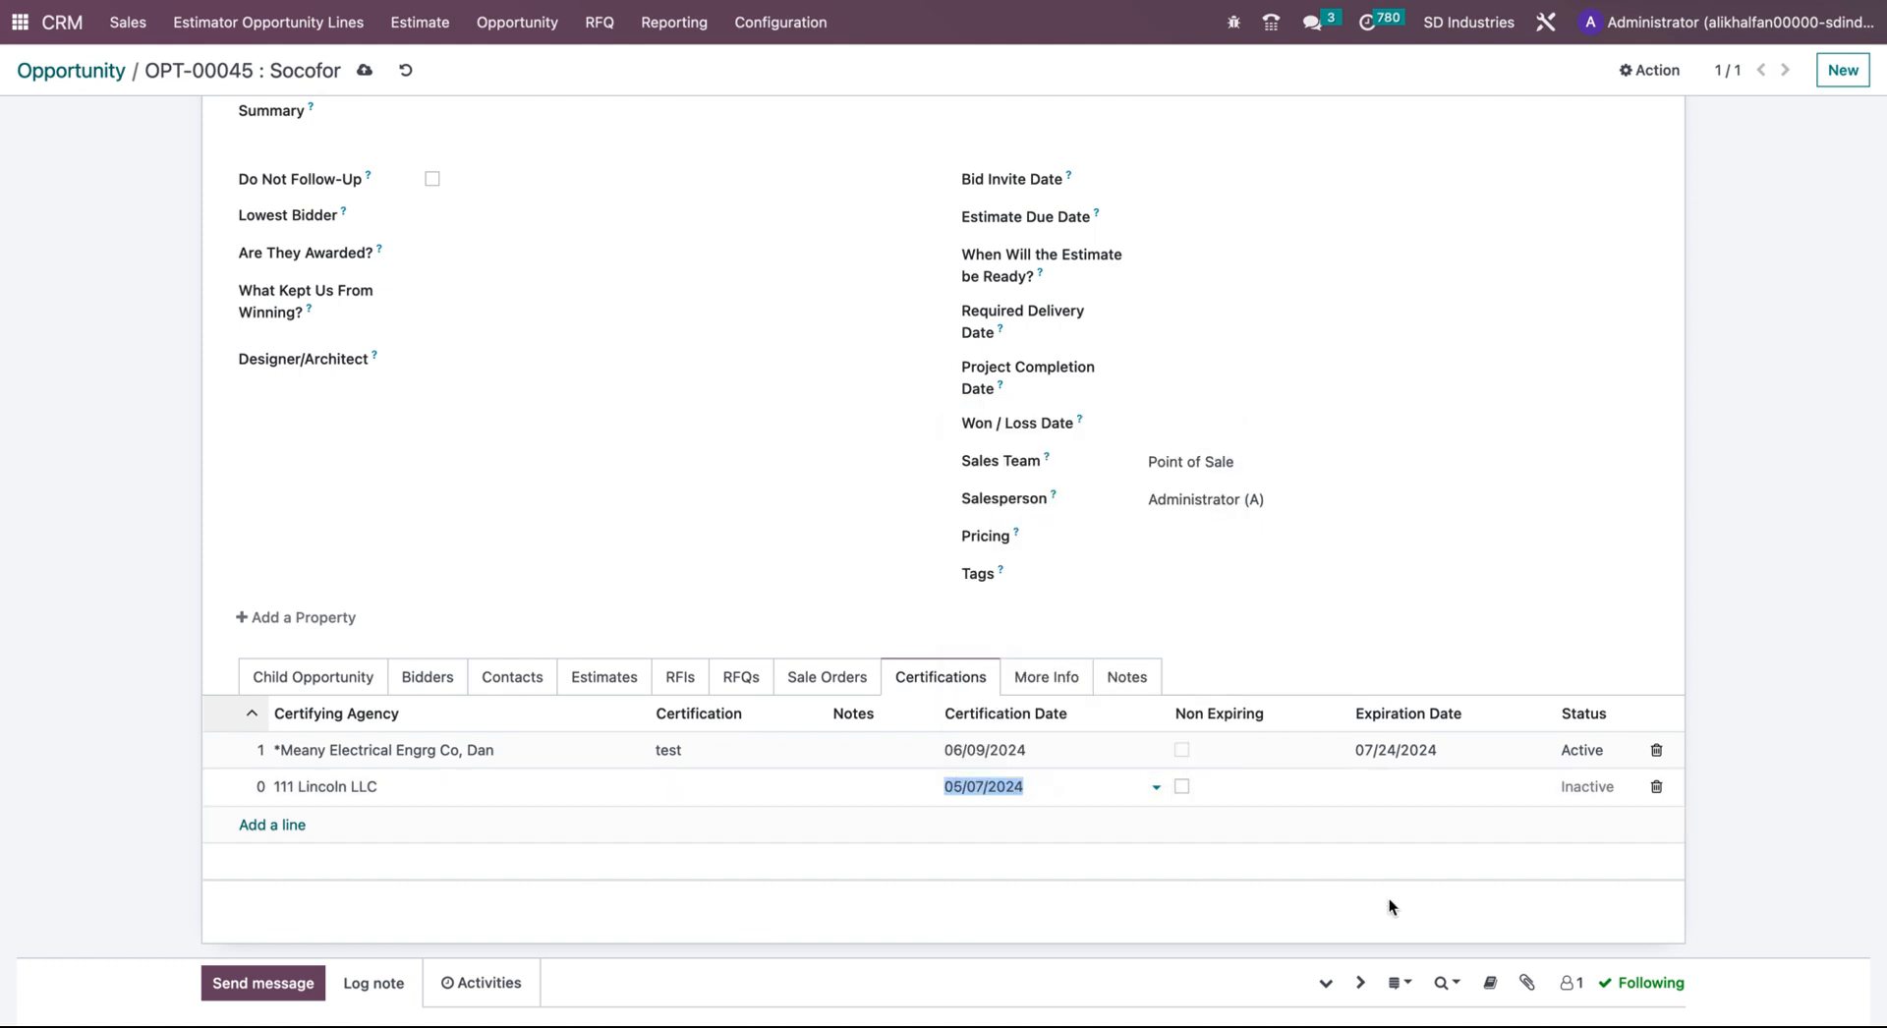
{"action": "left_click", "coordinate": [1445, 791]}
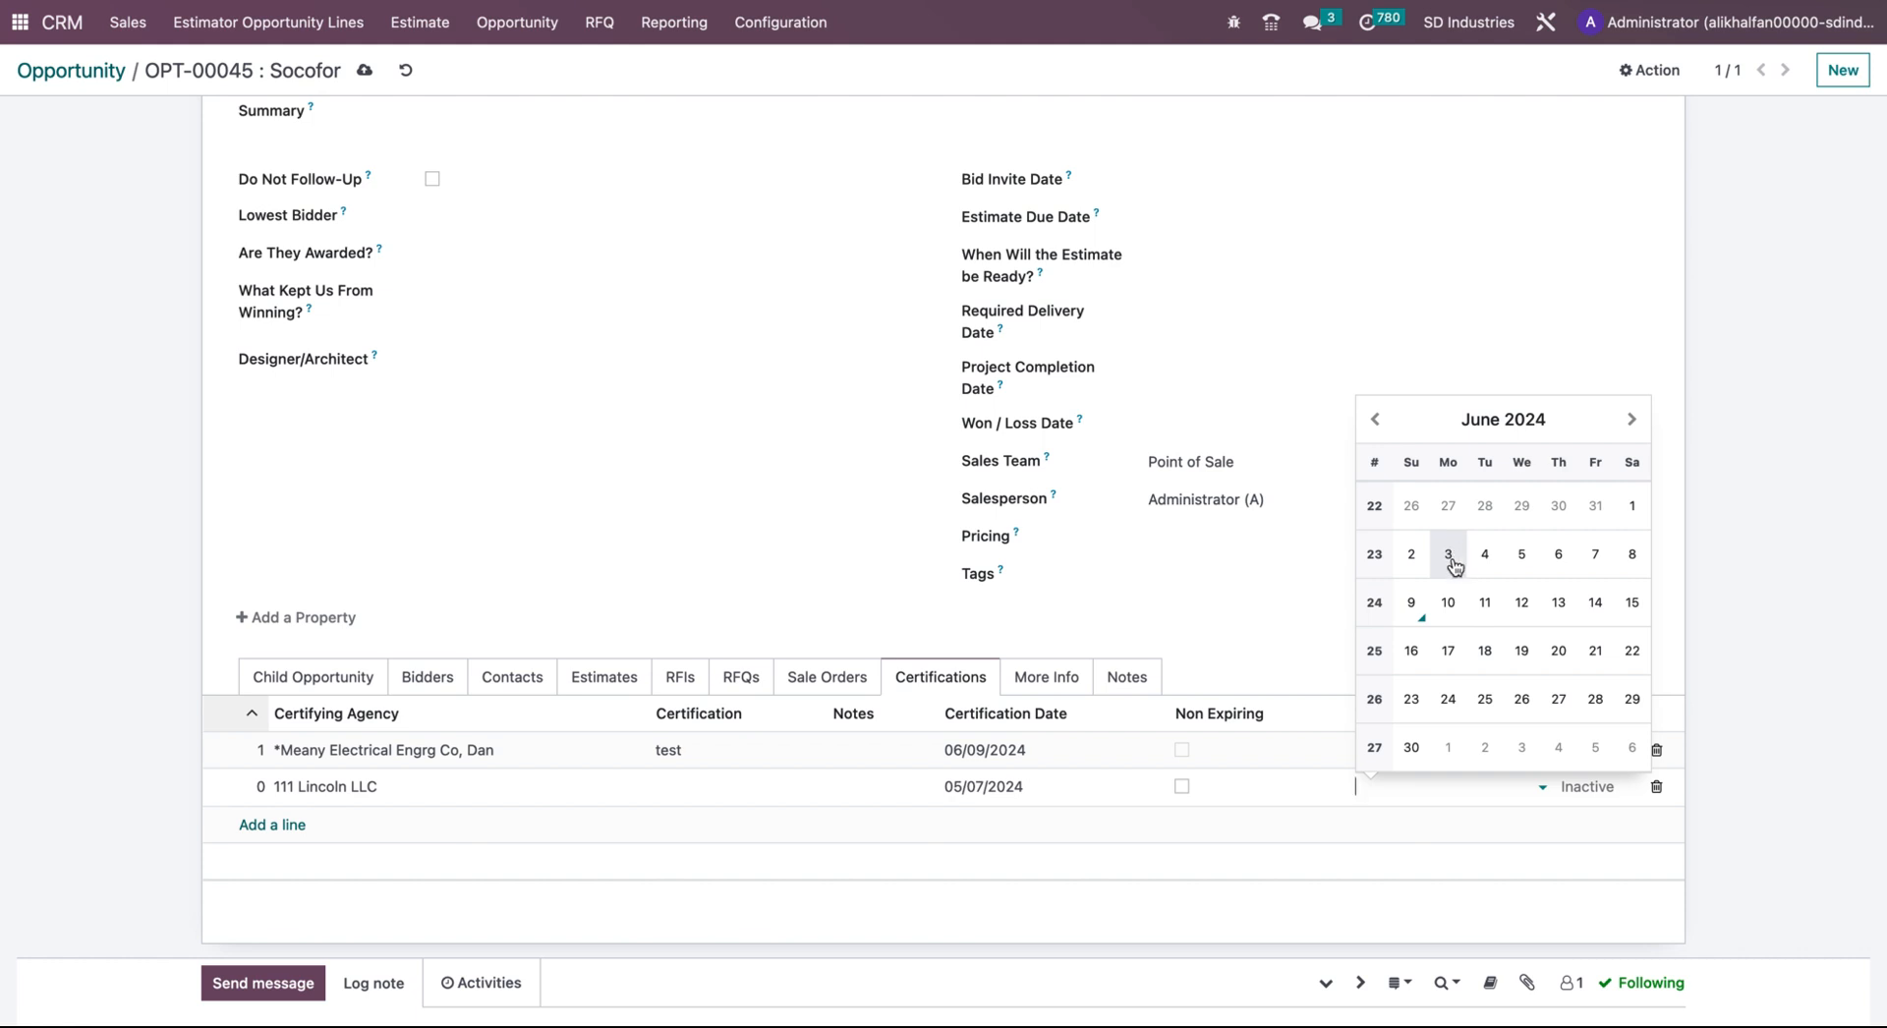
{"action": "left_click", "coordinate": [1522, 553]}
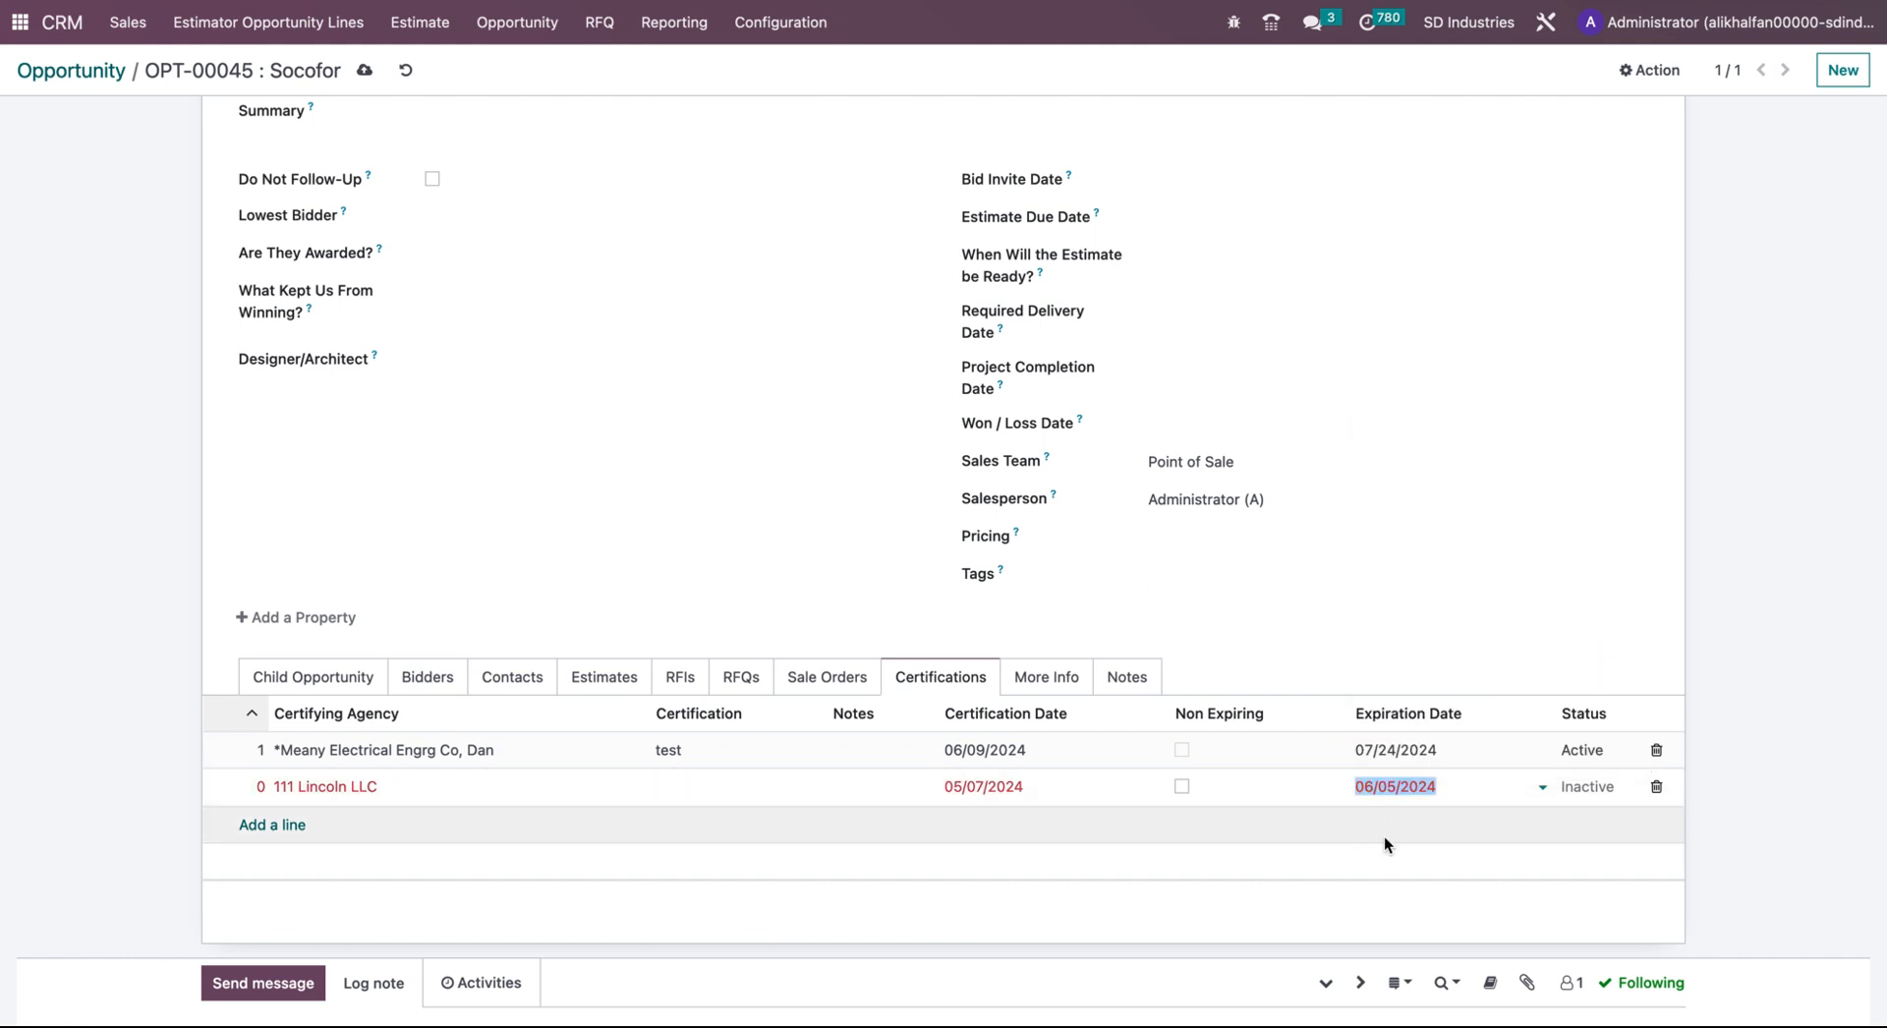
{"action": "left_click", "coordinate": [808, 902]}
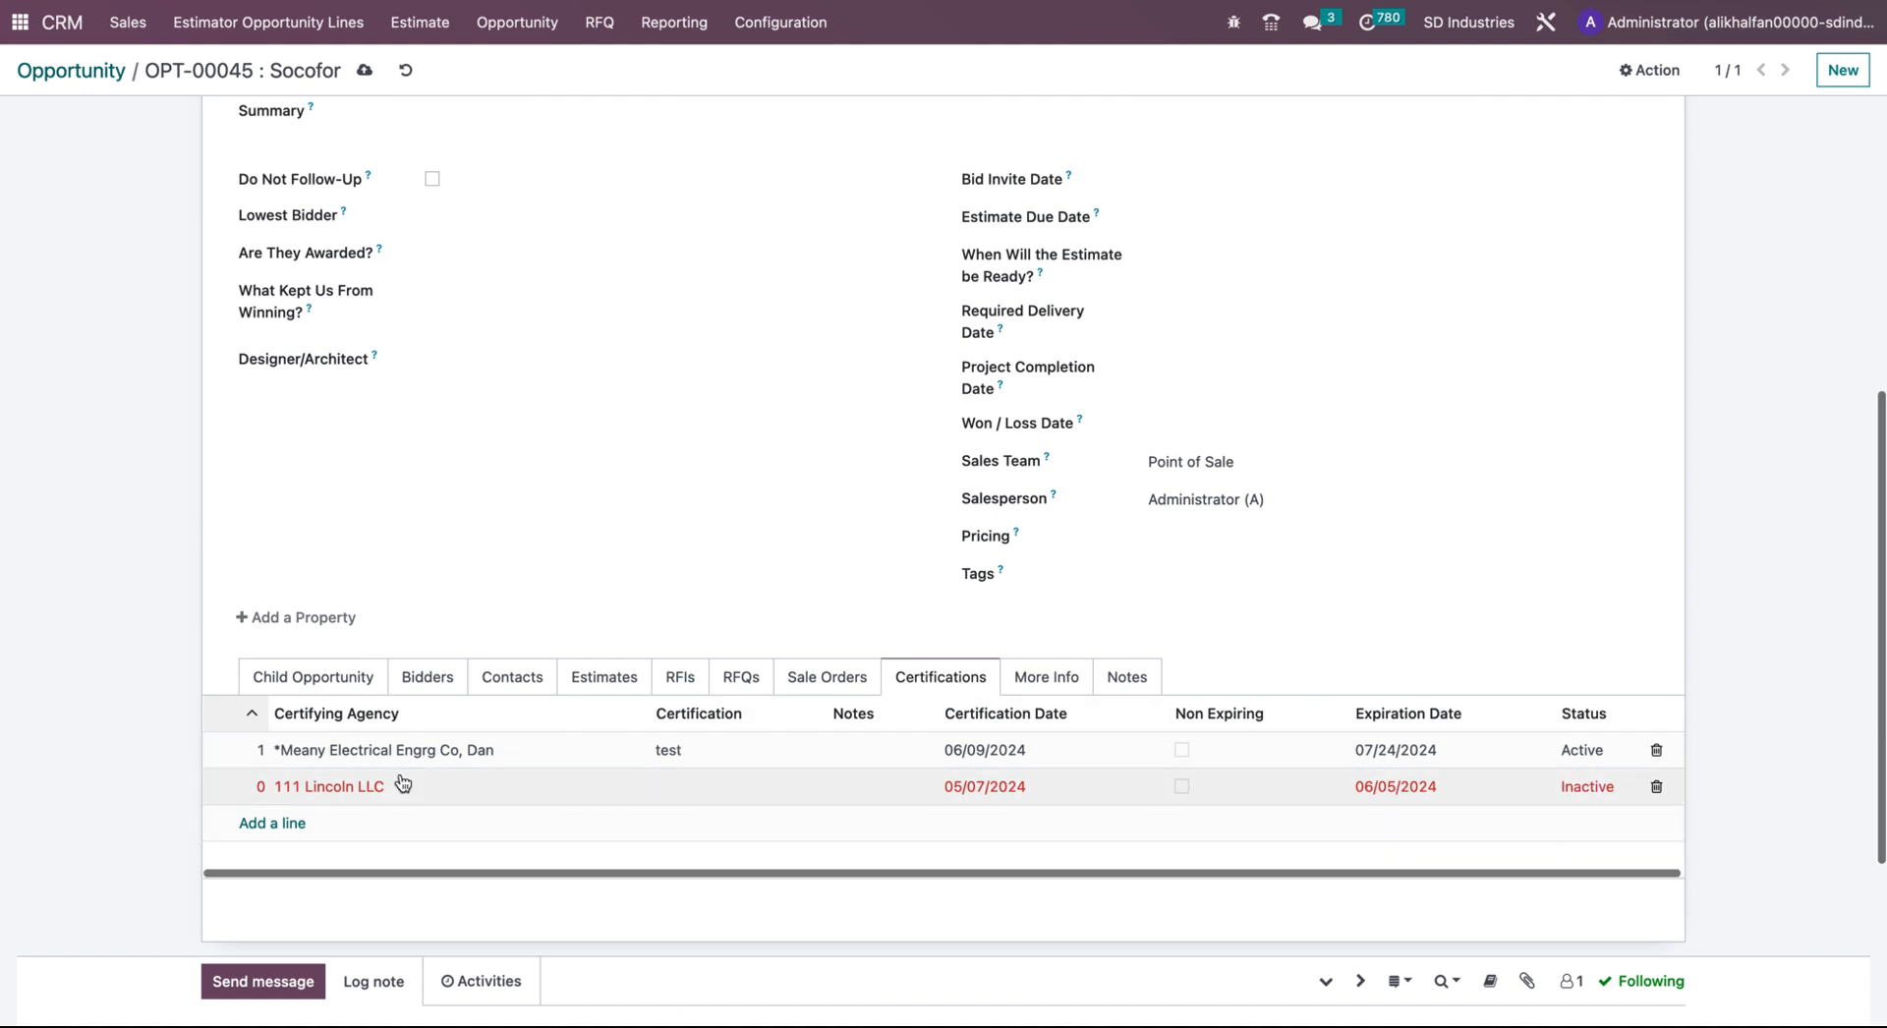
- Examine the opportunity's additional project information: project type, labor type, project location and total project cost
{"action": "left_click", "coordinate": [1036, 680]}
{"action": "scroll", "coordinate": [753, 846], "scroll_direction": "down", "scroll_amount": 3}
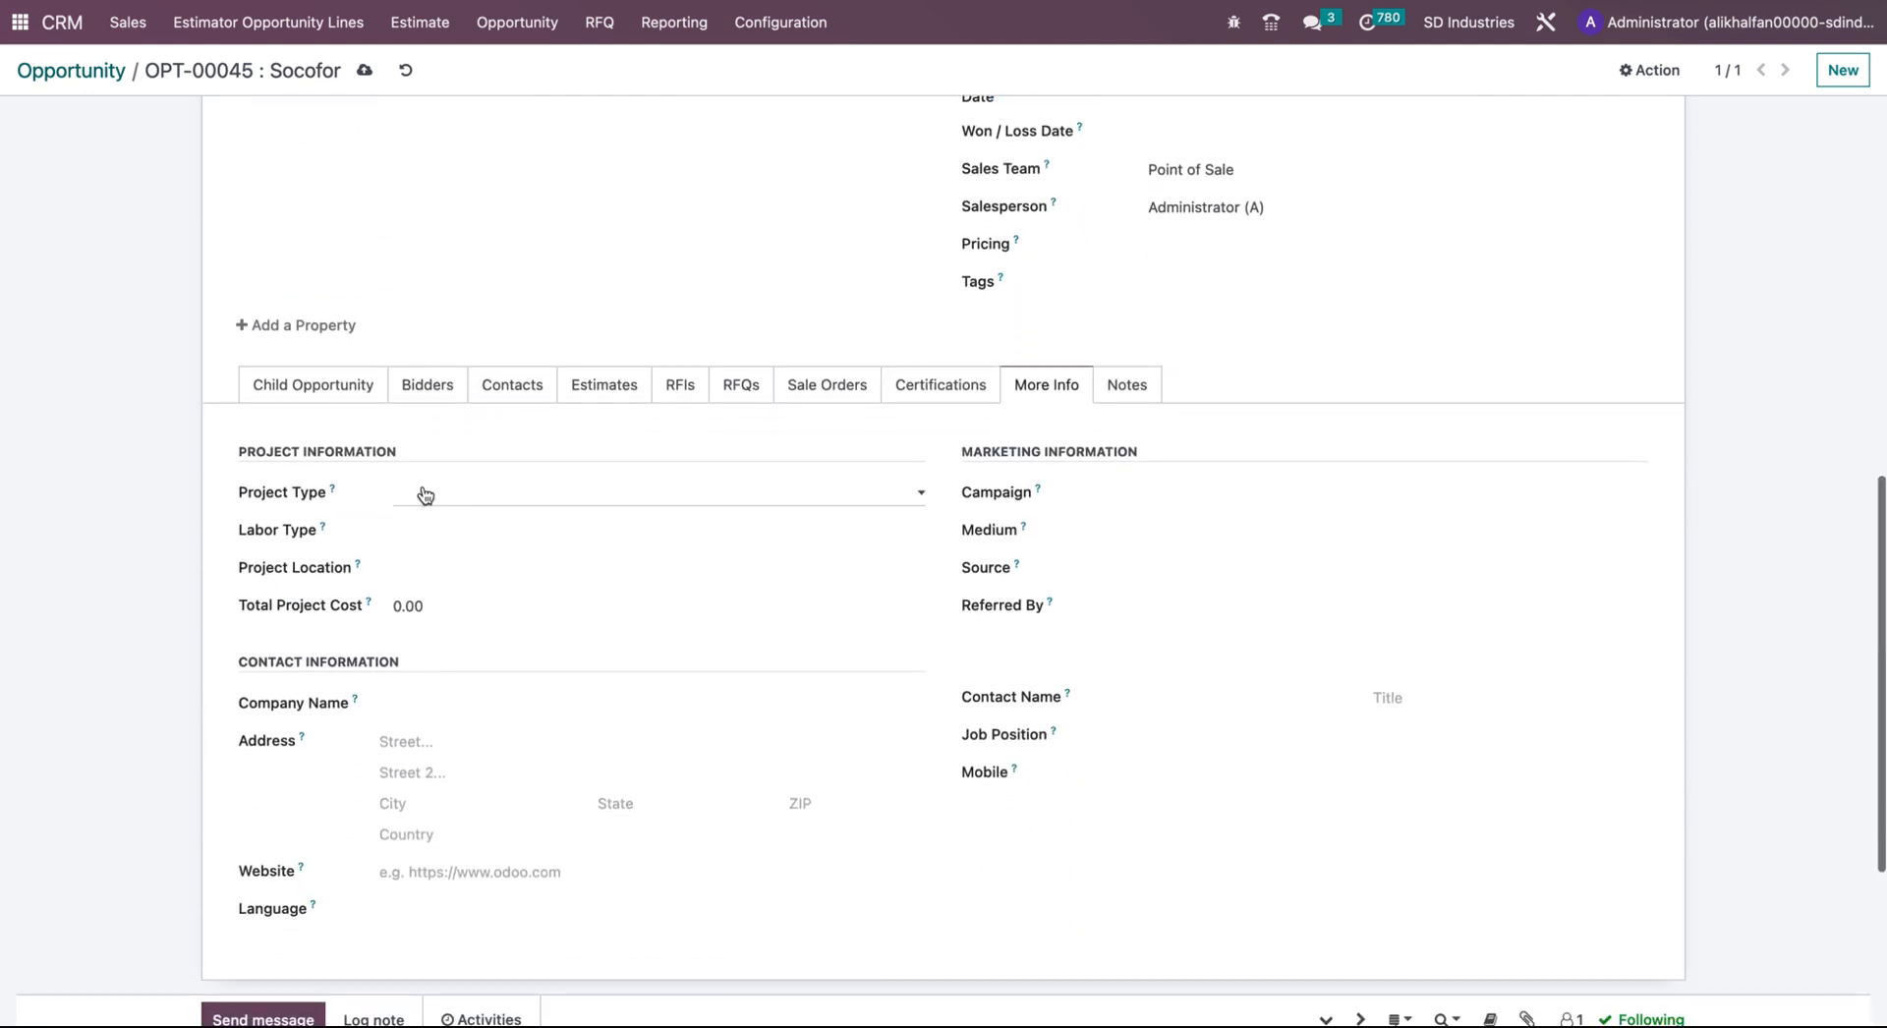
{"action": "left_click", "coordinate": [476, 501]}
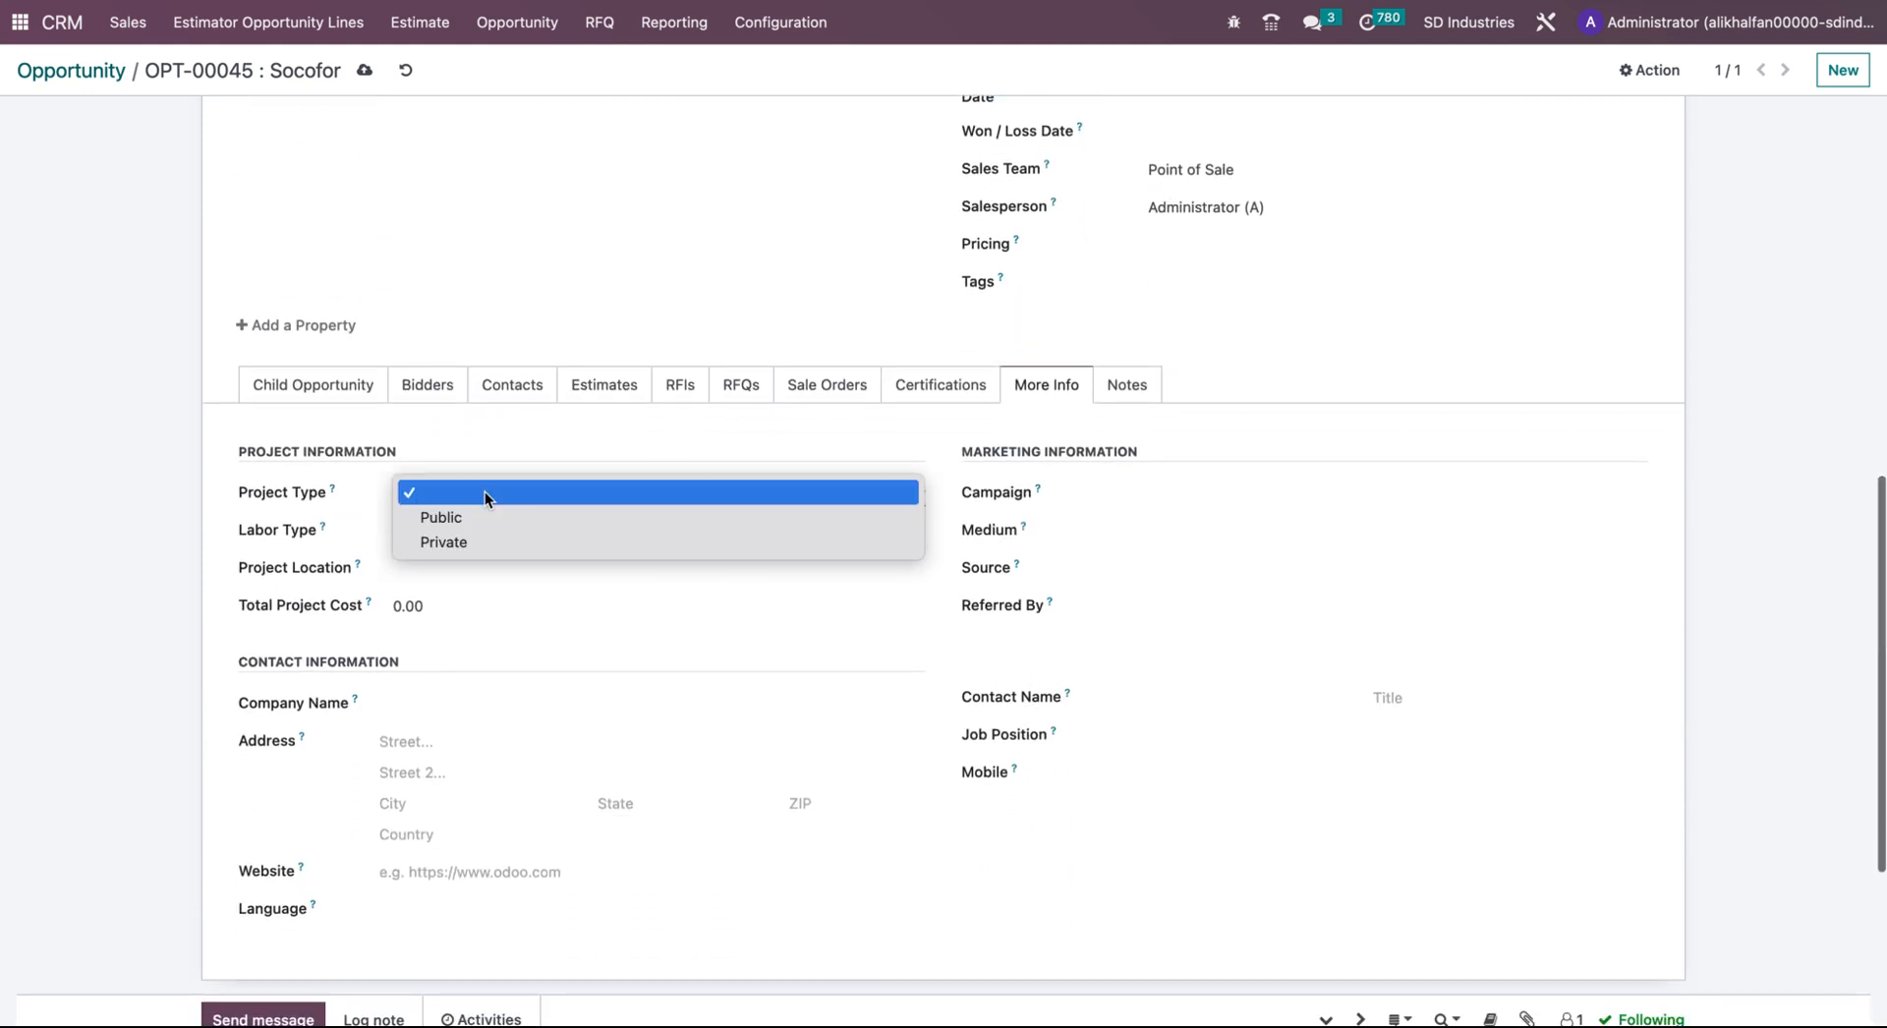
{"action": "left_click", "coordinate": [552, 488]}
{"action": "left_click", "coordinate": [520, 529]}
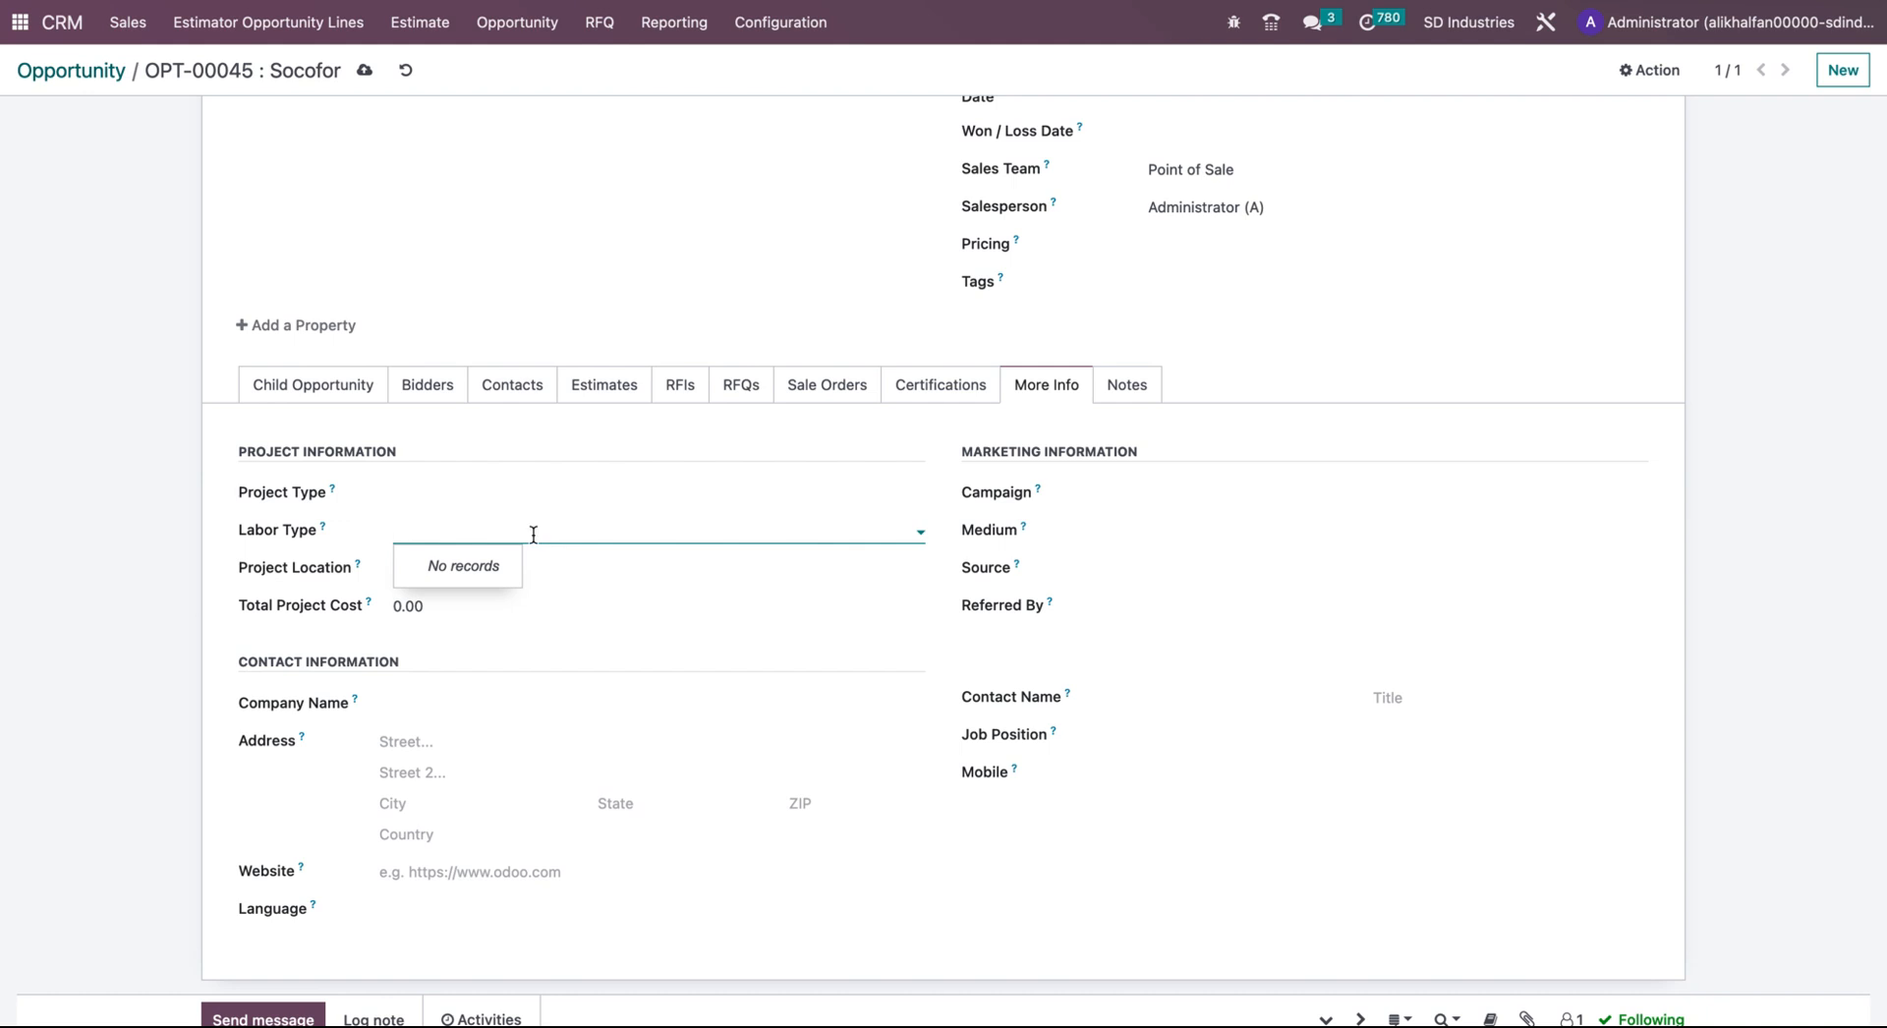
{"action": "left_click", "coordinate": [570, 573]}
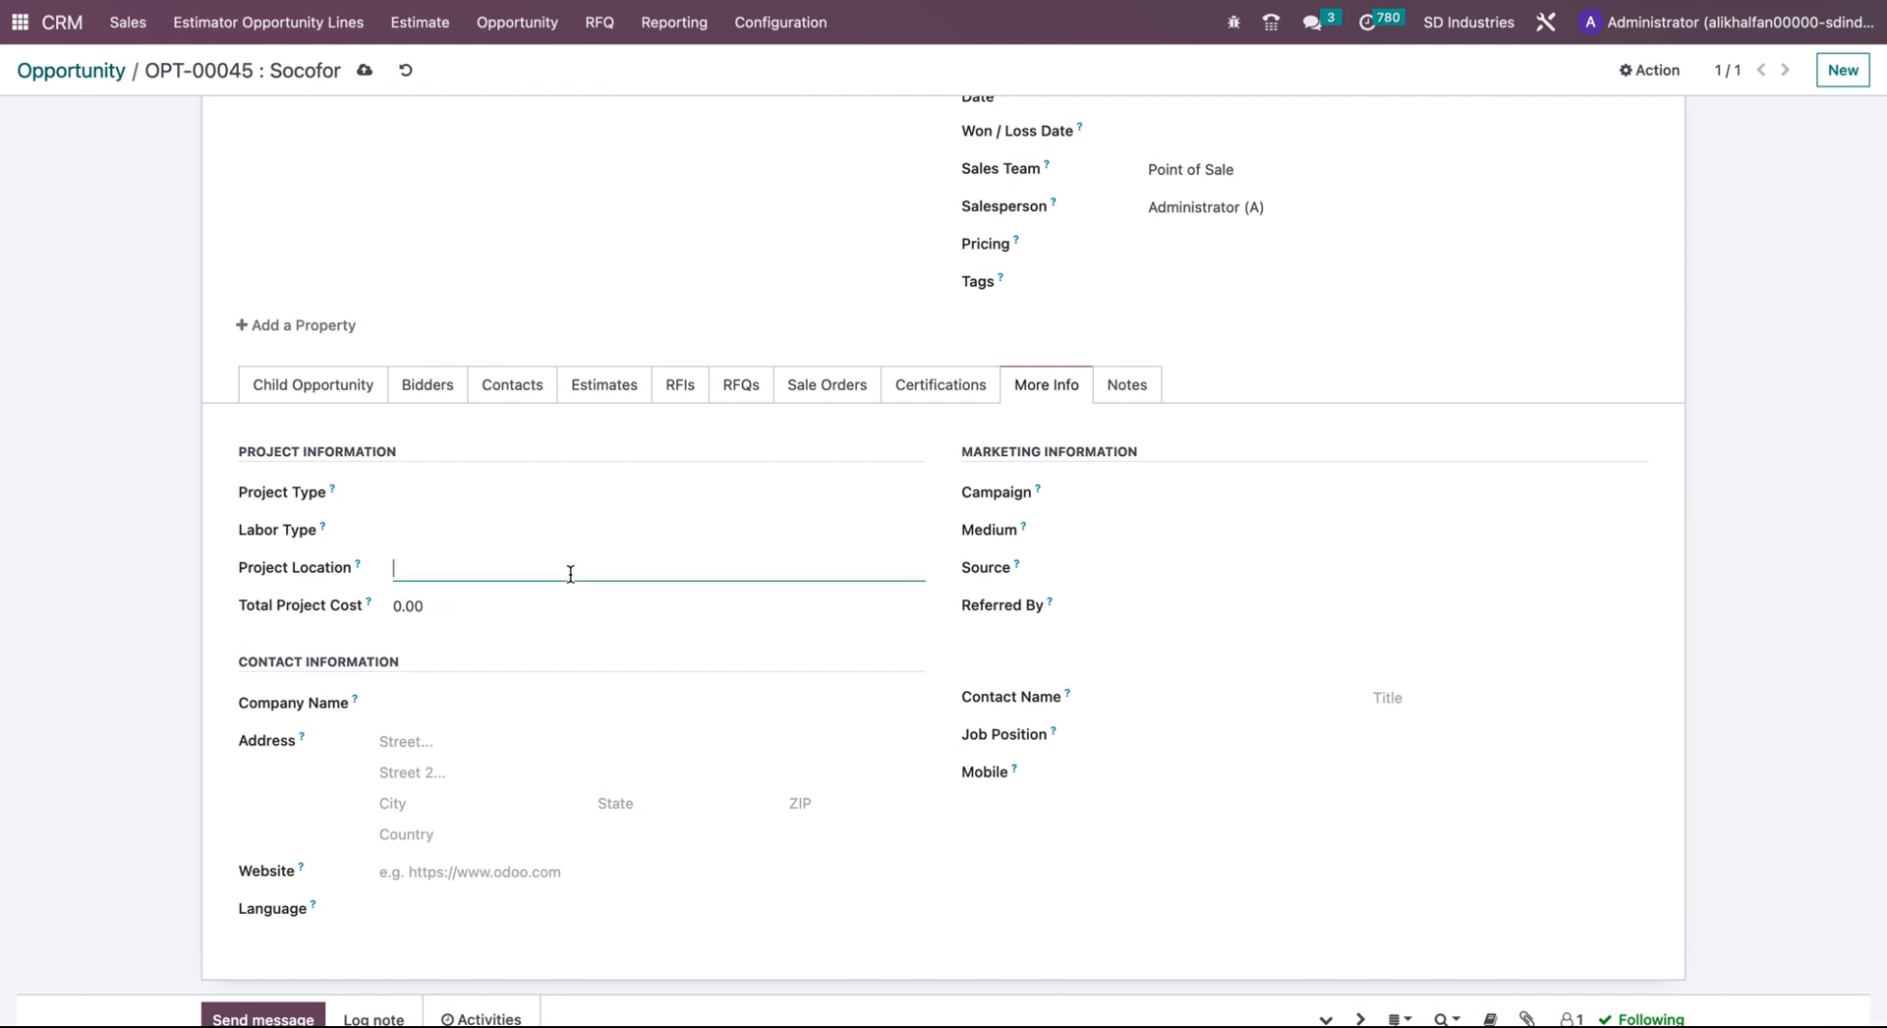
{"action": "left_click", "coordinate": [553, 602]}
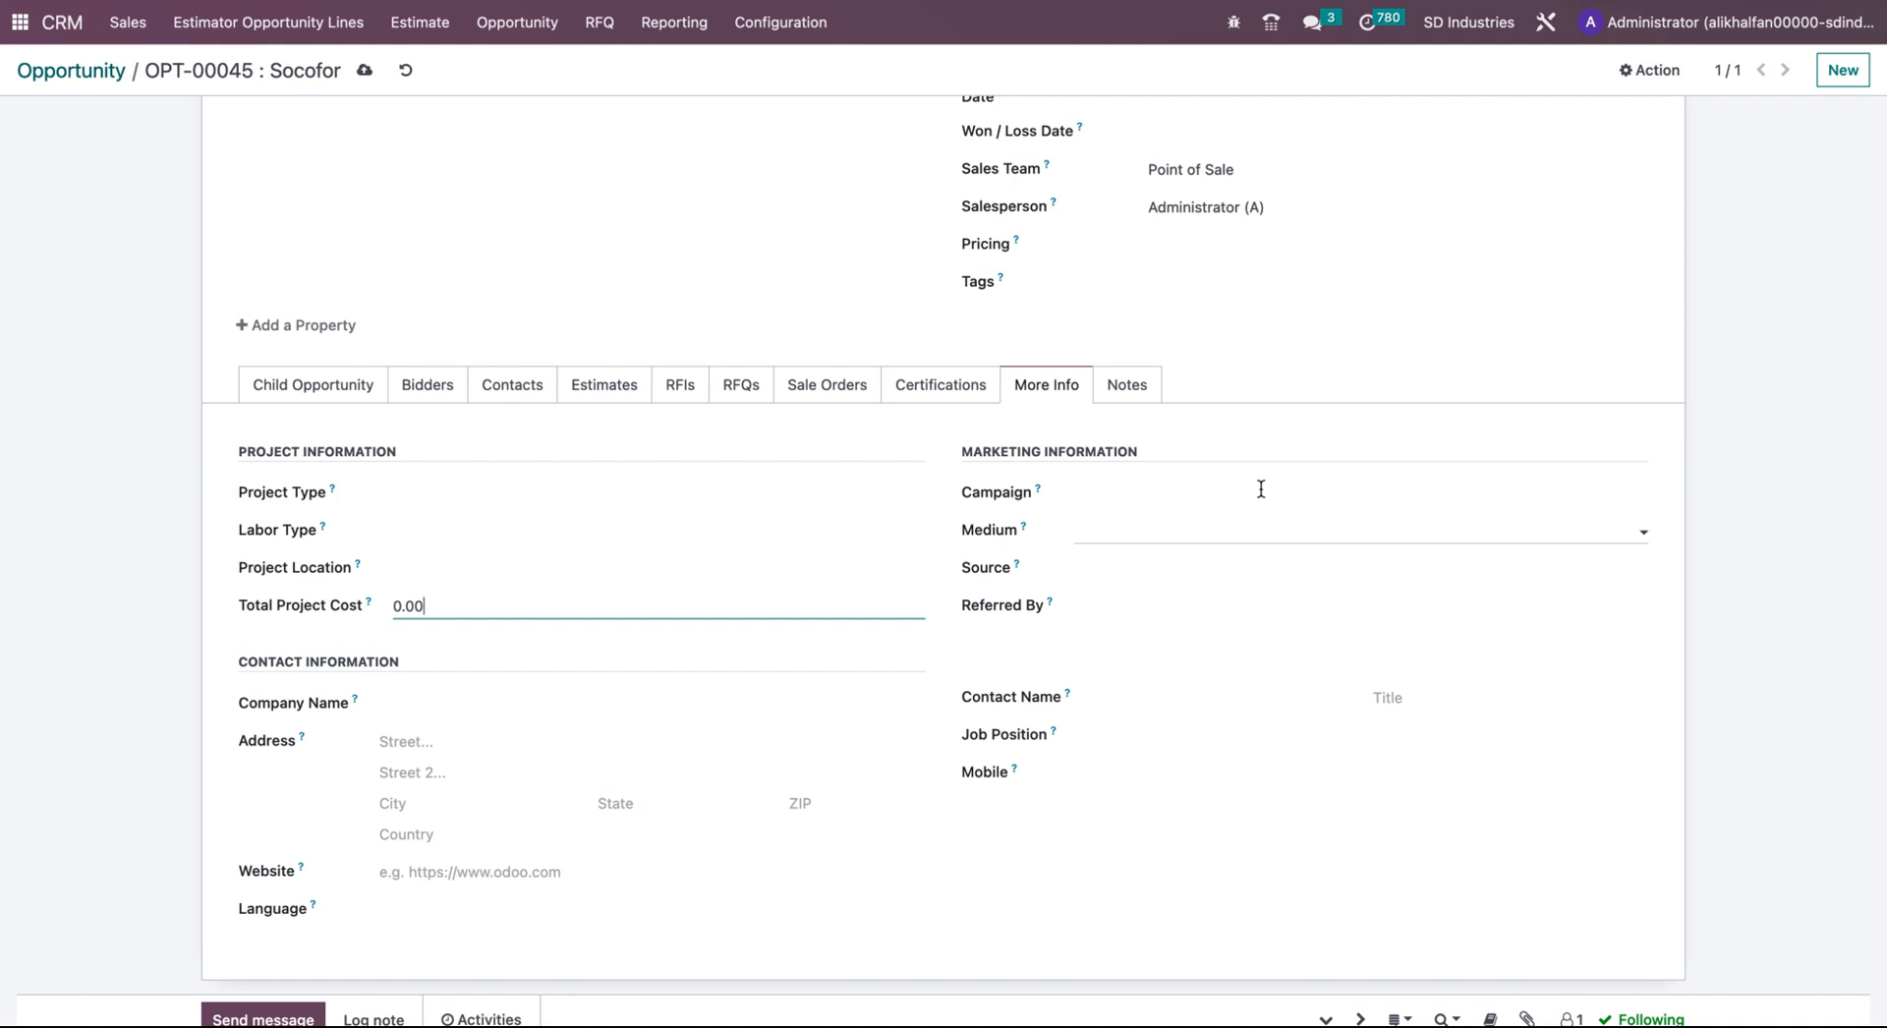
- Set the marketing campaign to Job Campaign and look through the choices for medium, source and referred by
{"action": "left_click", "coordinate": [1192, 495]}
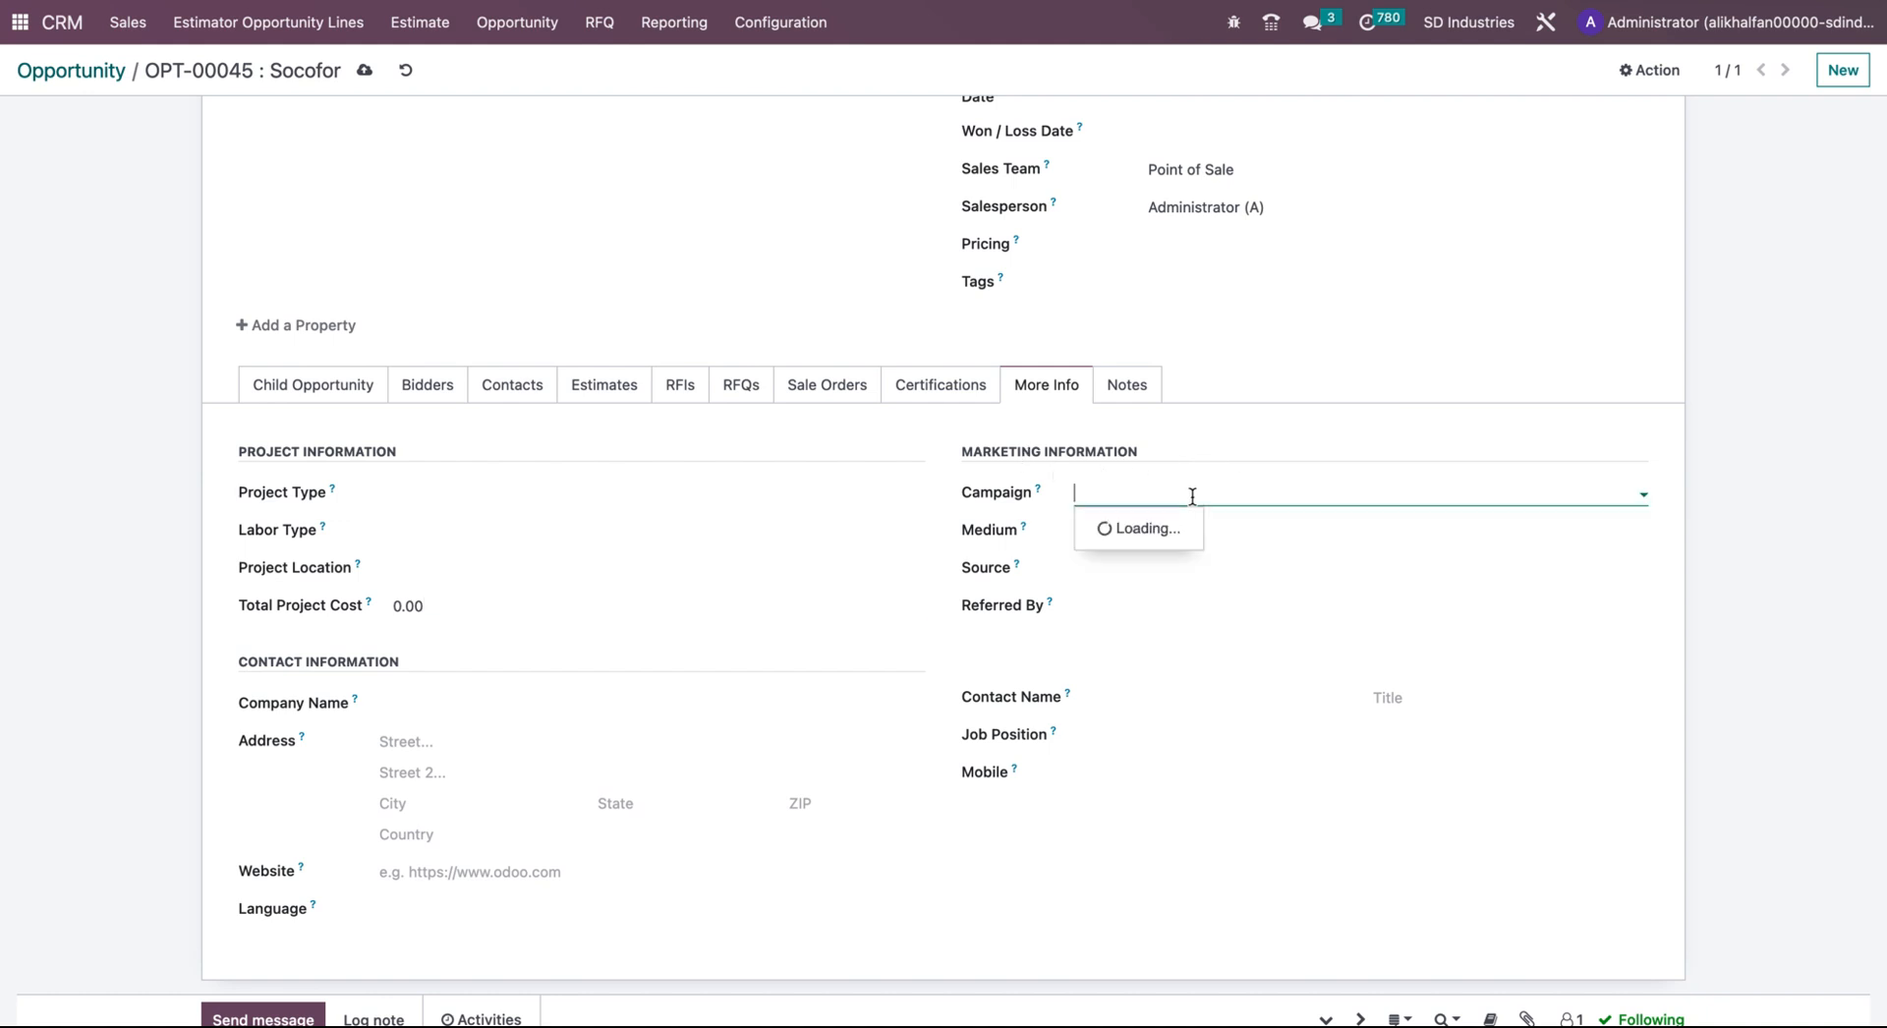
{"action": "left_click", "coordinate": [1156, 526]}
{"action": "left_click", "coordinate": [1161, 523]}
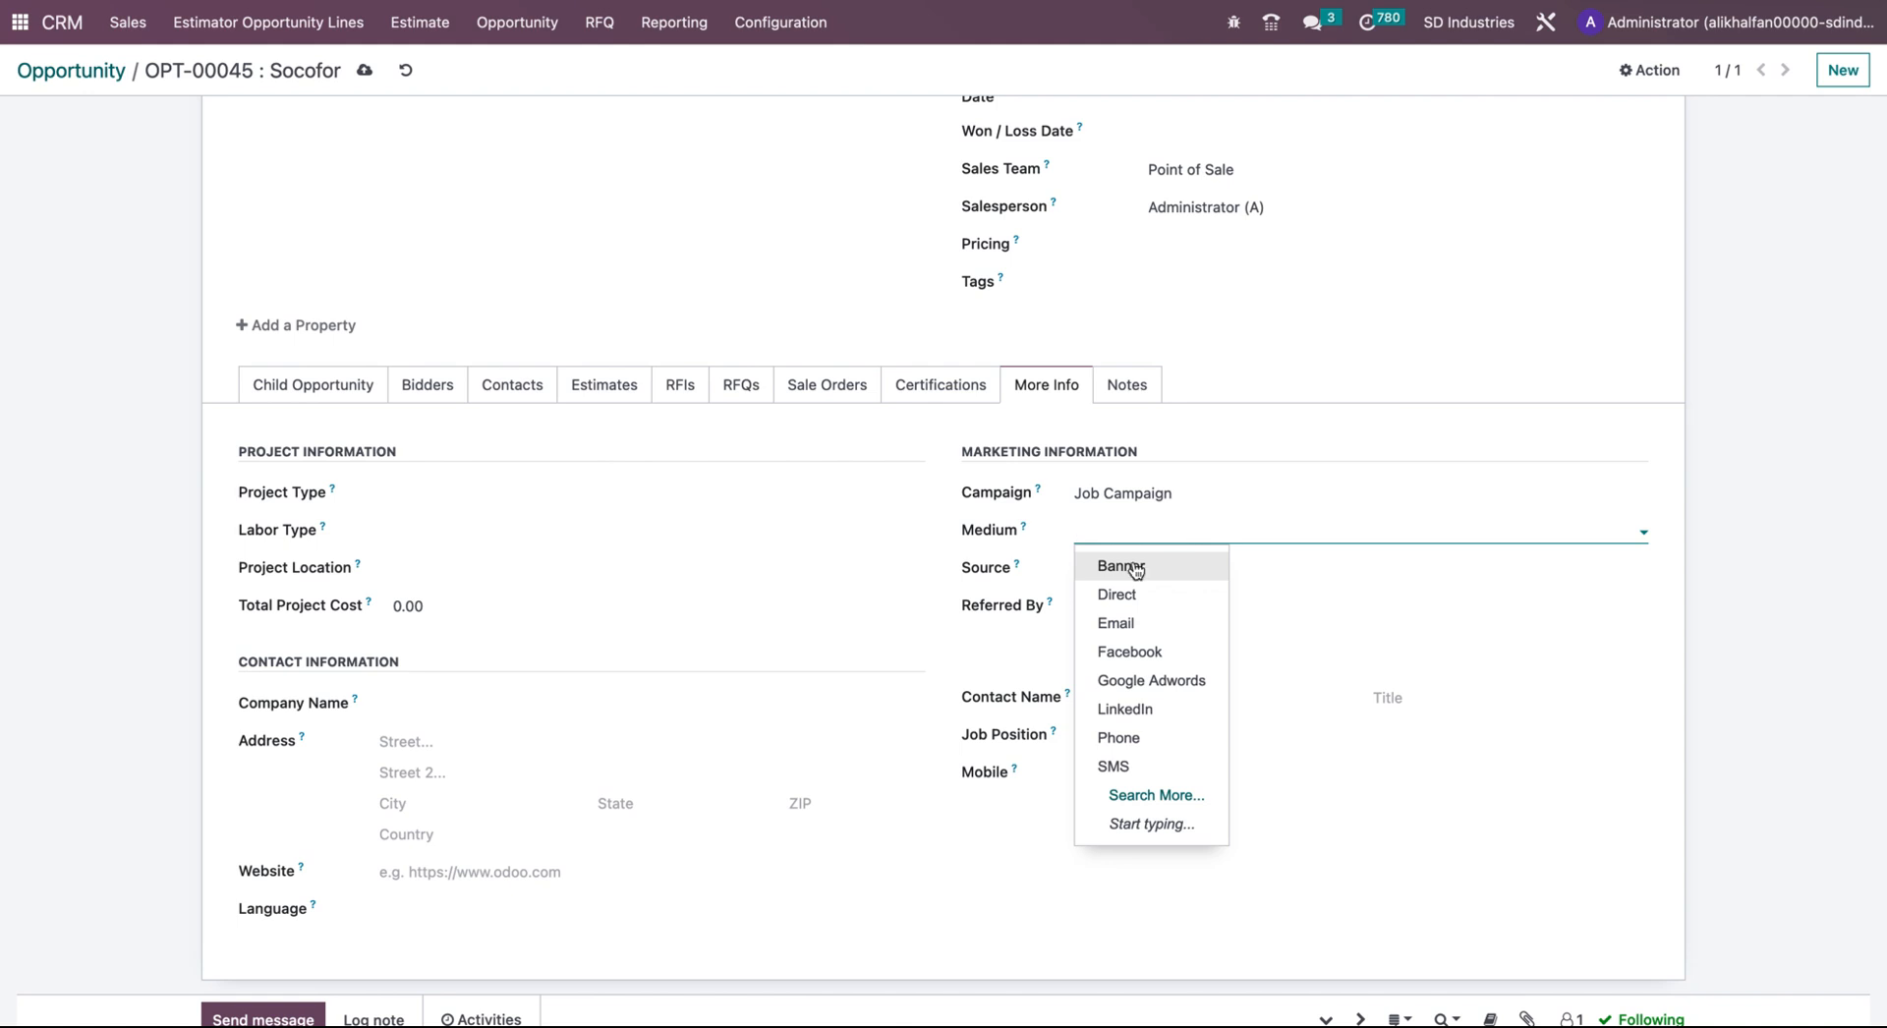
{"action": "left_click", "coordinate": [1217, 535]}
{"action": "left_click", "coordinate": [1184, 560]}
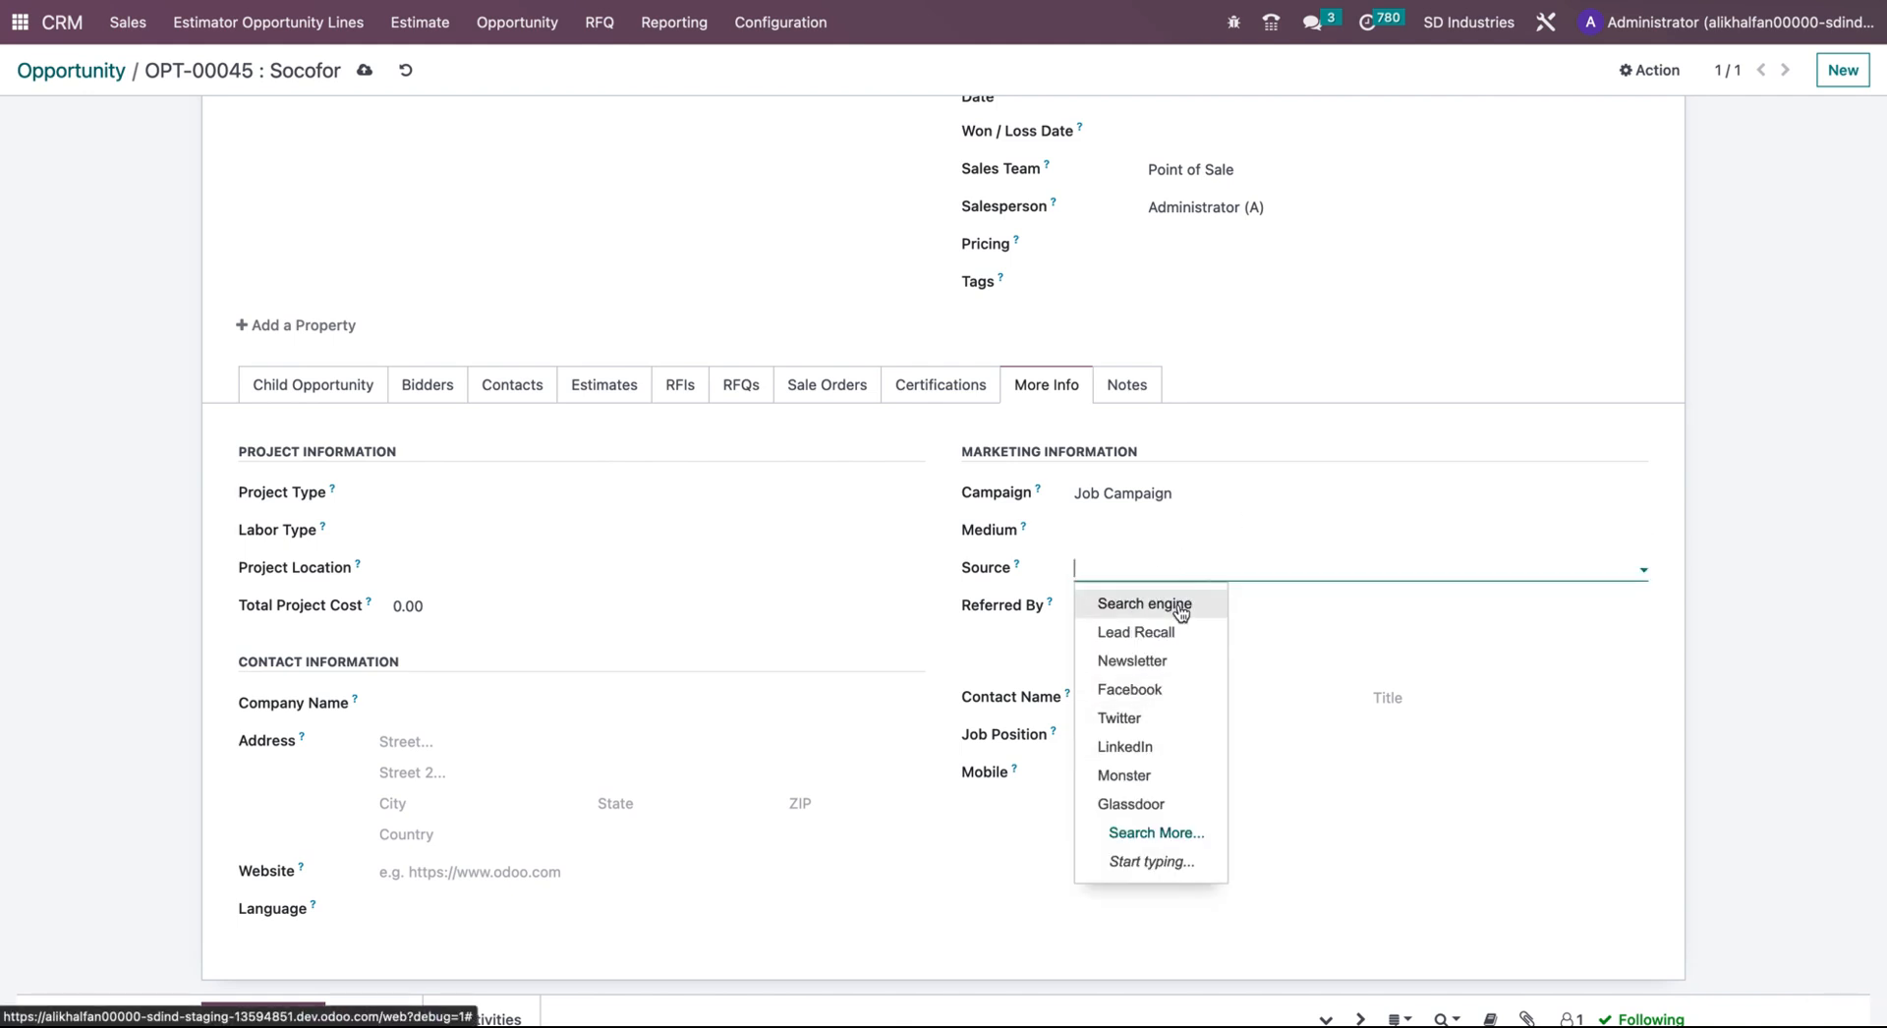
{"action": "left_click", "coordinate": [1163, 606]}
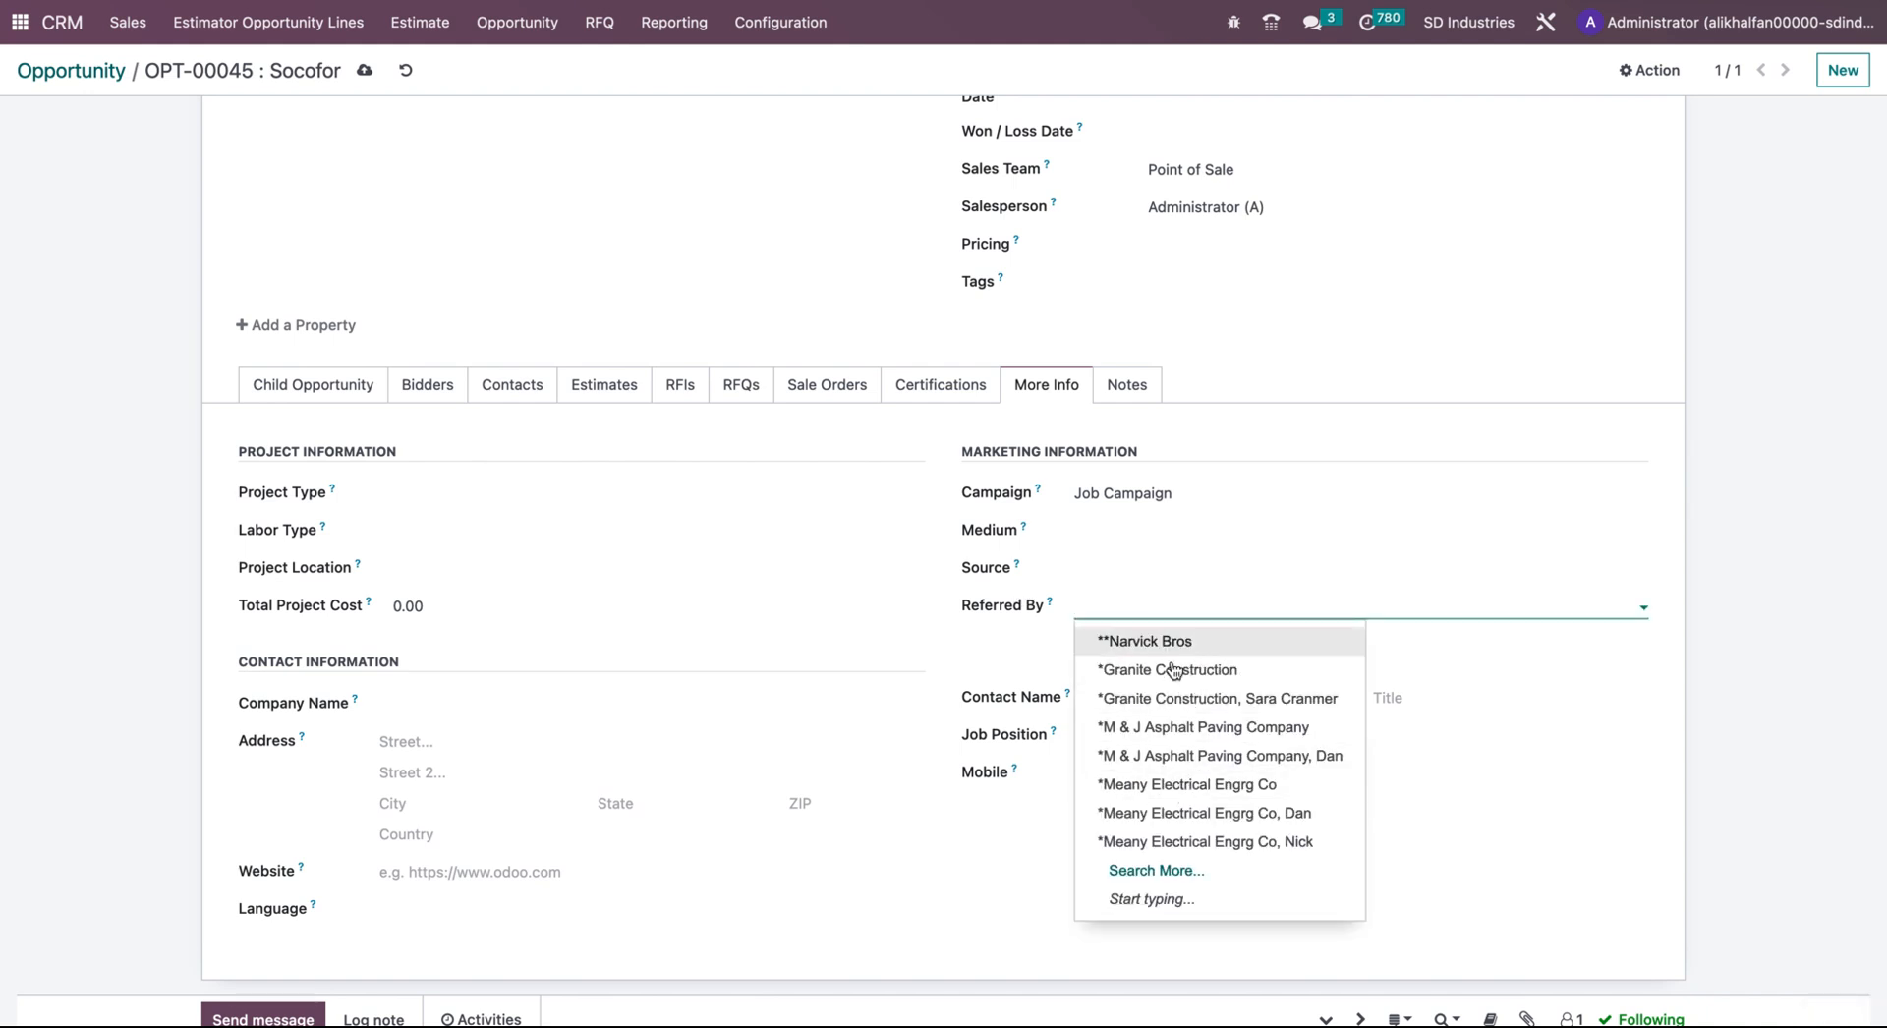
{"action": "left_click", "coordinate": [1036, 651]}
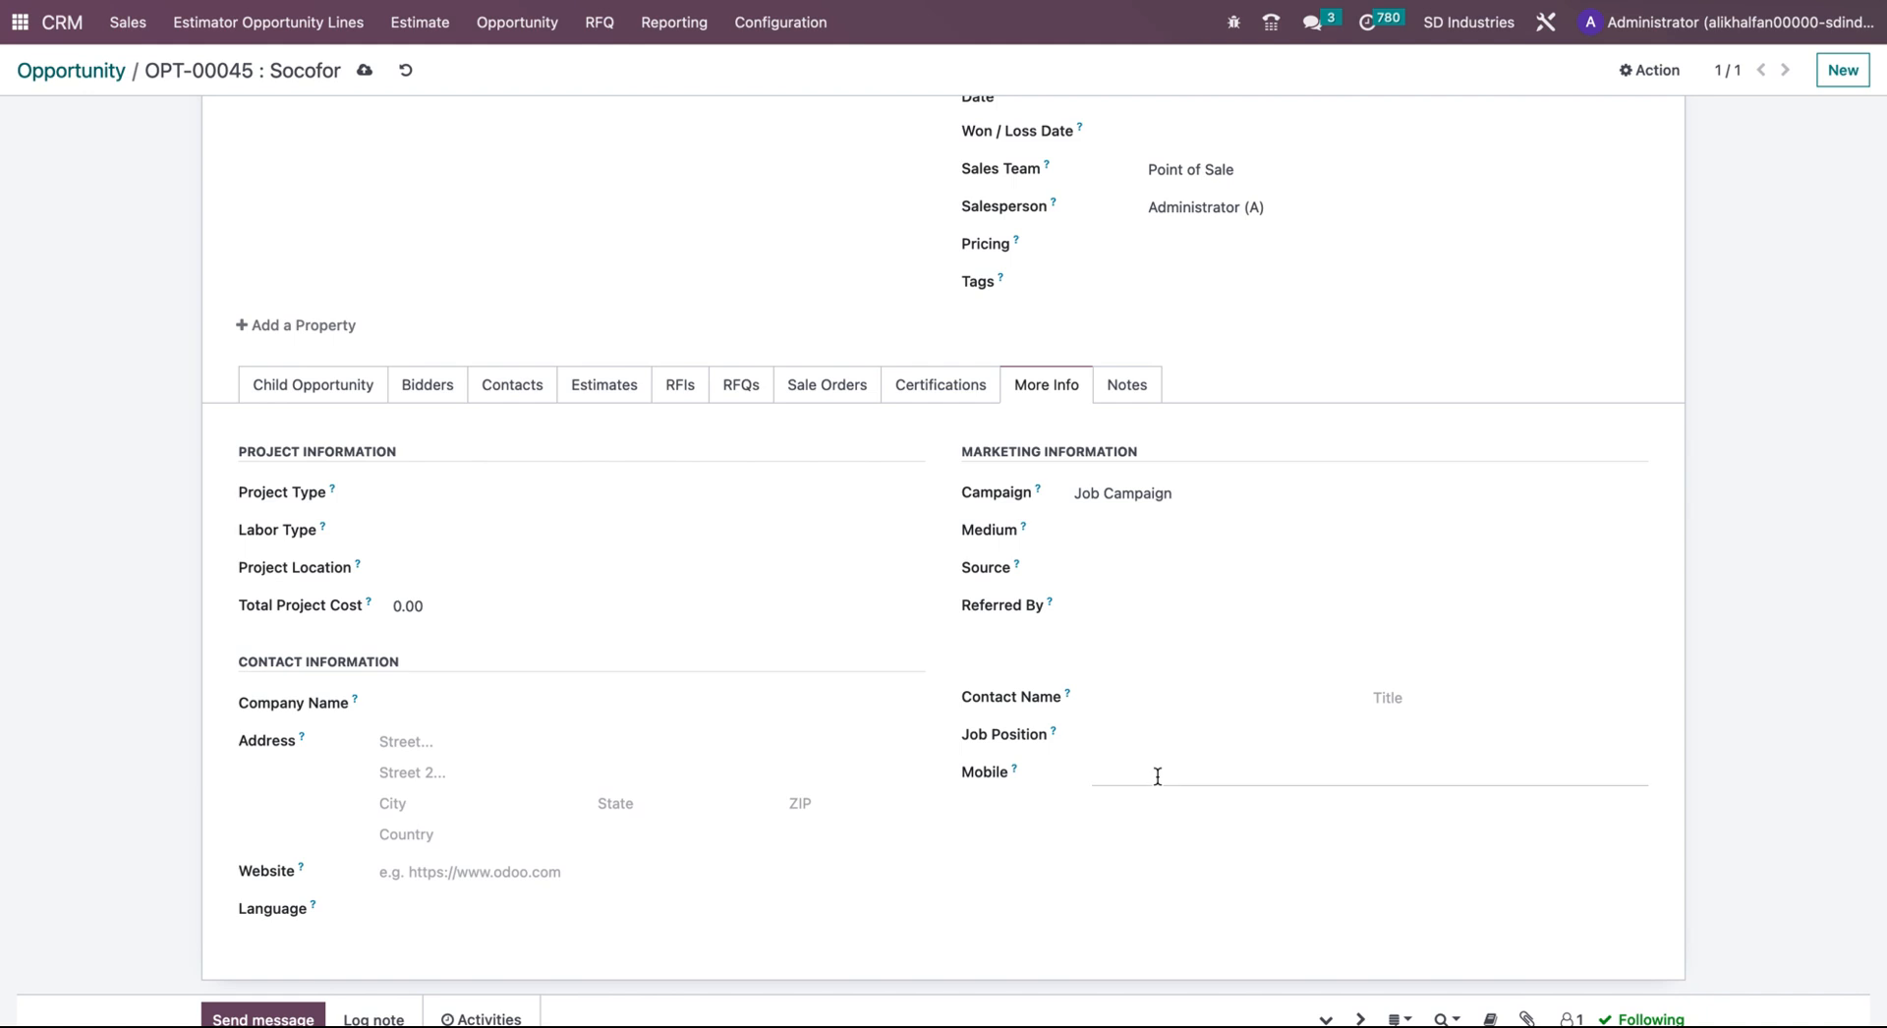
- Examine the Socofor opportunity's internal note and external note fields without entering text
{"action": "left_click", "coordinate": [1153, 385]}
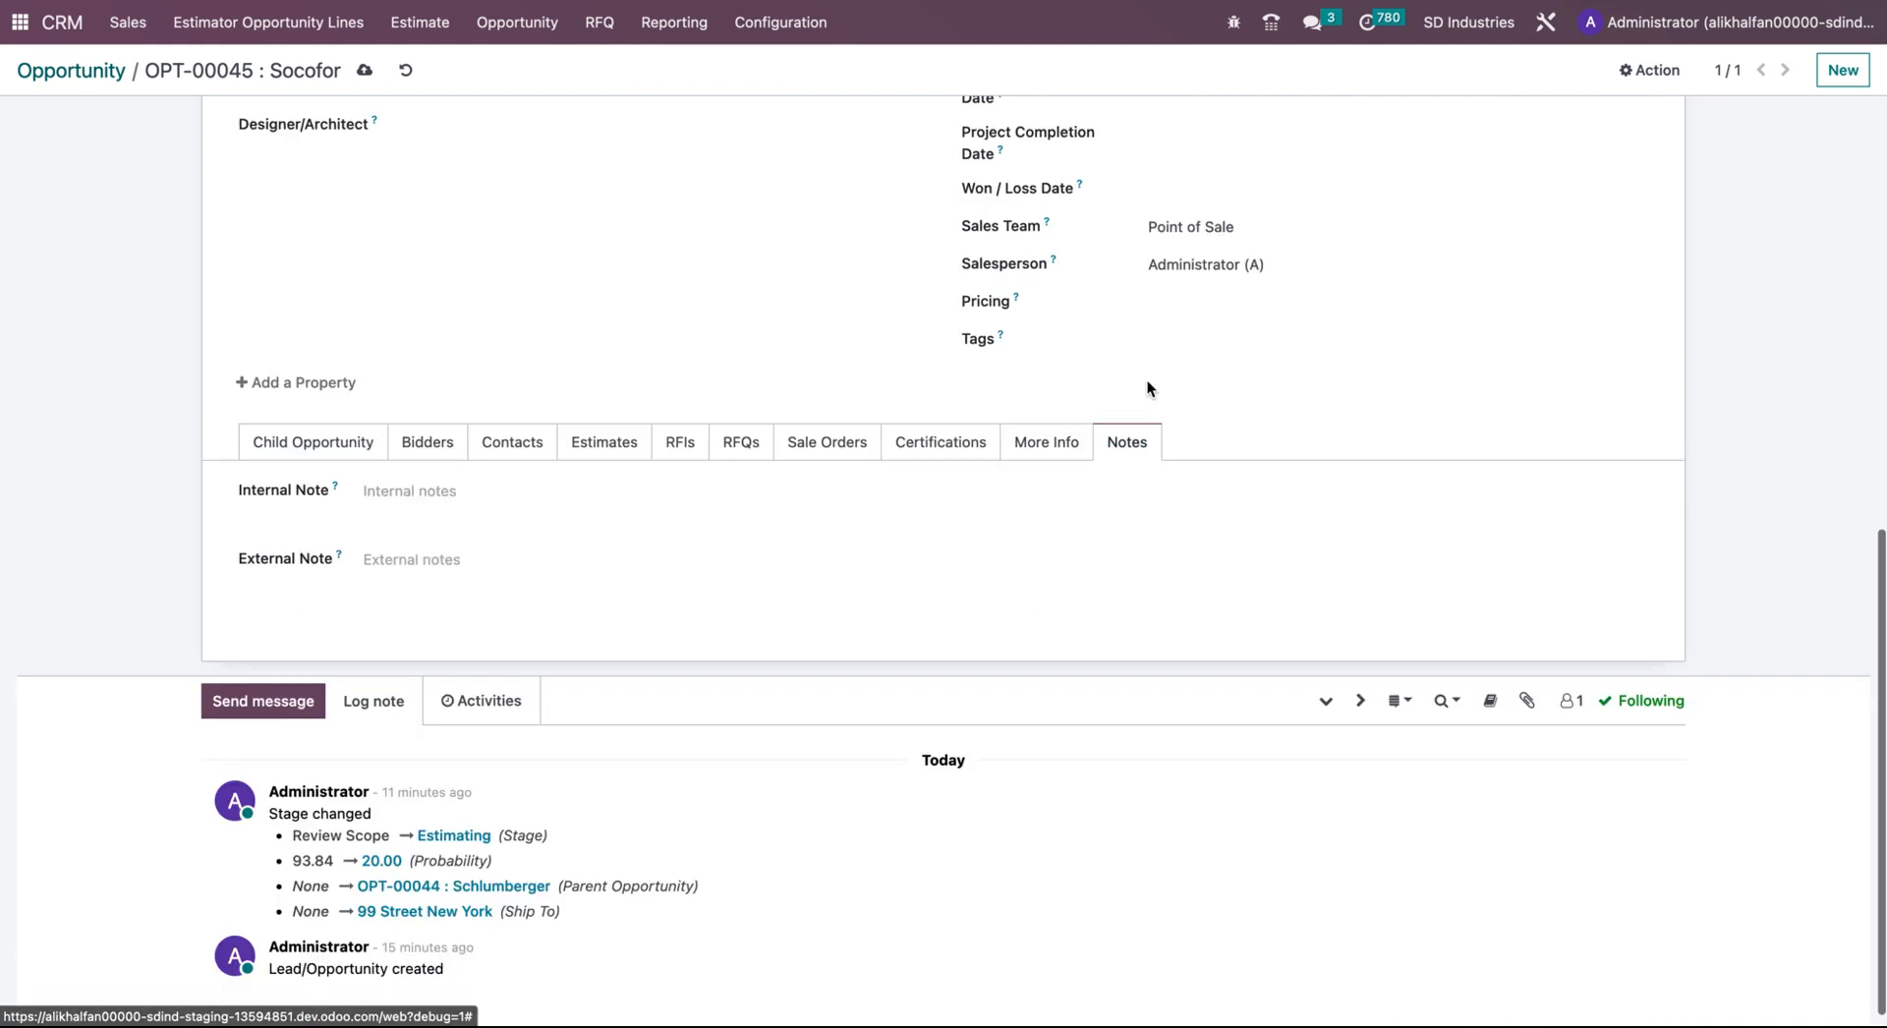
{"action": "left_click", "coordinate": [423, 501]}
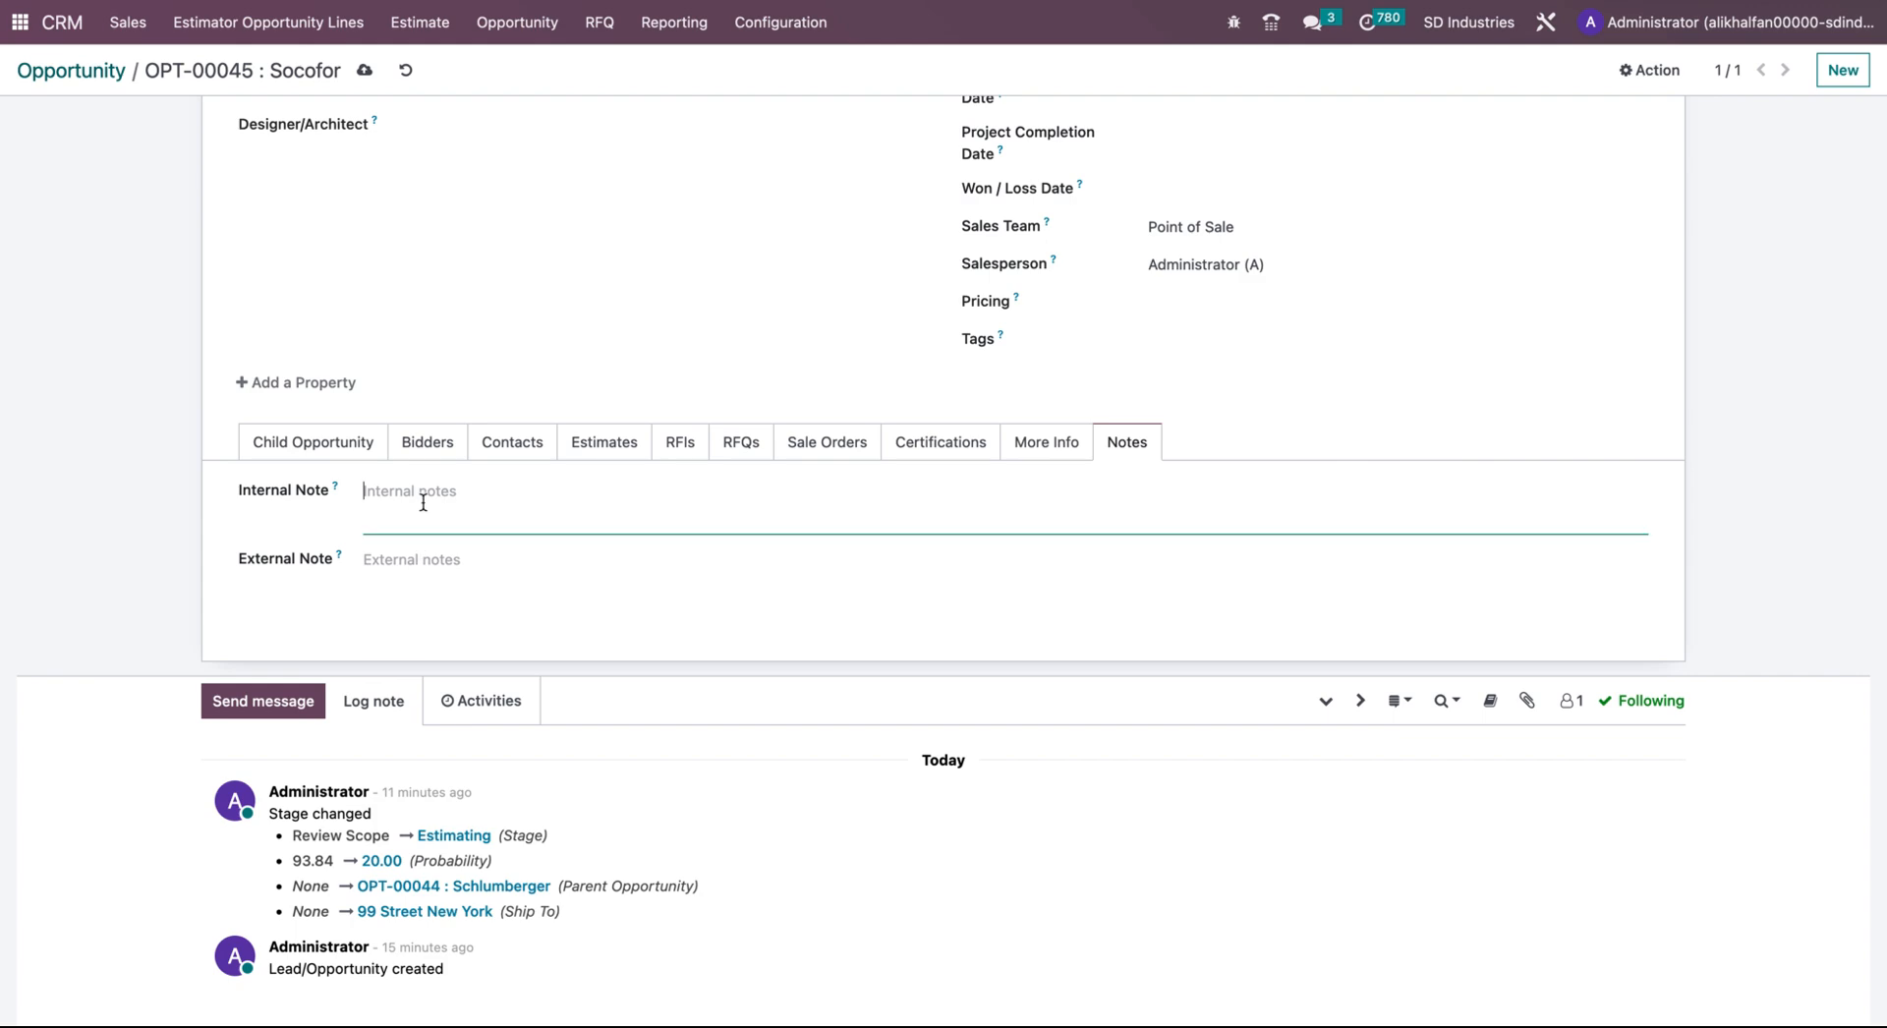
{"action": "left_click", "coordinate": [425, 548]}
{"action": "left_click", "coordinate": [429, 515]}
{"action": "left_click", "coordinate": [453, 588]}
{"action": "left_click", "coordinate": [481, 518]}
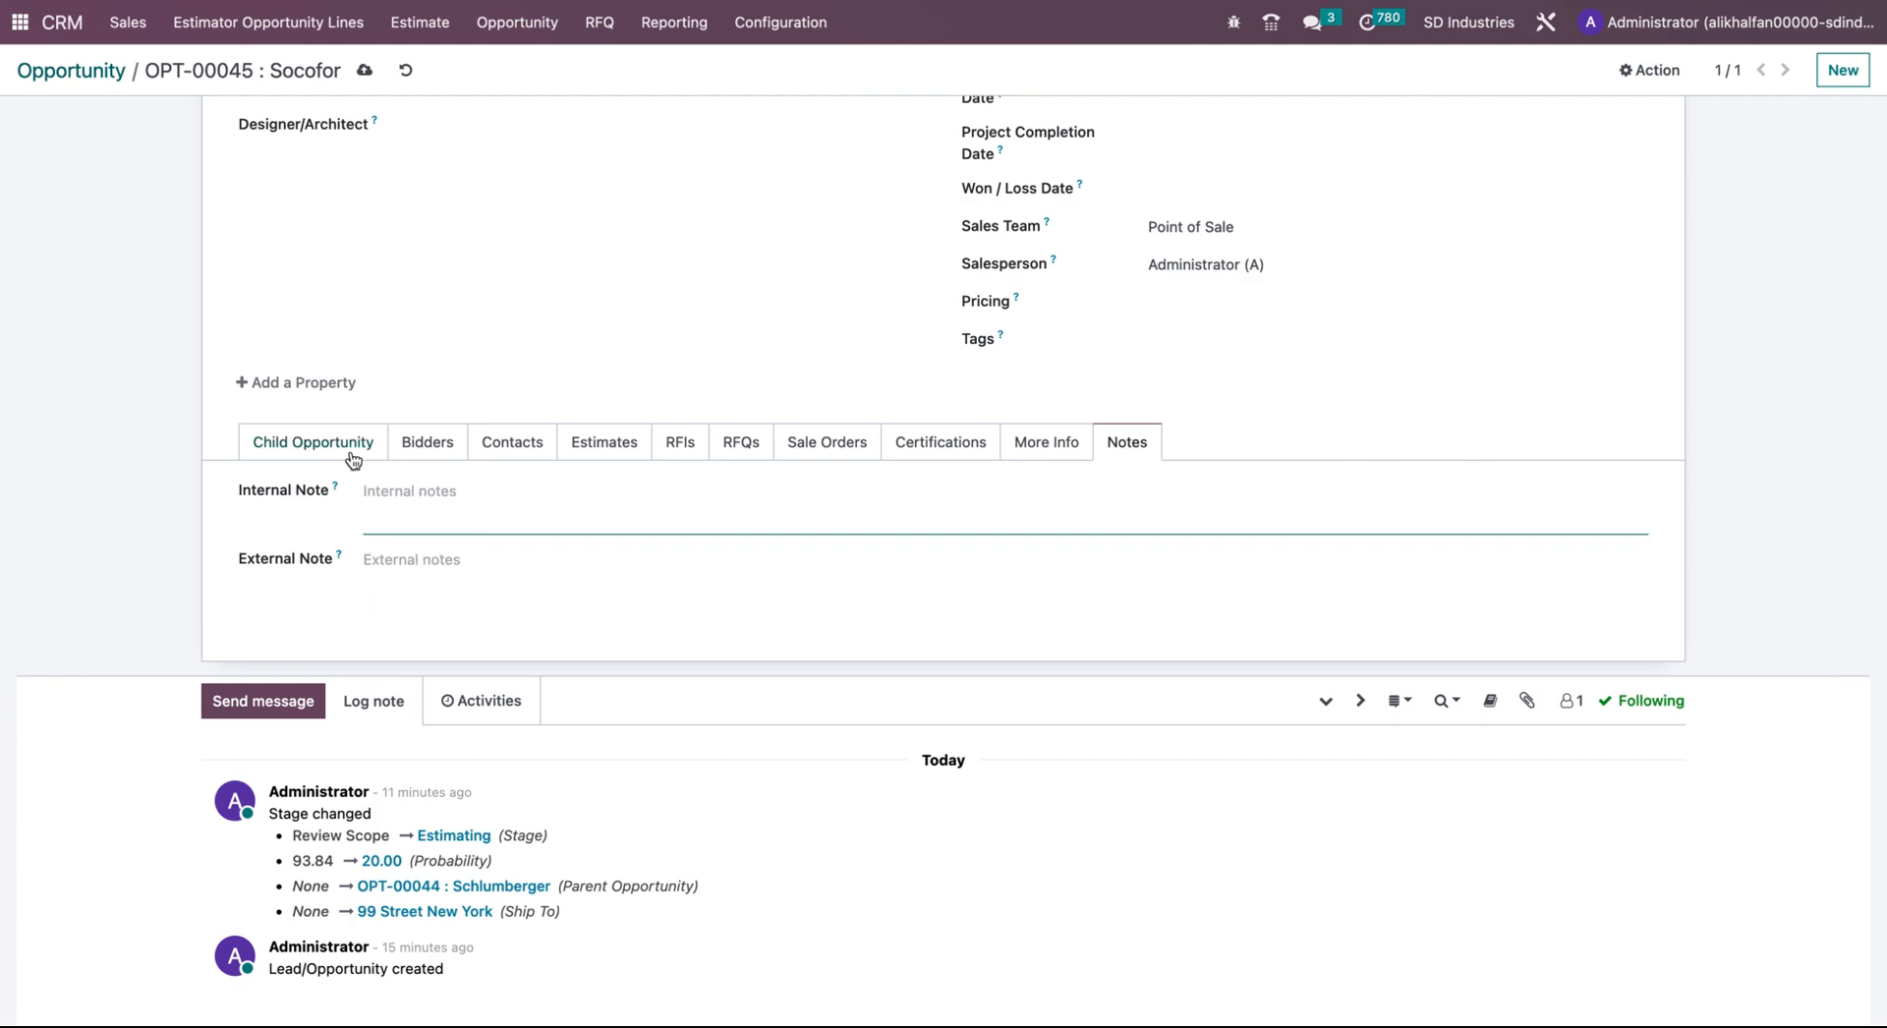
- Review the bidders listed on the Socofor opportunity and its linked-record shortcuts
{"action": "left_click", "coordinate": [434, 446]}
{"action": "scroll", "coordinate": [665, 715], "scroll_direction": "up", "scroll_amount": 5}
{"action": "scroll", "coordinate": [671, 715], "scroll_direction": "up", "scroll_amount": 3}
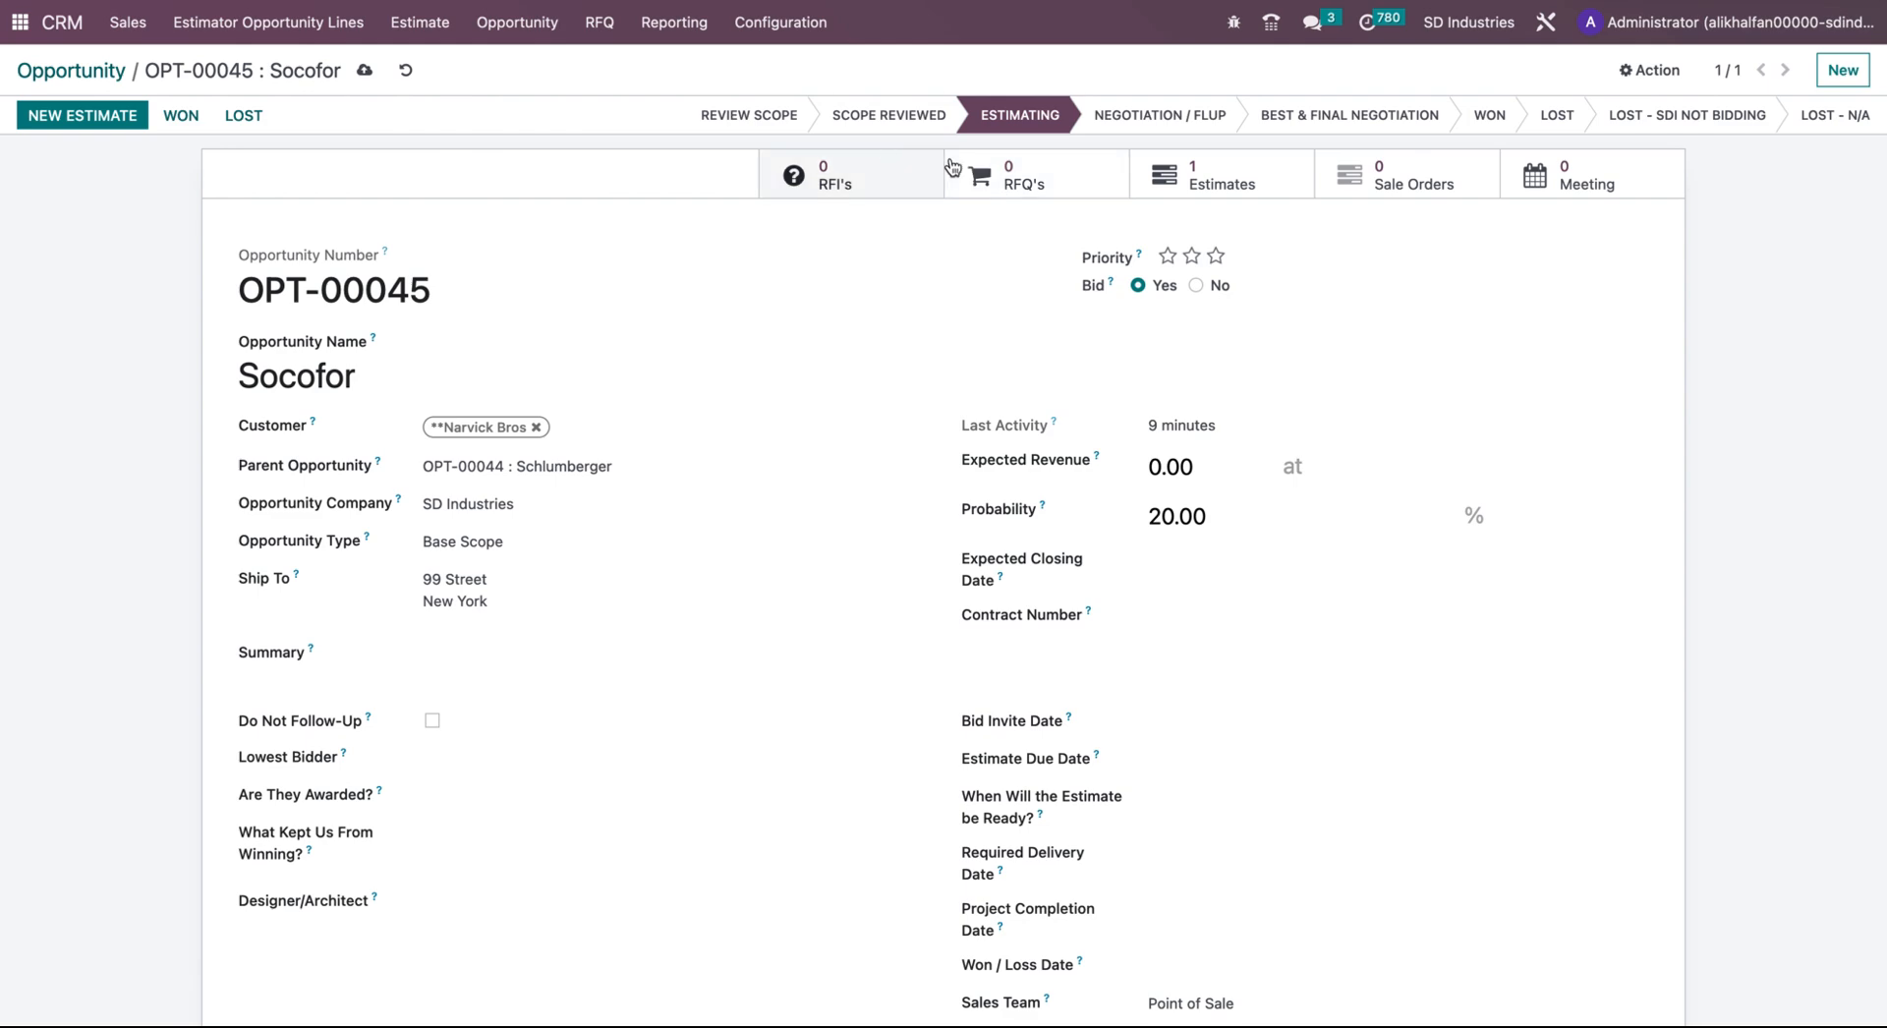
{"action": "scroll", "coordinate": [904, 480], "scroll_direction": "down", "scroll_amount": 6}
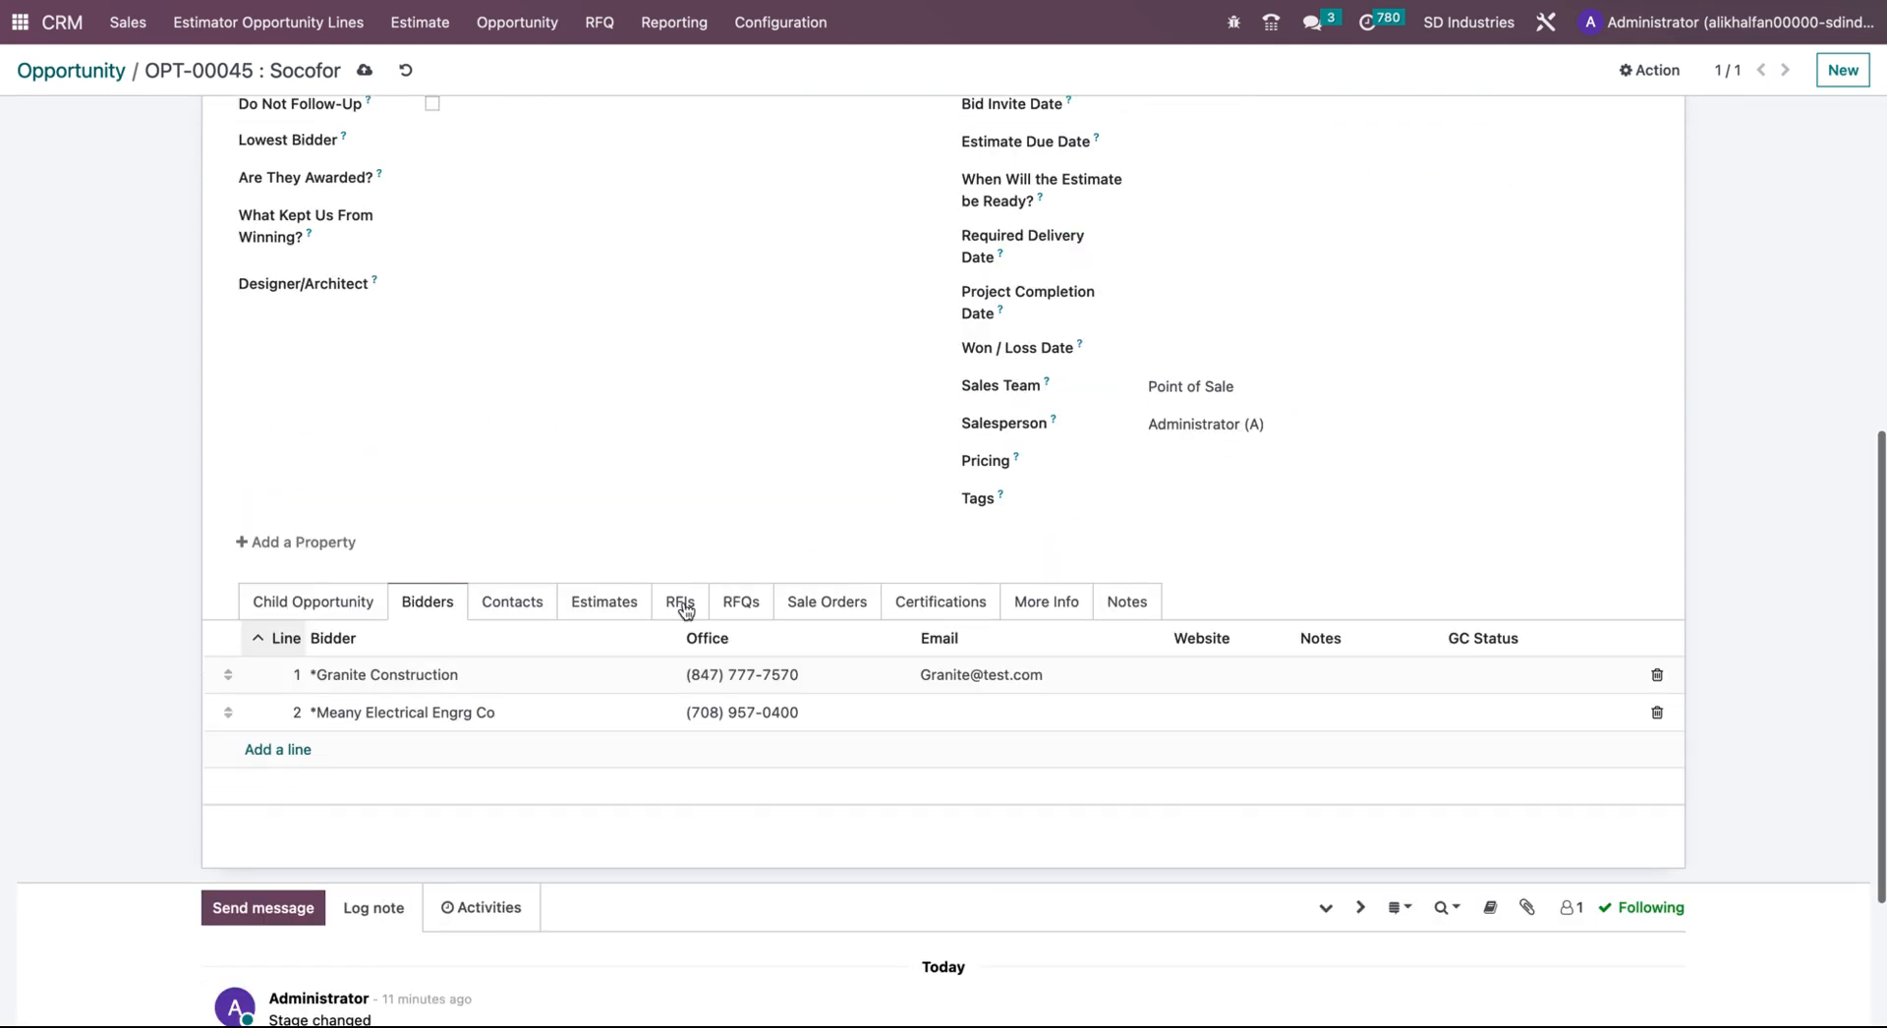
- Review the Socofor opportunity's estimate lines, open its separate list of linked estimates and return to the opportunity
{"action": "left_click", "coordinate": [623, 611]}
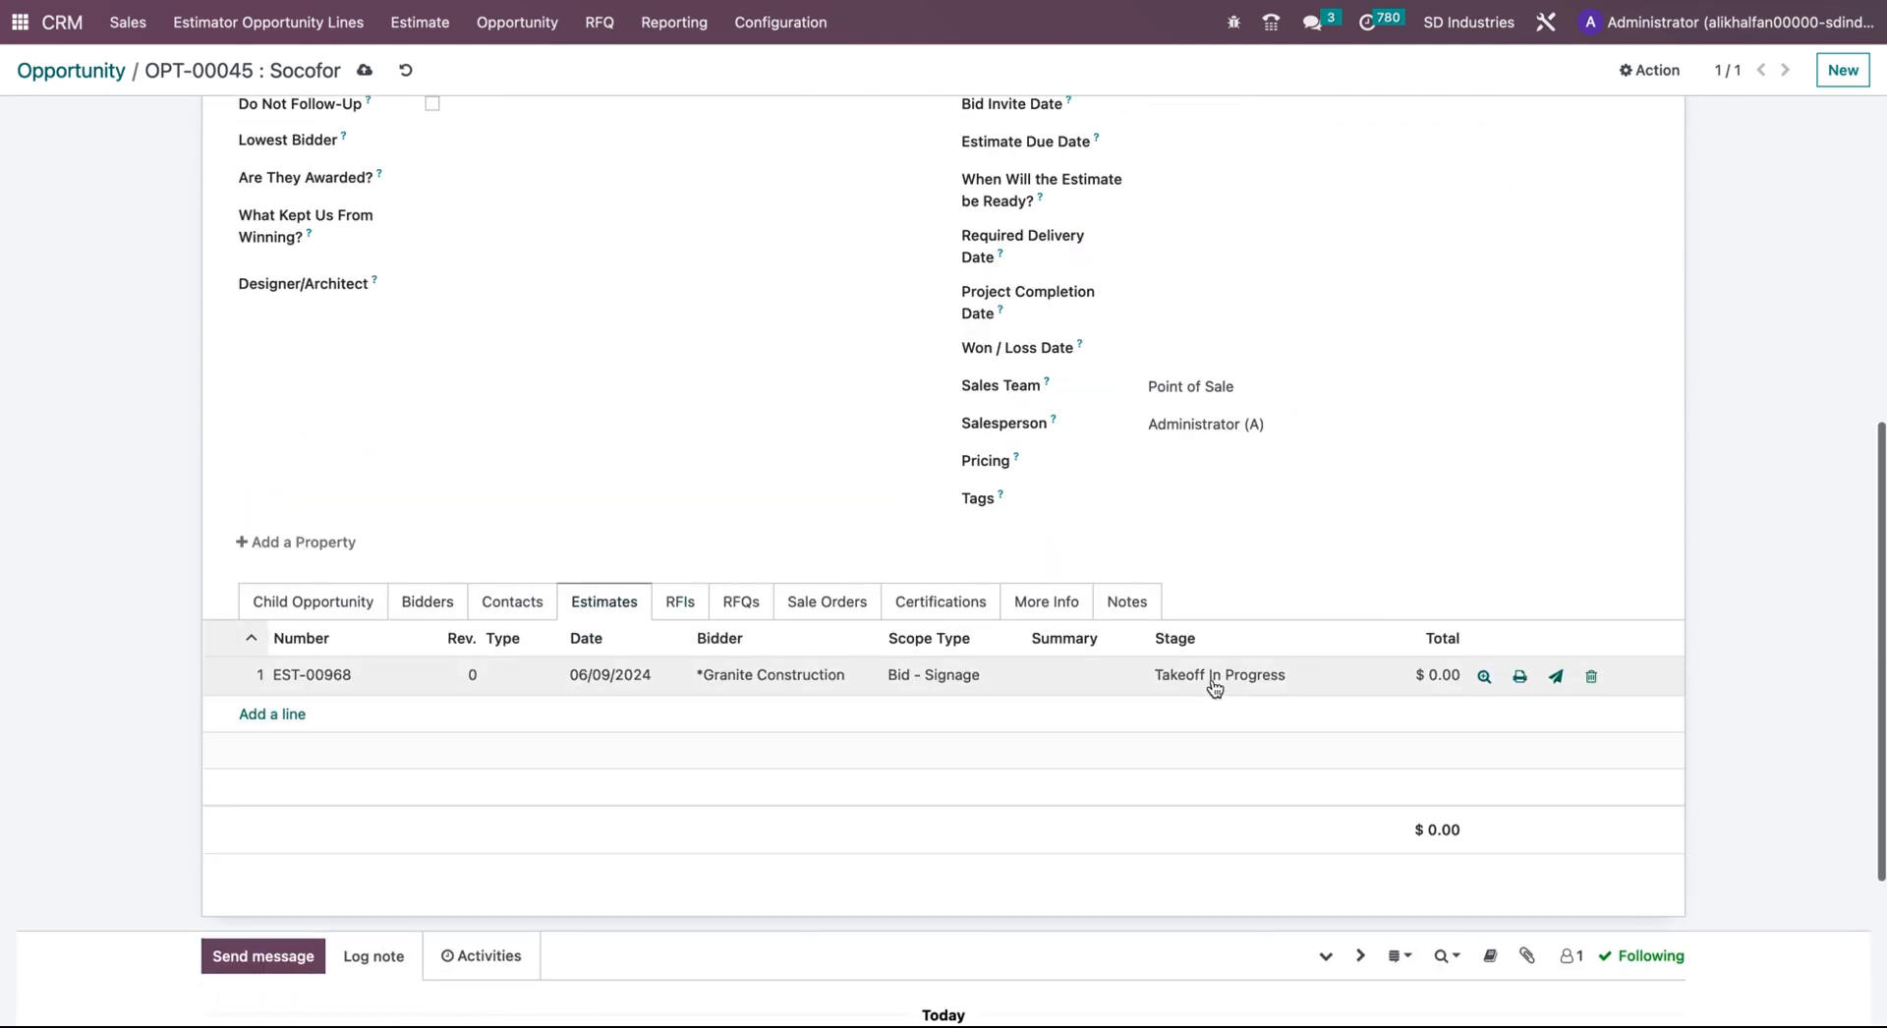
{"action": "scroll", "coordinate": [967, 590], "scroll_direction": "up", "scroll_amount": 3}
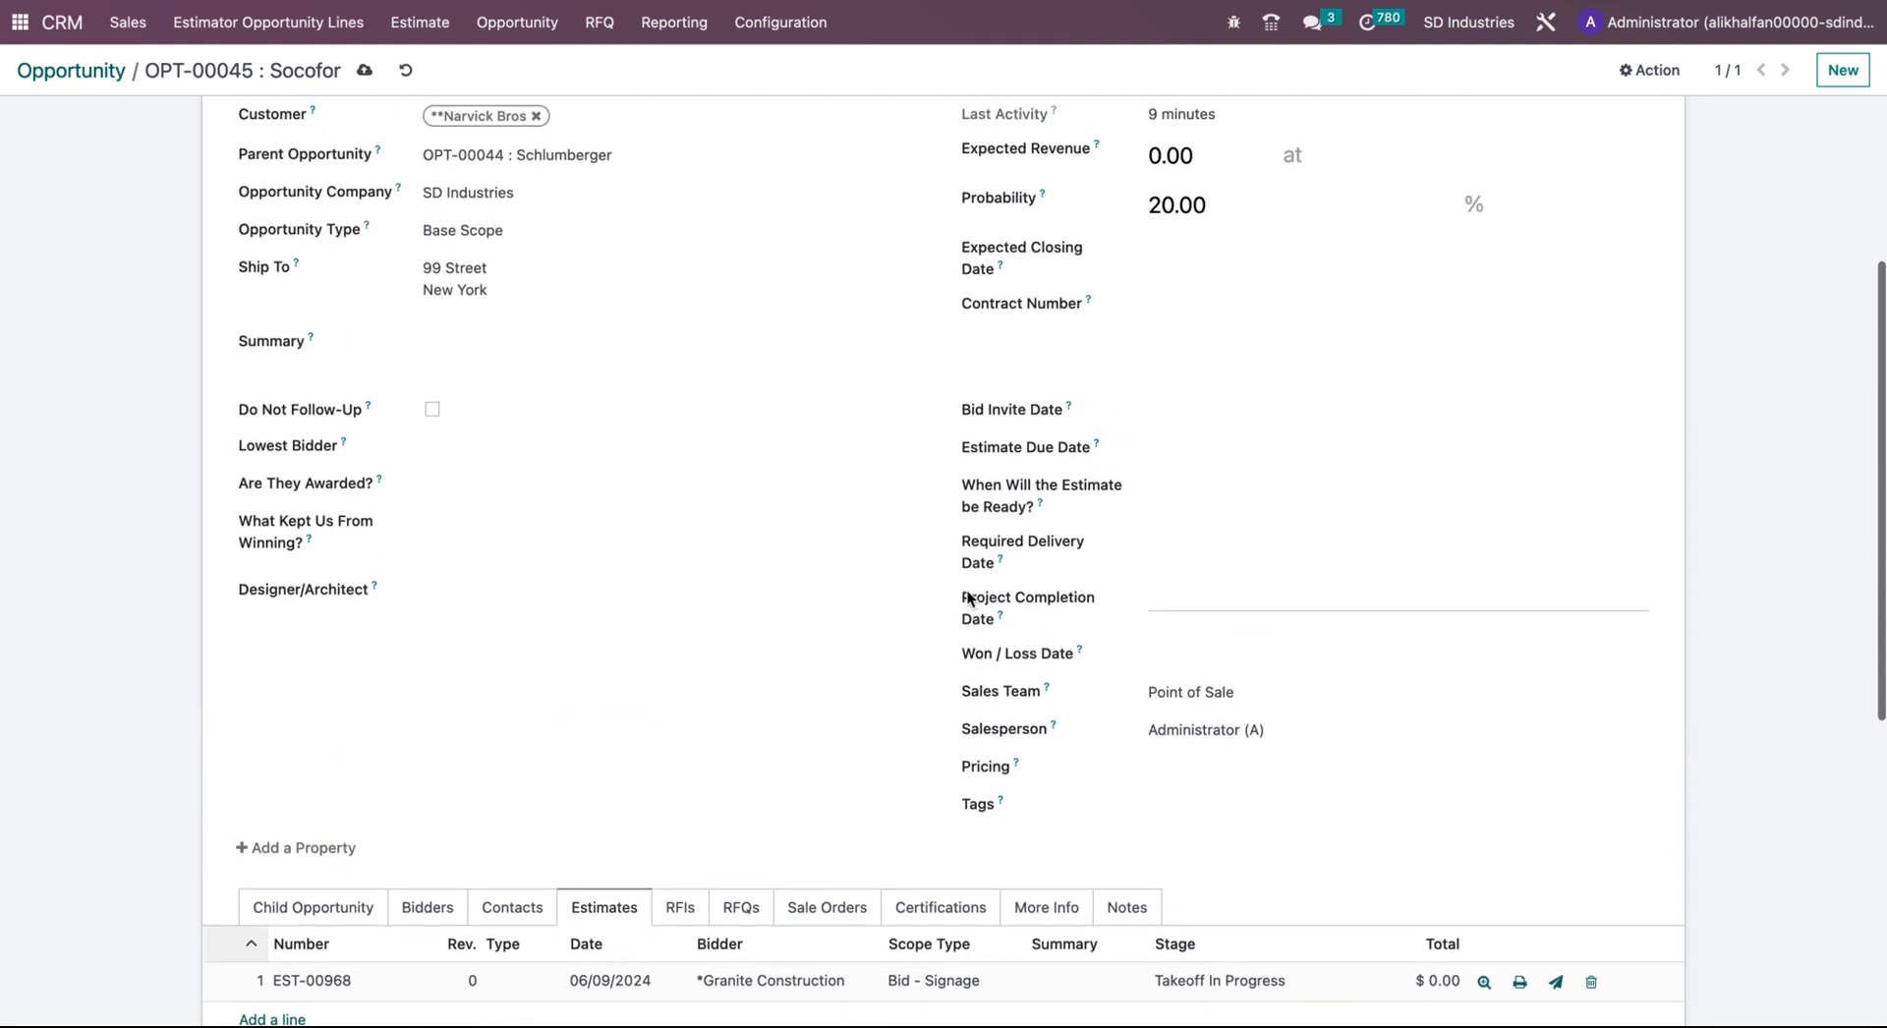
{"action": "scroll", "coordinate": [968, 595], "scroll_direction": "up", "scroll_amount": 3}
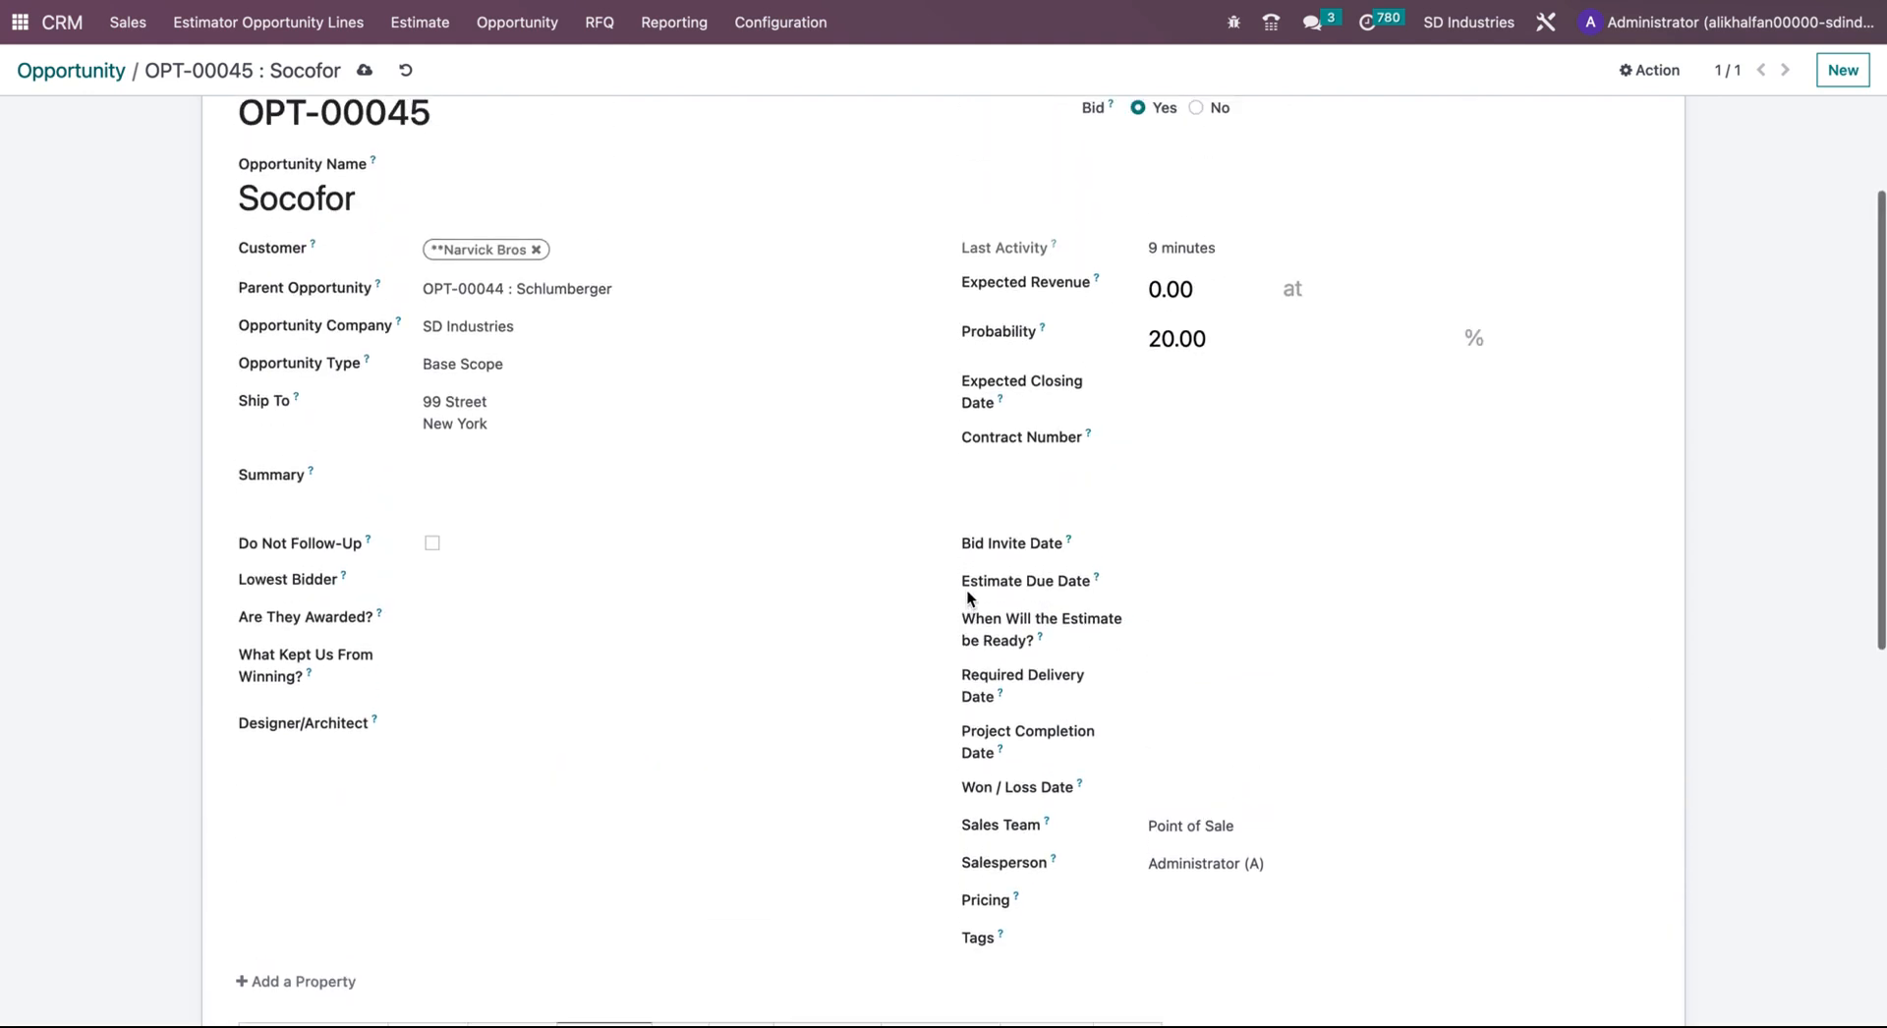
{"action": "left_click", "coordinate": [1246, 186]}
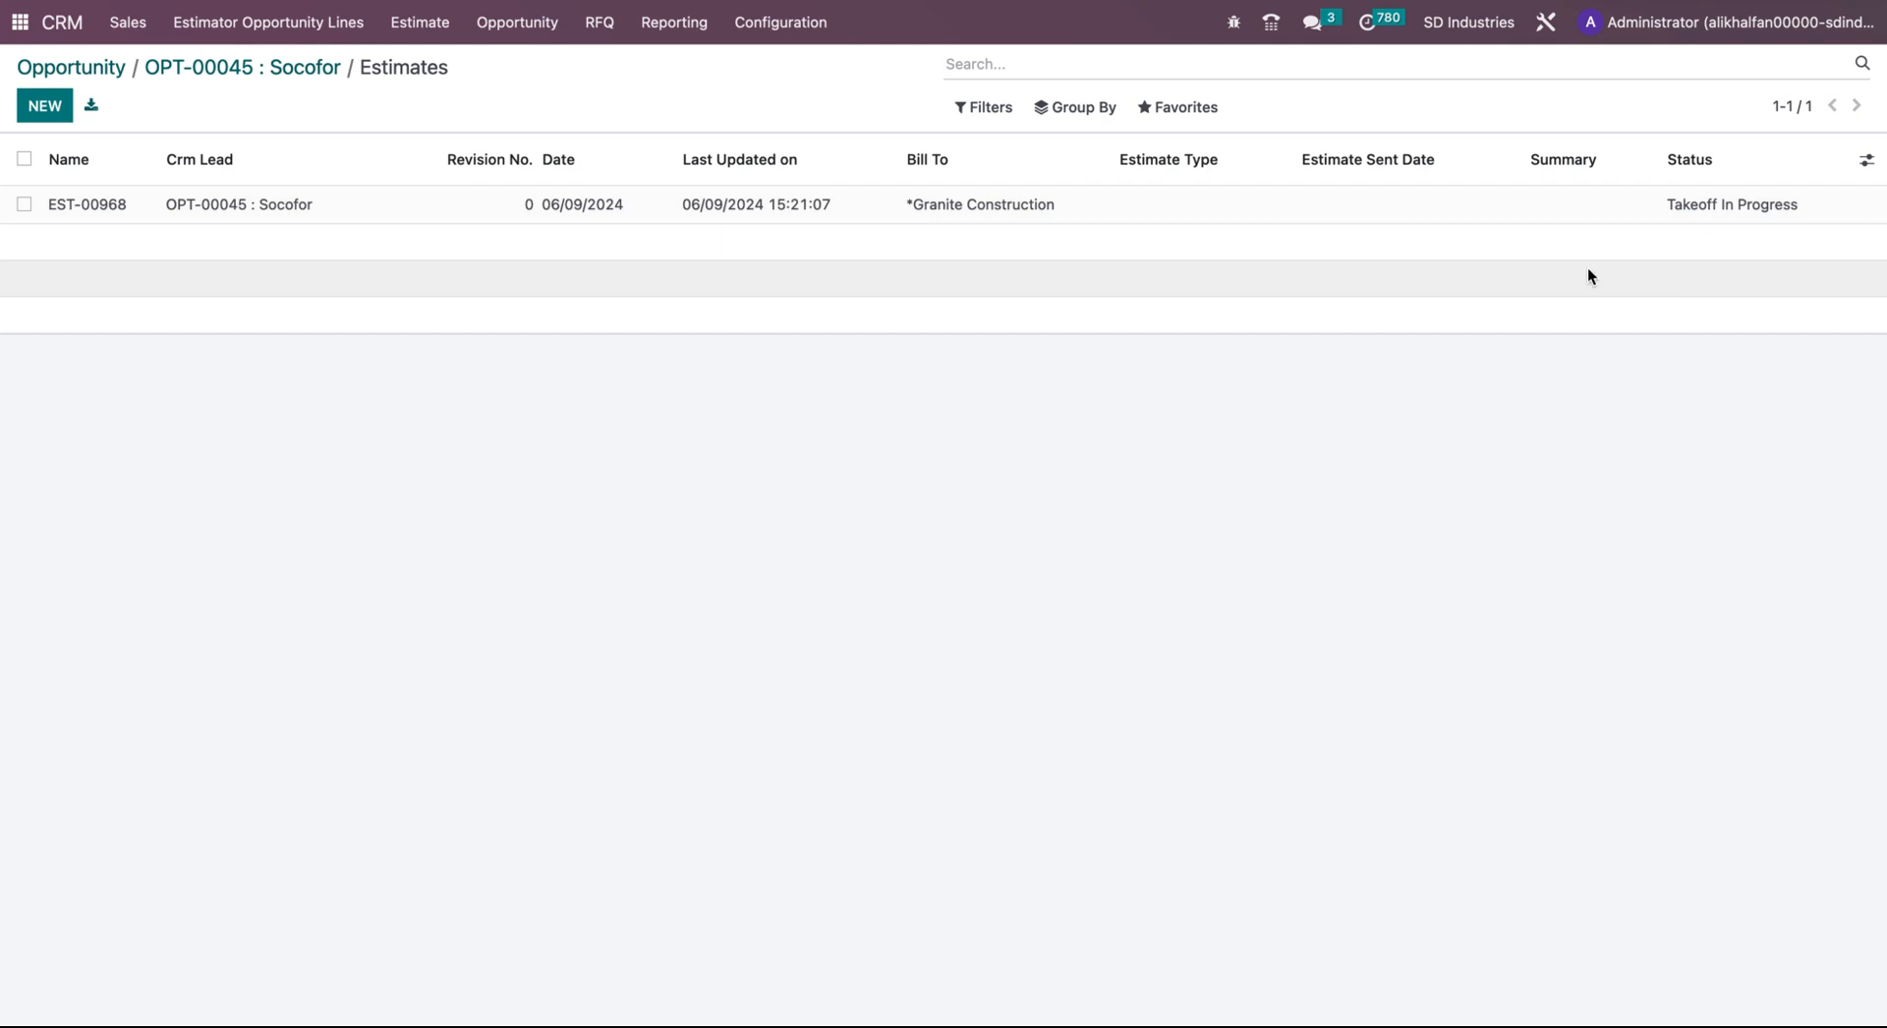
{"action": "left_click", "coordinate": [290, 75]}
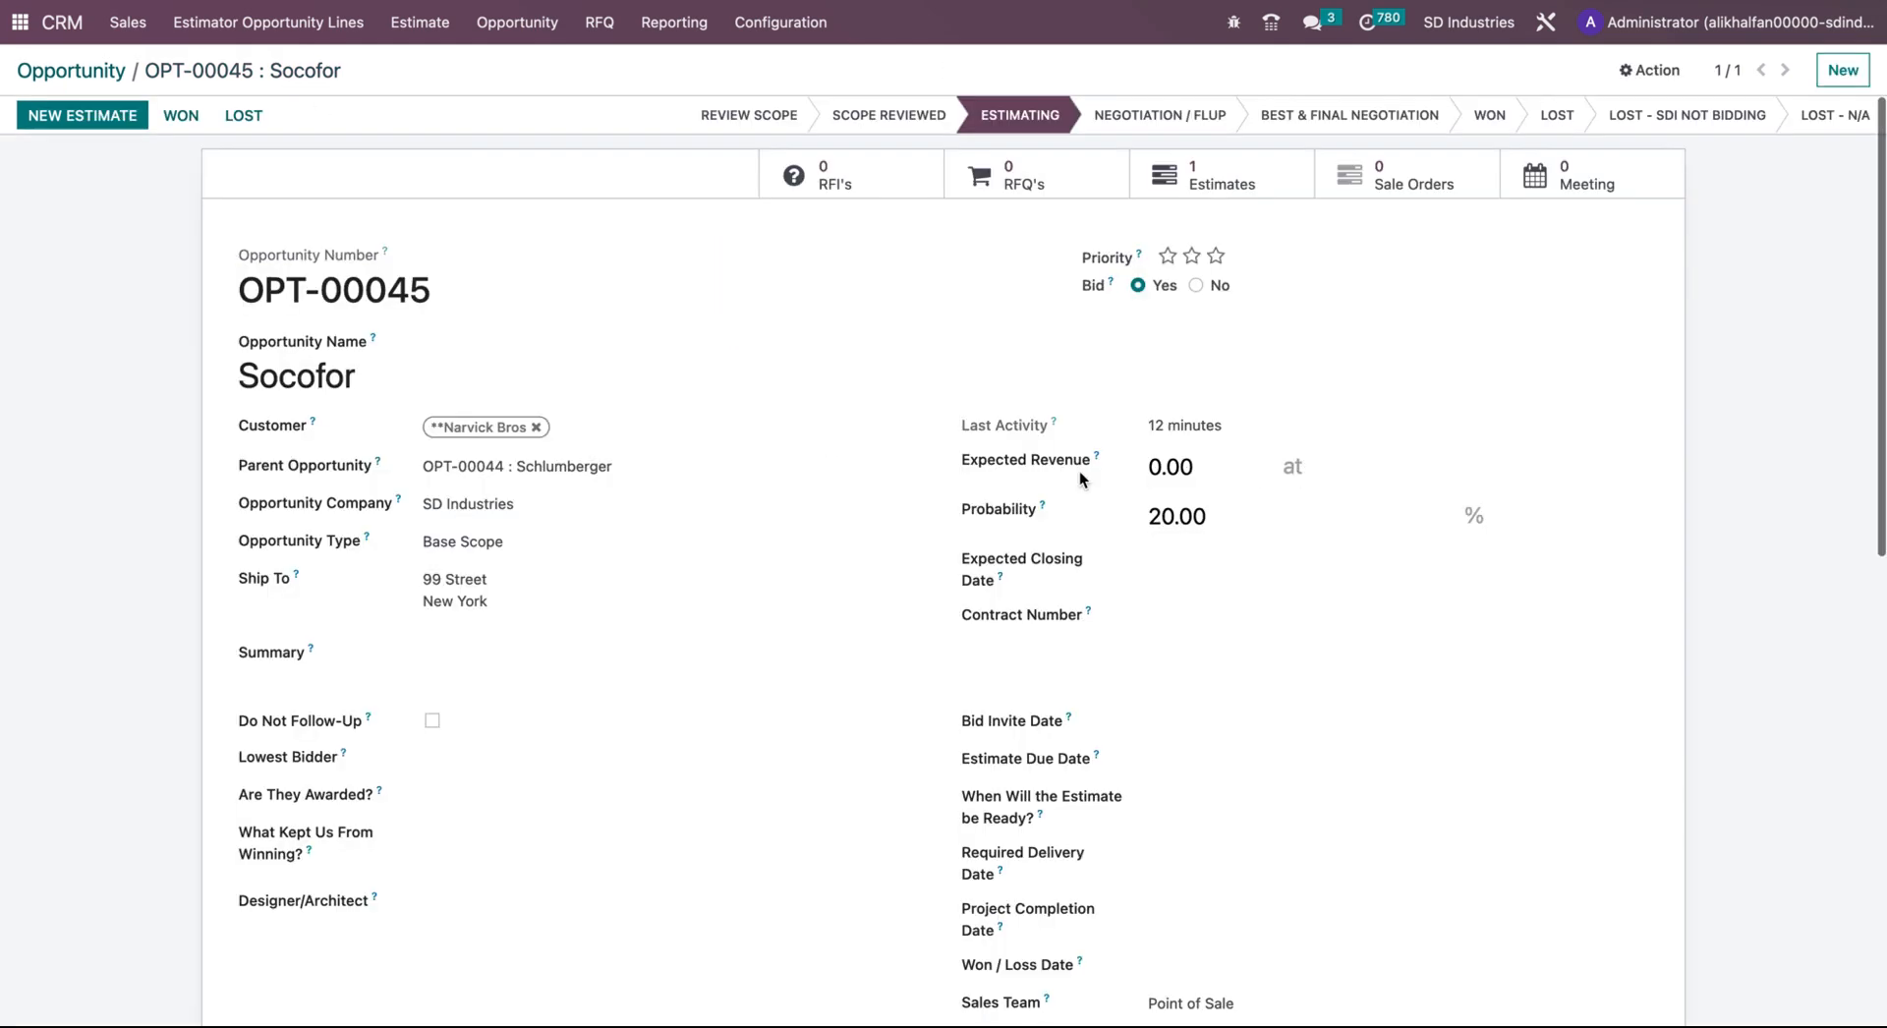
{"action": "scroll", "coordinate": [1142, 688], "scroll_direction": "down", "scroll_amount": 5}
{"action": "scroll", "coordinate": [1142, 688], "scroll_direction": "up", "scroll_amount": 6}
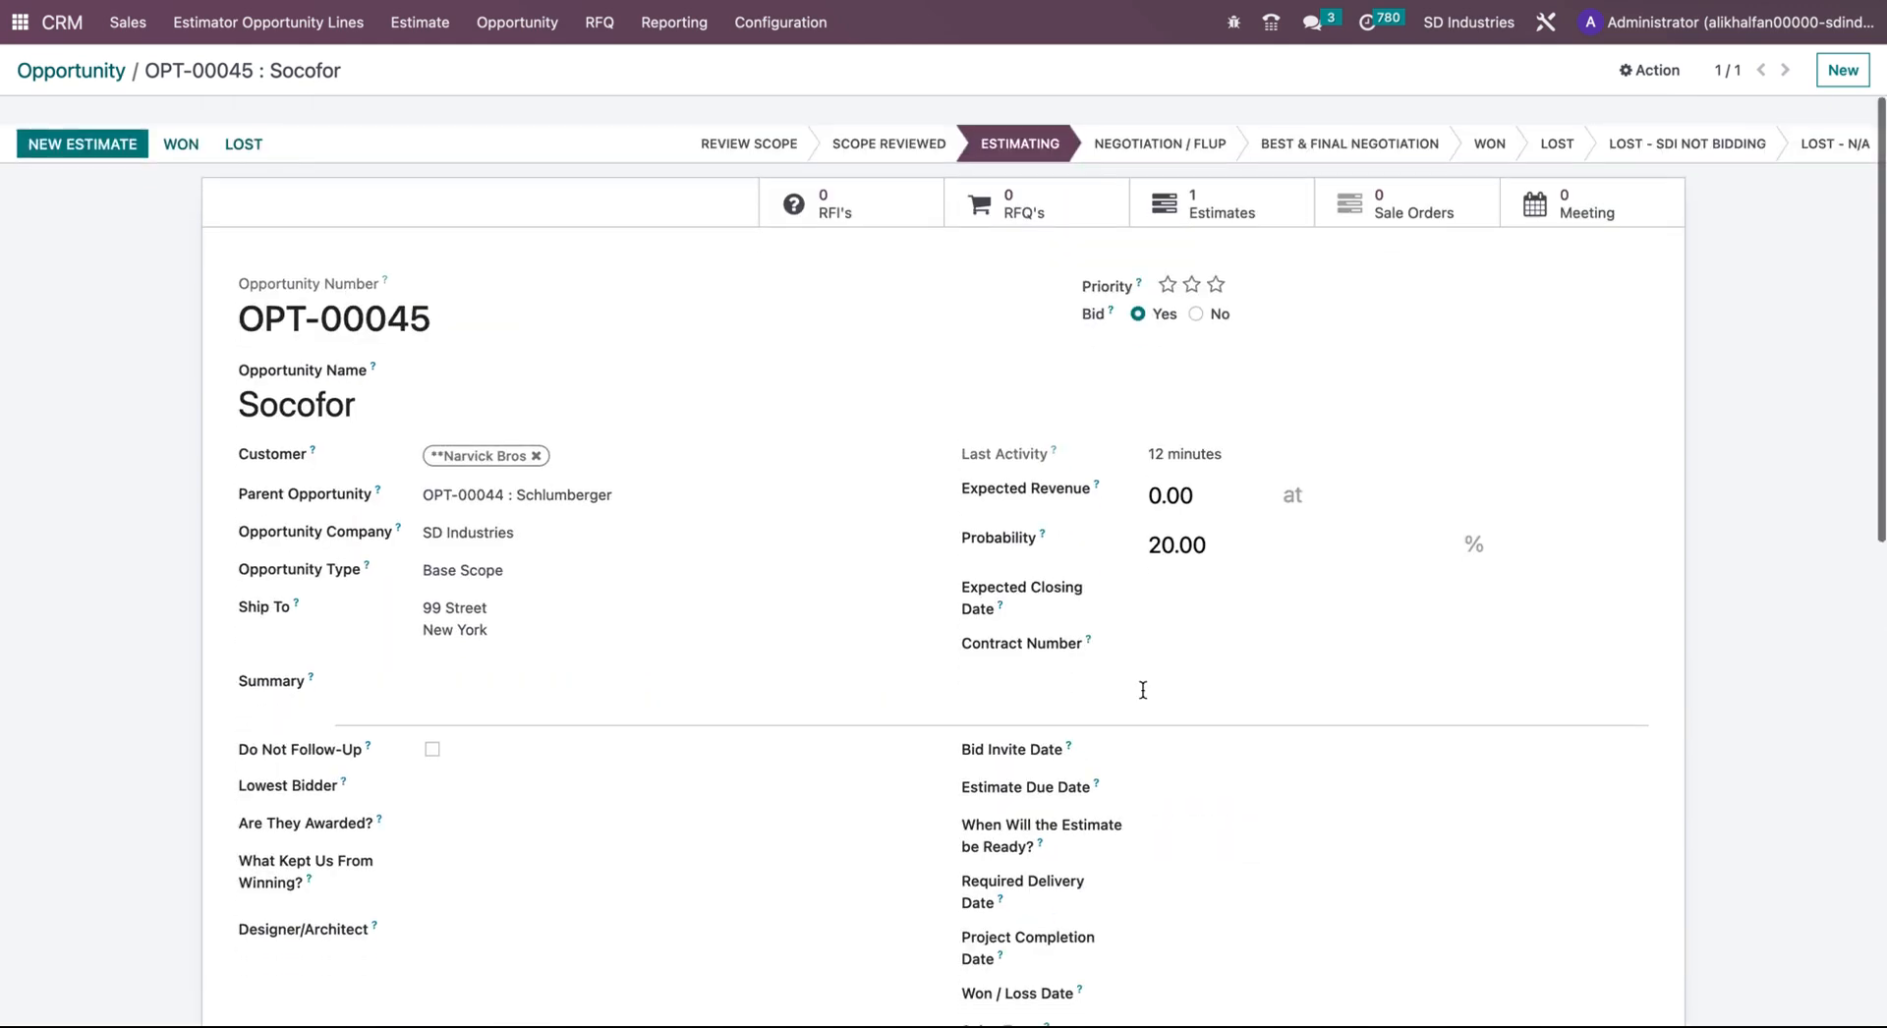
{"action": "scroll", "coordinate": [1142, 690], "scroll_direction": "down", "scroll_amount": 1}
{"action": "scroll", "coordinate": [1142, 690], "scroll_direction": "up", "scroll_amount": 1}
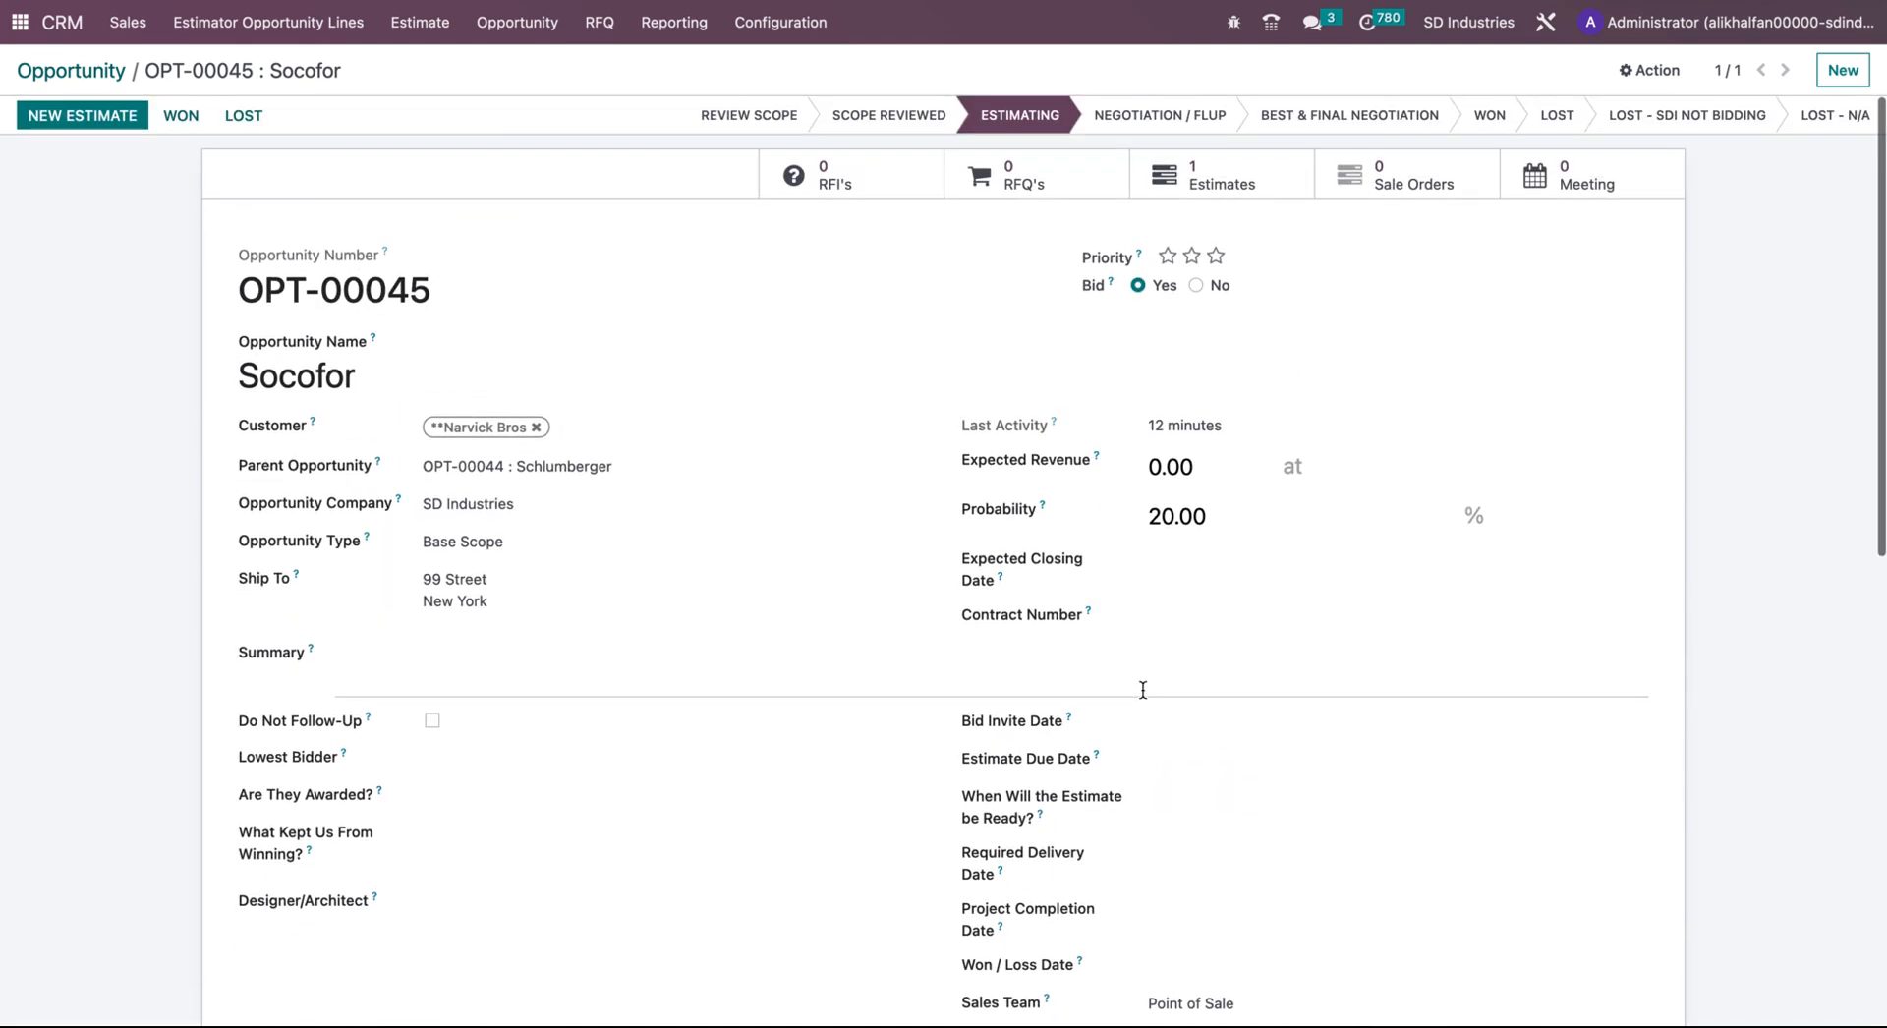